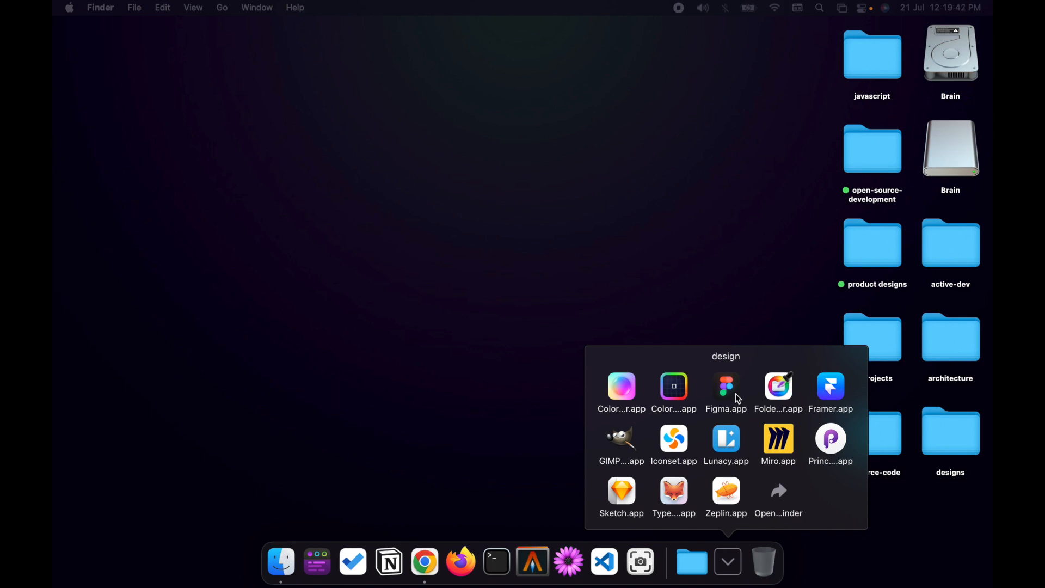
Switch to the Chrome window, load figma.com and open the site's Downloads page.
click(526, 483)
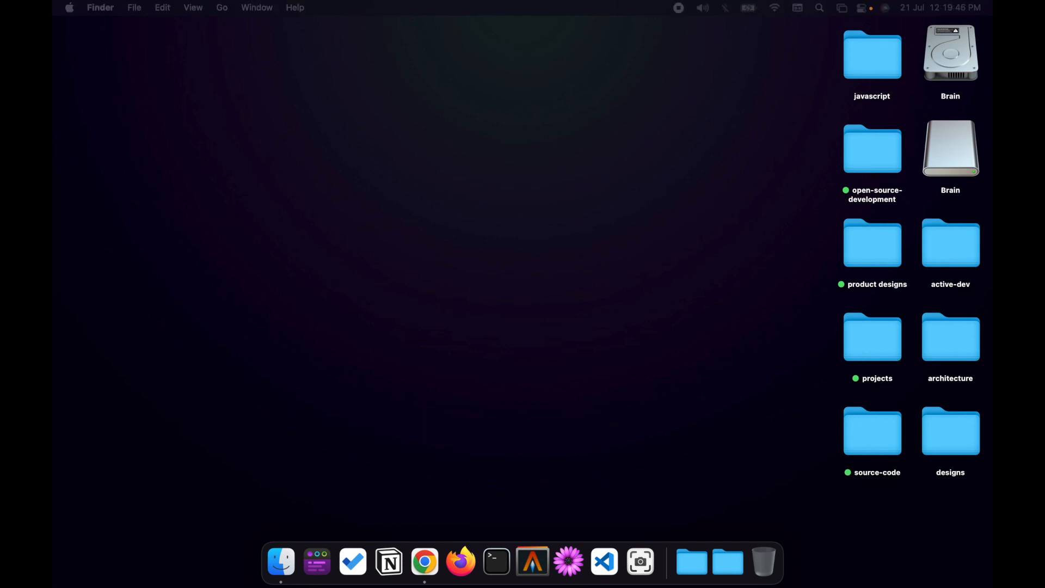
key(ctrl+Up)
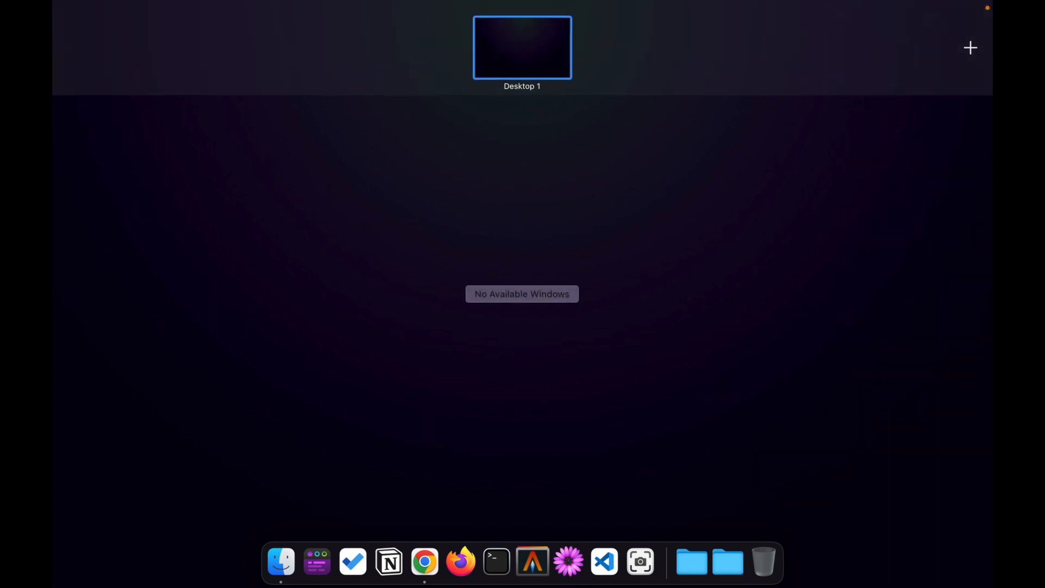
drag(349, 334, 438, 40)
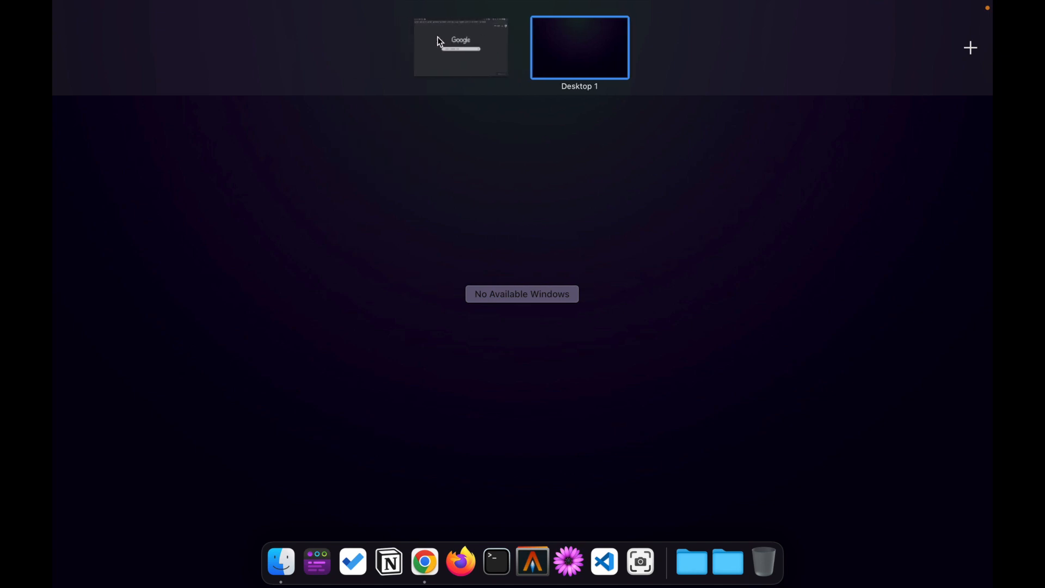
click(439, 39)
text(figm)
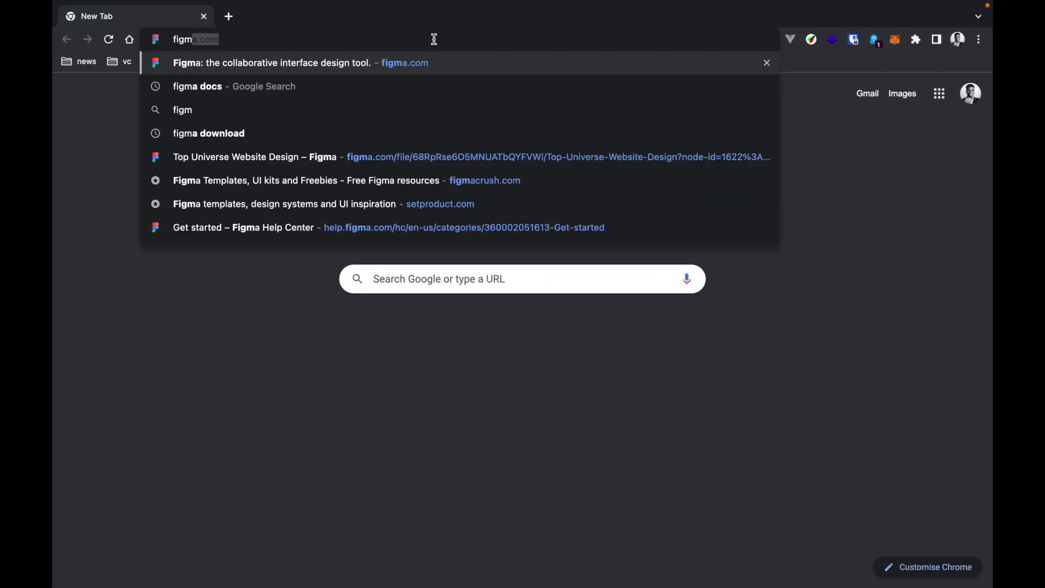
key(Return)
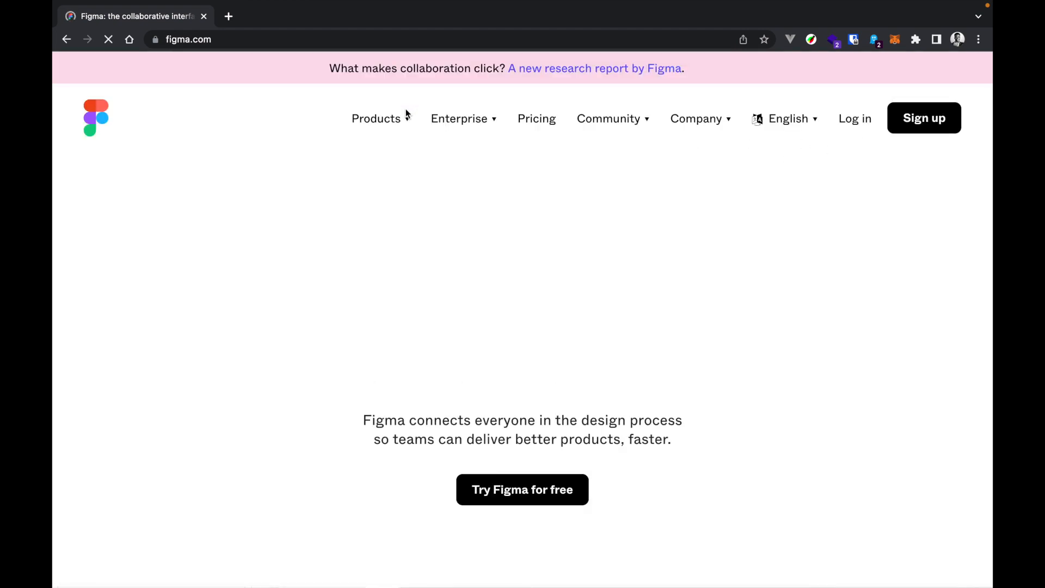
click(408, 120)
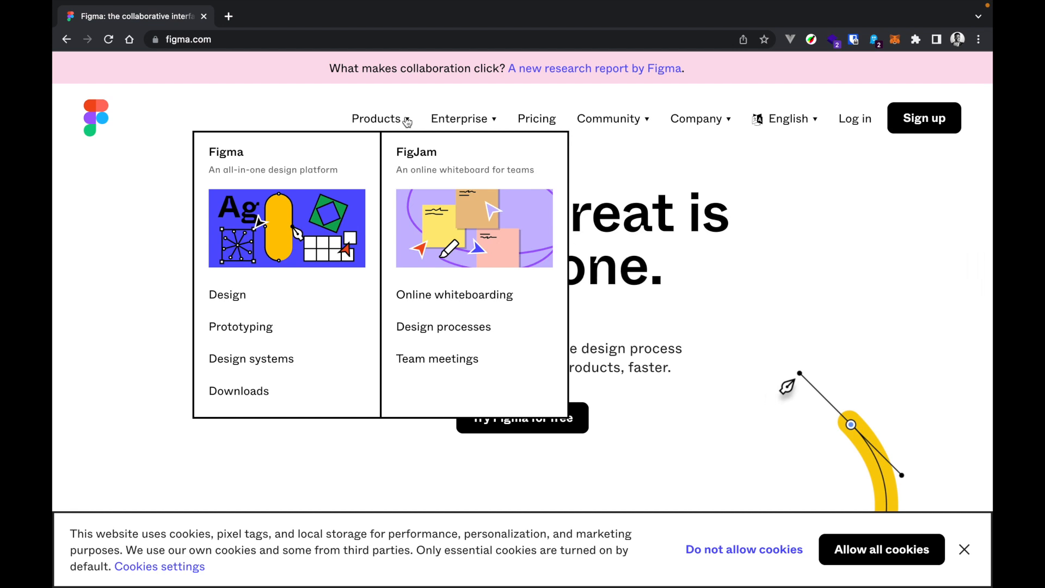
click(247, 396)
Look through the desktop app, mobile app and font installer options on the Figma downloads page.
scroll(387, 357, down, 1)
scroll(386, 357, down, 3)
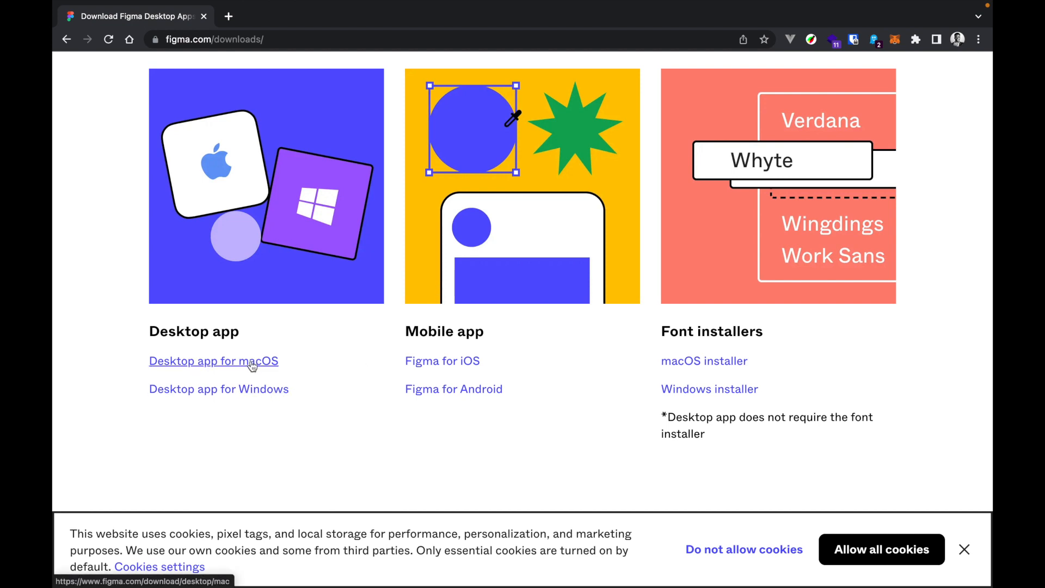
scroll(490, 351, up, 1)
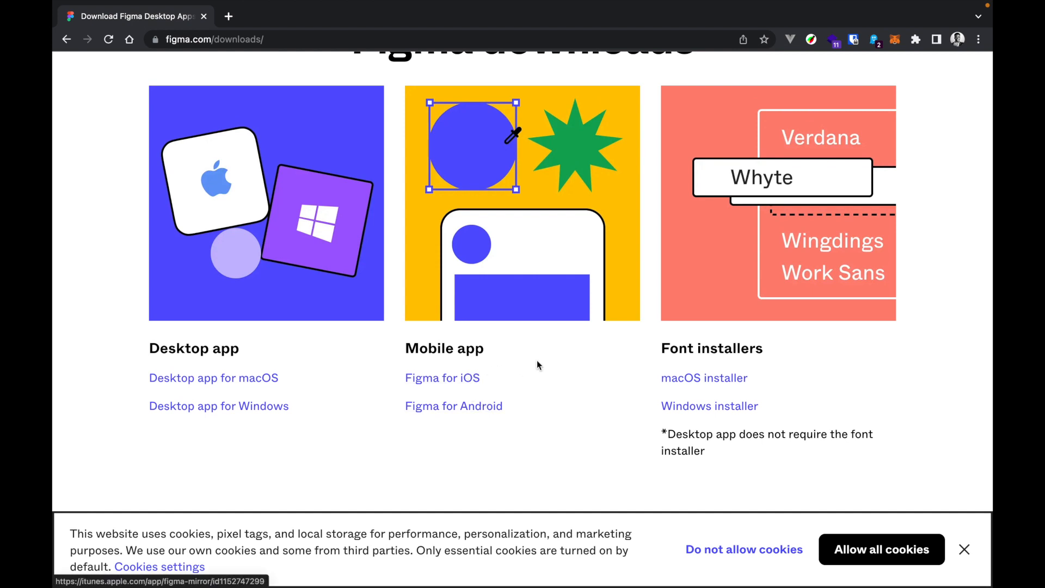
scroll(537, 362, up, 1)
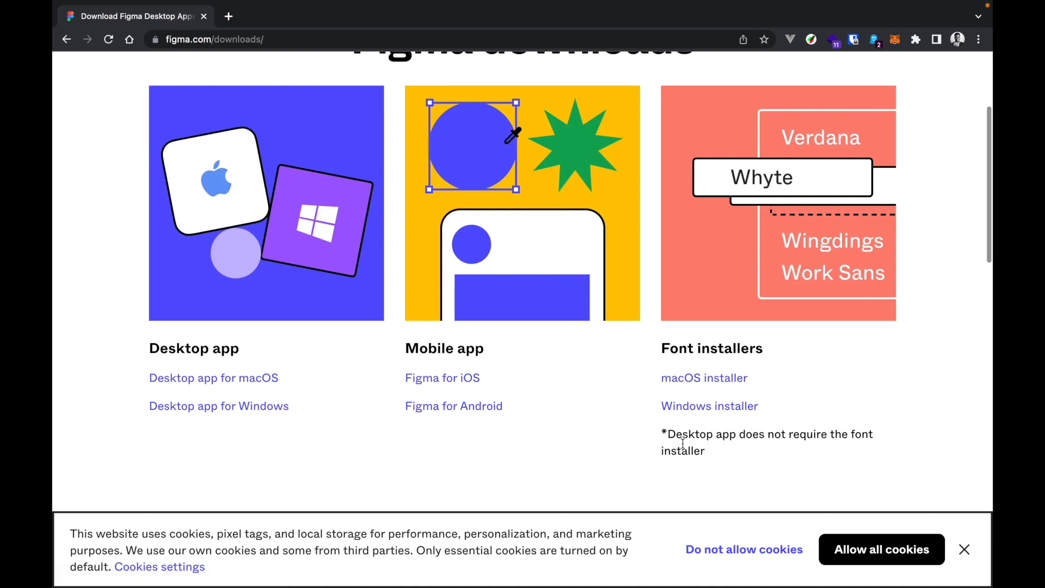
scroll(685, 430, down, 1)
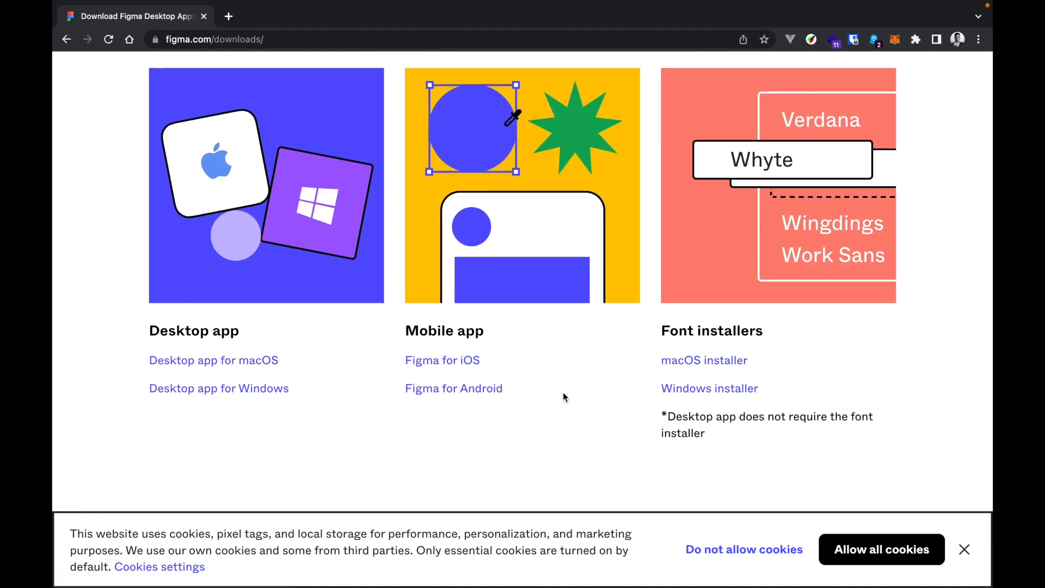
scroll(563, 393, down, 3)
scroll(563, 396, up, 2)
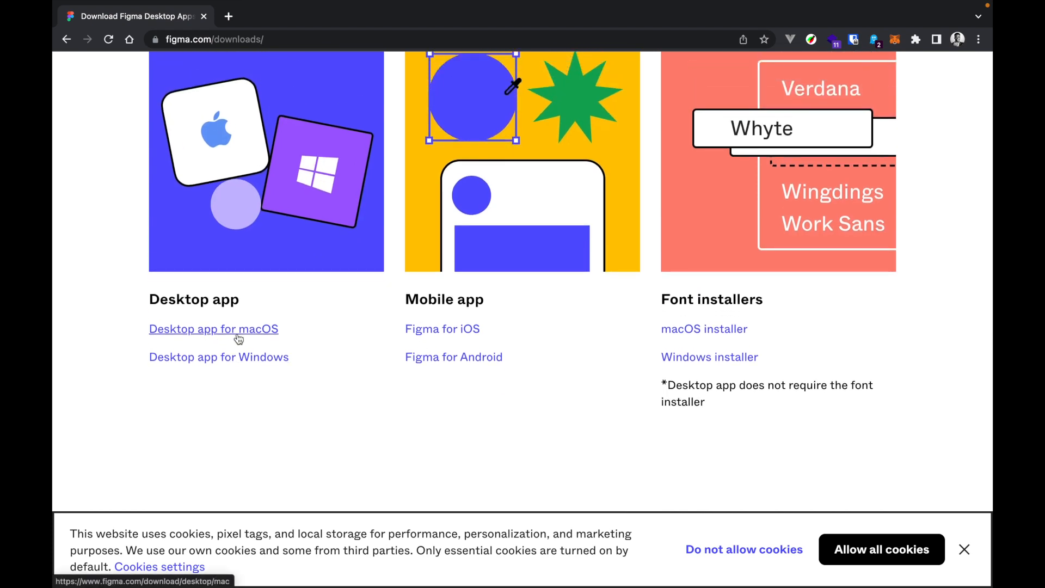
click(258, 361)
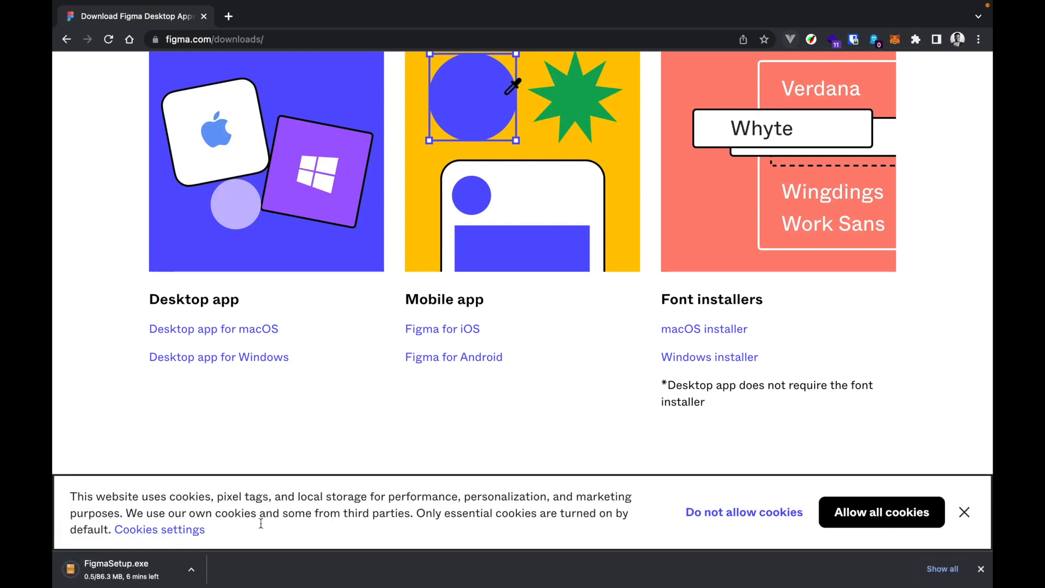
click(184, 569)
click(210, 574)
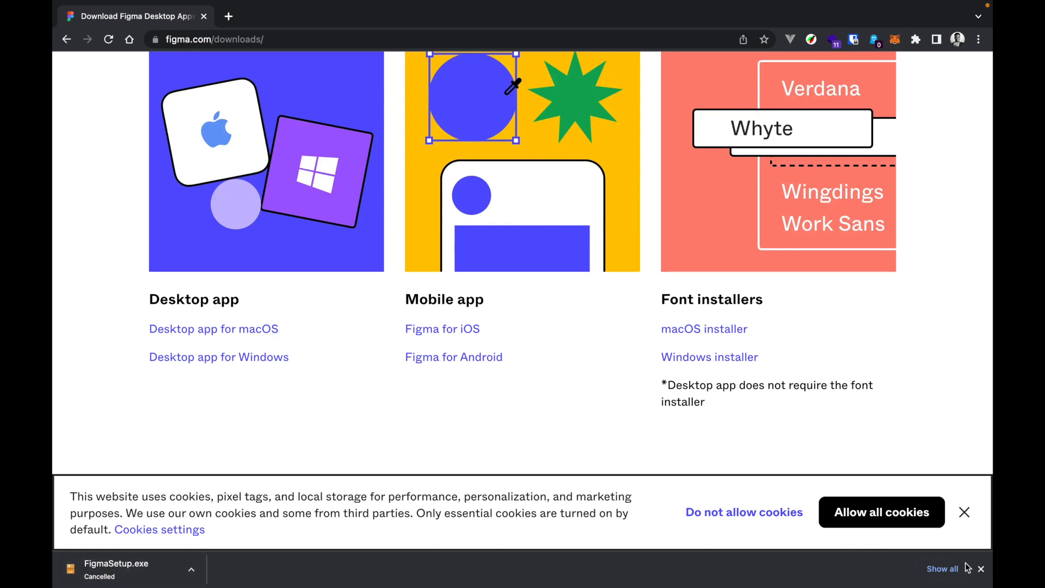
click(981, 569)
Dismiss the cookie notice and look over the desktop app download links for macOS and Windows.
click(965, 548)
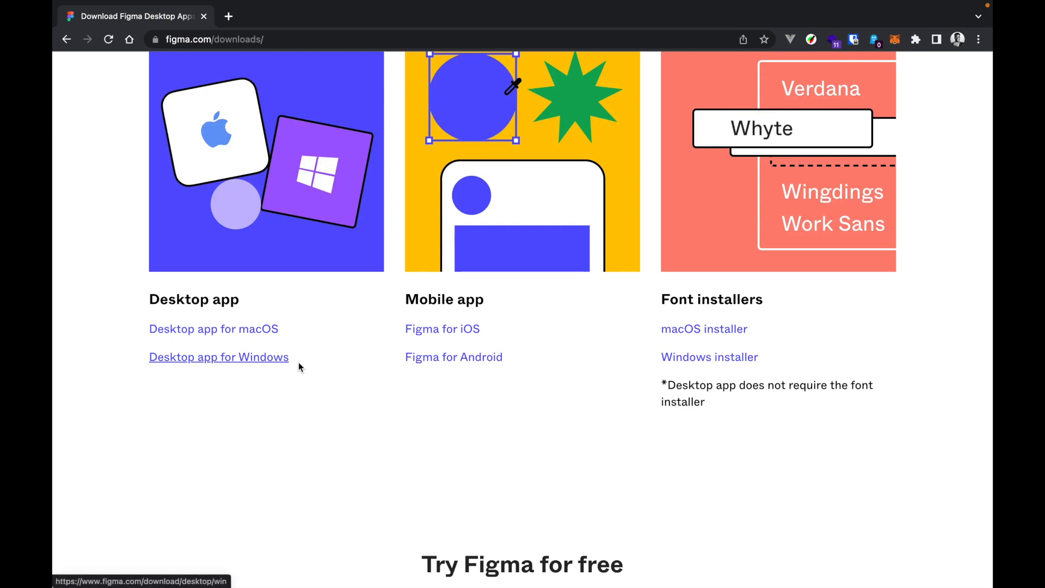
scroll(289, 414, down, 2)
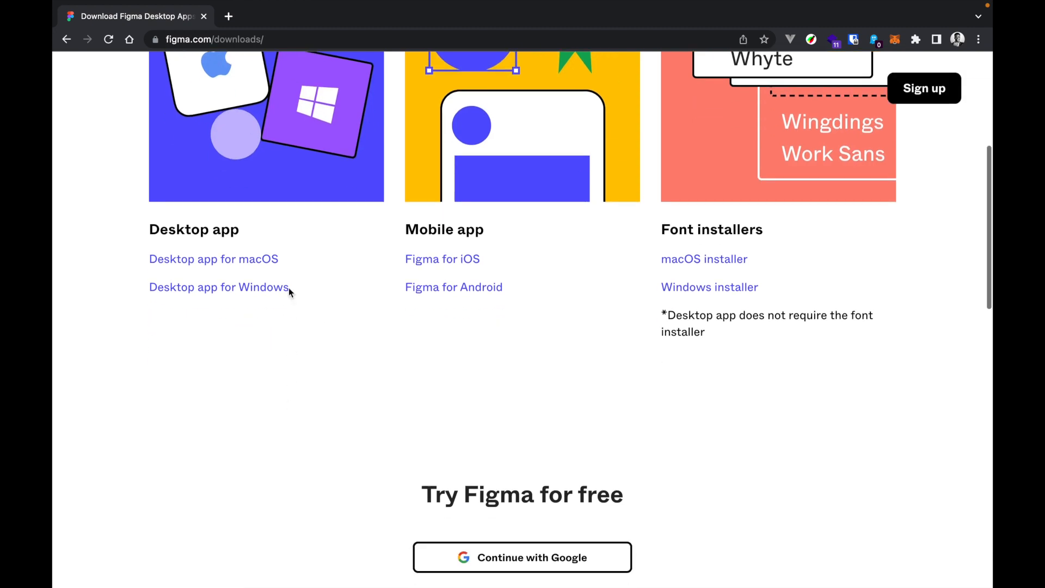
scroll(454, 321, up, 2)
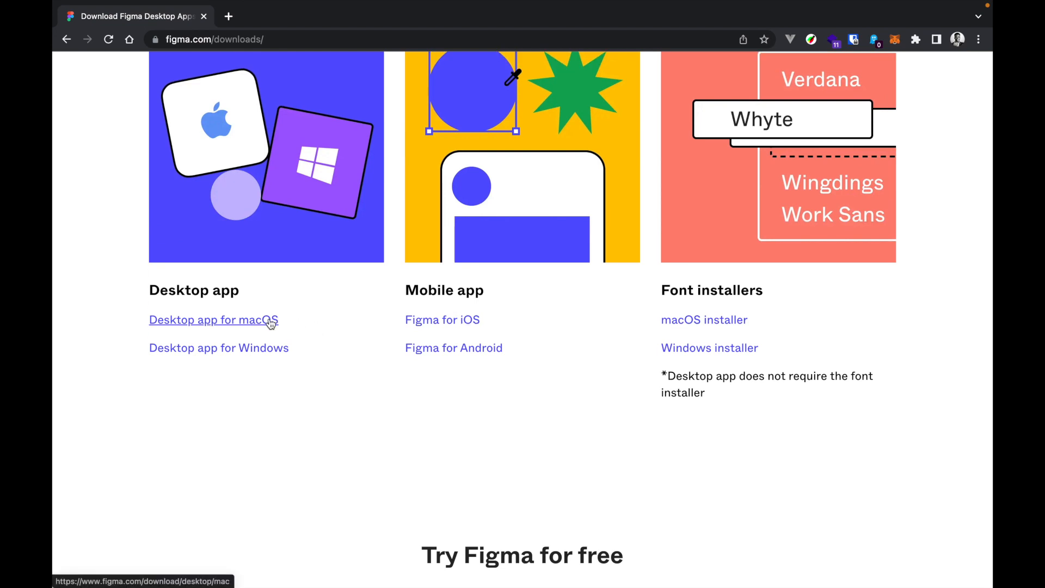
scroll(269, 110, up, 5)
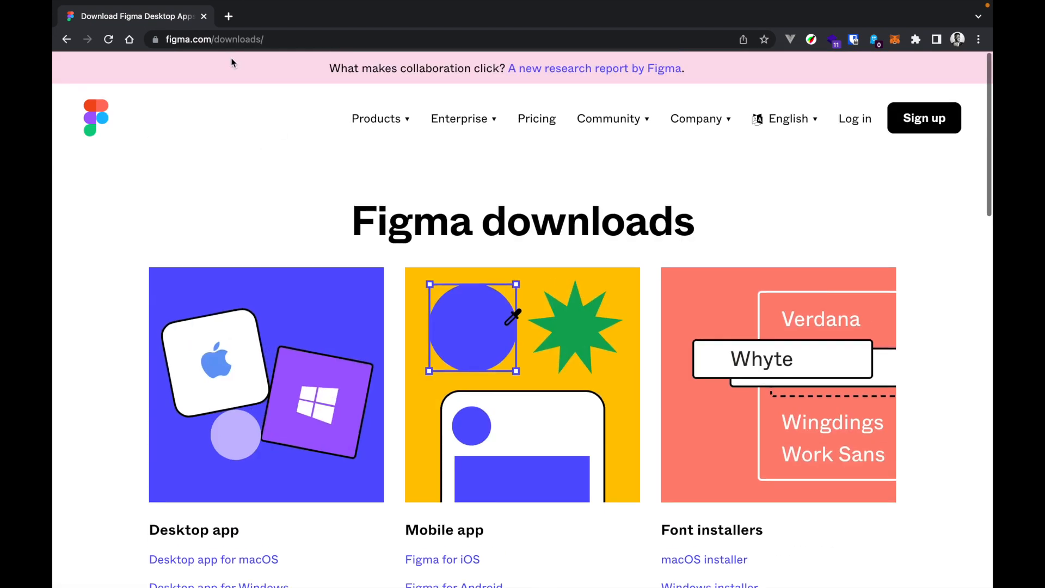
Close the Figma downloads tab, leaving a blank one, and launch the Figma desktop app from the design folder.
click(228, 17)
click(204, 17)
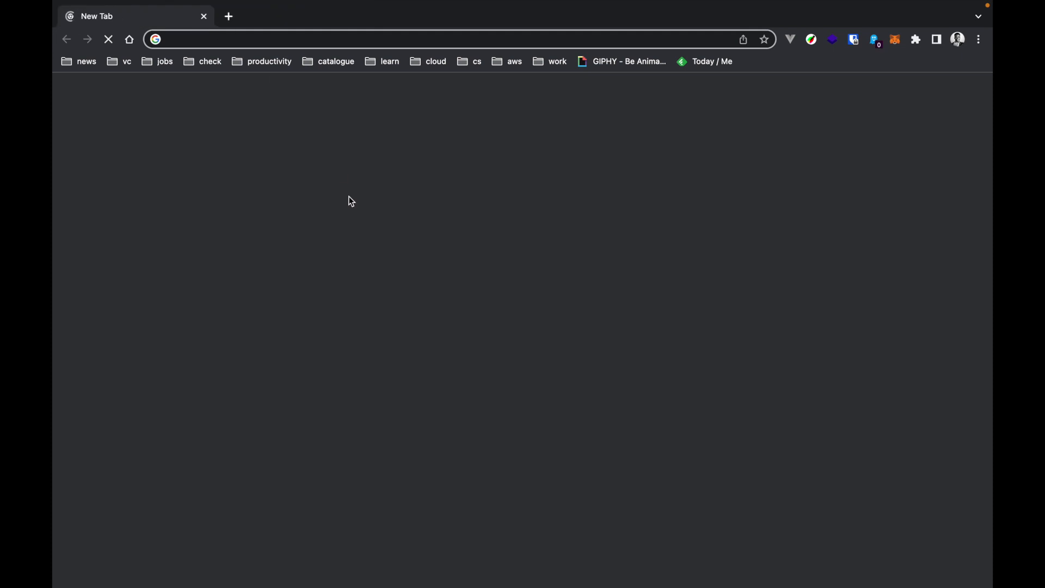
key(ctrl+Up)
drag(475, 63, 474, 0)
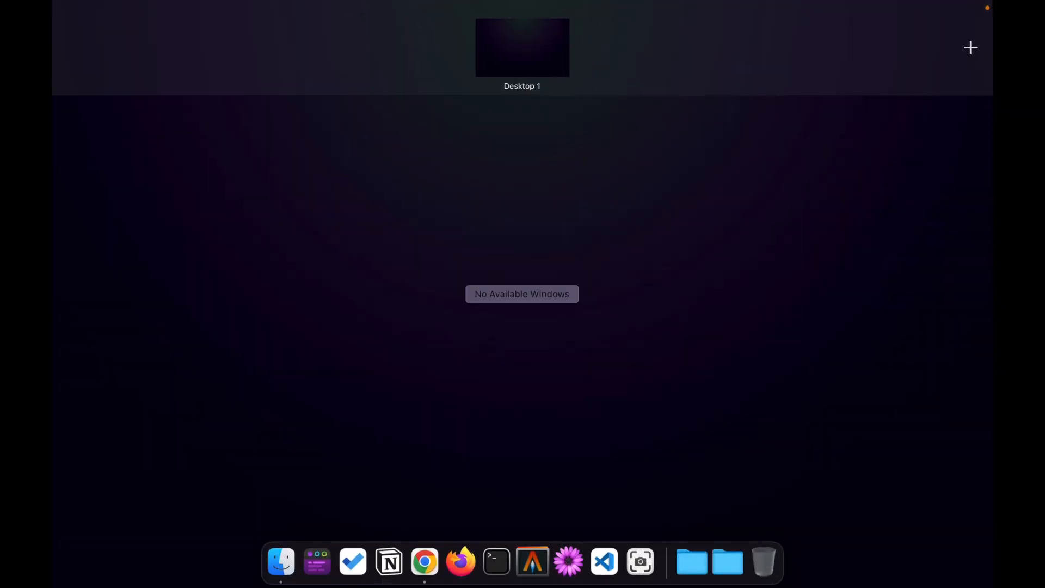
key(Escape)
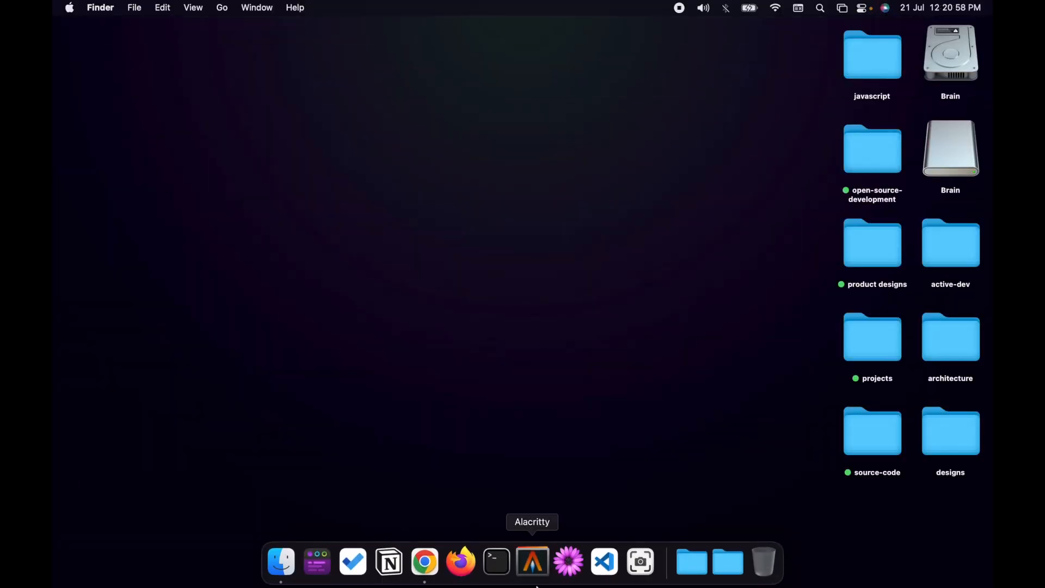
click(736, 571)
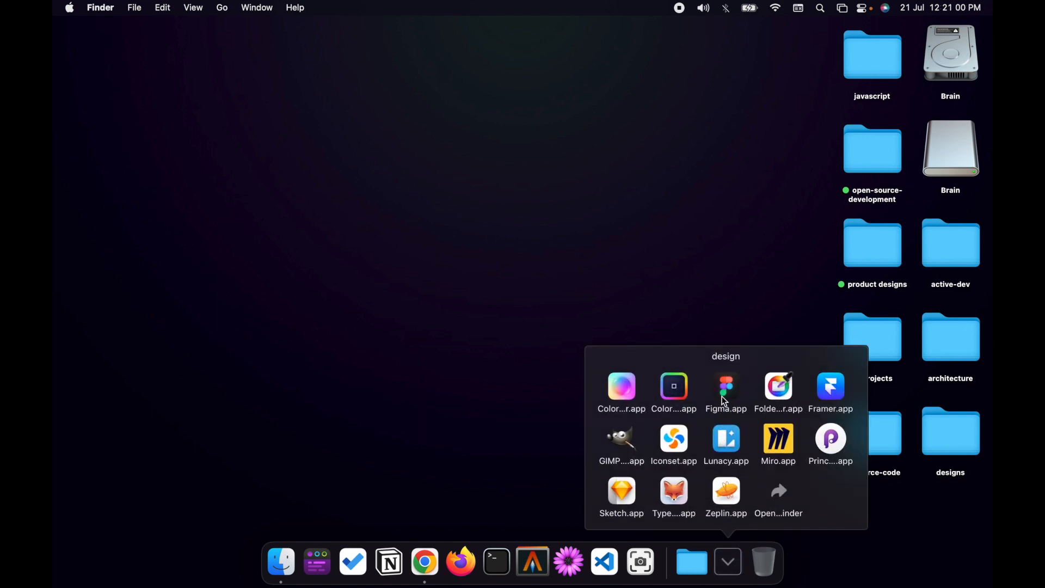
click(726, 401)
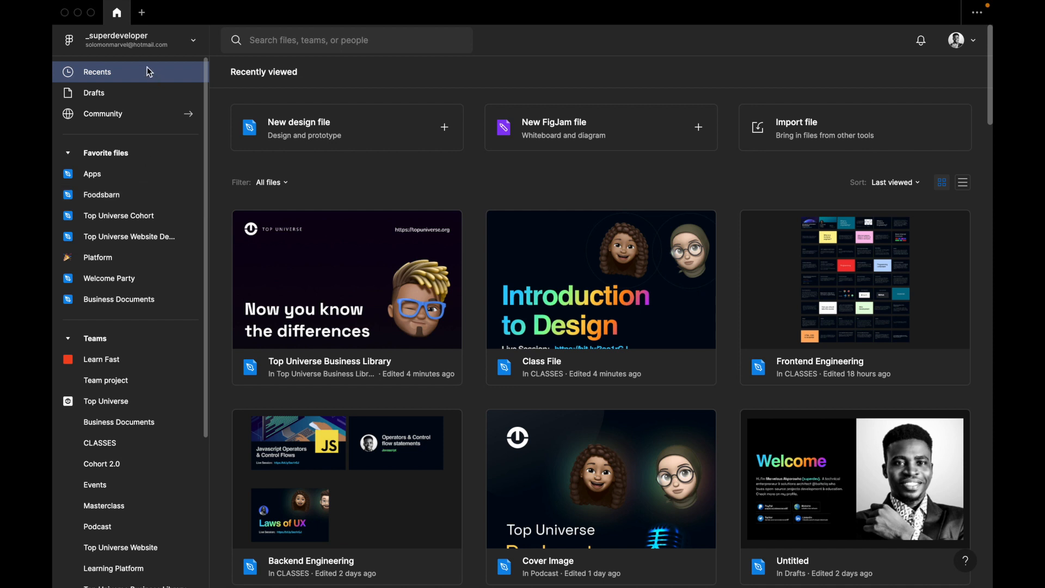
Open the Figma Community from the account switcher and browse its templates and trending files.
click(192, 45)
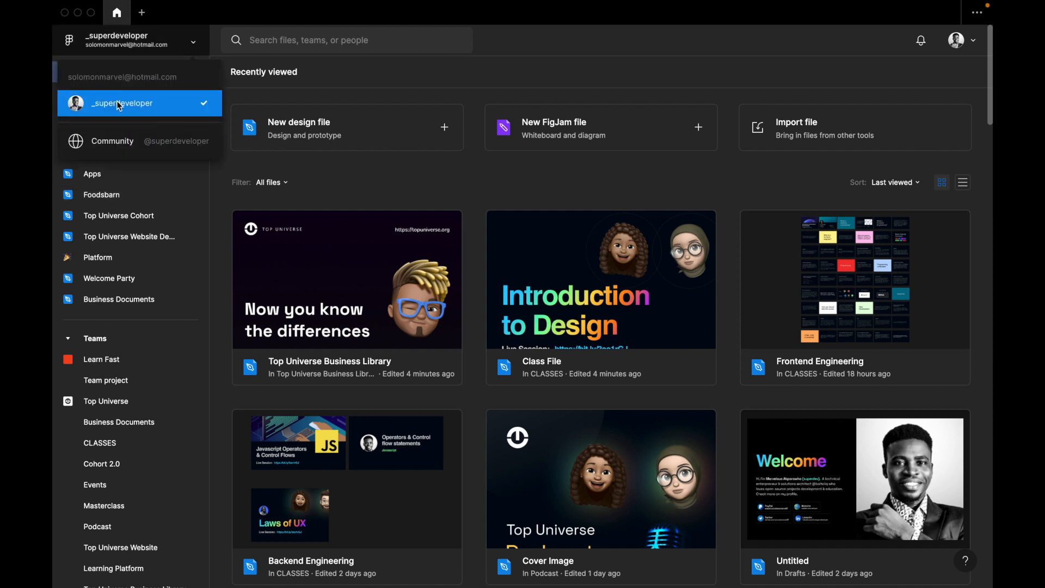
click(106, 145)
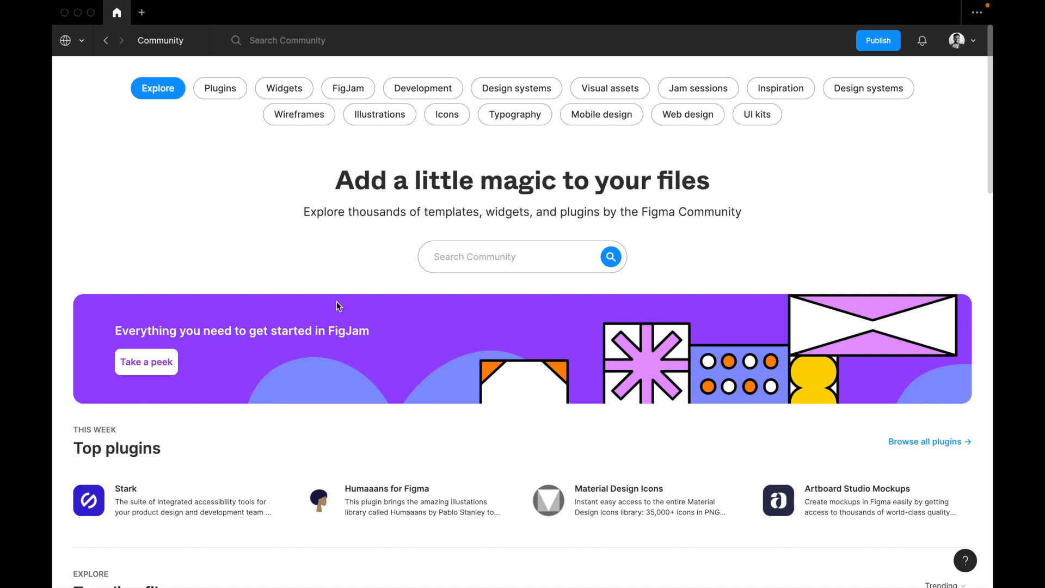
scroll(337, 303, down, 4)
scroll(336, 305, down, 7)
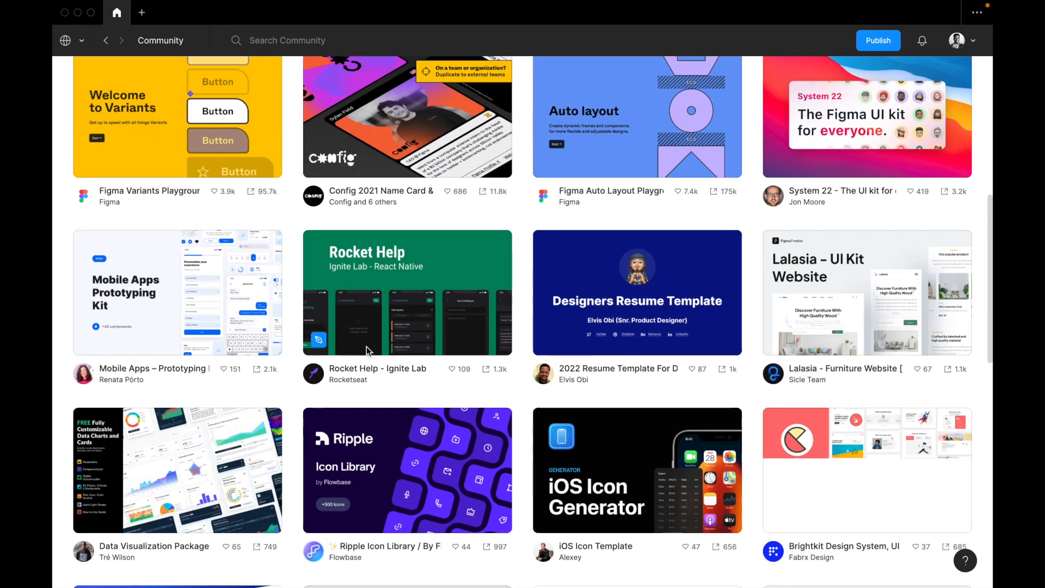
scroll(799, 198, down, 2)
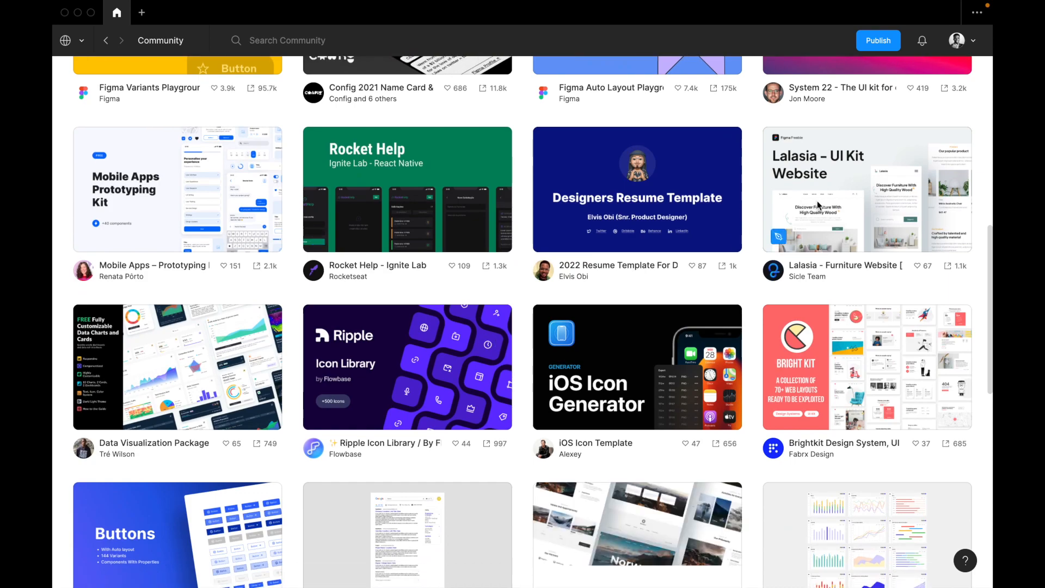
scroll(825, 245, down, 2)
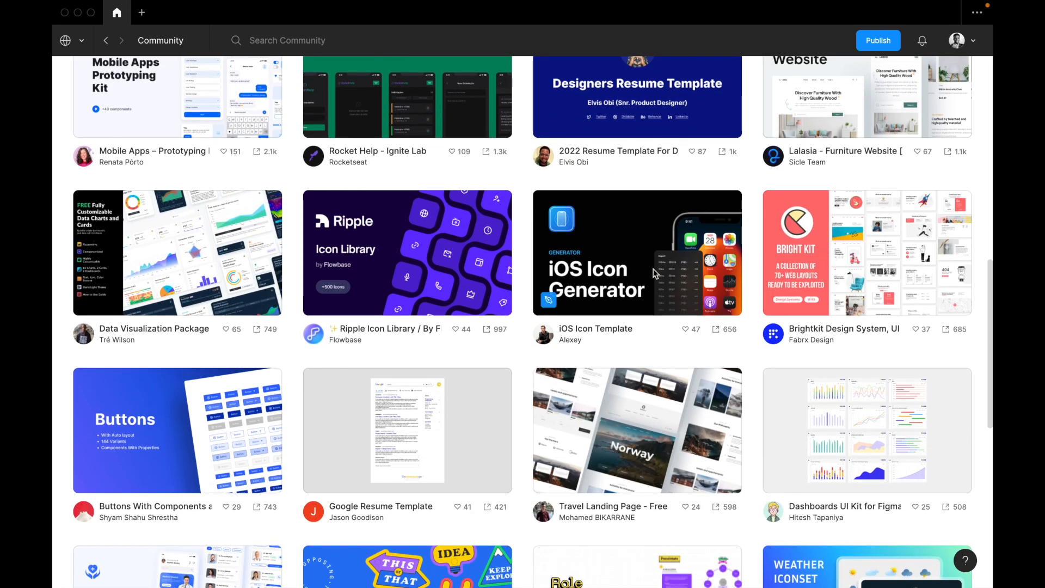
scroll(414, 321, down, 2)
scroll(413, 322, up, 15)
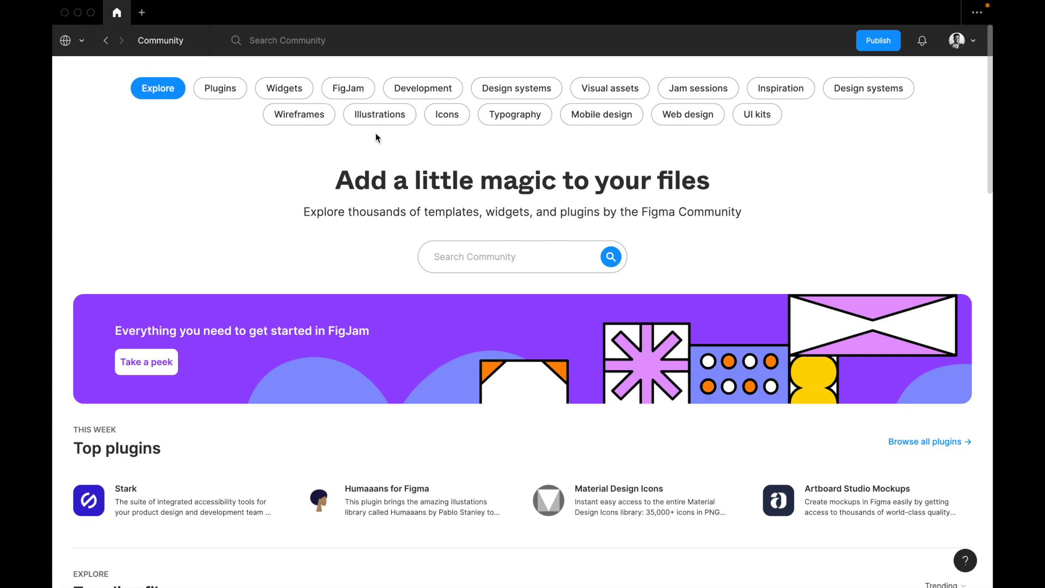
Look over the Community's top plugins and trending files again, and return to the account's recently viewed files.
scroll(425, 270, down, 8)
scroll(426, 271, up, 4)
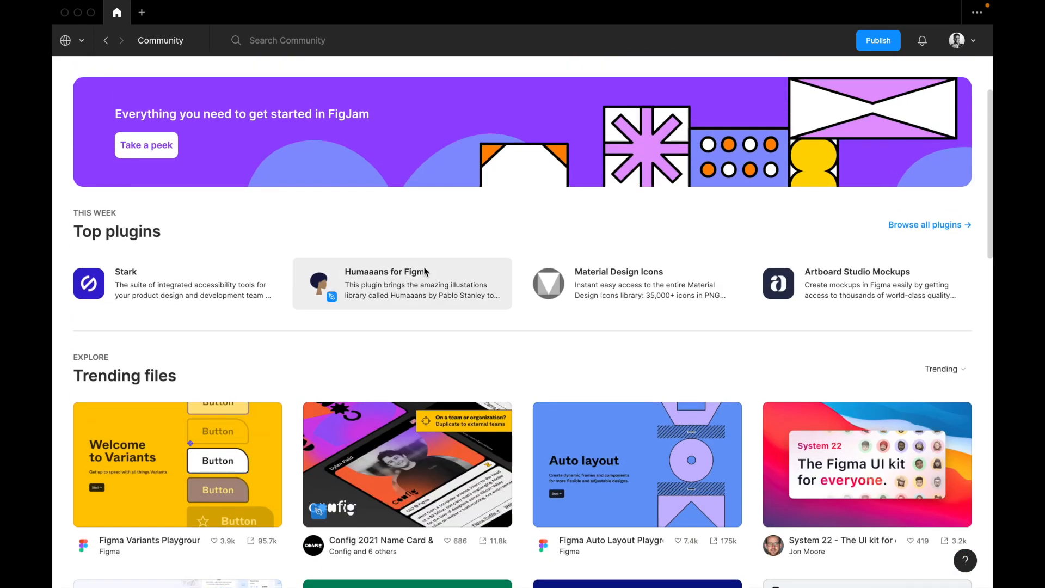
scroll(426, 271, down, 10)
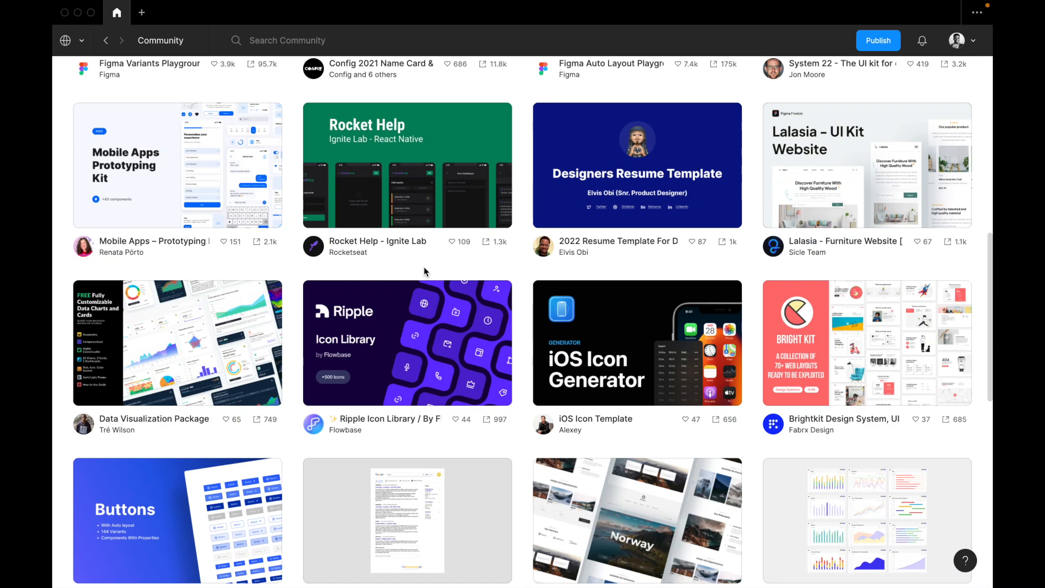
scroll(425, 271, down, 2)
scroll(425, 270, down, 1)
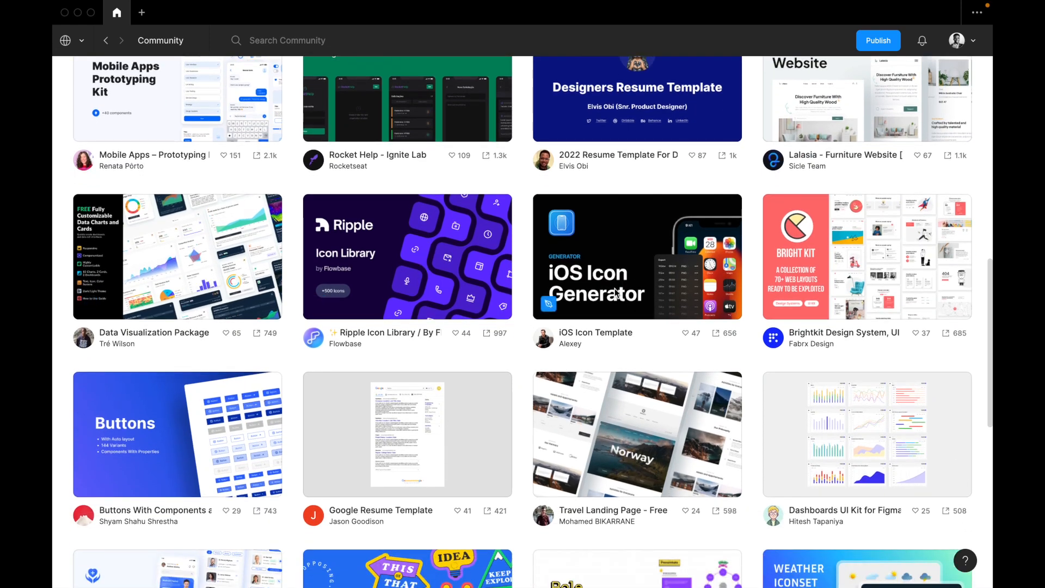
scroll(688, 278, down, 3)
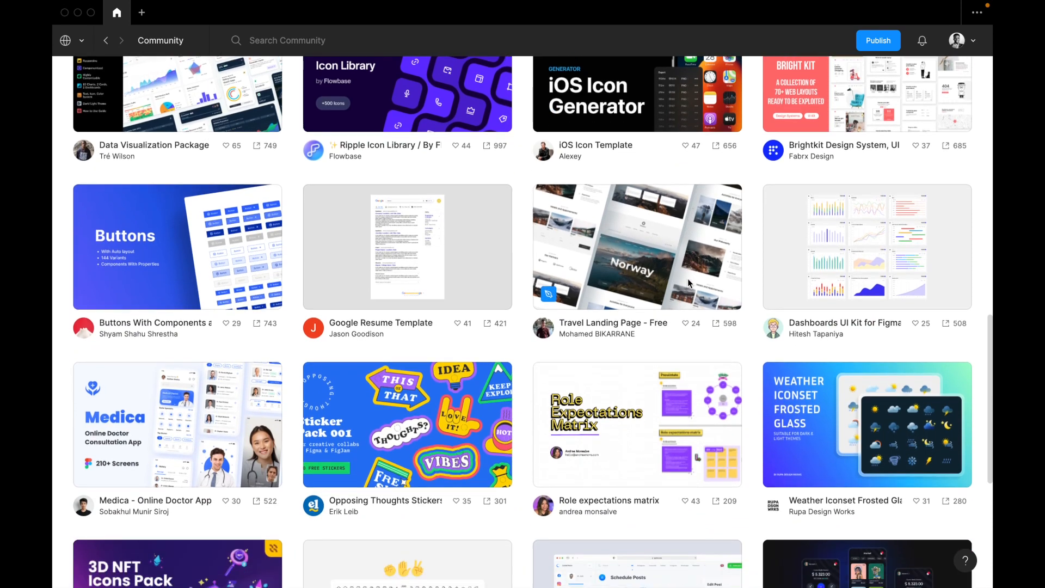
scroll(688, 279, down, 1)
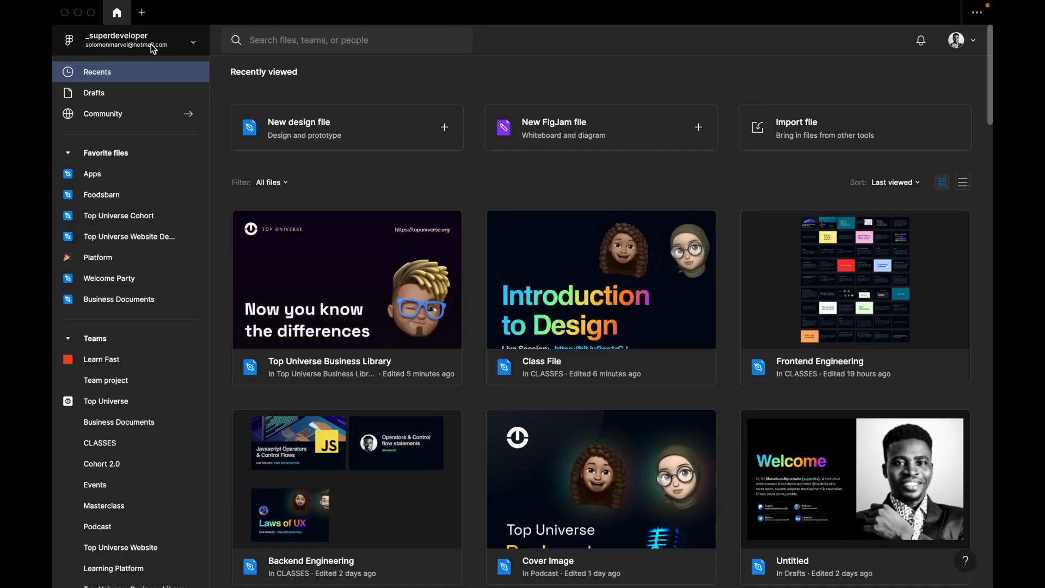
click(152, 45)
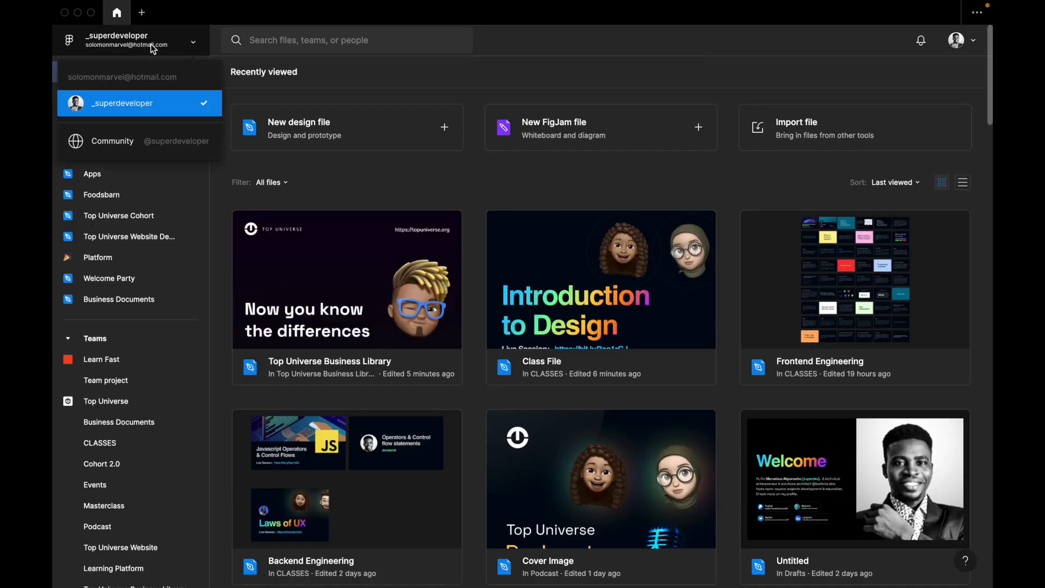
click(151, 45)
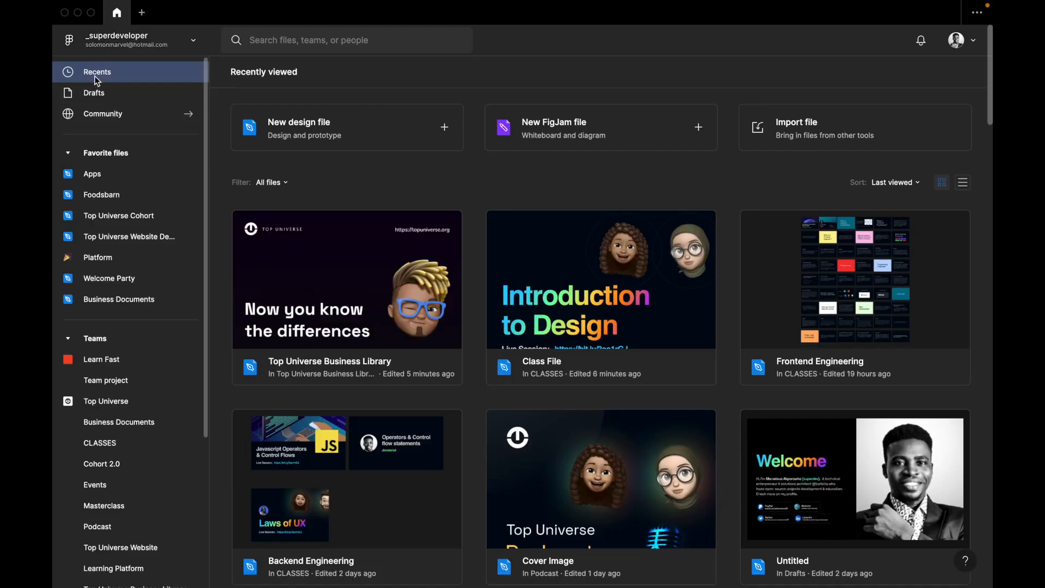
Browse the thumbnails of the recently viewed files and return to the start of the list.
scroll(534, 357, down, 1)
scroll(478, 263, up, 1)
scroll(632, 367, down, 2)
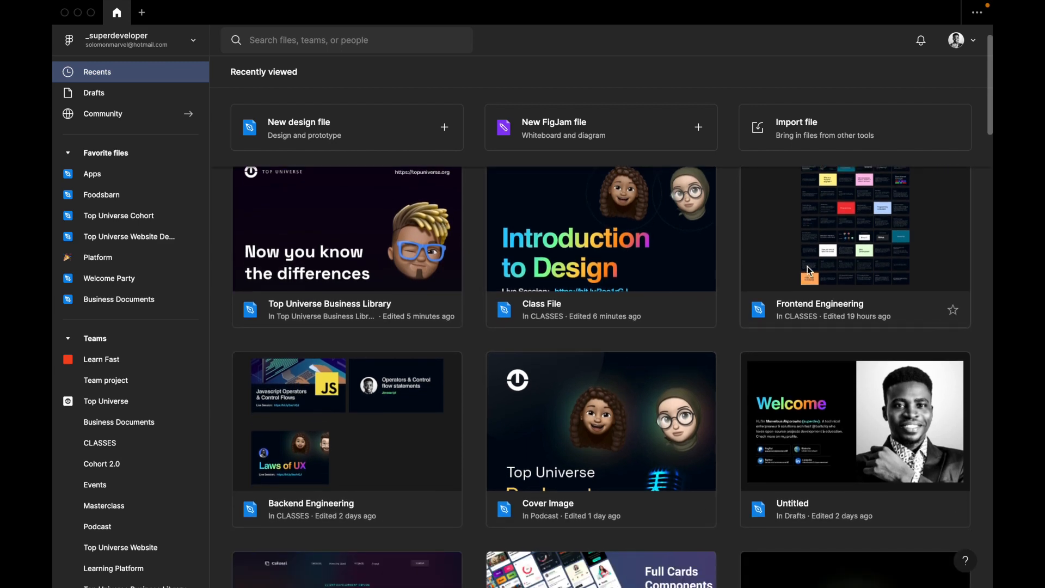
scroll(799, 427, down, 7)
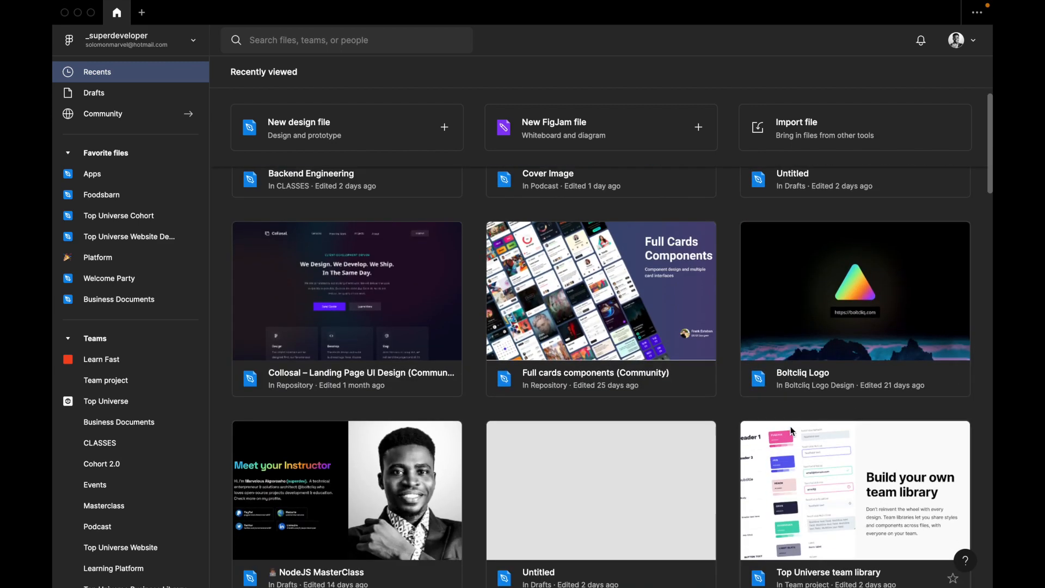
scroll(326, 478, down, 3)
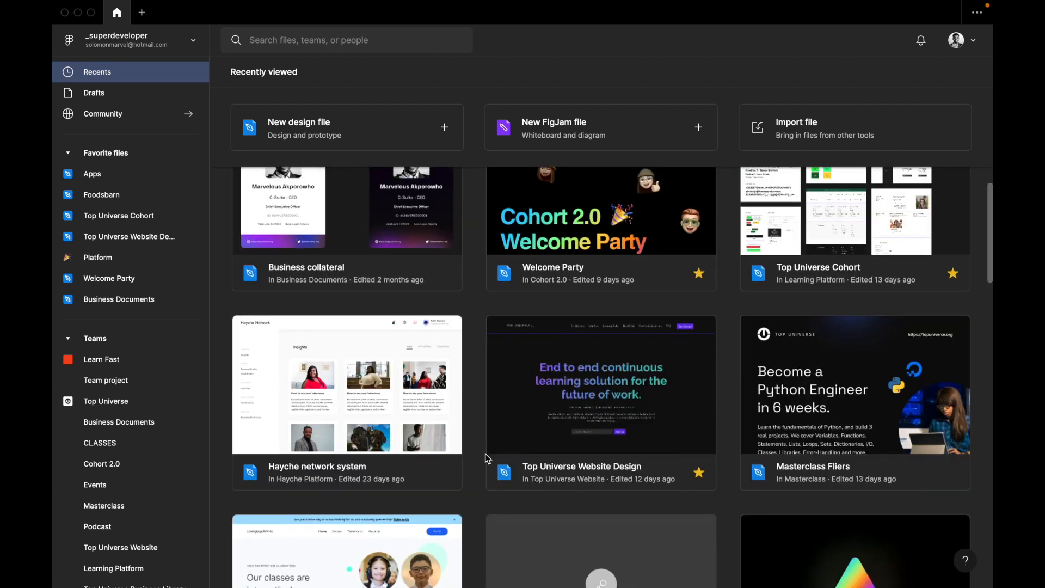
scroll(386, 440, down, 1)
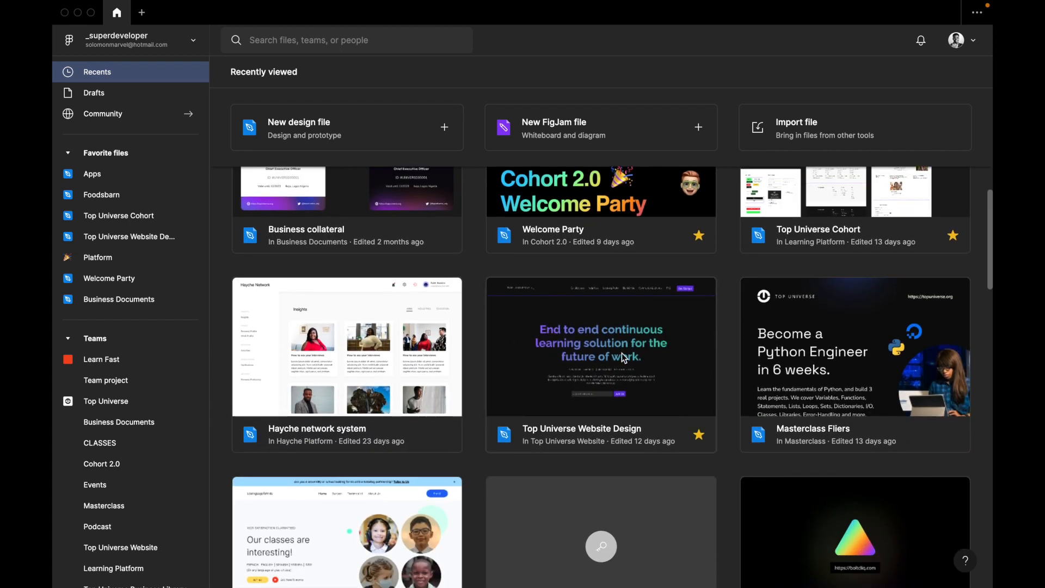
scroll(622, 357, down, 10)
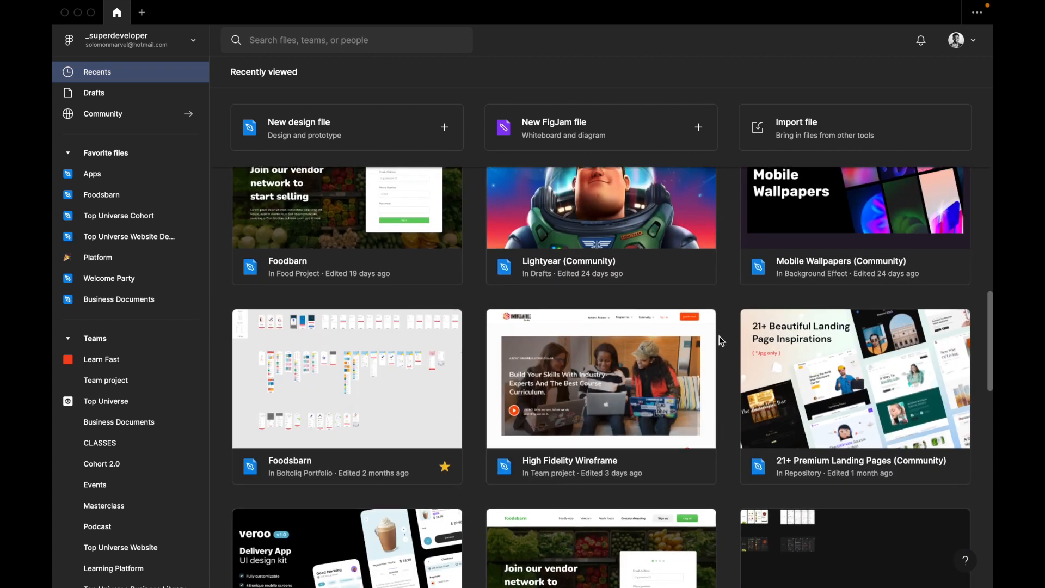
scroll(719, 335, up, 10)
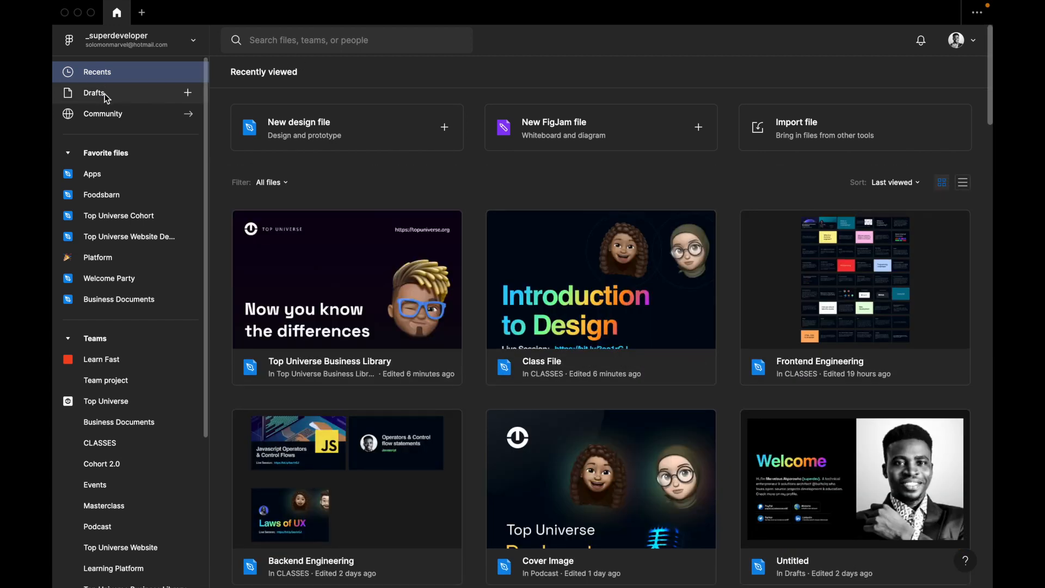
Open the Drafts page and look through the draft files, ending back at the most recent ones.
click(105, 94)
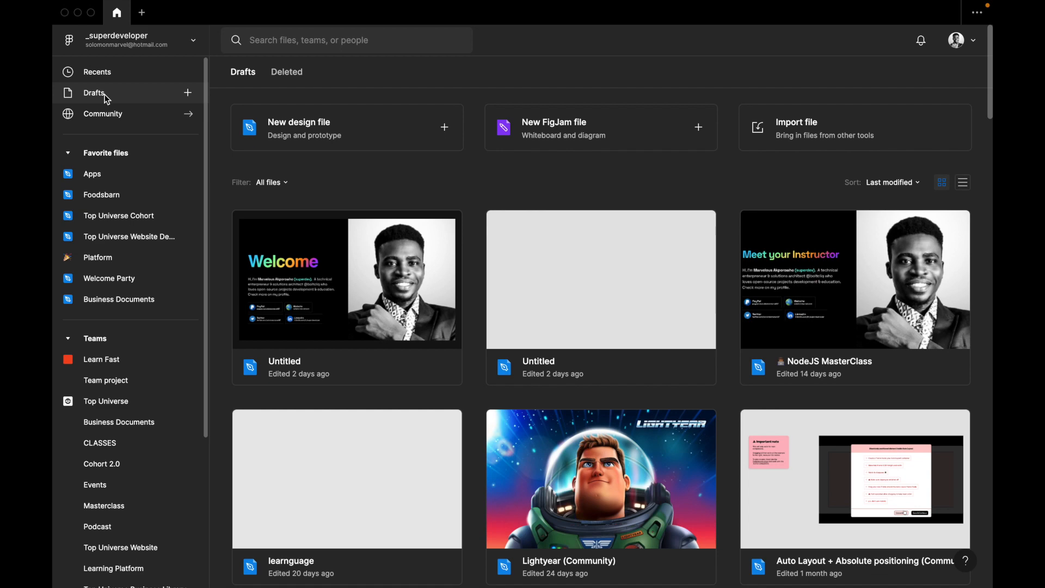
scroll(374, 300, down, 1)
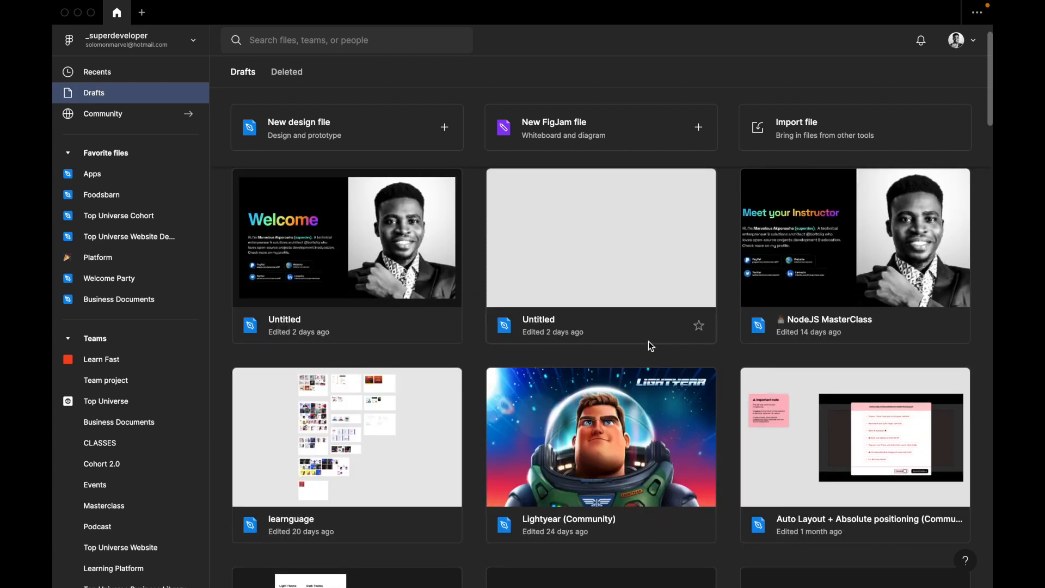
scroll(645, 375, down, 12)
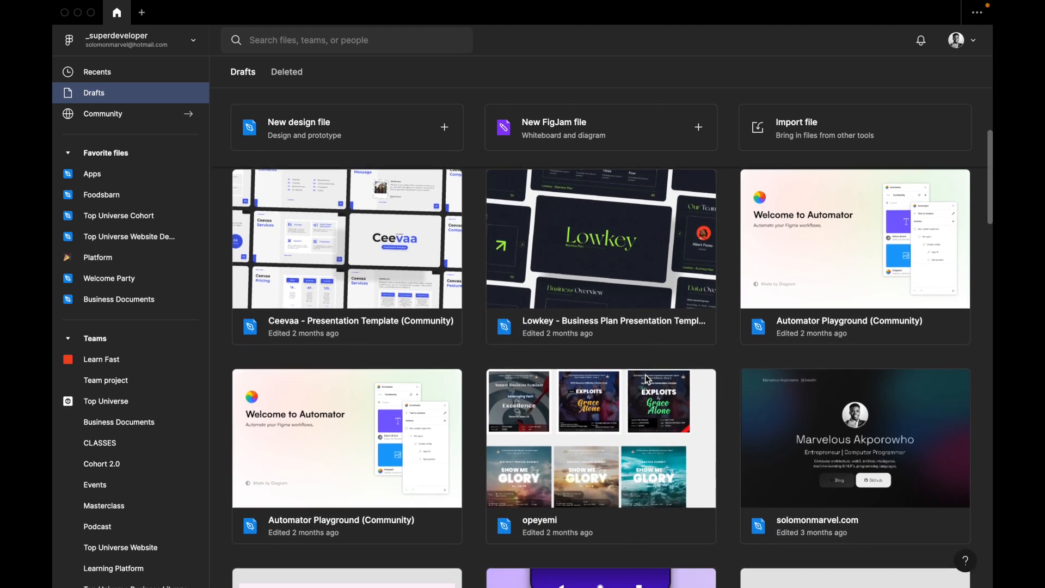
scroll(646, 374, up, 15)
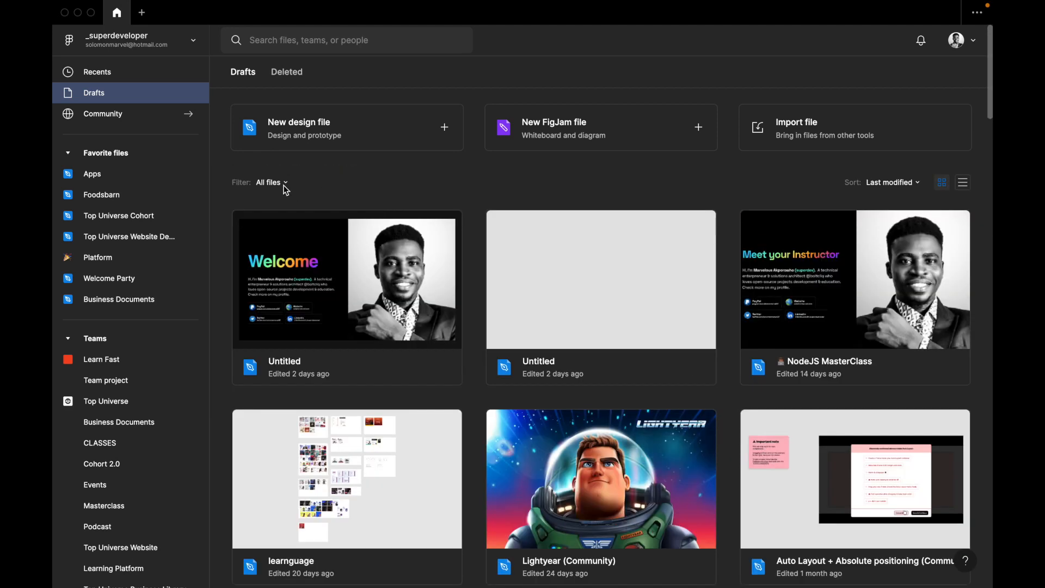
scroll(395, 243, down, 5)
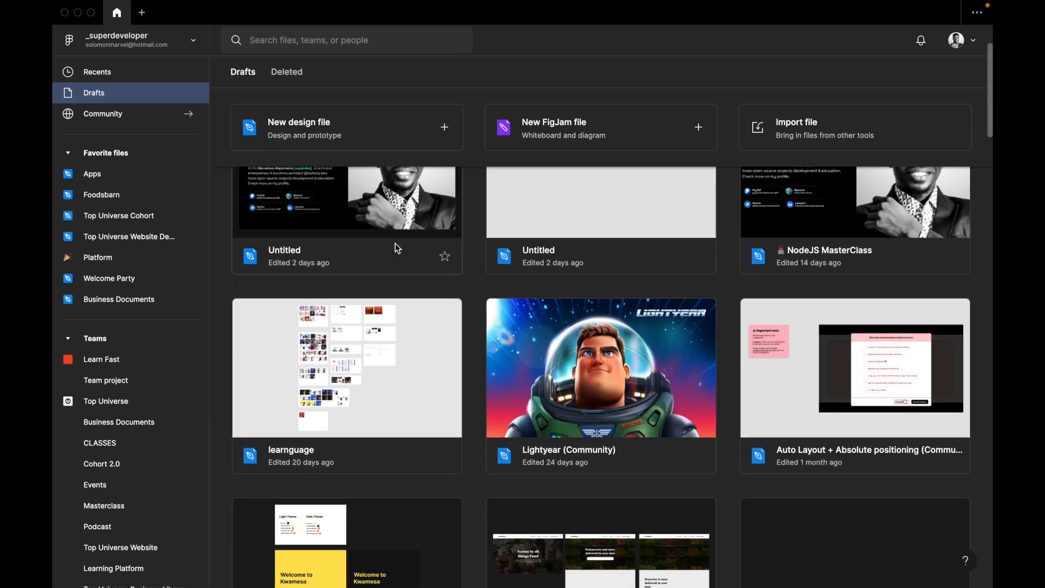
scroll(395, 248, down, 1)
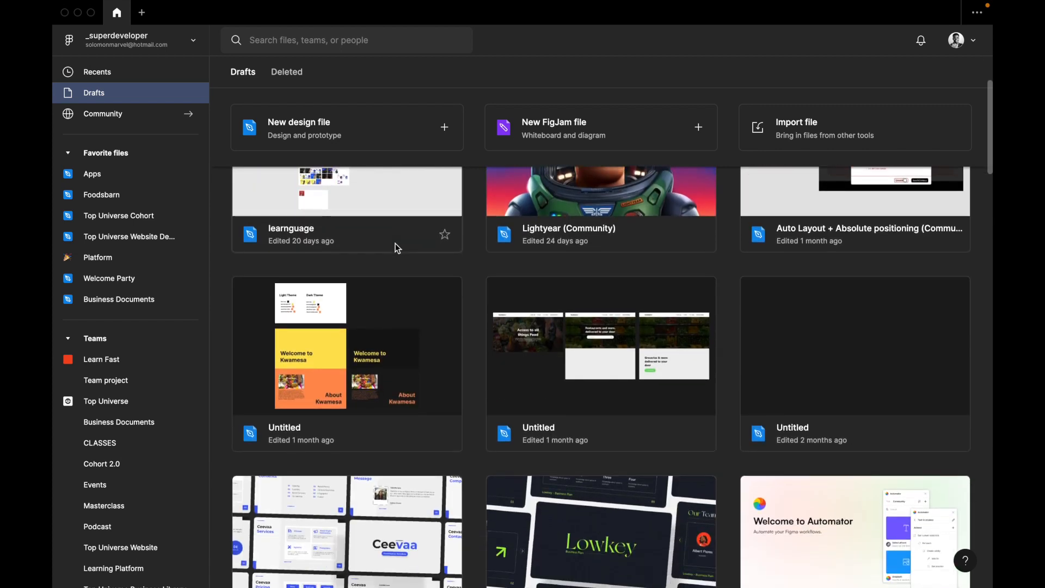
scroll(396, 248, down, 1)
scroll(395, 249, down, 1)
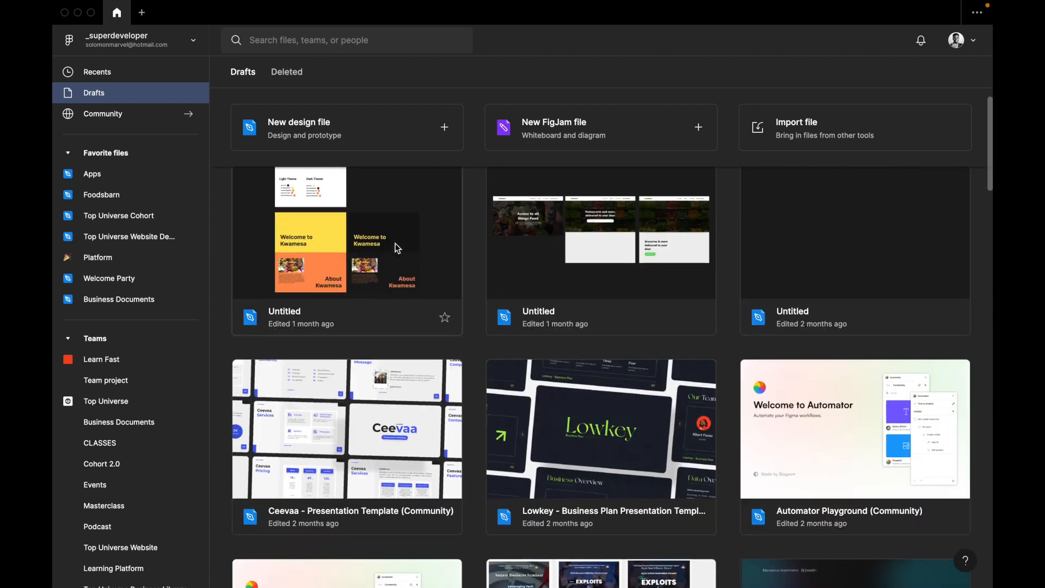
scroll(397, 249, down, 1)
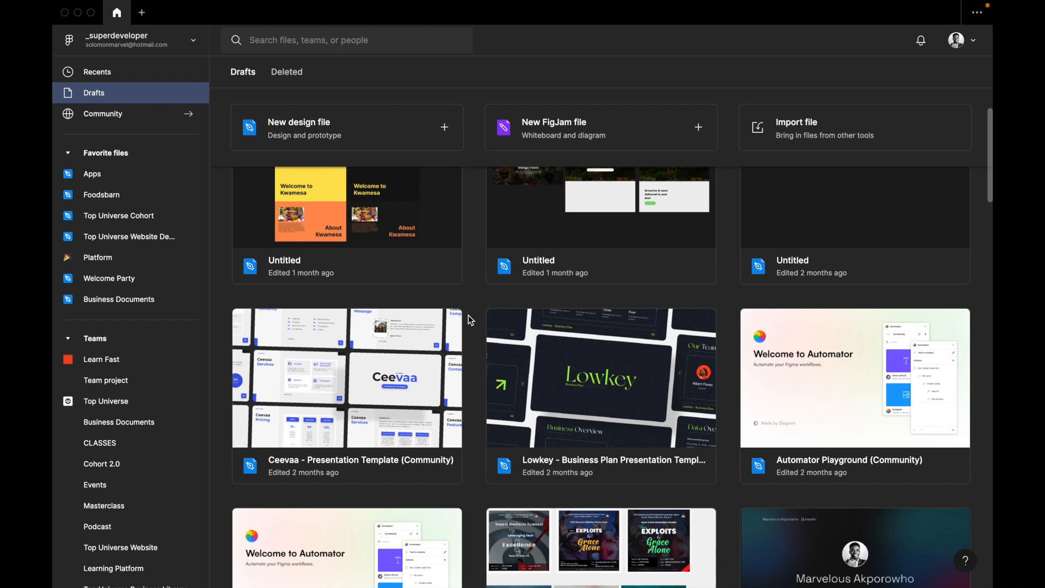
scroll(467, 375, down, 1)
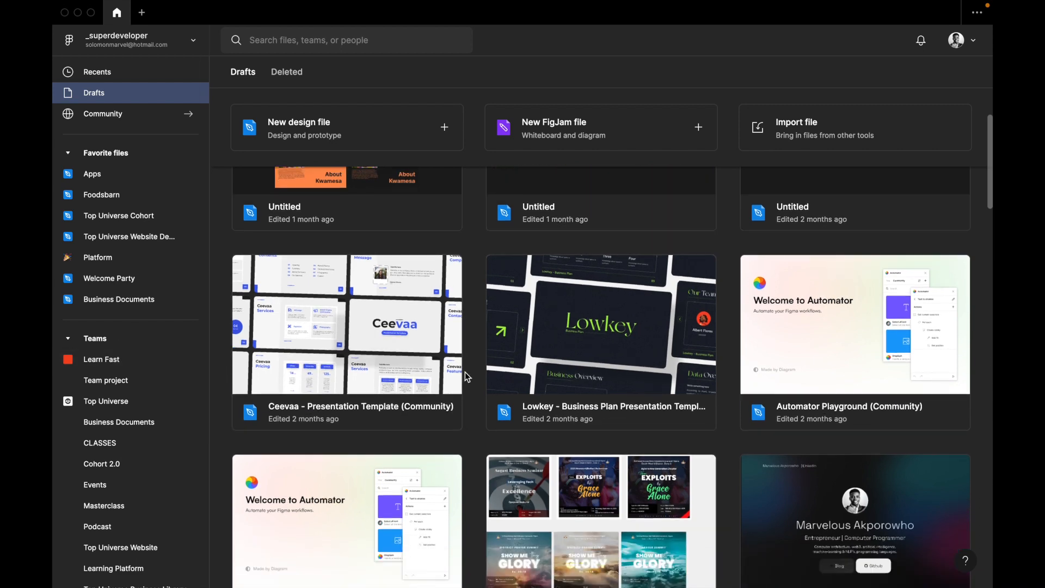
scroll(466, 375, down, 10)
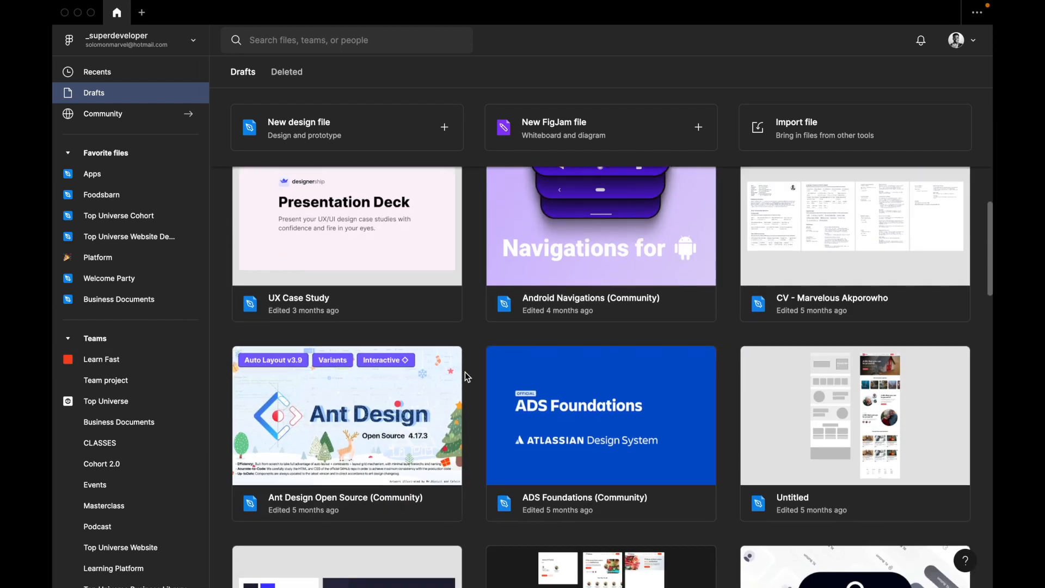
scroll(466, 376, down, 18)
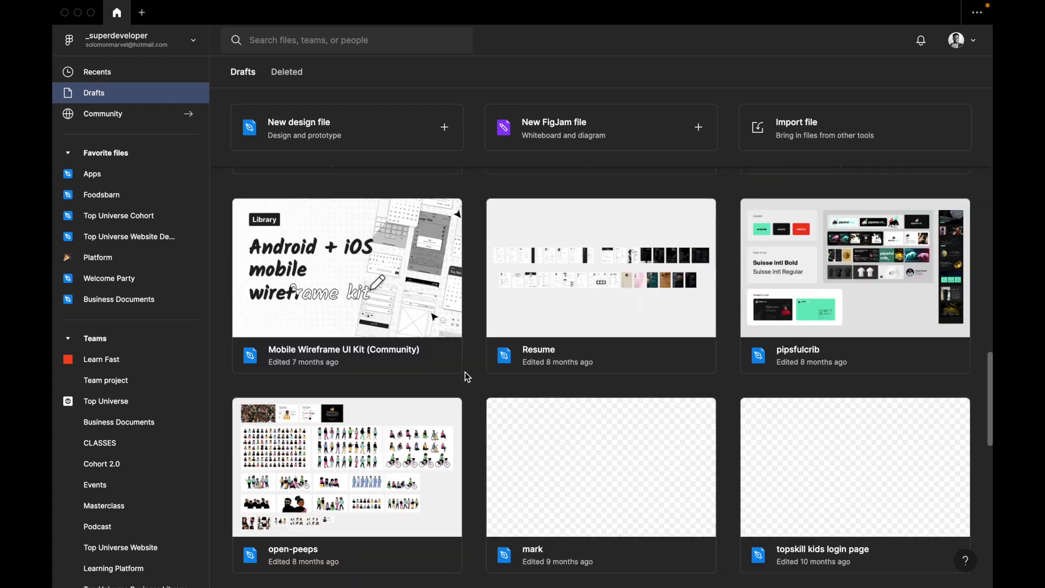
scroll(466, 375, down, 1)
click(132, 97)
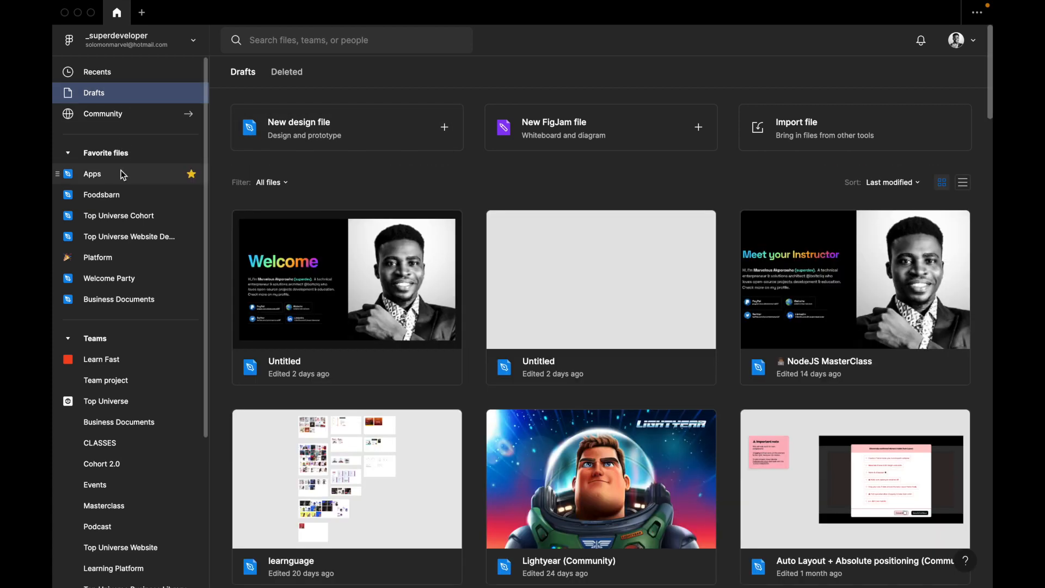
Look over the favorite files and teams in the sidebar, and collapse the Teams and Favorite files sections.
scroll(122, 156, down, 1)
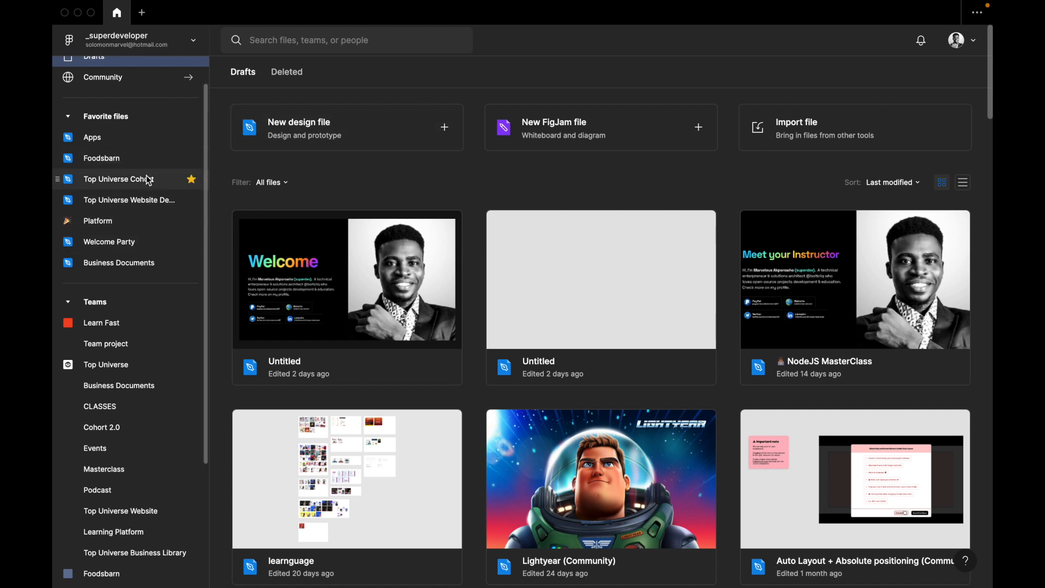
scroll(76, 307, down, 3)
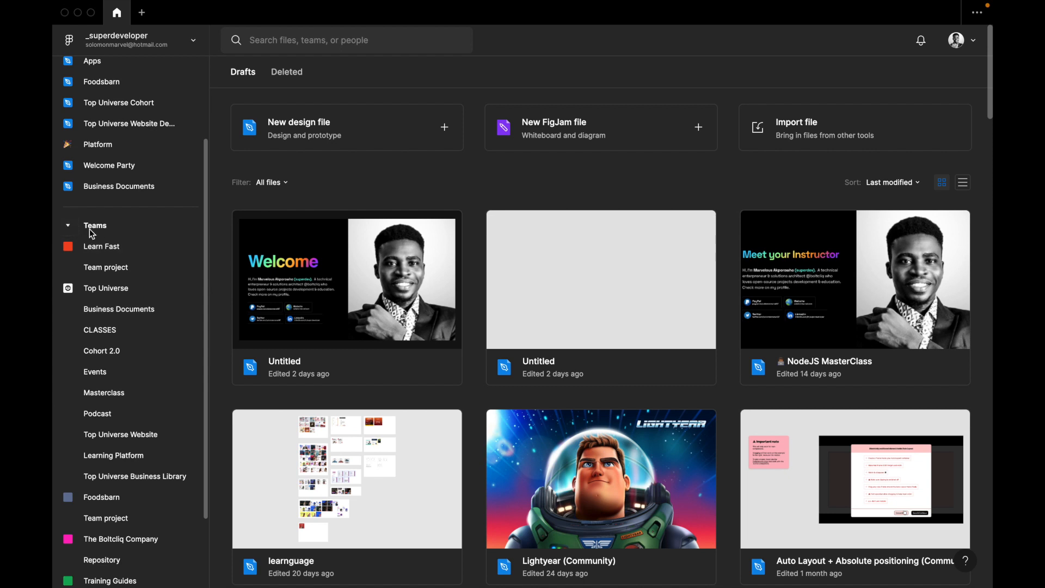
click(66, 227)
click(68, 337)
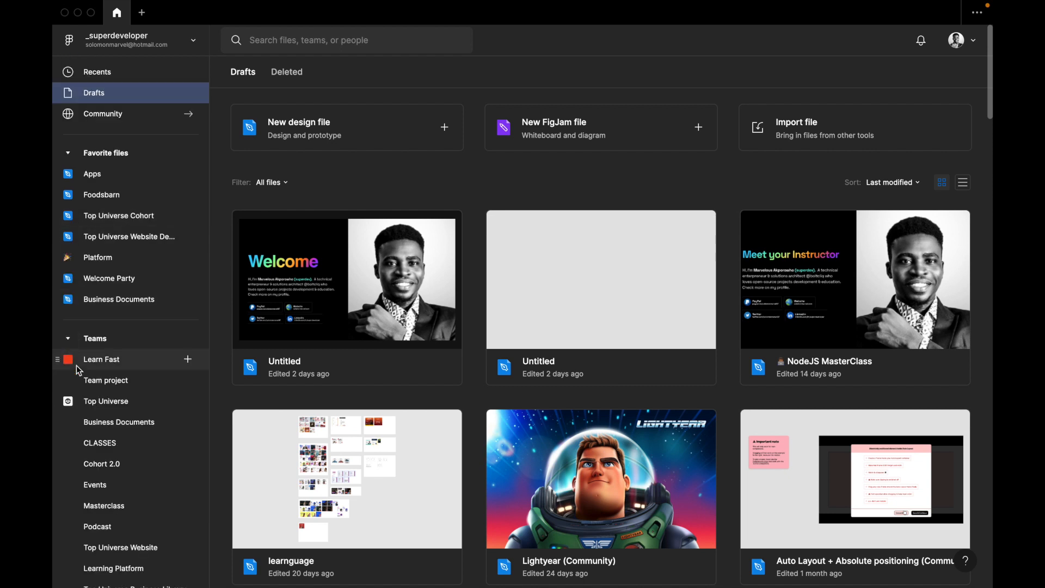
click(69, 338)
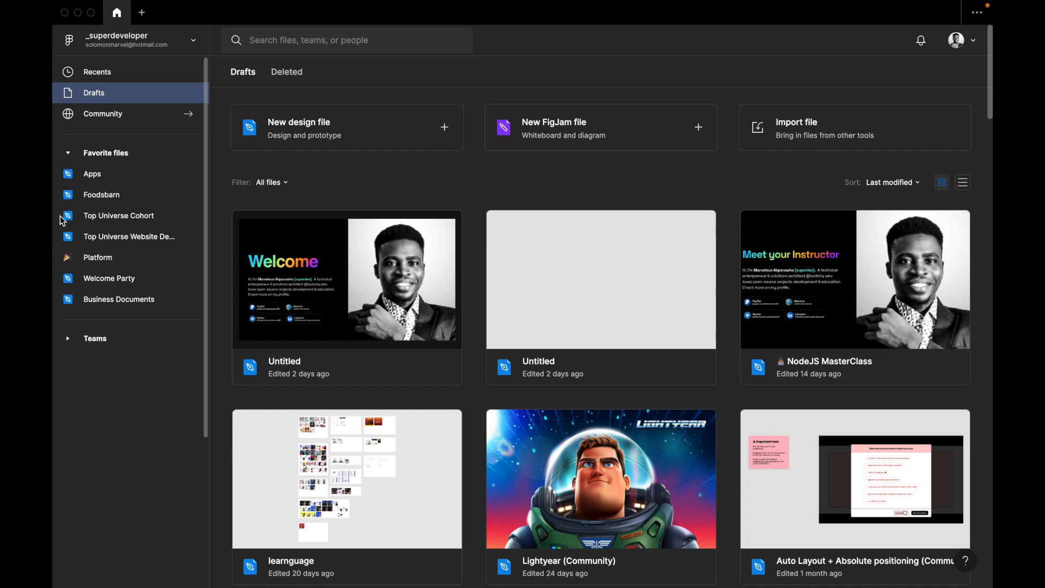
click(68, 152)
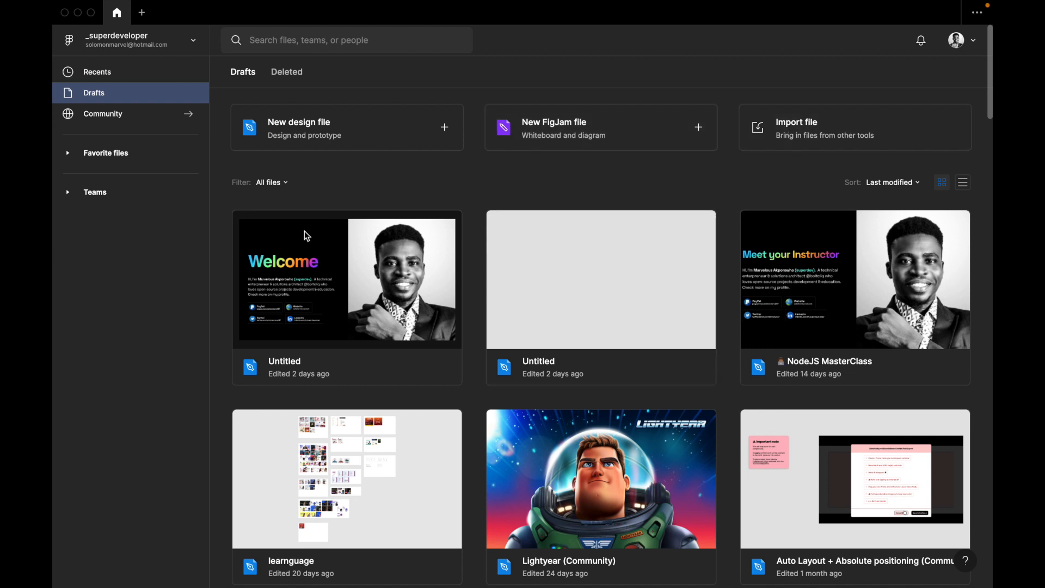
Try the FigJam files, Prototypes and Design files filters on the drafts, and return the filter to All files.
click(287, 185)
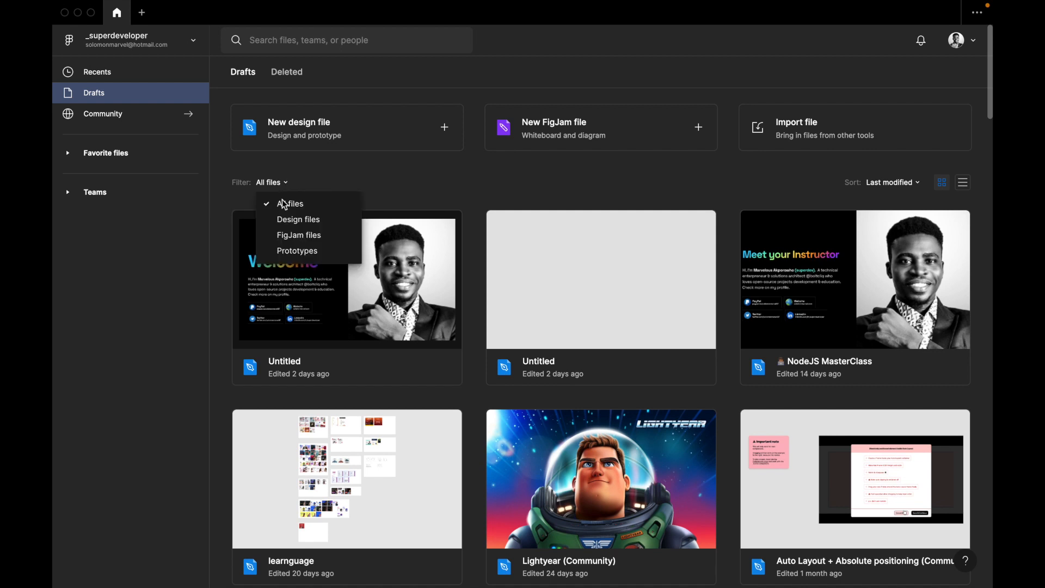
click(283, 235)
click(285, 188)
click(288, 253)
click(287, 185)
click(288, 221)
click(289, 185)
click(320, 242)
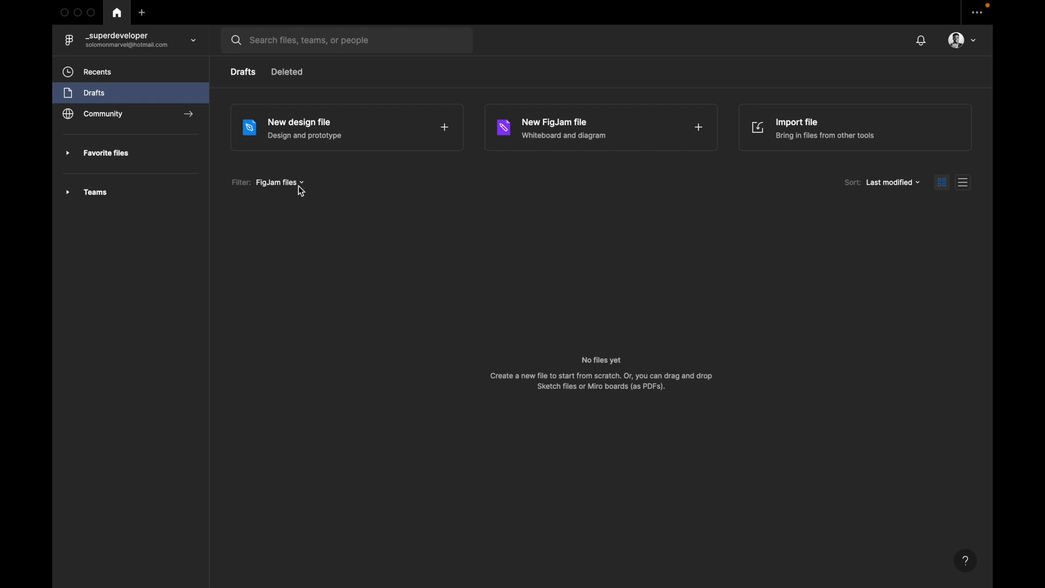
click(298, 185)
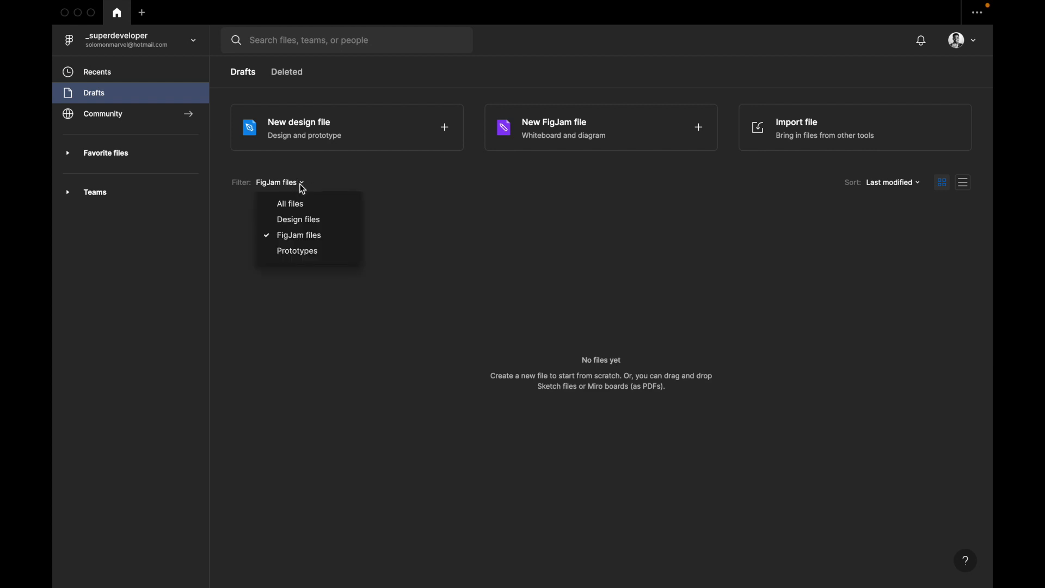
click(303, 206)
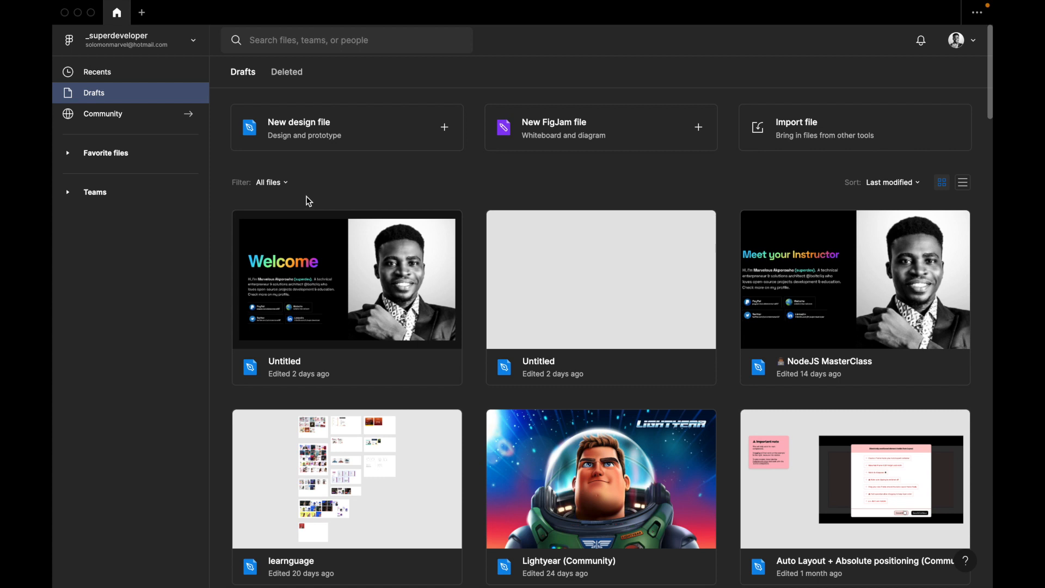
click(271, 182)
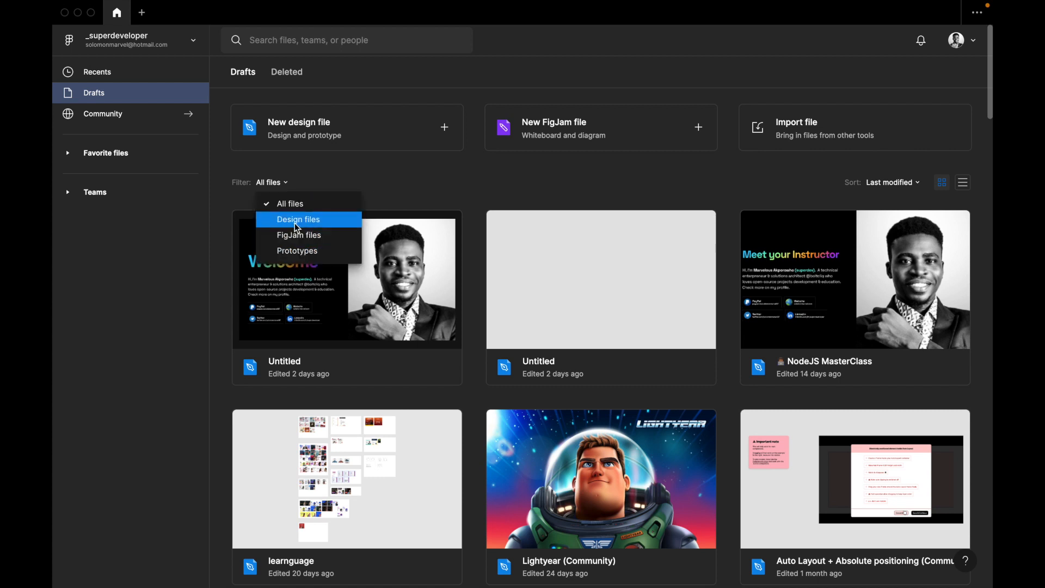
click(435, 195)
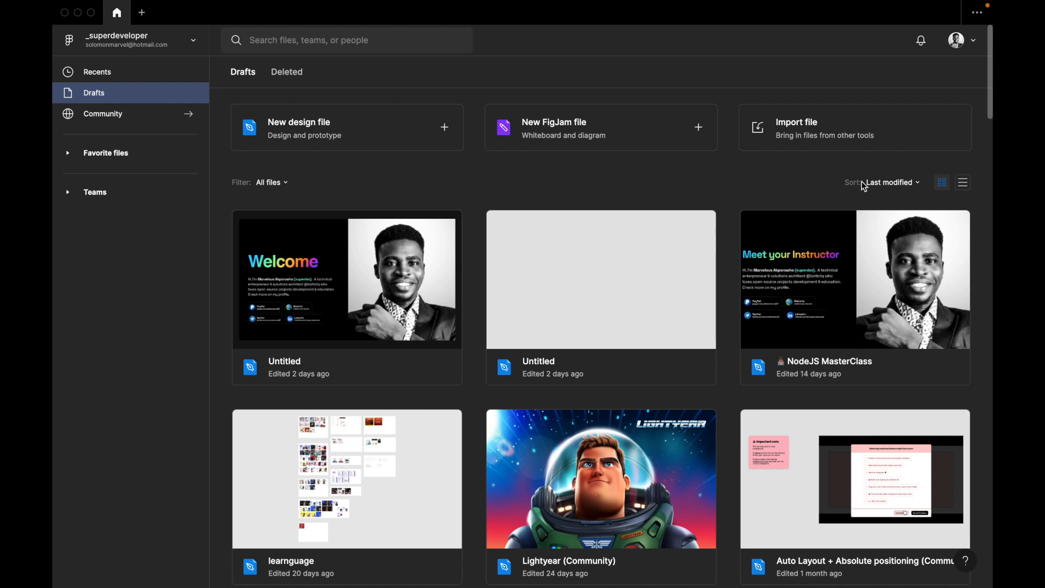
Switch the app's theme to System theme in the account options and review the theme choices.
click(975, 43)
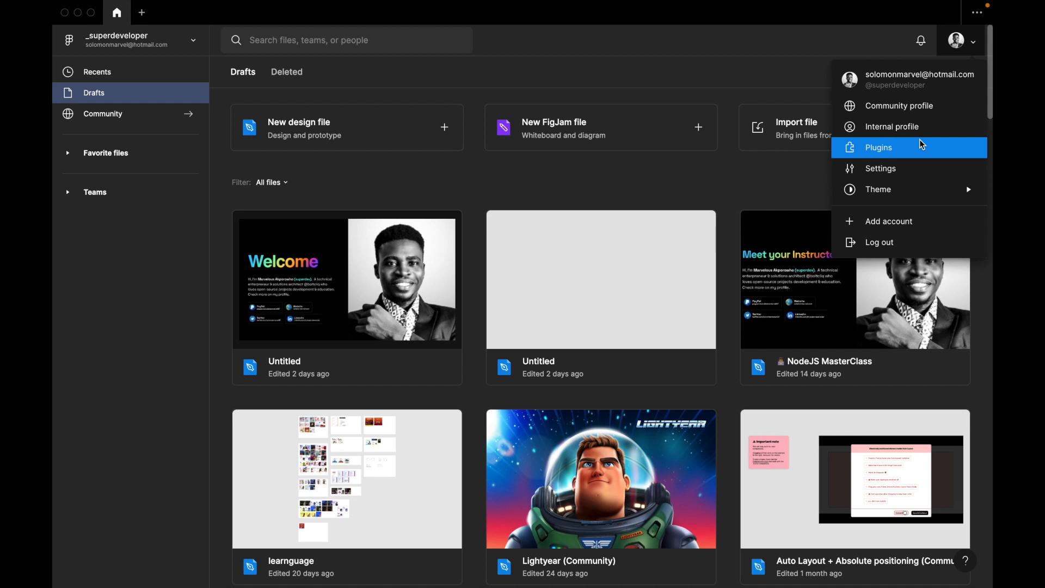
mouse_move(906, 194)
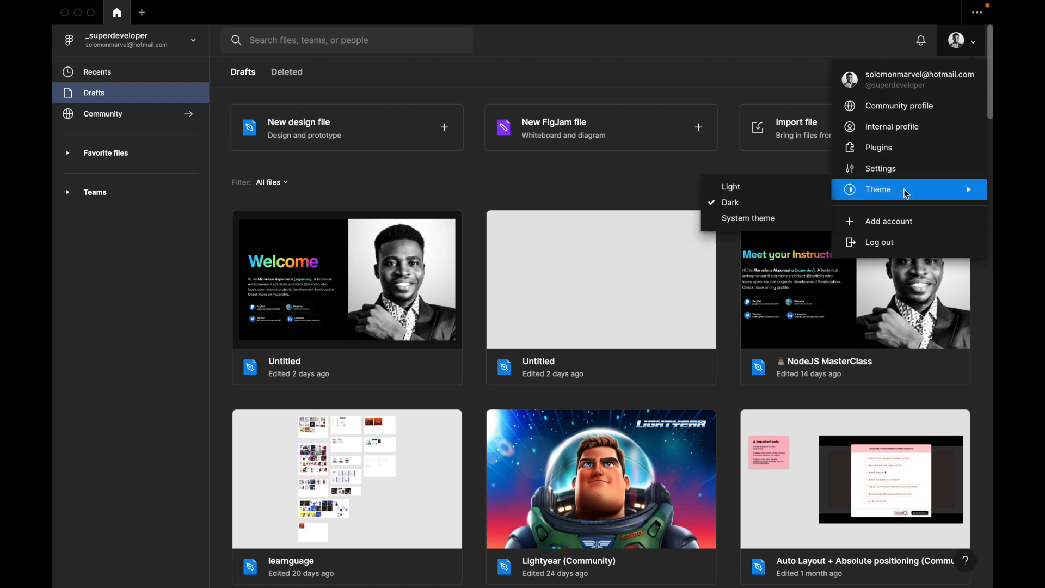
click(765, 219)
click(976, 54)
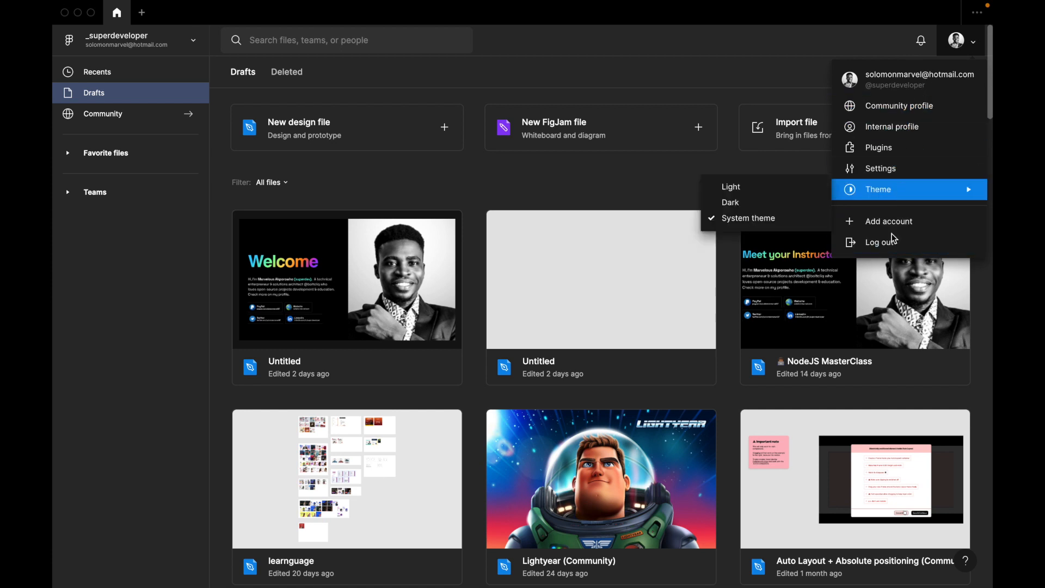
click(781, 168)
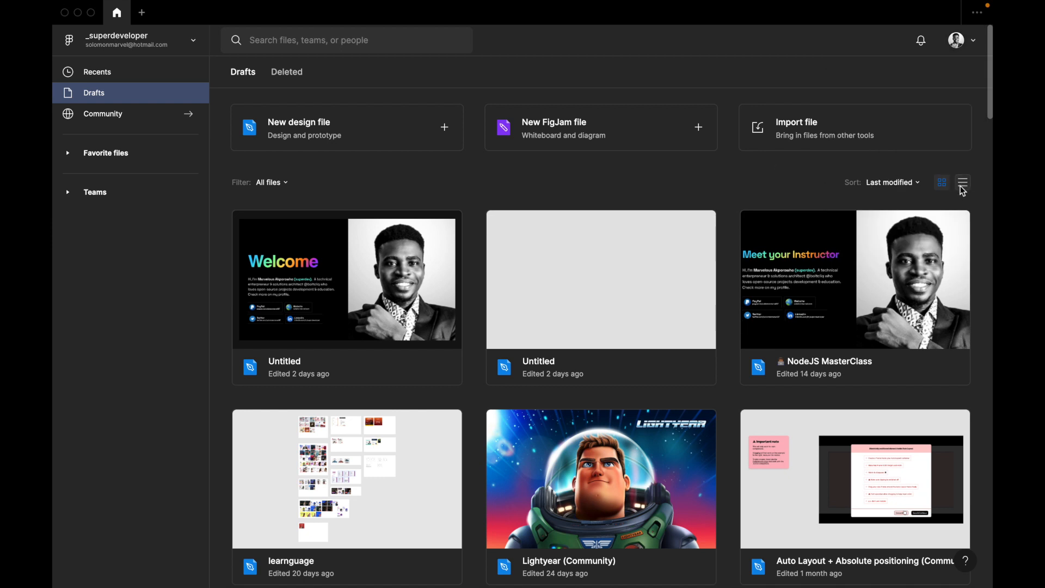
Look over the sorting and order options available for the drafts.
click(908, 184)
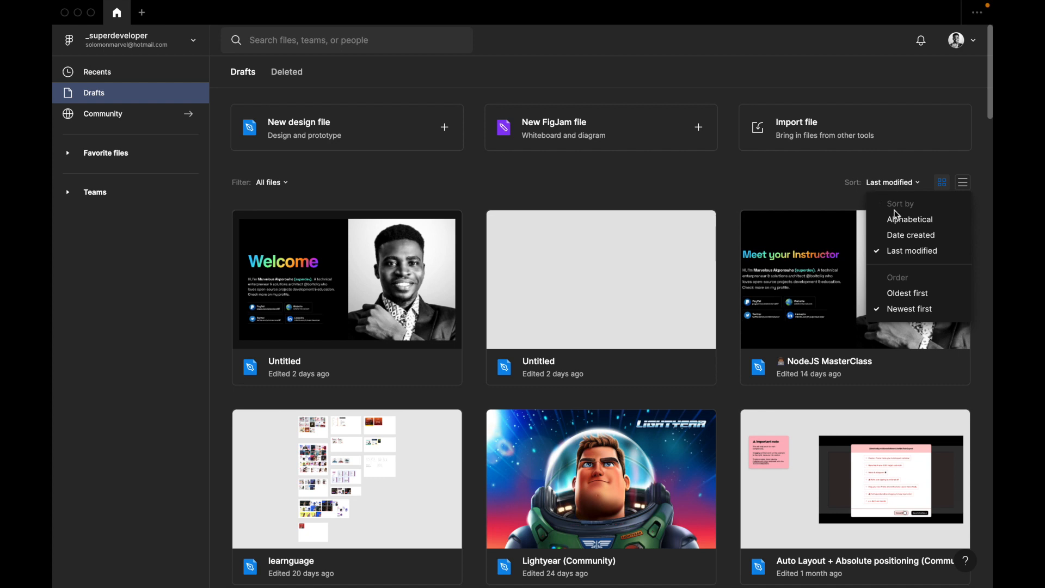
click(853, 192)
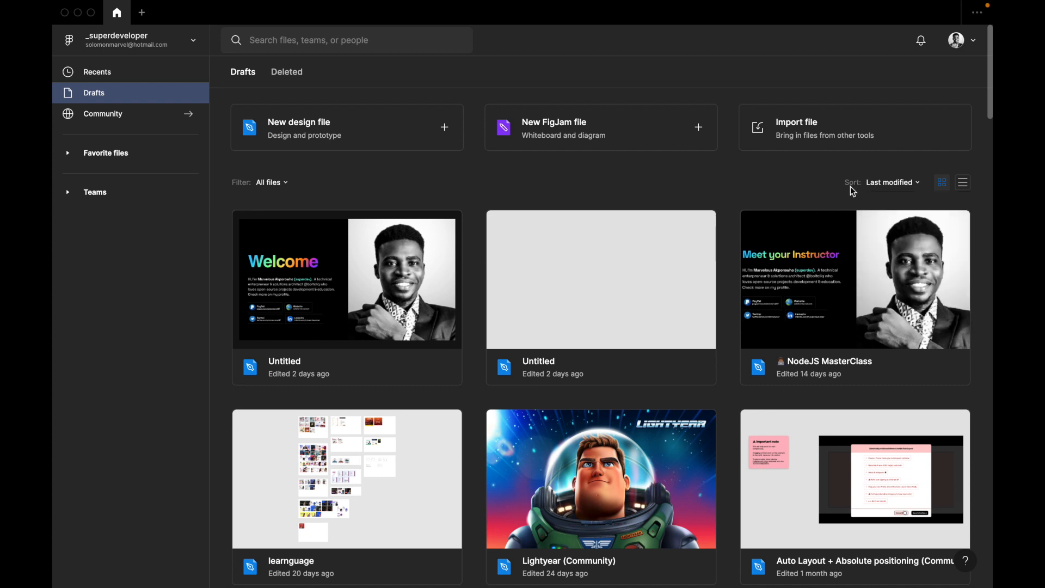
Review the drafts' sort options again and browse through the deleted files, returning to the drafts list.
click(909, 185)
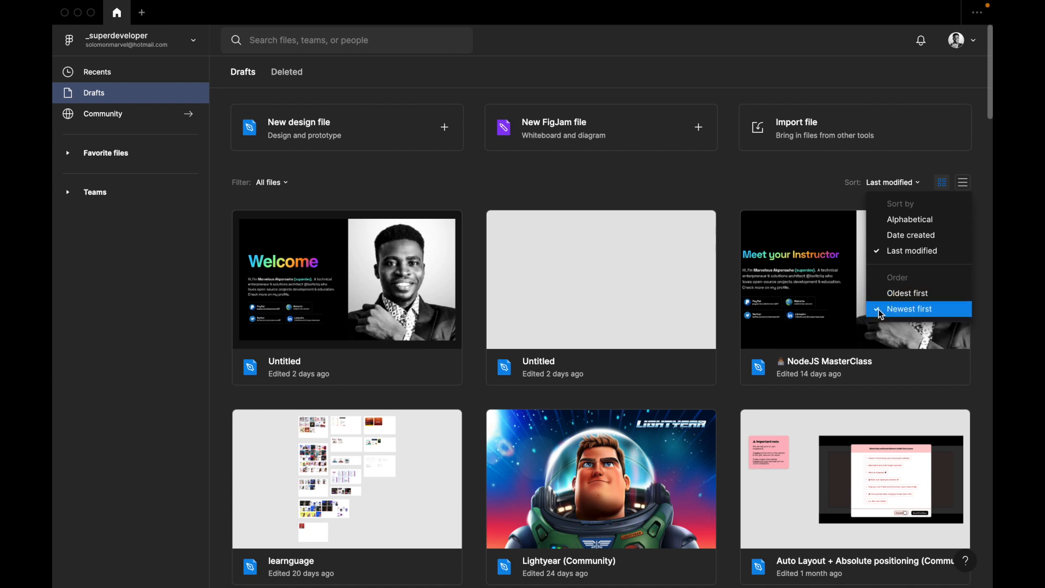
click(768, 186)
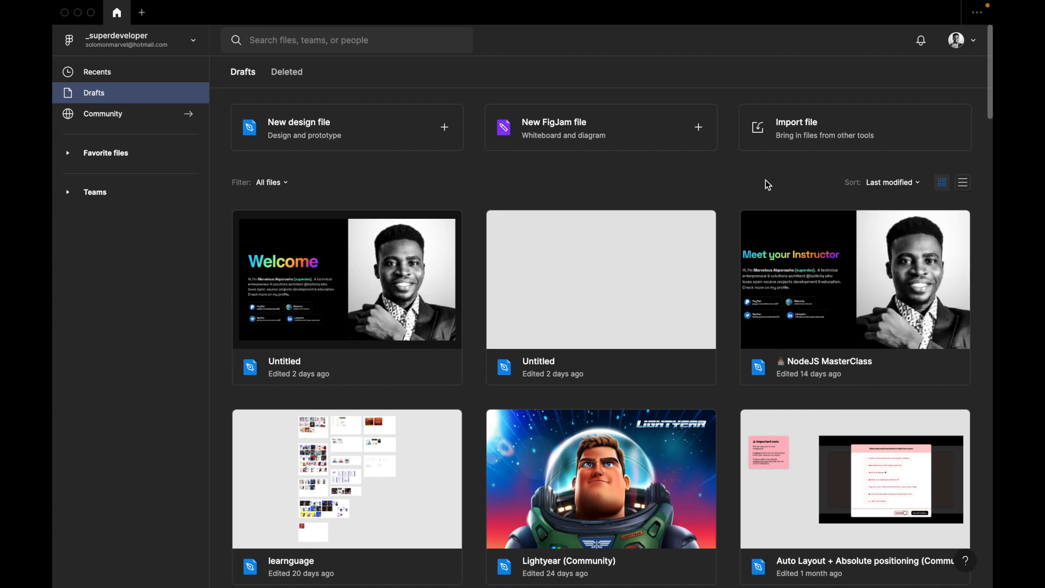
click(282, 76)
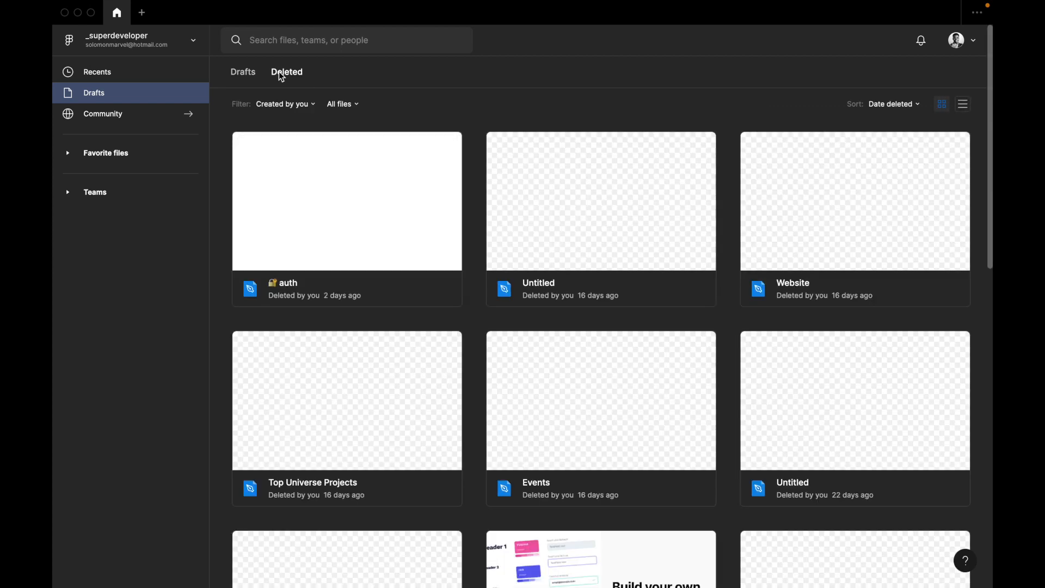
scroll(334, 179, down, 2)
scroll(335, 180, down, 10)
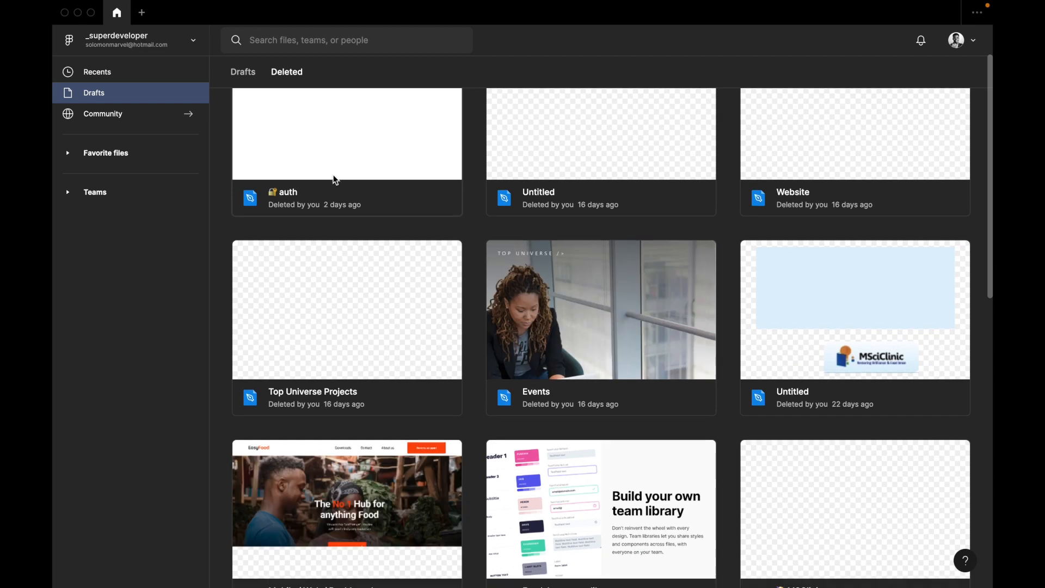
scroll(334, 180, down, 5)
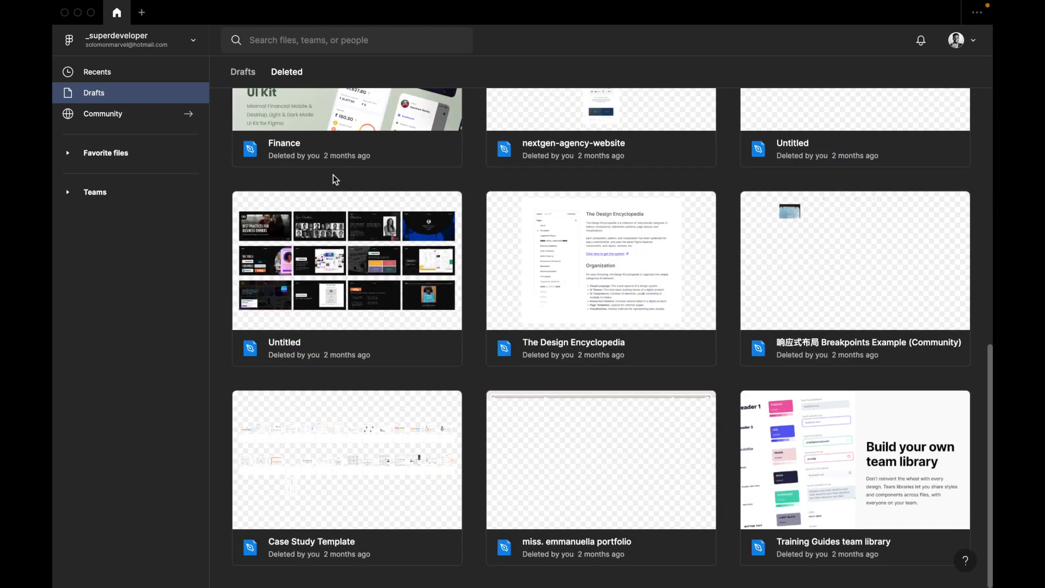
click(243, 73)
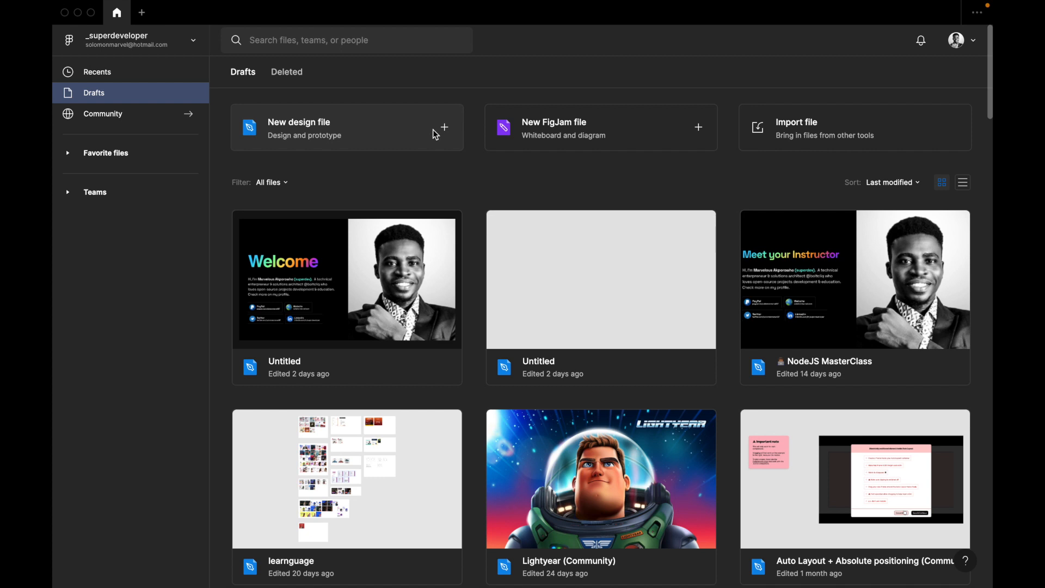
Open the account's internal profile and change its description to "Architect/Products".
click(960, 40)
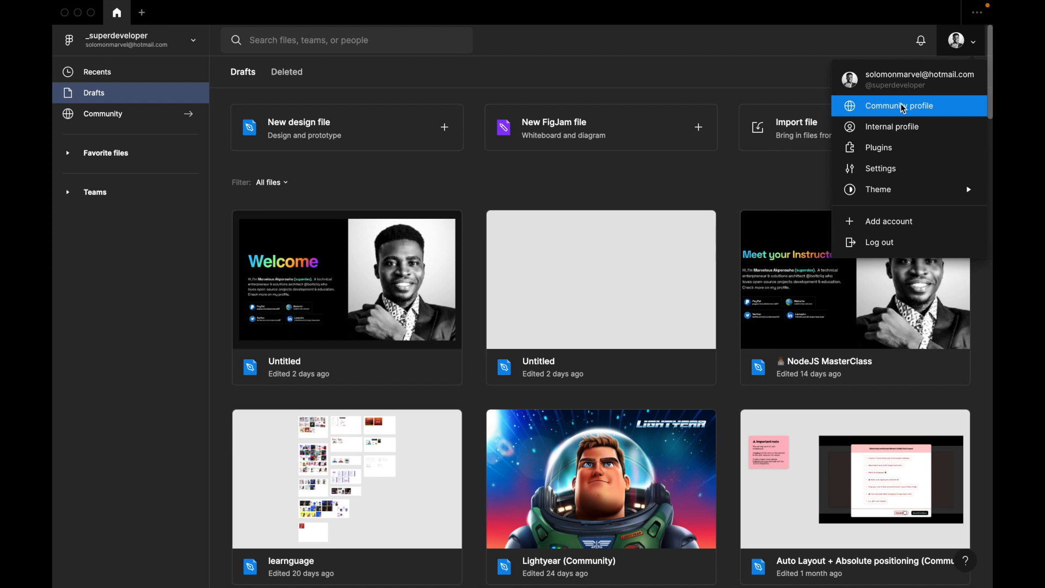
click(903, 127)
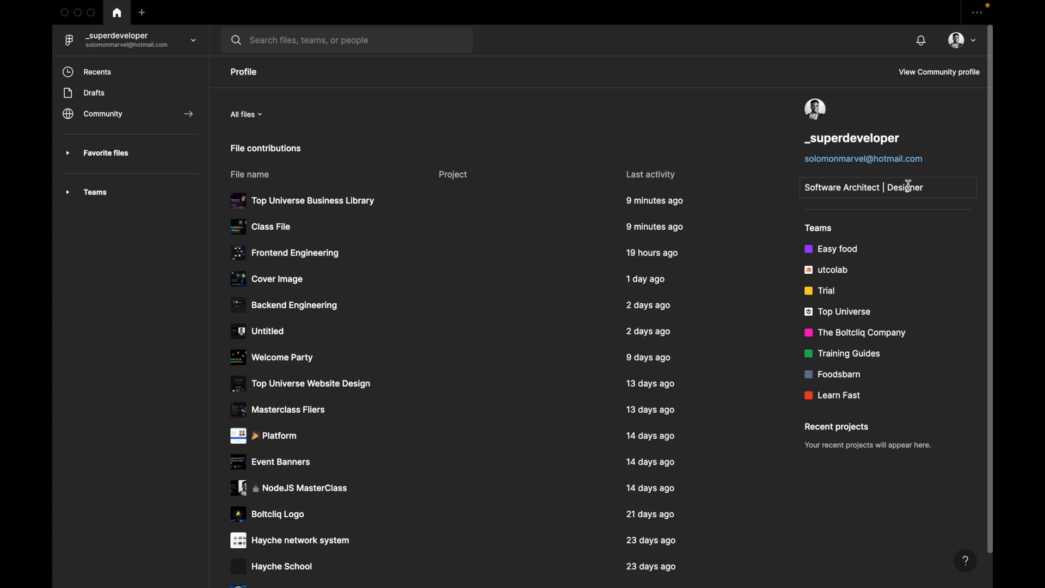
click(829, 187)
double_click(892, 190)
key(super+a)
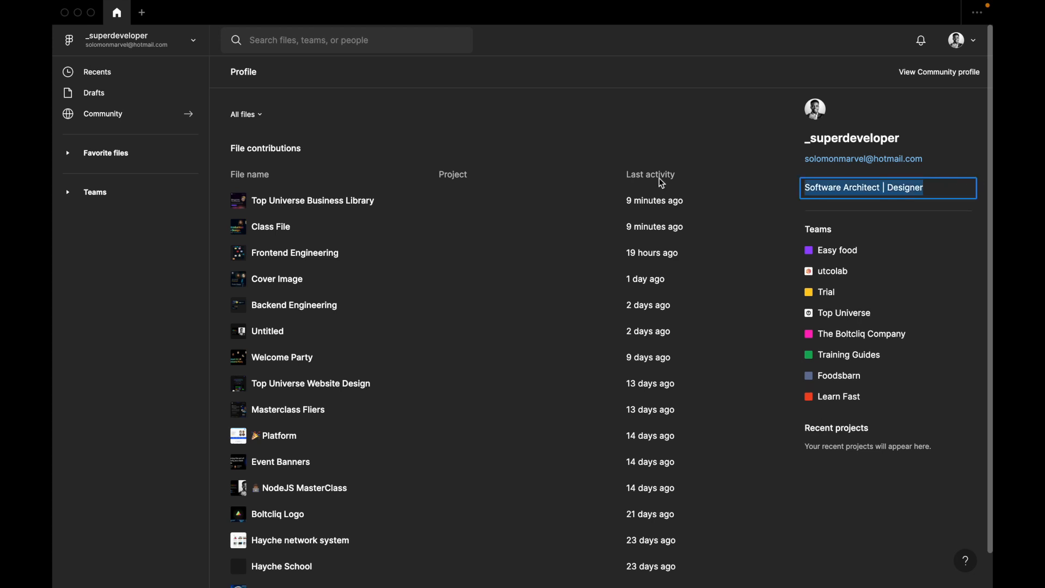
text(A)
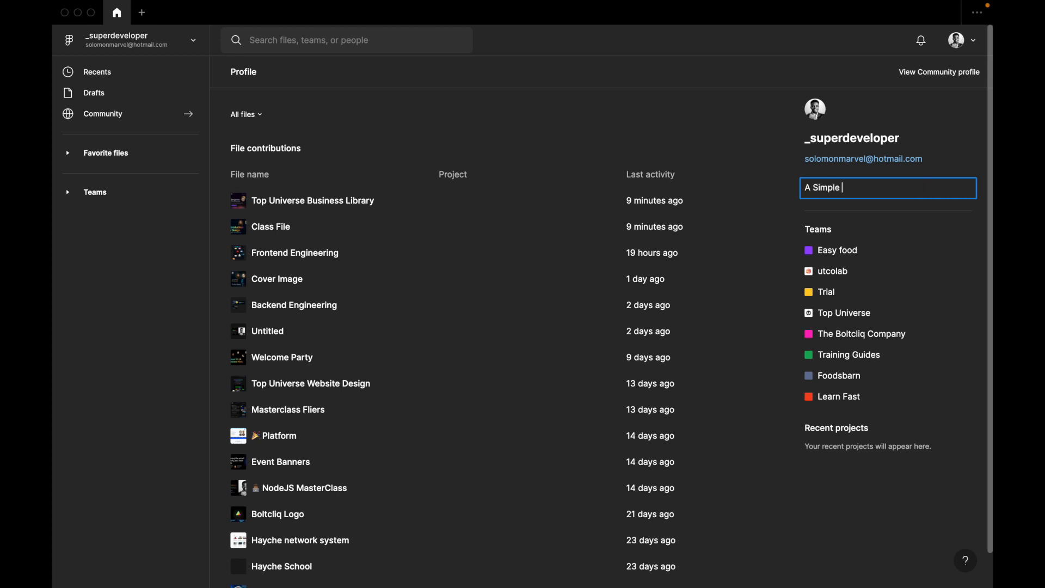
text( Simple)
key(BackSpace)
key(BackSpace)
key(BackSpace)
key(BackSpace)
key(BackSpace)
key(BackSpace)
key(BackSpace)
text(rchitect/Produc)
click(859, 174)
Browse the profile's file contributions and look over the account options.
scroll(859, 178, down, 1)
scroll(859, 177, up, 1)
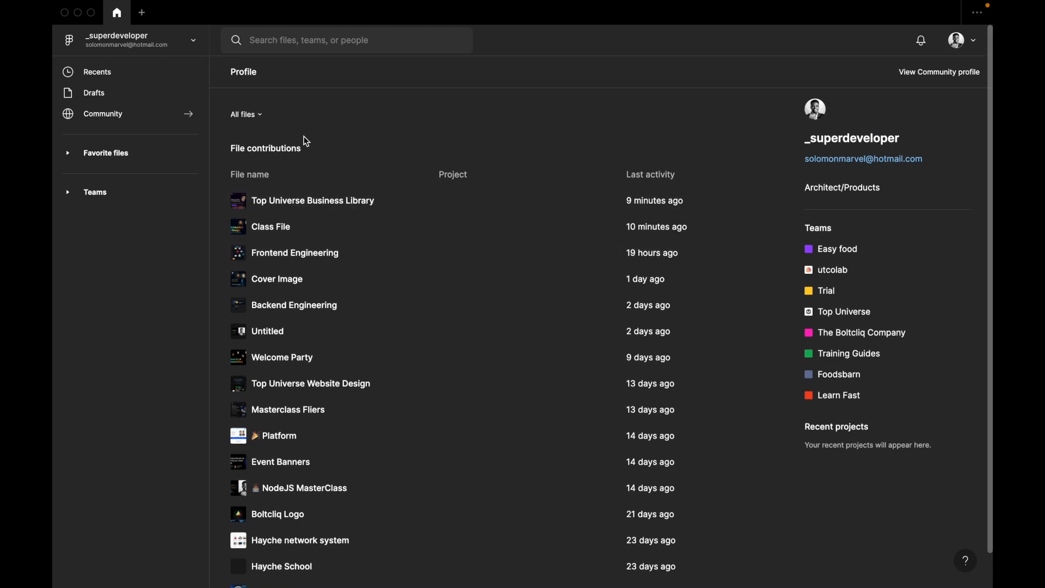
scroll(313, 375, down, 5)
scroll(313, 374, down, 8)
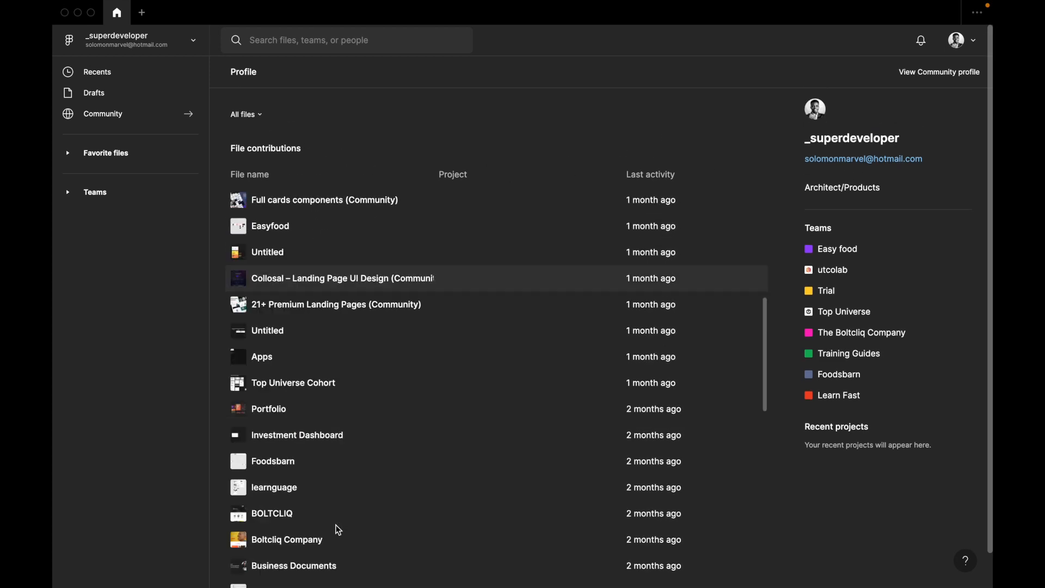
scroll(338, 530, up, 6)
scroll(338, 529, up, 7)
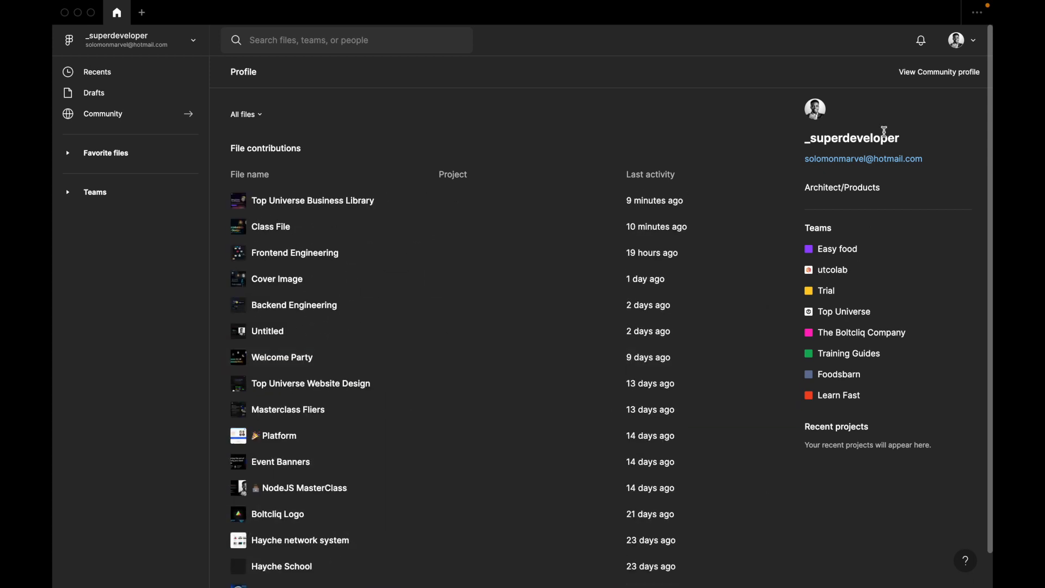
click(980, 39)
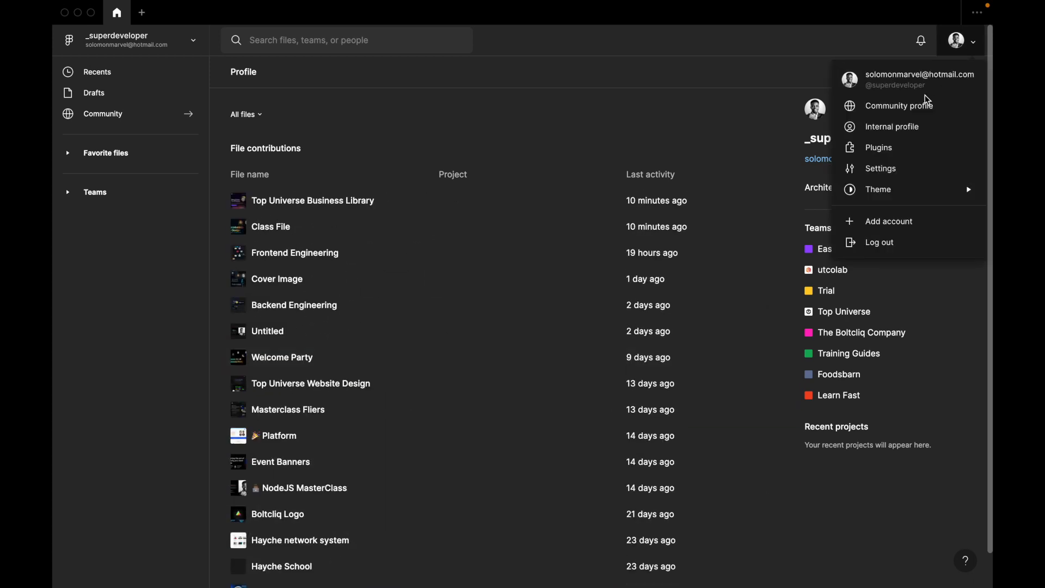
click(750, 123)
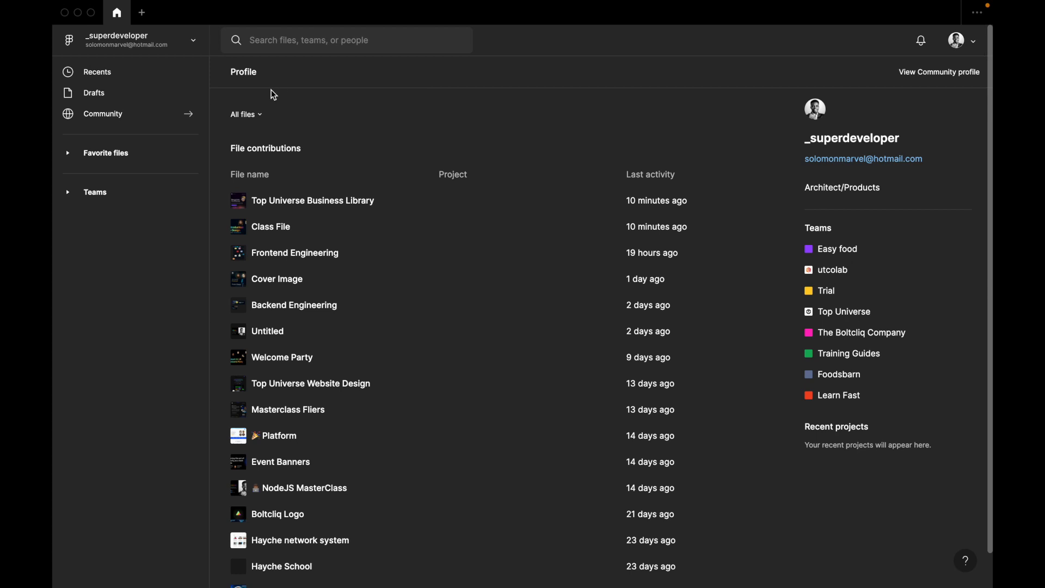
Create a new design file from the drafts page and add it to the favorite files.
click(93, 97)
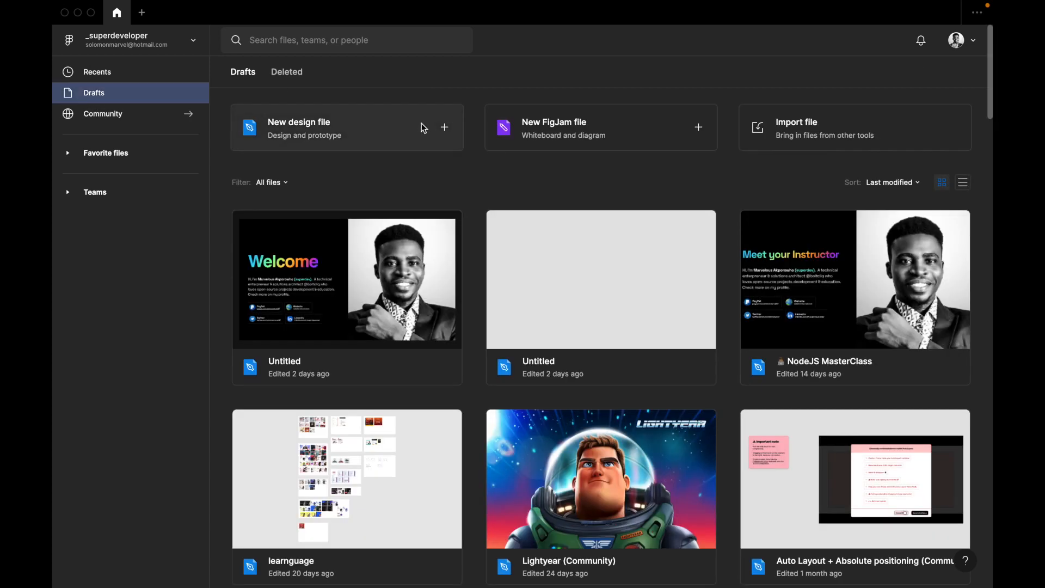
click(424, 129)
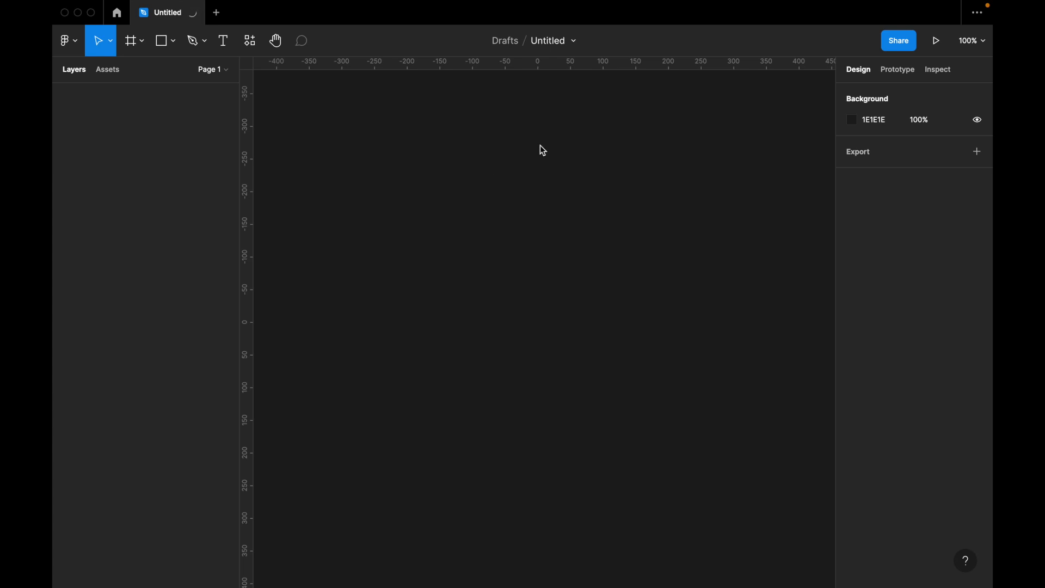
mouse_move(651, 2)
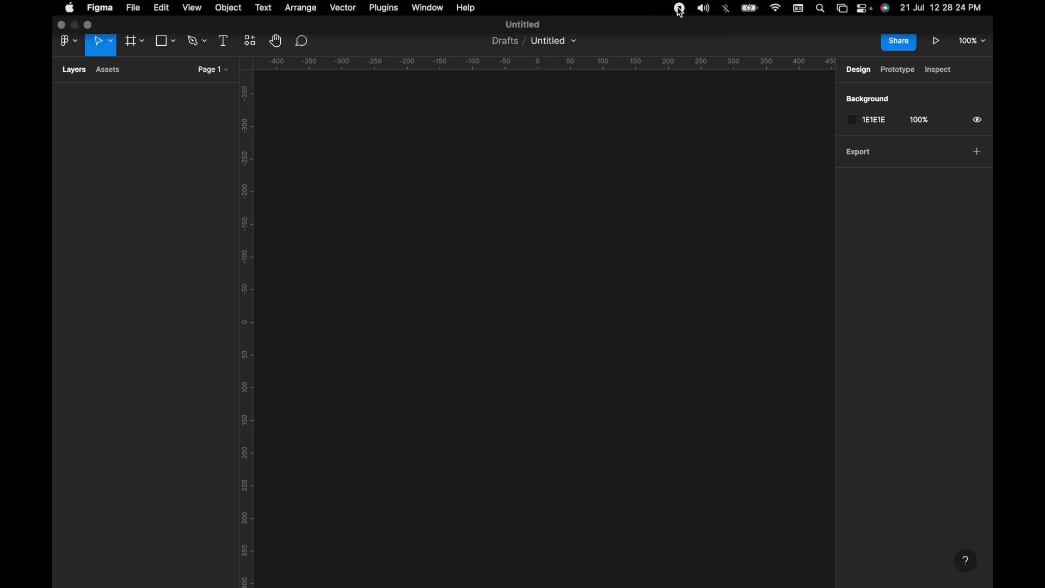
click(574, 43)
click(574, 45)
click(575, 46)
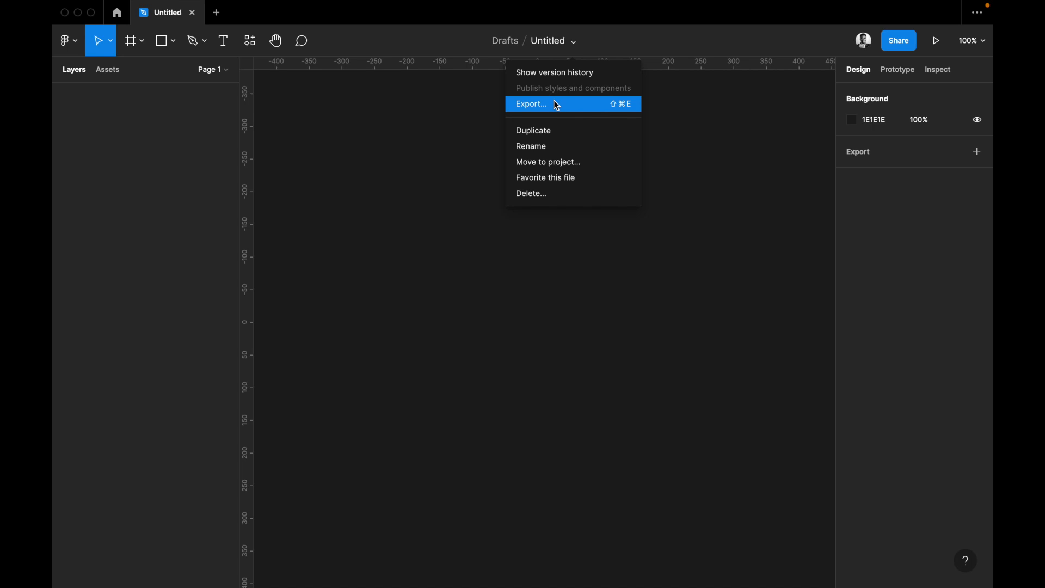
click(553, 180)
Check the new file in the home screen's favorite files list and return to the file.
click(121, 18)
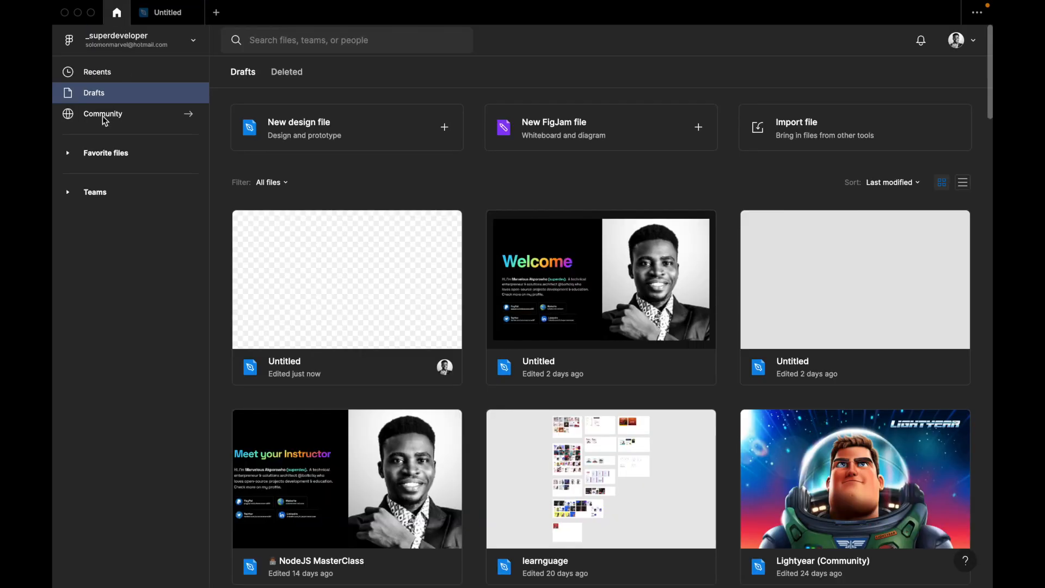
click(68, 153)
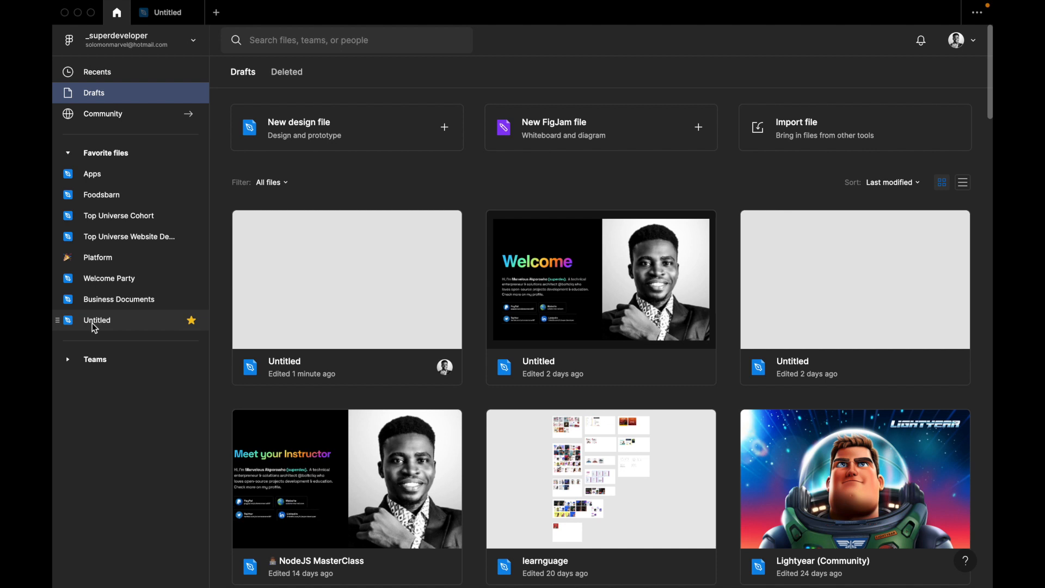
click(163, 13)
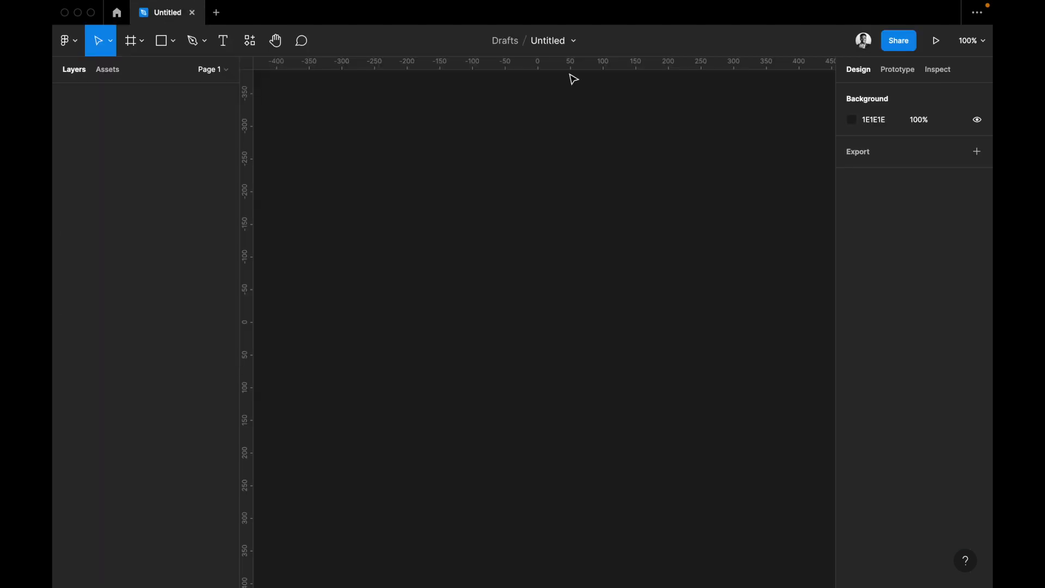
click(575, 40)
double_click(556, 41)
click(581, 36)
key(Return)
double_click(558, 42)
key(Escape)
Rename the file to "Cohort 2.0 Learning File" and check it among the favorite files on the home screen.
click(574, 41)
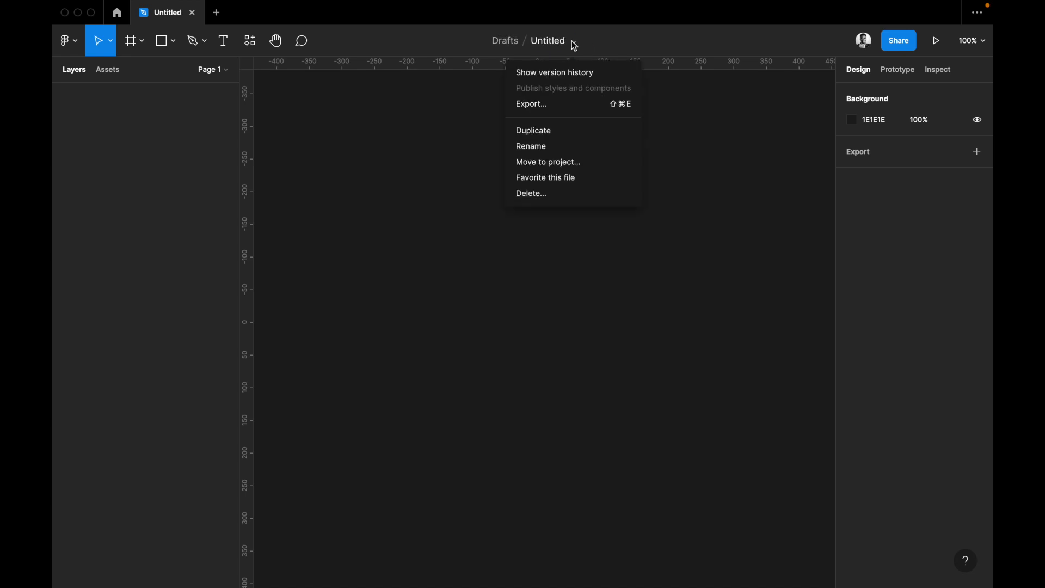
click(548, 147)
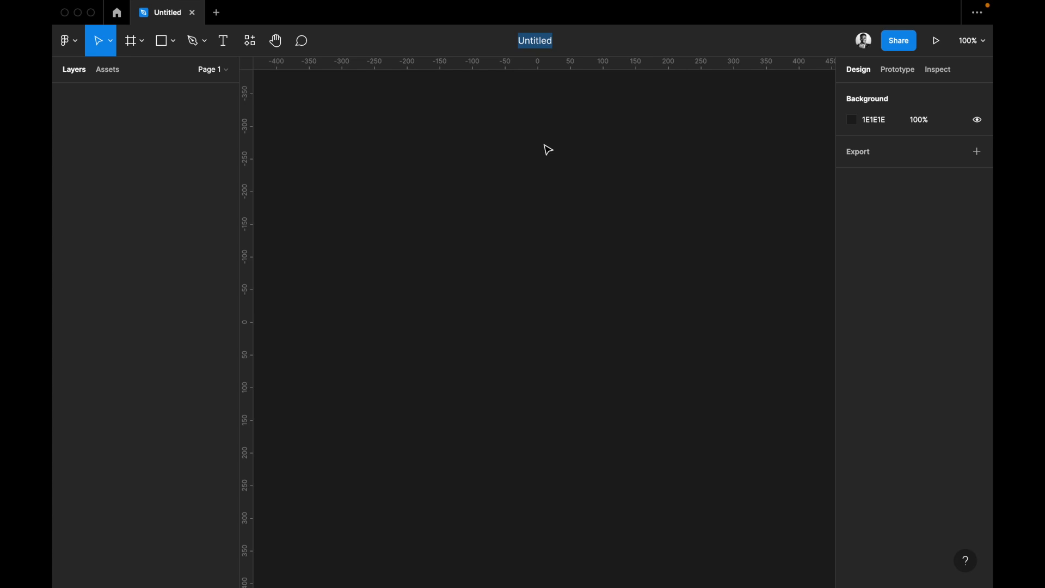
key(BackSpace)
text(Cohort 2.)
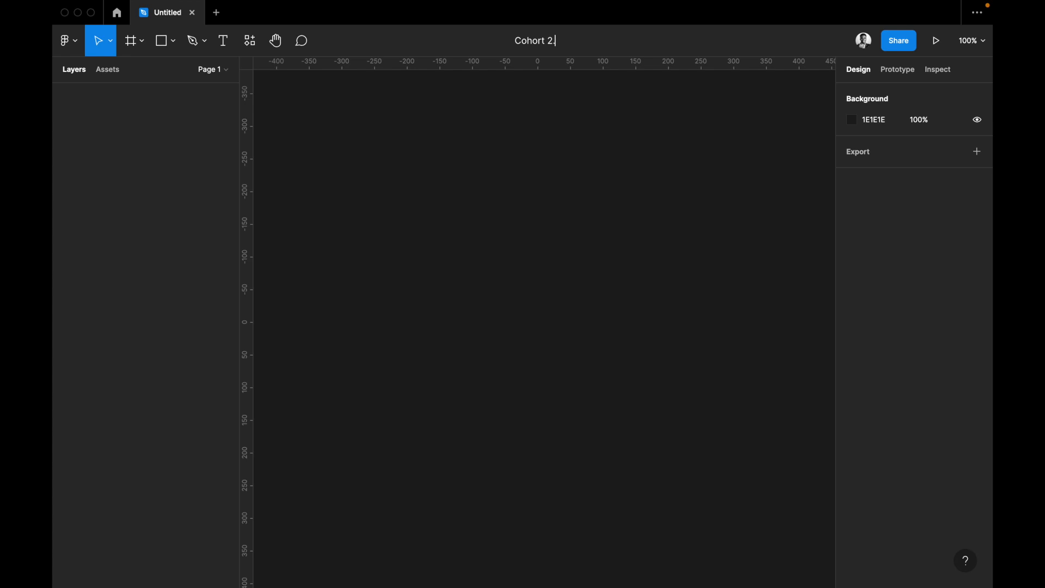
text(0 Learning File)
key(Return)
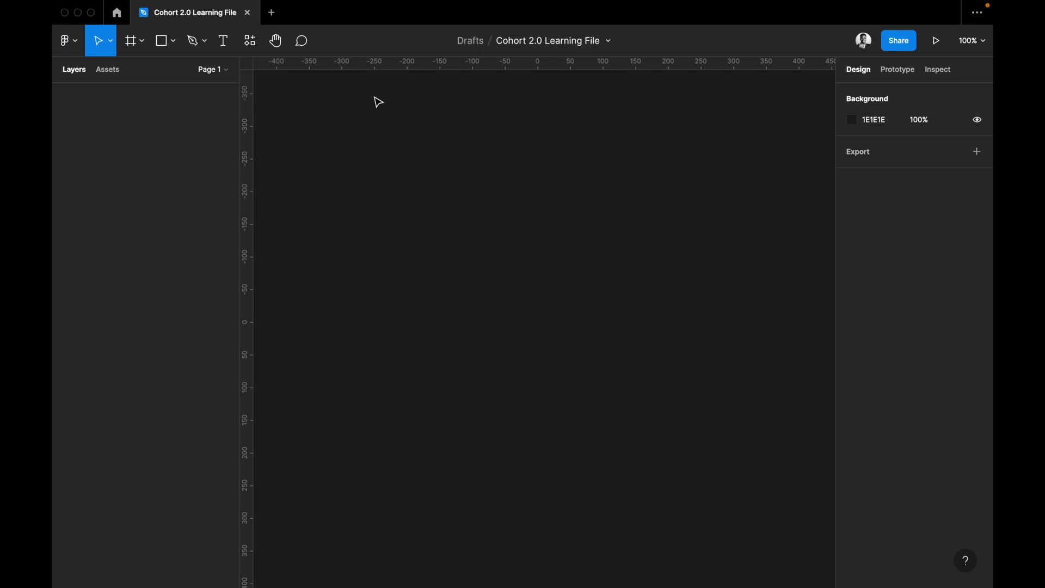
click(116, 13)
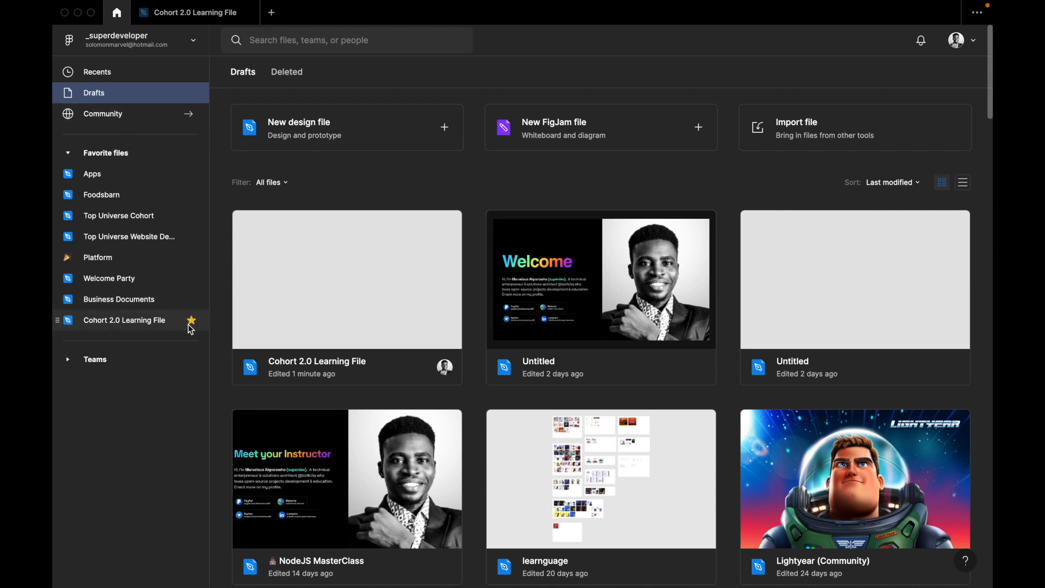
click(183, 12)
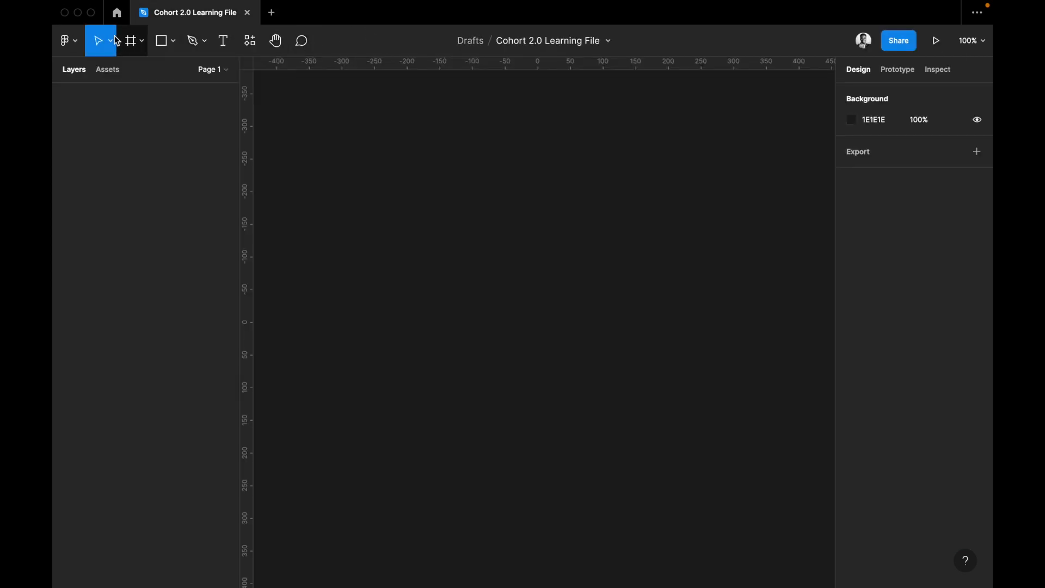
Search the quick actions for "plugin" and for "unspla", and close the search without running anything.
click(71, 42)
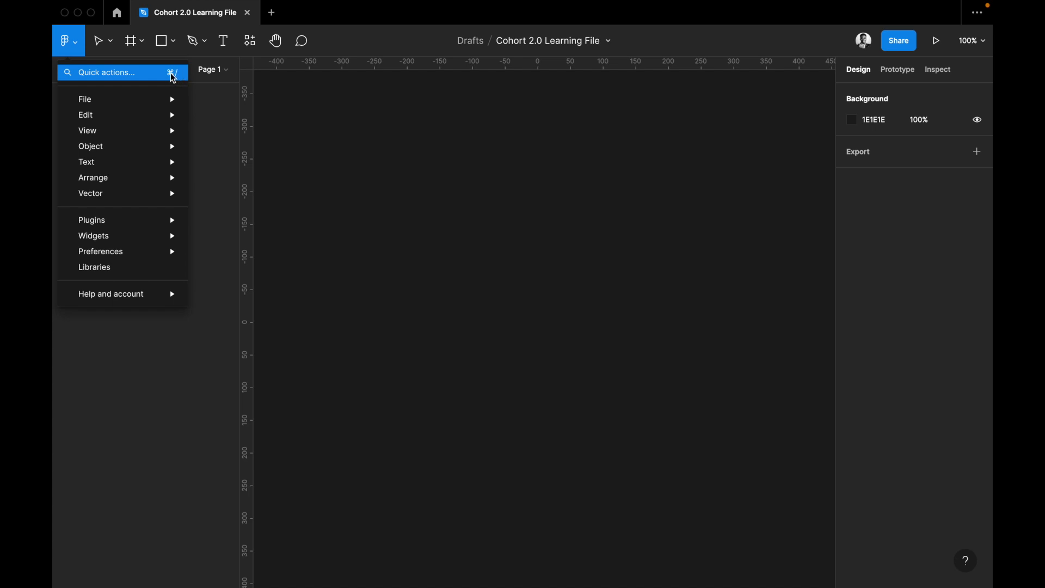
click(464, 168)
key(super+slash)
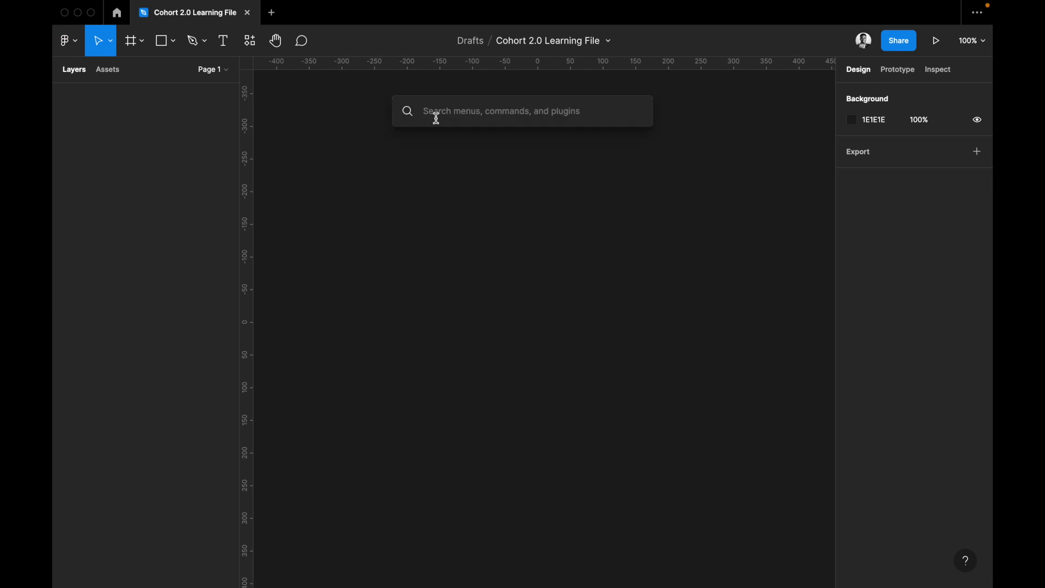
text(plugin)
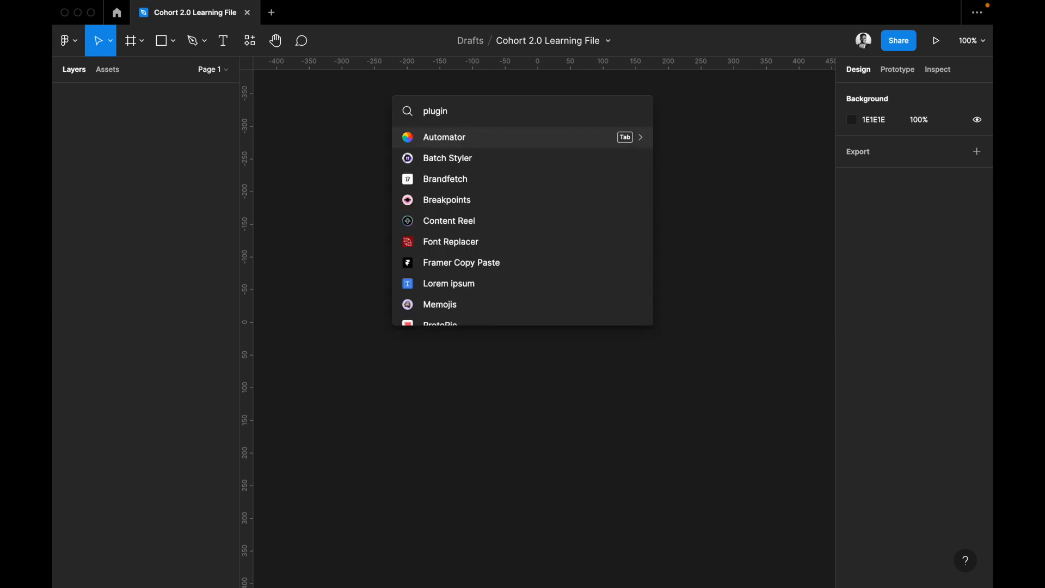
scroll(443, 214, down, 1)
key(BackSpace)
key(BackSpace)
key(BackSpace)
key(BackSpace)
key(BackSpace)
key(BackSpace)
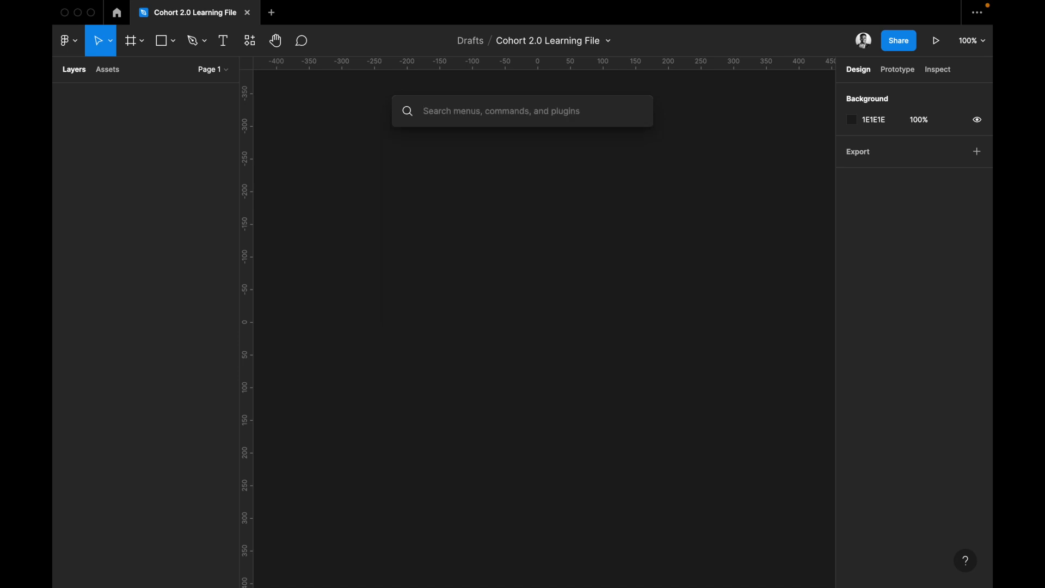
text(unspla)
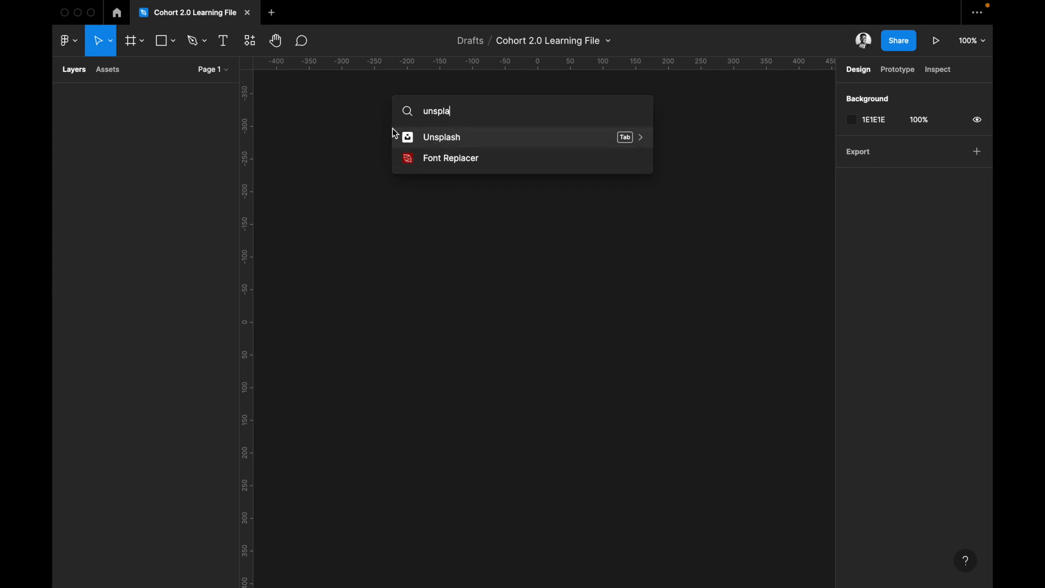
key(Escape)
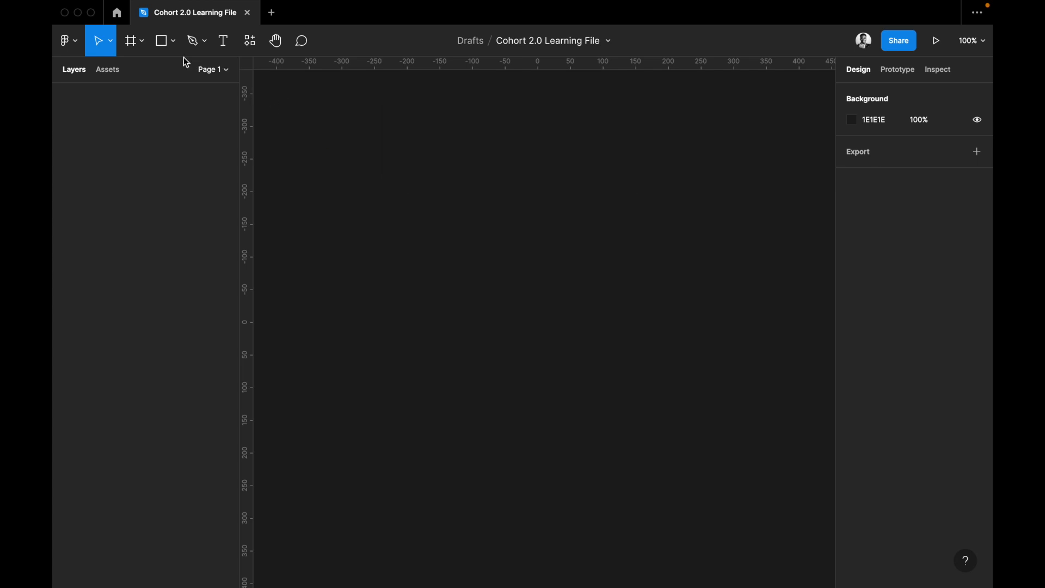
Look over the File commands in the main menu, such as new files, placing images, version history and export.
click(78, 44)
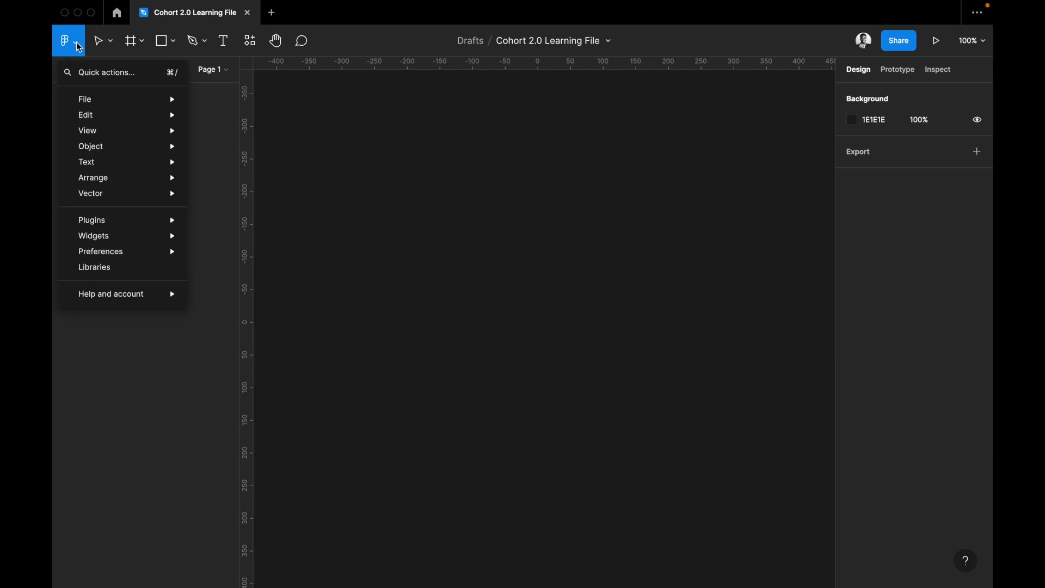
mouse_move(97, 106)
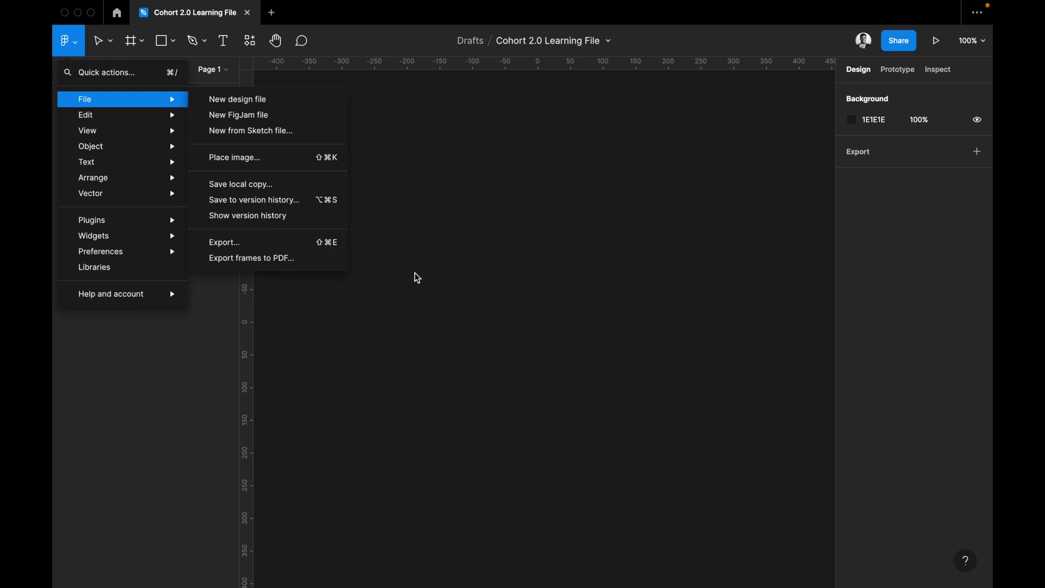
Look over the Edit commands and draw a rectangle about 226 × 159 on the empty canvas.
mouse_move(144, 114)
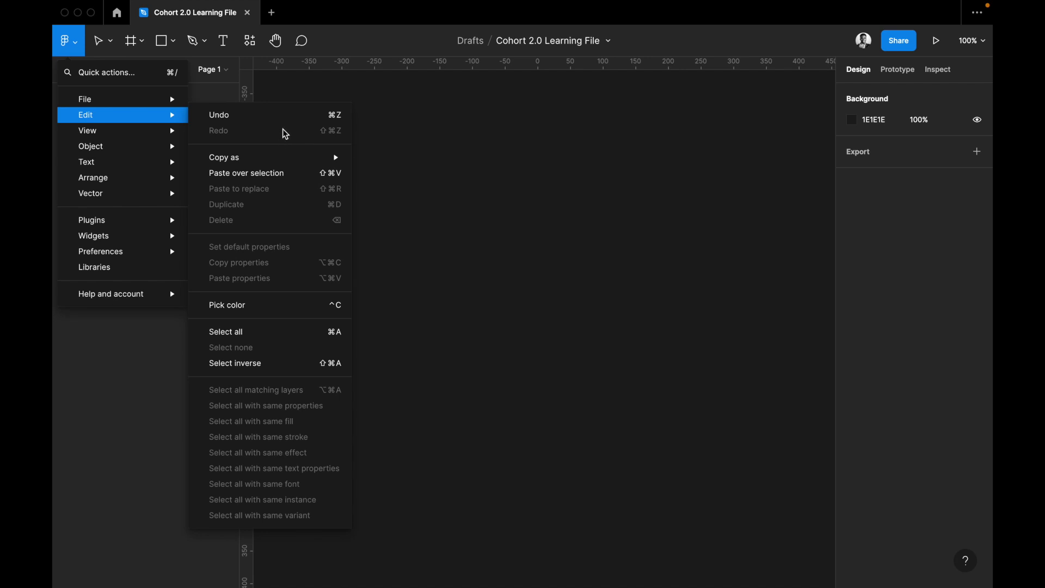
click(403, 165)
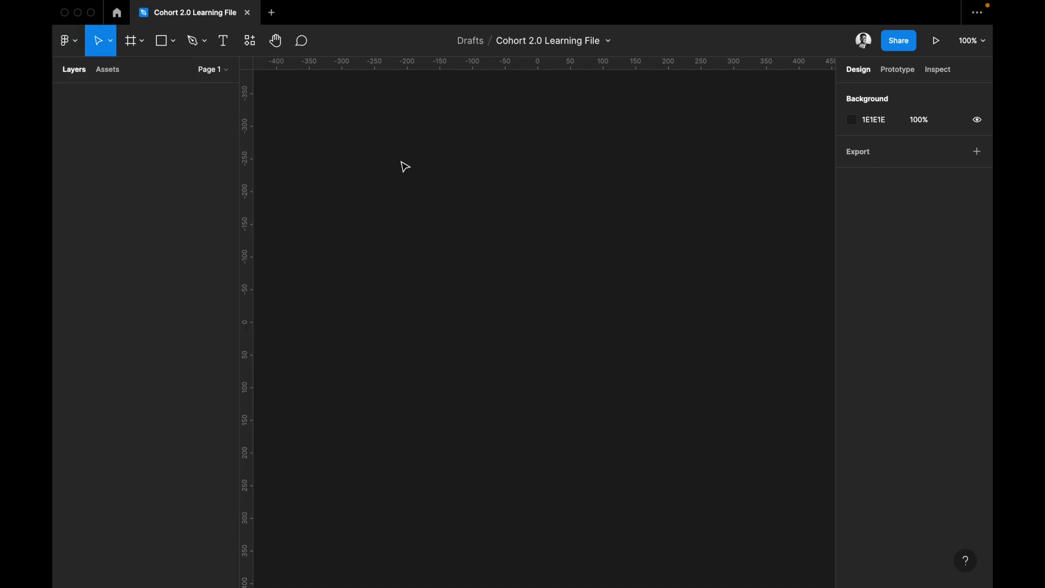
click(163, 45)
drag(447, 202, 595, 307)
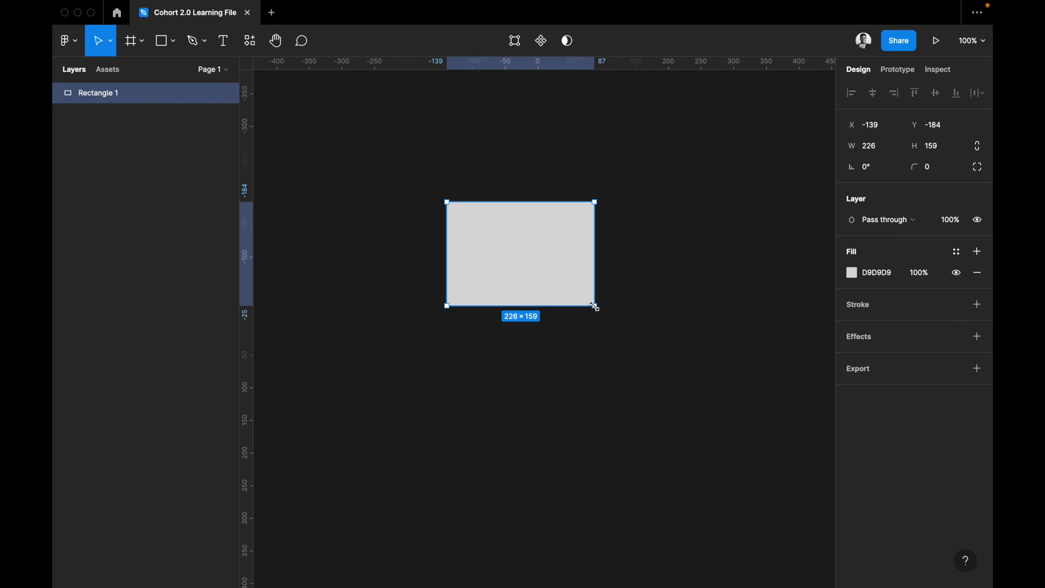
Delete the rectangle and undo the deletion.
key(Delete)
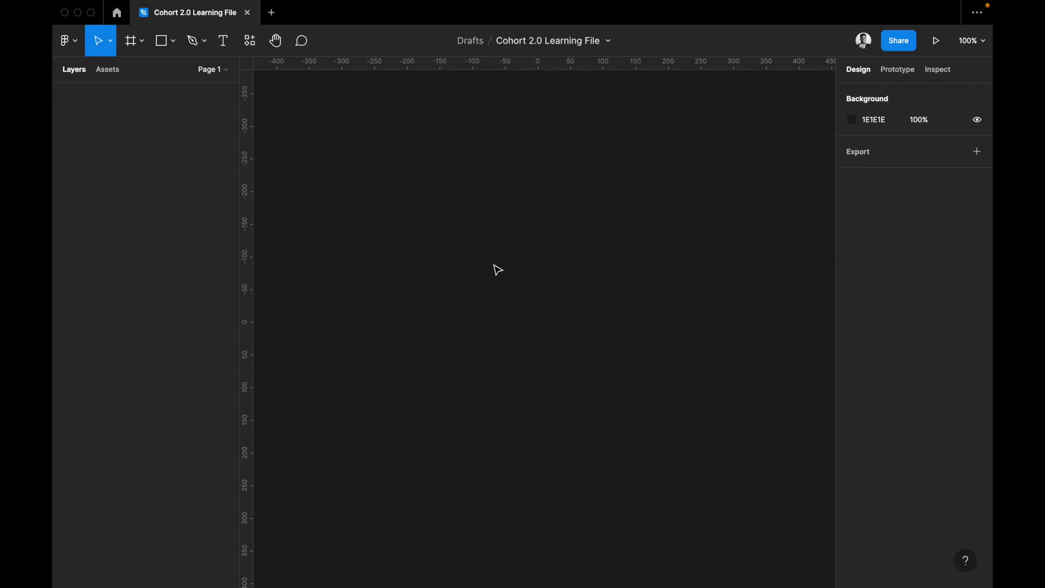
key(super+z)
Undo the drawing of the rectangle with the Edit commands and redo it the same way.
mouse_move(111, 17)
click(68, 41)
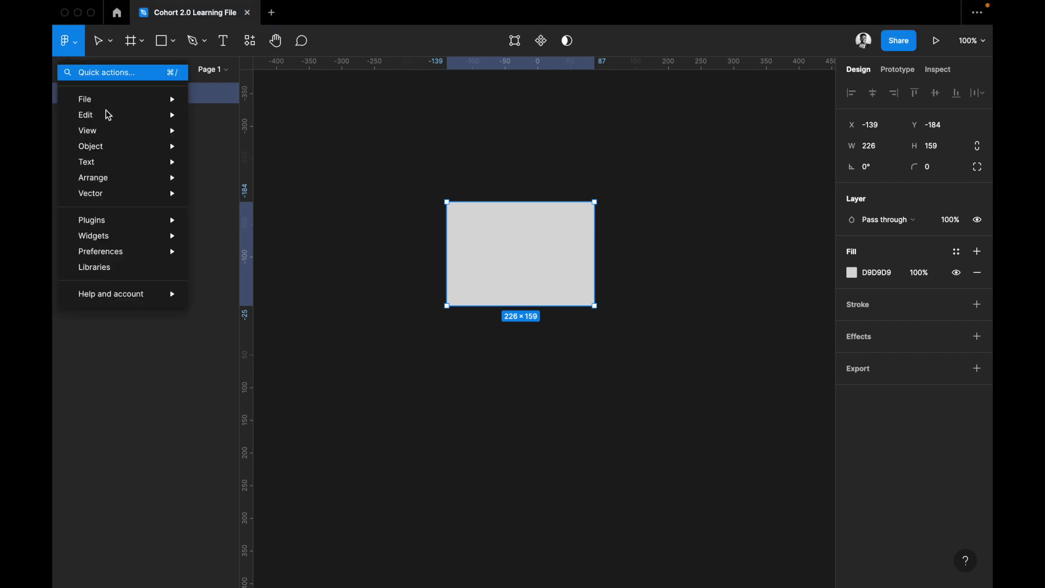
mouse_move(123, 98)
mouse_move(123, 117)
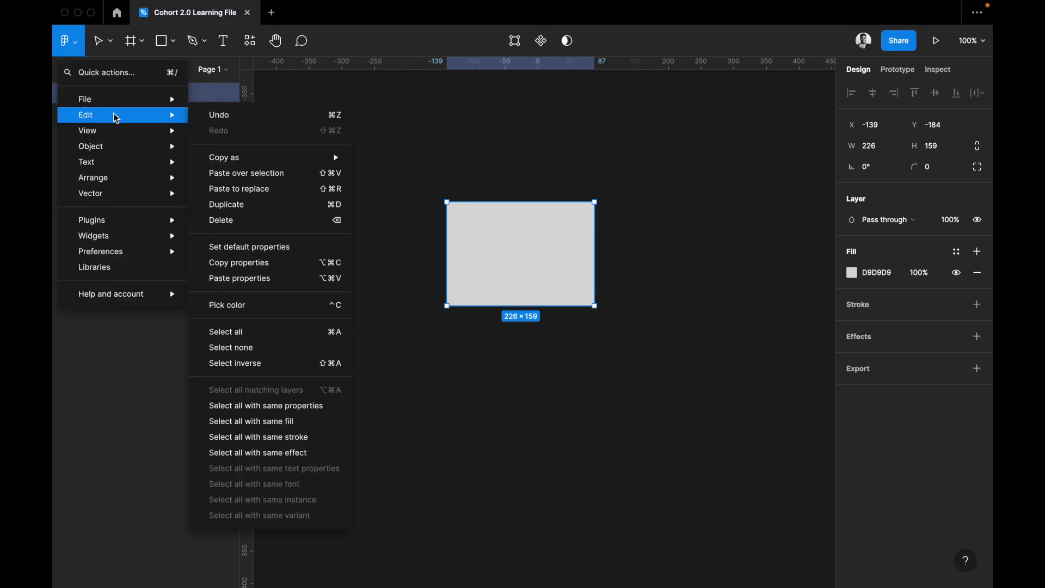
click(273, 121)
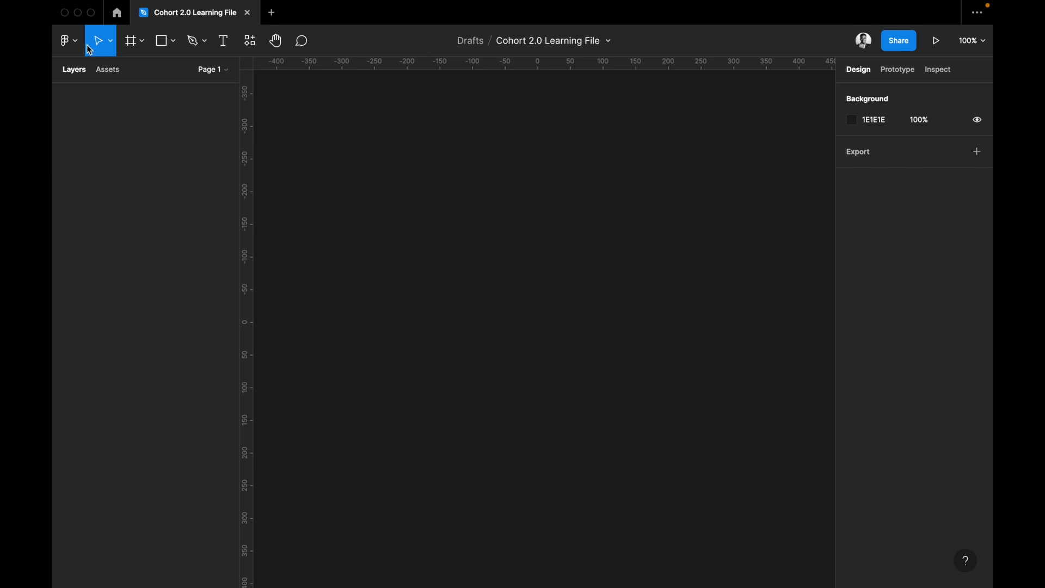
click(66, 40)
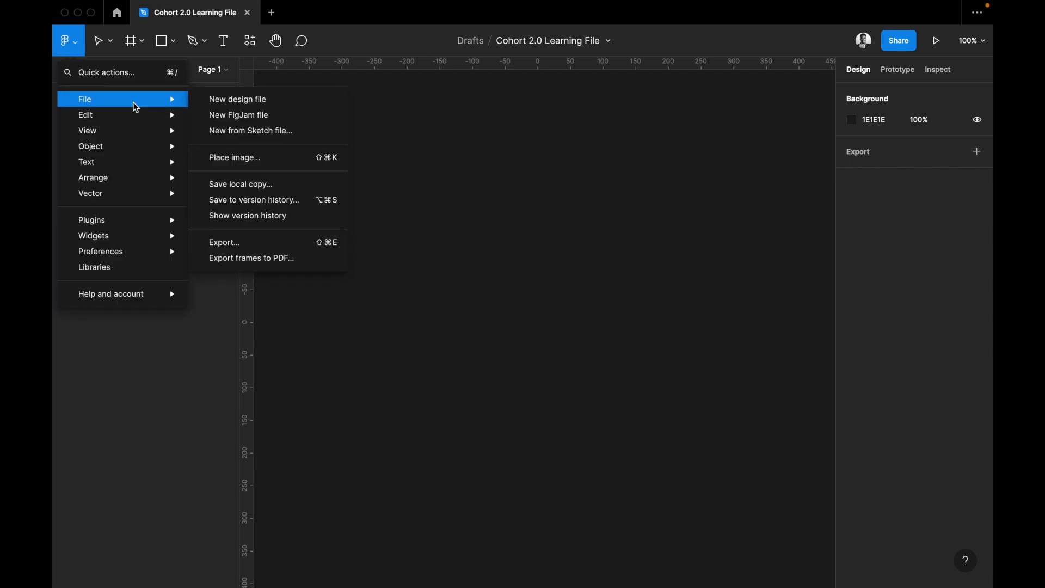
mouse_move(142, 114)
click(279, 137)
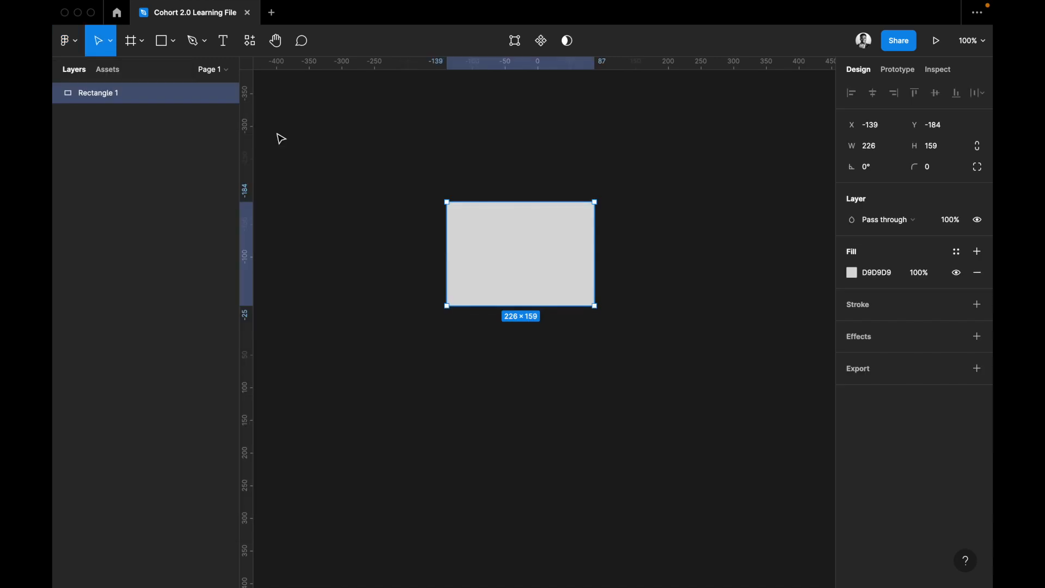
Duplicate the rectangle three times, arranging the copies with the original in a loose two-by-two layout.
click(61, 47)
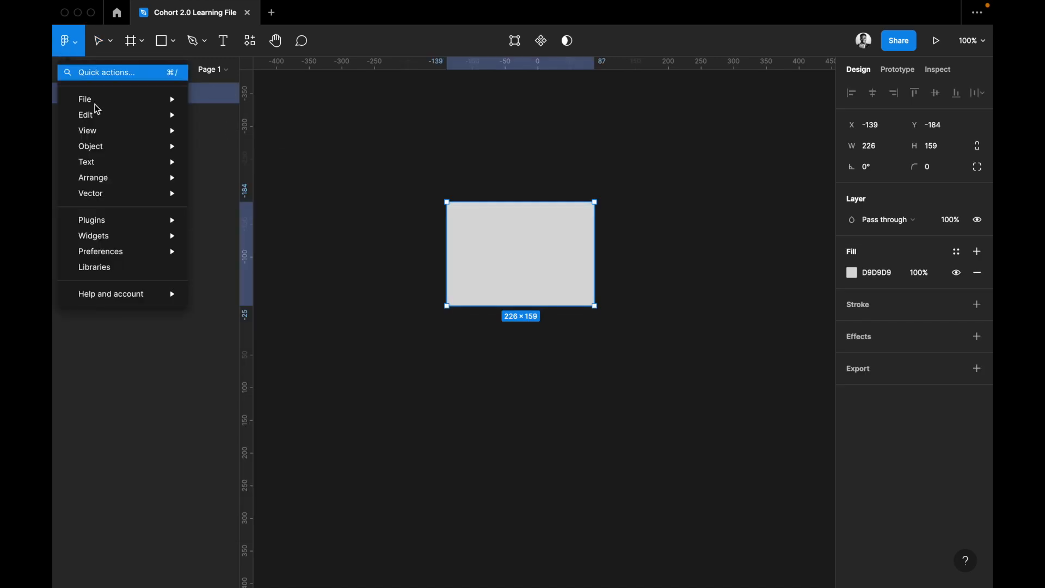
mouse_move(100, 115)
mouse_move(237, 157)
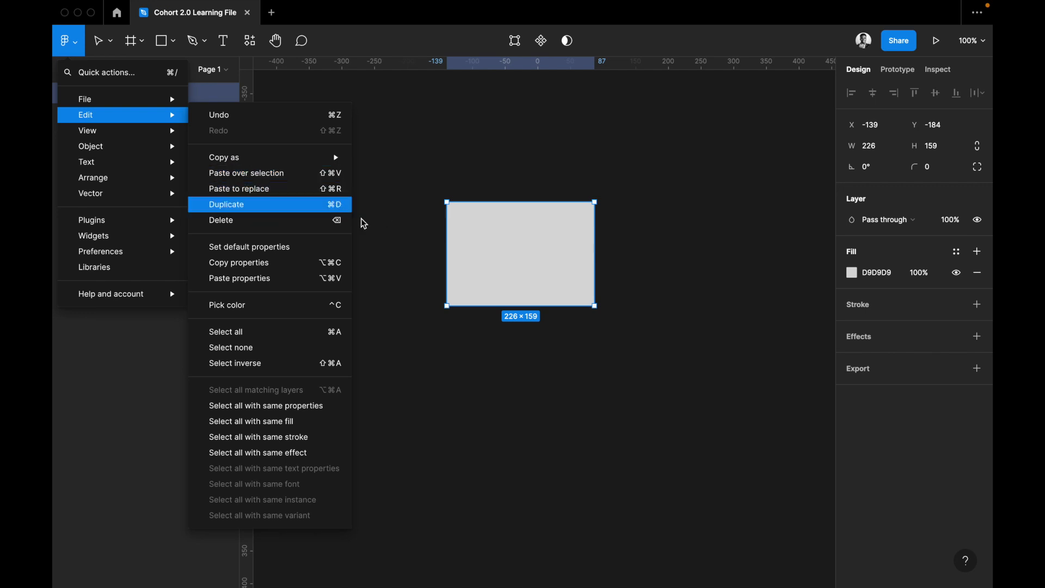
click(519, 259)
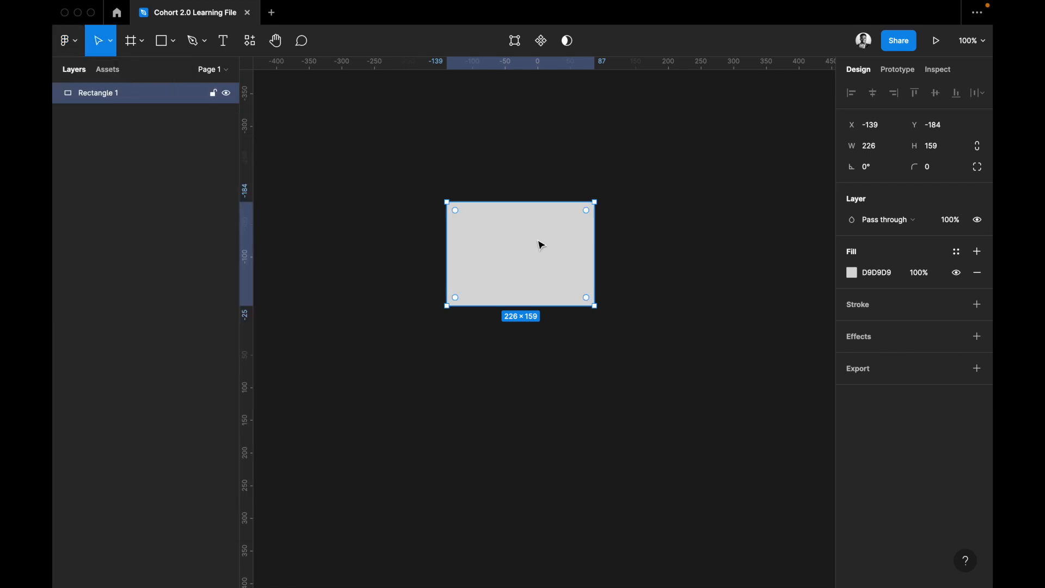
key(super+d)
drag(700, 247, 556, 359)
key(super+d)
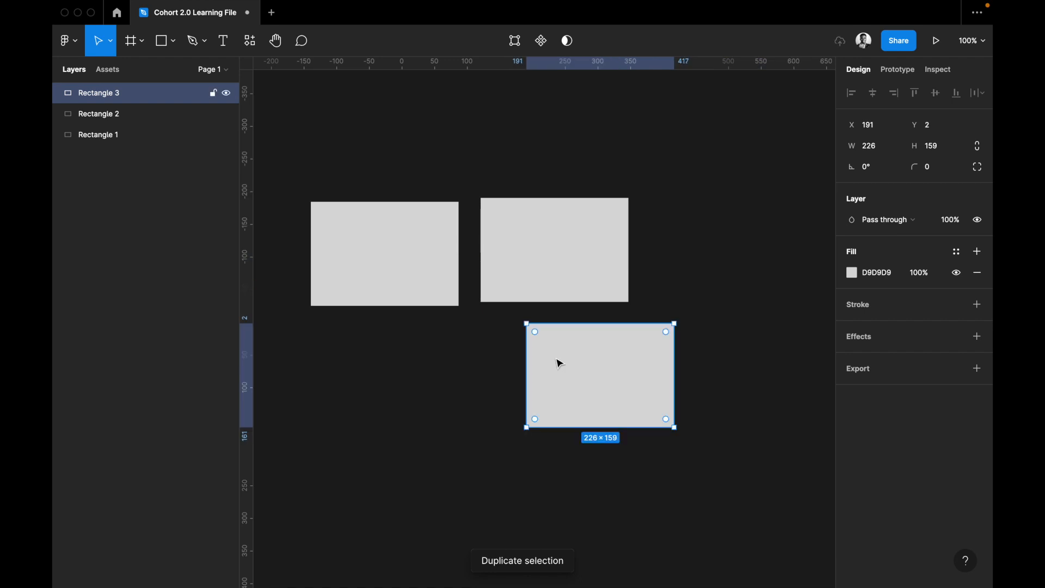
key(super+d)
drag(609, 484, 423, 361)
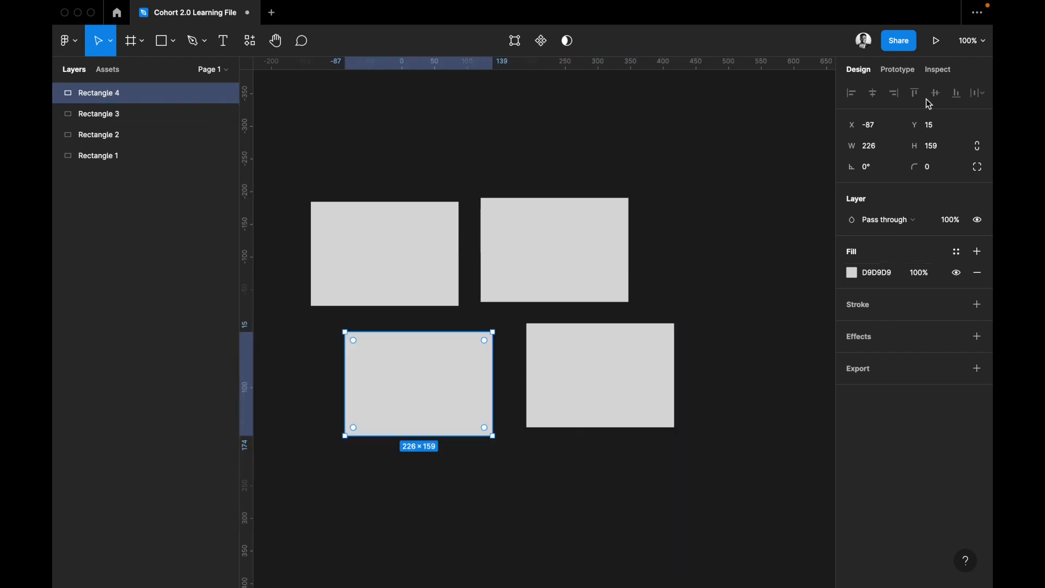
Delete all four rectangles so the canvas is empty.
click(77, 47)
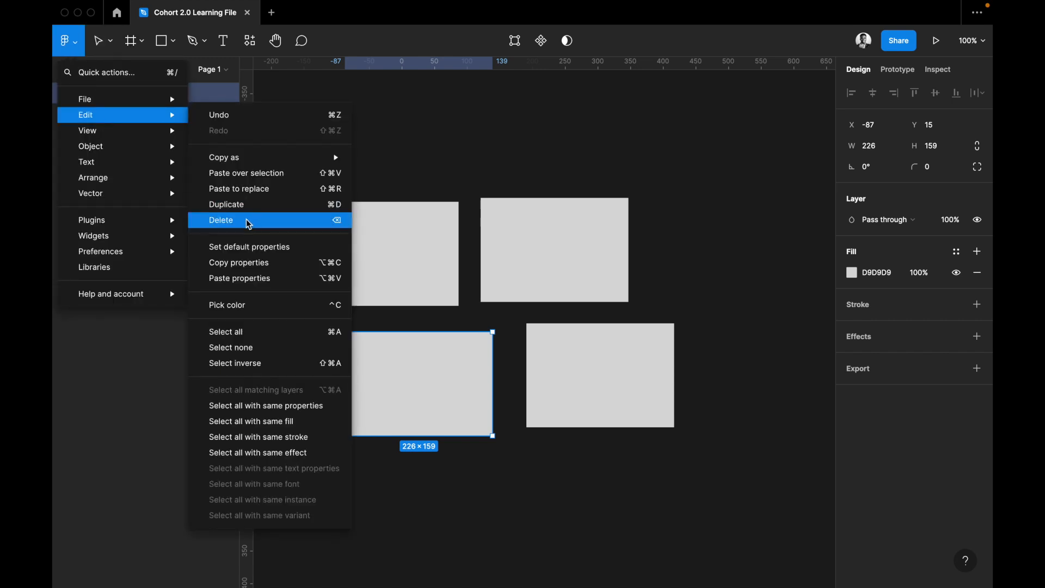
click(229, 221)
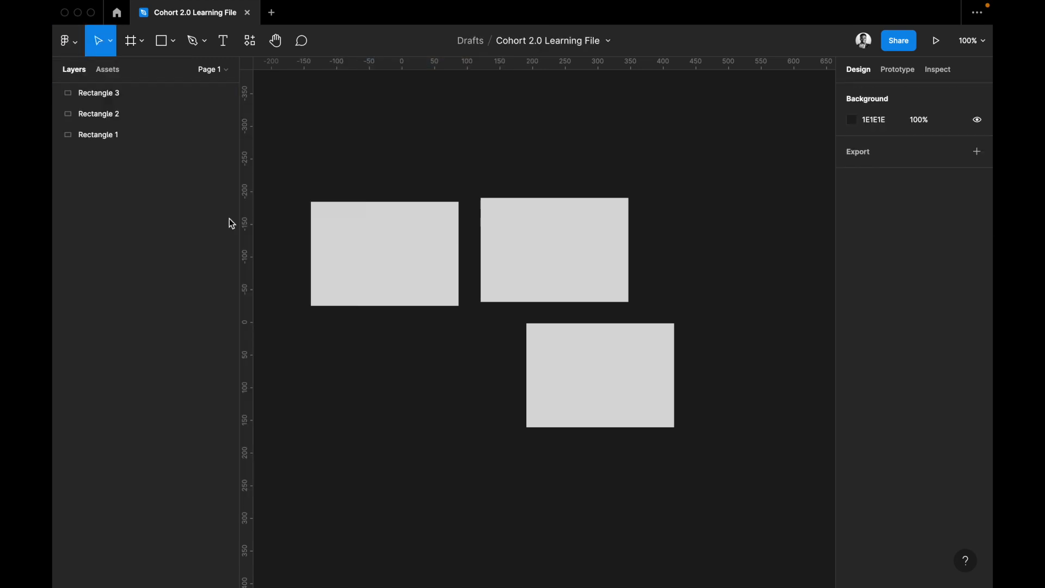
click(385, 270)
key(Delete)
click(583, 260)
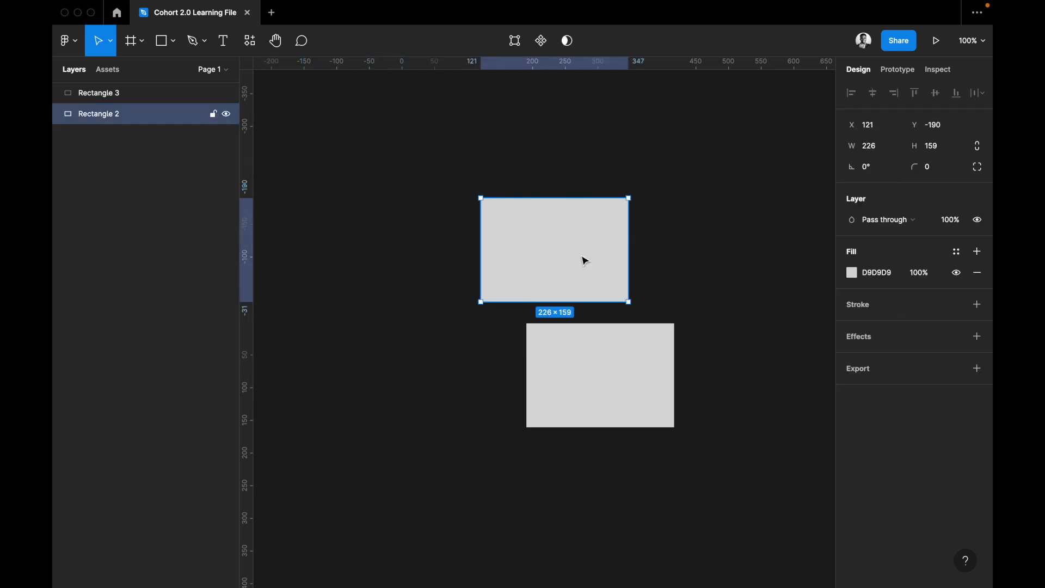
key(Delete)
click(580, 365)
key(Delete)
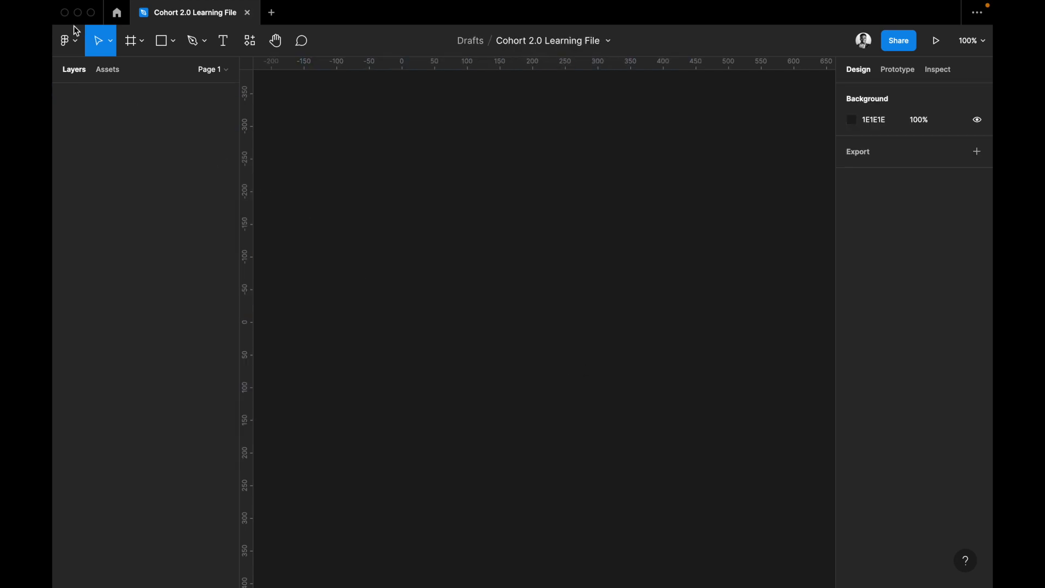
Draw a new rectangle about 257 × 154 on the cleared canvas.
click(68, 41)
mouse_move(127, 112)
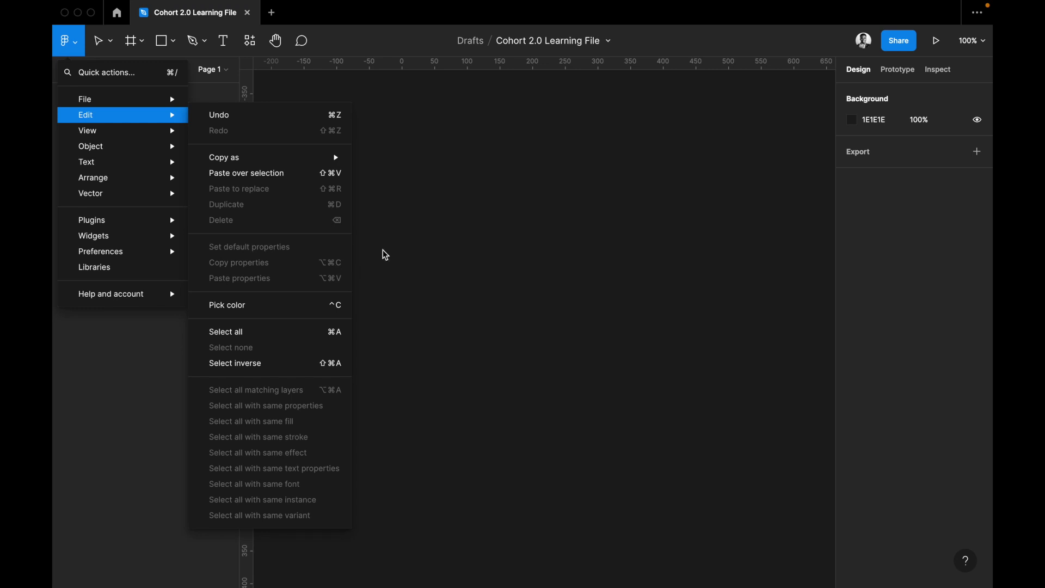
click(467, 250)
key(r)
drag(375, 209, 379, 210)
drag(547, 317, 543, 310)
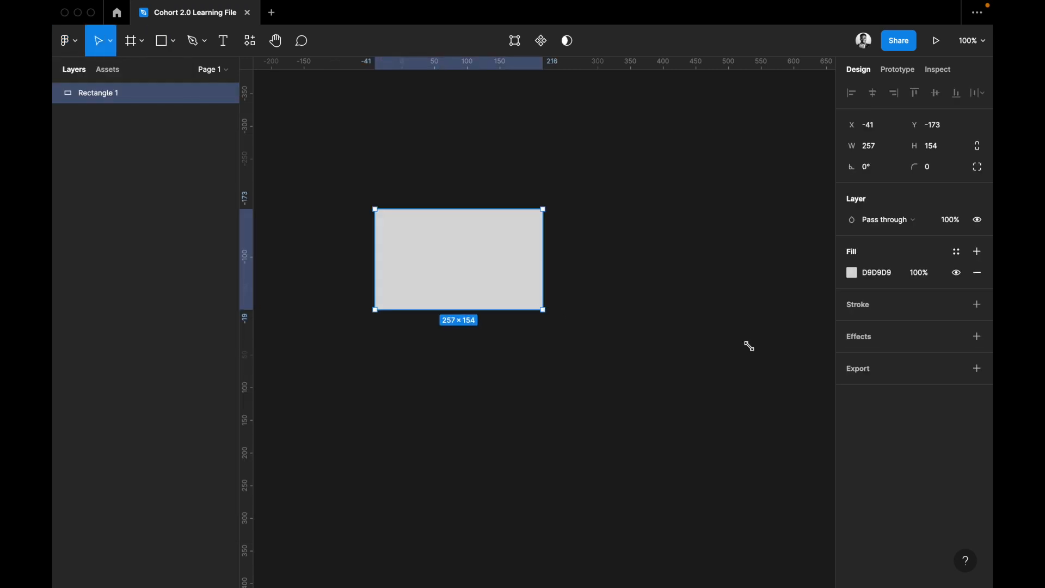
Change the rectangle's solid fill to the red FF5A5A.
click(851, 277)
click(851, 275)
click(852, 275)
click(782, 261)
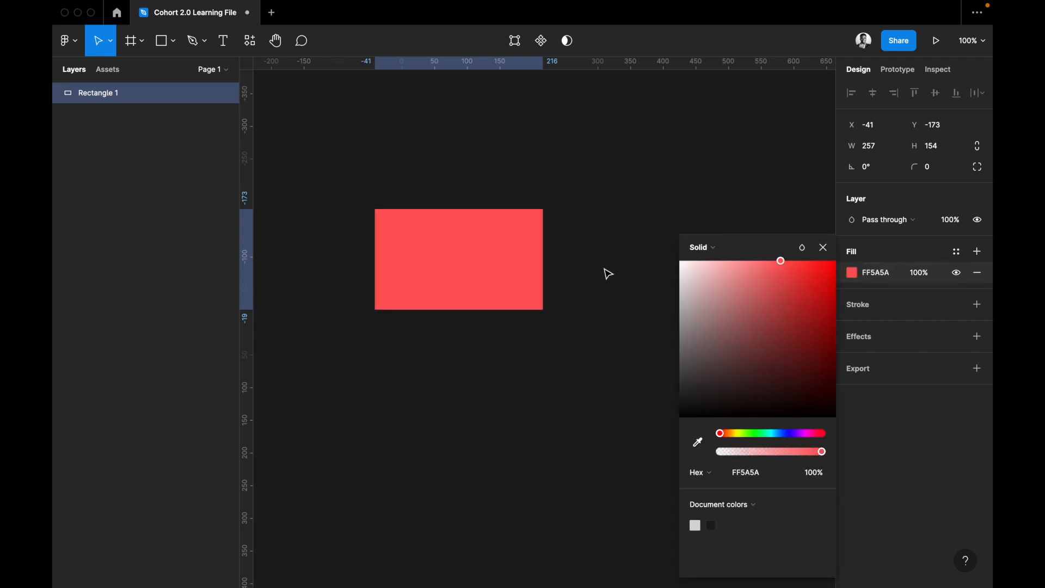
click(605, 273)
Place a duplicate of the red rectangle directly below it at Y 2 and change the copy's fill to D9D9D9.
click(467, 273)
key(super+d)
key(shift+Down)
key(shift+Down)
key(shift+Down)
key(shift+Down)
key(shift+Down)
key(shift+Down)
key(shift+Down)
key(shift+Down)
key(shift+Down)
key(shift+Down)
key(shift+Down)
key(shift+Down)
key(shift+Down)
key(shift+Down)
key(shift+Down)
key(shift+Down)
key(shift+Down)
key(shift+Down)
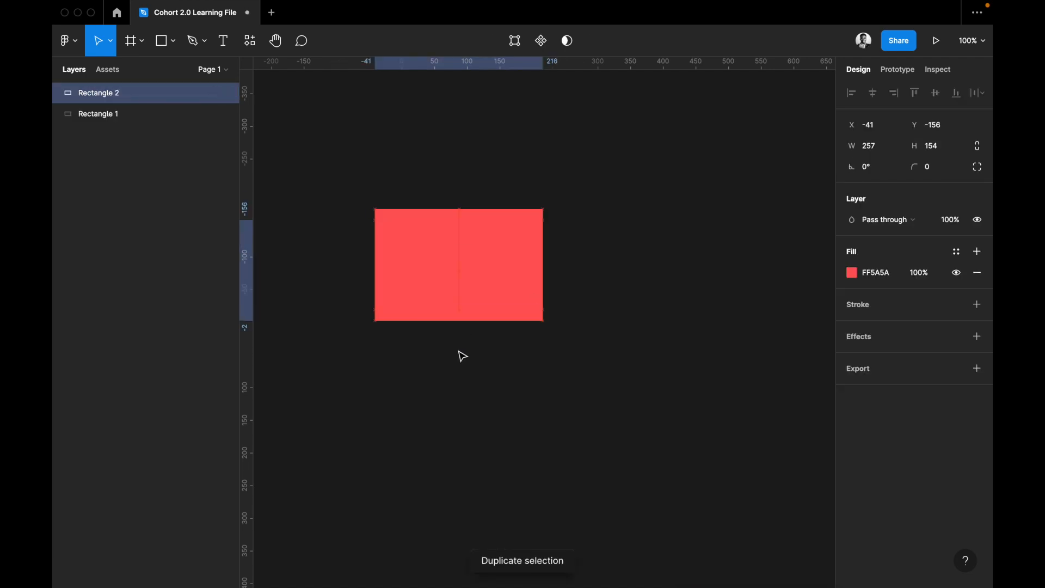
key(Up)
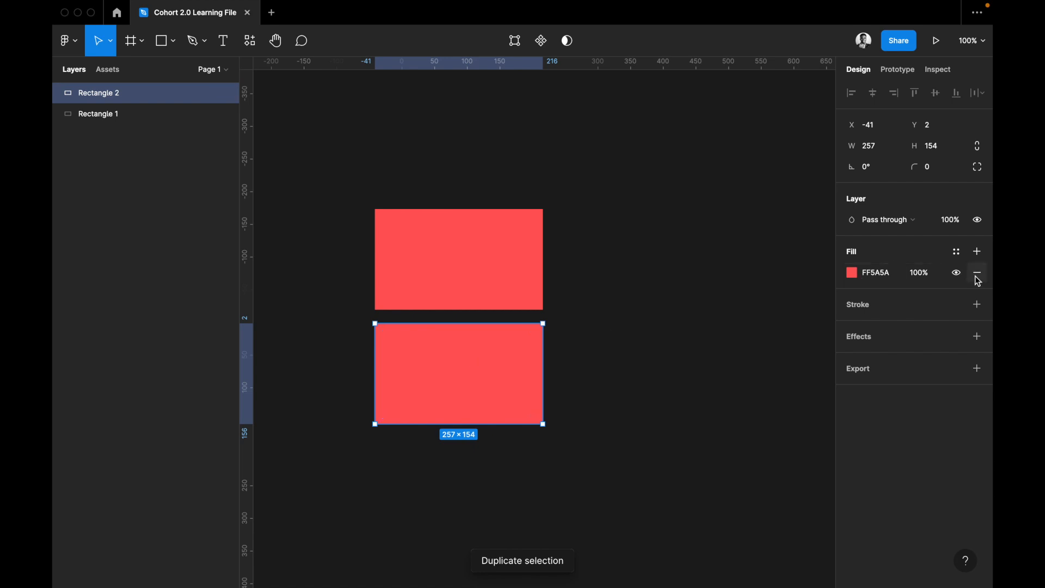
click(978, 272)
click(898, 257)
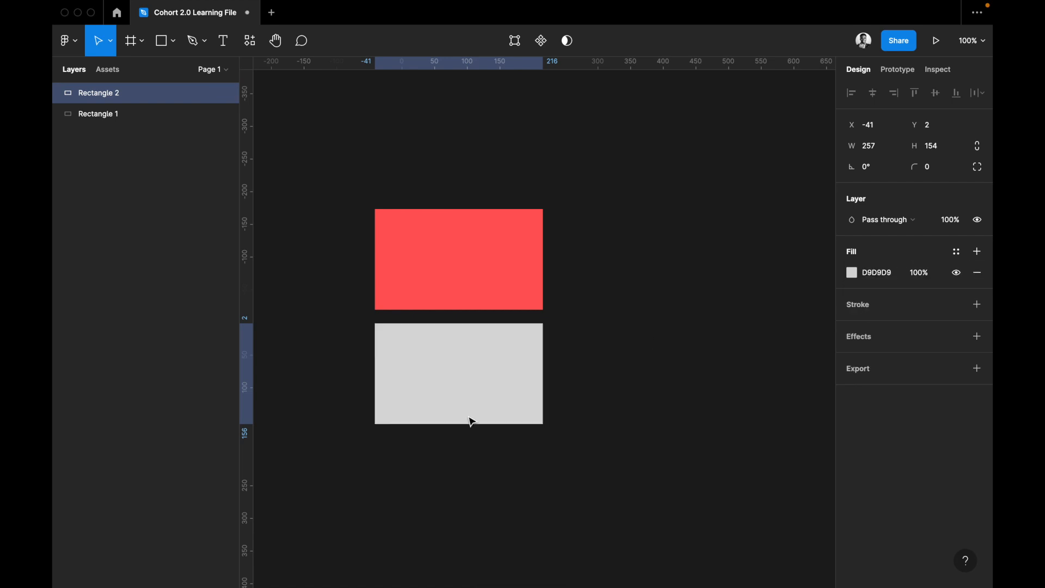
Copy the red rectangle's properties and paste them onto the grey rectangle below it.
click(420, 283)
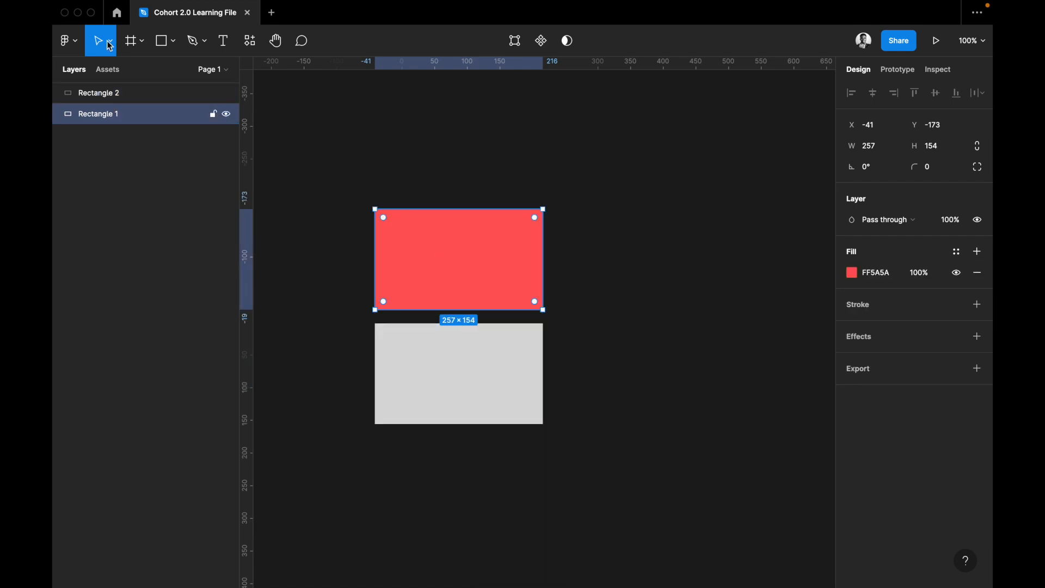
click(68, 41)
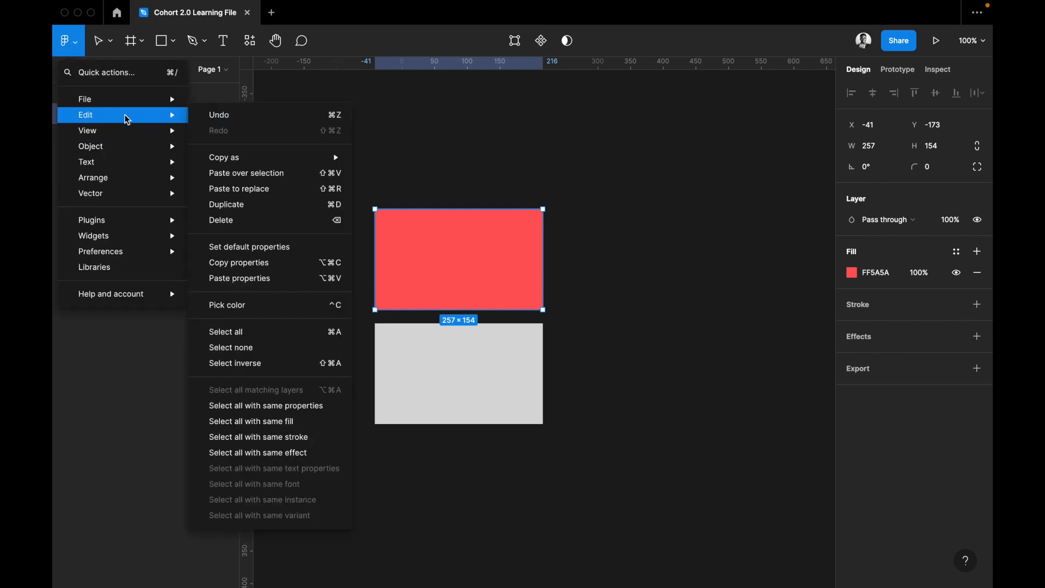
click(223, 264)
click(449, 394)
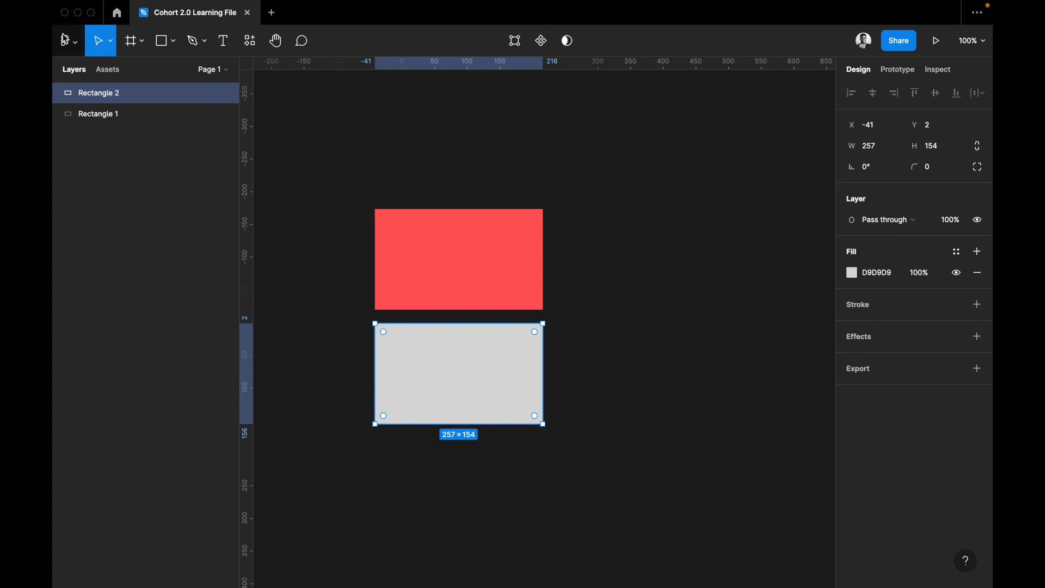
click(75, 49)
mouse_move(107, 115)
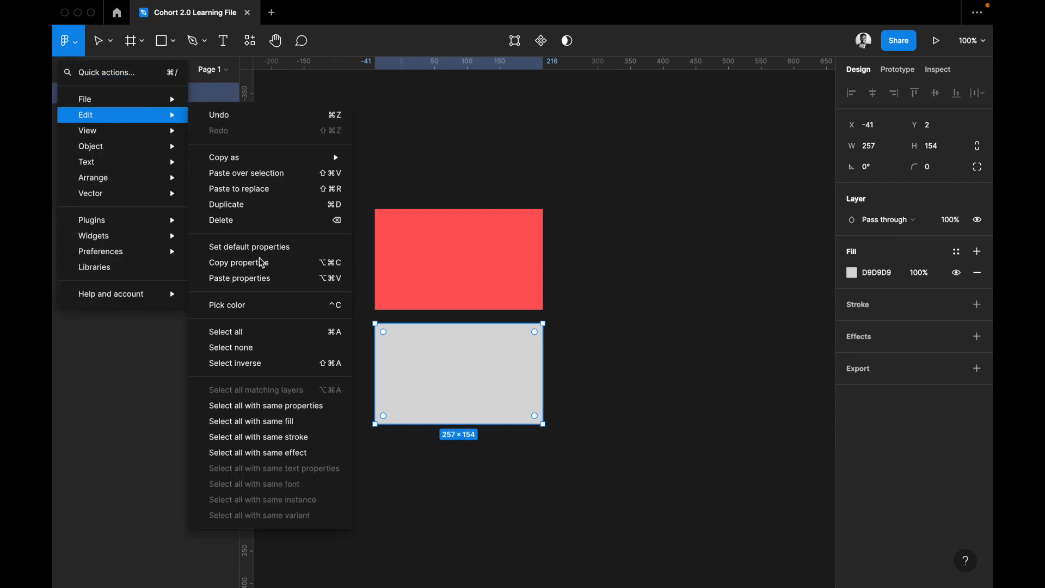
click(258, 278)
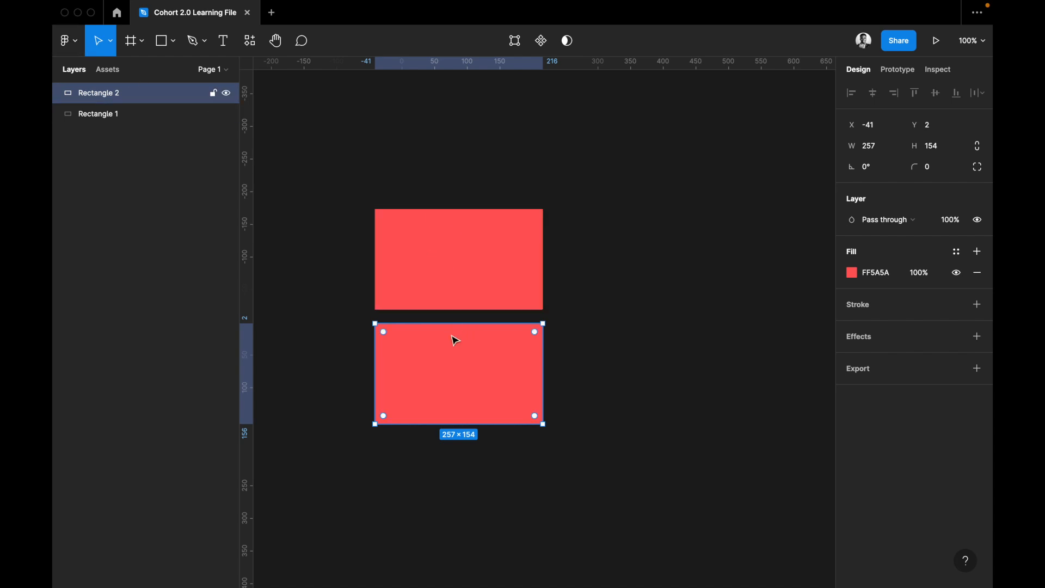
Delete the lower red rectangle.
key(Delete)
Try the Pick color command by sampling the canvas color 1E1E1E for the red rectangle's fill, and undo the change.
key(super+a)
click(77, 41)
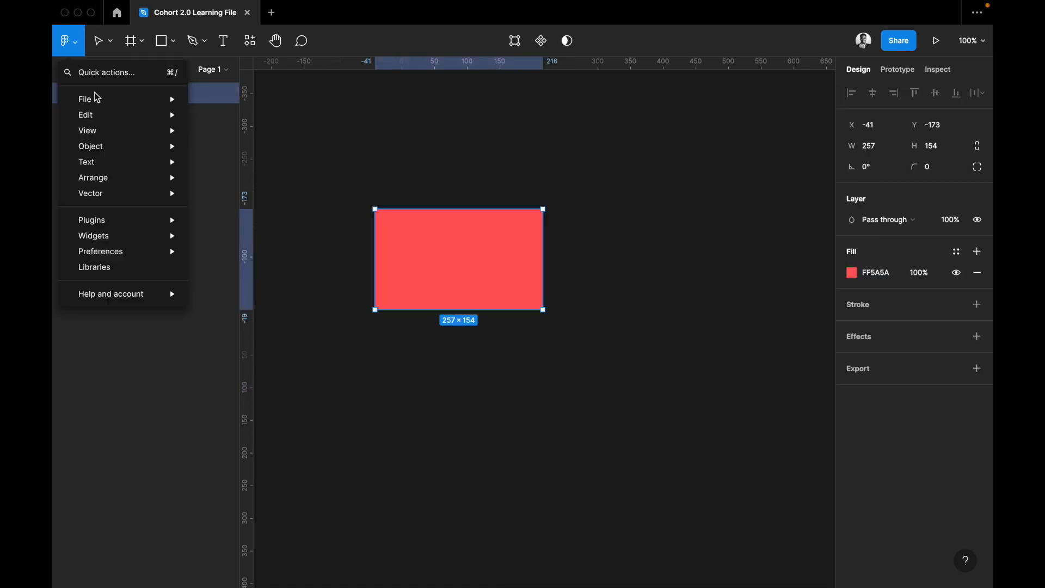
mouse_move(104, 118)
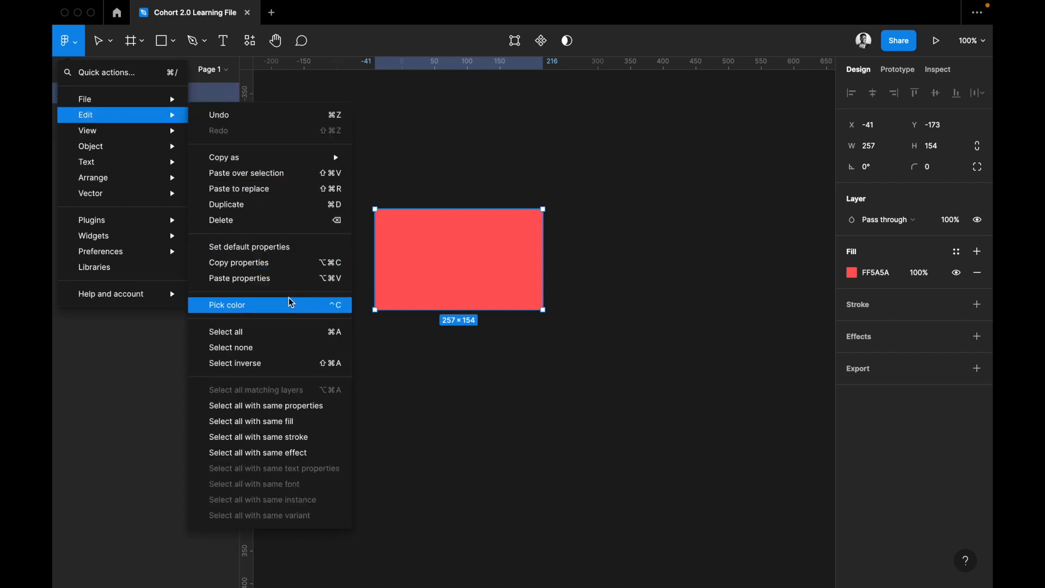
key(ctrl+c)
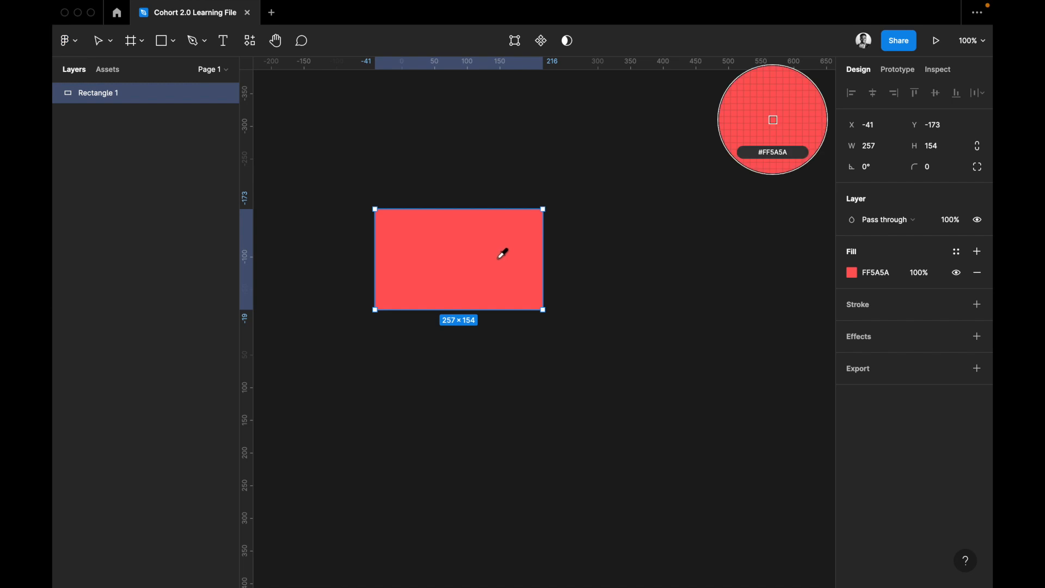
click(609, 164)
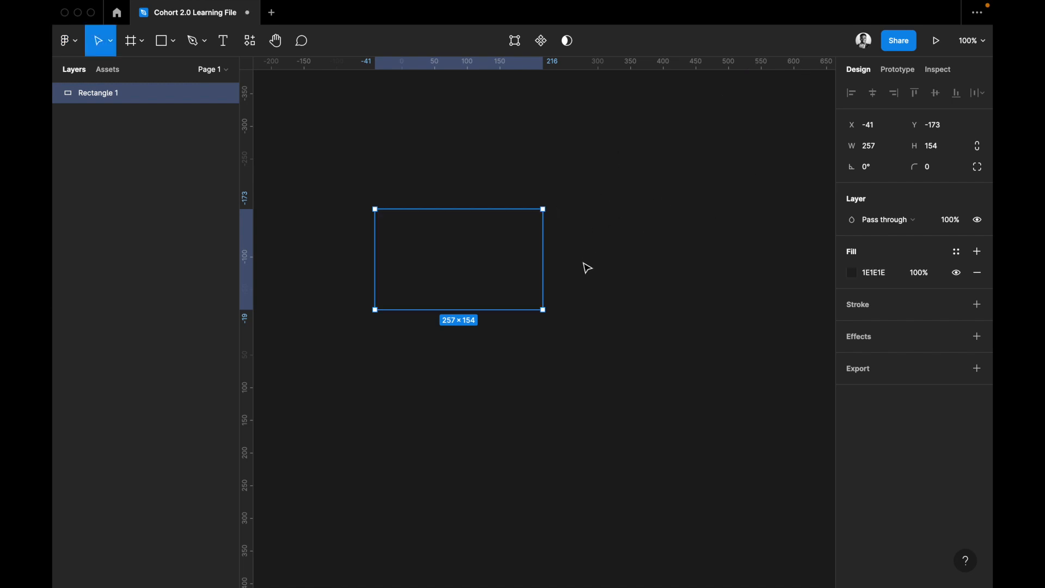
key(ctrl+z)
Check the red rectangle's fill color and clear the selection with the Select none command.
click(853, 272)
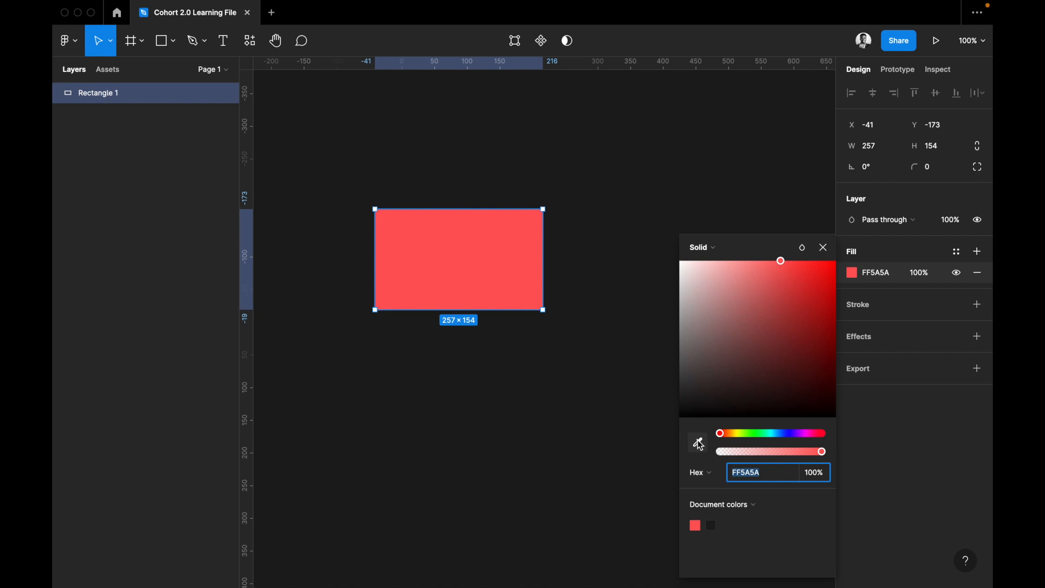
click(859, 260)
click(67, 40)
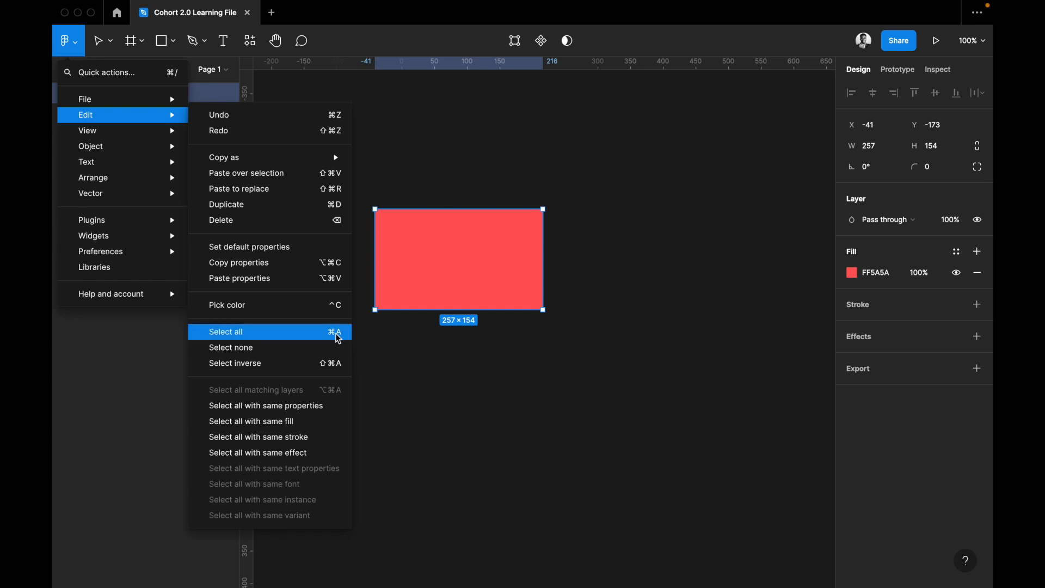
click(265, 353)
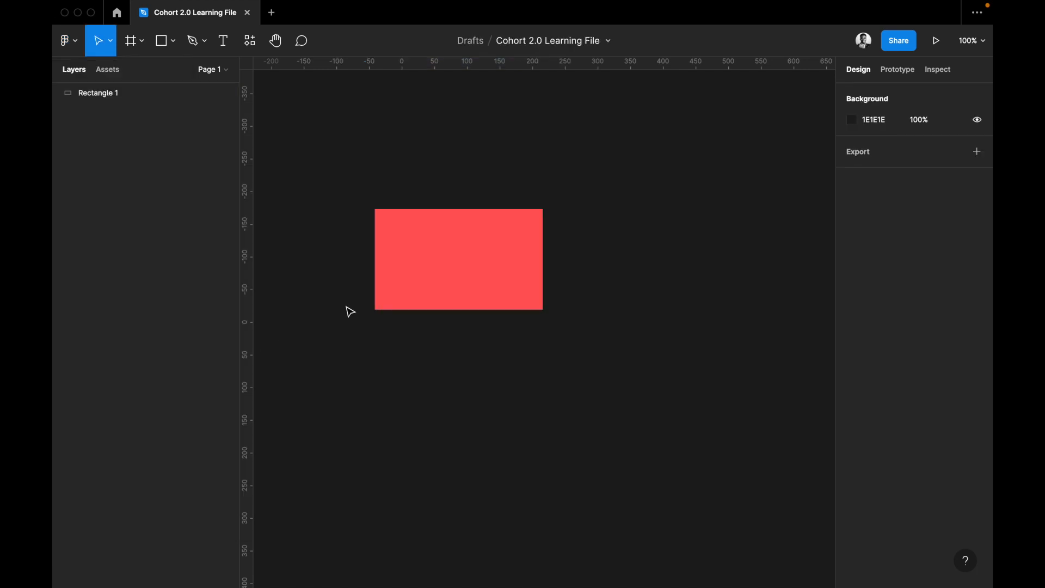
Try the rulers by placing a vertical guide at X -158 and a horizontal guide at Y -333, and remove both guides.
click(67, 40)
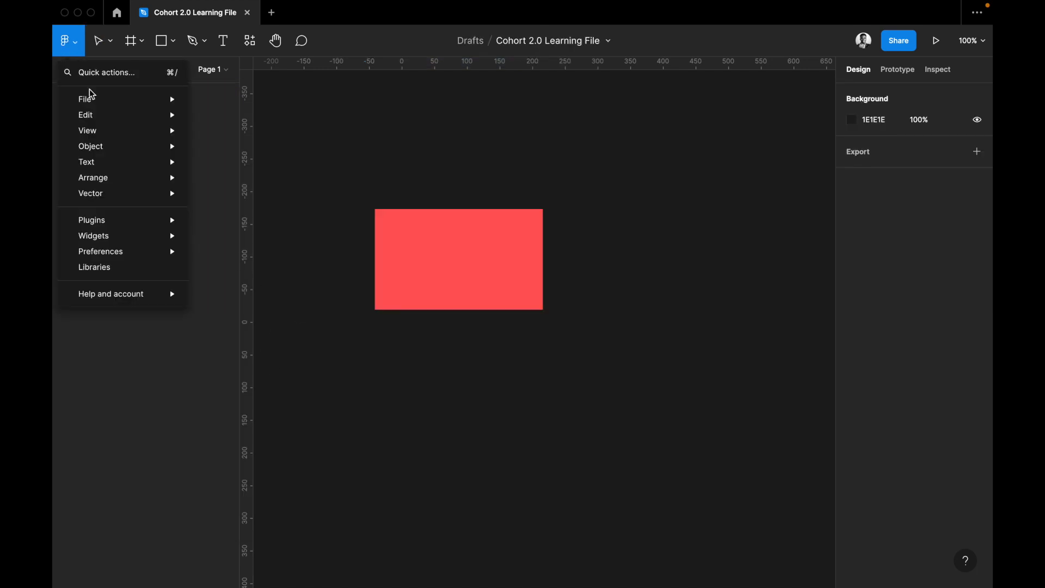
mouse_move(142, 103)
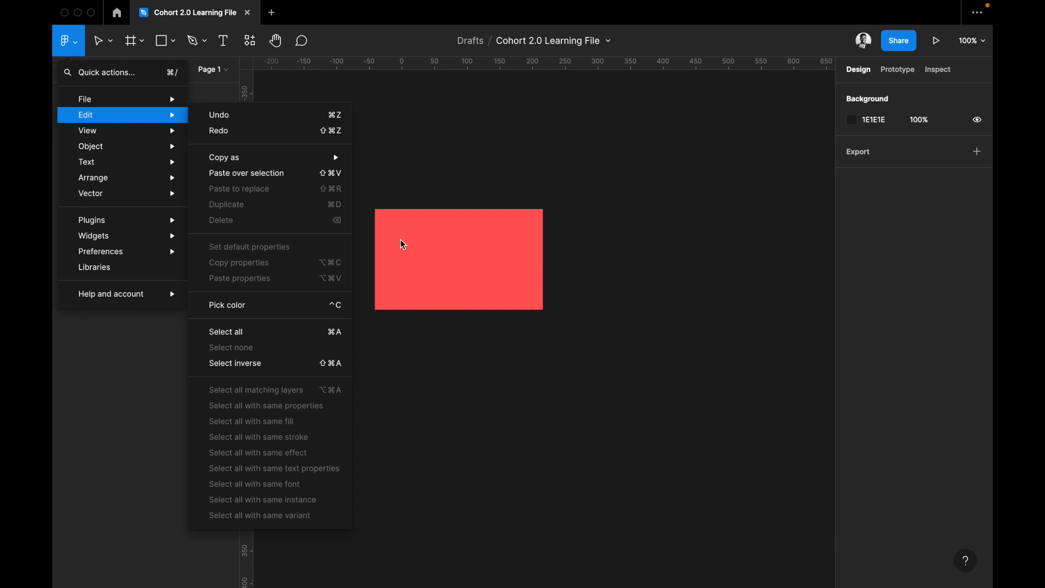
mouse_move(167, 136)
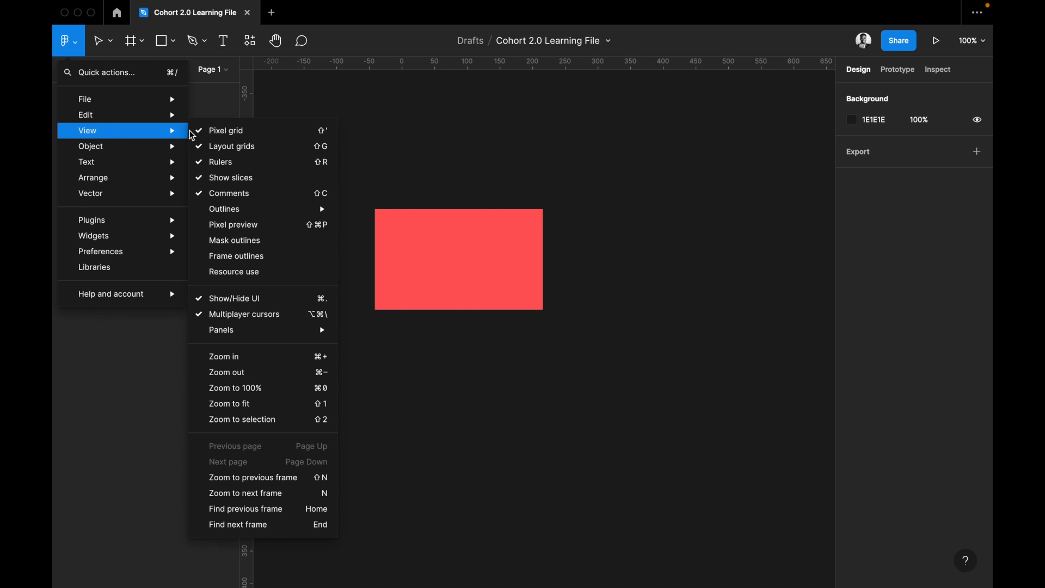
mouse_move(233, 212)
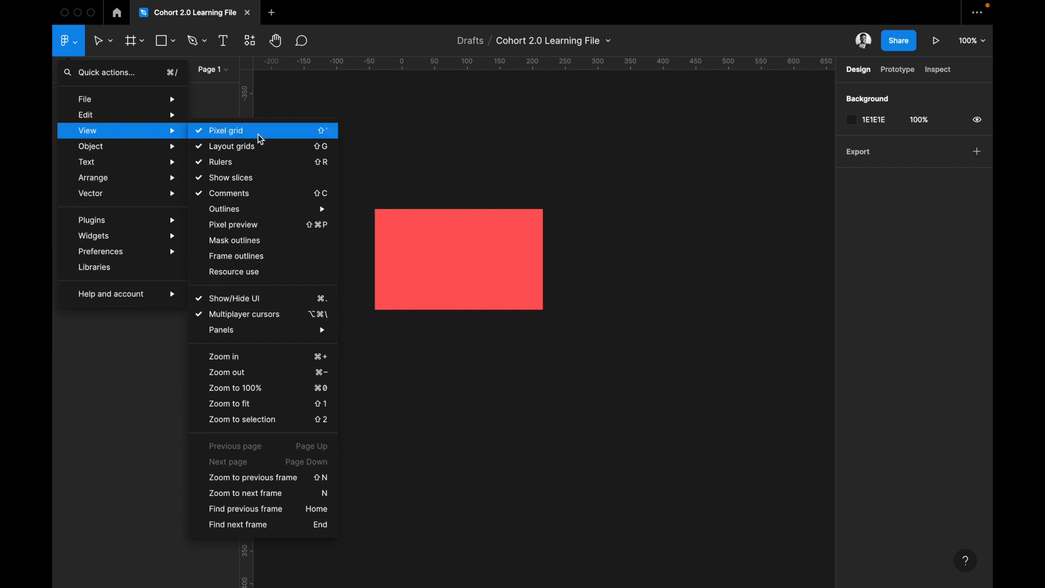
click(269, 96)
drag(248, 105, 298, 121)
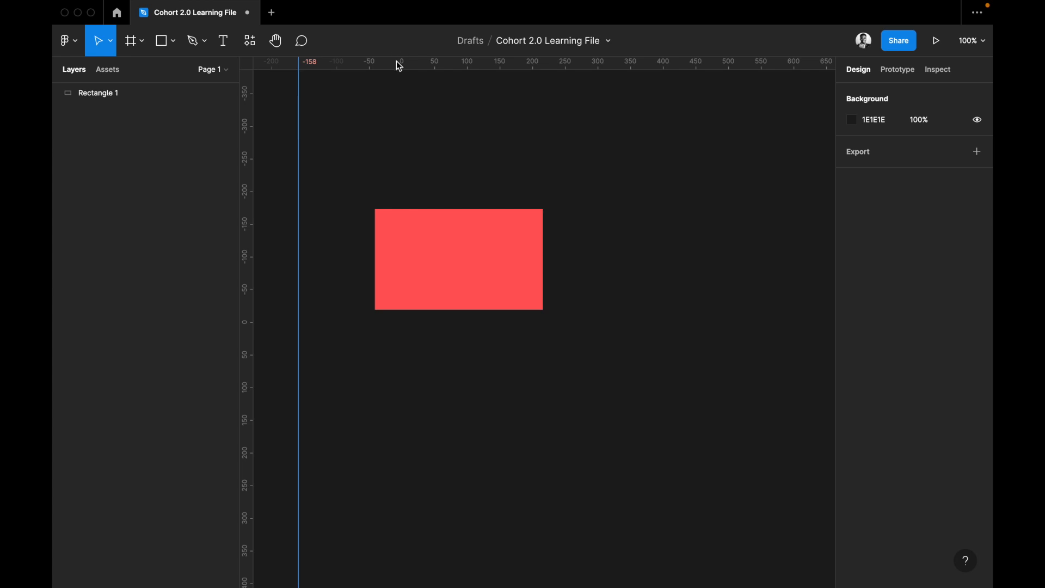
drag(397, 152, 360, 104)
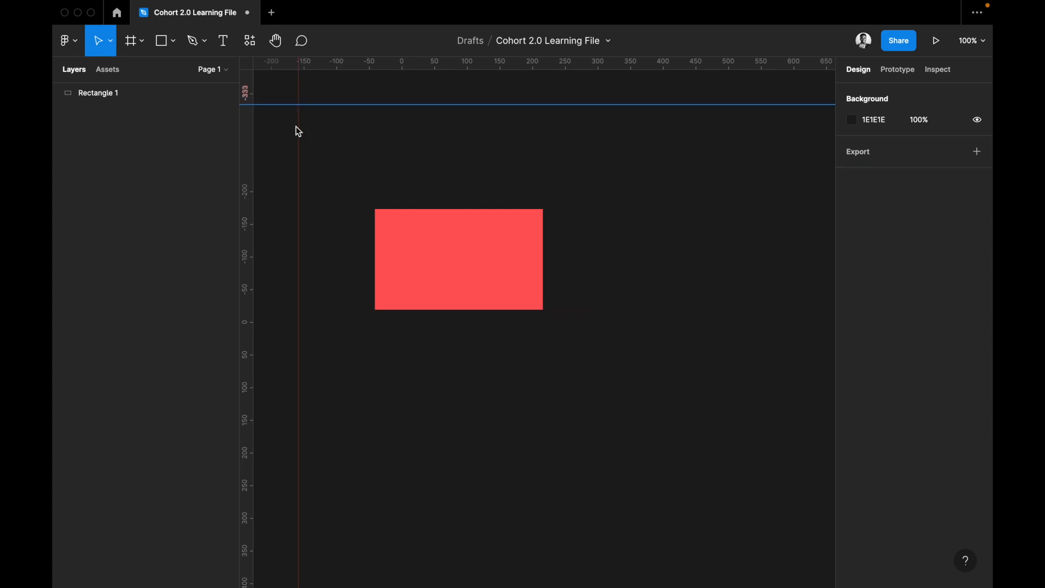
key(Delete)
drag(298, 114, 211, 108)
Post the comment "change the color to blue" on the upper right part of the red rectangle.
click(73, 40)
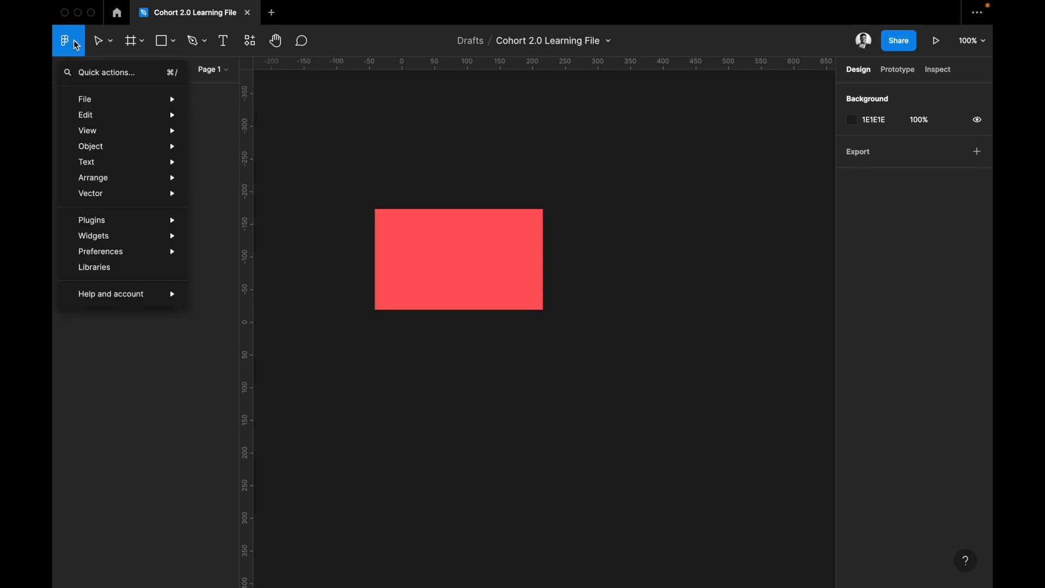
mouse_move(127, 119)
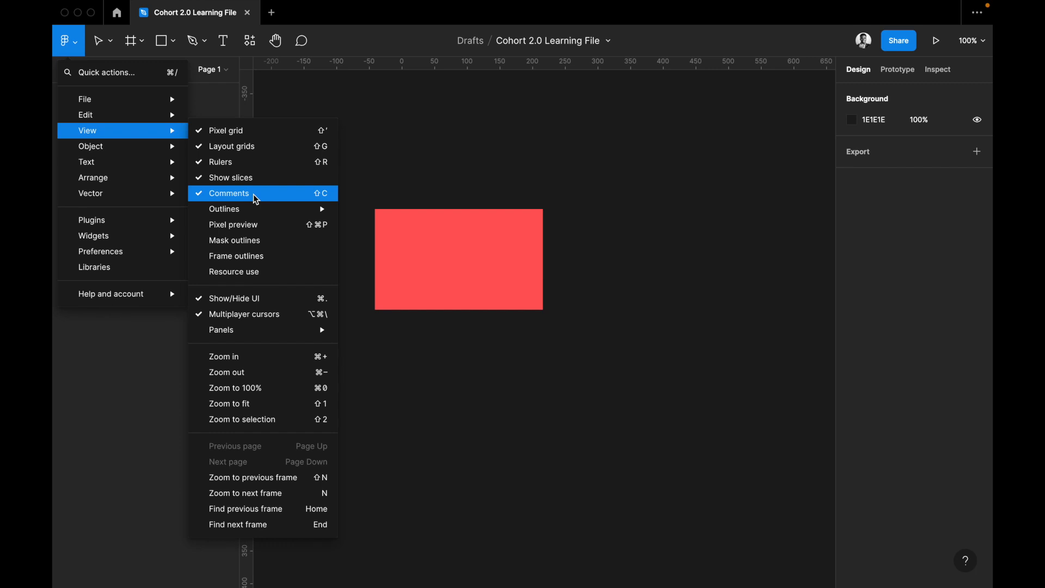
click(301, 45)
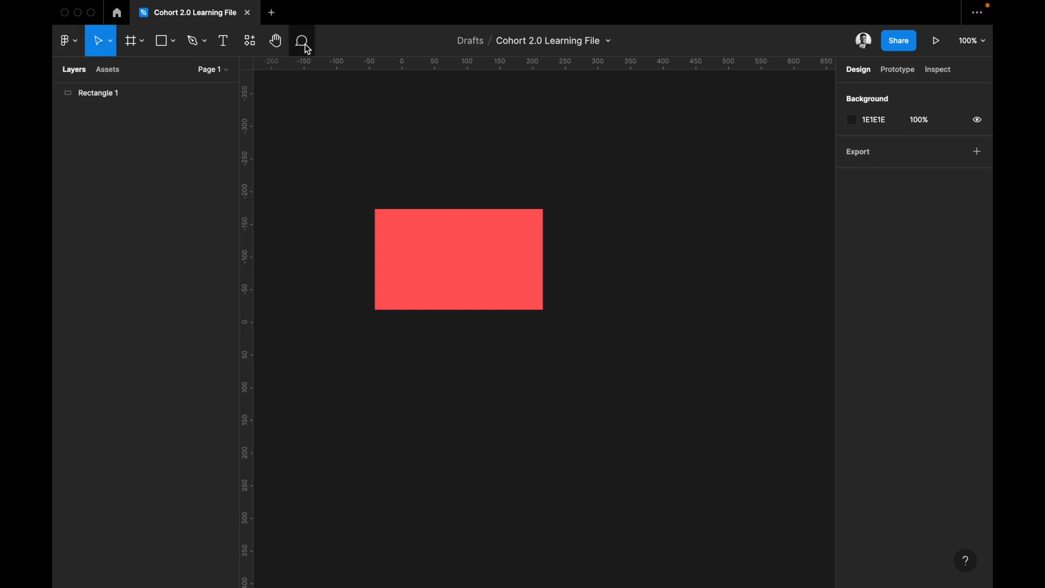
key(c)
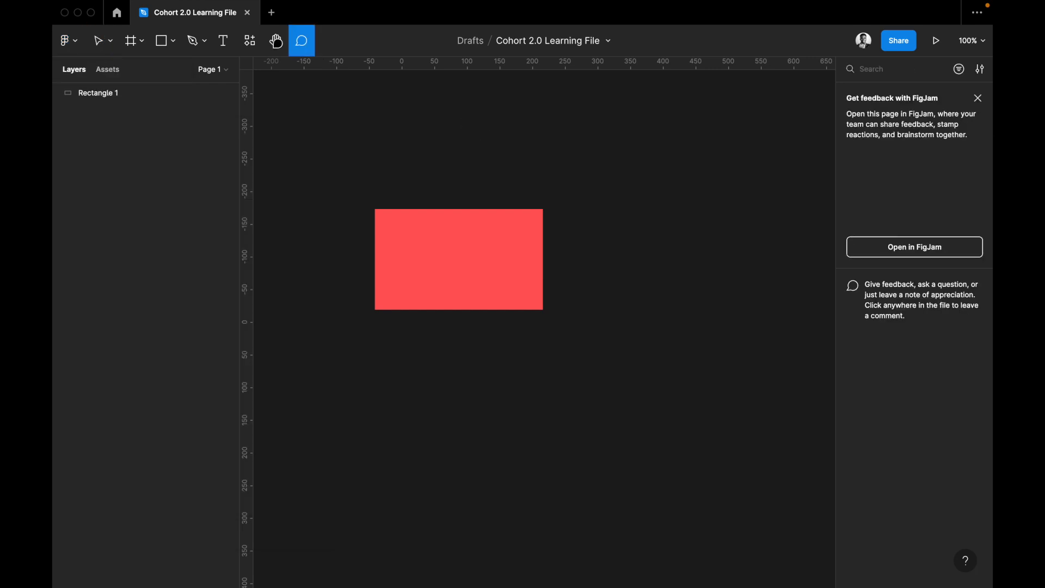
click(495, 234)
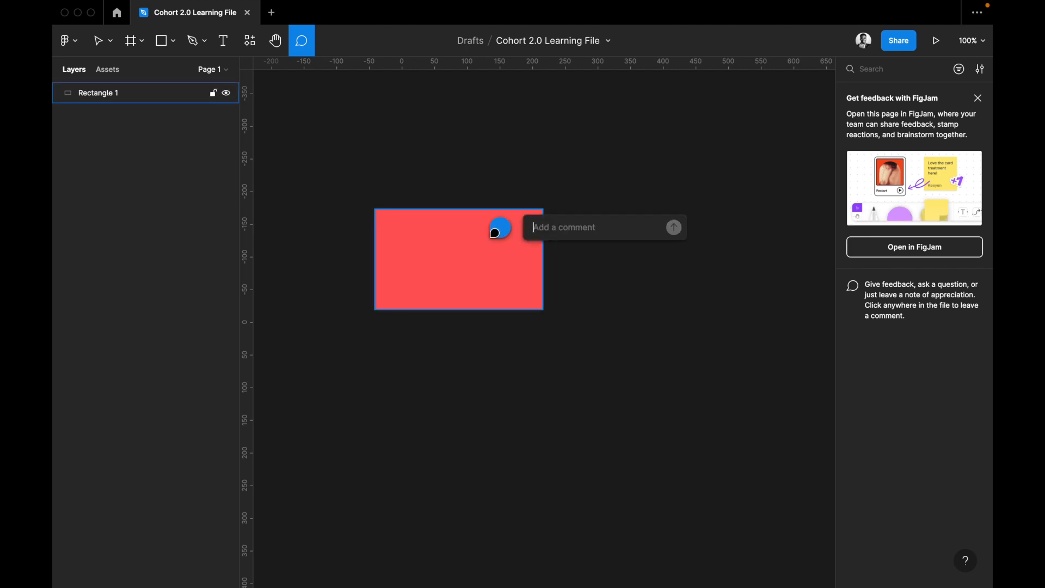
text(change the color to blue)
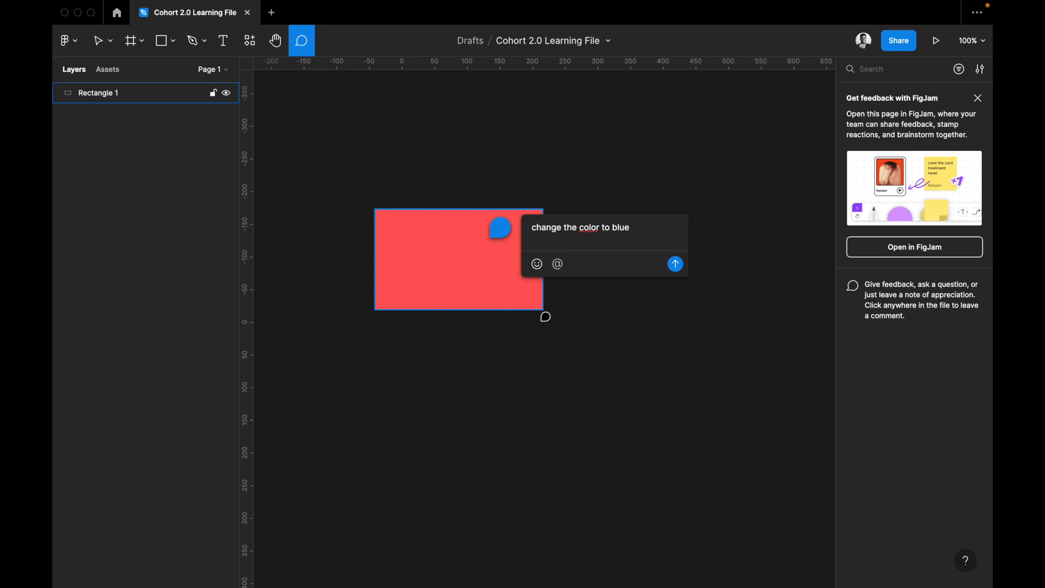
key(super+a)
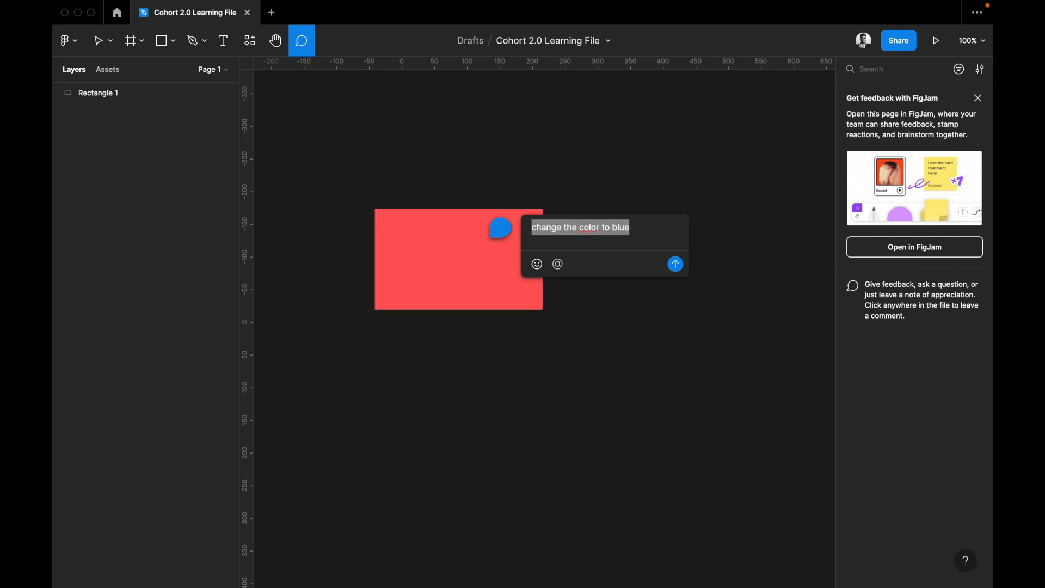
key(Return)
click(664, 228)
key(Escape)
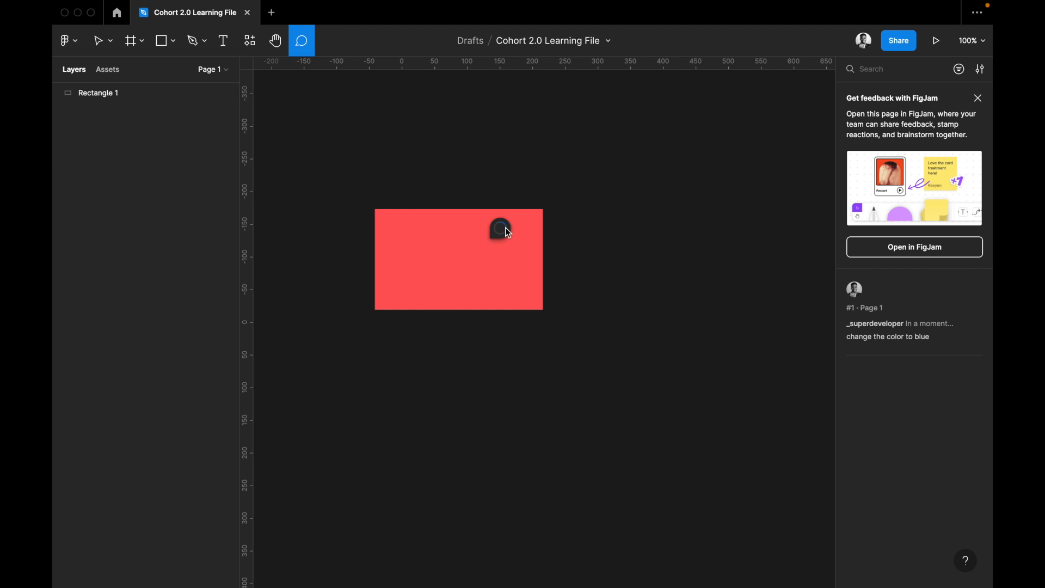
mouse_move(505, 230)
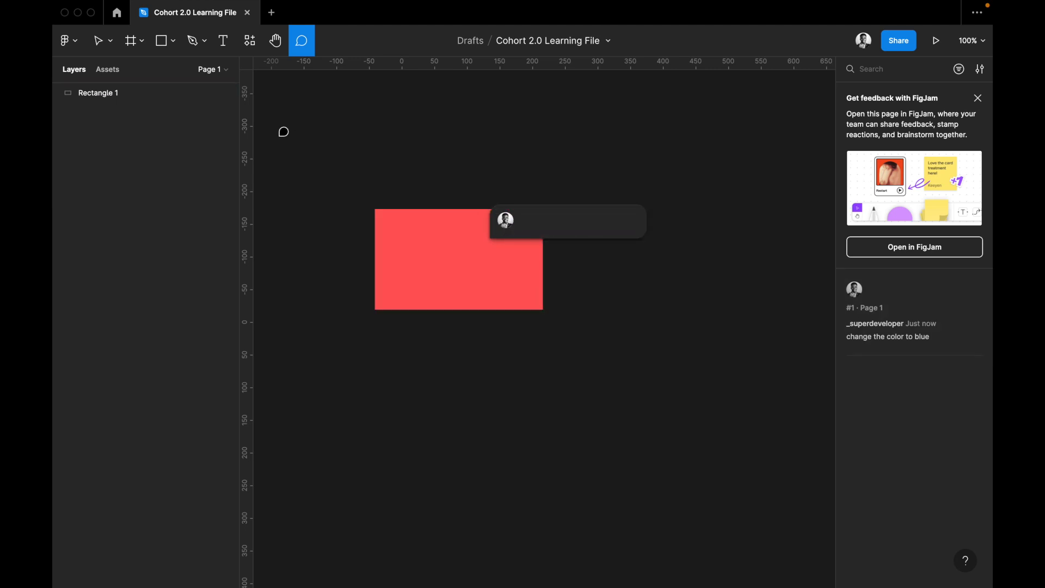
Hide the comments on the canvas and show them again.
click(68, 41)
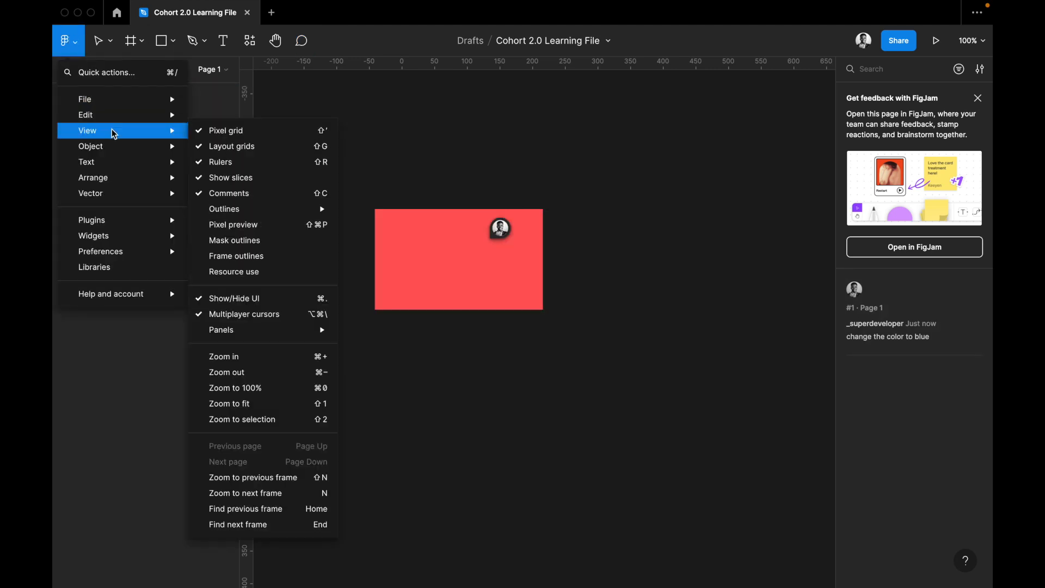
click(236, 194)
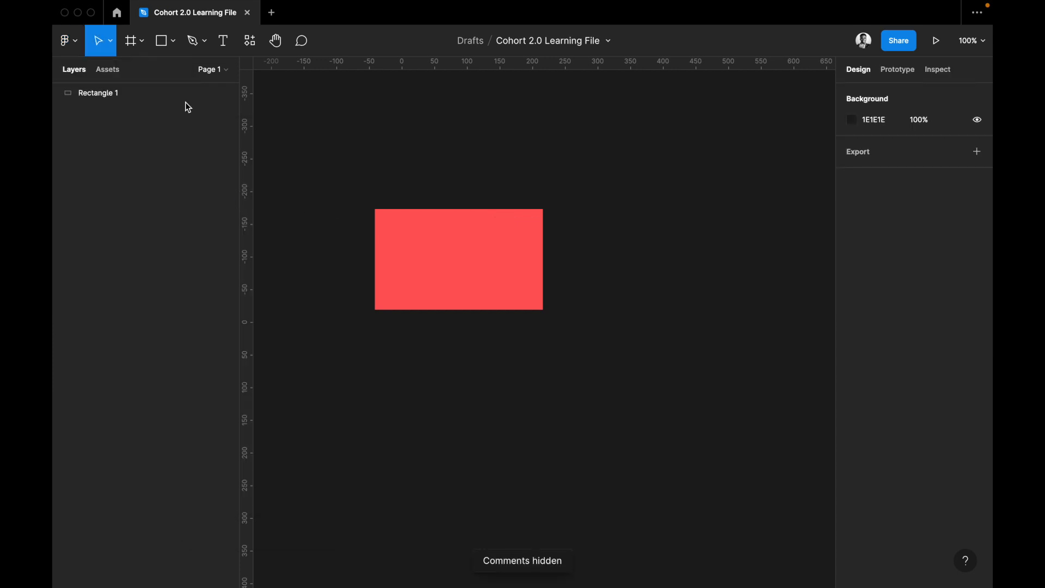
click(67, 53)
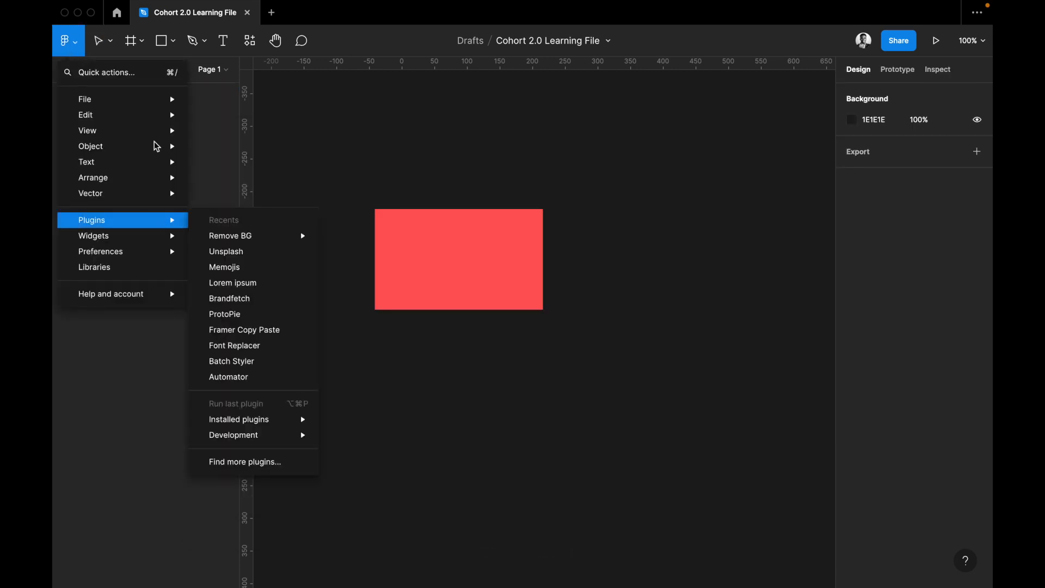
mouse_move(157, 132)
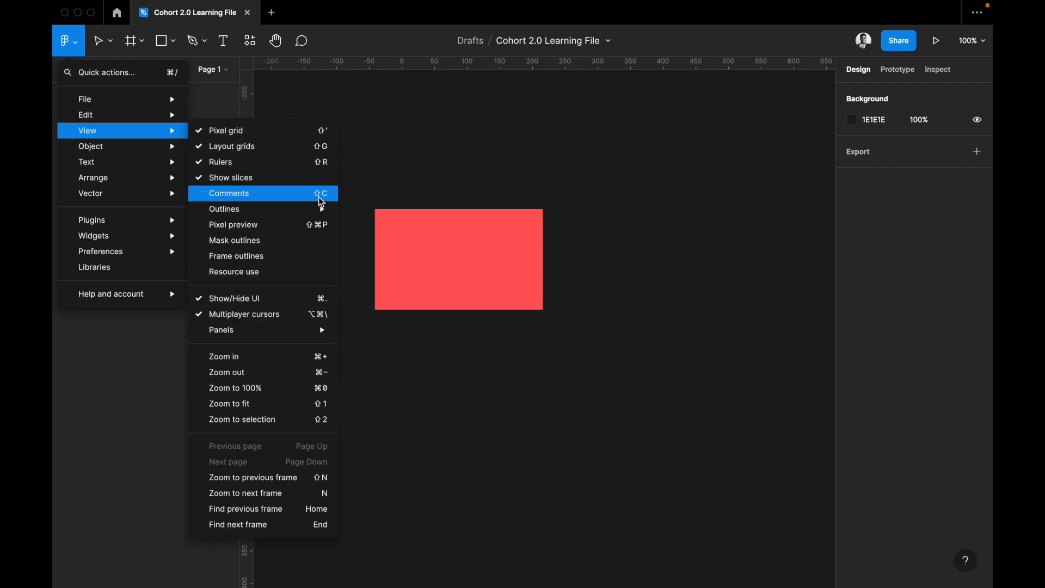
click(249, 194)
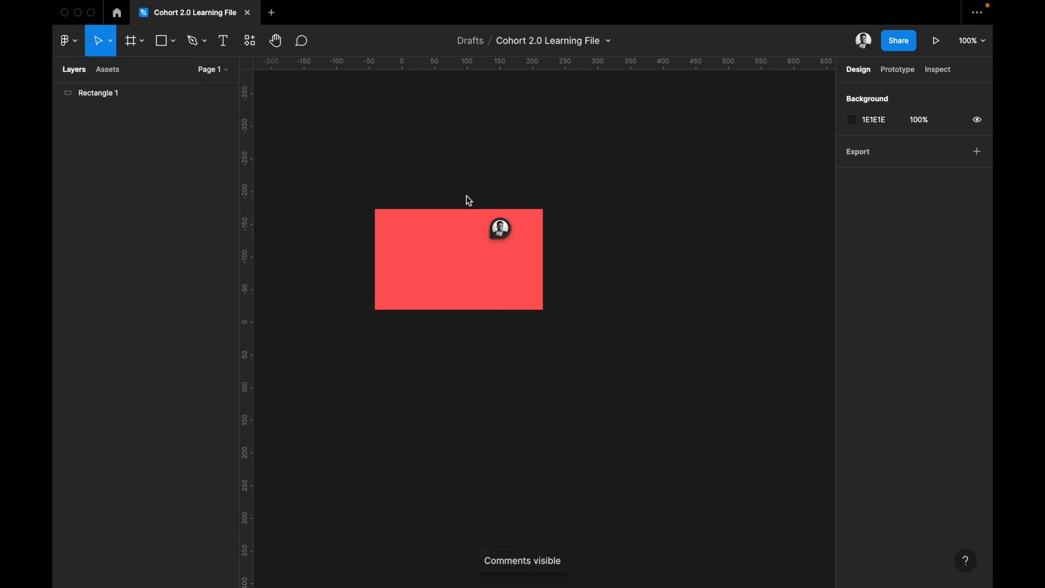
Review the view options, including outlines, multiplayer cursors, panels and zoom commands.
click(75, 42)
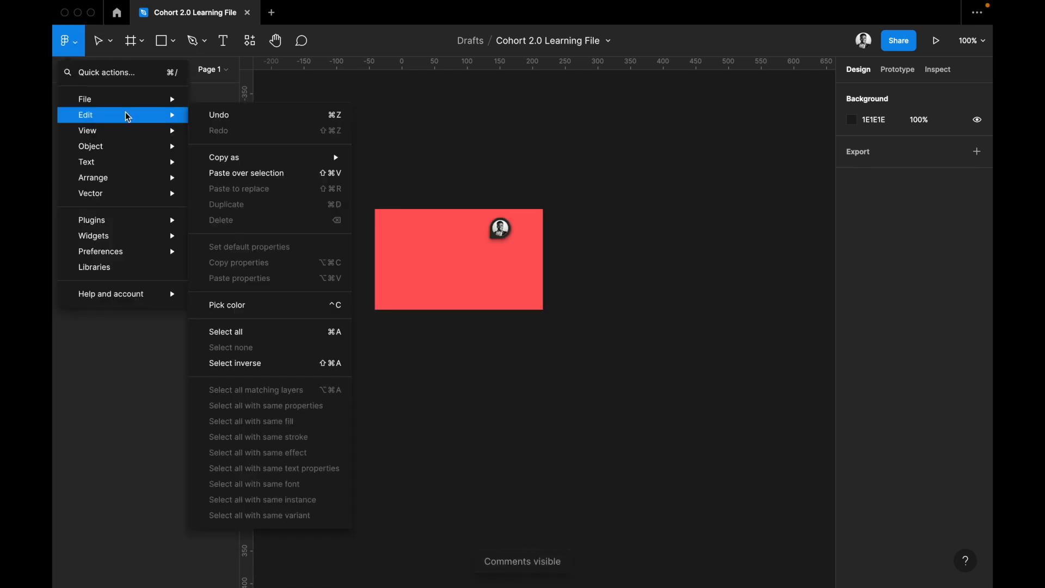
mouse_move(126, 135)
mouse_move(223, 212)
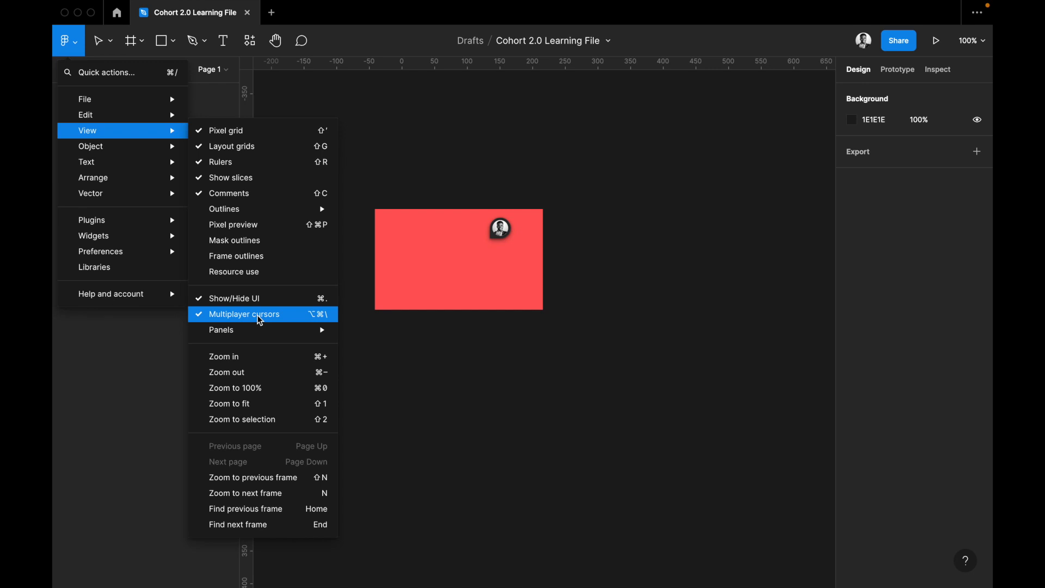
mouse_move(259, 335)
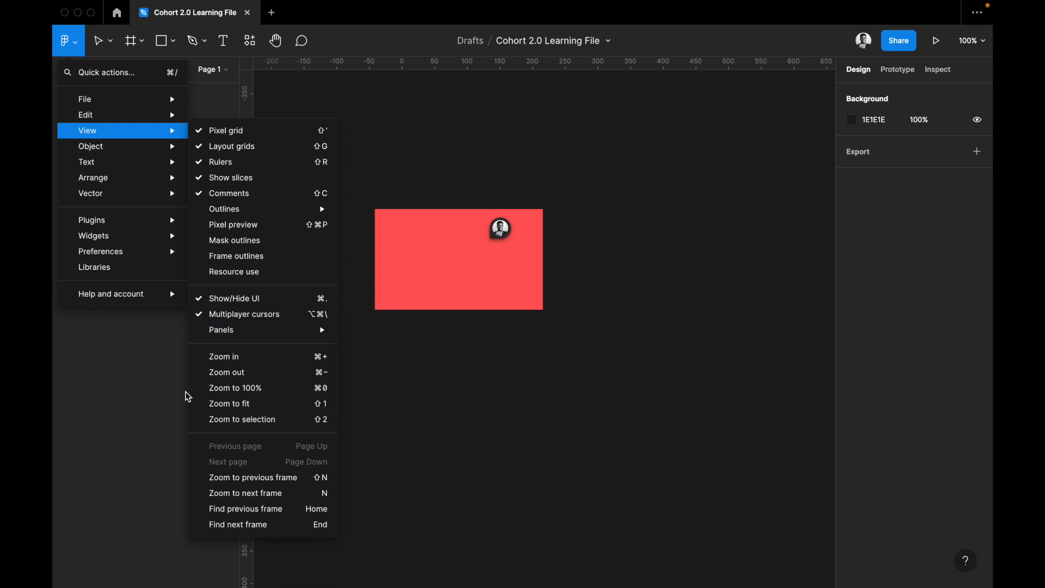
mouse_move(143, 178)
mouse_move(142, 154)
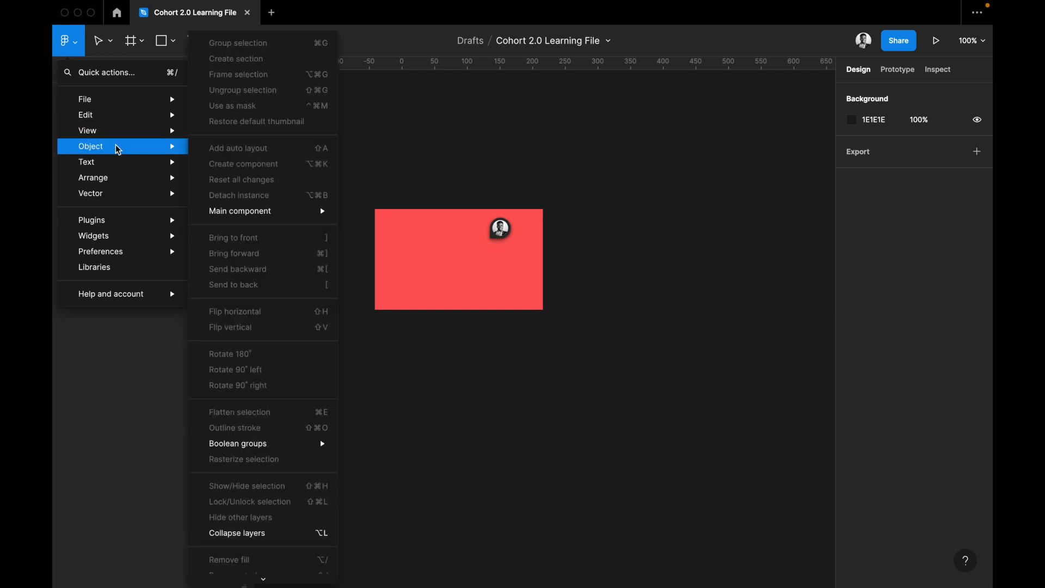
Select the red rectangle and review the object and text commands offered for it.
click(459, 250)
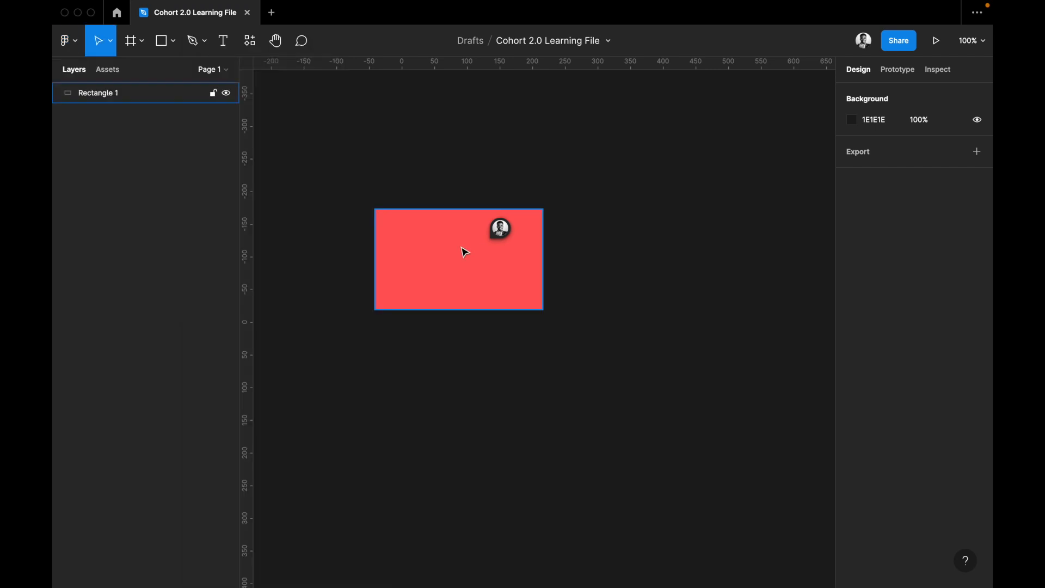
click(68, 42)
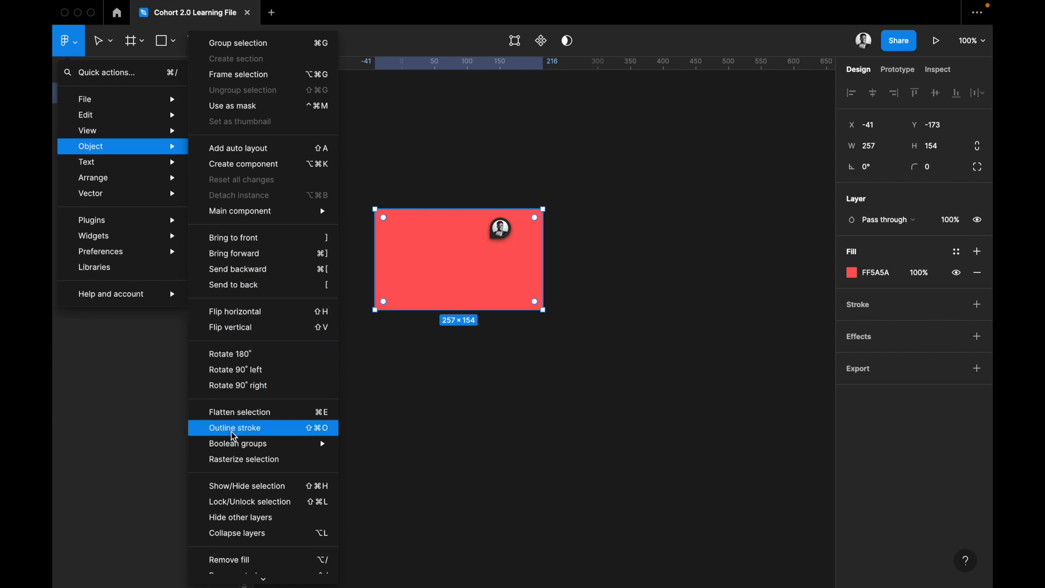
scroll(234, 439, down, 1)
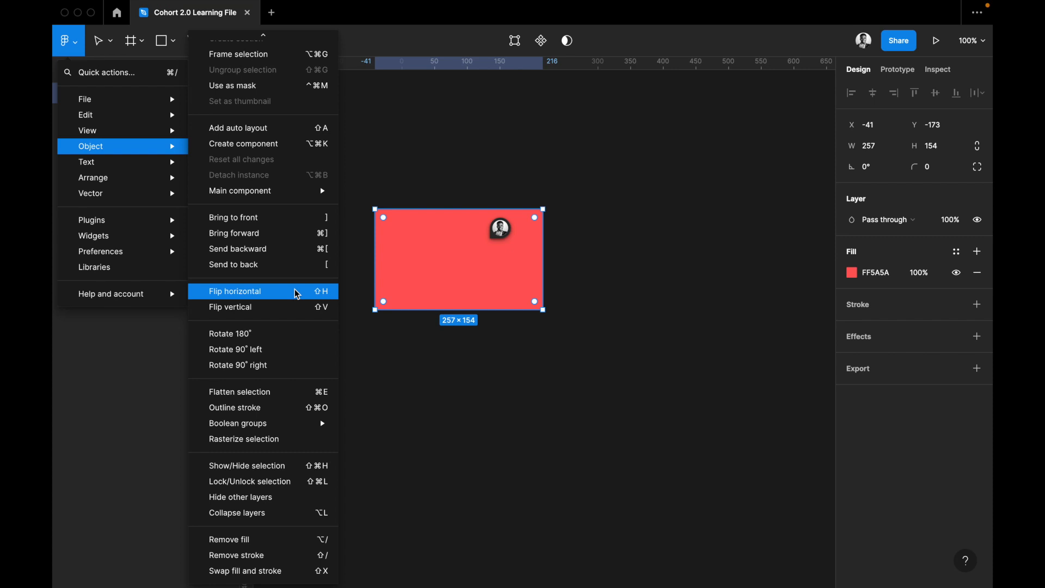
mouse_move(146, 164)
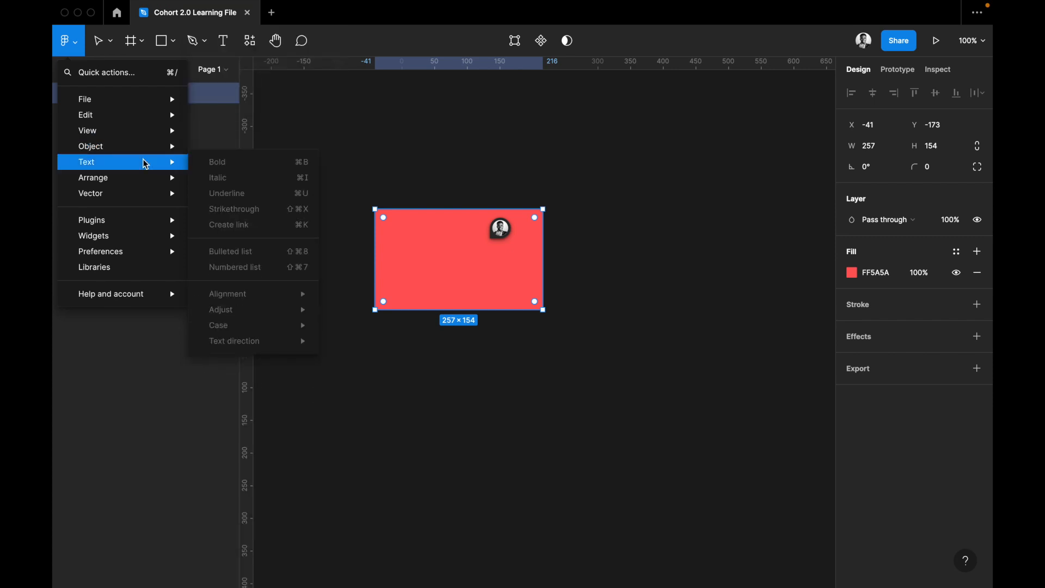
Deselect the rectangle and add the text "Hello World" above it at X 128, Y -274.
click(485, 191)
click(488, 178)
key(r)
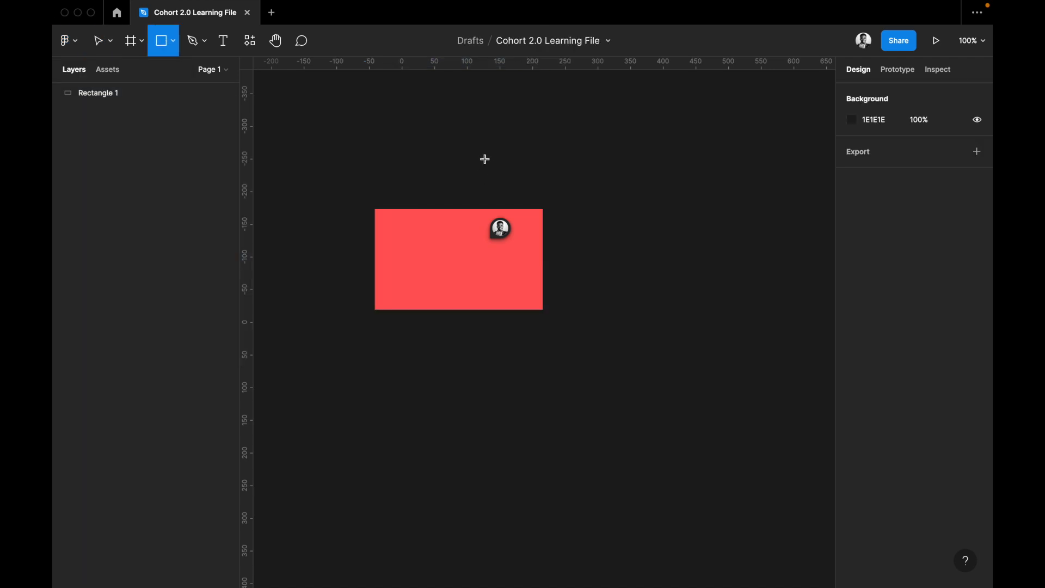
key(t)
click(486, 143)
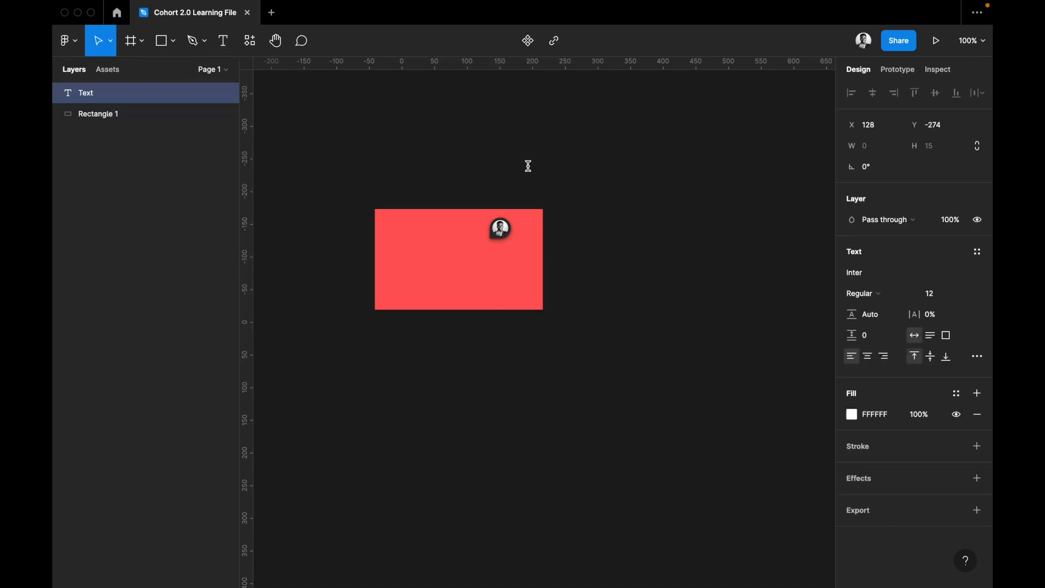
text(Hello World)
key(Escape)
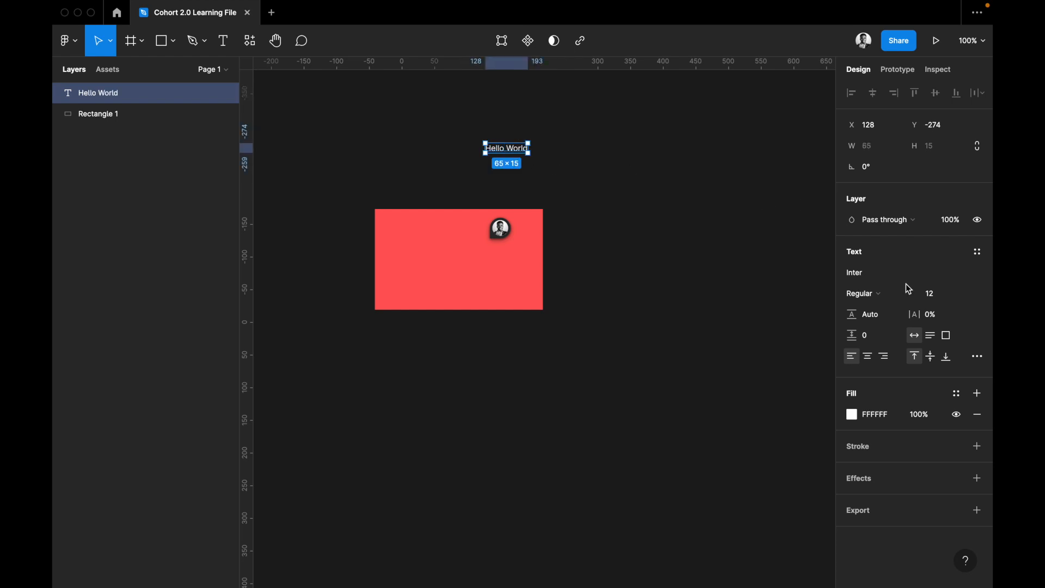
Set the "Hello World" text's font size to 100.
click(953, 299)
text(100)
key(Return)
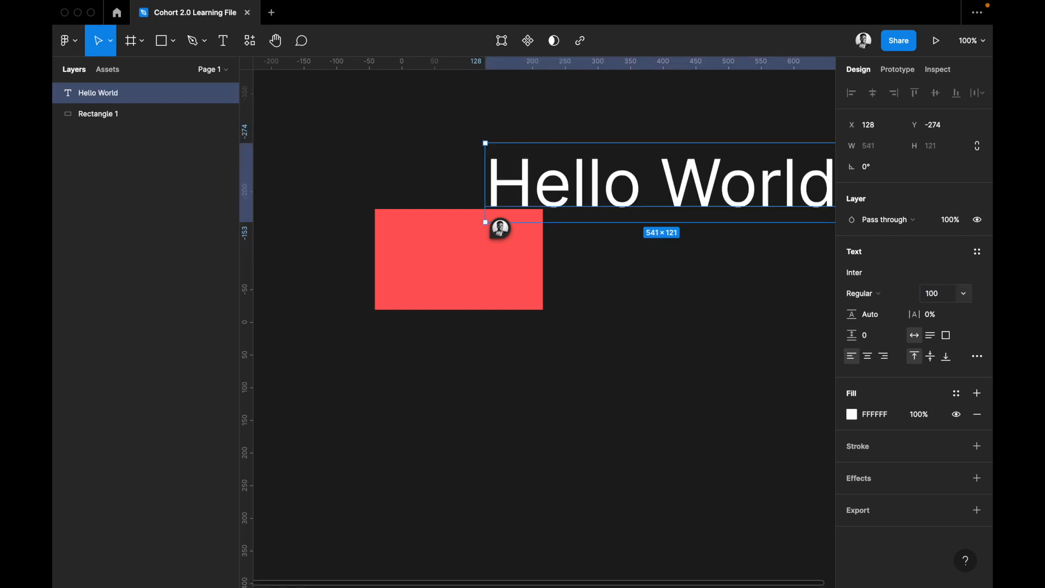
Move the "Hello World" text to X -62, Y -36 and delete the red rectangle.
drag(491, 447, 554, 327)
click(511, 253)
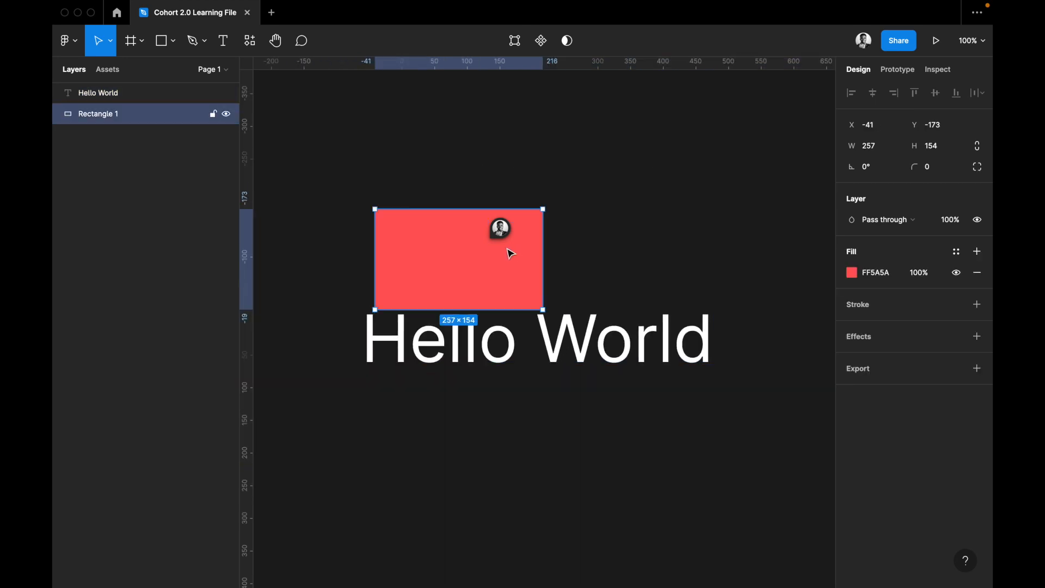
key(Delete)
Delete the comment thread that reads "change the color to blue".
click(504, 224)
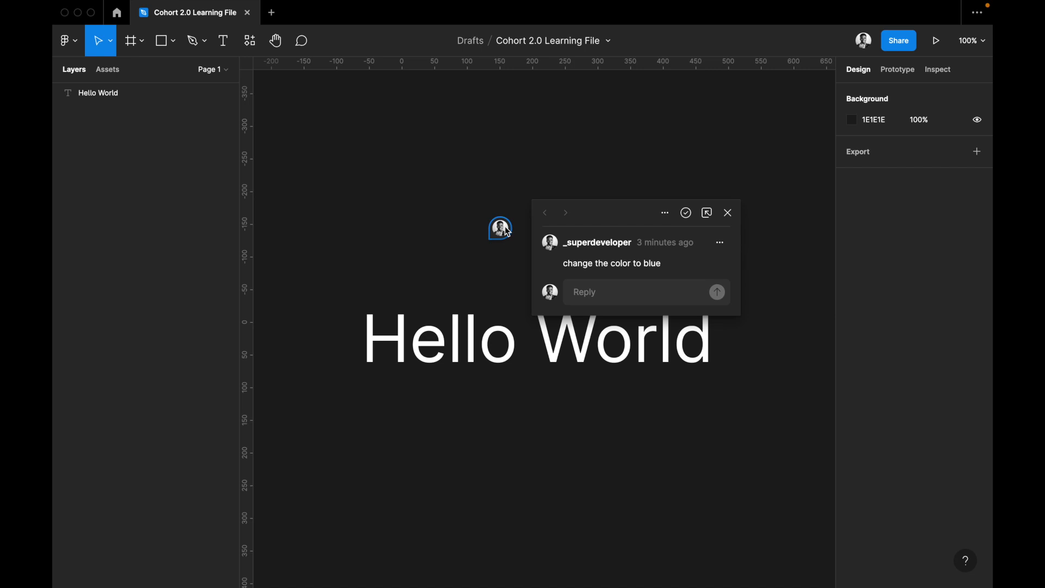
click(722, 243)
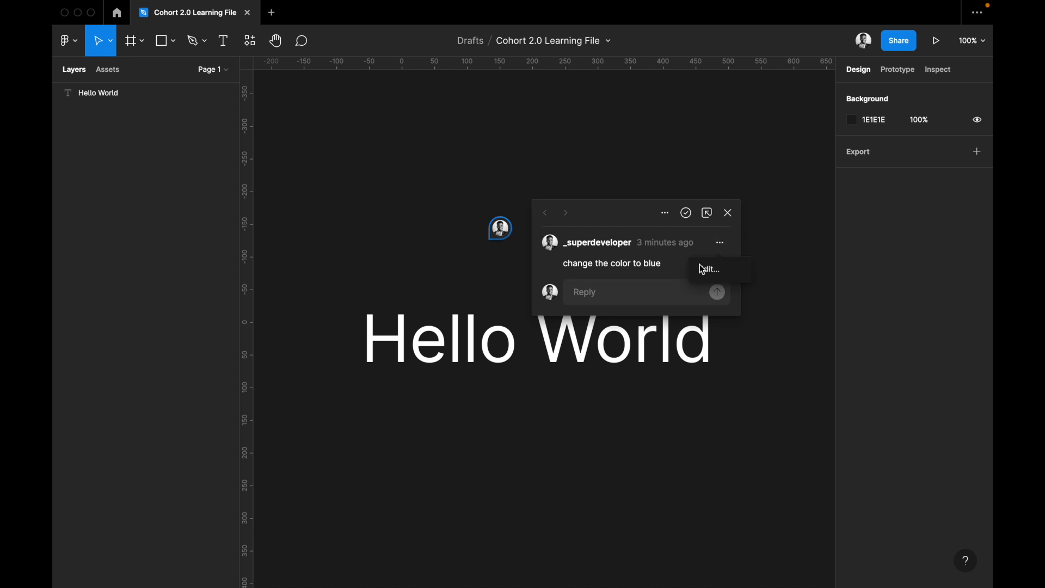
click(666, 214)
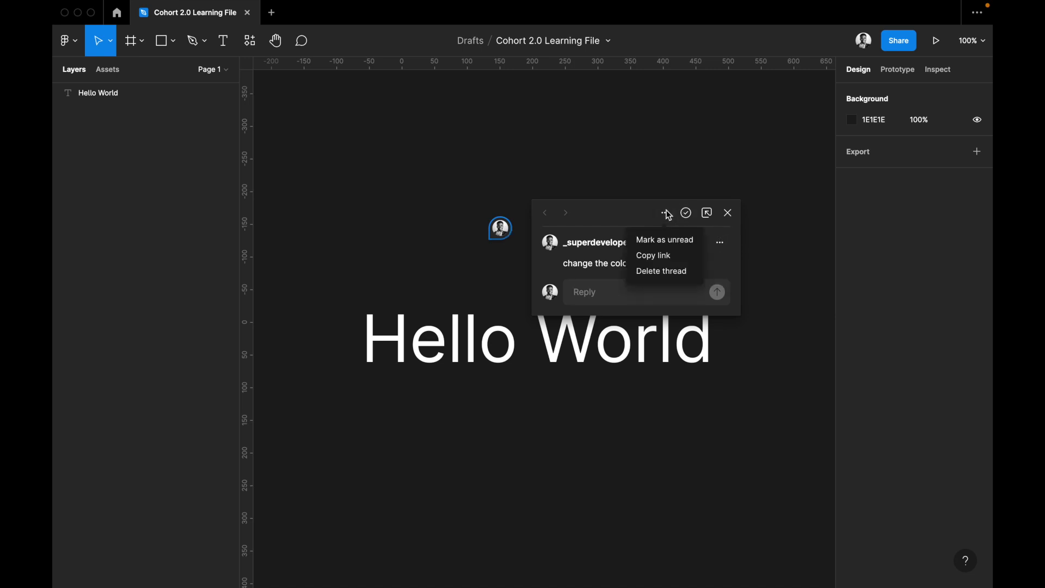
click(668, 271)
click(619, 338)
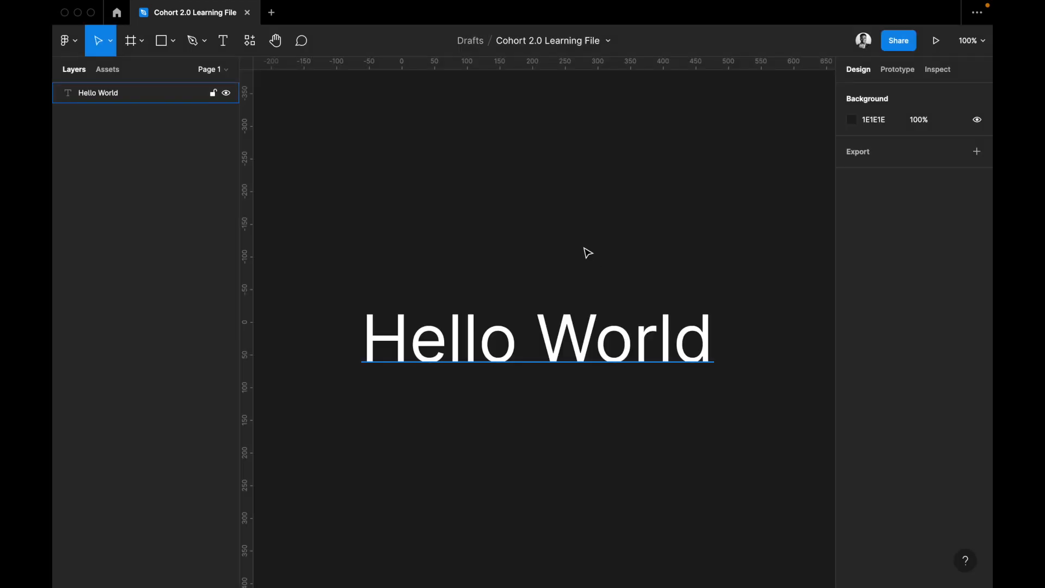
Make the "Hello World" text bold.
click(531, 341)
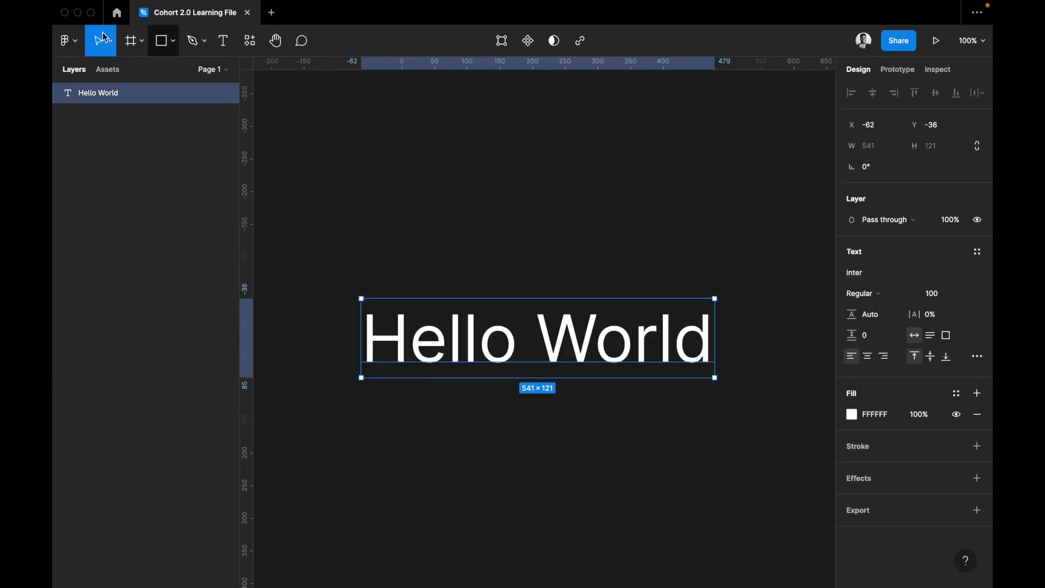
click(66, 40)
mouse_move(93, 162)
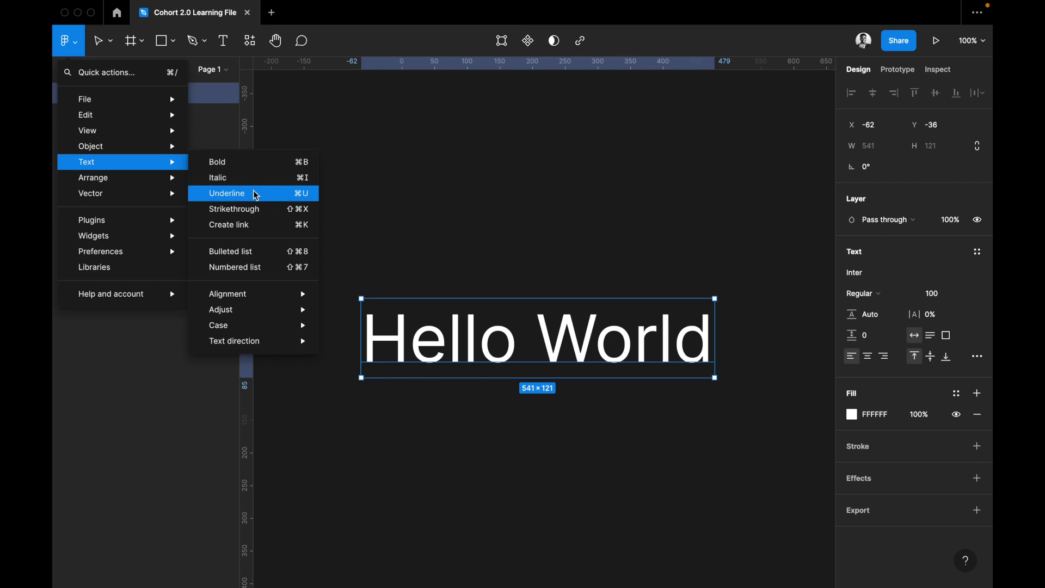
click(258, 164)
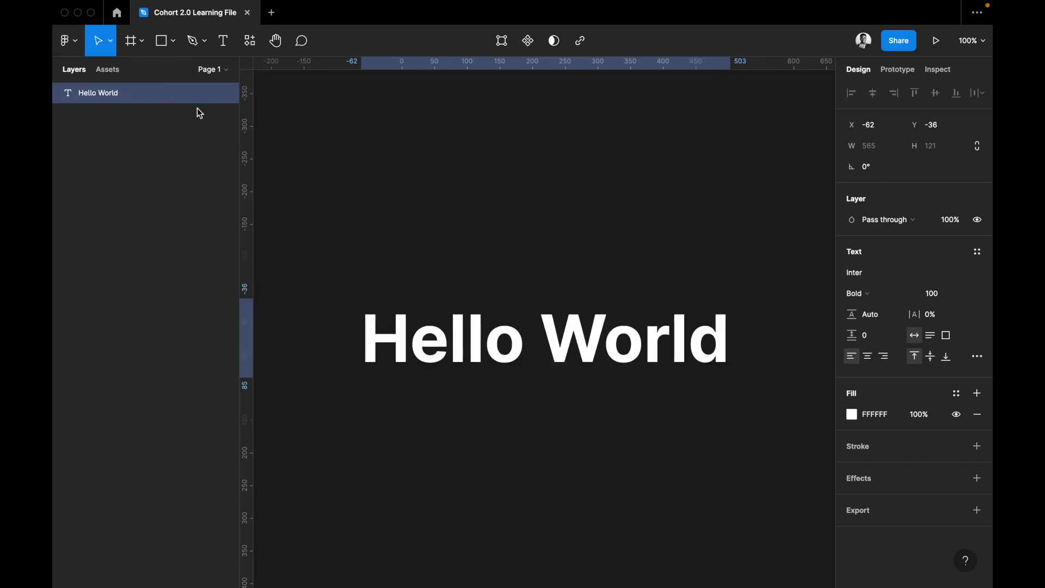
Apply italic and underline formatting to the bold "Hello World" text.
click(64, 40)
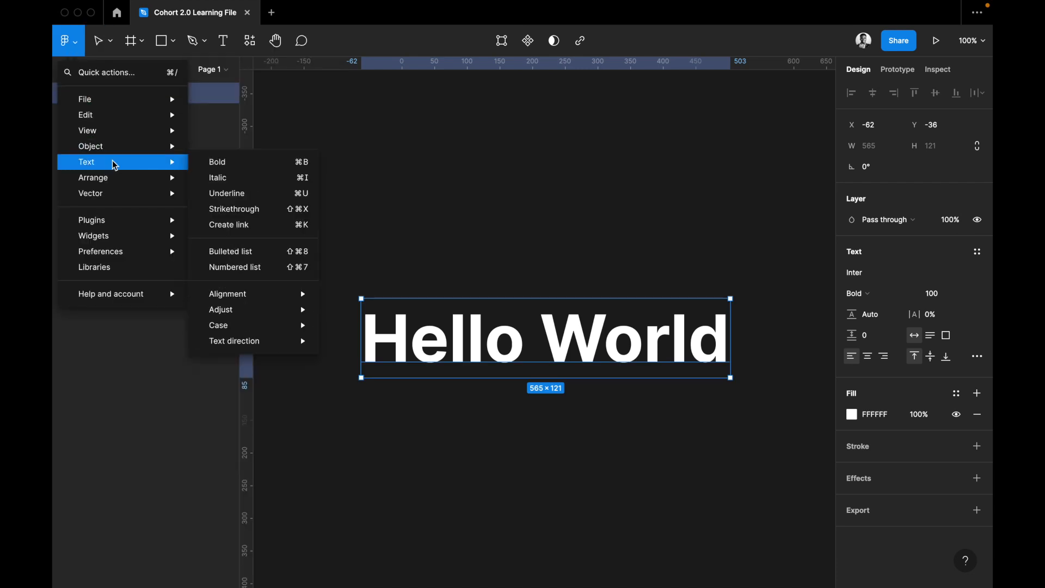
click(225, 176)
click(73, 43)
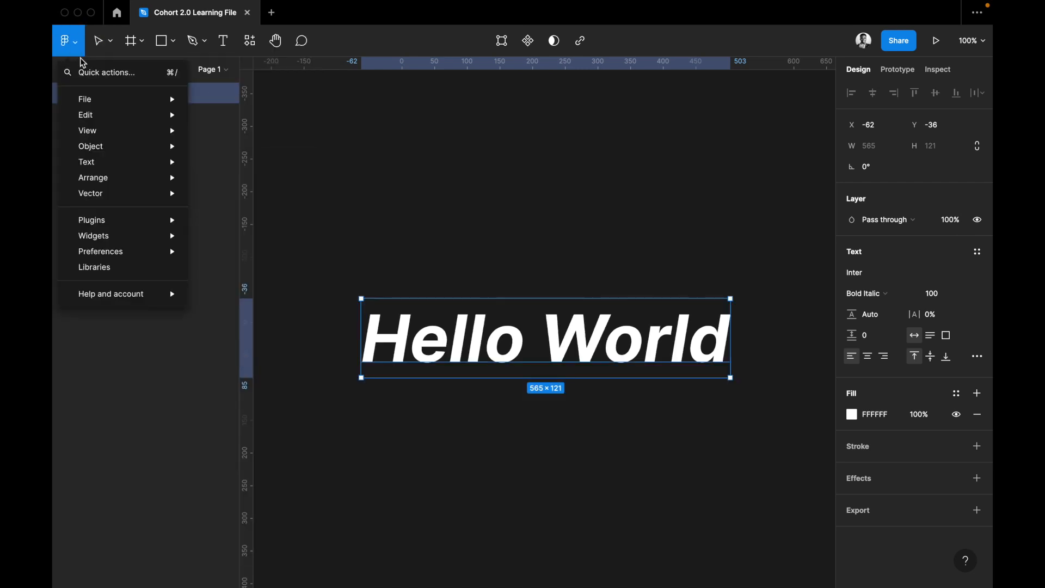
mouse_move(115, 165)
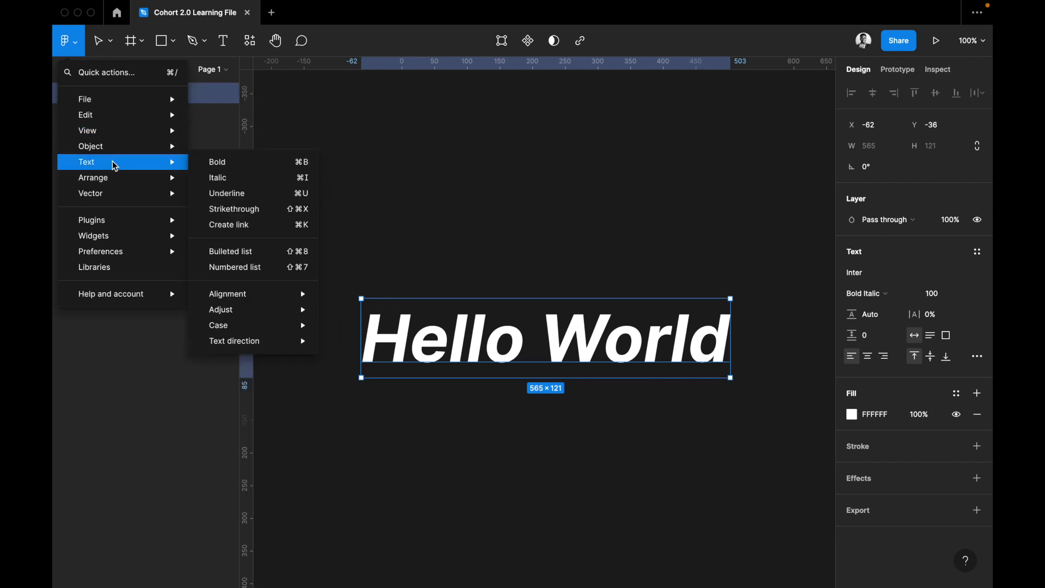
click(220, 193)
Turn the "Hello World" text into a bulleted list.
click(71, 47)
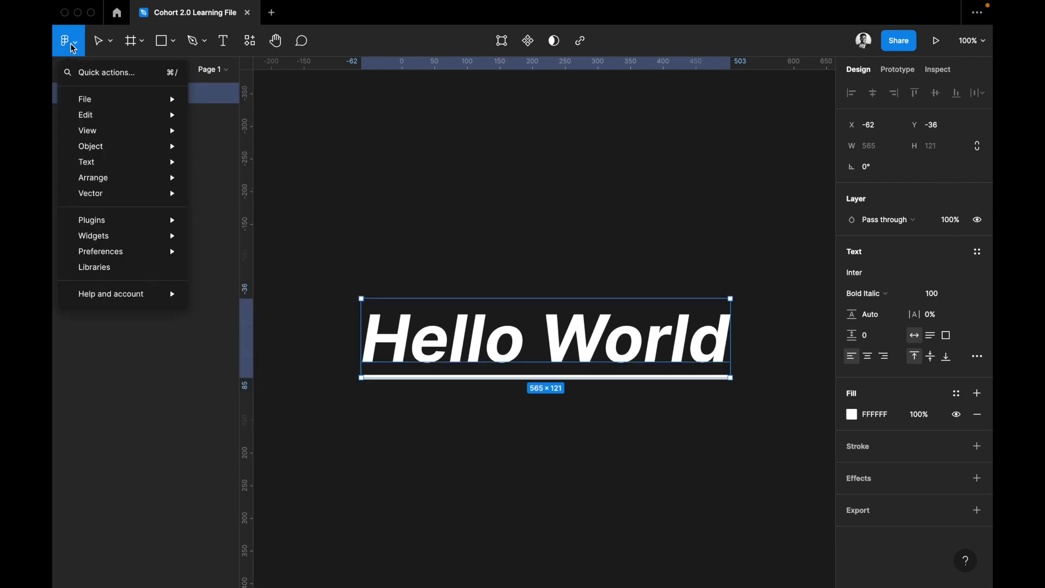
mouse_move(104, 162)
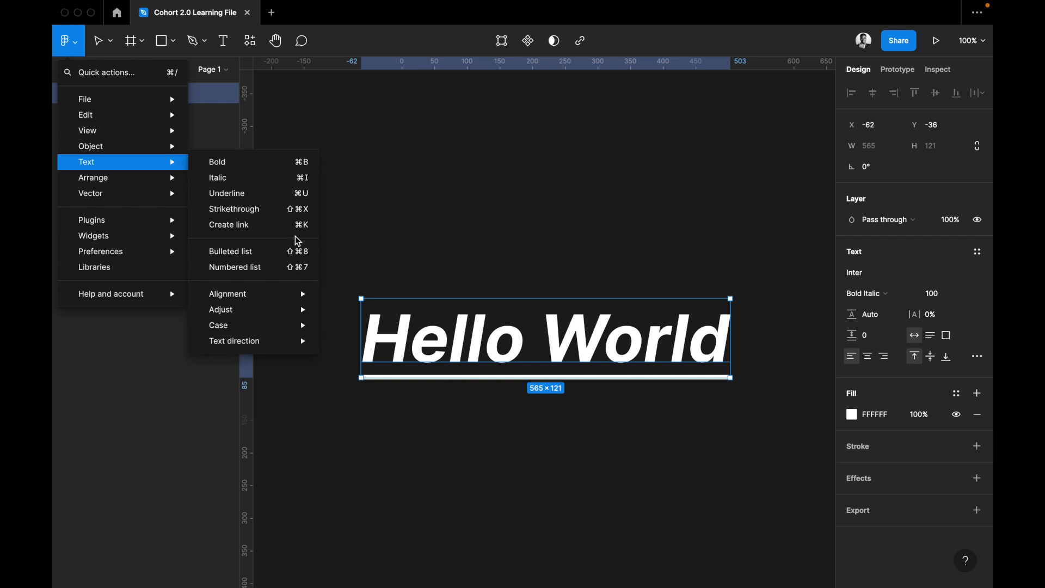
click(261, 253)
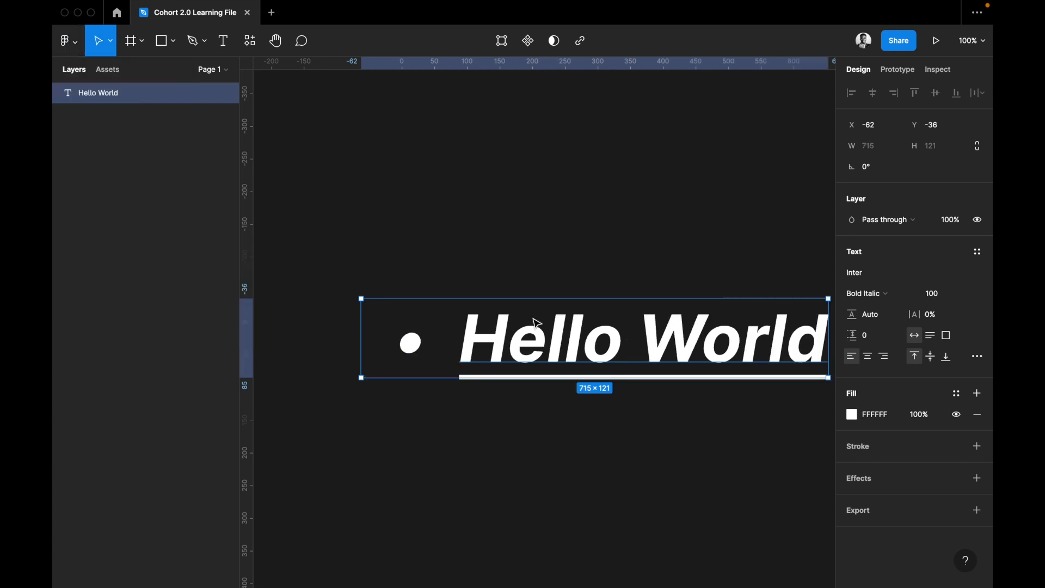
Add three bullets below "Hello World" reading "My name", "is" and the person's first name.
scroll(693, 341, right, 2)
double_click(693, 342)
key(Return)
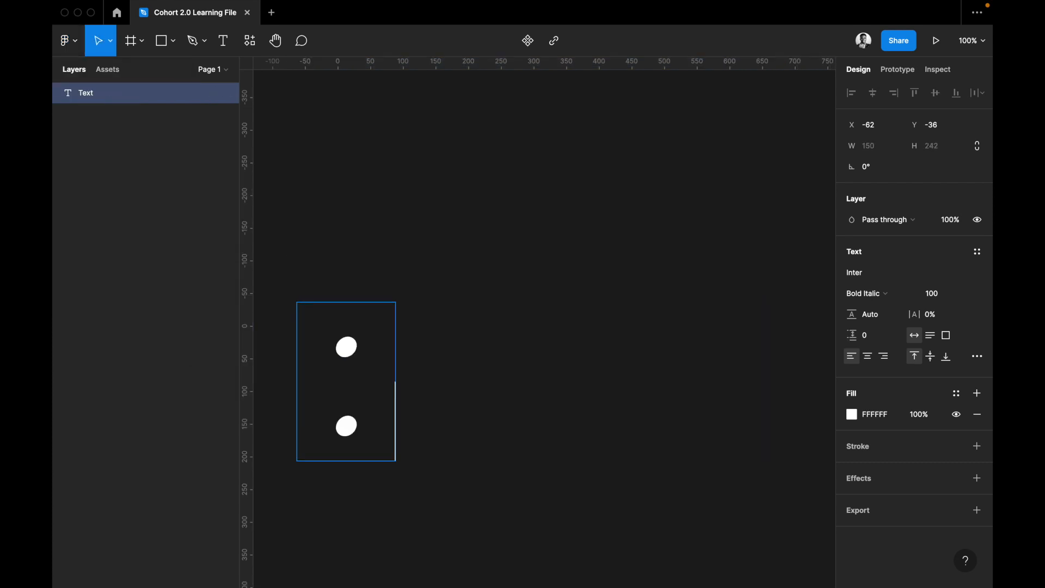
key(ctrl+z)
key(Right)
key(Return)
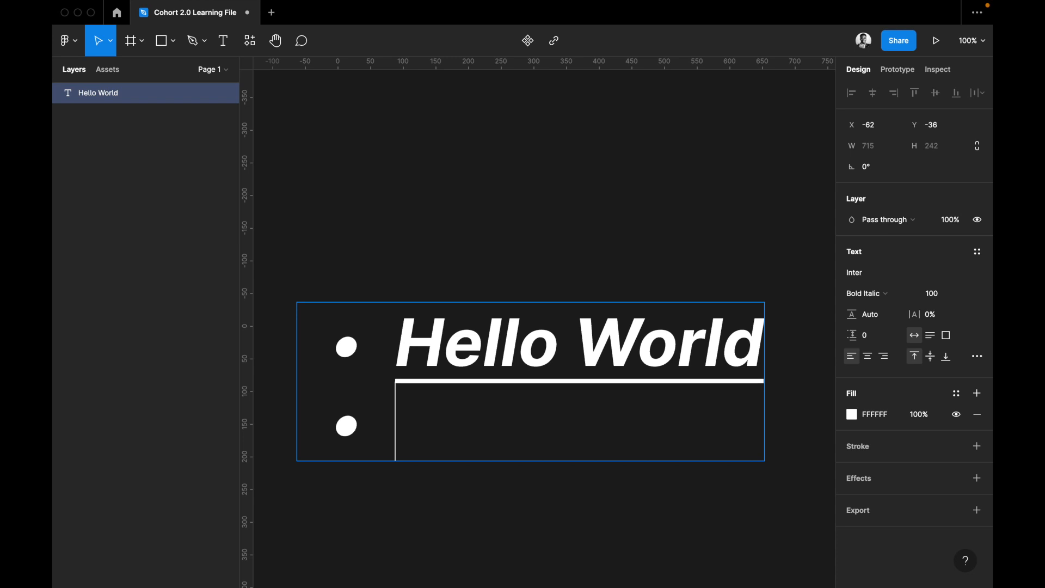
text(My name)
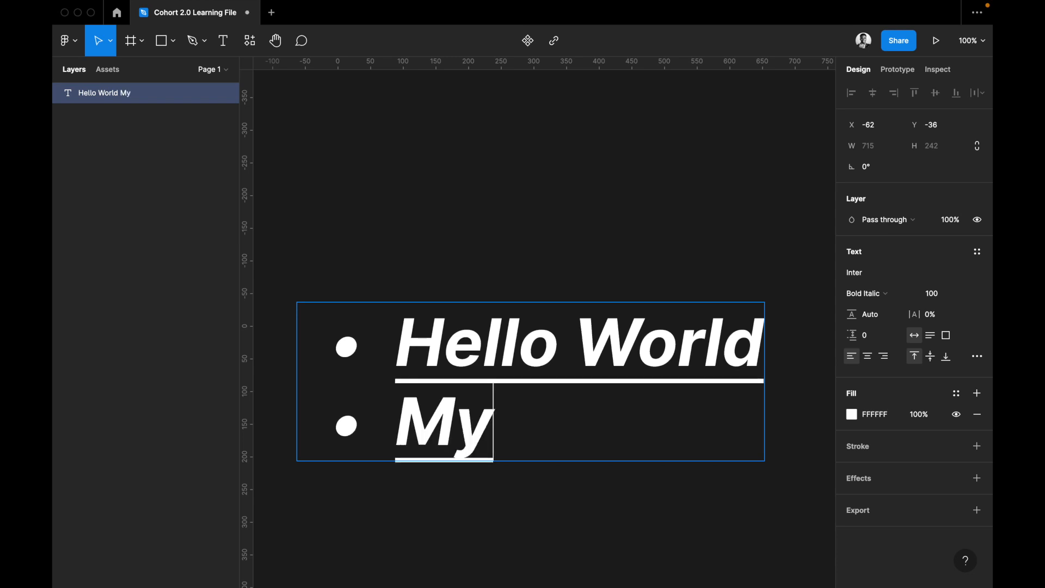
key(Return)
text(is)
key(Return)
text(Marvel)
key(BackSpace)
text(l)
scroll(708, 140, down, 3)
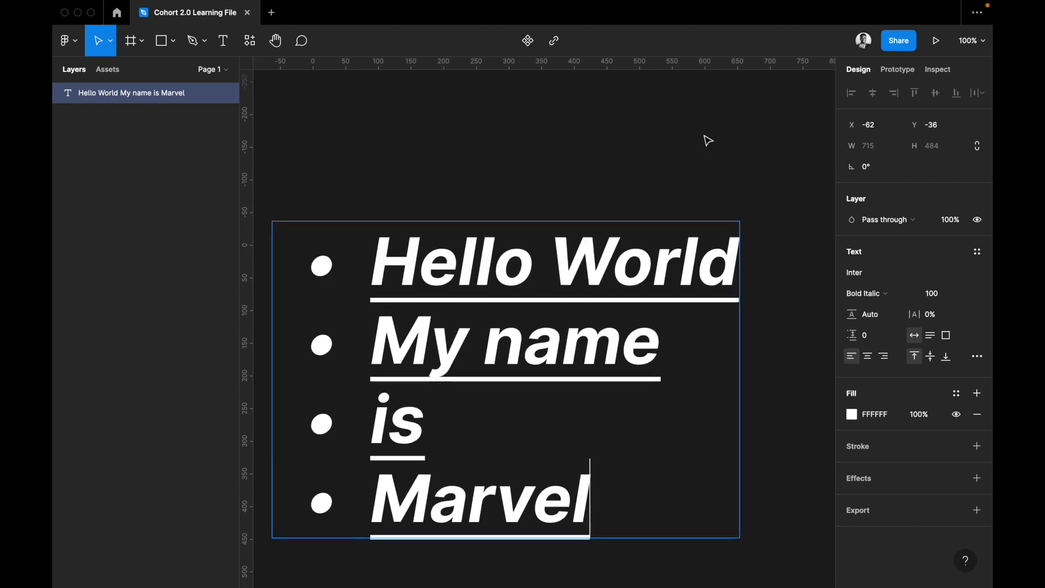
key(Escape)
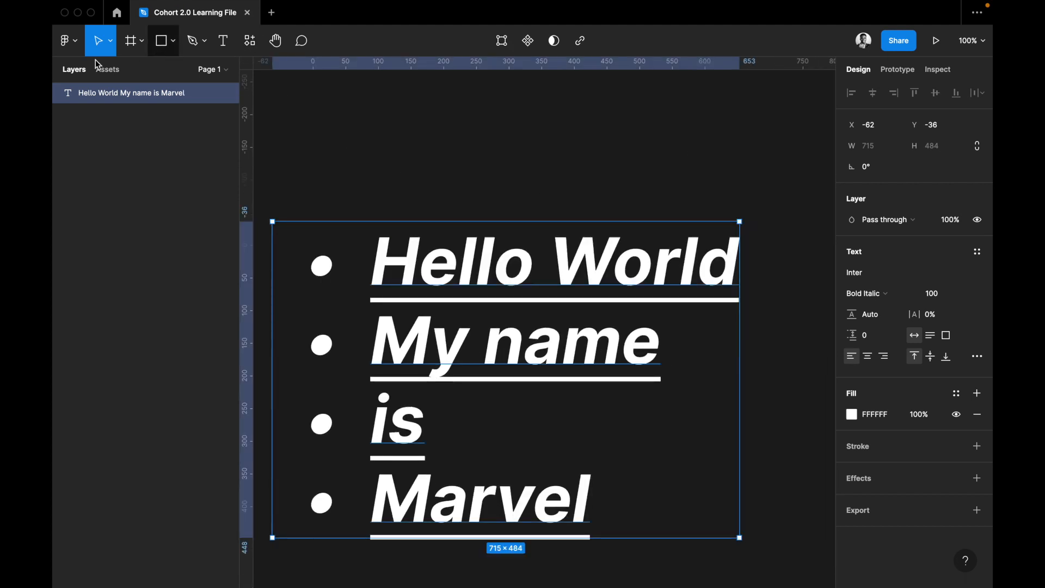
Review the text alignment and case options, and set the bulleted text's direction to right to left.
click(68, 41)
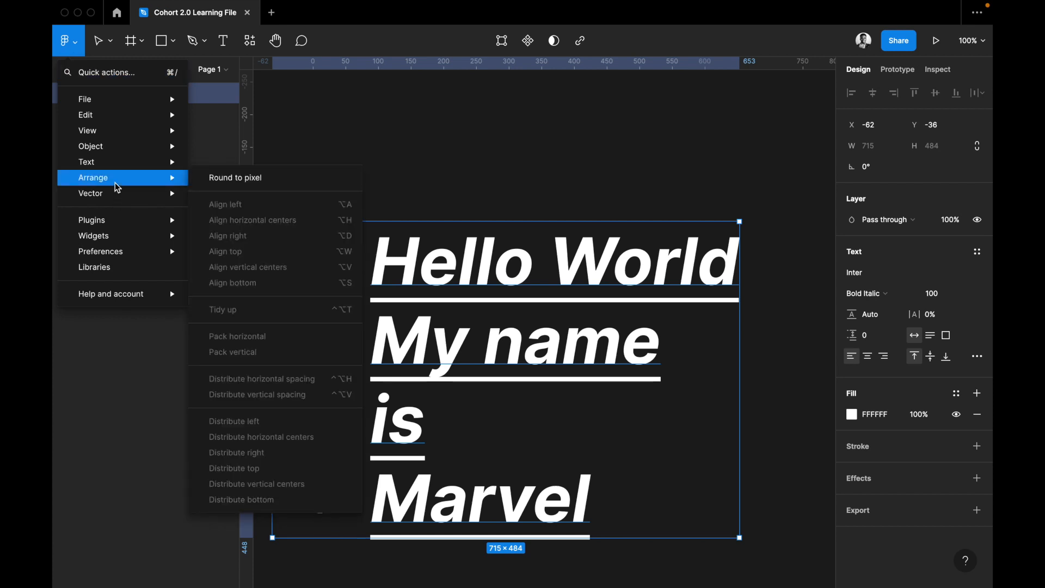
mouse_move(248, 297)
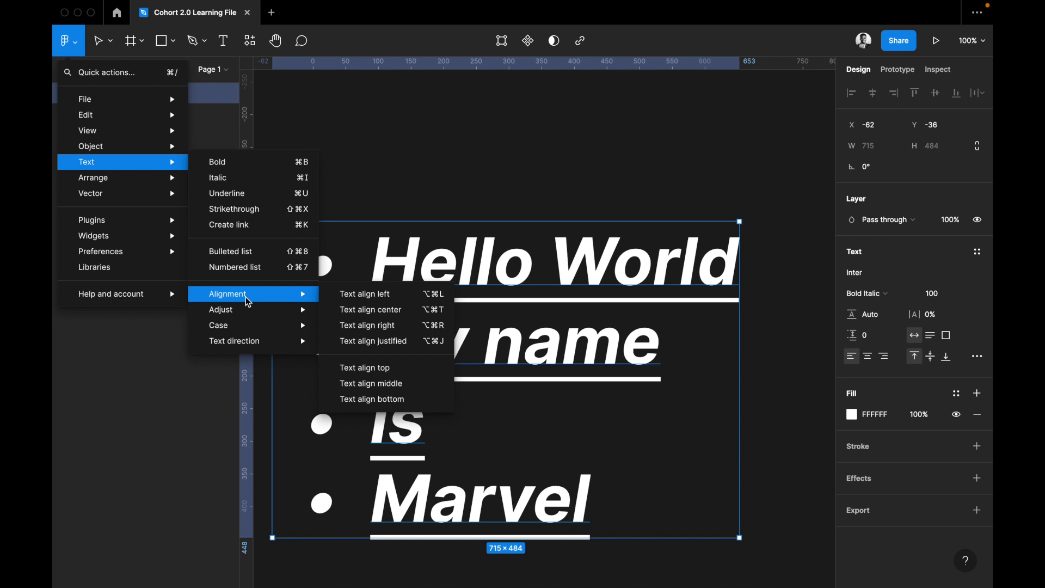
mouse_move(297, 315)
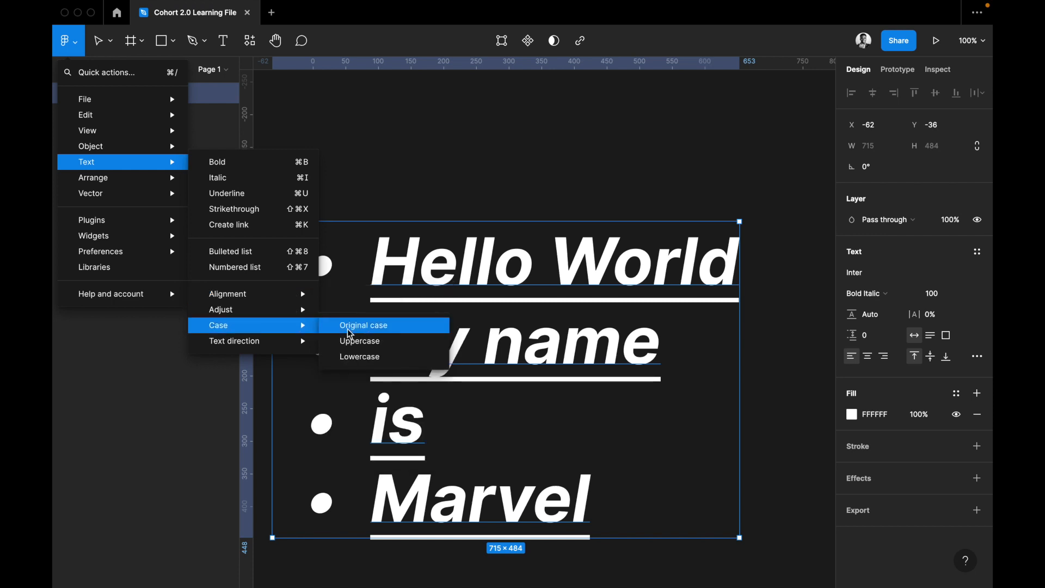
mouse_move(275, 347)
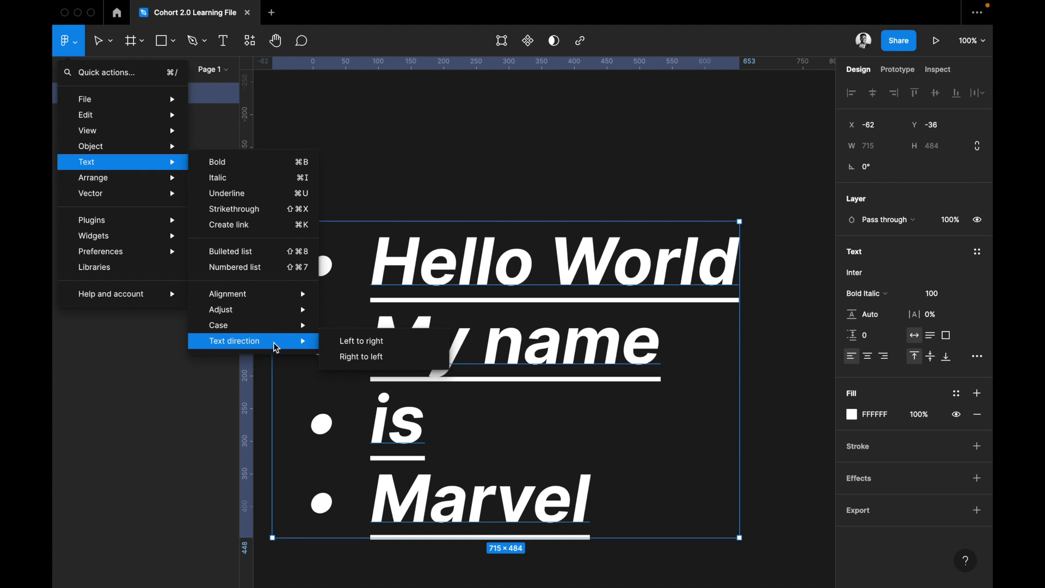
click(354, 361)
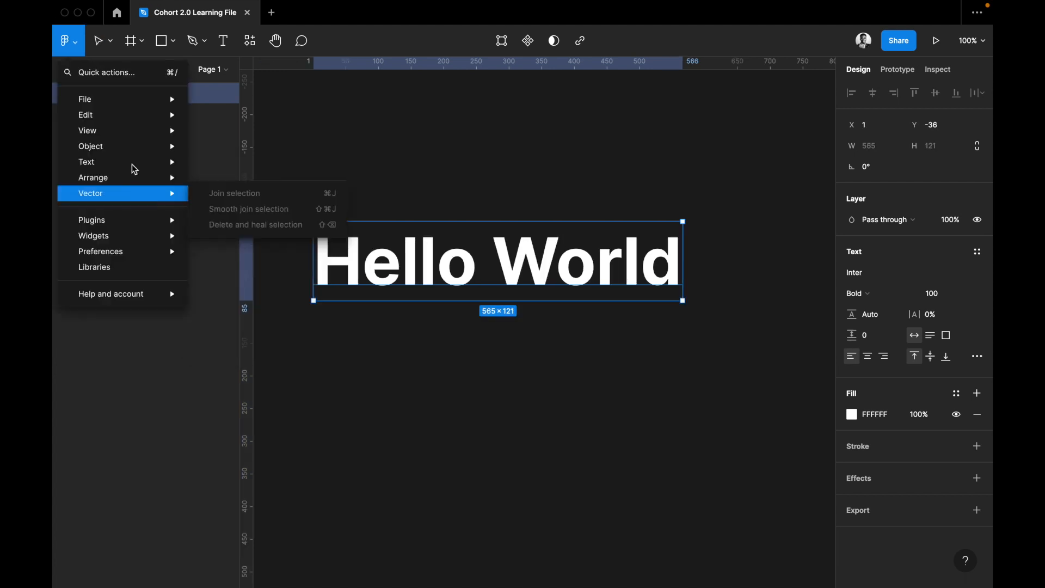
Duplicate the "Hello World" text, placing the copy below the original at X 103, Y 96.
mouse_move(129, 181)
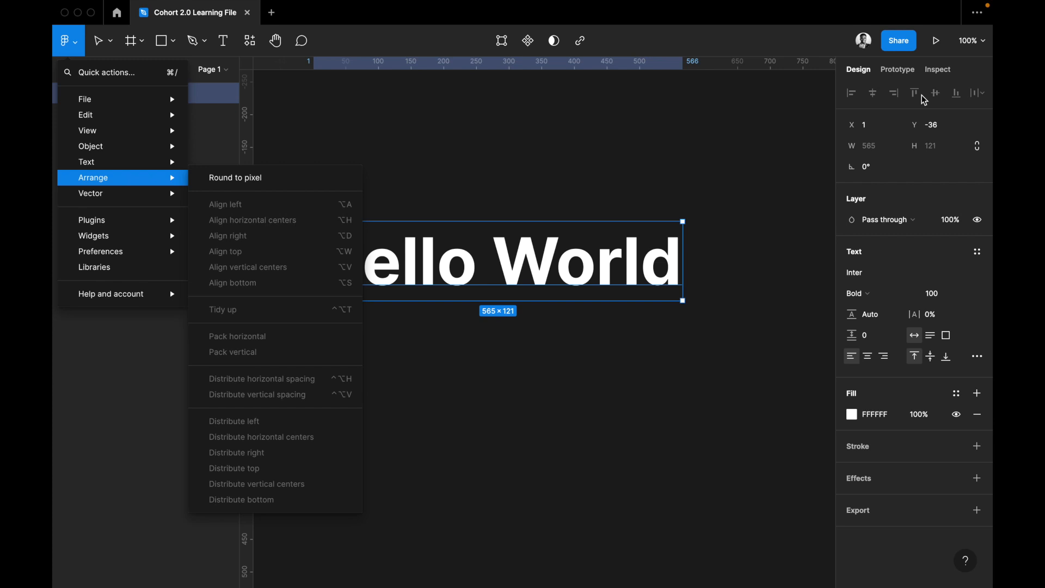
click(680, 421)
click(630, 342)
click(608, 279)
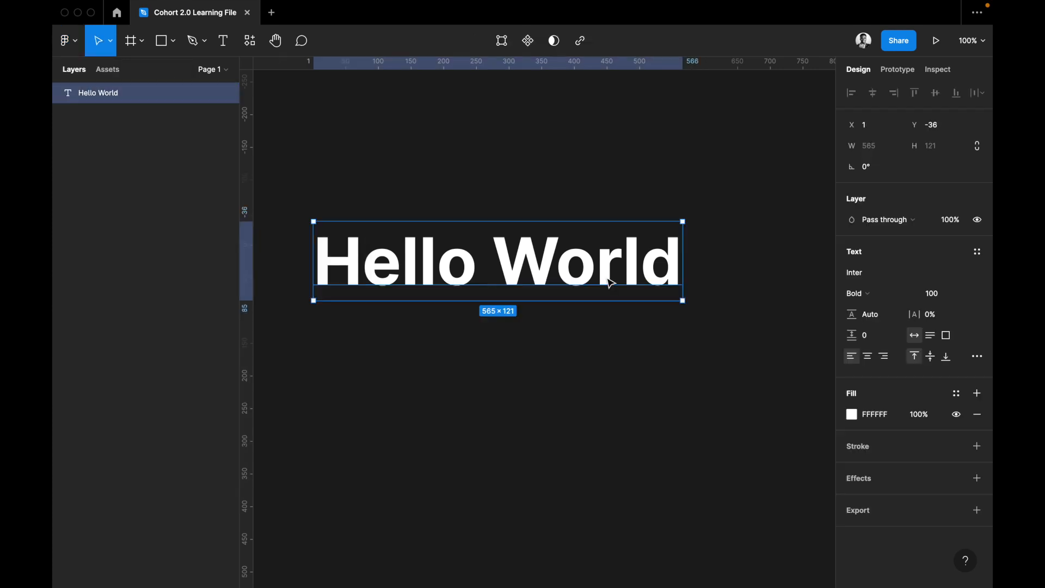
key(super+d)
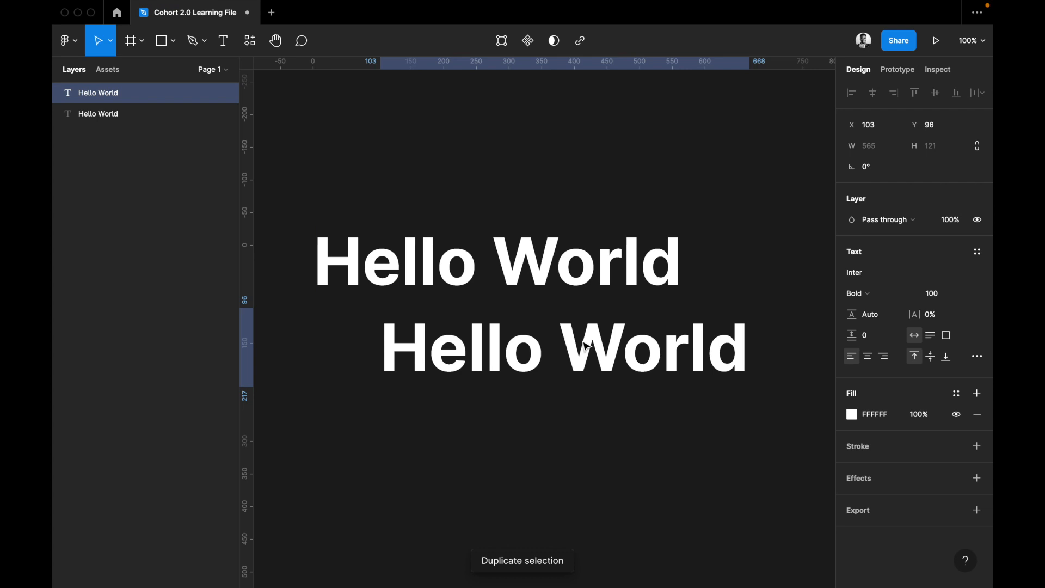
Replace the duplicated text's content with "I am" followed by a short first name.
double_click(587, 346)
text(I am a)
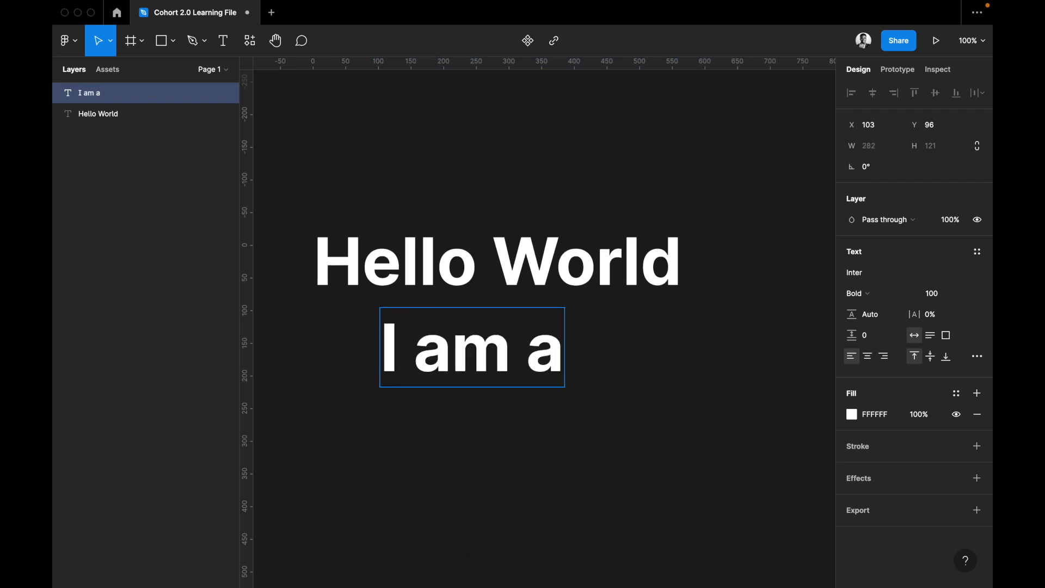
key(BackSpace)
text(marv)
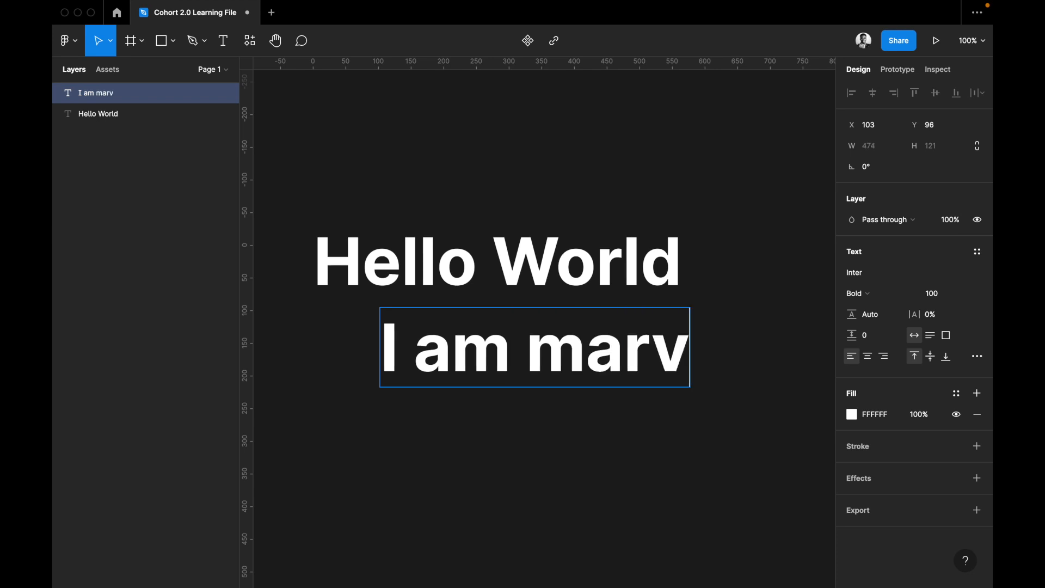
Select both text layers and align their left edges, checking the alignment with an undo and redo.
shift+click(623, 270)
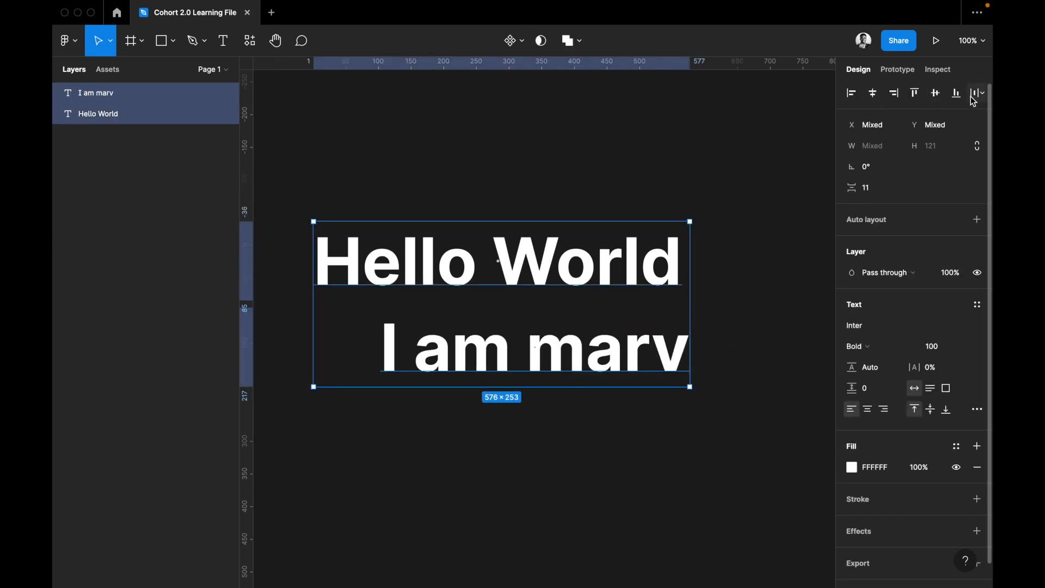
click(69, 40)
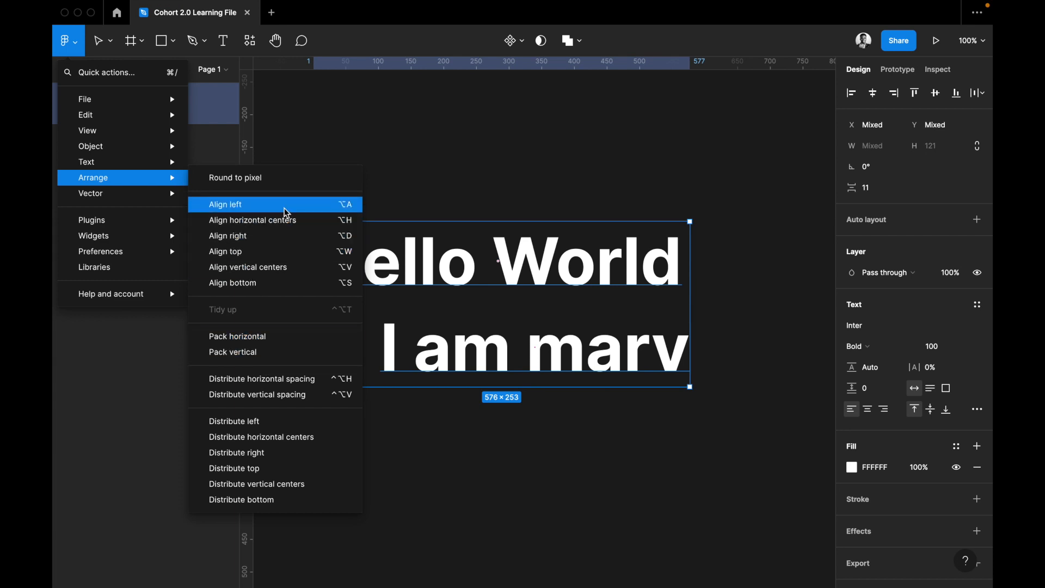
key(alt+a)
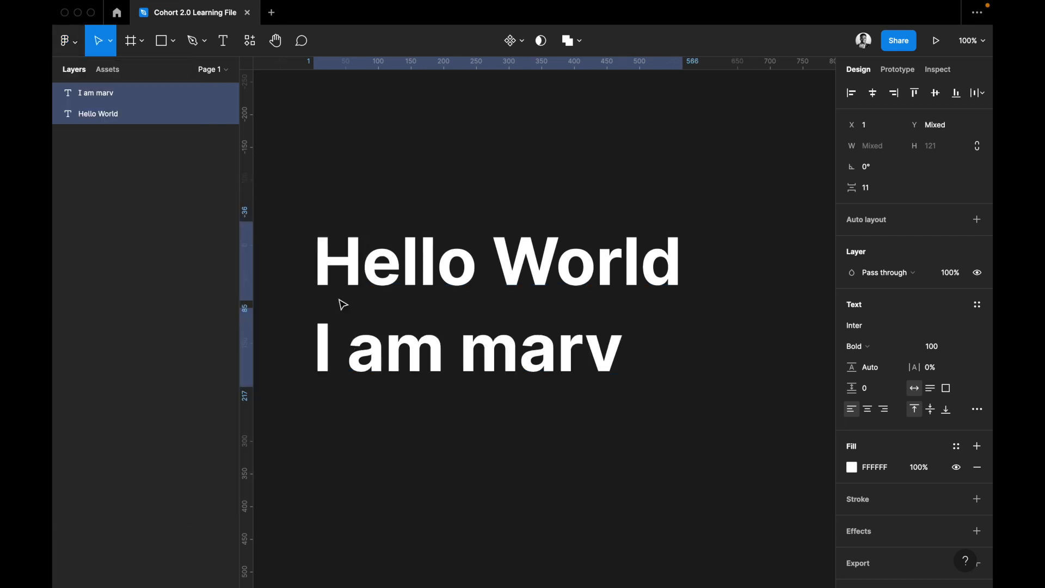
key(super+z)
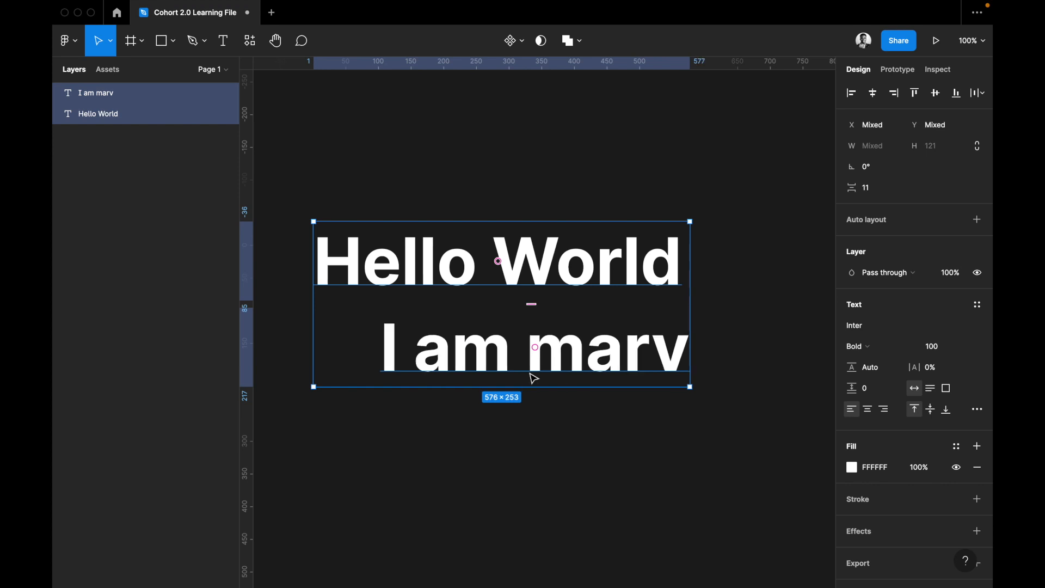
key(super+shift+z)
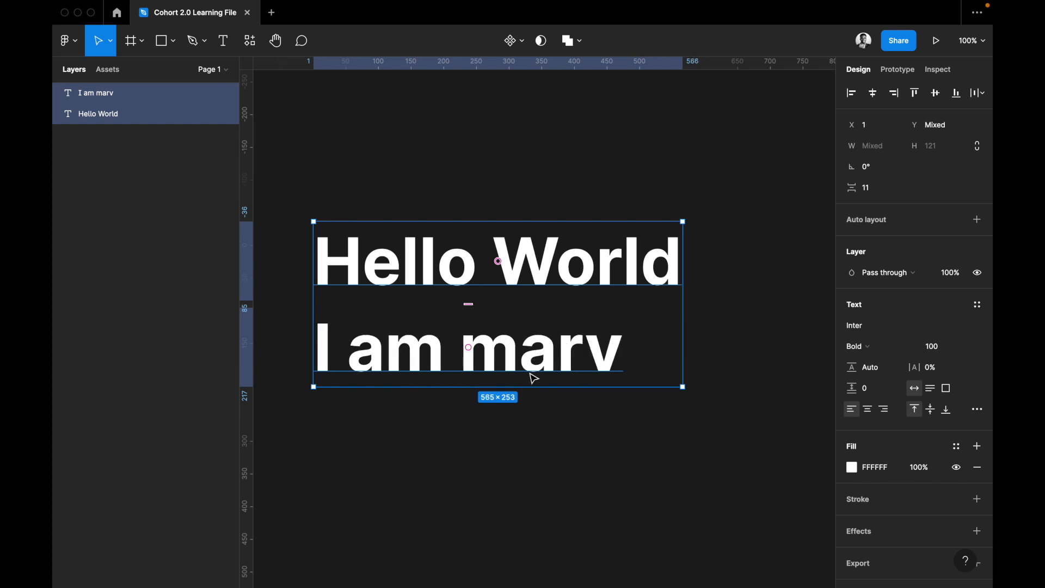
Try aligning the two text layers by their horizontal centers, right edges and top edges, and undo these alignments.
click(80, 48)
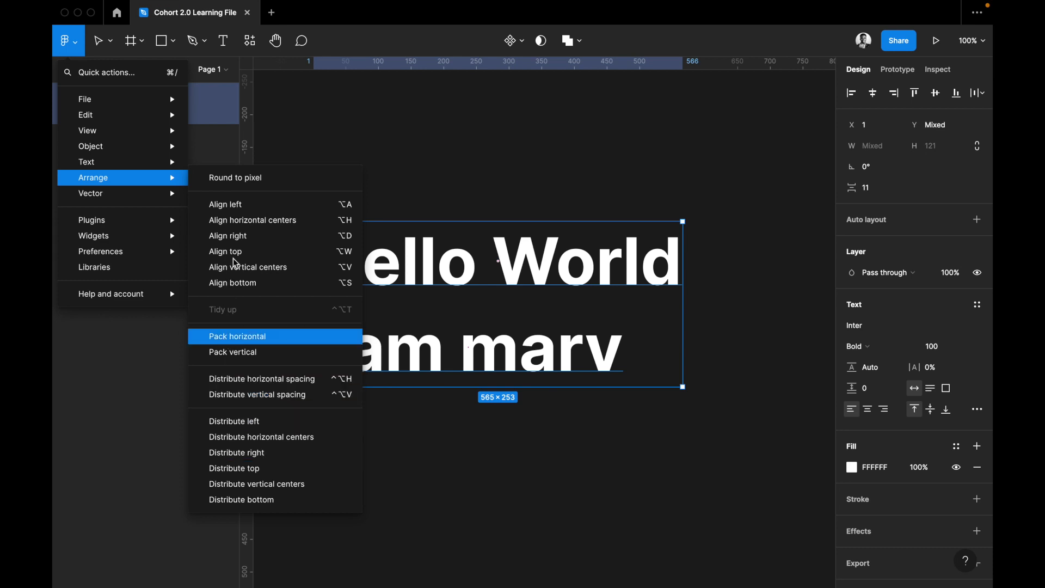
click(874, 97)
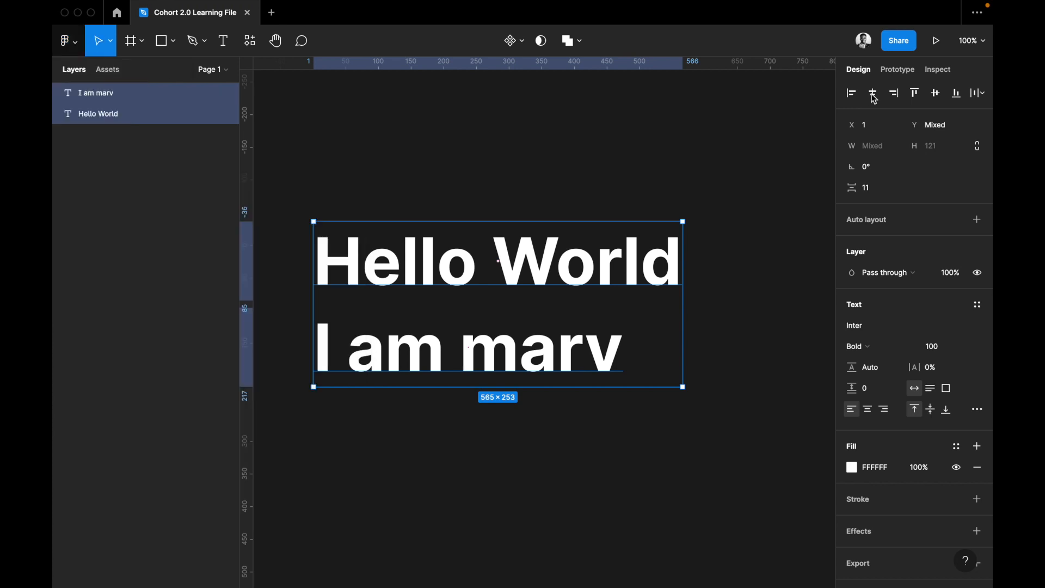
click(874, 94)
click(894, 93)
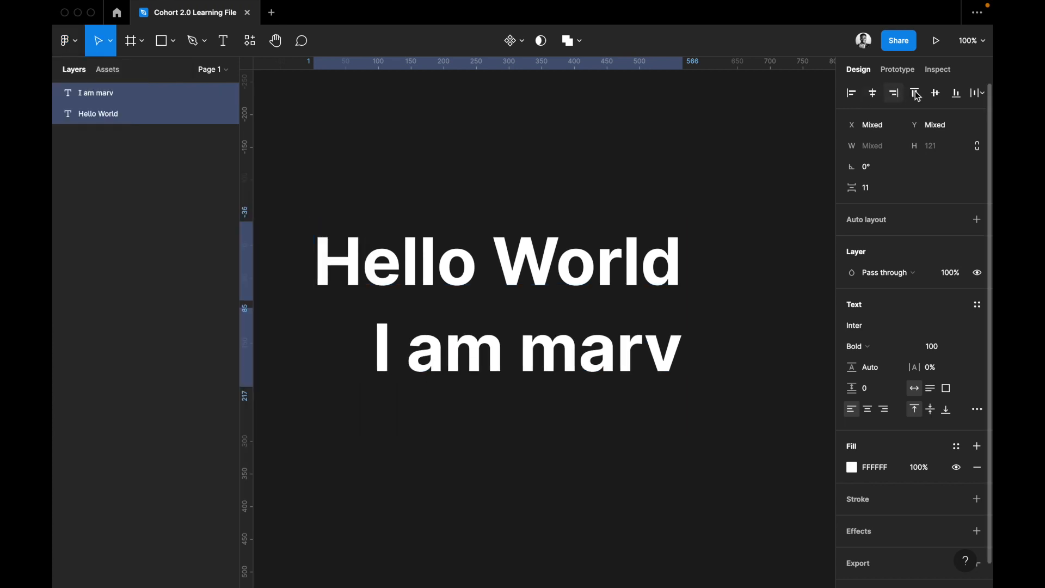
click(917, 93)
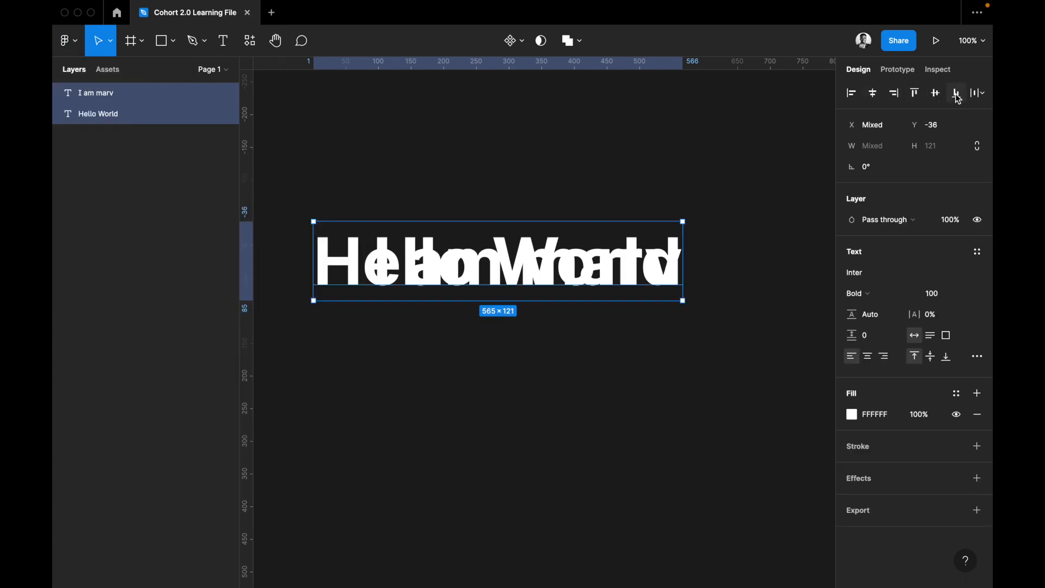
click(980, 96)
click(980, 97)
key(super+z)
key(super+z)
key(super+z)
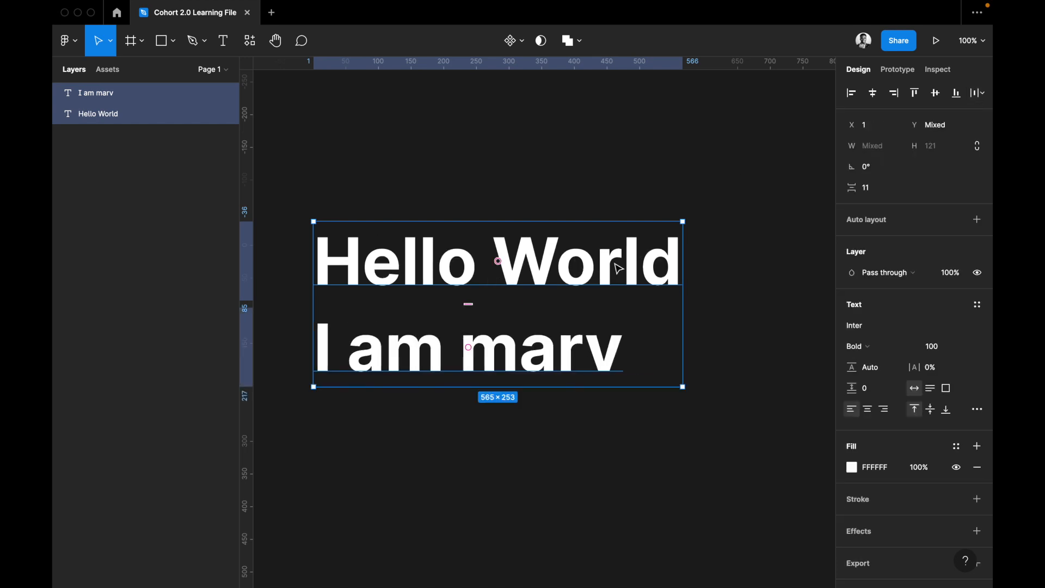
Examine the Vector commands and the recently used and installed plugin options with nothing selected.
click(68, 42)
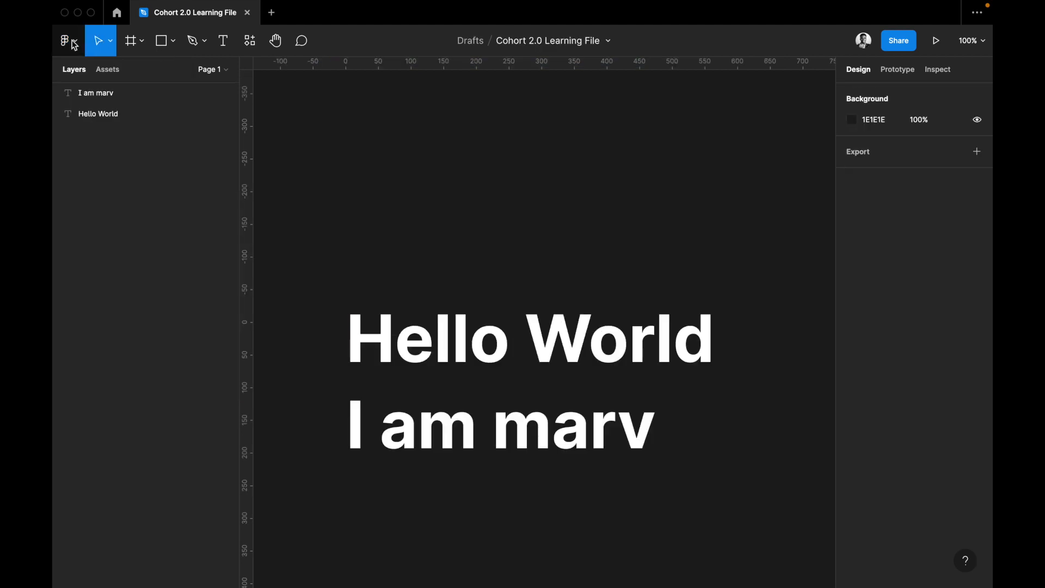
click(75, 44)
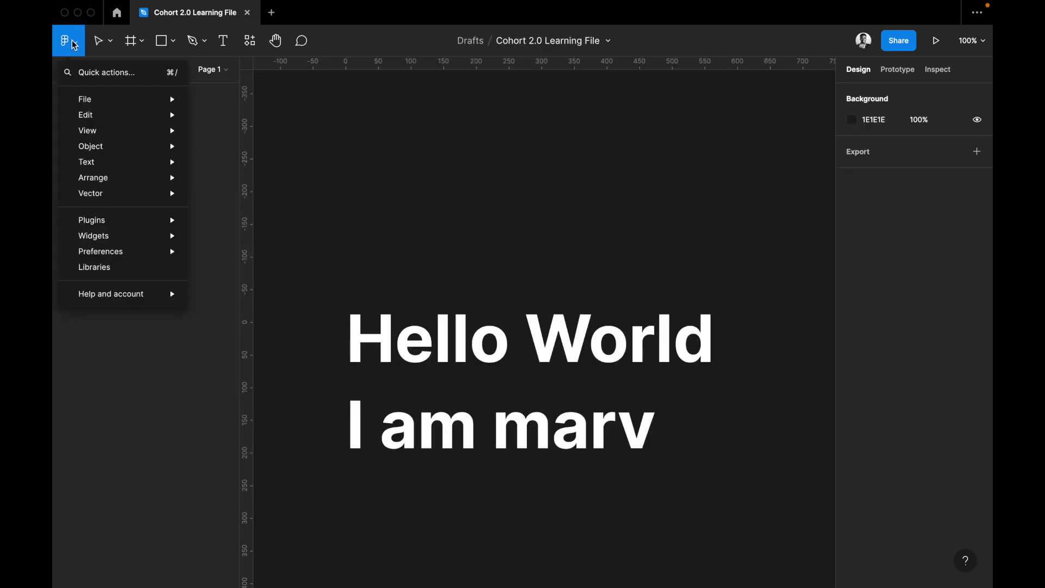
mouse_move(101, 204)
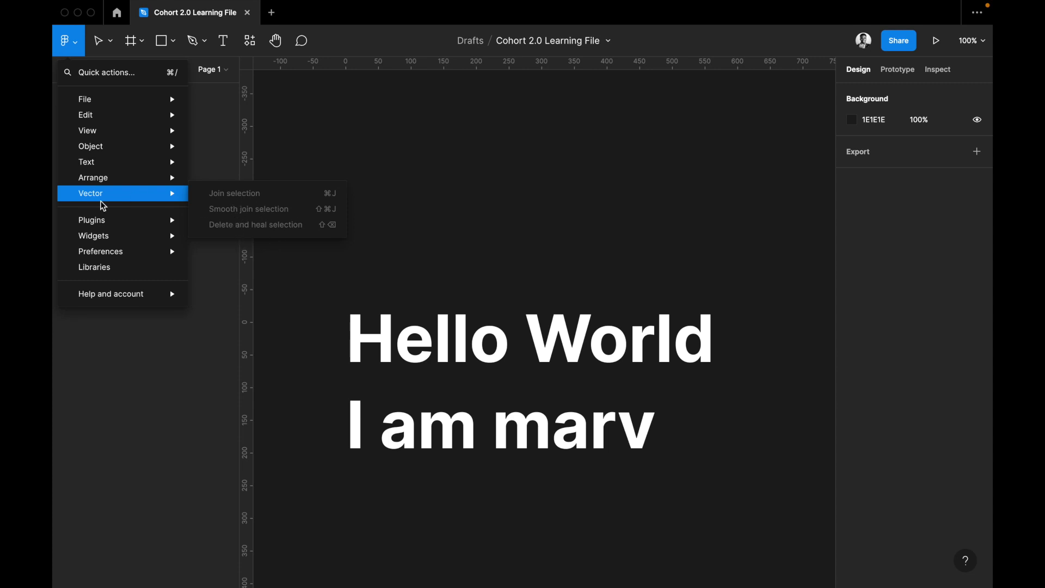
mouse_move(101, 184)
mouse_move(169, 232)
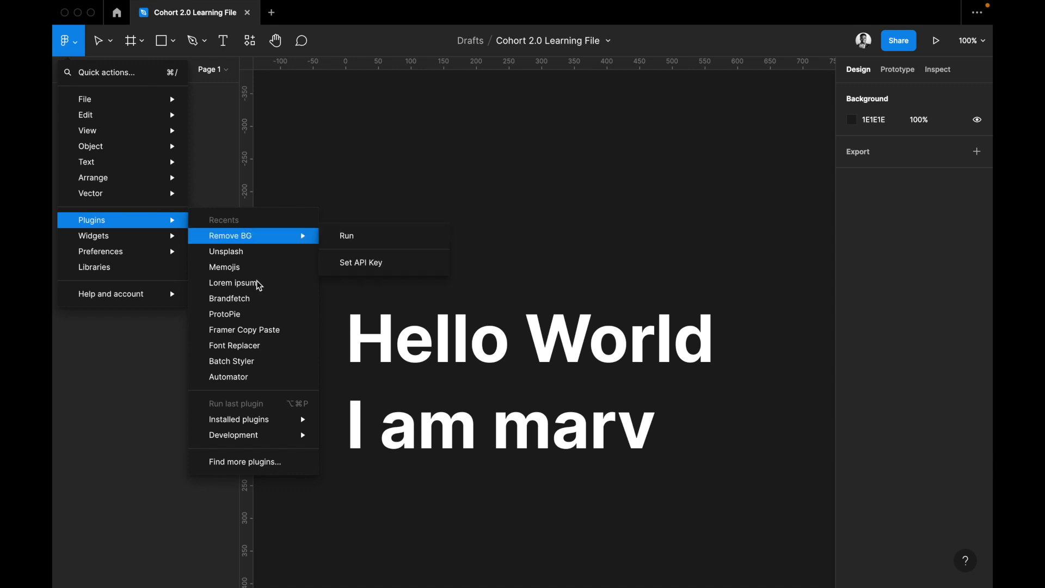
mouse_move(255, 420)
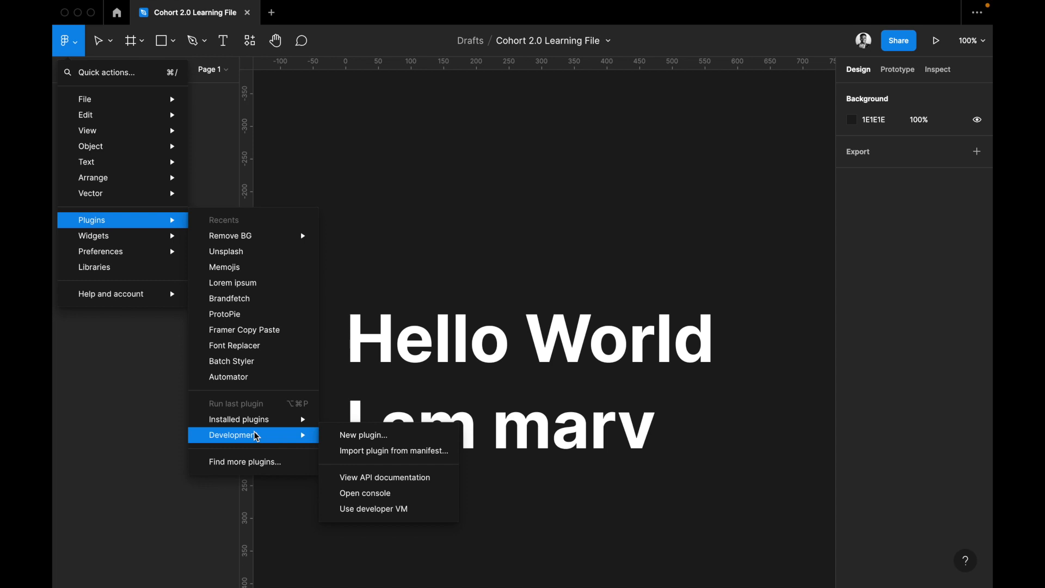
Browse the recent and community plugins and widgets, and check the available components.
click(258, 463)
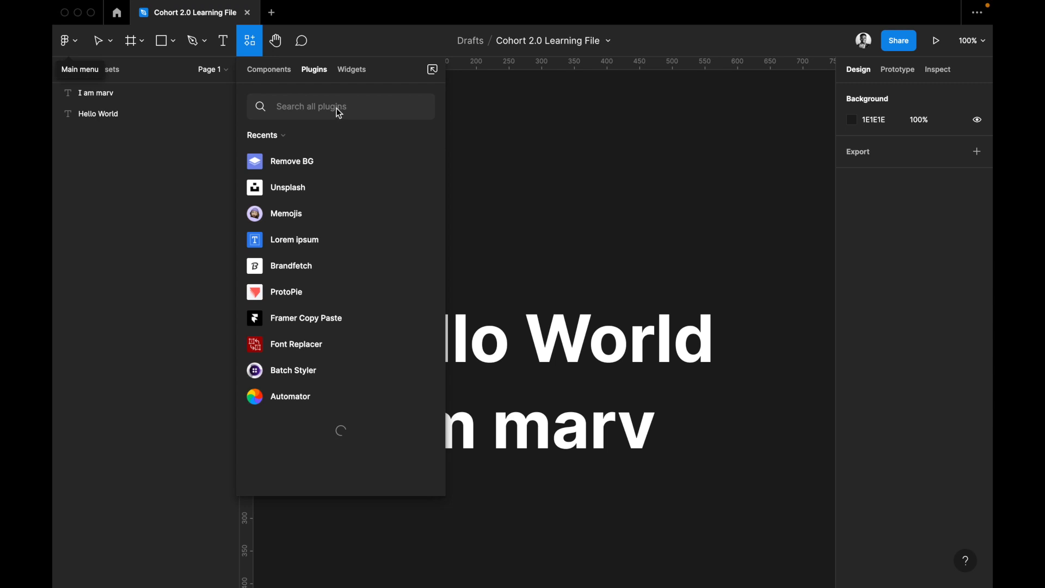
scroll(305, 409, down, 3)
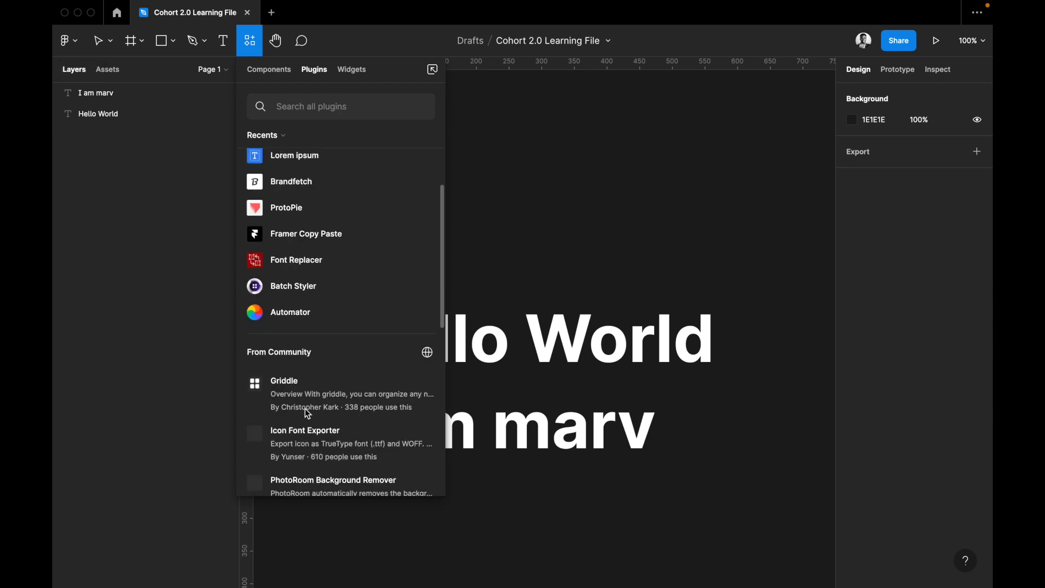
scroll(312, 359, up, 3)
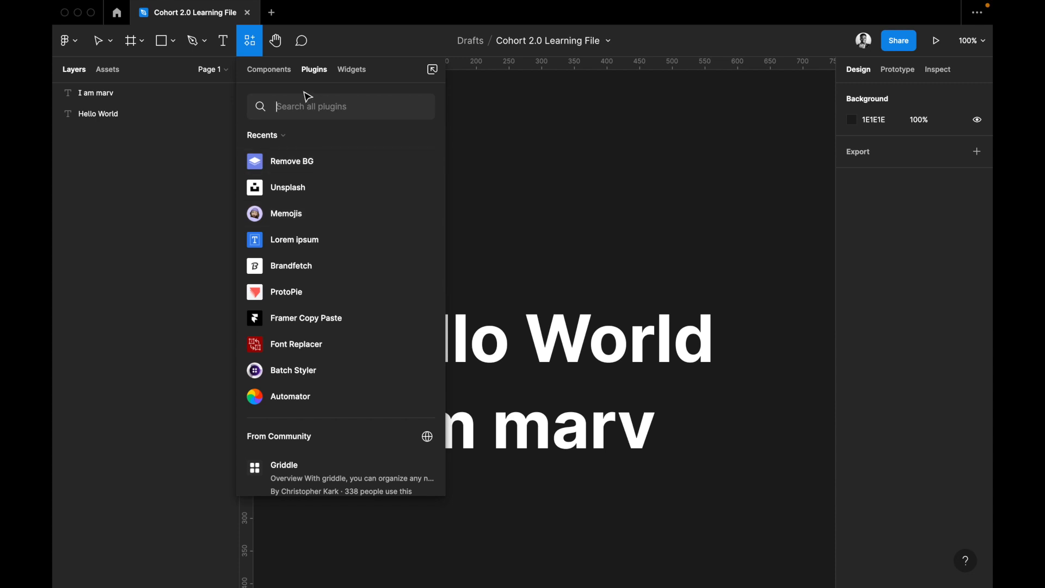
click(358, 72)
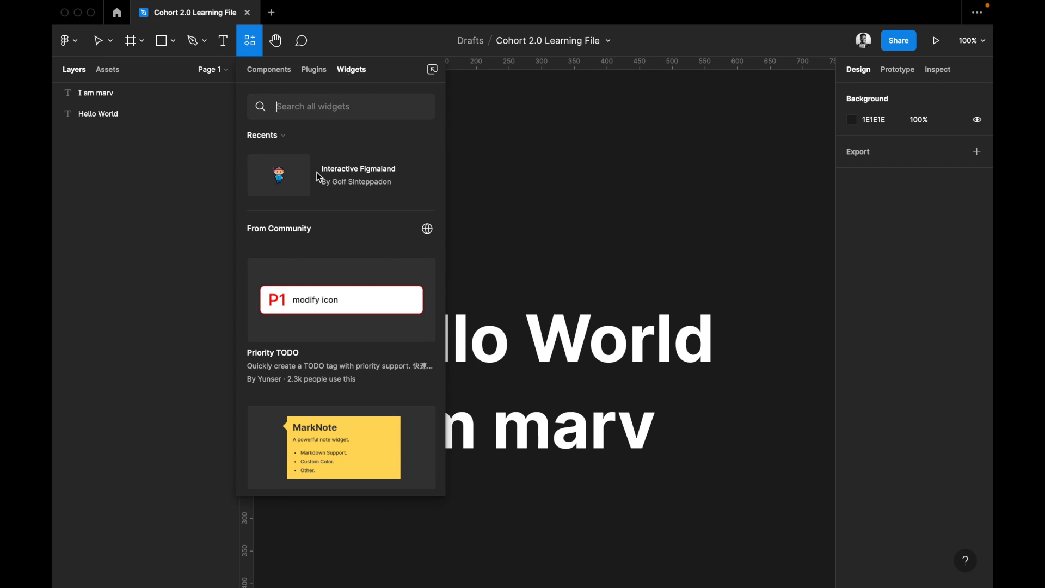
scroll(316, 172, down, 5)
scroll(315, 166, up, 4)
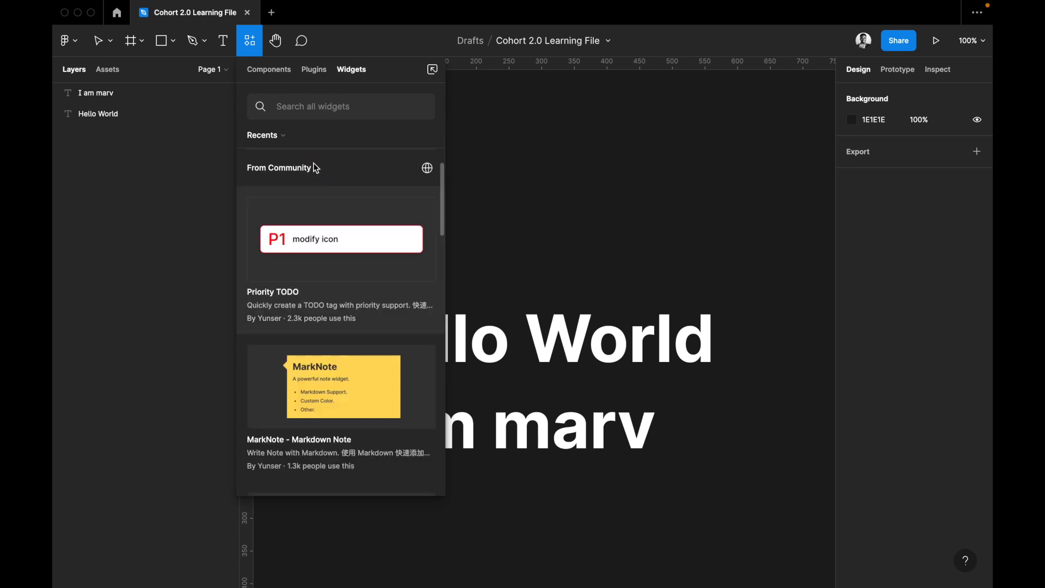
click(278, 70)
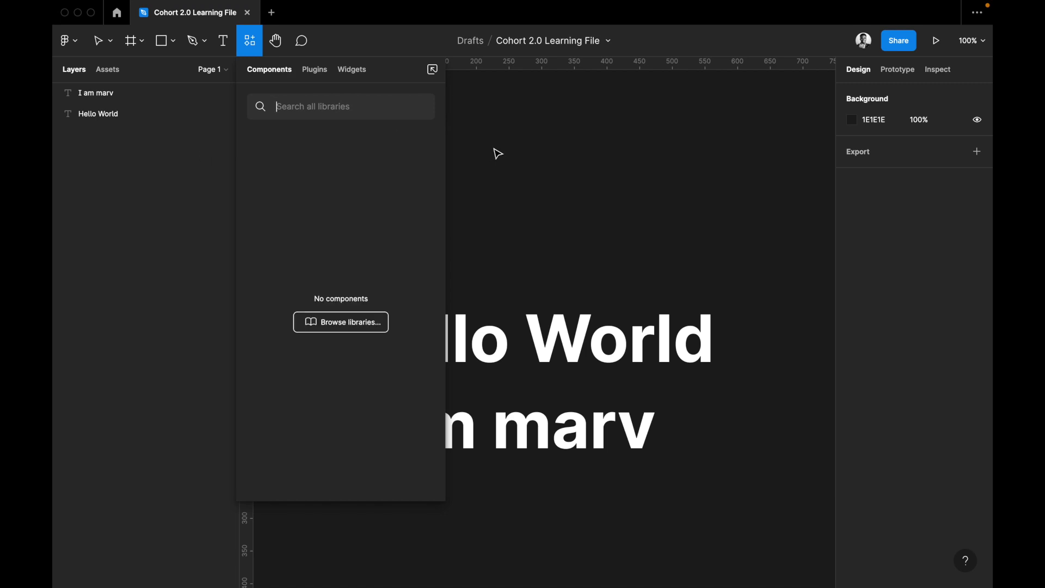
key(Escape)
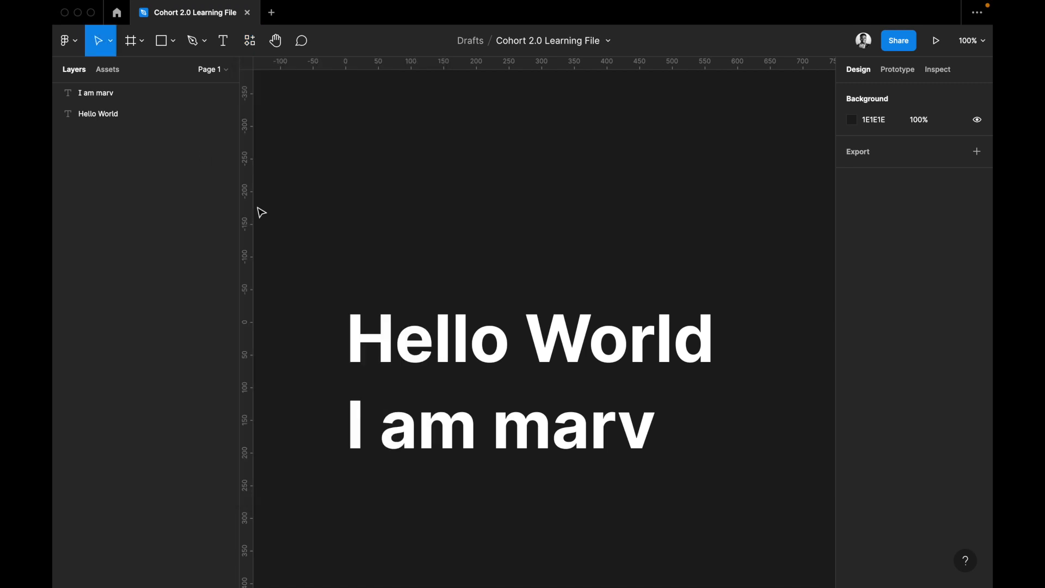
Review the editor preferences, including the snapping, layer highlighting, zoom and theme options.
click(66, 40)
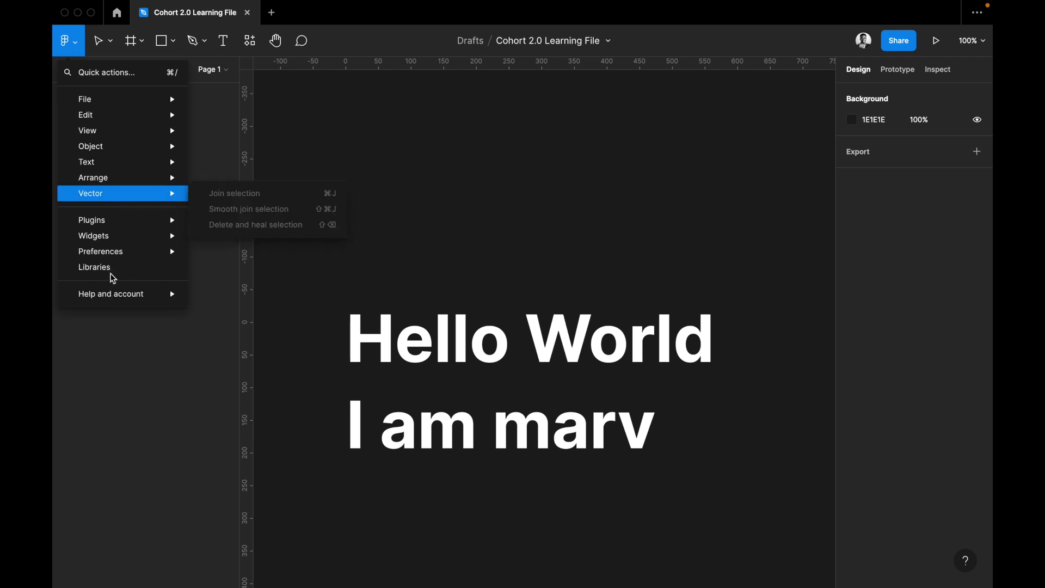
mouse_move(114, 259)
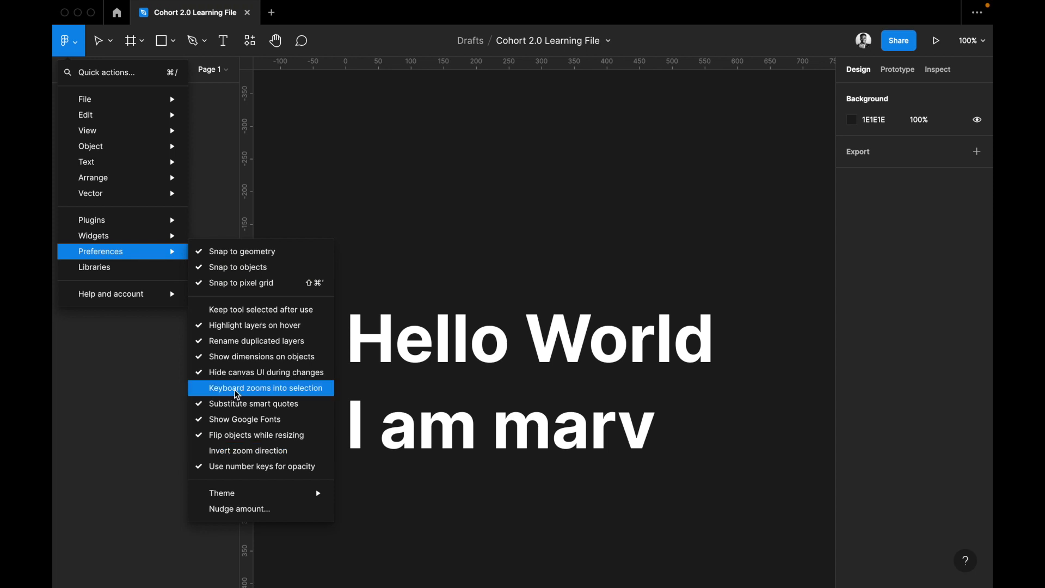
mouse_move(255, 499)
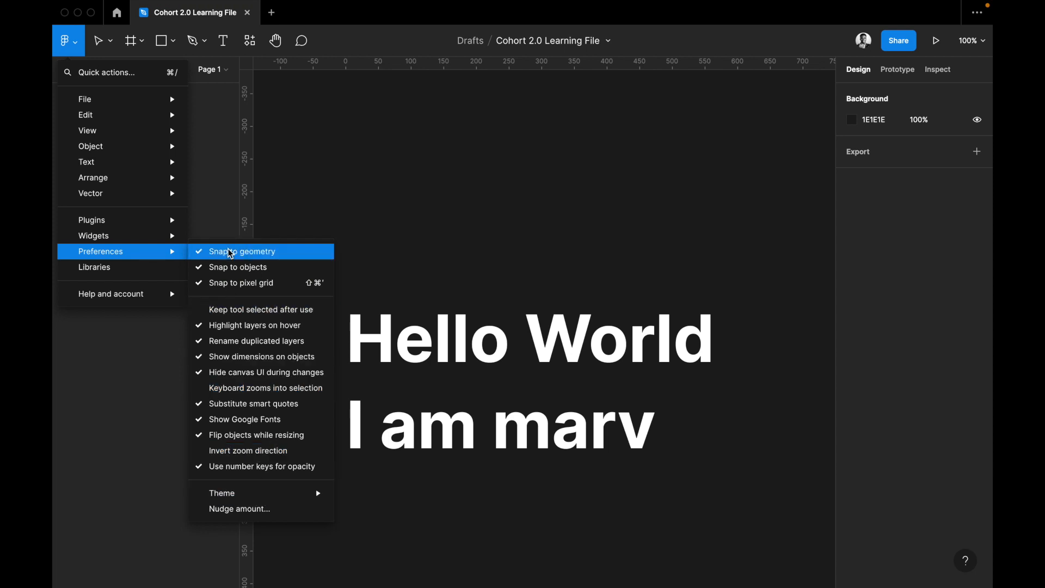
Browse the team libraries available to the file and inspect the styles in the first team library.
click(119, 271)
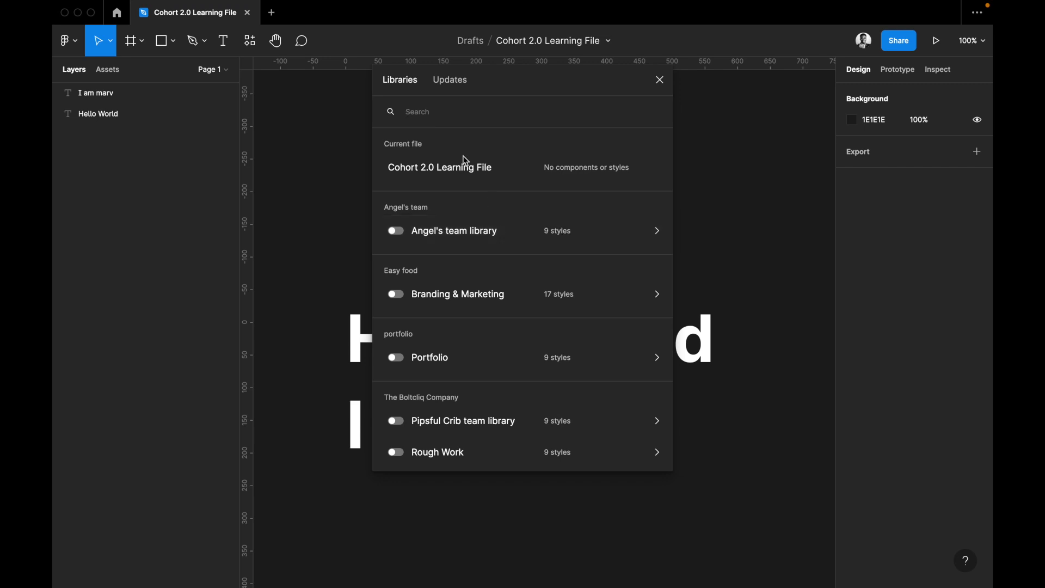
scroll(440, 175, down, 3)
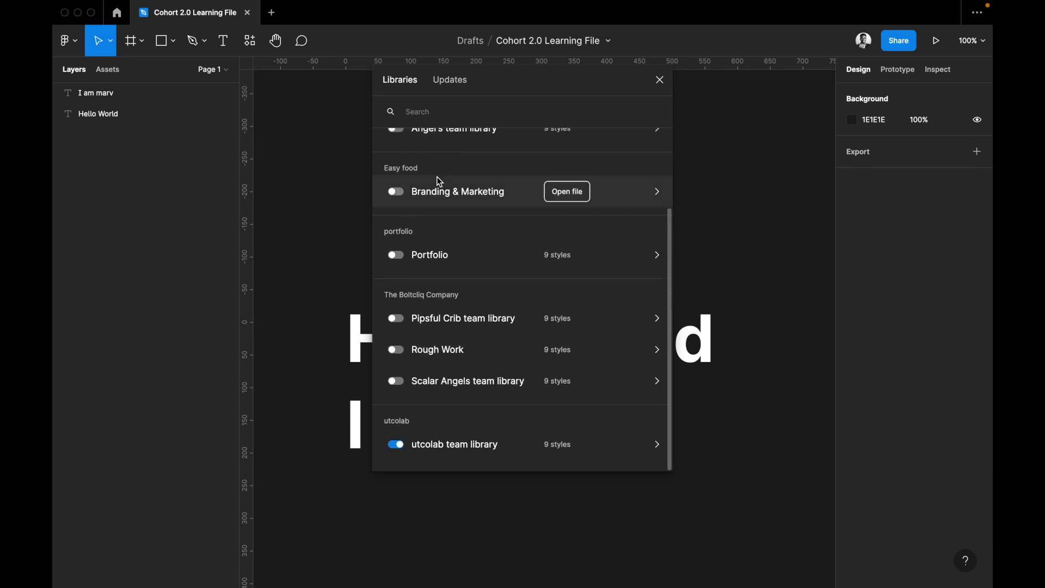
scroll(439, 180, up, 1)
scroll(439, 179, down, 2)
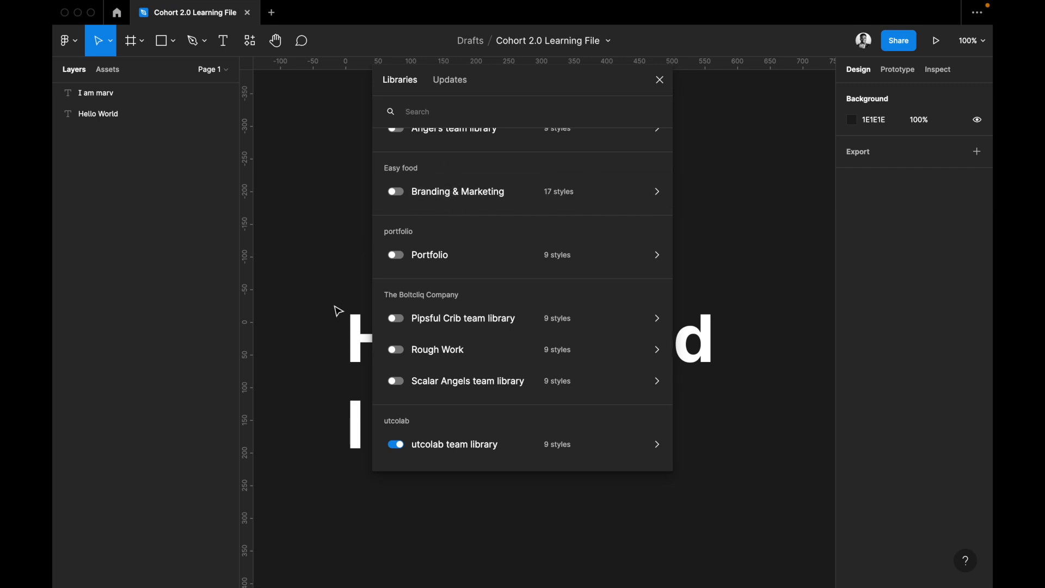
scroll(452, 240, up, 3)
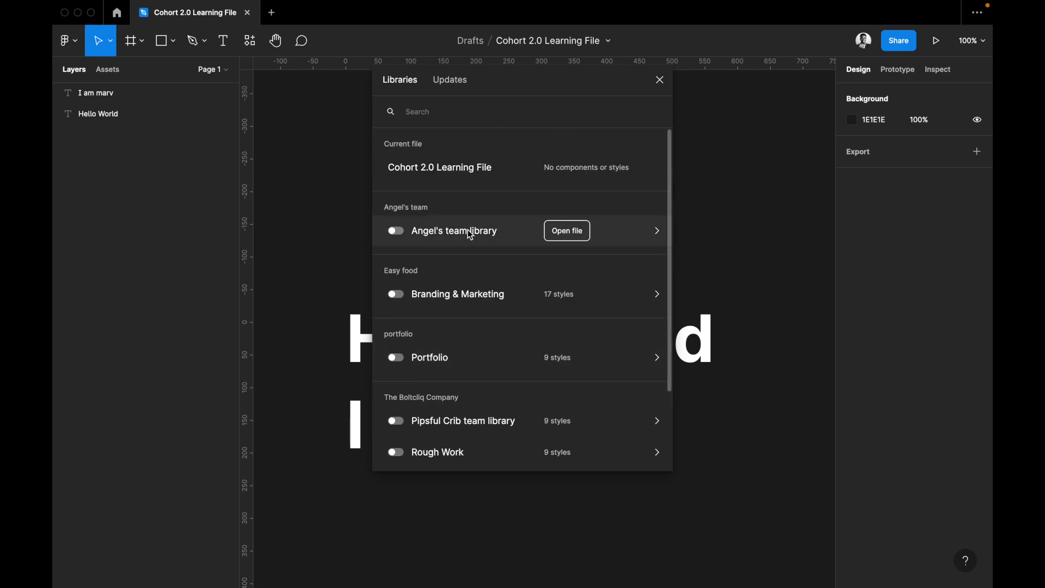
click(567, 228)
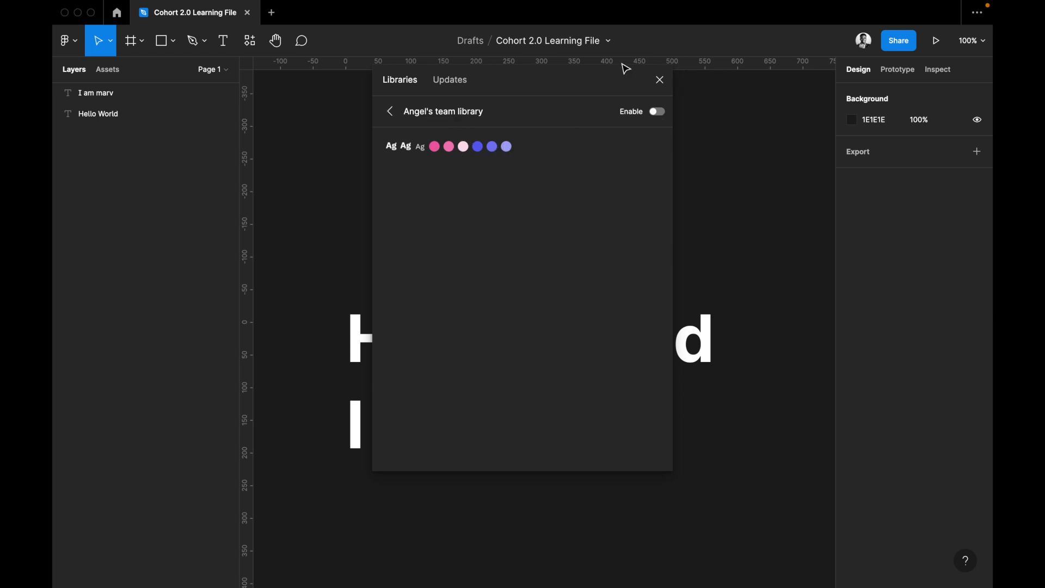
click(659, 81)
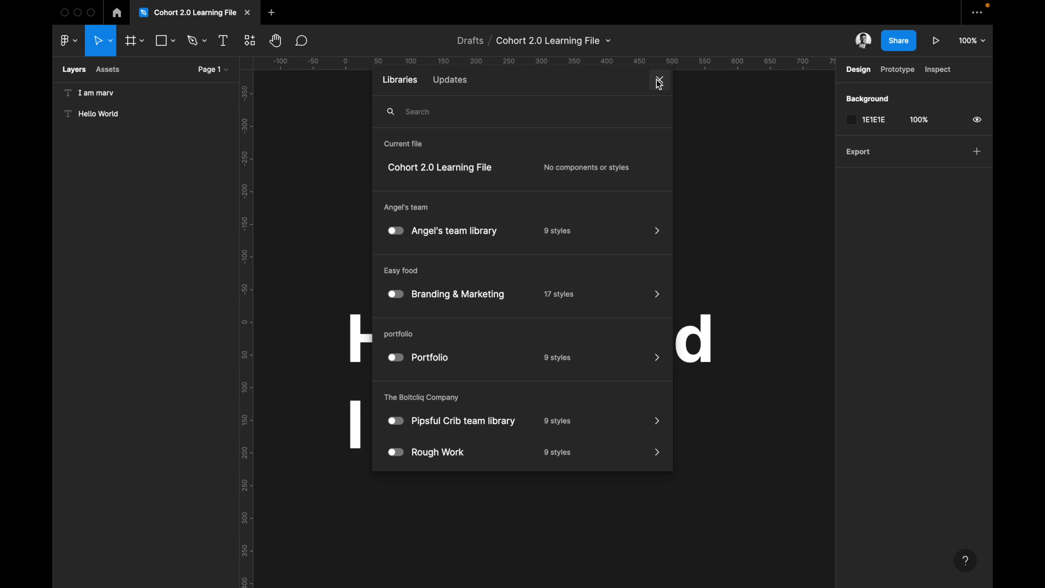
click(659, 81)
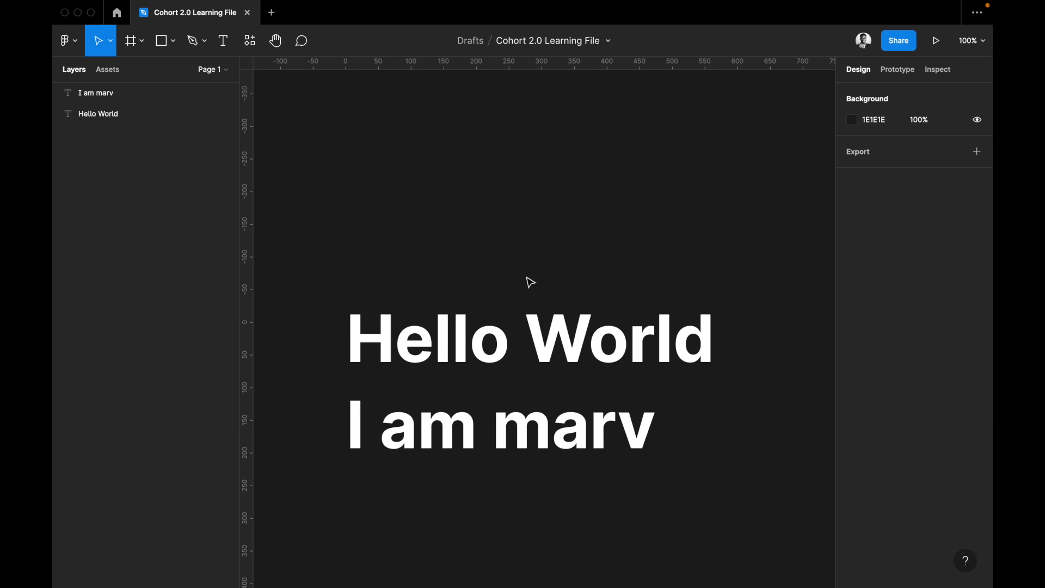
Select both text layers on the canvas and display the file's component assets.
click(473, 349)
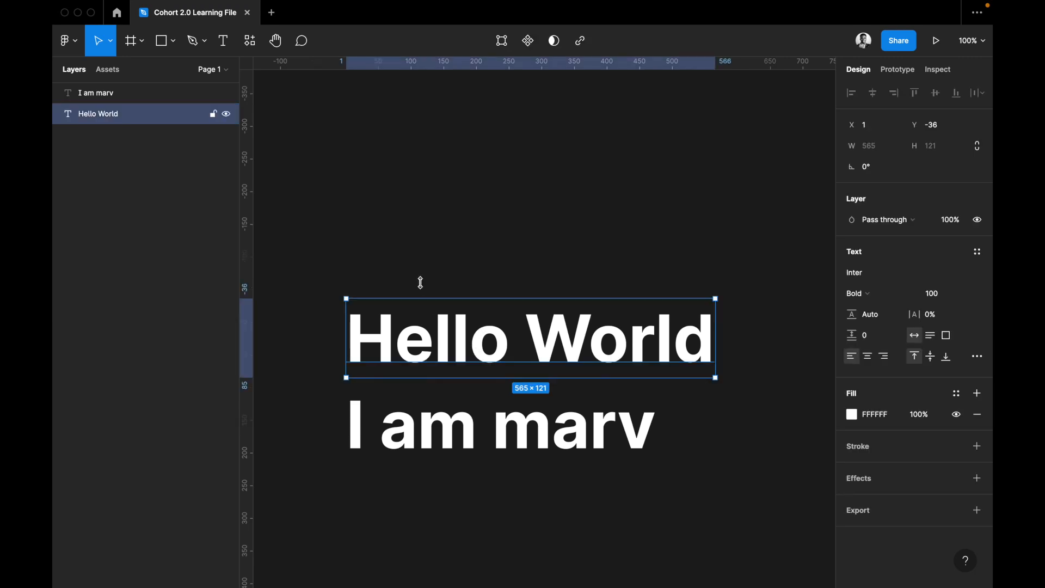
click(424, 296)
key(super+a)
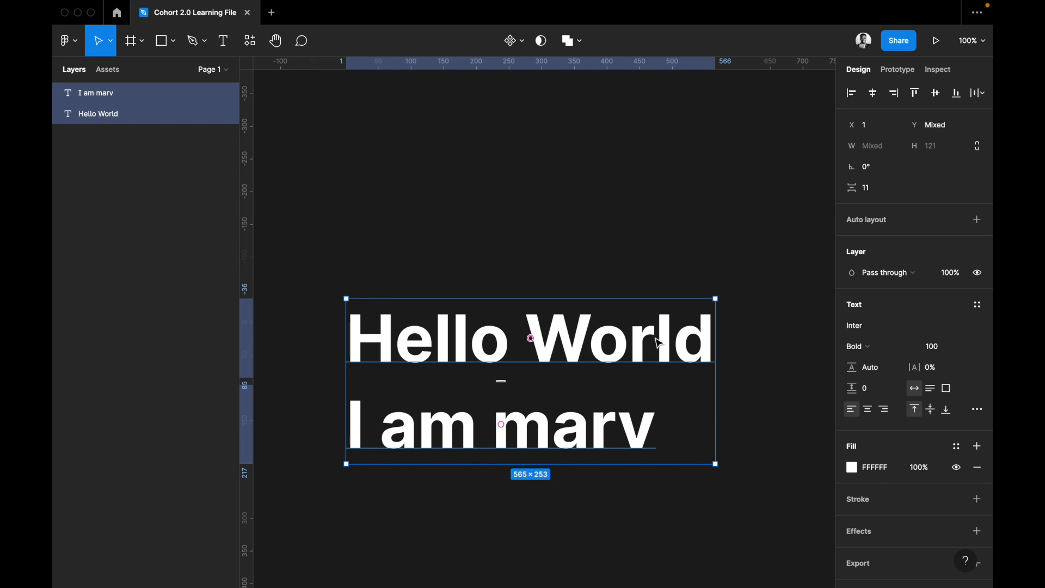
scroll(660, 343, down, 3)
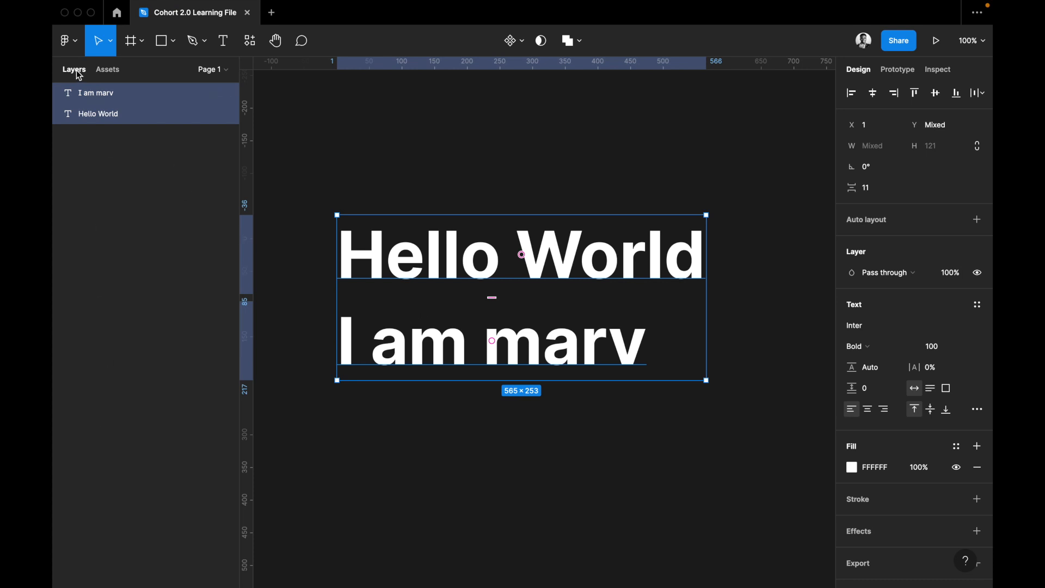
click(115, 75)
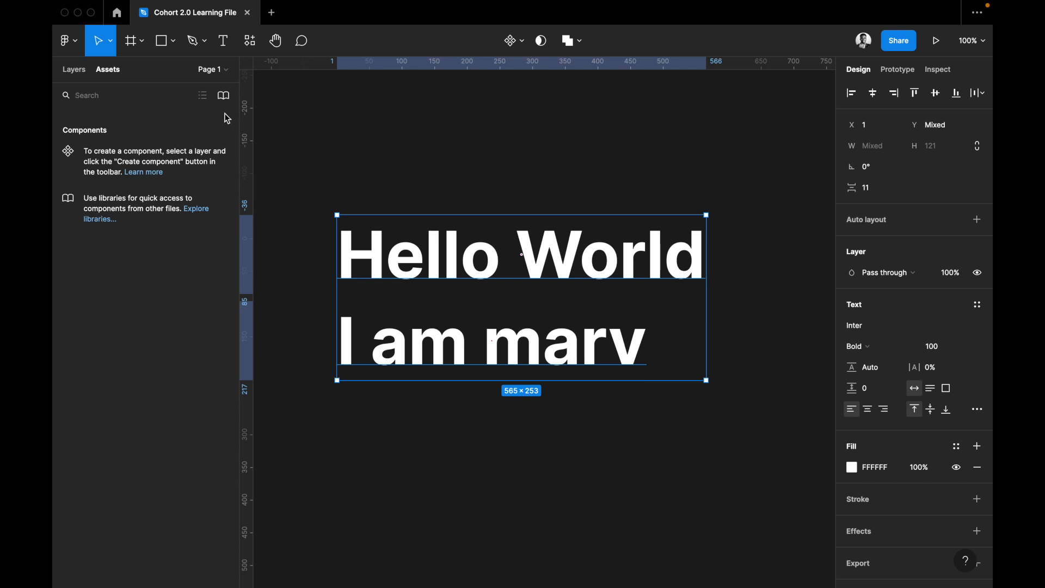
Add a second page to the file, view its empty canvas and return to Page 1.
click(224, 70)
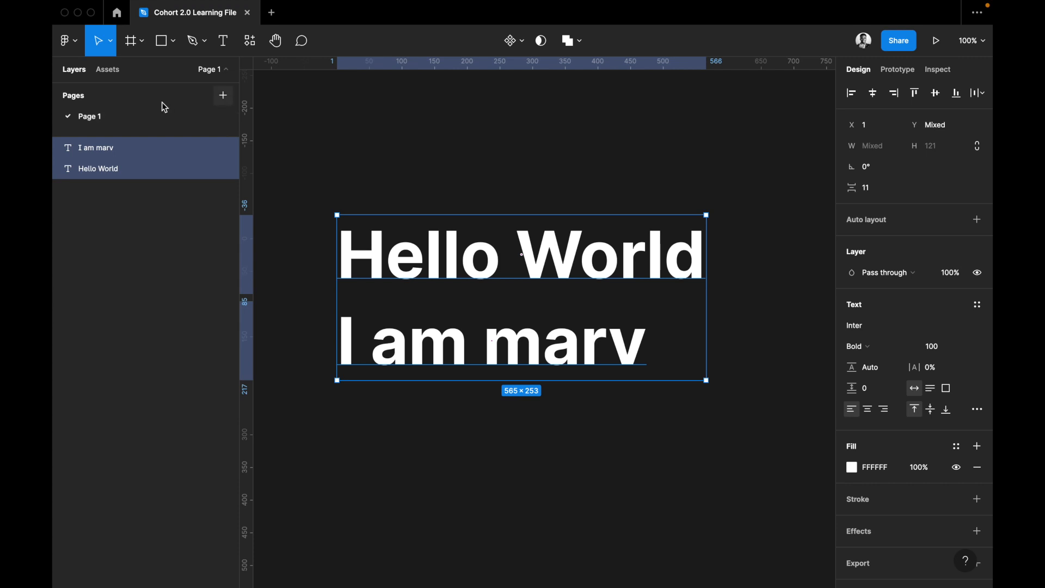
click(224, 96)
click(97, 121)
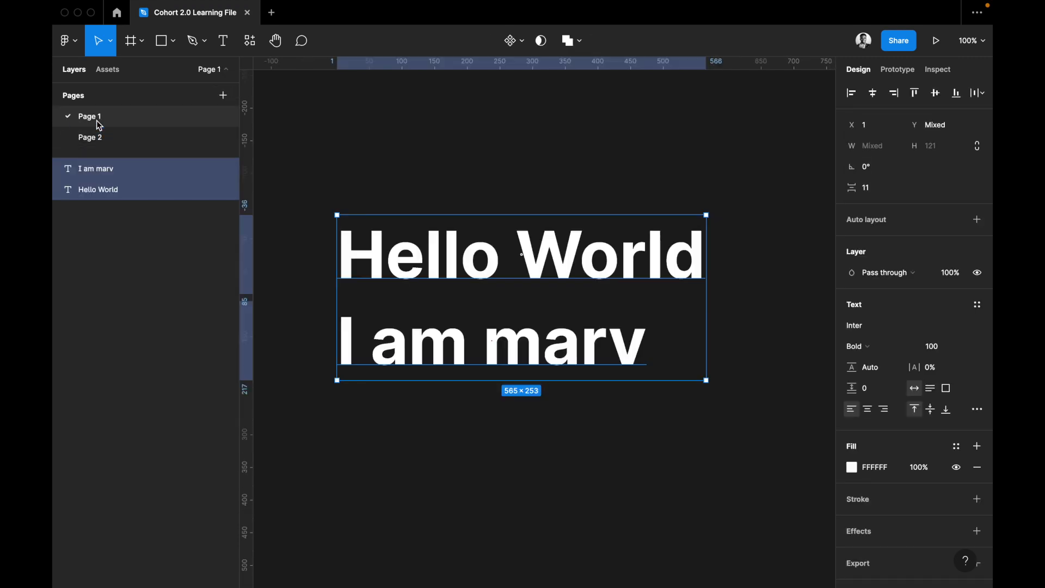
click(98, 140)
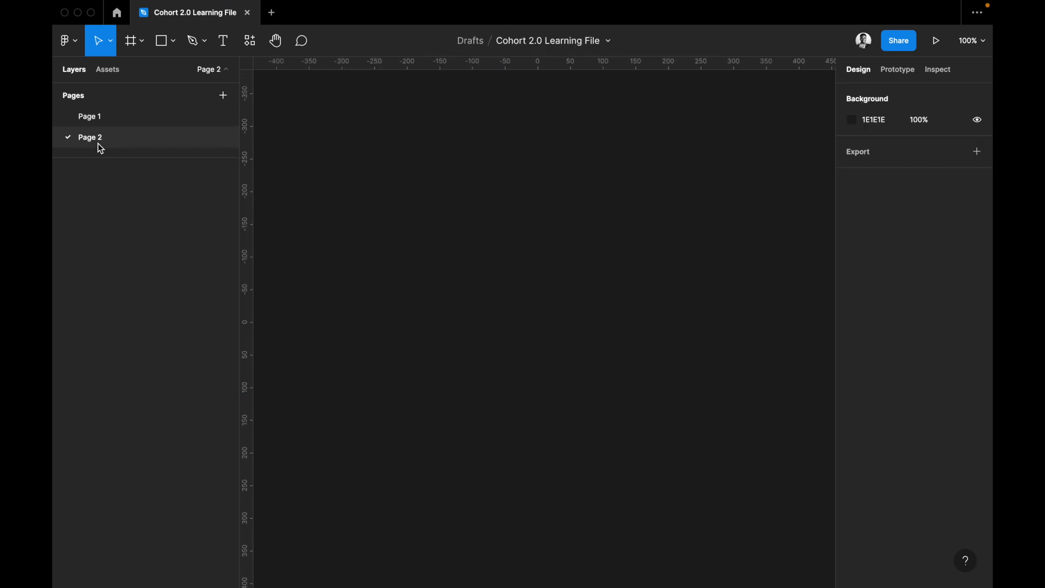
click(93, 114)
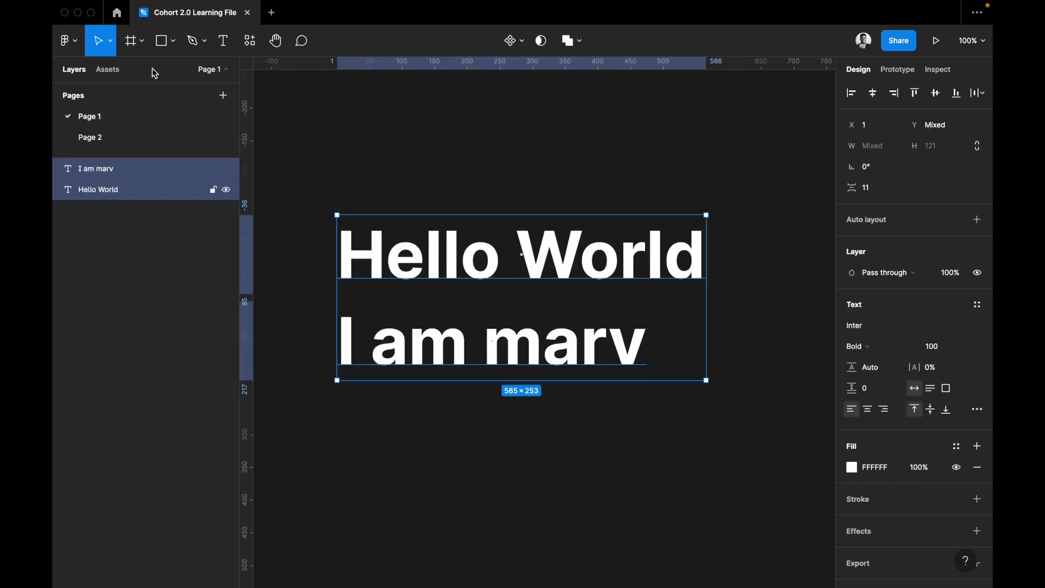
Draw a rectangle about 278 × 203 below the two text lines and rename its layer "my rectangle".
click(162, 46)
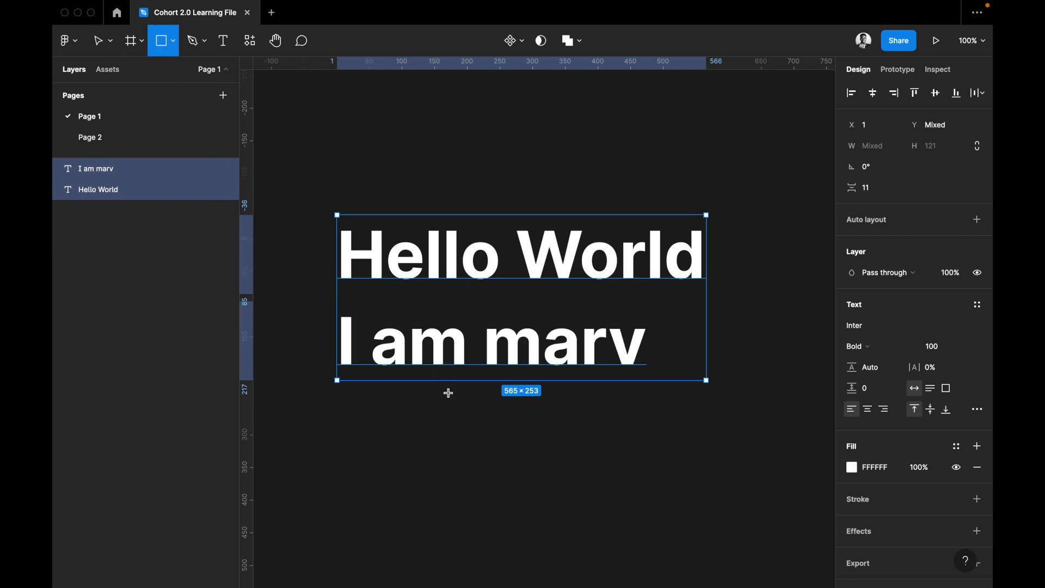
drag(432, 402, 614, 535)
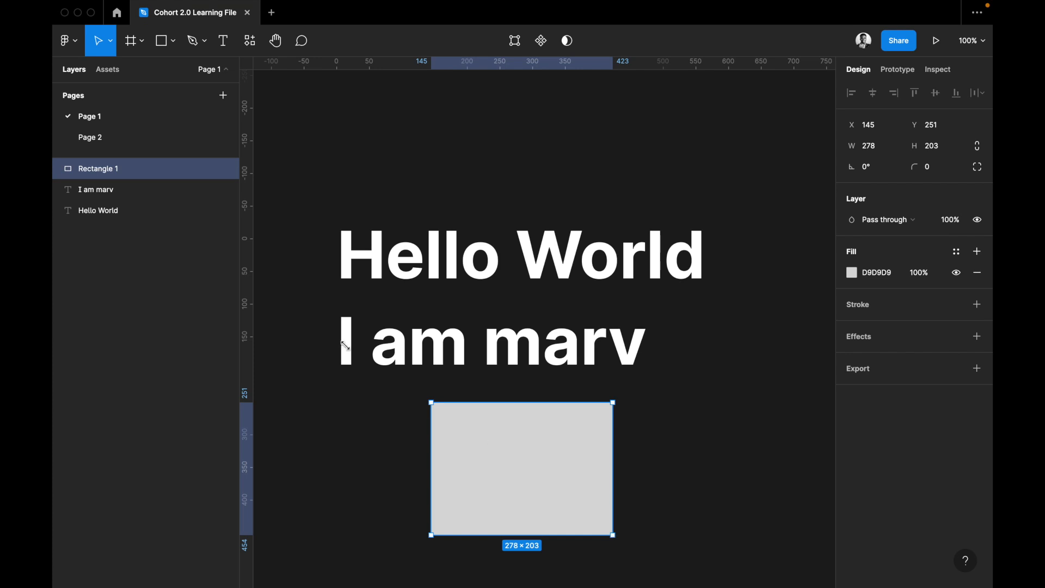
double_click(108, 170)
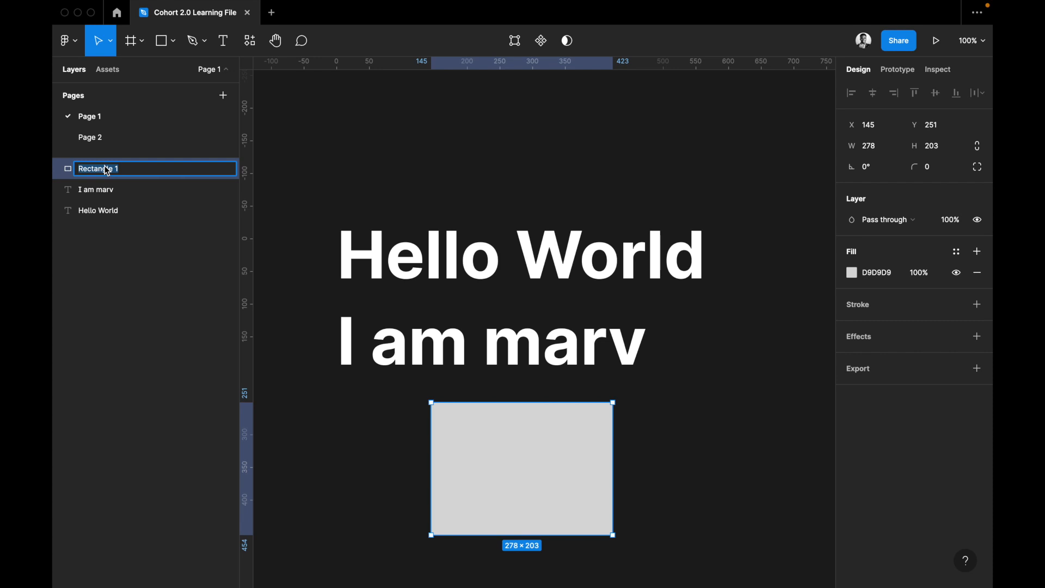
text(my rectangle)
key(Return)
Rename the second text line's layer "name" and the Hello World text layer "greeting".
double_click(94, 189)
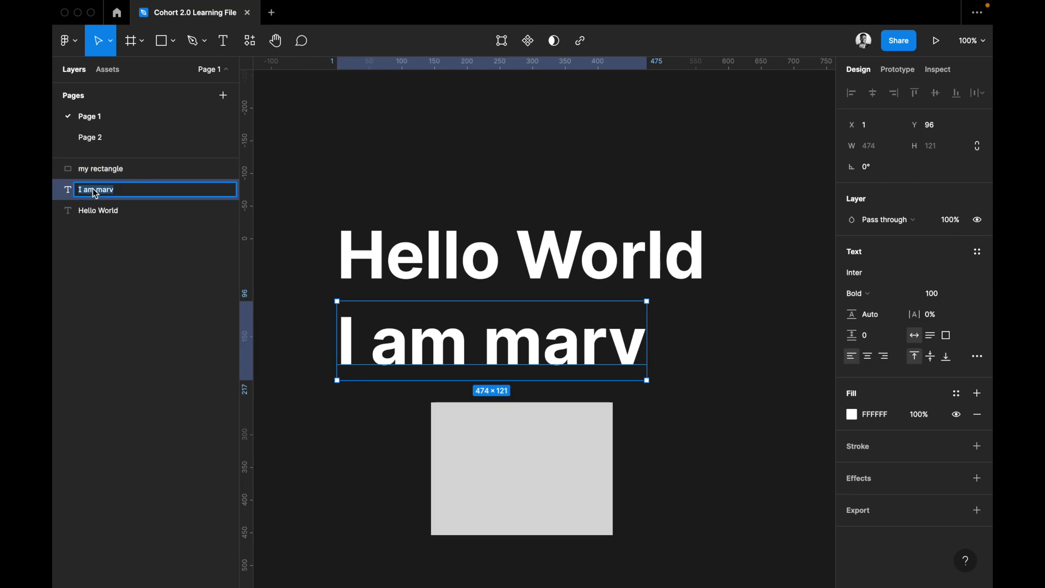
text(hellome)
key(Return)
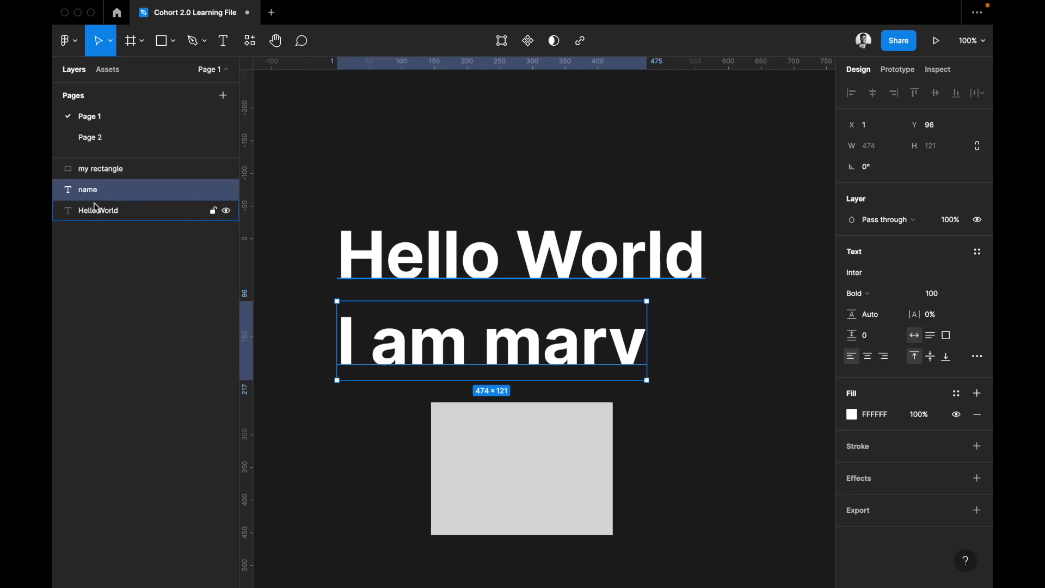
double_click(94, 203)
text(greeting)
key(Return)
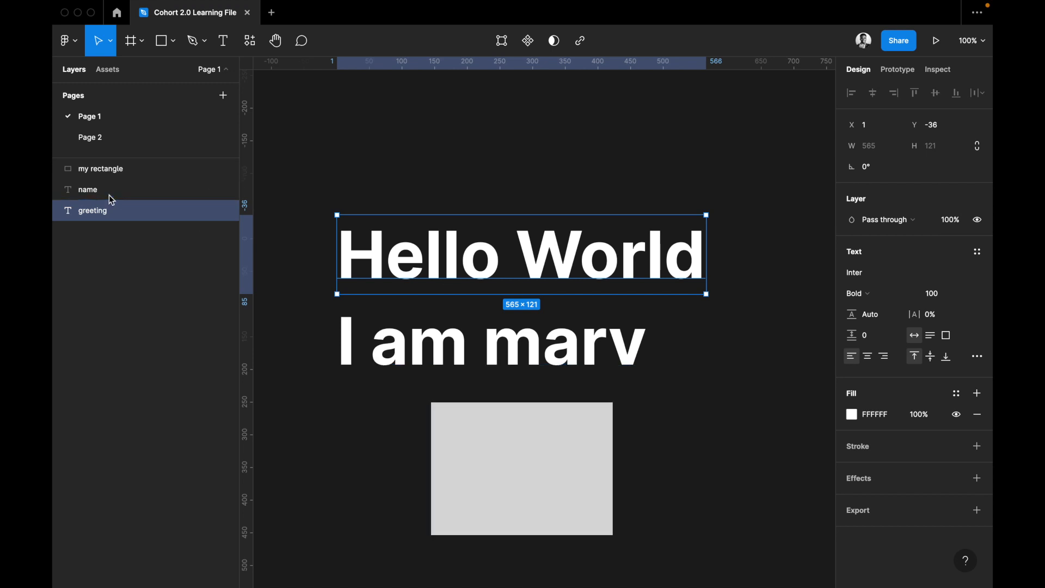
Move the Hello World text straight up to about Y -73 with the Move tool, and switch to the Scale tool.
click(140, 47)
click(110, 45)
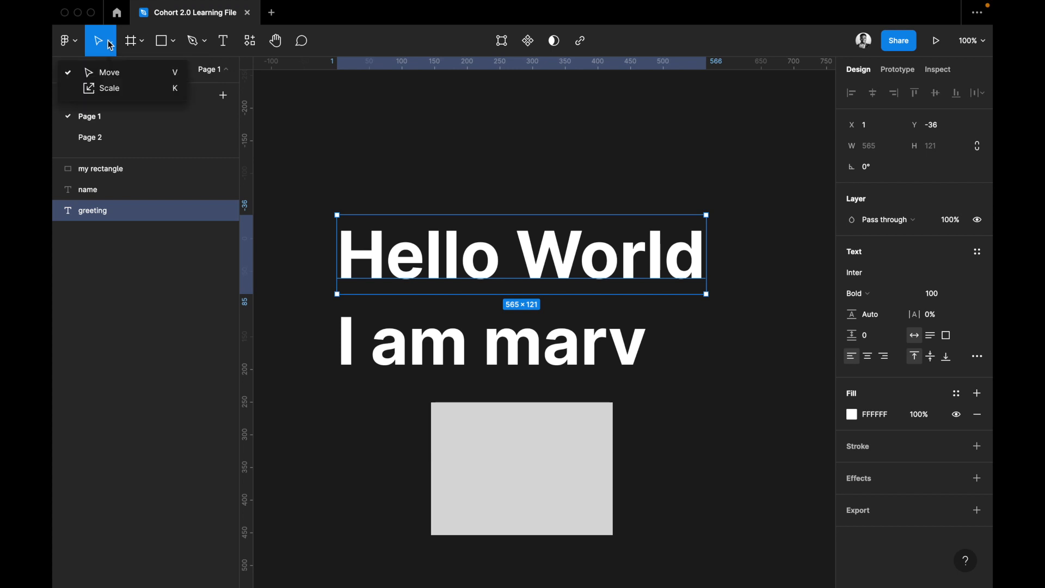
click(98, 73)
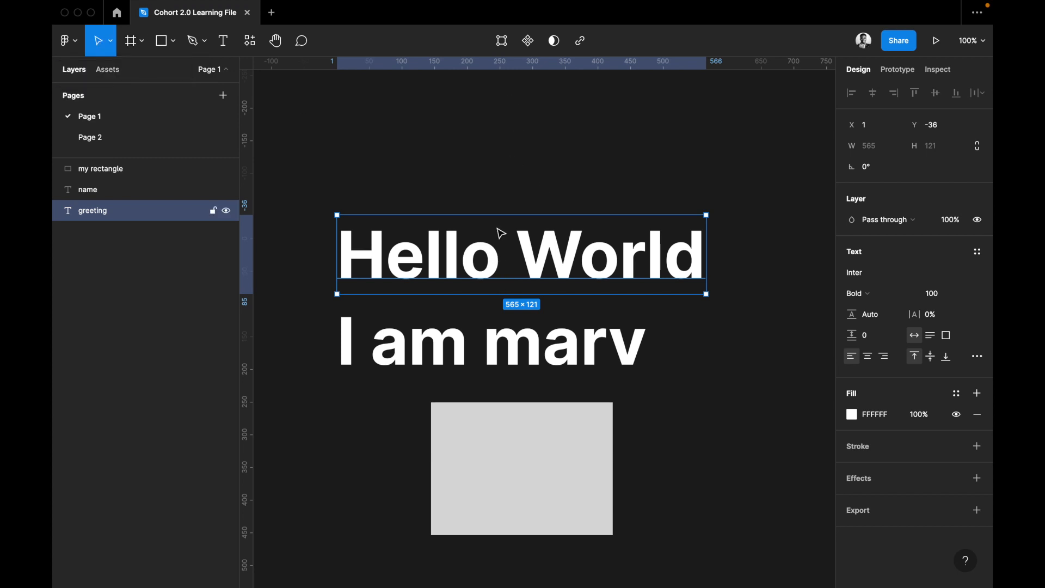
drag(497, 233, 492, 222)
drag(490, 247, 490, 271)
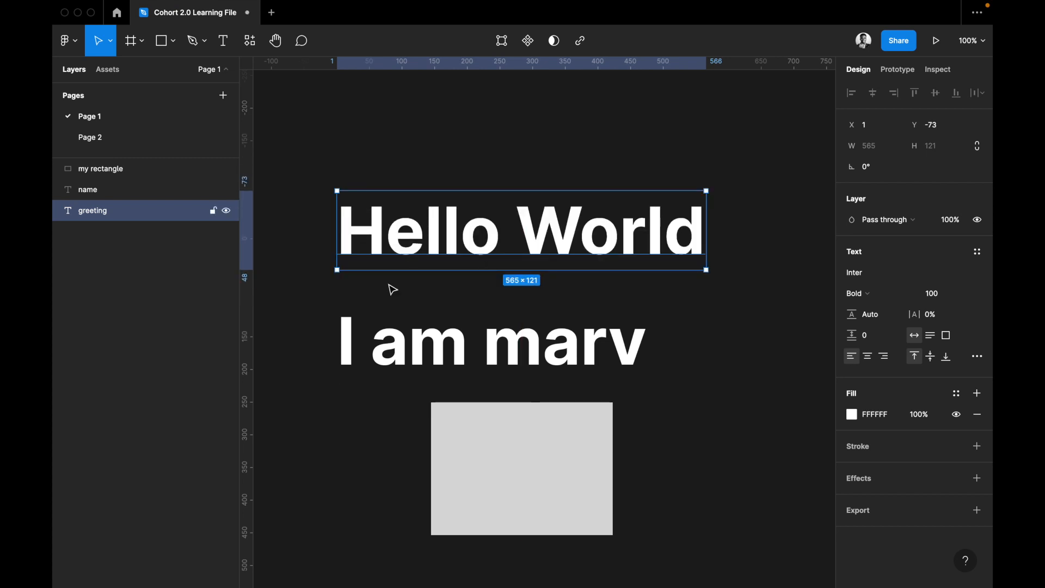
click(111, 46)
click(109, 88)
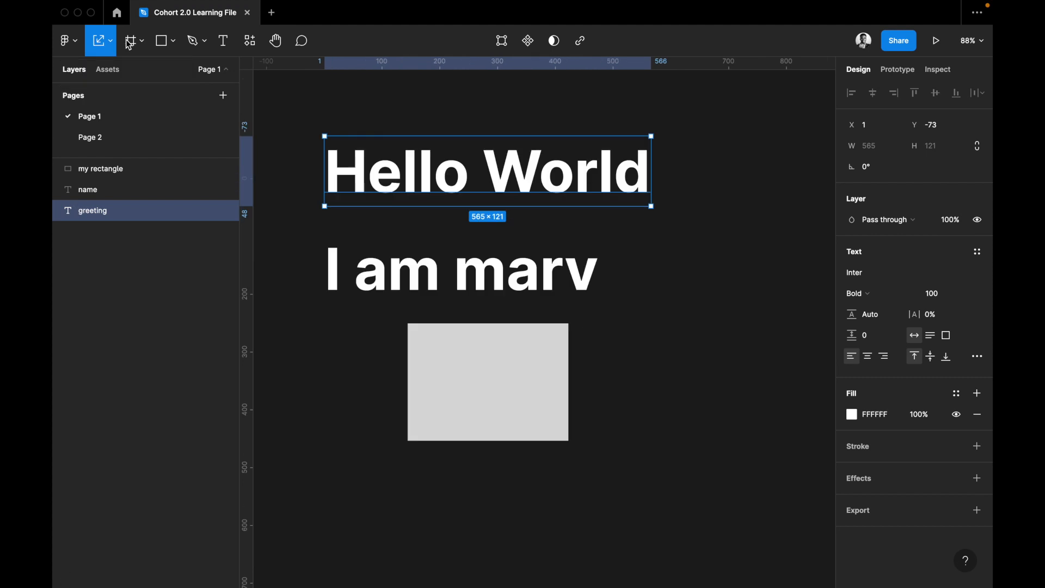
Draw a frame about 214 × 206 on the empty canvas to the right of the grey rectangle.
click(142, 41)
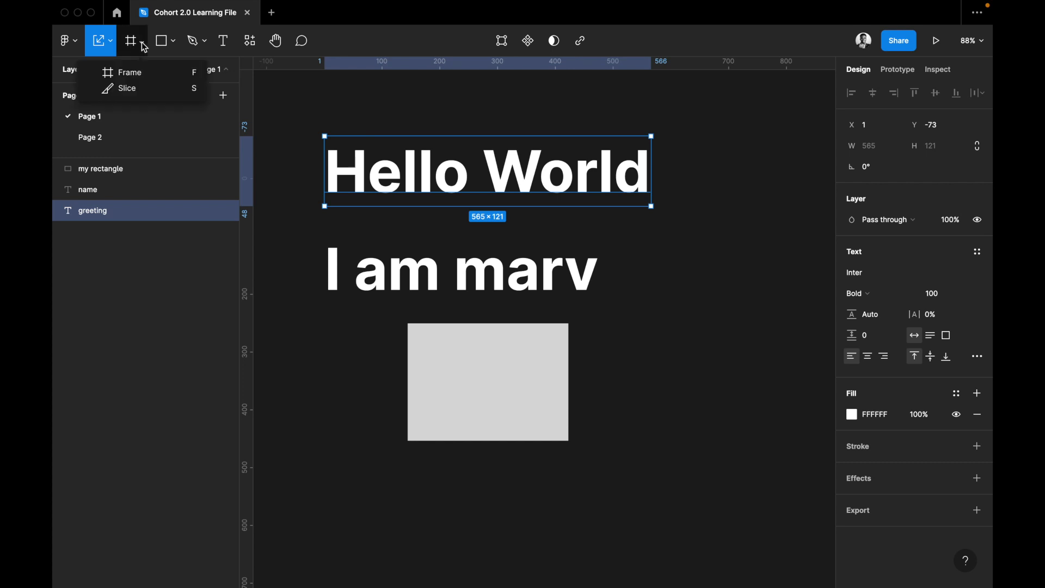
click(135, 73)
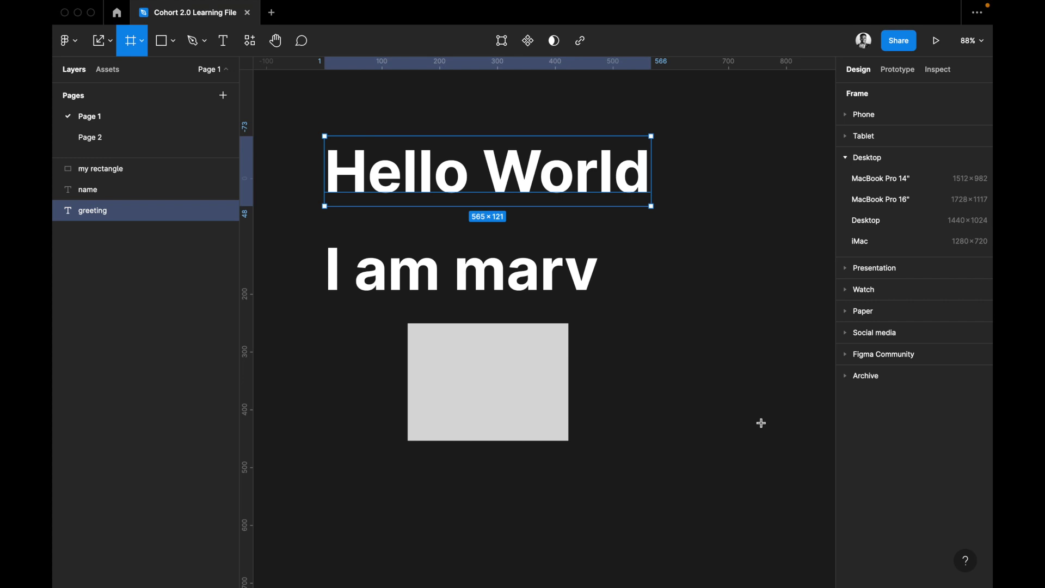
drag(637, 304, 760, 423)
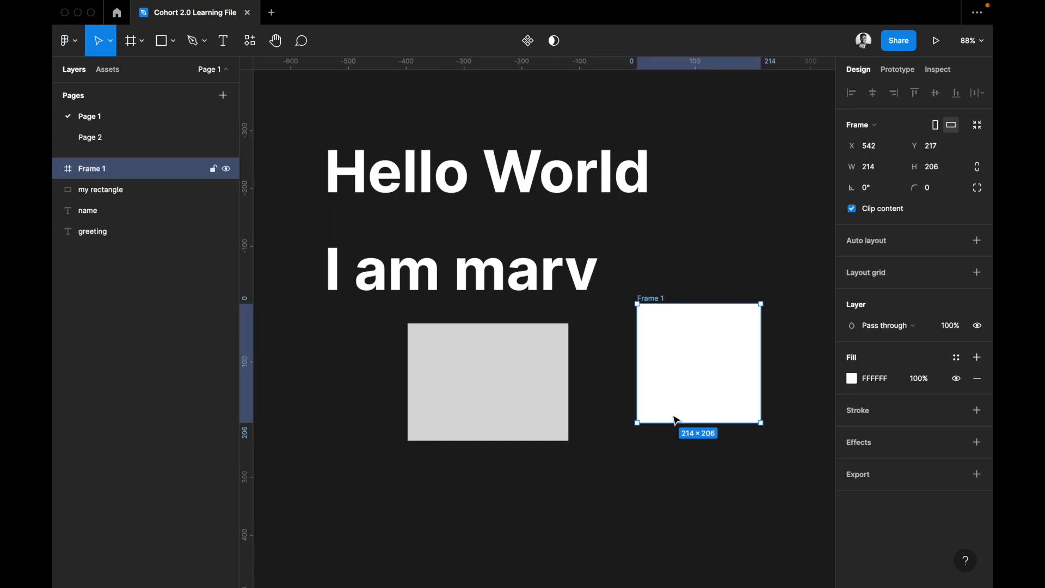
Delete the newly drawn frame and all remaining objects on Page 1.
key(Delete)
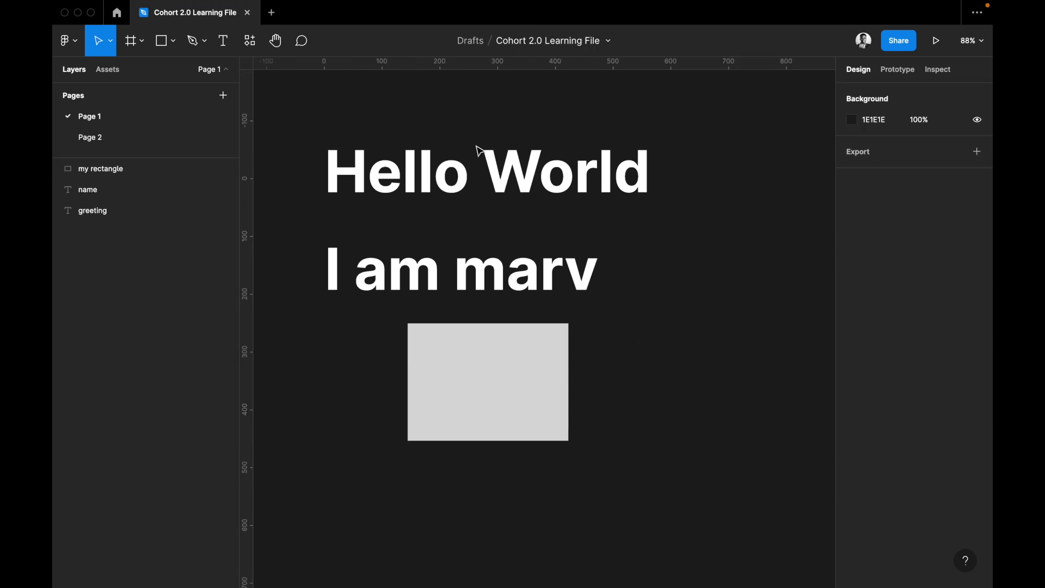
key(ctrl+a)
key(Delete)
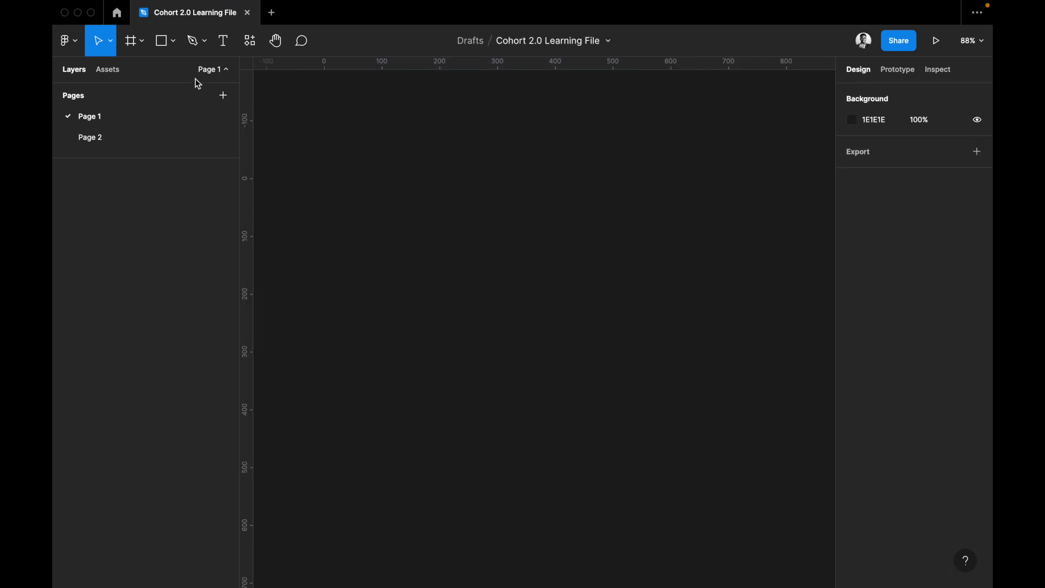
Add a frame to Page 1 using the Android Large phone preset, 360 × 800.
click(130, 45)
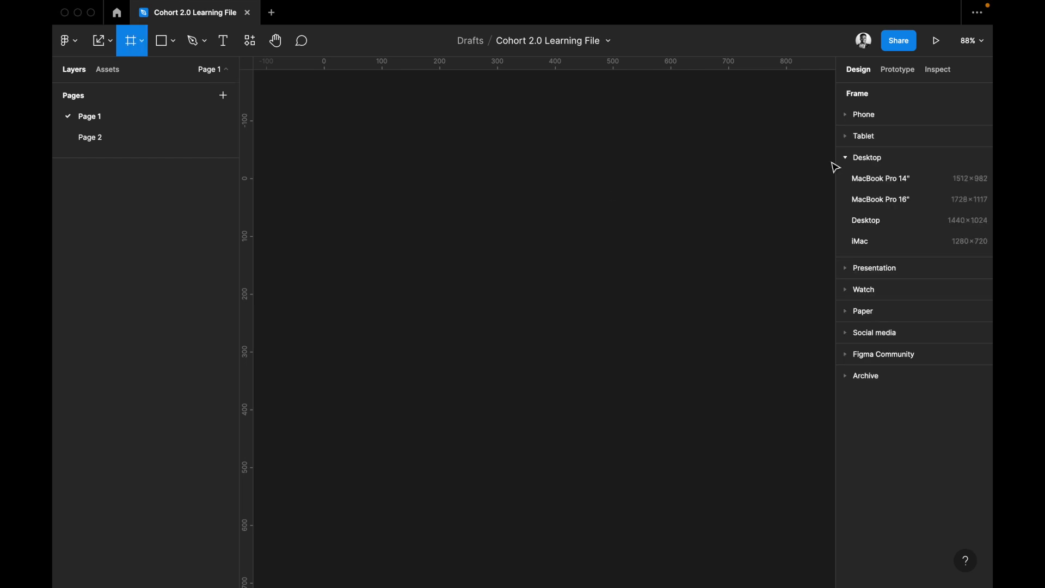
click(848, 116)
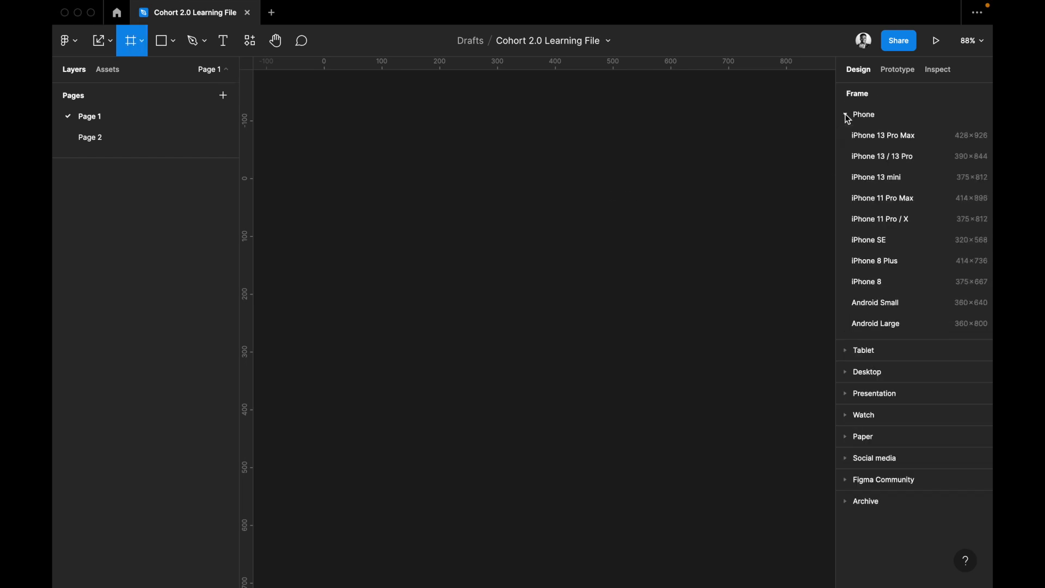
click(877, 324)
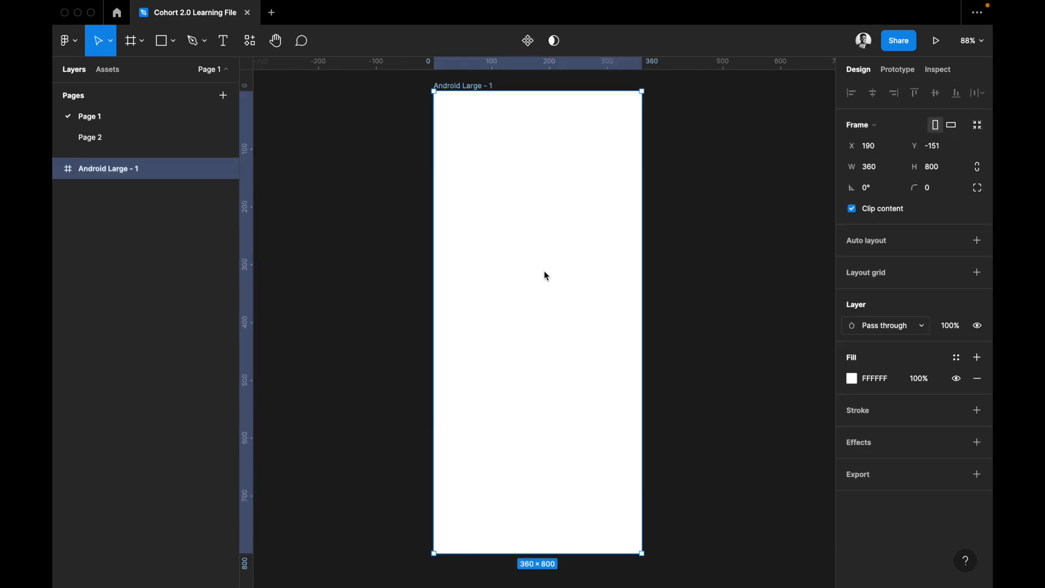
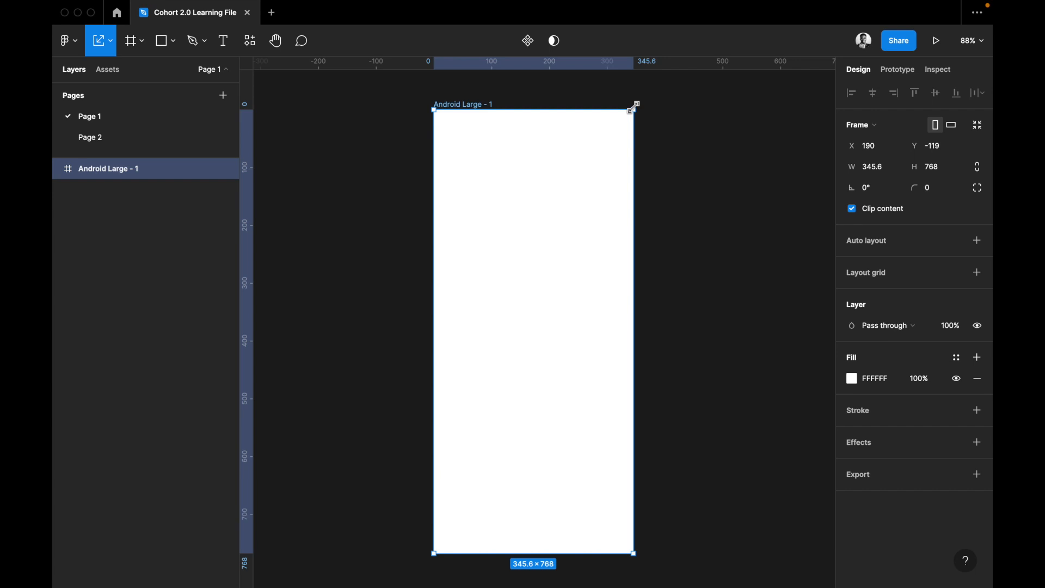
Undo the frame's last resize and add the text "Hello" in the upper part of the Android Large frame at about X 115, Y 108.
key(super+z)
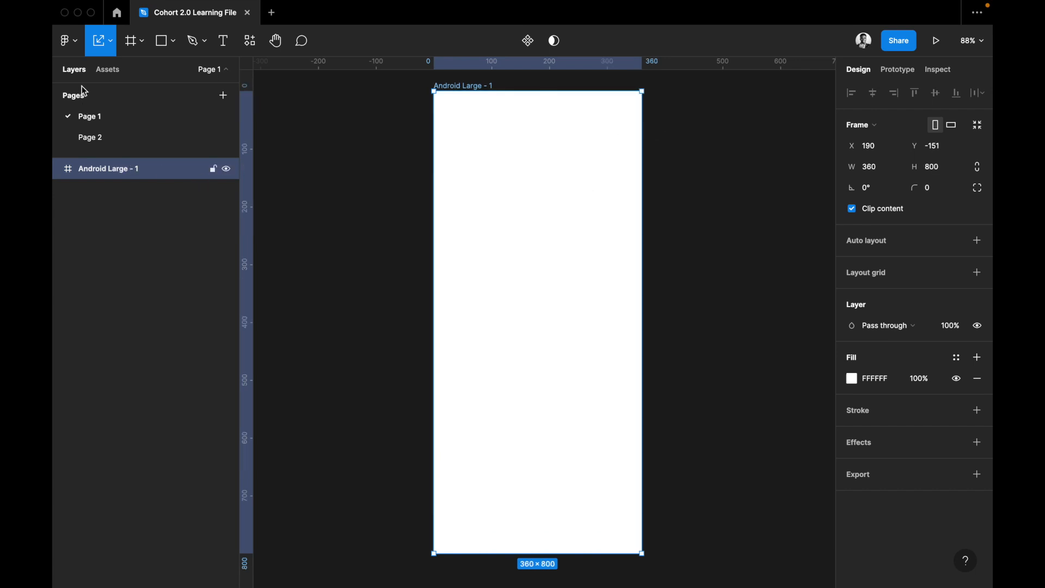
key(t)
click(500, 154)
text(Hell)
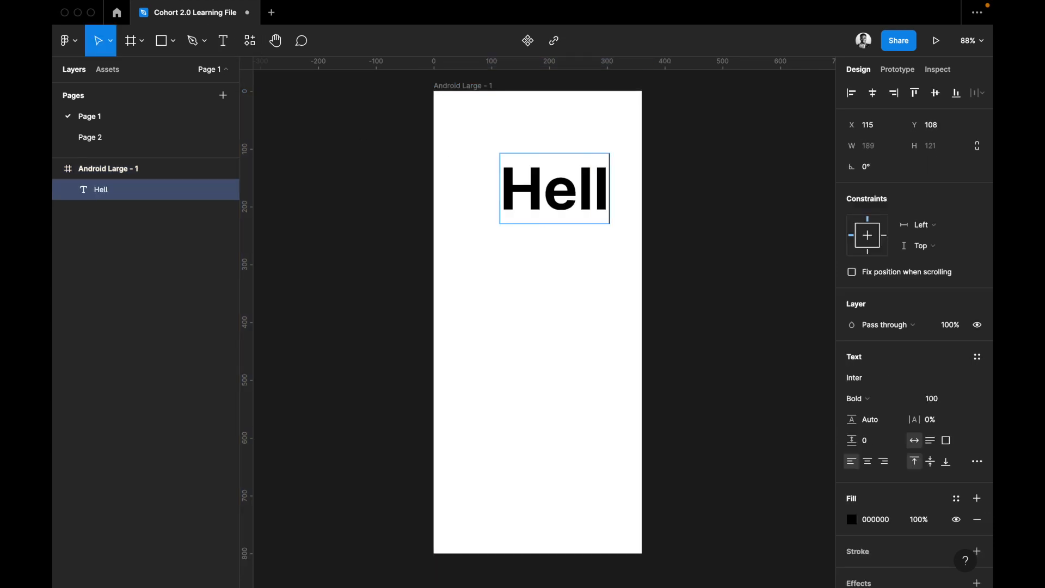
text(o)
key(Escape)
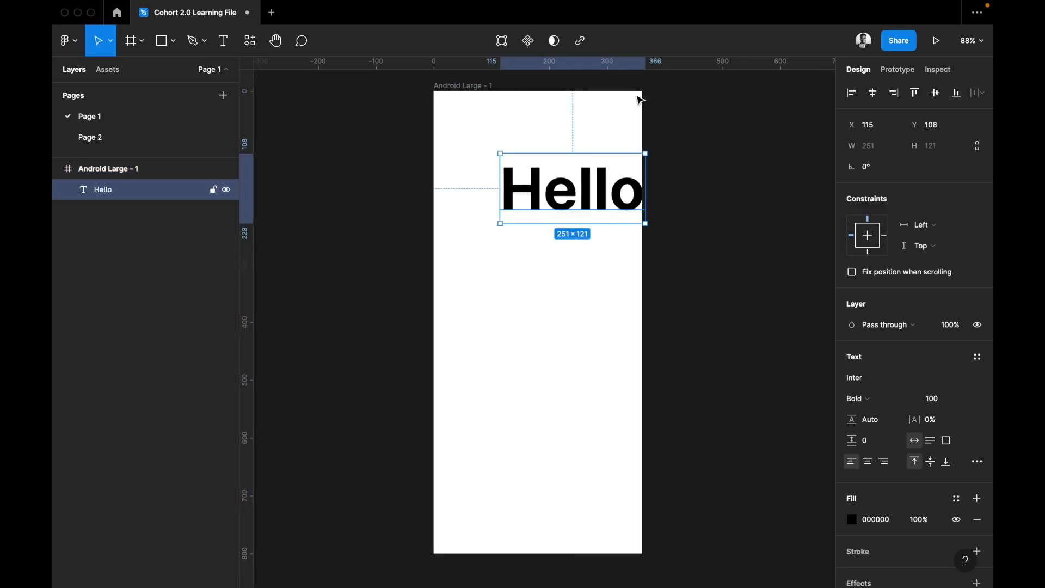
Try shrinking the Android Large frame to about 320 × 762 with the Move tool, and undo the resize.
key(Escape)
drag(619, 113, 620, 112)
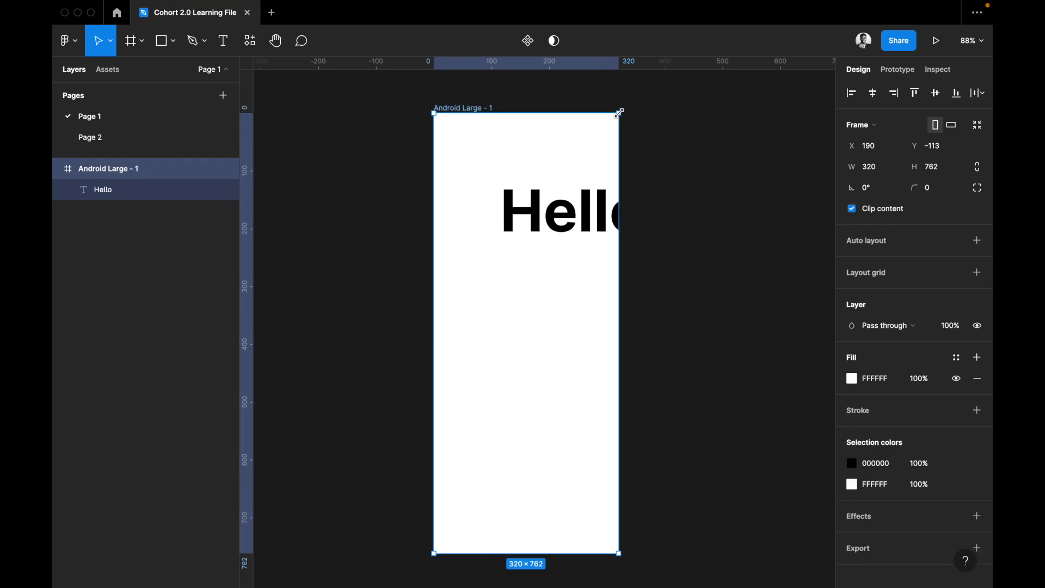
key(super+z)
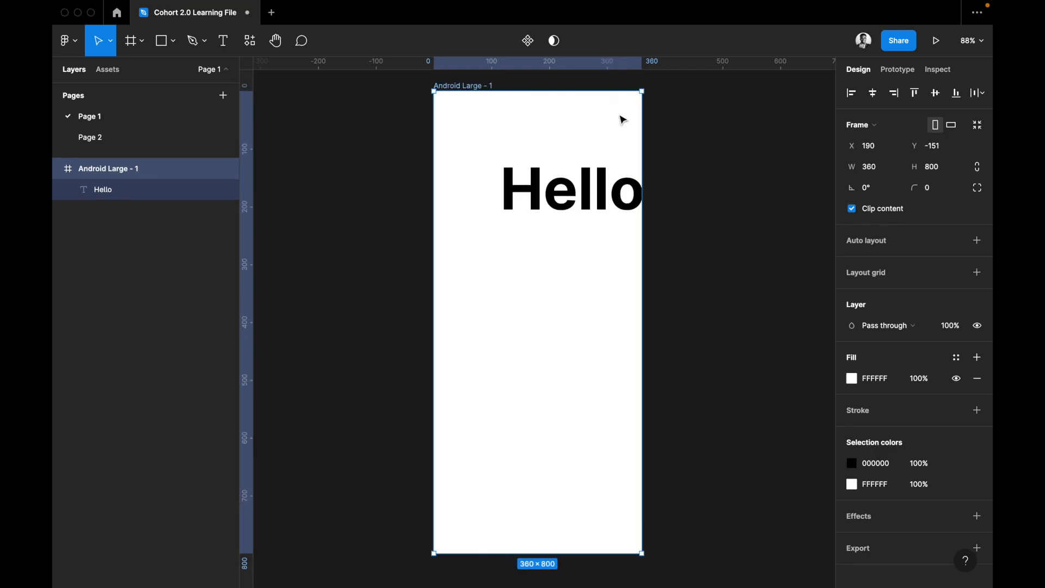
Scale the Android Large frame together with its Hello text to about 365 × 811 using the Scale tool.
click(110, 41)
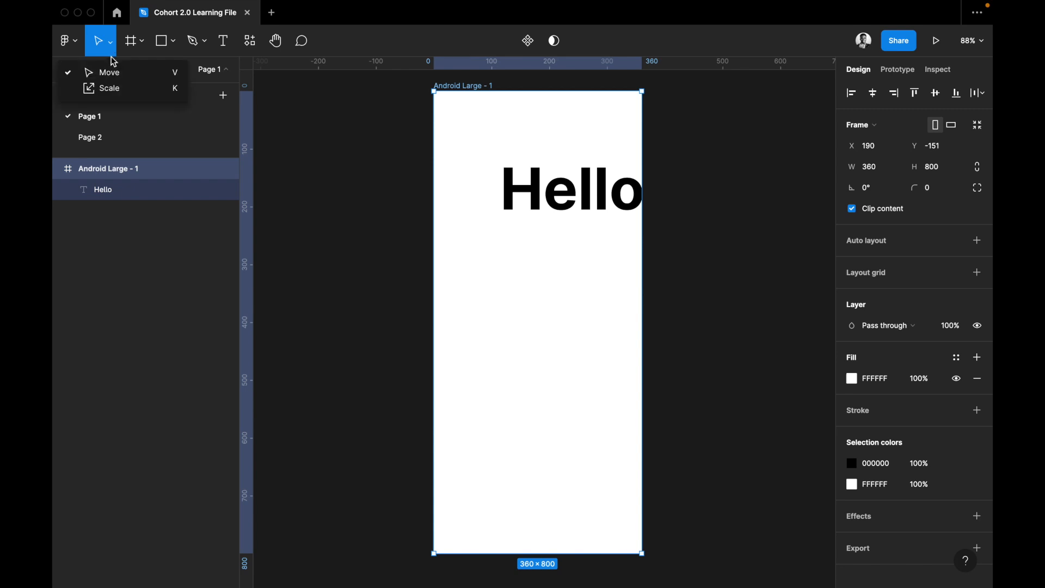
click(119, 89)
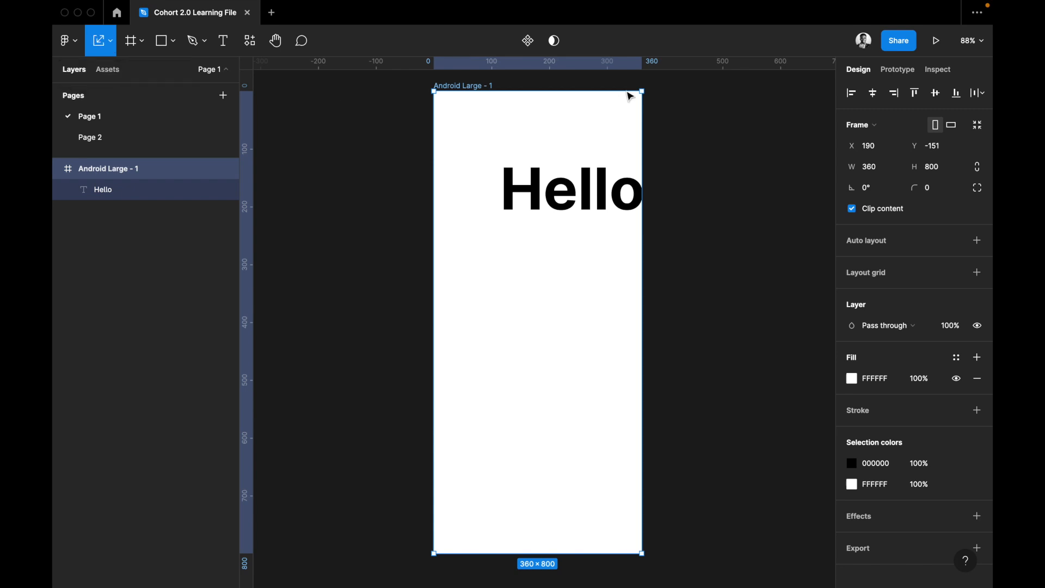
drag(645, 88, 646, 192)
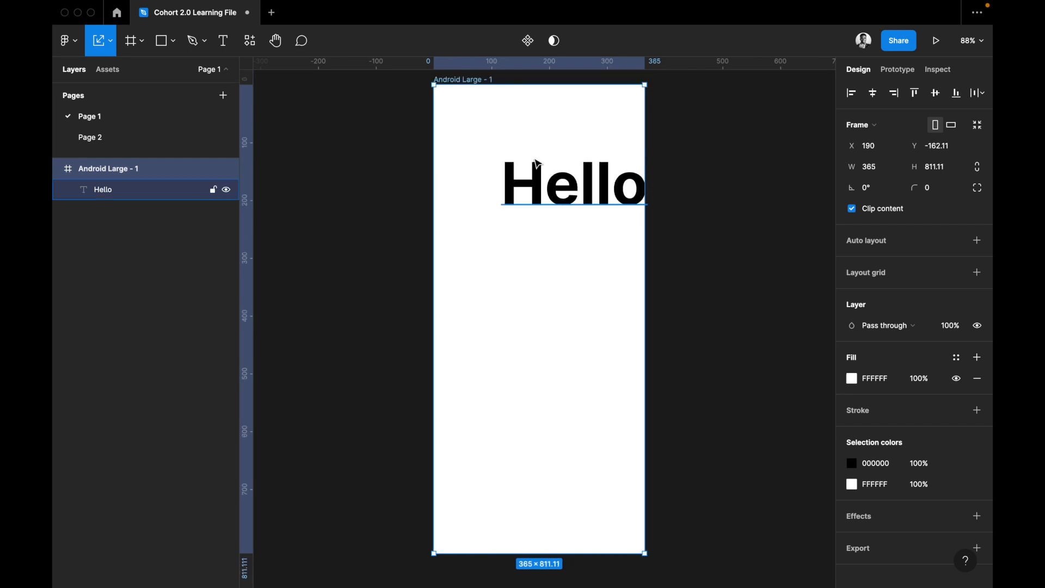
Add a frame to the right of the Android Large frame using the iMac desktop preset, 1280 × 720.
scroll(538, 163, up, 1)
scroll(538, 164, right, 4)
scroll(538, 164, up, 1)
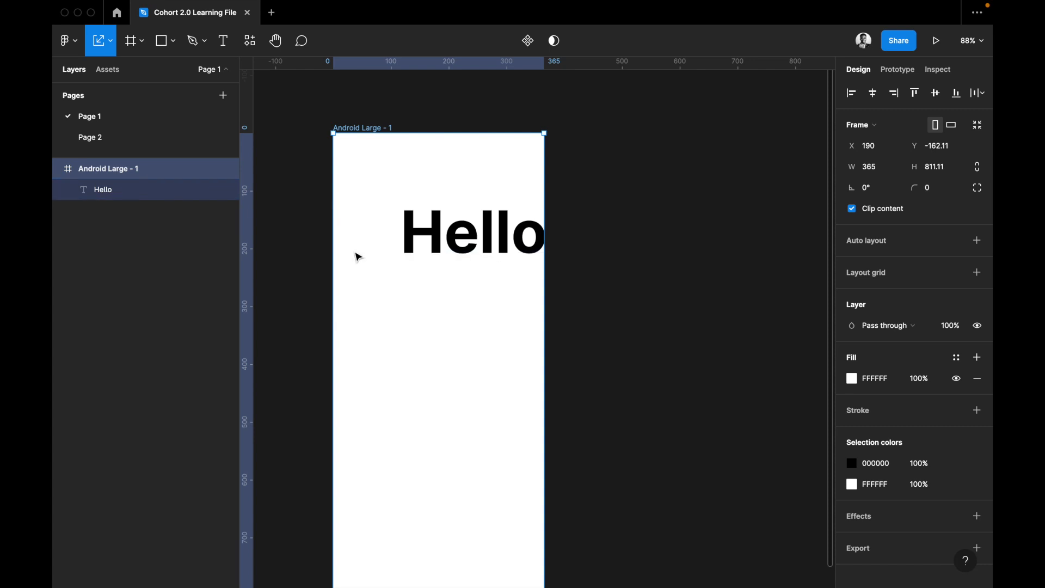
click(114, 52)
click(109, 72)
click(142, 41)
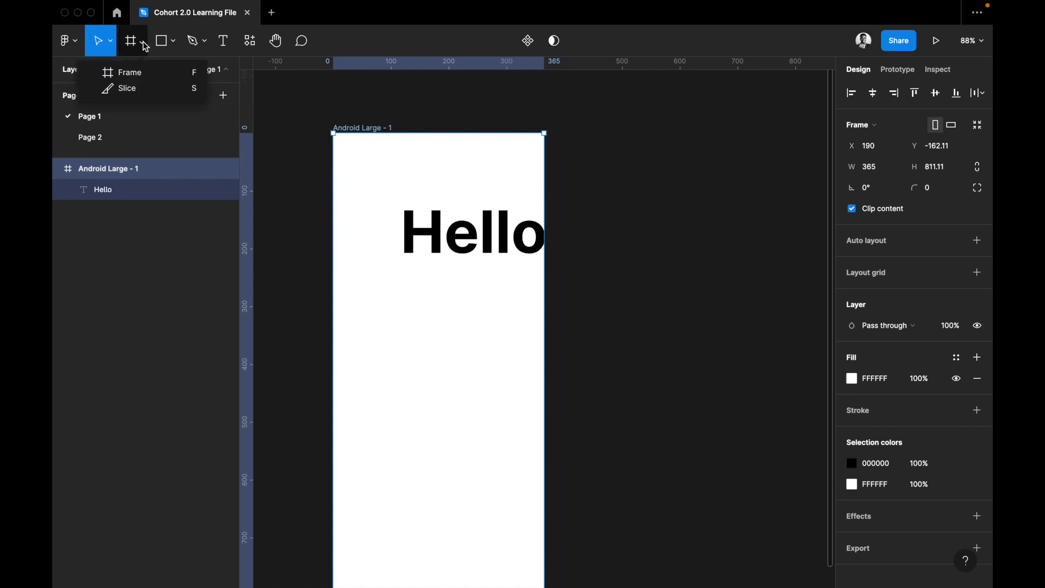
click(140, 73)
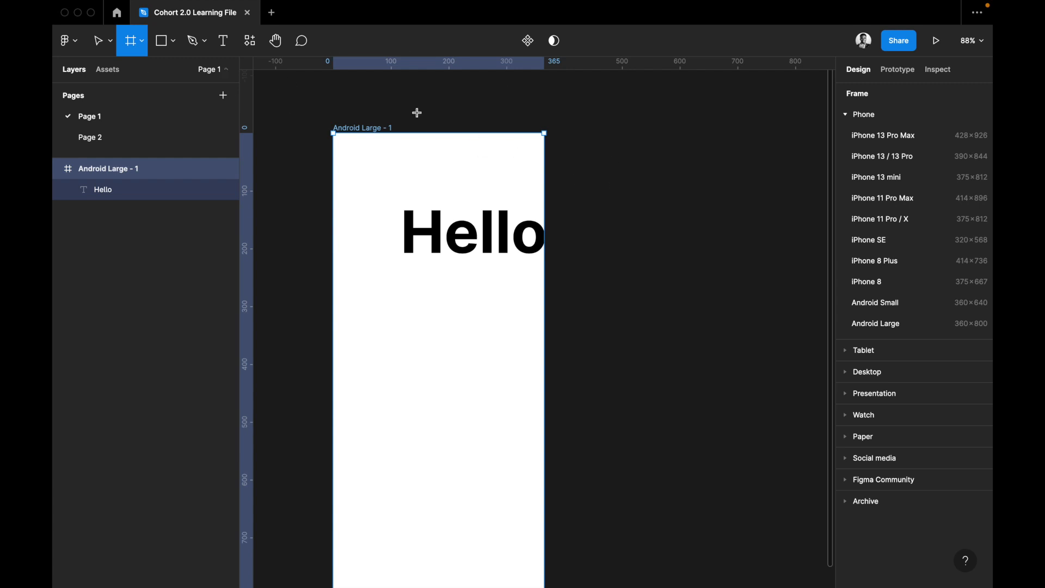
scroll(525, 198, right, 6)
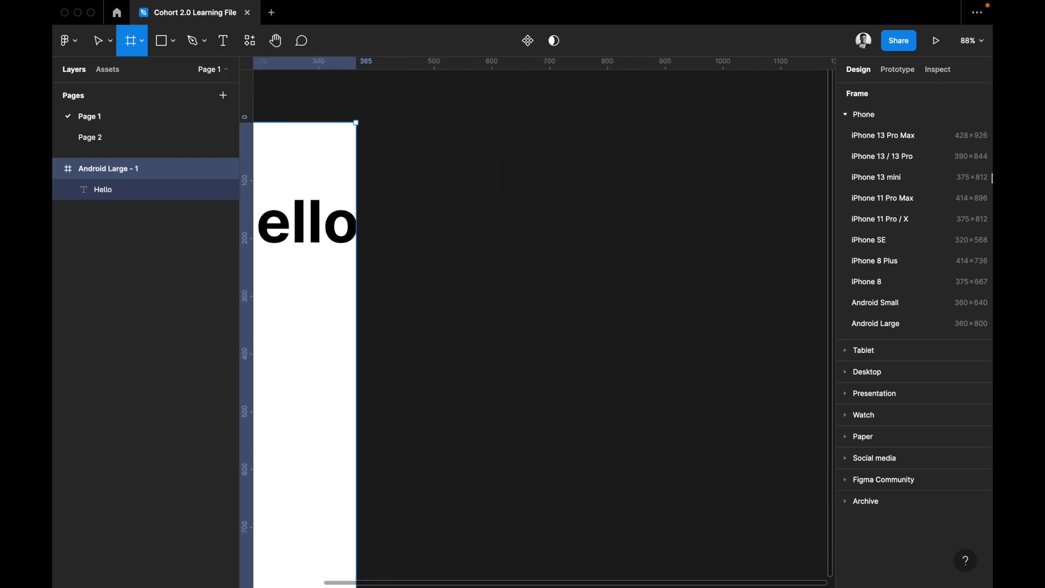
click(865, 373)
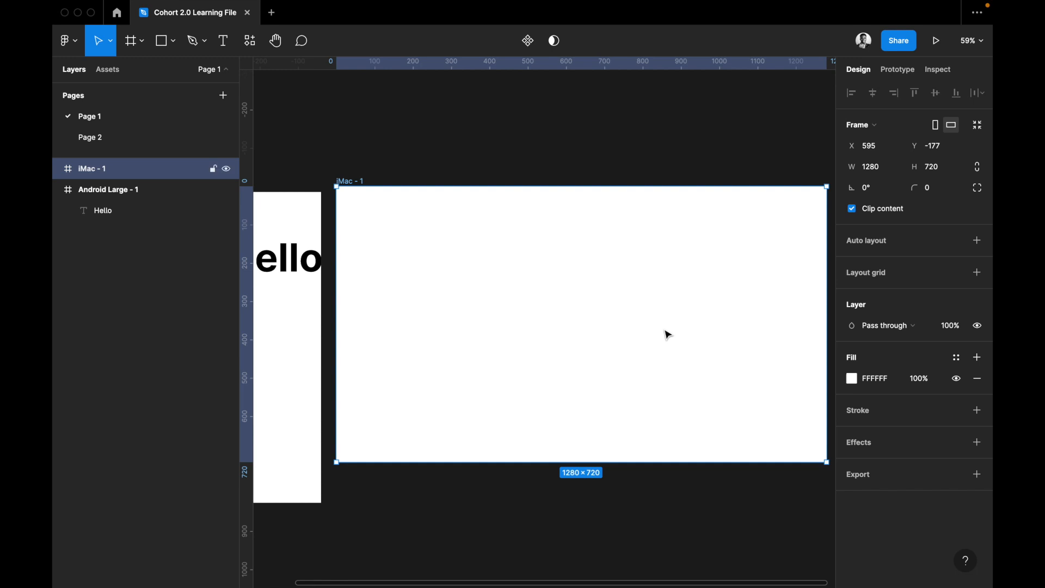
scroll(663, 328, right, 1)
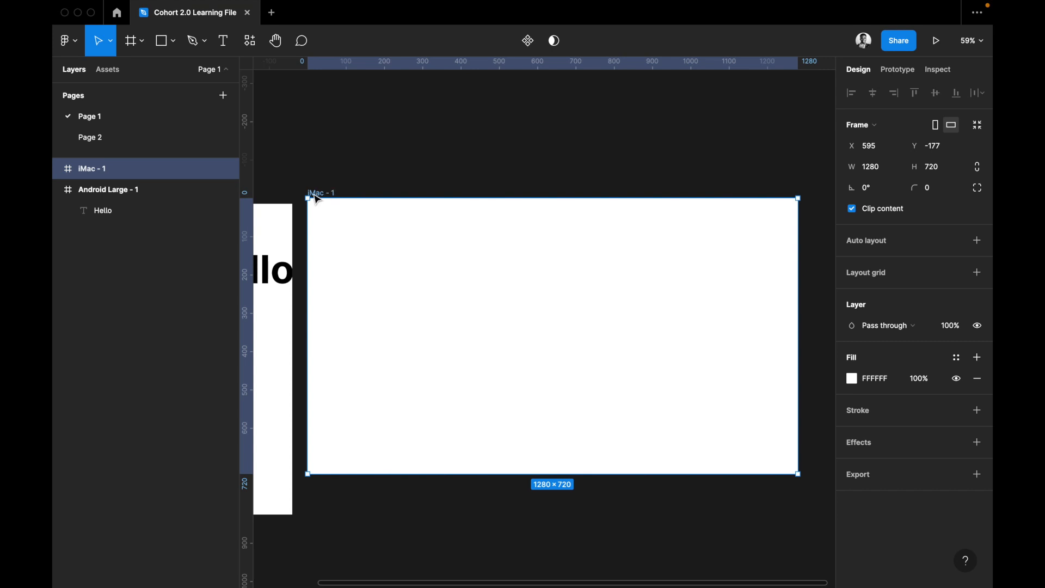
Draw a slice about 657 × 720 over the right half of the iMac frame, from its top edge to its bottom-right corner.
key(f)
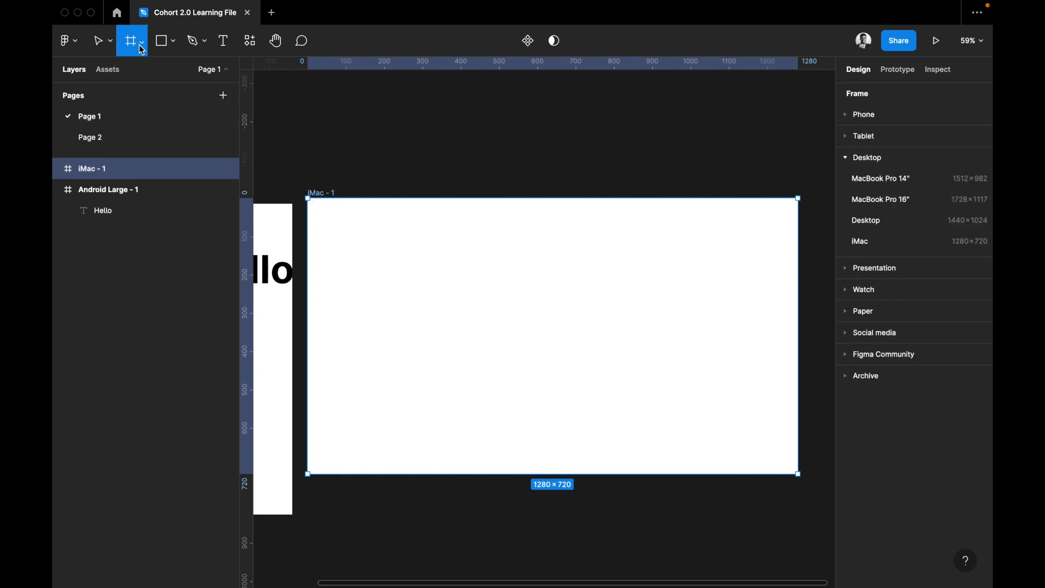
click(142, 45)
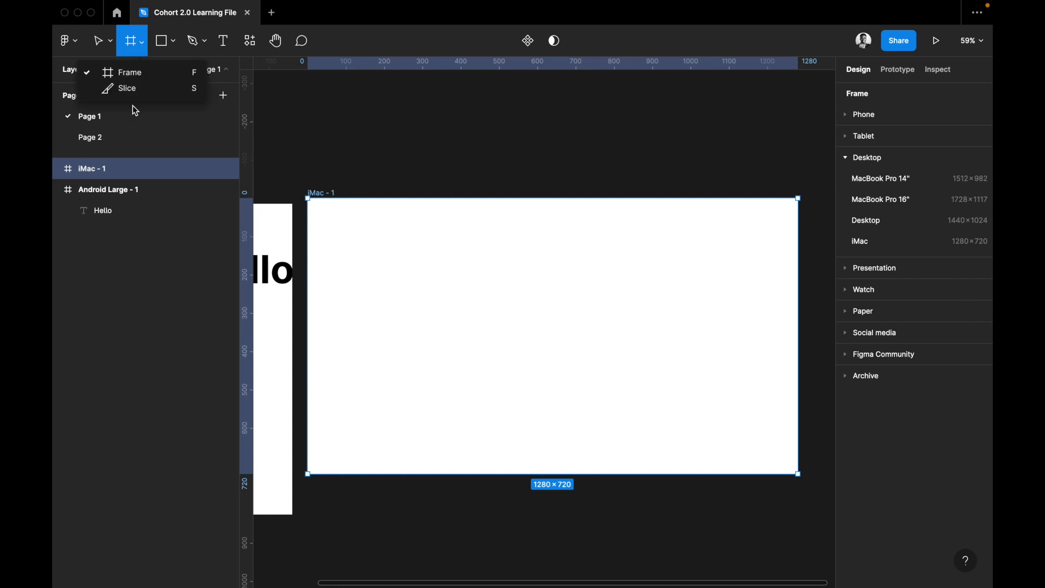
key(Escape)
click(143, 44)
click(127, 89)
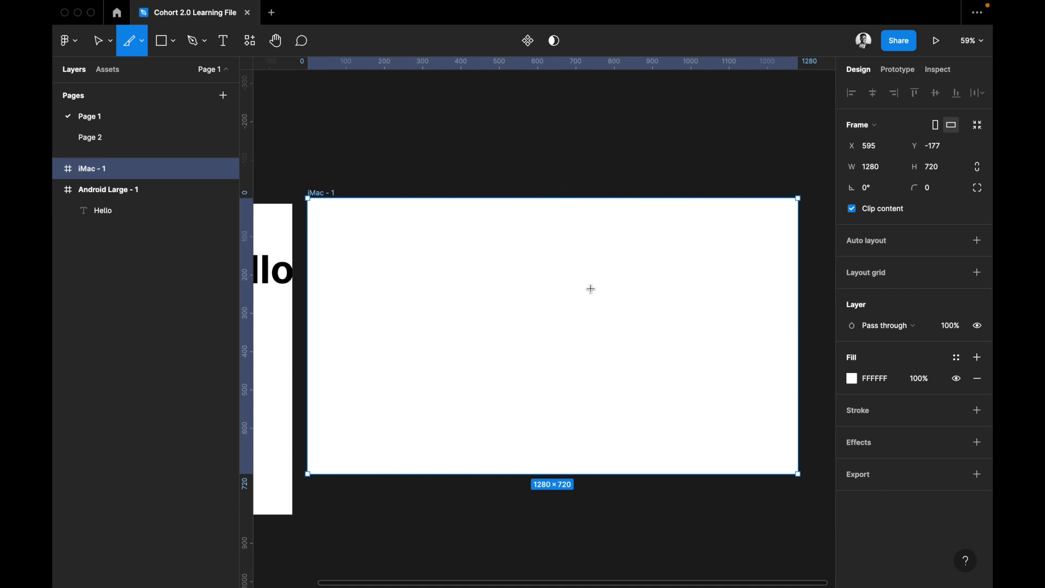
drag(546, 199, 798, 475)
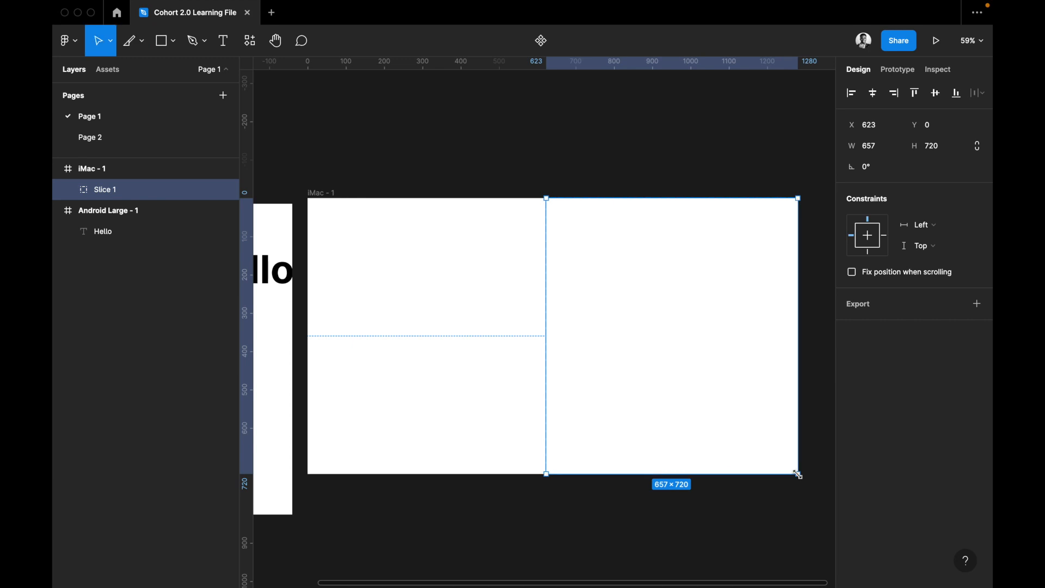
Deselect and reselect the slice to examine its dashed boundary and export option.
scroll(798, 475, right, 5)
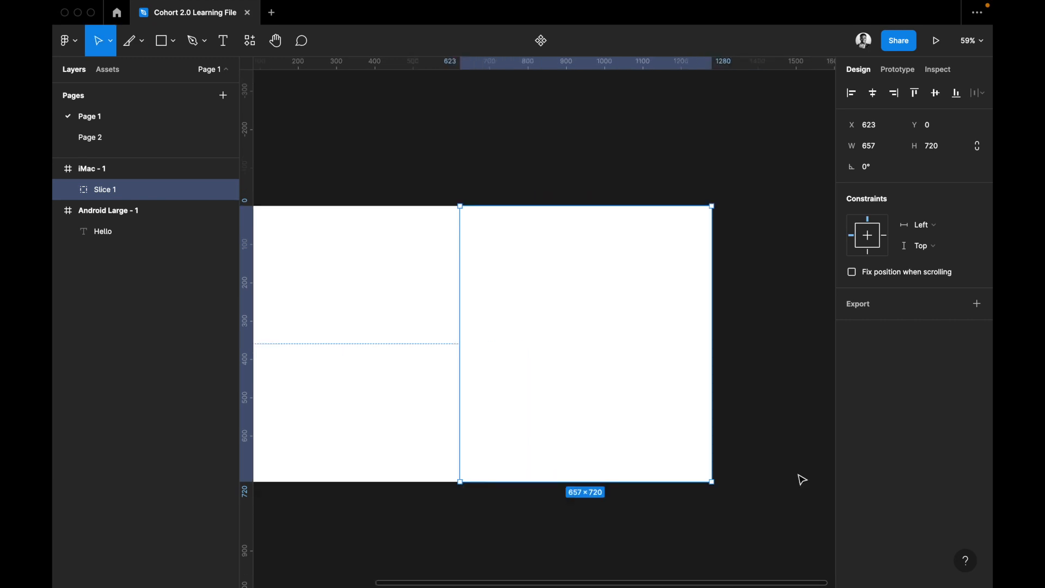
scroll(436, 226, left, 2)
click(493, 256)
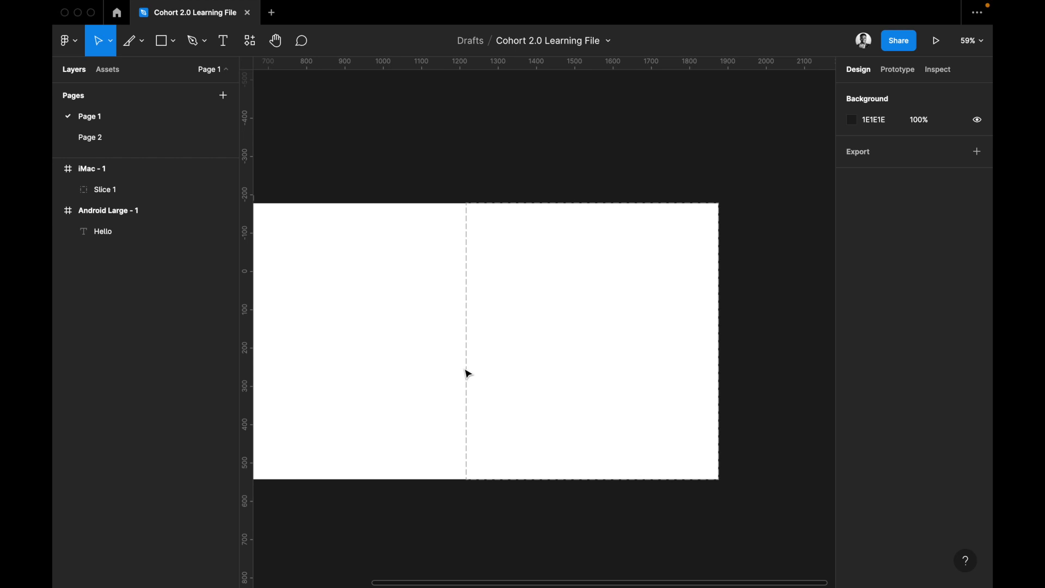
click(474, 322)
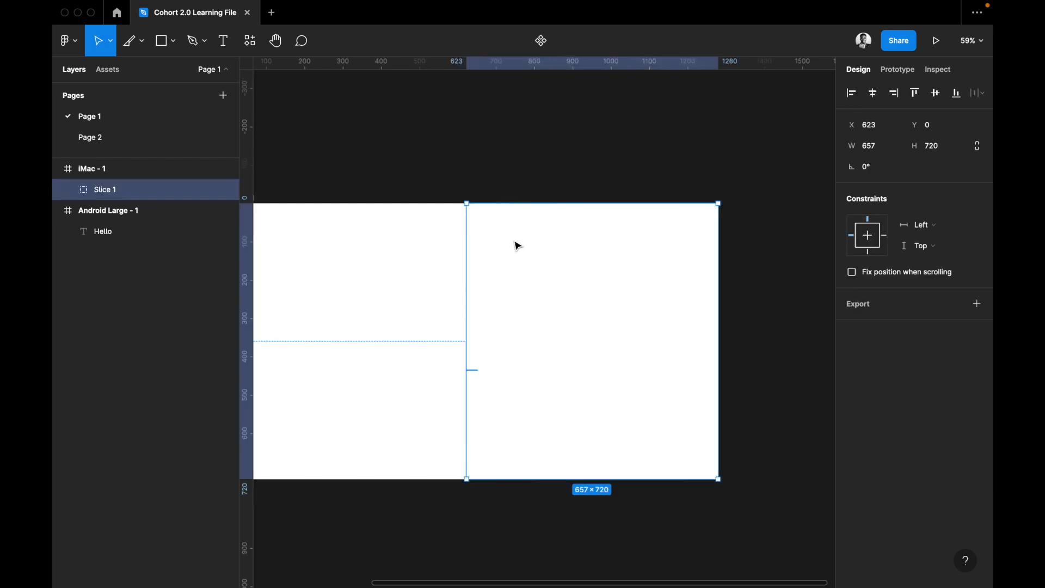
scroll(570, 359, left, 2)
scroll(570, 360, down, 1)
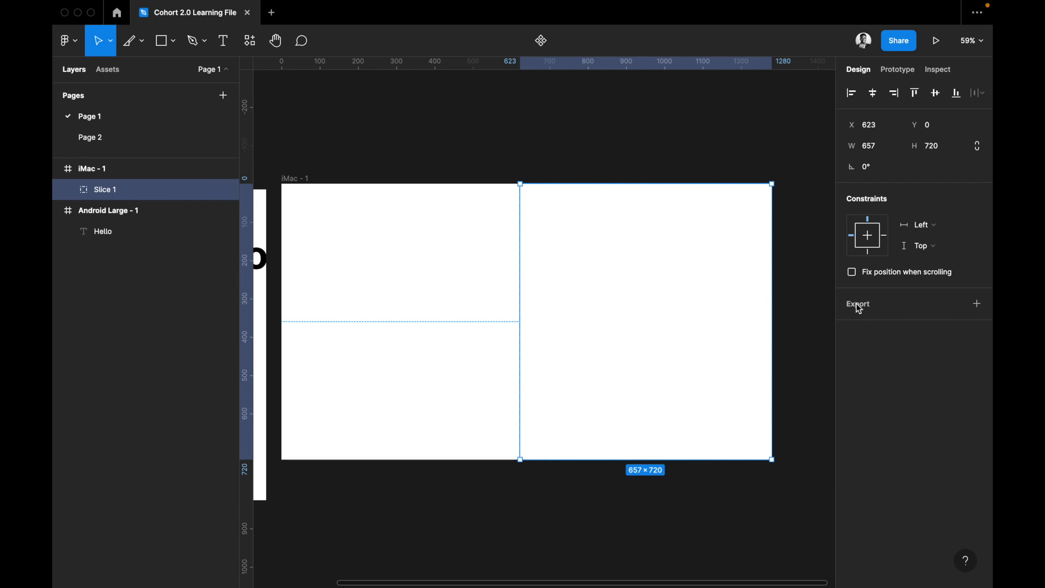
Draw a rectangle about 498 × 283 across the slice's left boundary in the iMac frame.
click(472, 265)
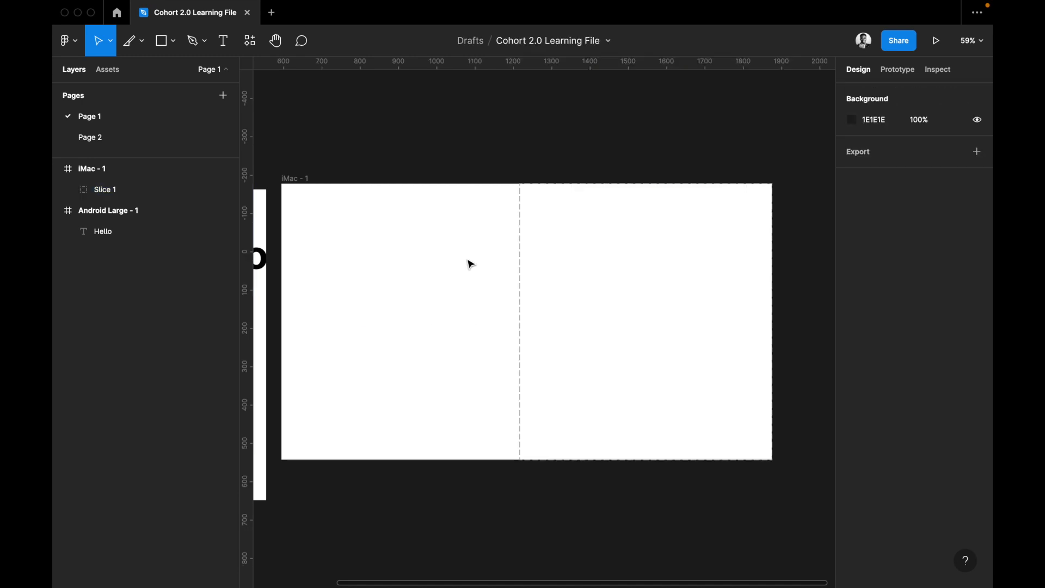
key(r)
drag(466, 258, 658, 367)
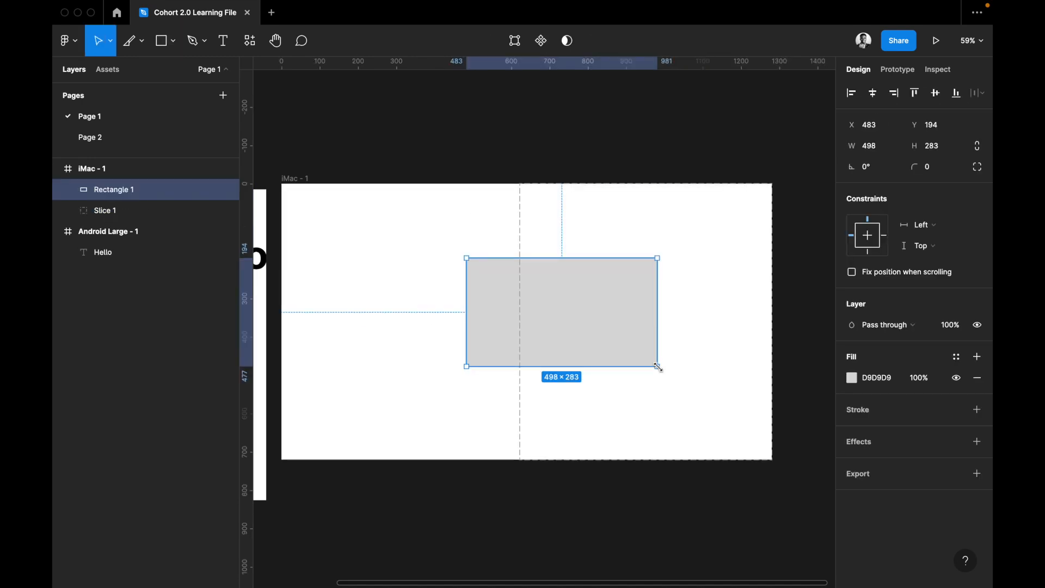
Set the rectangle's solid fill to bright red, FE1515.
click(852, 380)
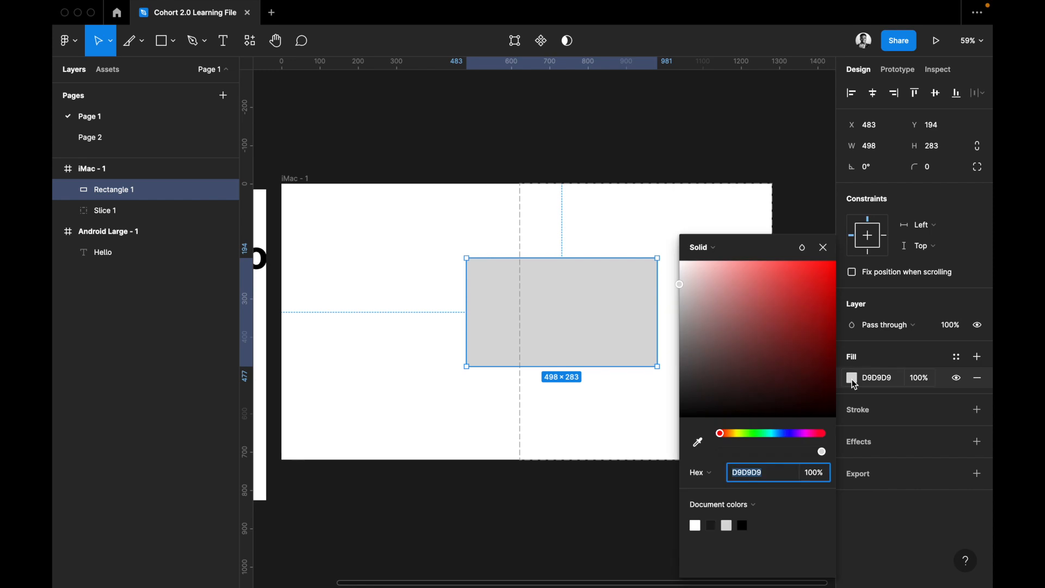
click(809, 295)
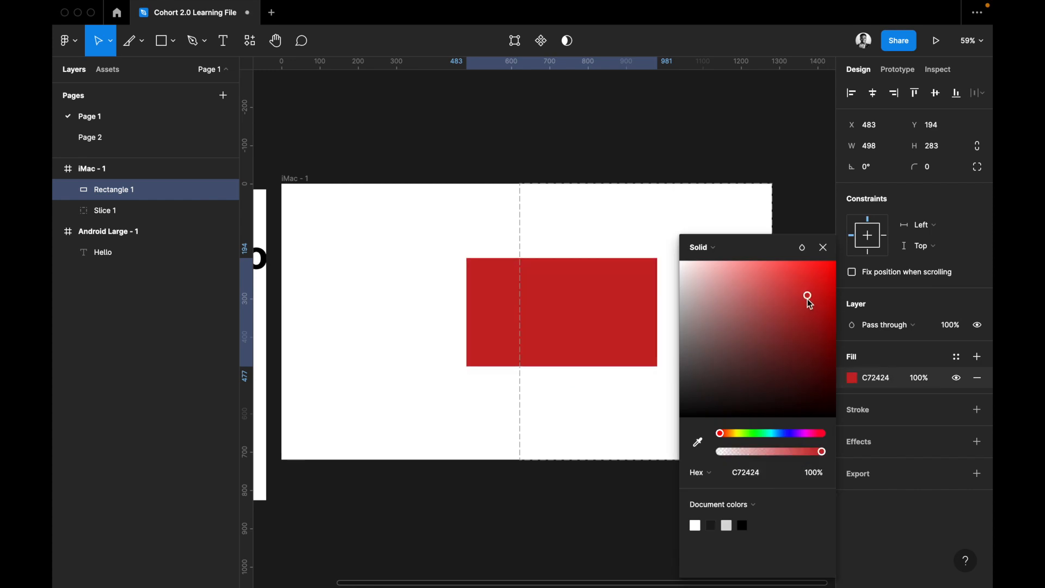
click(802, 267)
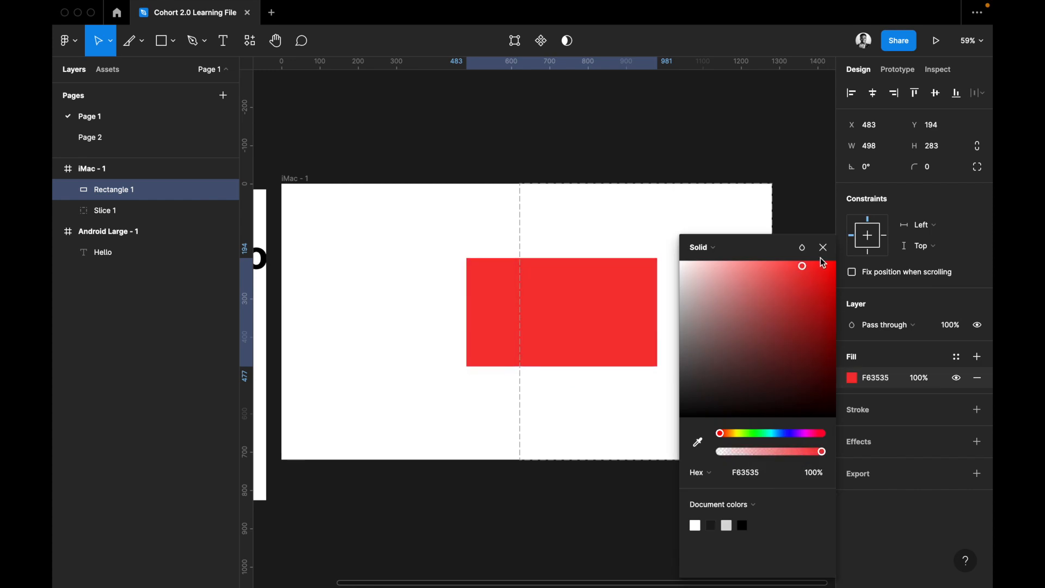
click(826, 269)
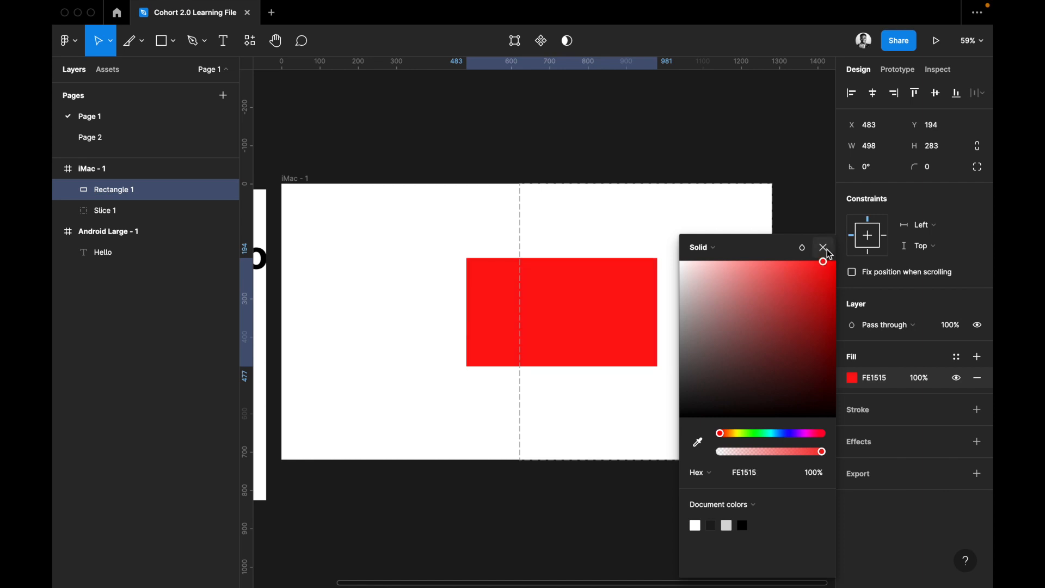
click(823, 249)
Move the red rectangle to about X 365, Y 185 so it straddles the slice's left edge, and deselect it.
click(548, 311)
drag(548, 311, 448, 318)
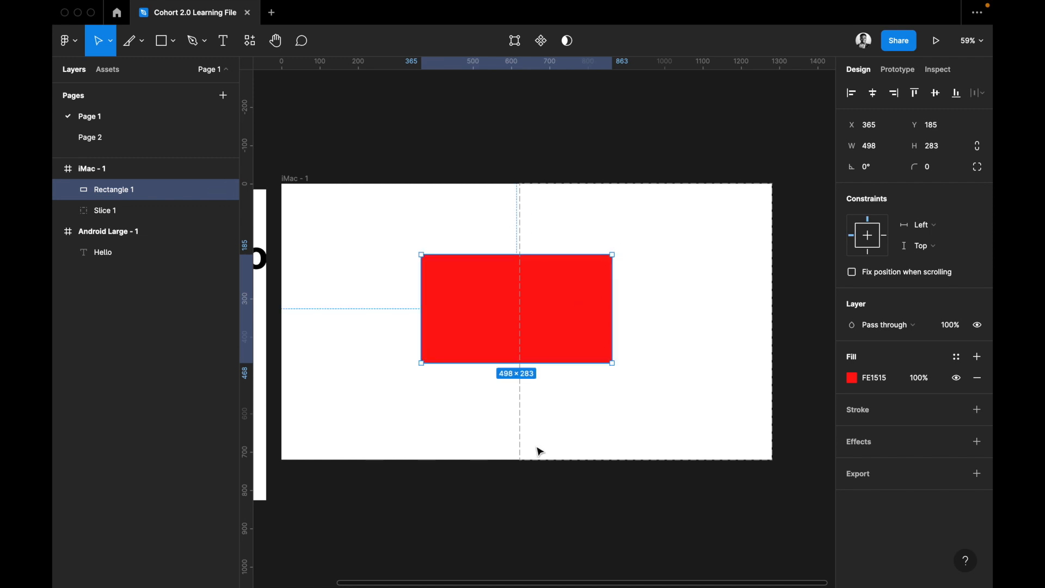
click(525, 223)
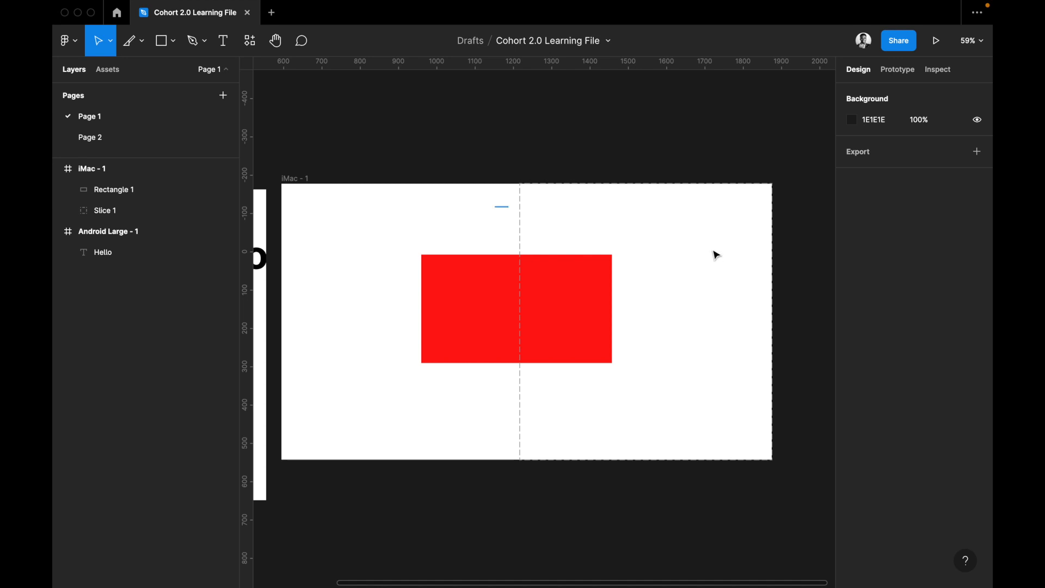
Add a 1x PNG export setting to the slice and expand its export preview.
key(super+a)
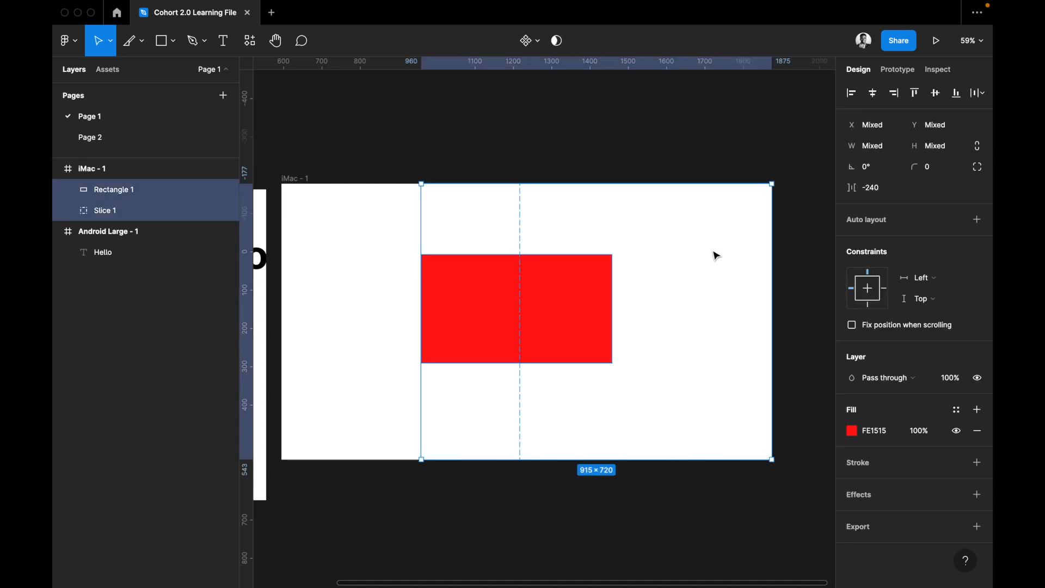
click(509, 448)
click(581, 444)
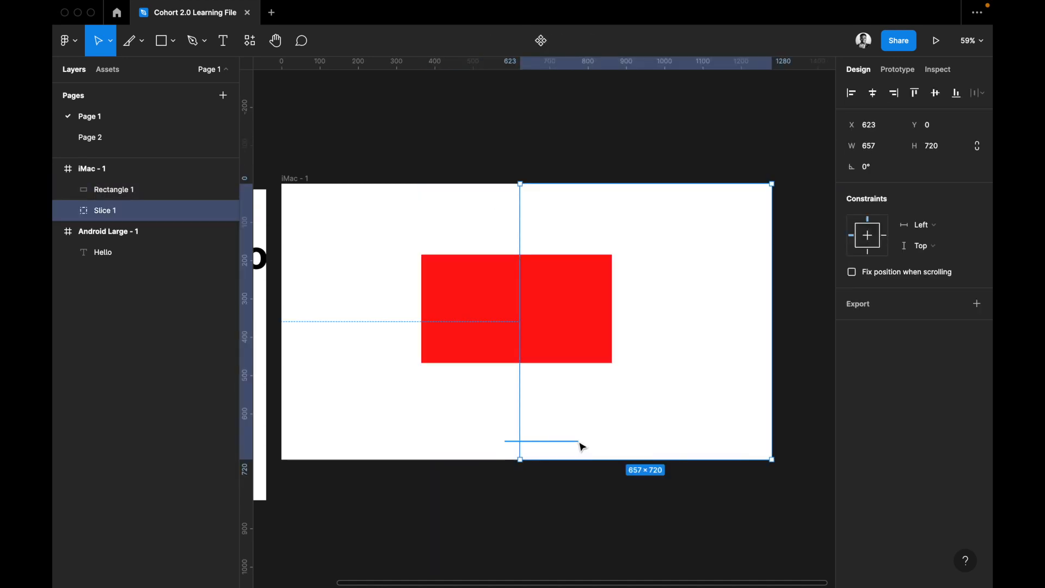
click(890, 303)
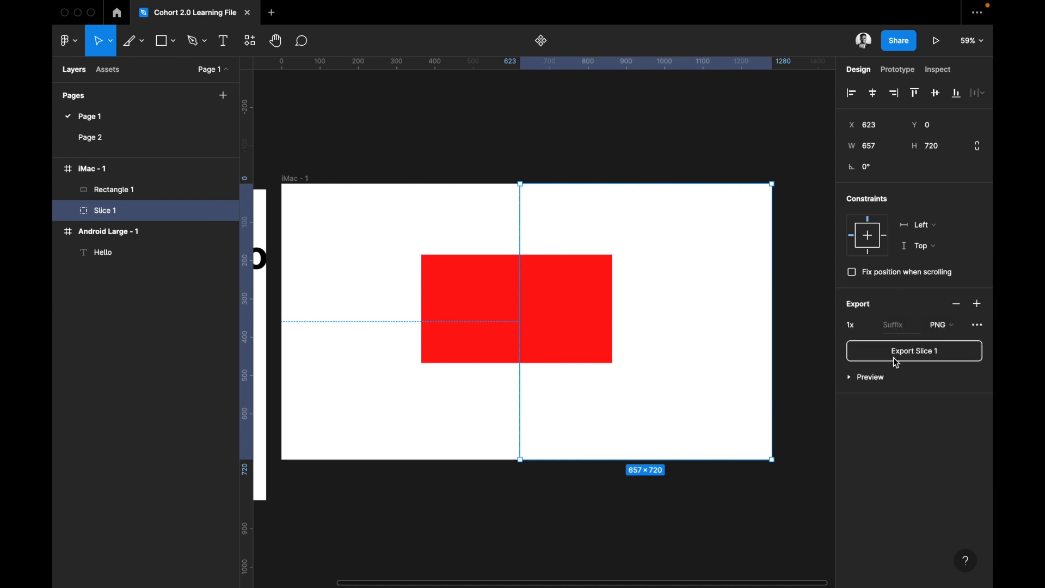
click(851, 378)
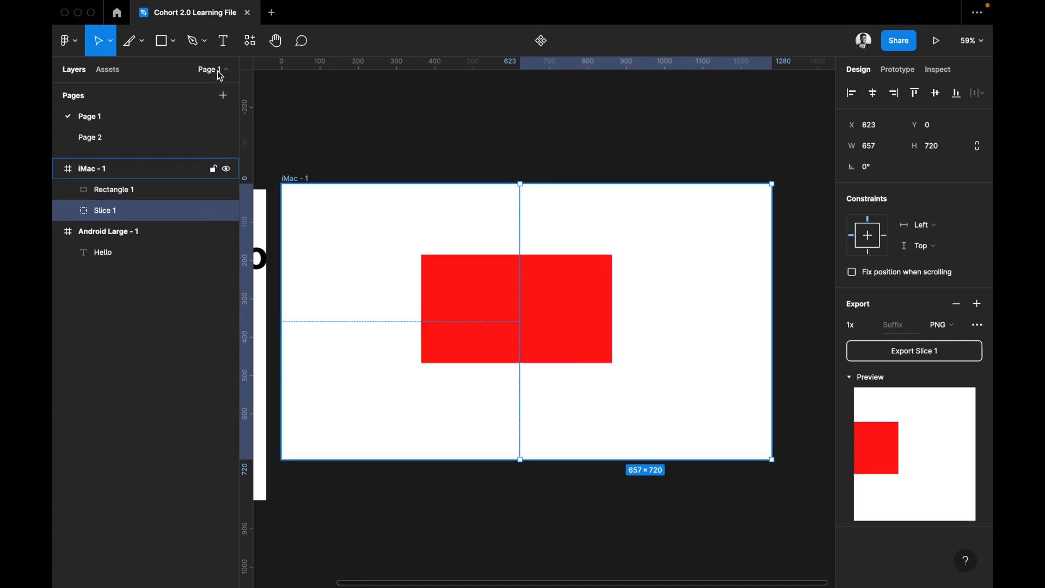
Add a frame about 484 × 214 inside the iMac frame at about X 365, Y 419, overlapping the red rectangle's lower edge.
click(144, 42)
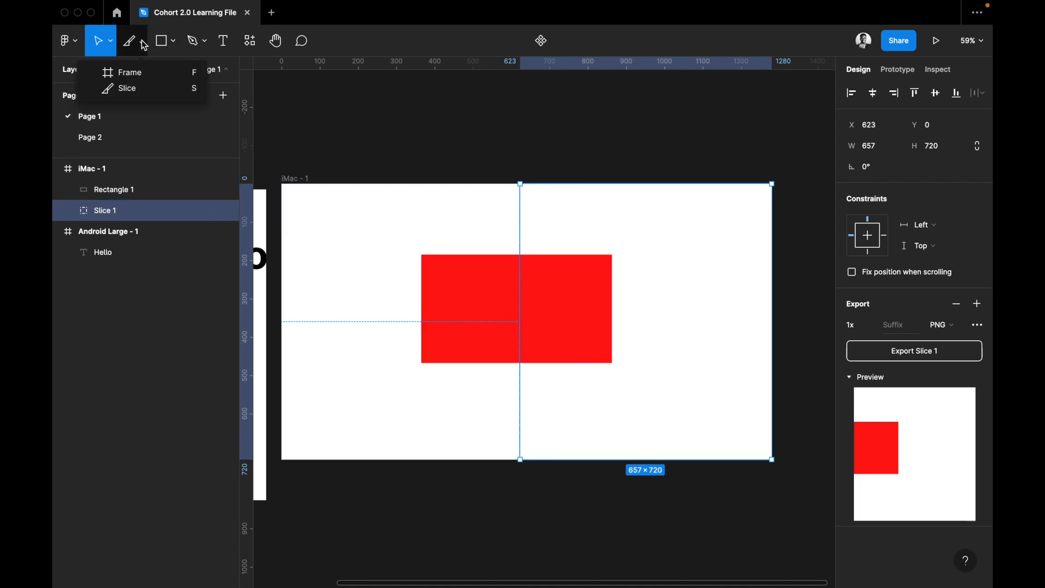
click(155, 74)
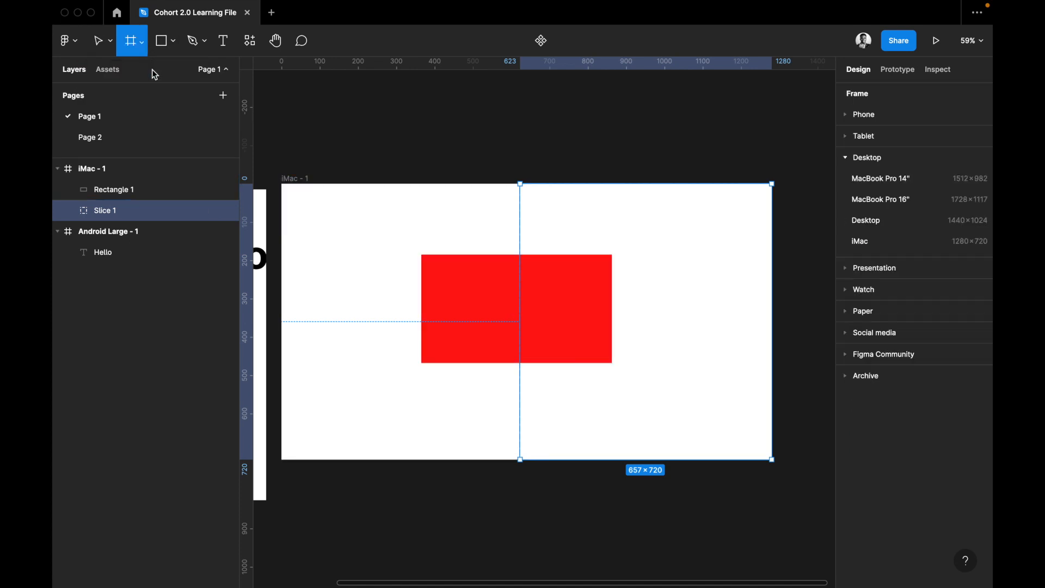
click(173, 42)
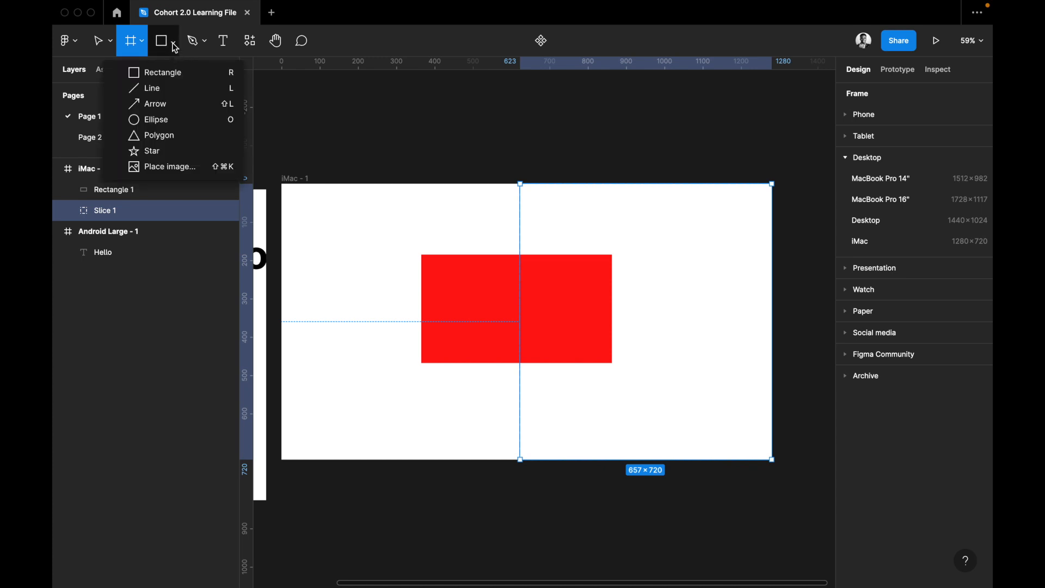
click(174, 44)
click(173, 43)
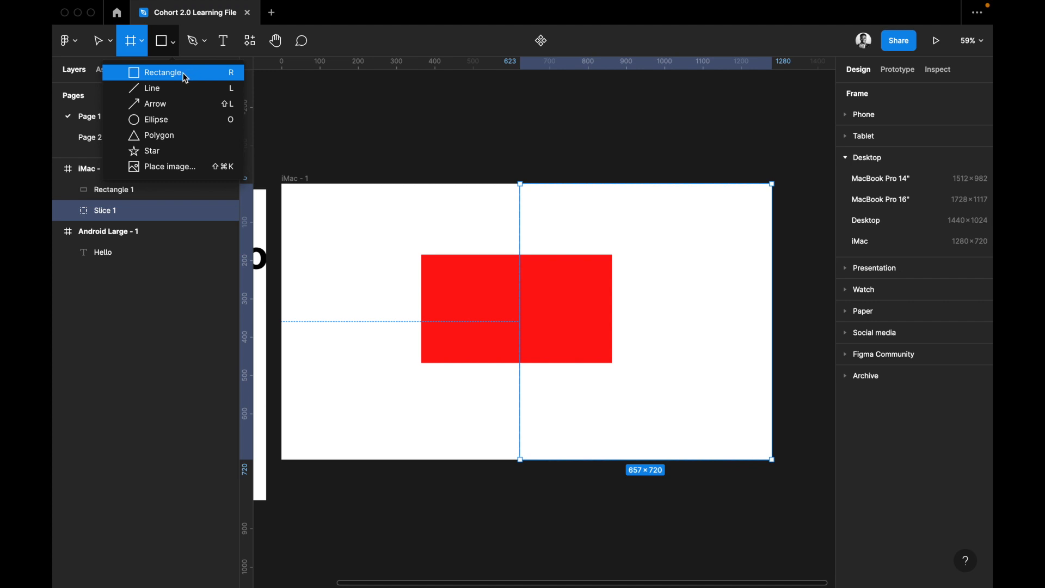
click(496, 218)
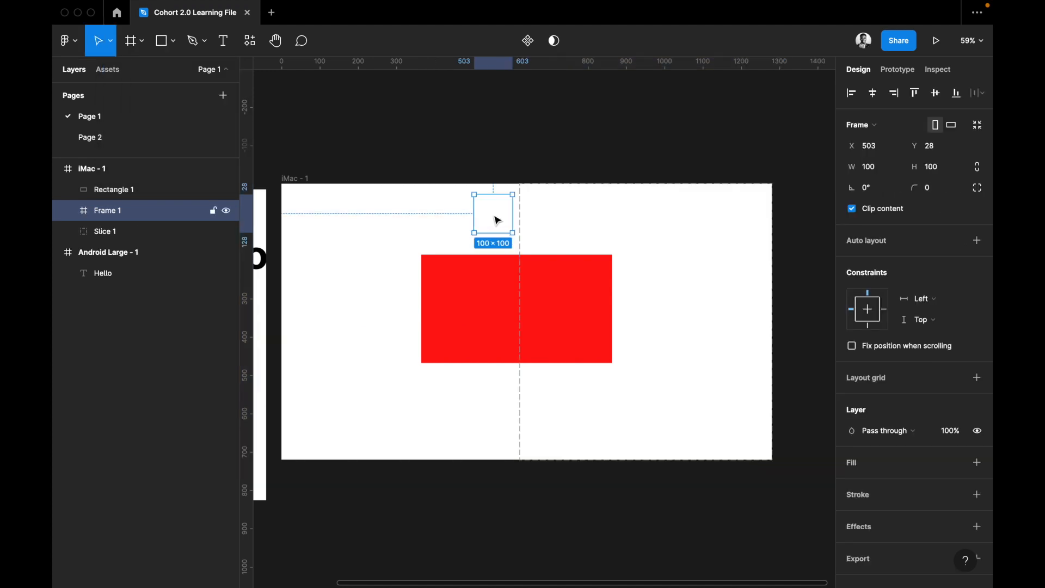
drag(492, 226, 576, 344)
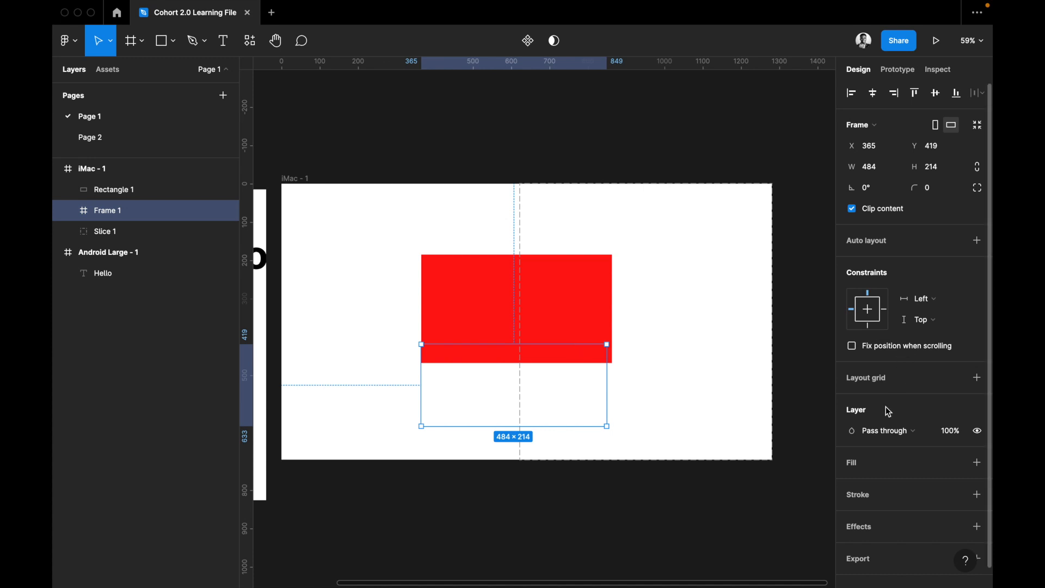
Add a solid fill to the new nested frame and set it to lime green, C1FF3E.
click(870, 469)
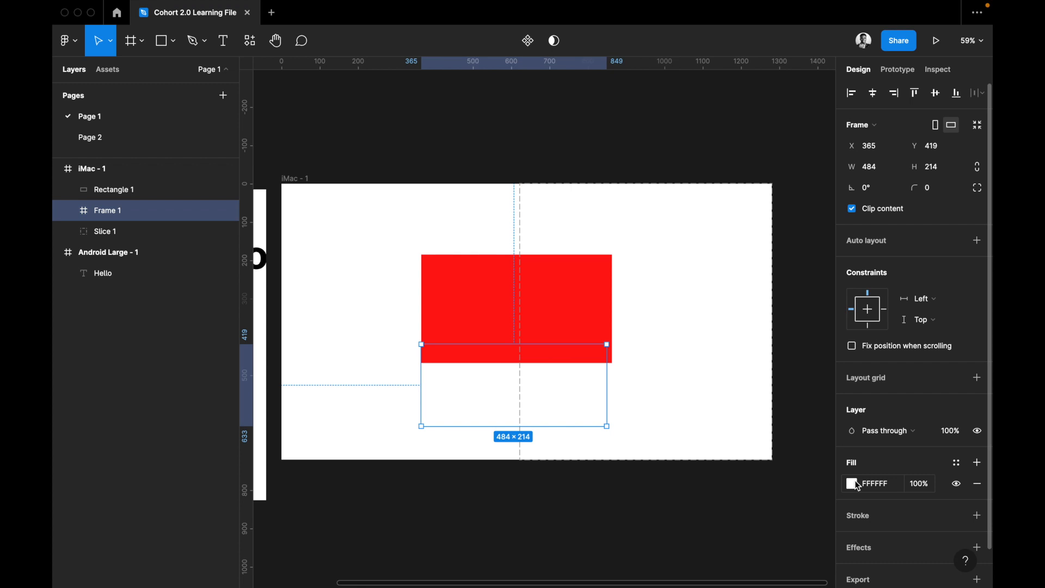
click(854, 483)
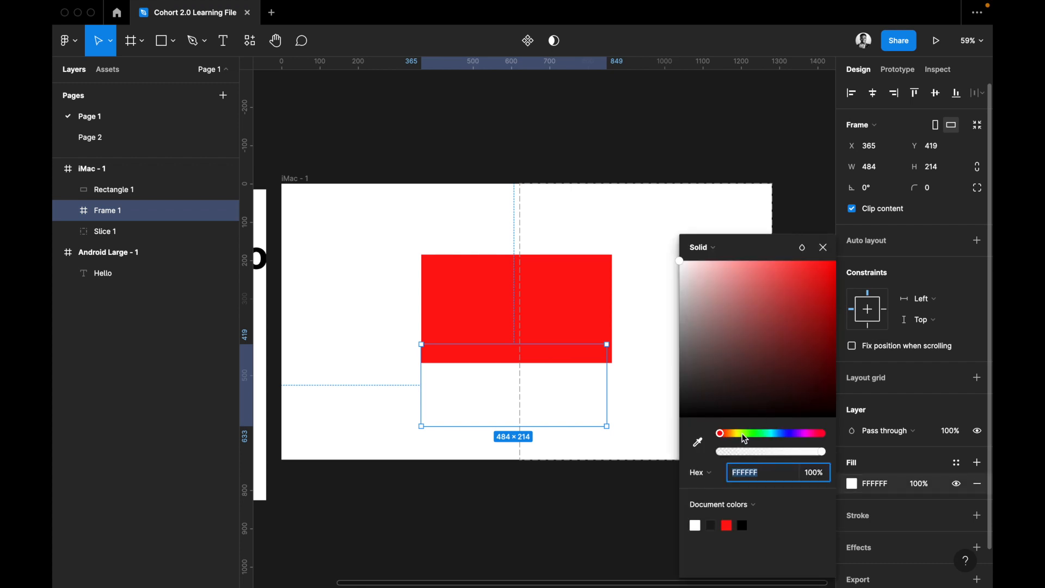
drag(784, 274, 798, 261)
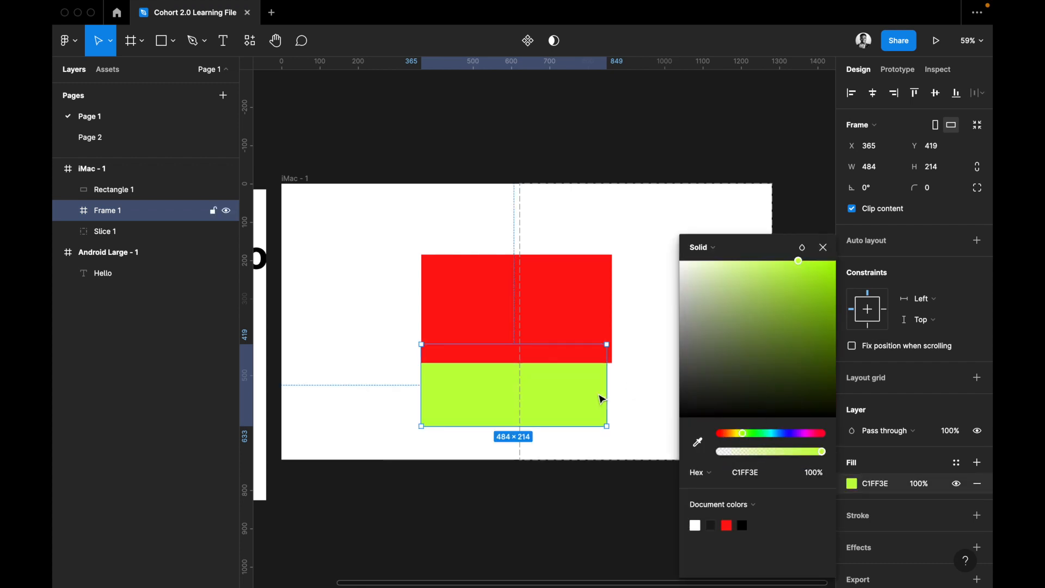
Move the red rectangle up to about Y 100 and the green frame to about X 101, Y 428.
drag(565, 328, 564, 296)
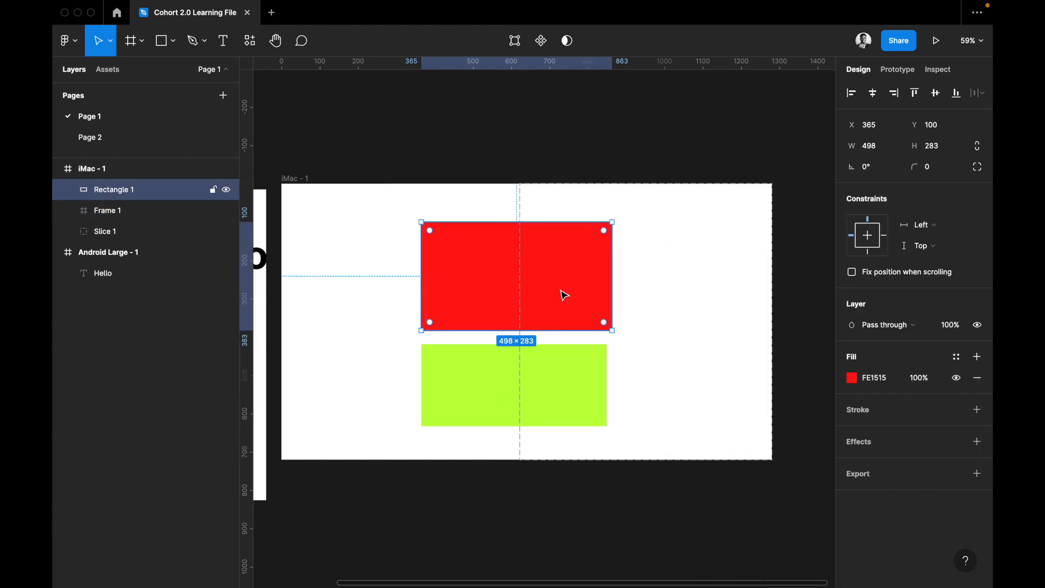
click(561, 384)
drag(560, 382, 458, 384)
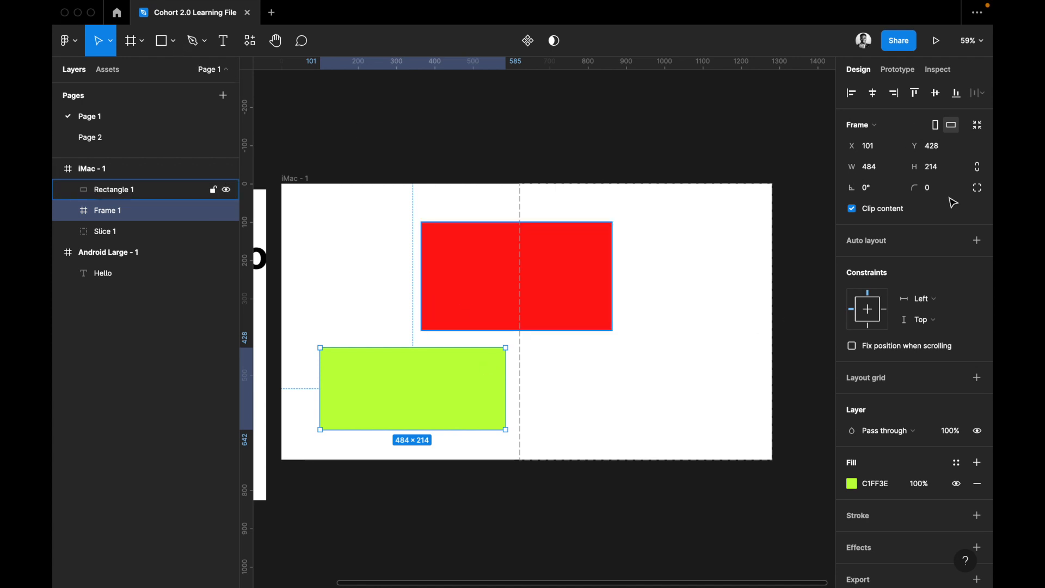
scroll(919, 439, down, 1)
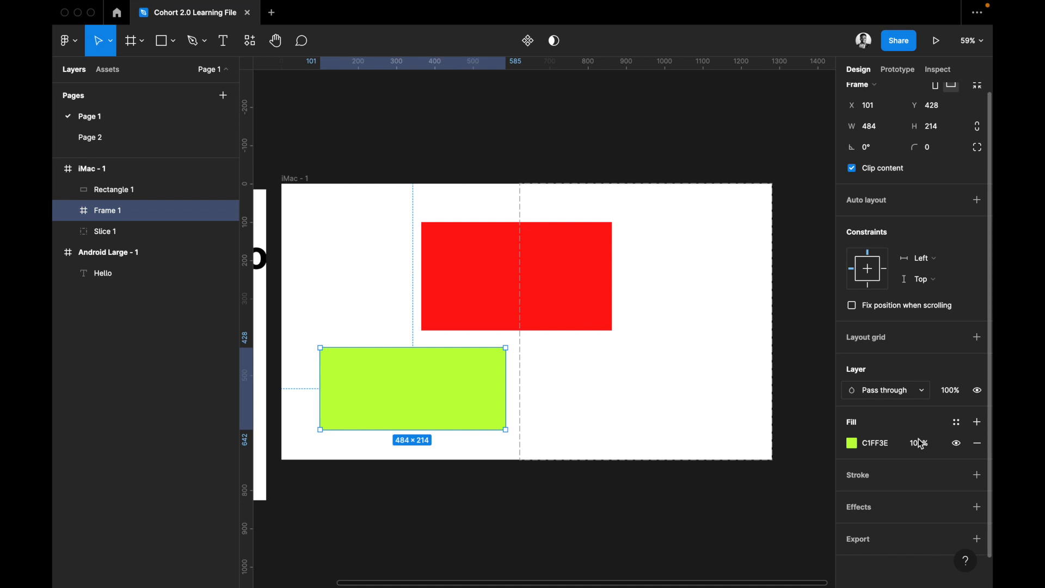
scroll(919, 439, up, 1)
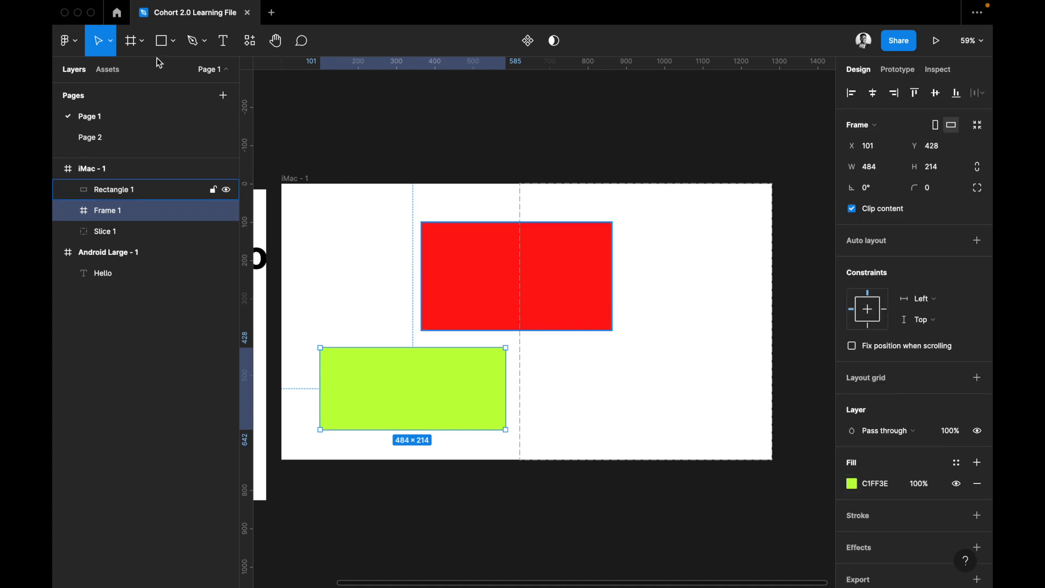
Draw a nearly horizontal line about 336 long on the canvas above the iMac frame and select it.
click(141, 42)
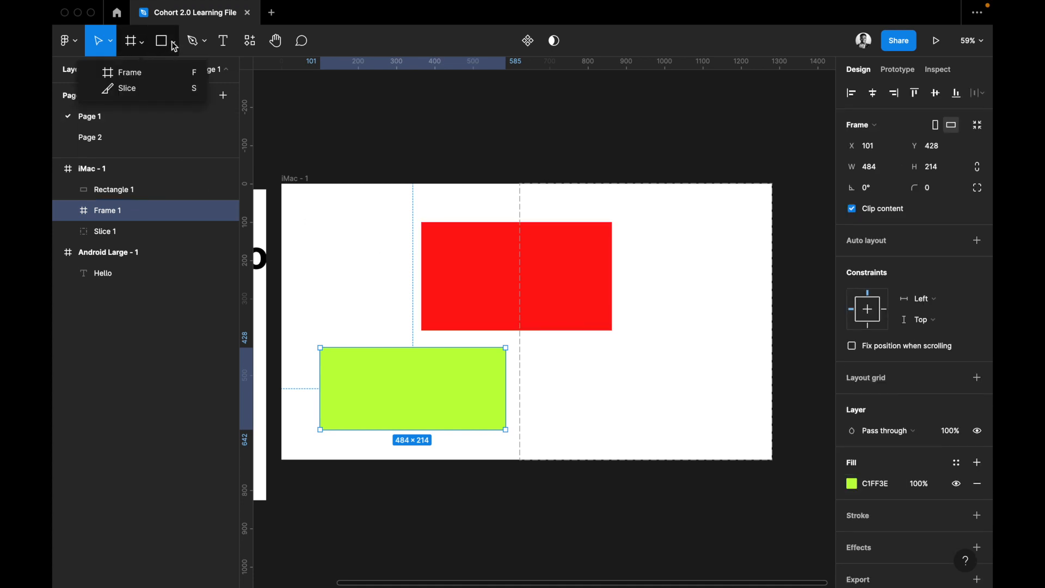
click(174, 47)
click(171, 88)
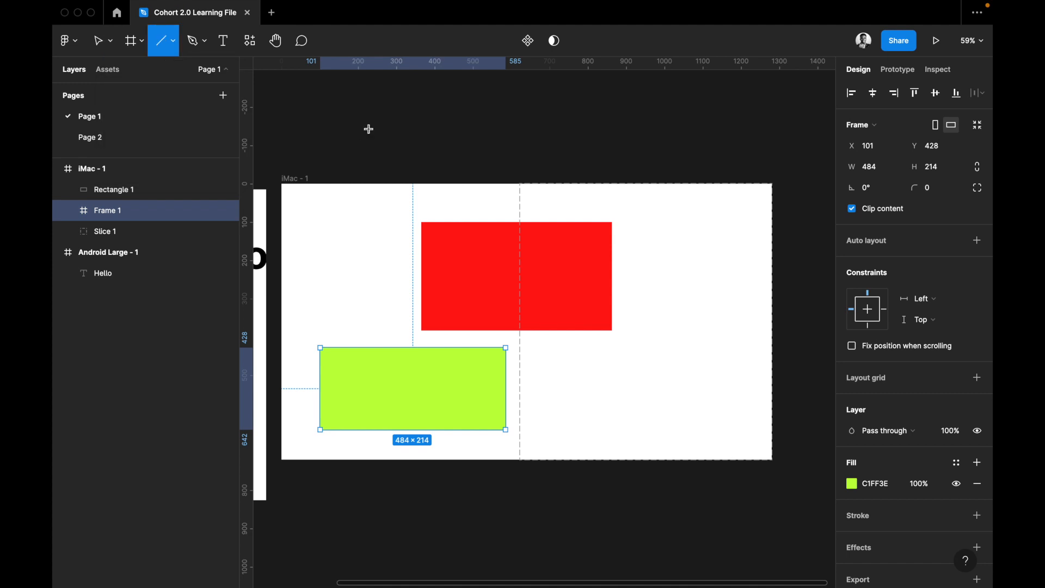
mouse_move(359, 117)
mouse_down()
mouse_move(490, 120)
mouse_move(483, 104)
mouse_move(487, 117)
mouse_up()
click(483, 103)
click(460, 117)
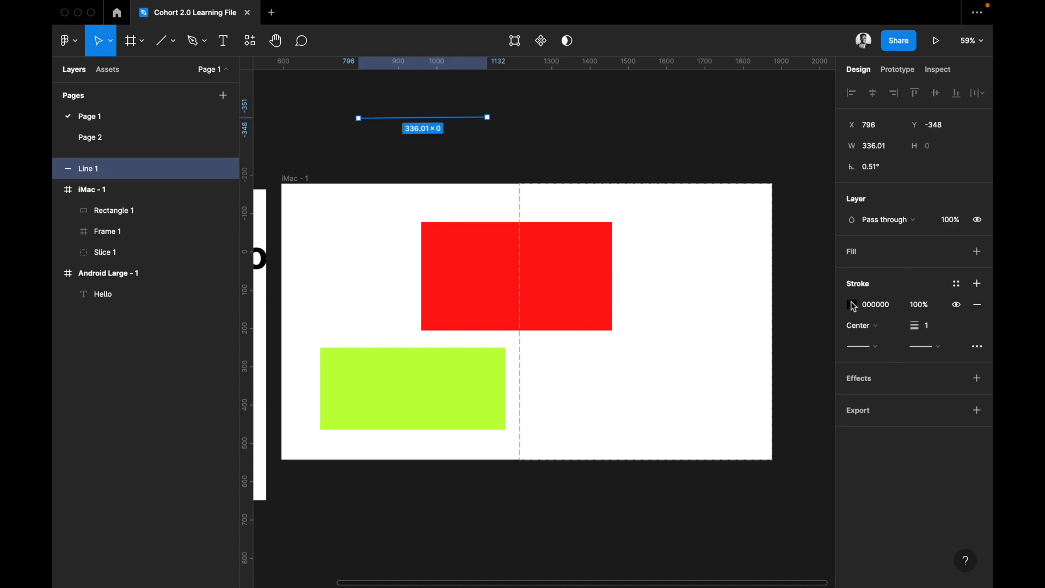
Set the line's stroke colour to white, FFFFFF, and deselect it.
click(853, 305)
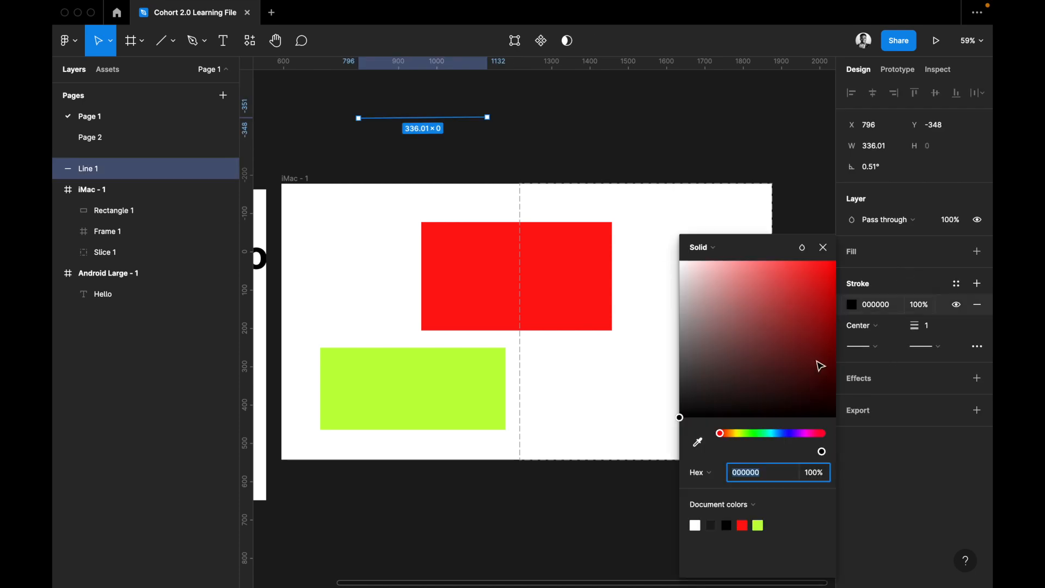
text(FFFFFF)
key(Return)
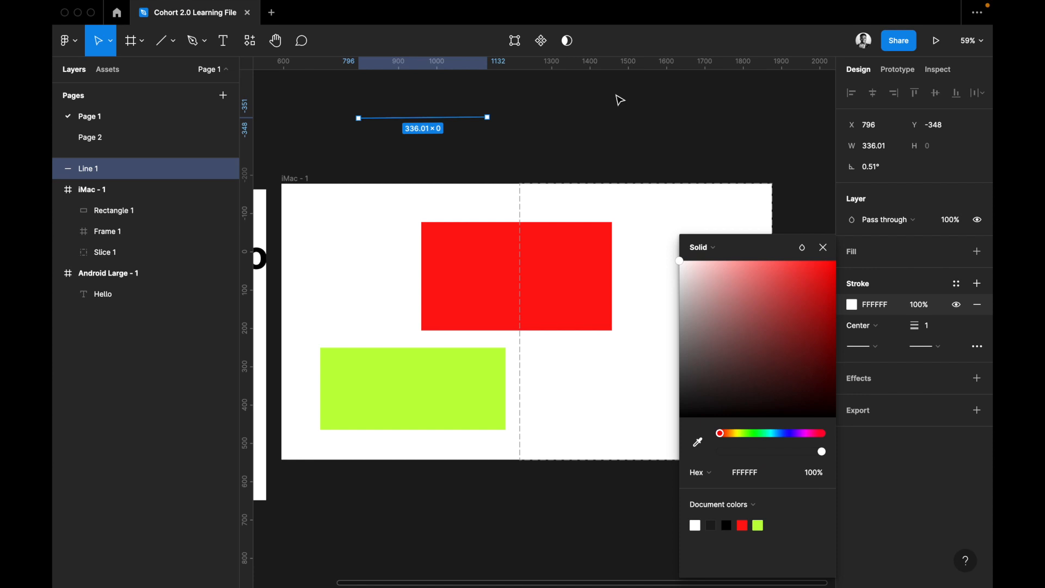
click(506, 119)
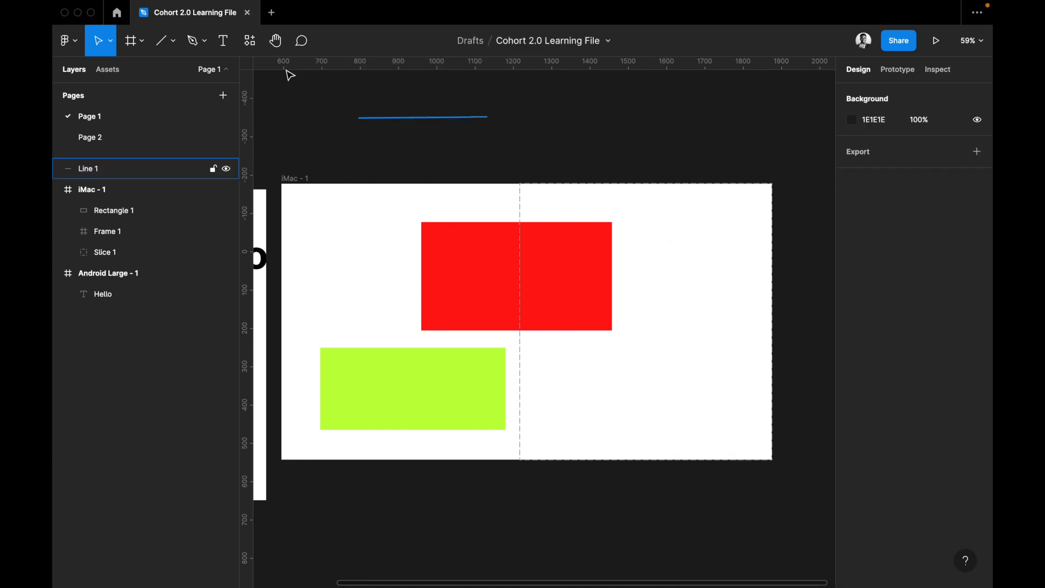
Draw a slightly rising arrow about 422 long to the right of the white line, and deselect it.
click(173, 41)
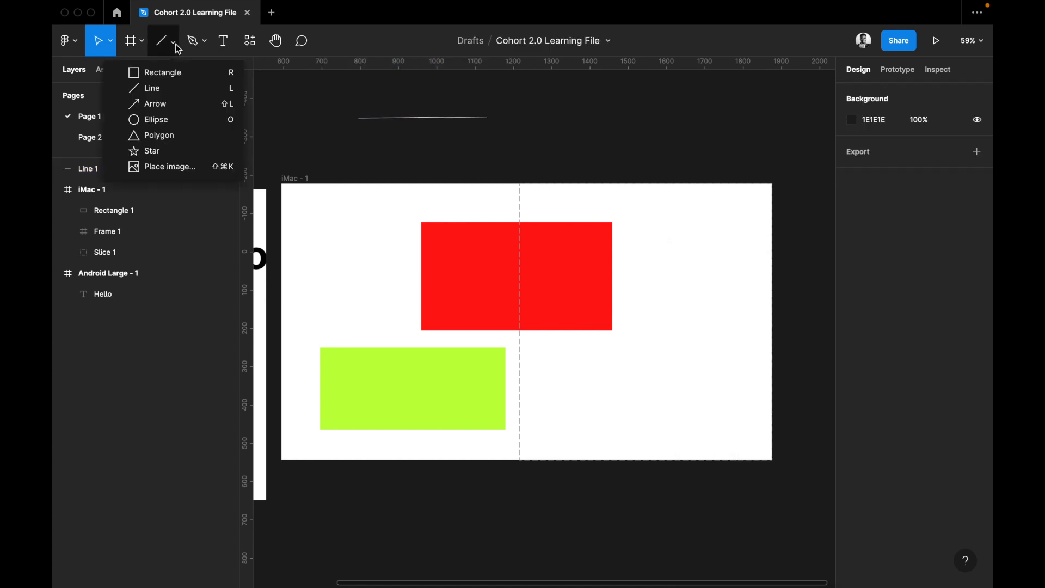
click(185, 108)
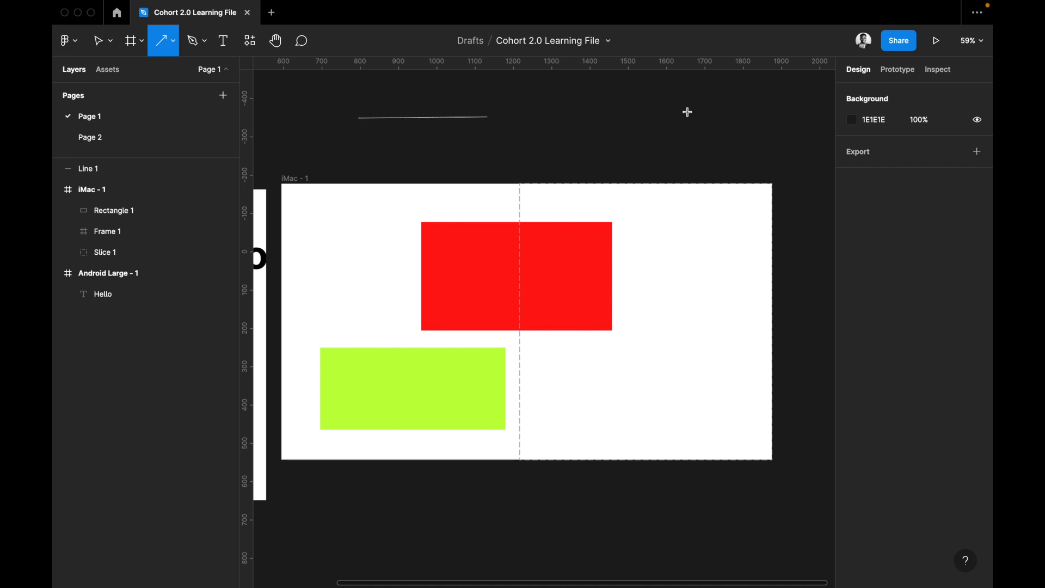
drag(527, 124, 688, 112)
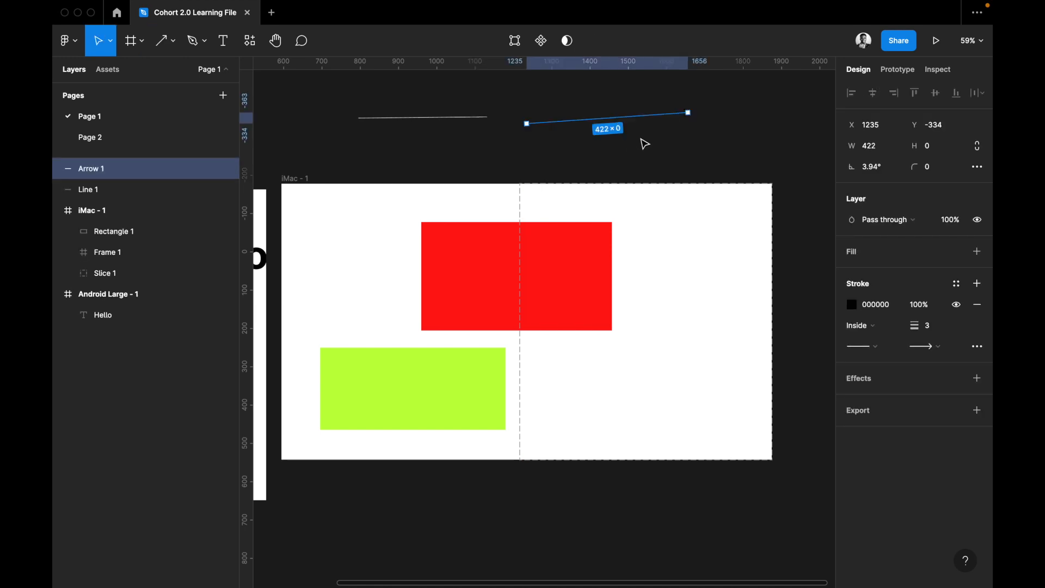
click(688, 116)
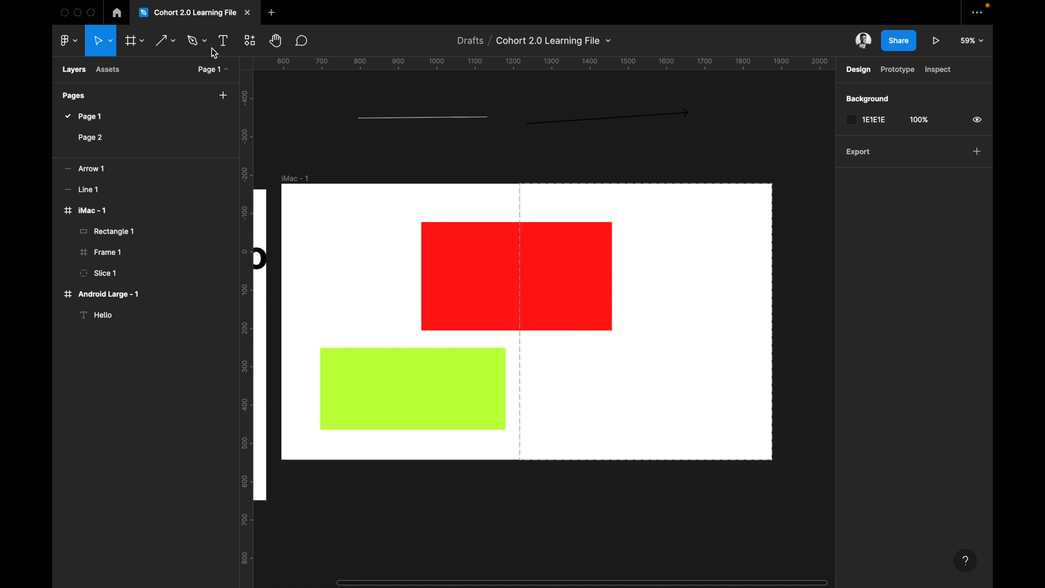
Draw a circle about 181 × 181 with the Ellipse tool over the arrow's starting end.
click(172, 46)
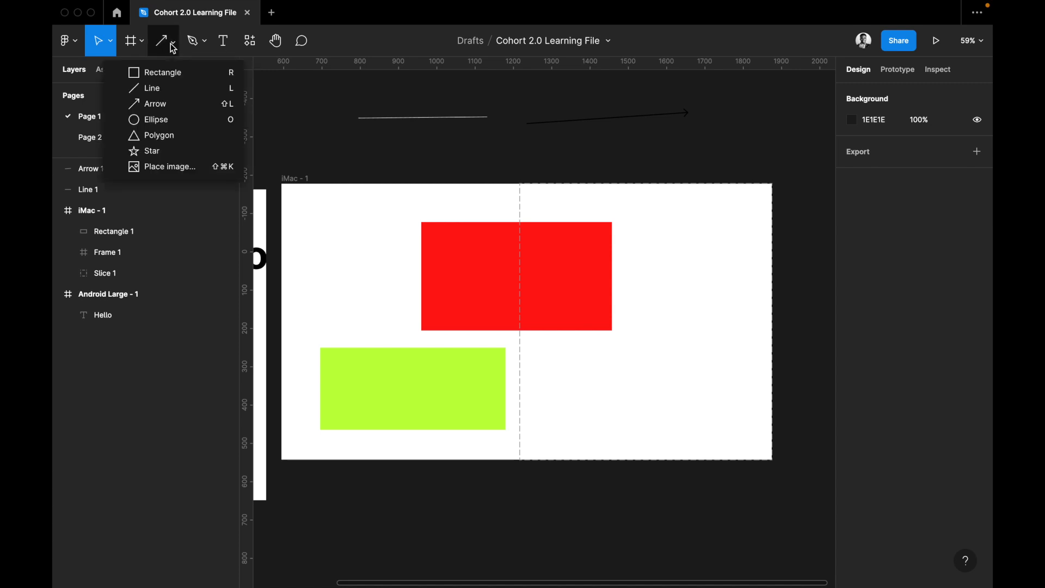
click(172, 119)
mouse_move(515, 95)
mouse_down()
mouse_move(597, 164)
mouse_move(564, 162)
mouse_move(602, 163)
mouse_move(592, 171)
mouse_move(554, 133)
mouse_up()
drag(644, 163, 585, 126)
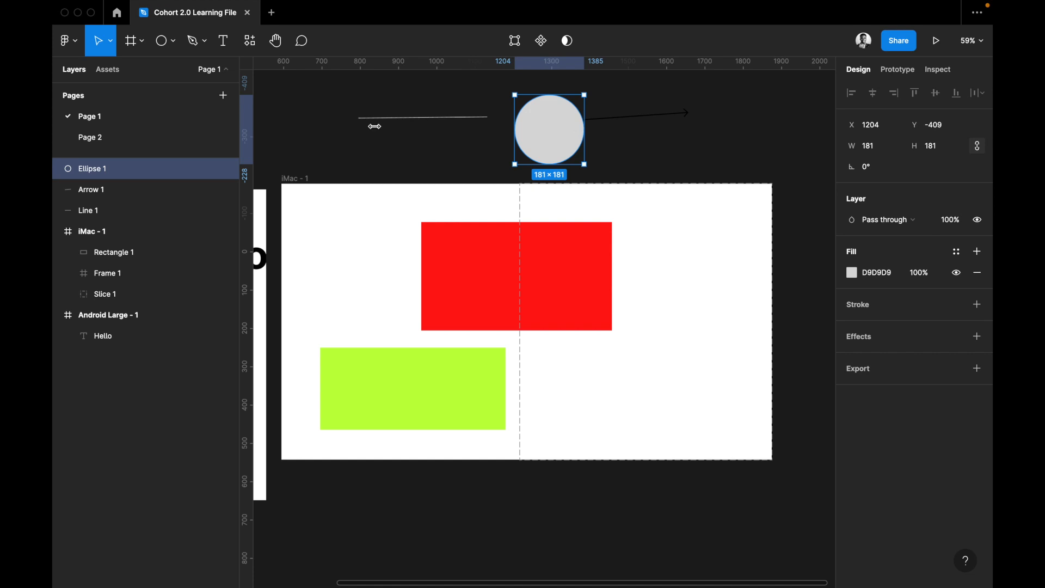
Draw a triangle with the Polygon tool, about 193 × 193, over the white line's left end, and deselect it.
click(177, 47)
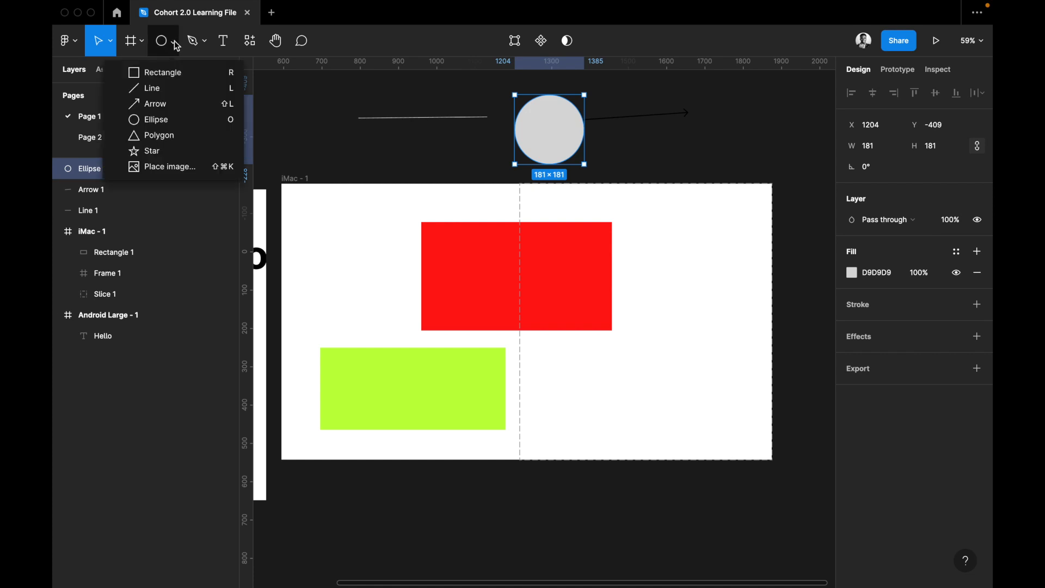
click(169, 136)
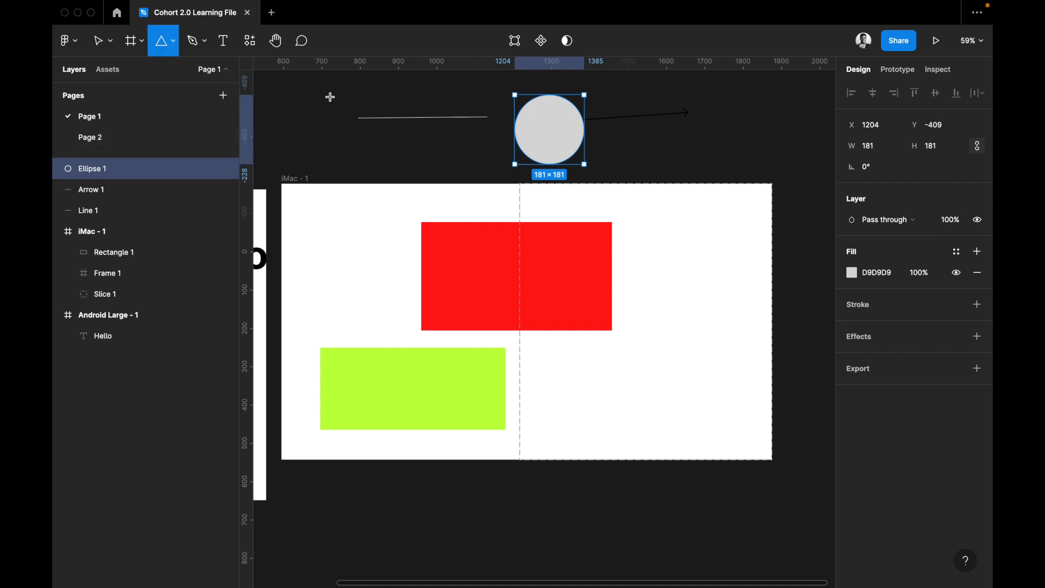
drag(329, 95, 404, 169)
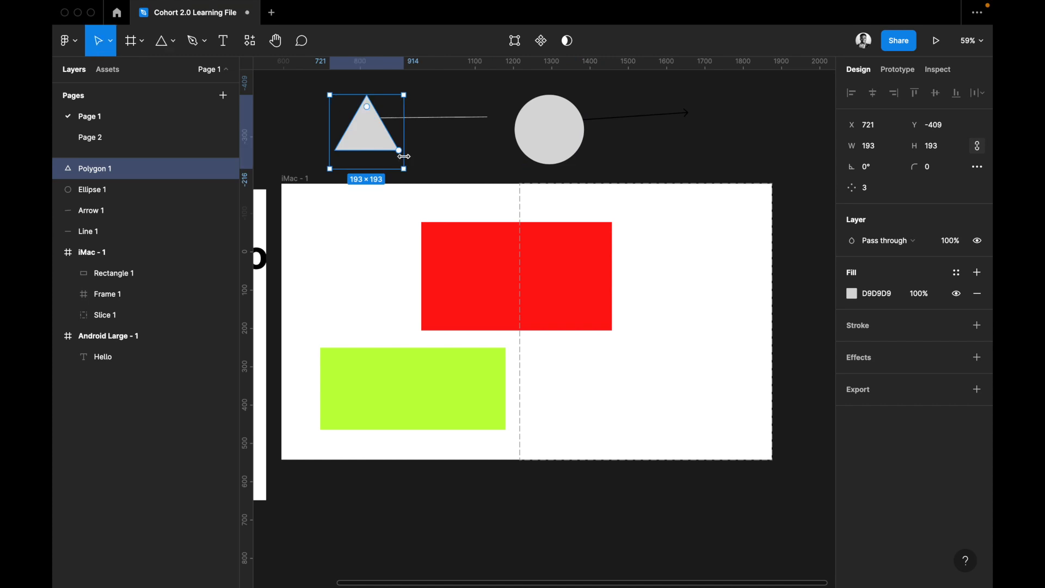
click(174, 46)
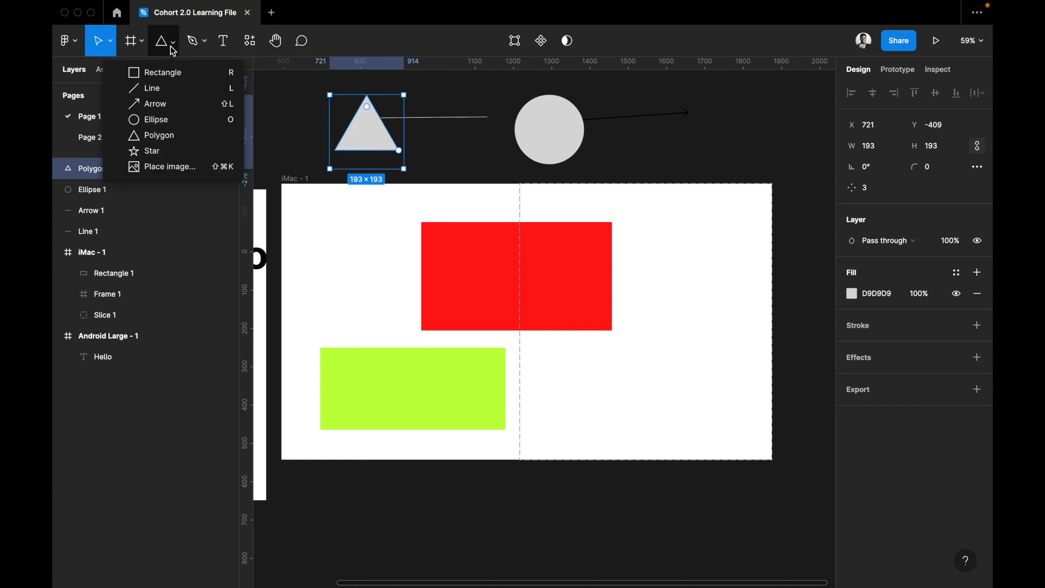
key(Escape)
key(Escape)
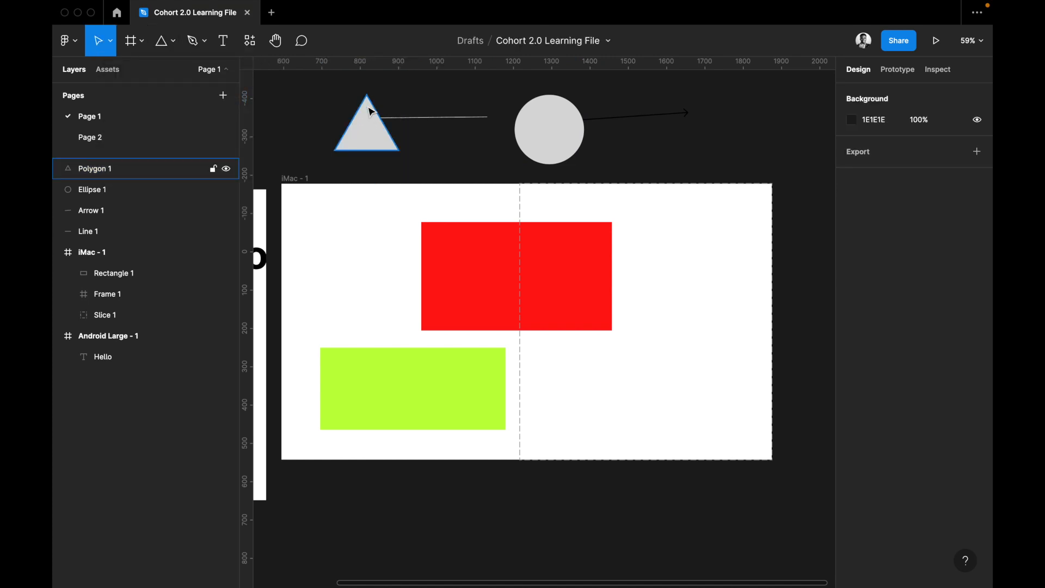
Round the triangle's corners to a radius of 14 and increase its point count to 5.
click(370, 117)
mouse_move(367, 107)
mouse_down()
mouse_move(348, 134)
mouse_move(380, 109)
mouse_move(372, 105)
mouse_up()
drag(397, 154, 411, 114)
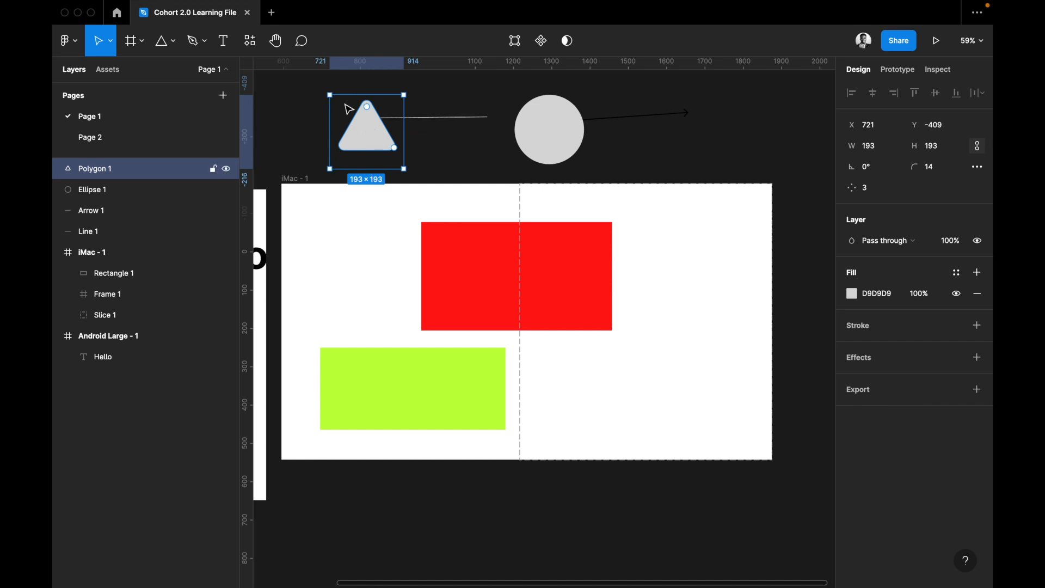
mouse_move(397, 132)
mouse_down()
mouse_move(403, 103)
mouse_move(398, 124)
mouse_up()
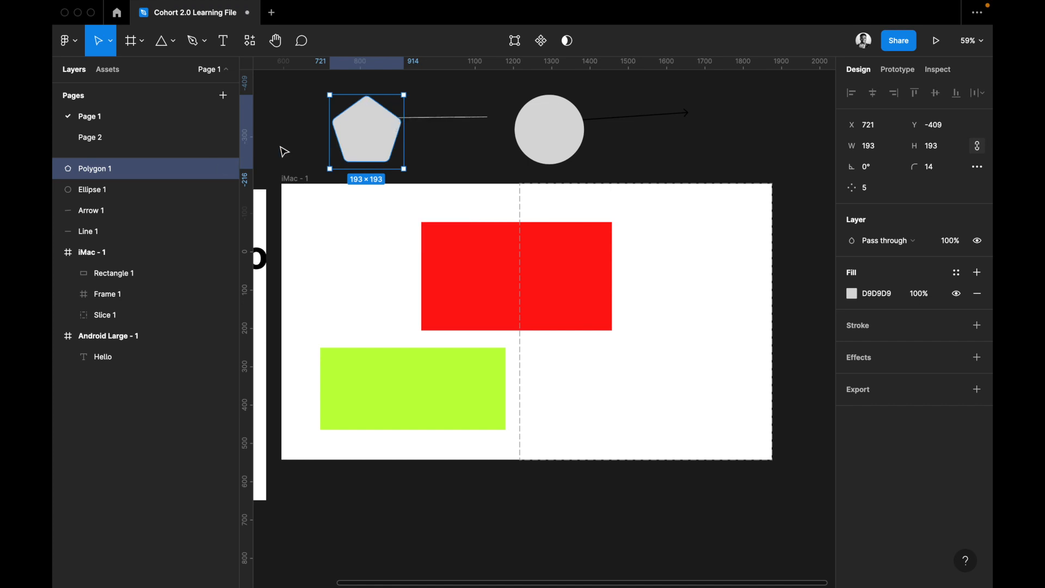
Draw a five-pointed star about 283 × 202 over the arrow's head, just above the iMac frame.
click(172, 42)
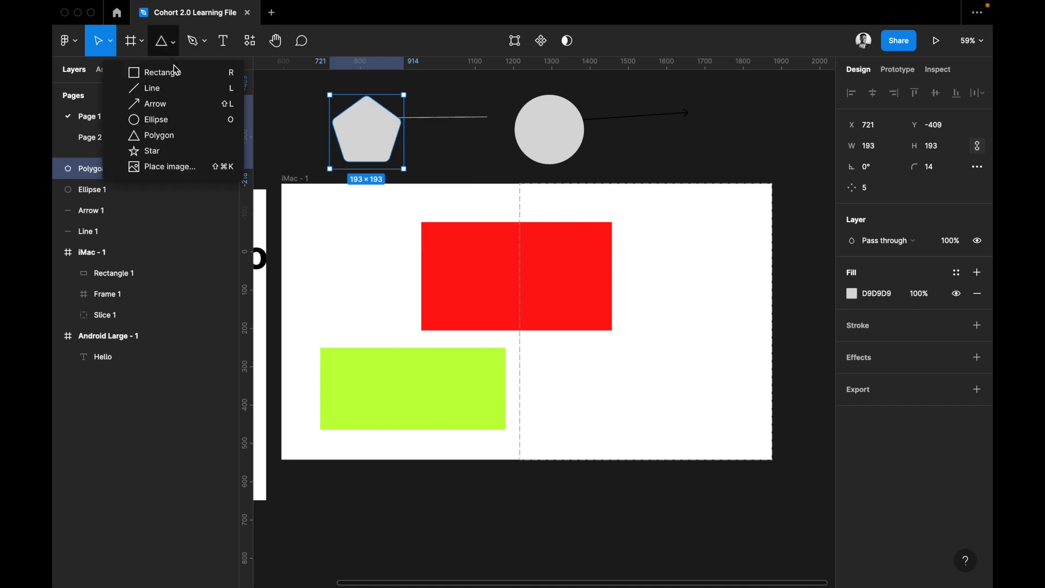
click(173, 151)
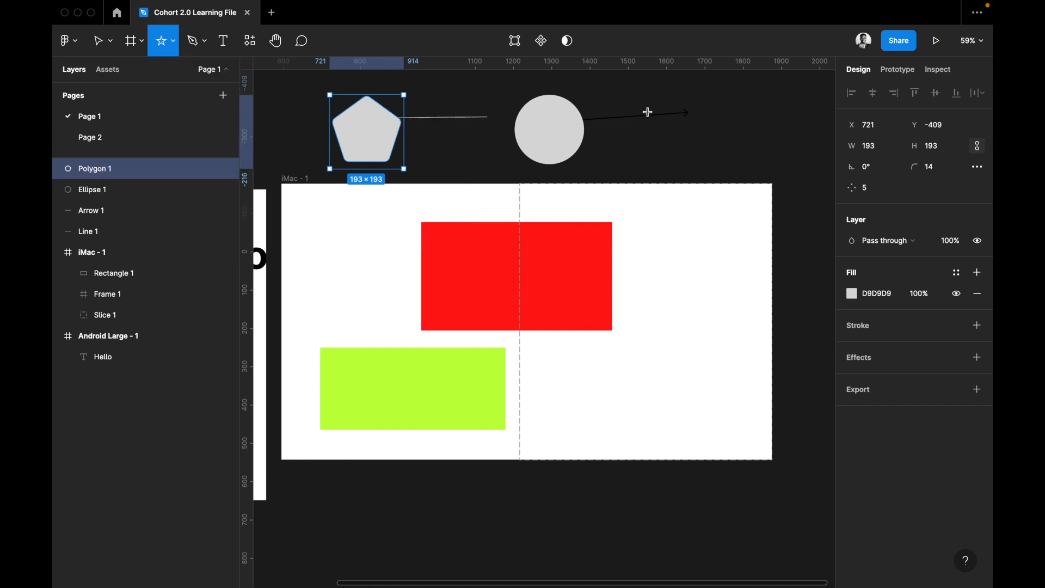
drag(640, 106, 750, 183)
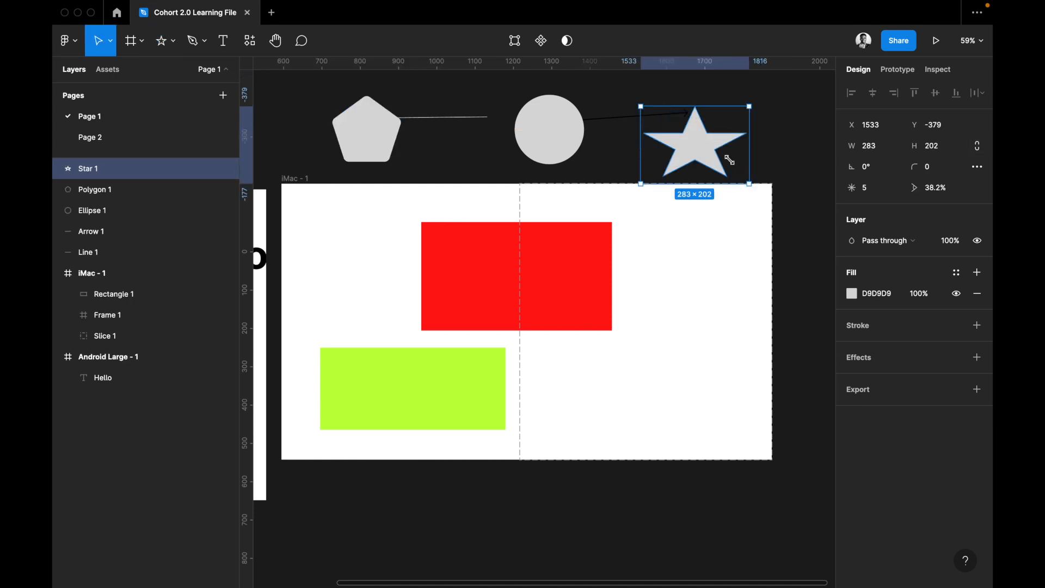
Reduce the star's ratio to 25% so its arms become thinner.
mouse_move(710, 135)
drag(710, 135, 686, 104)
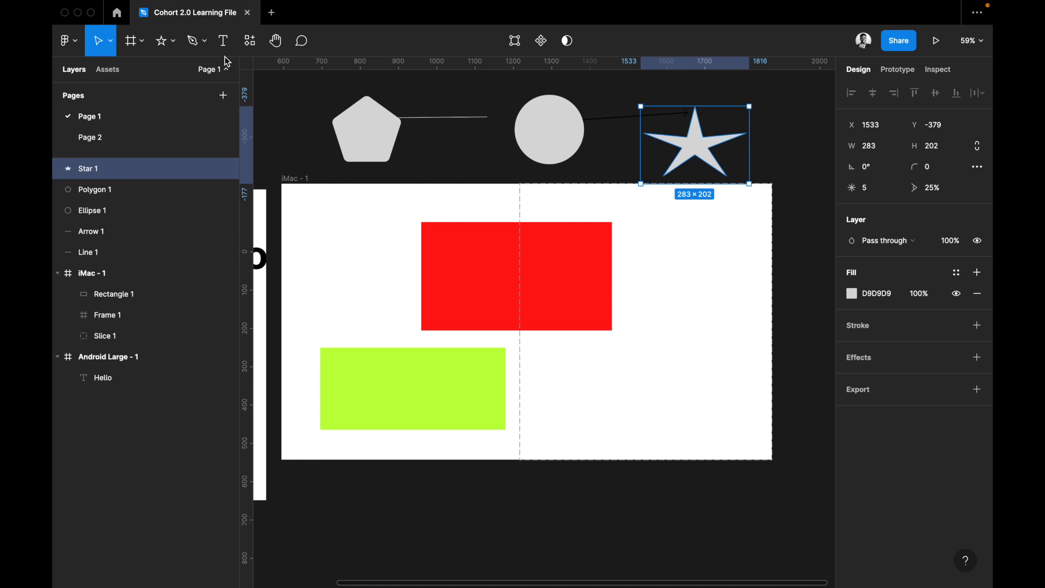
Place the image IMG_20220716_083352_136.jpg in the iMac frame, in the empty area beside the red rectangle.
click(174, 45)
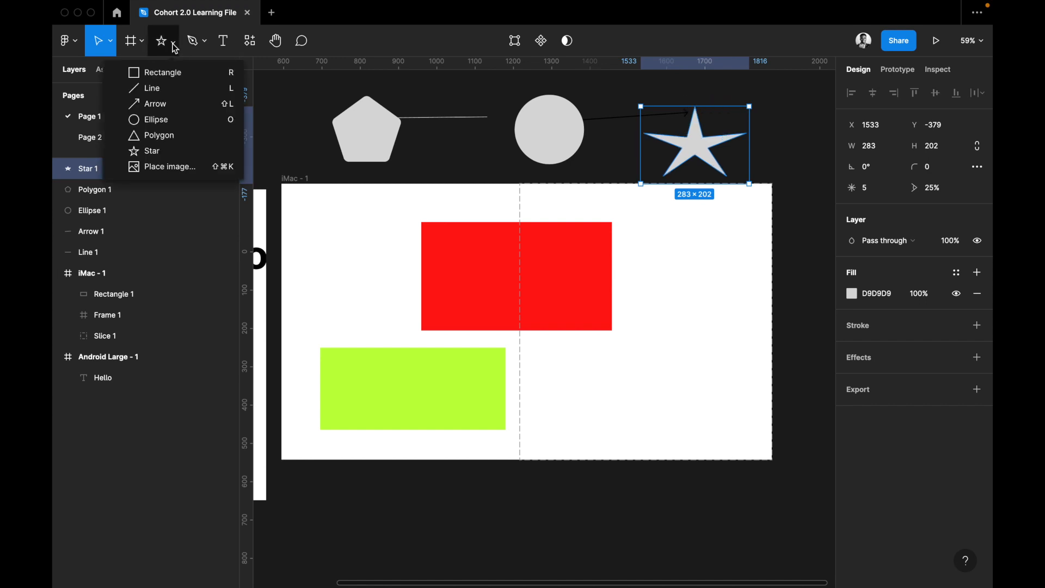
click(191, 172)
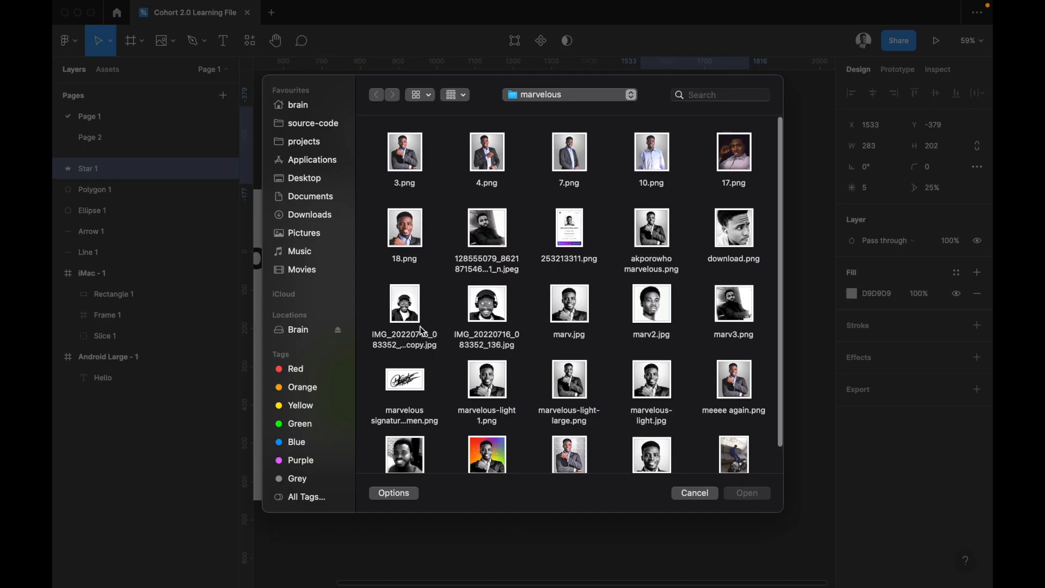
click(493, 314)
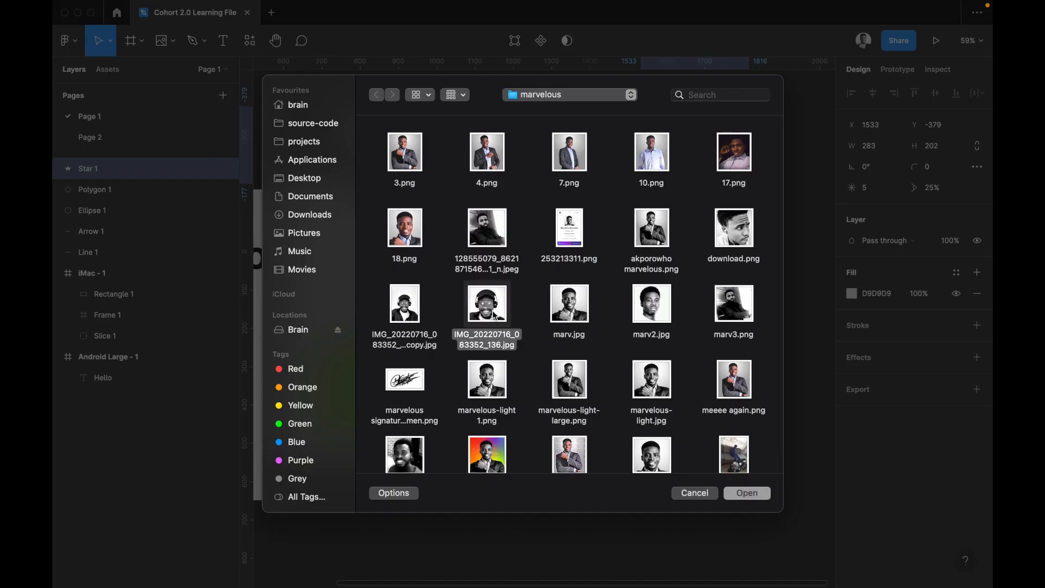
double_click(493, 315)
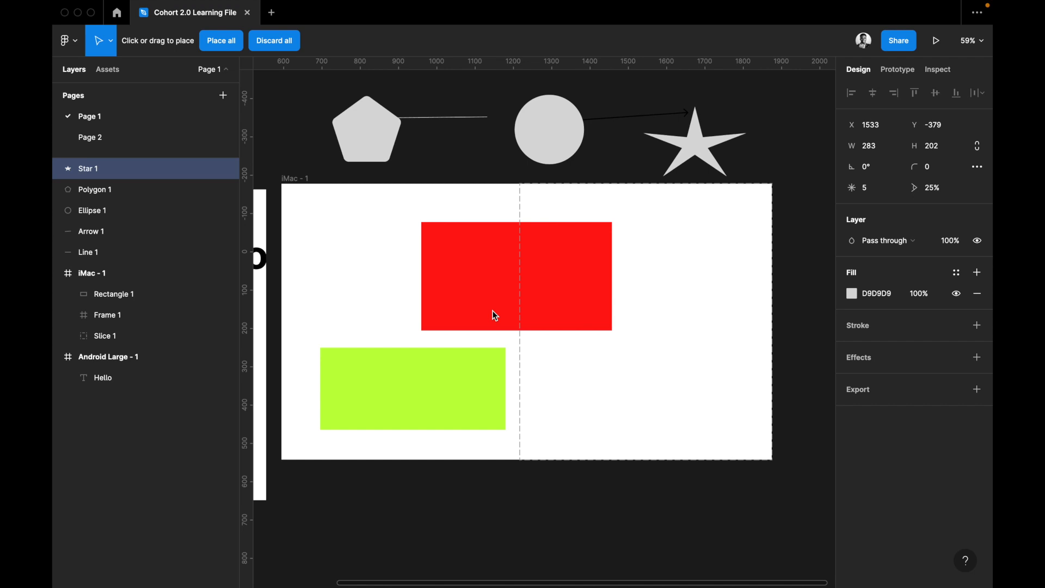
scroll(495, 315, down, 5)
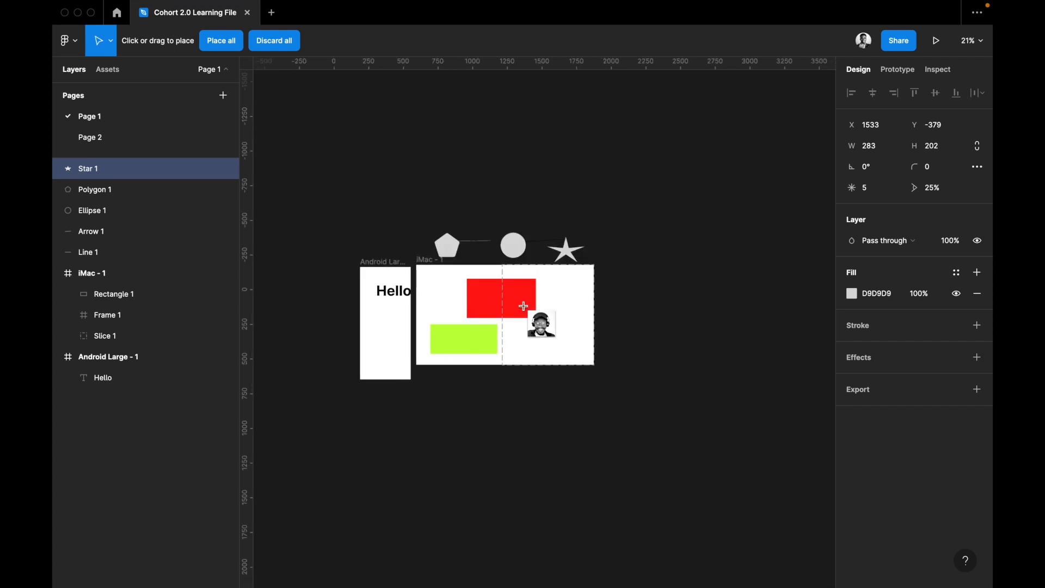
scroll(523, 344, down, 1)
scroll(506, 316, up, 1)
scroll(509, 312, up, 3)
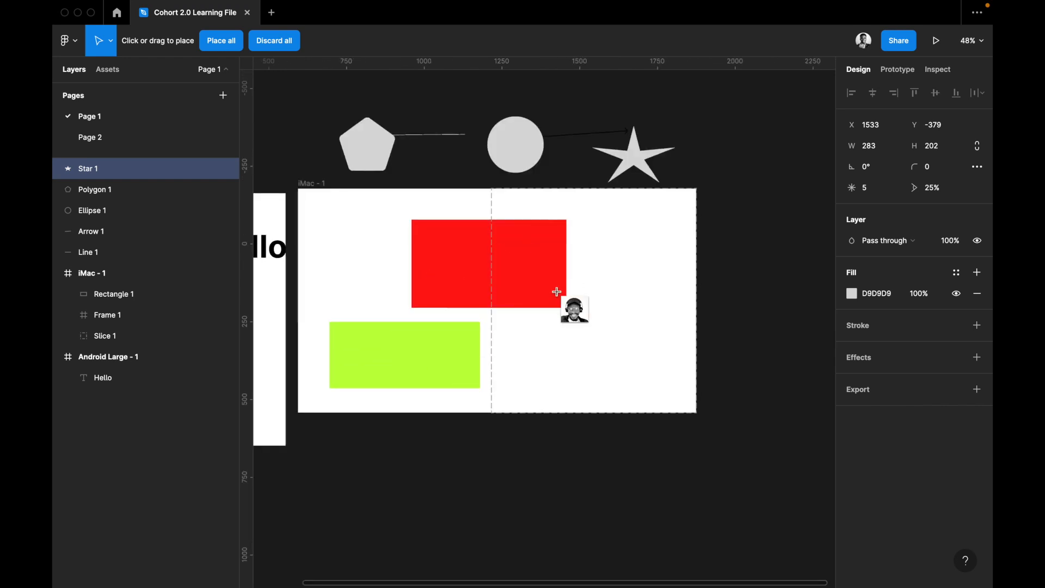
click(659, 321)
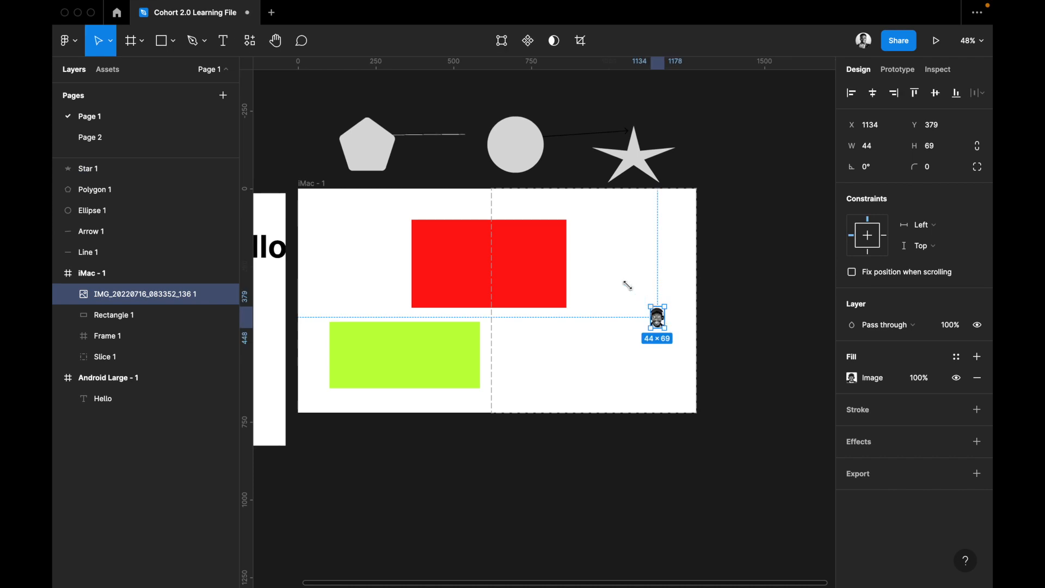
Enlarge the placed portrait image to about 181 × 162 and delete it from the iMac frame.
drag(627, 285, 619, 275)
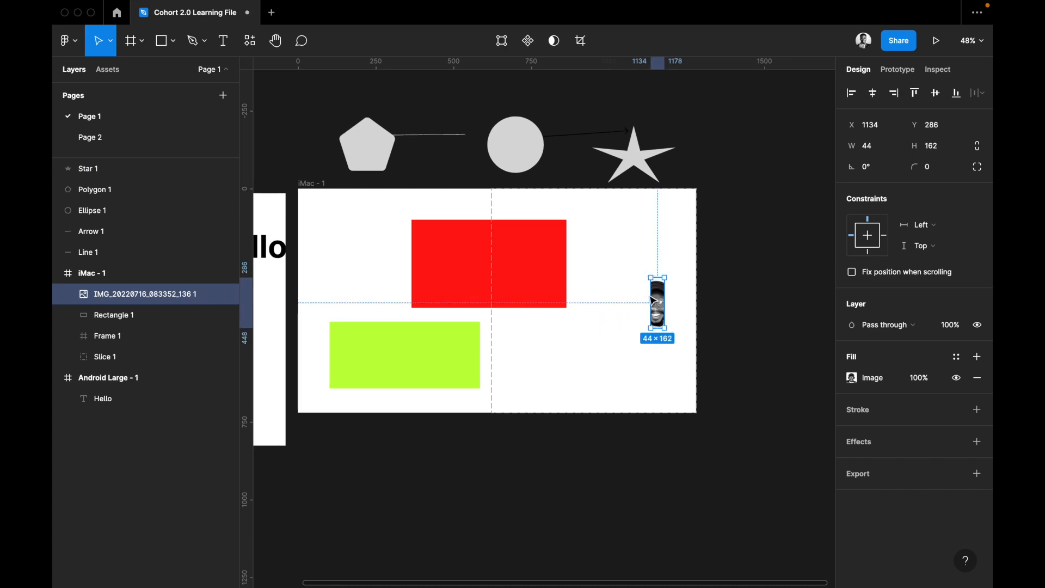
drag(638, 295, 608, 299)
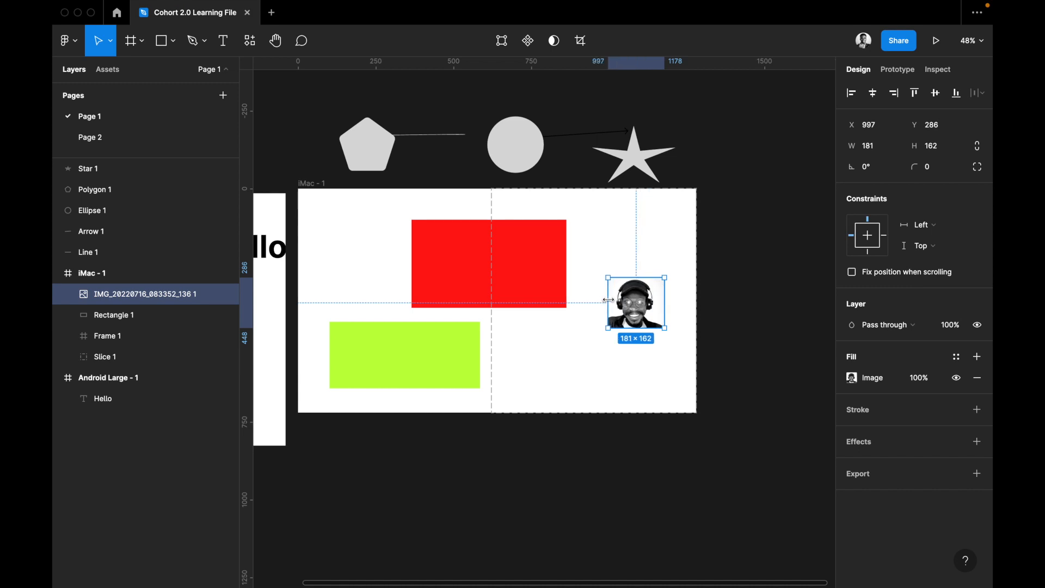
key(Delete)
scroll(610, 302, up, 2)
scroll(610, 302, left, 3)
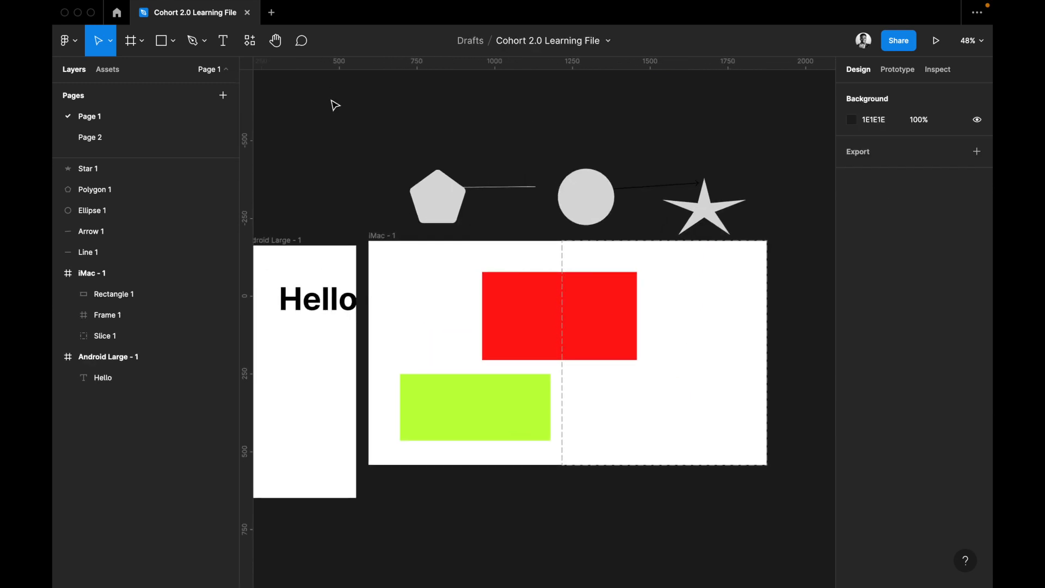
click(144, 44)
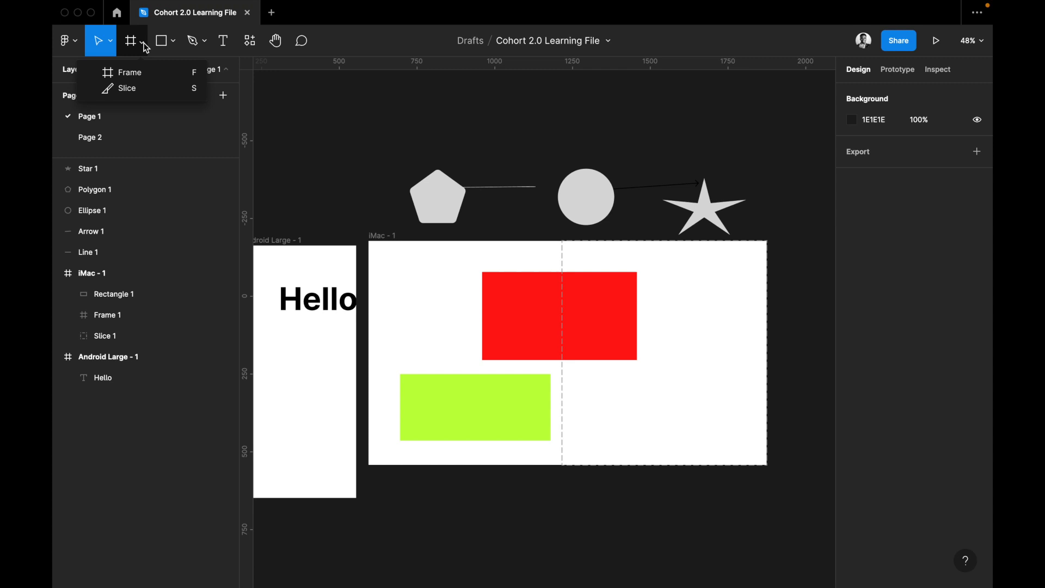
click(175, 45)
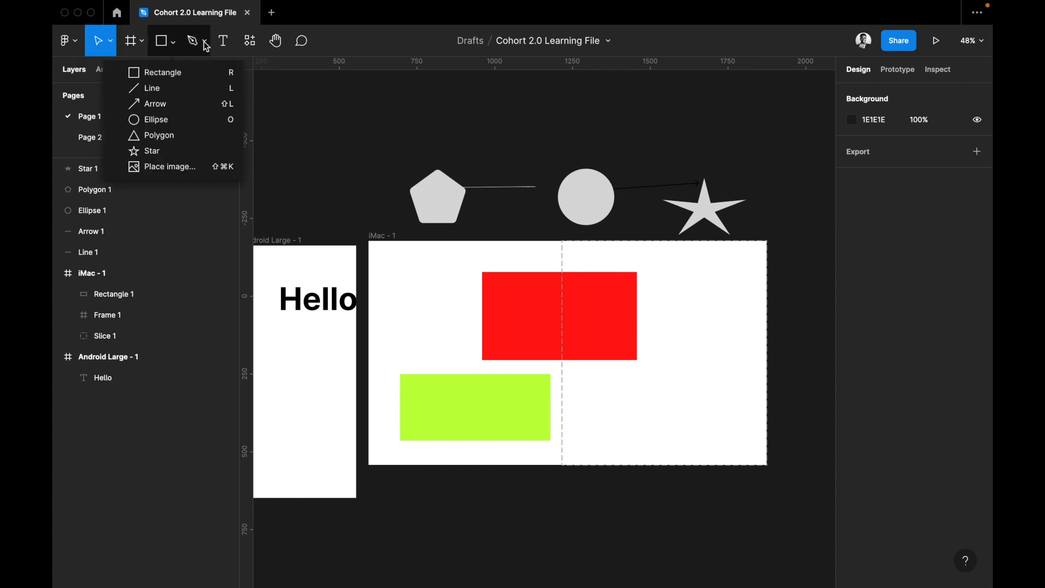
click(205, 43)
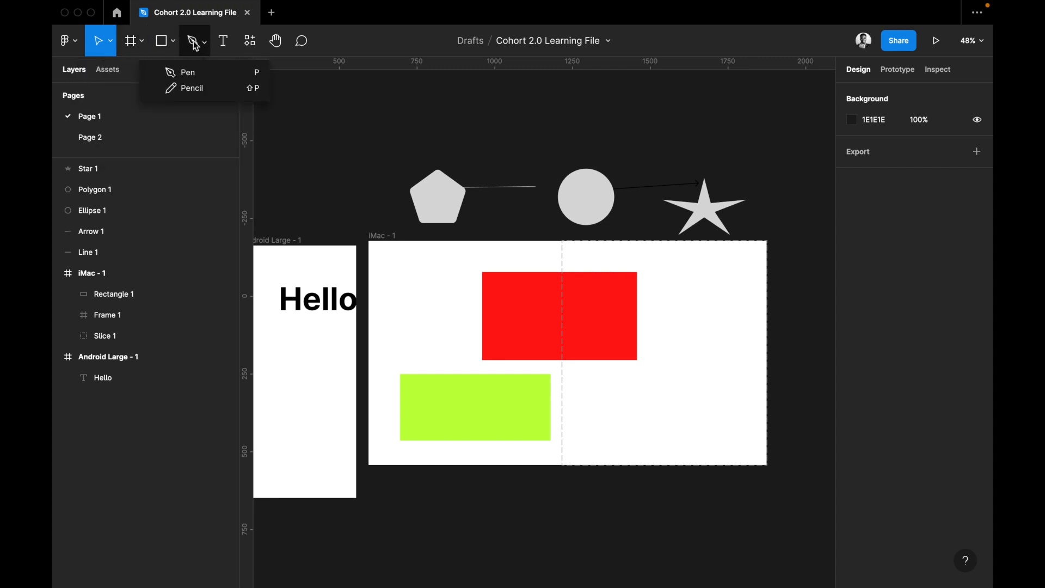
click(195, 44)
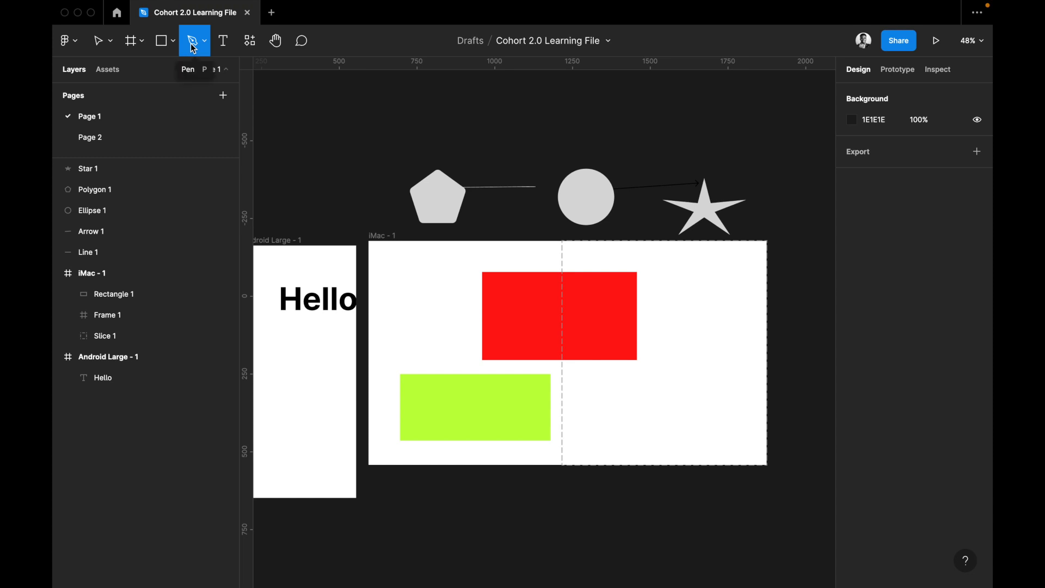
Draw three freehand strokes with the Pencil tool above the iMac frame: two wavy lines and a zigzag between them.
click(205, 40)
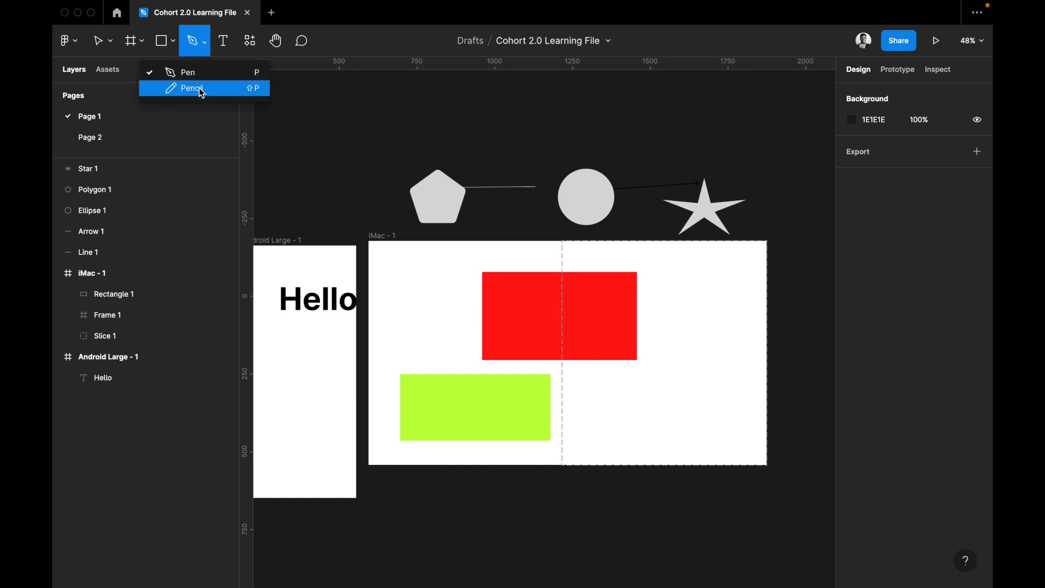
click(235, 93)
click(348, 110)
mouse_move(343, 116)
mouse_down()
mouse_move(371, 143)
mouse_move(360, 142)
mouse_move(393, 156)
mouse_move(418, 117)
mouse_move(451, 154)
mouse_move(426, 123)
mouse_move(482, 130)
mouse_move(461, 157)
mouse_move(455, 110)
mouse_move(467, 167)
mouse_move(484, 117)
mouse_move(478, 163)
mouse_move(504, 119)
mouse_move(642, 109)
mouse_move(653, 143)
mouse_move(666, 108)
mouse_move(690, 124)
mouse_up()
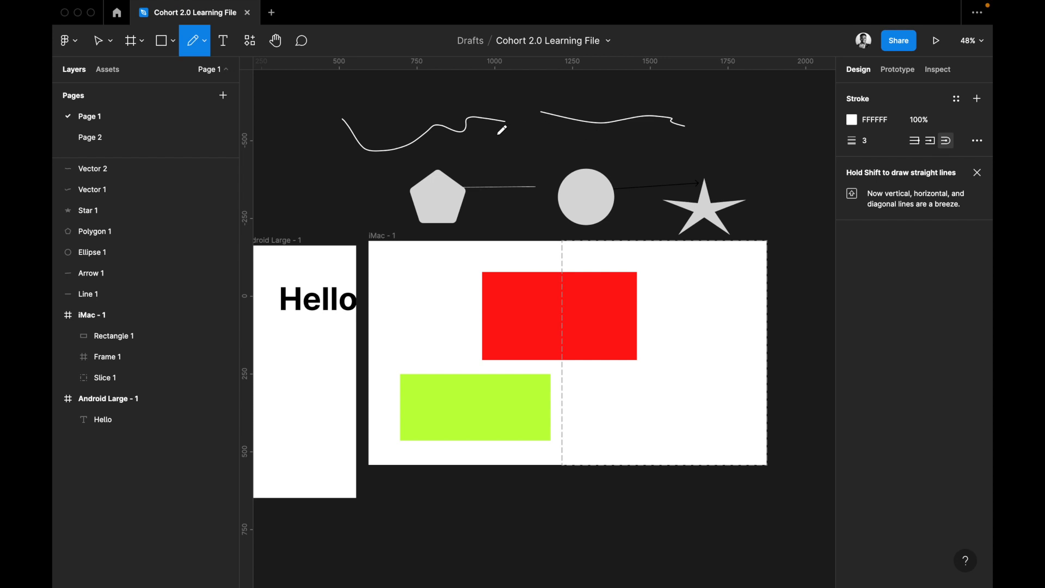
drag(493, 152, 555, 138)
mouse_move(496, 151)
mouse_down()
mouse_move(524, 177)
mouse_move(547, 156)
mouse_up()
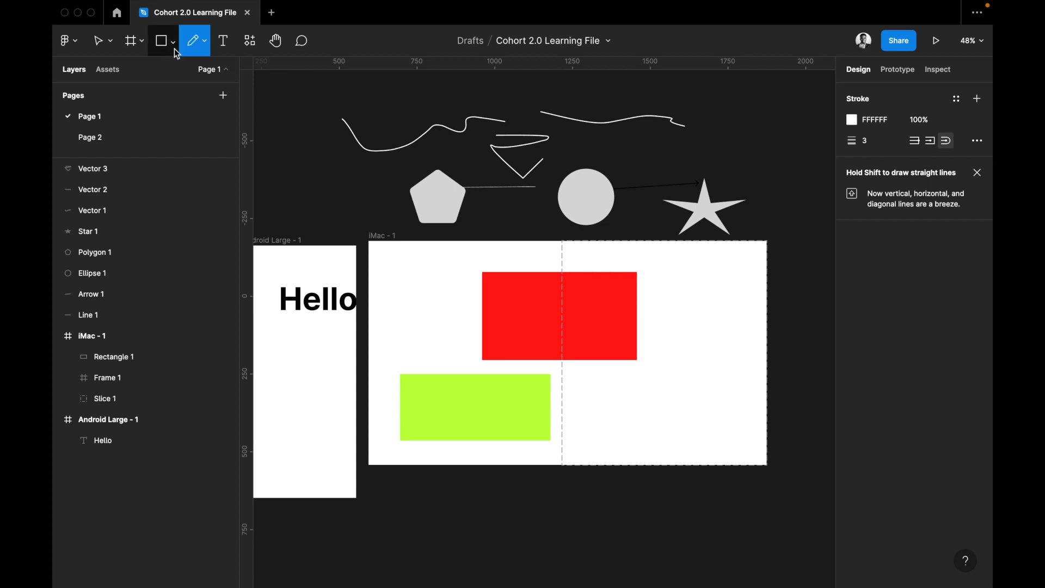
Start a wavy path of four curved anchor points with the Pen tool just below the iMac frame, running past its far edge.
click(204, 42)
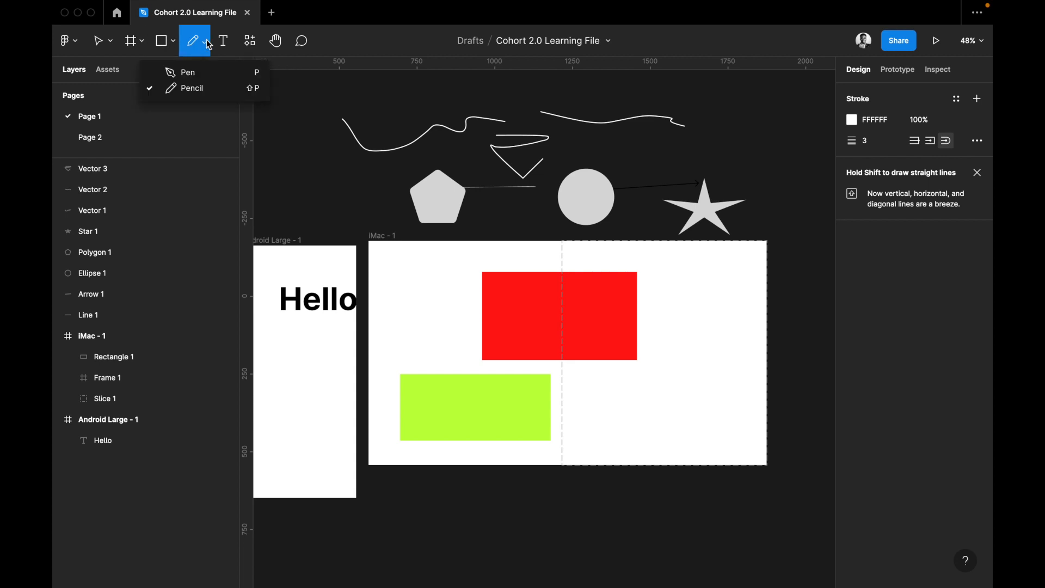
click(207, 75)
scroll(381, 248, down, 3)
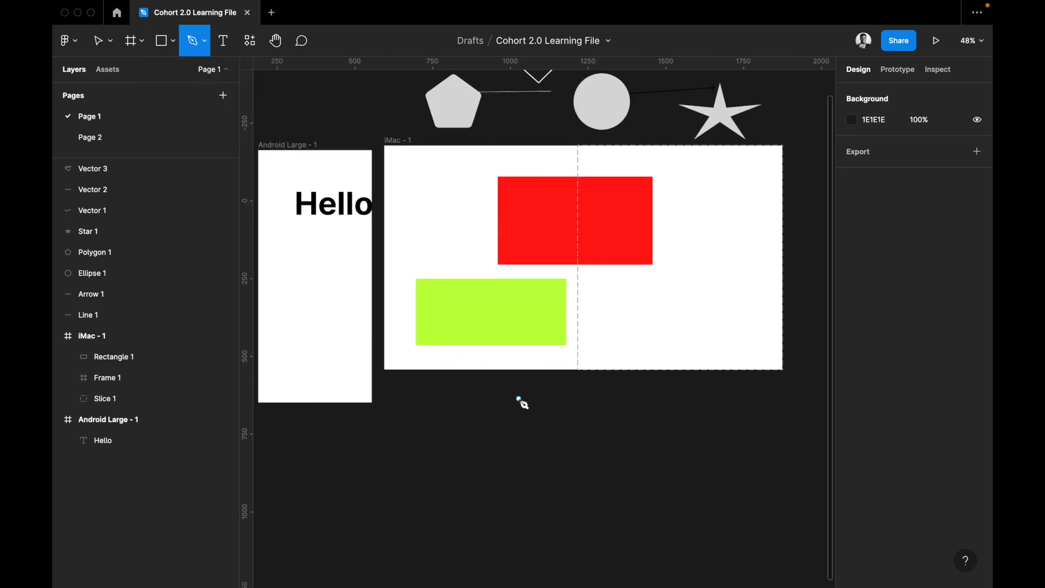
click(479, 438)
drag(577, 409, 636, 453)
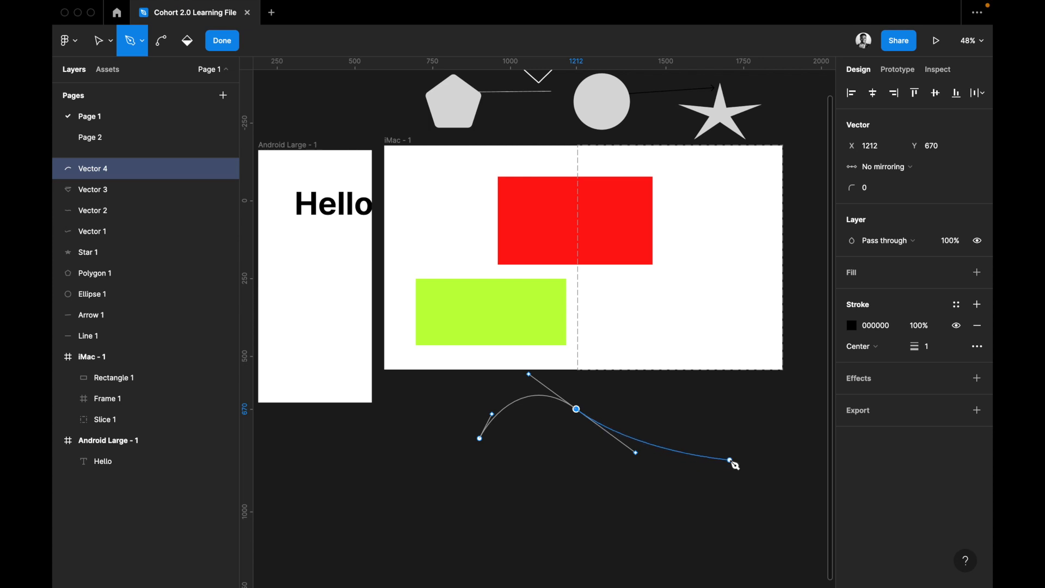
drag(730, 461, 770, 432)
scroll(771, 432, right, 5)
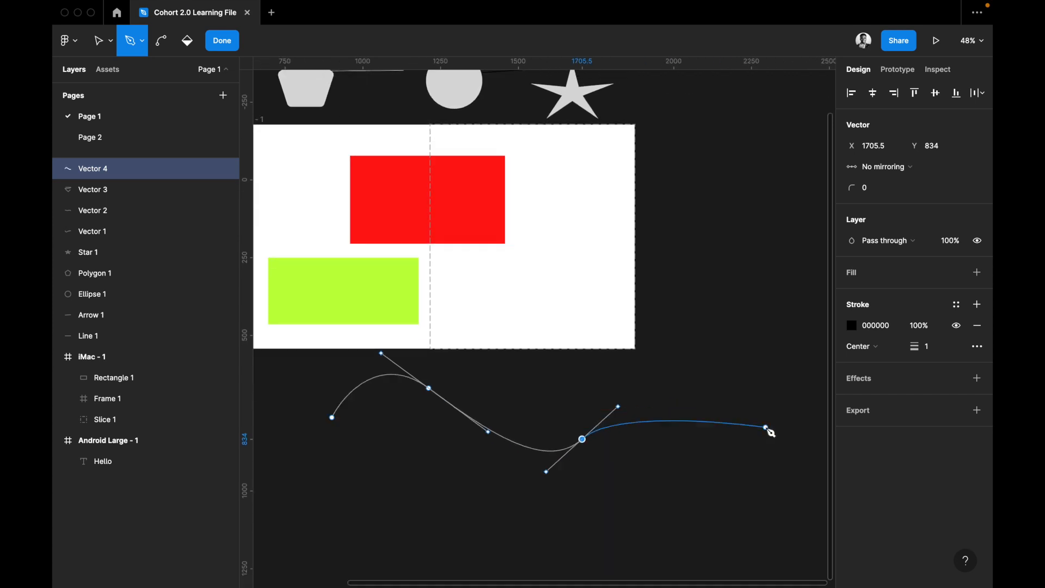
drag(692, 392, 707, 392)
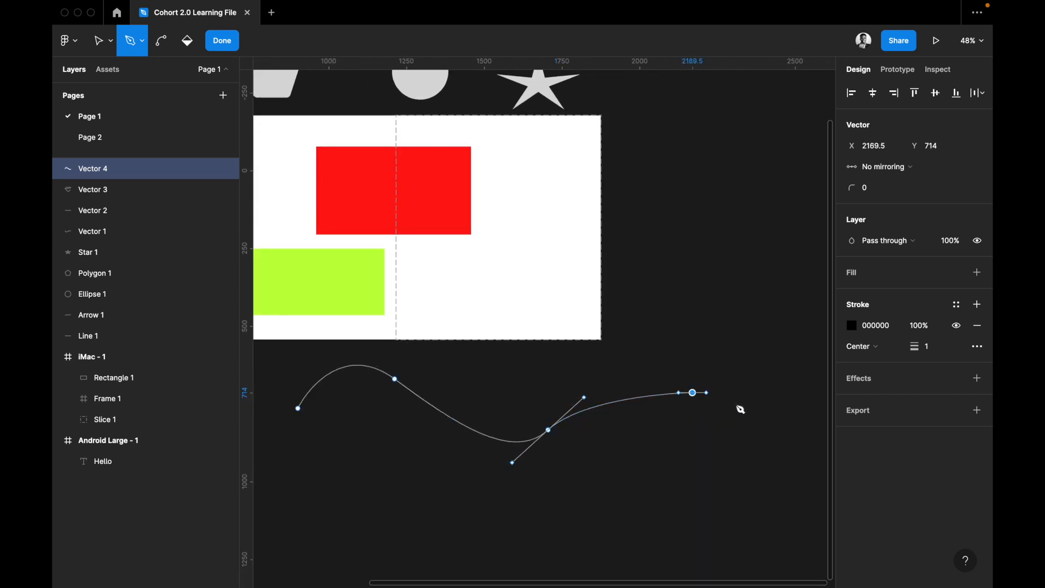
drag(753, 419, 780, 457)
Continue the curved path down and back around in a loop and close it at its first point, about 1530 × 771 overall.
click(764, 538)
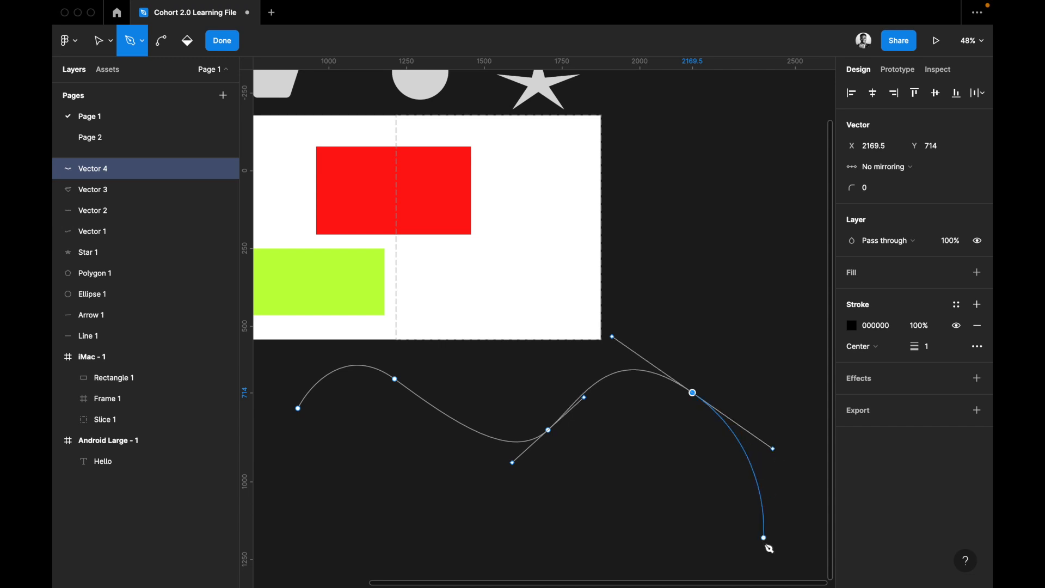
drag(746, 573, 742, 569)
click(615, 572)
drag(614, 570, 564, 546)
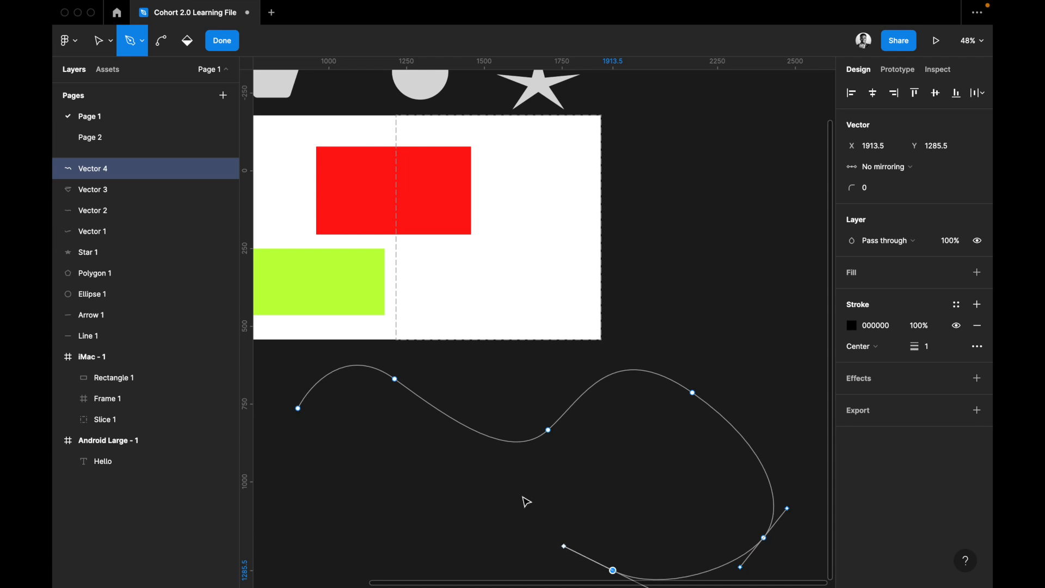
drag(520, 489, 467, 361)
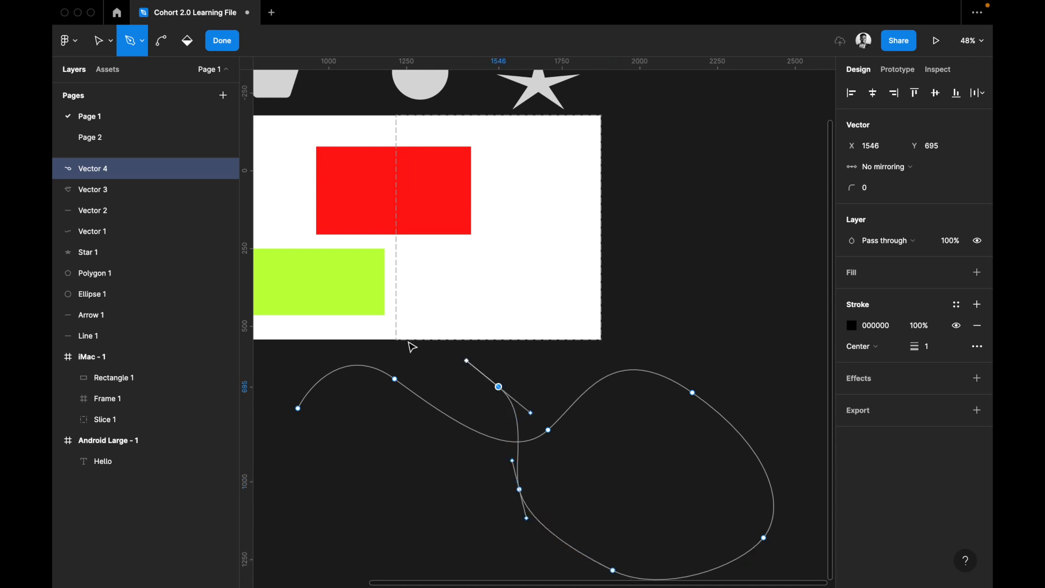
drag(398, 344, 385, 366)
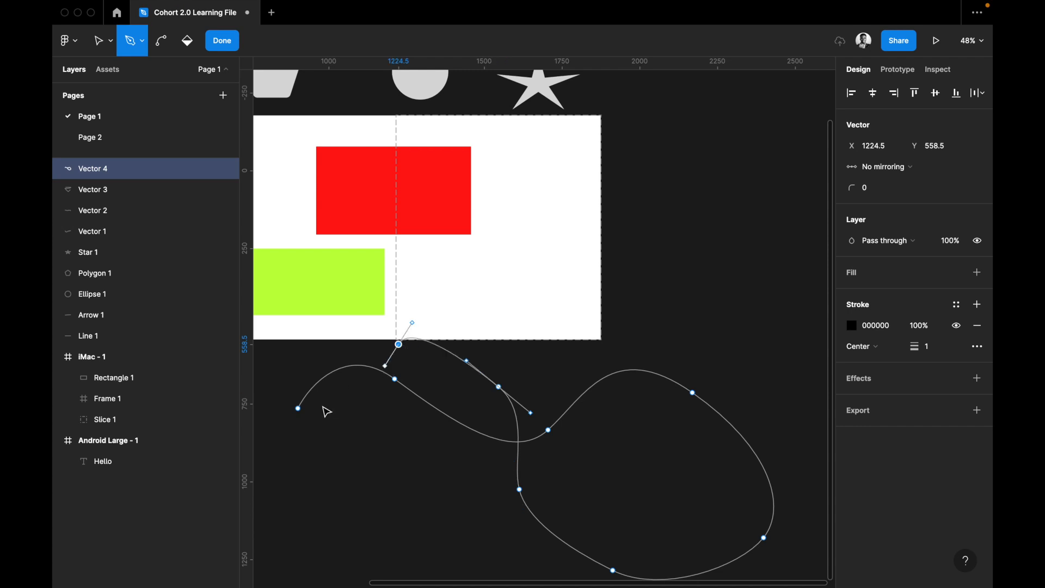
drag(324, 422, 297, 424)
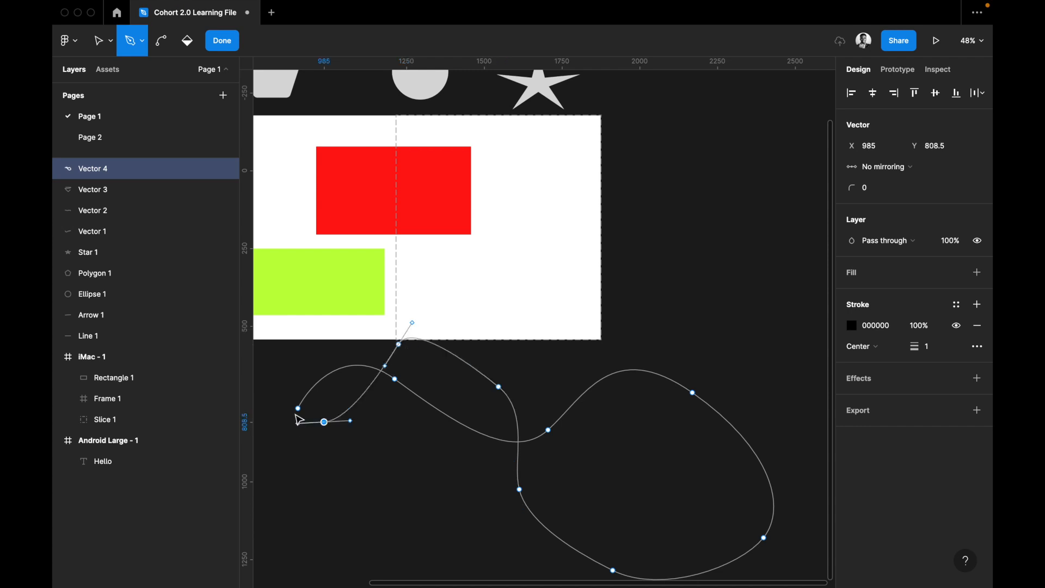
click(299, 409)
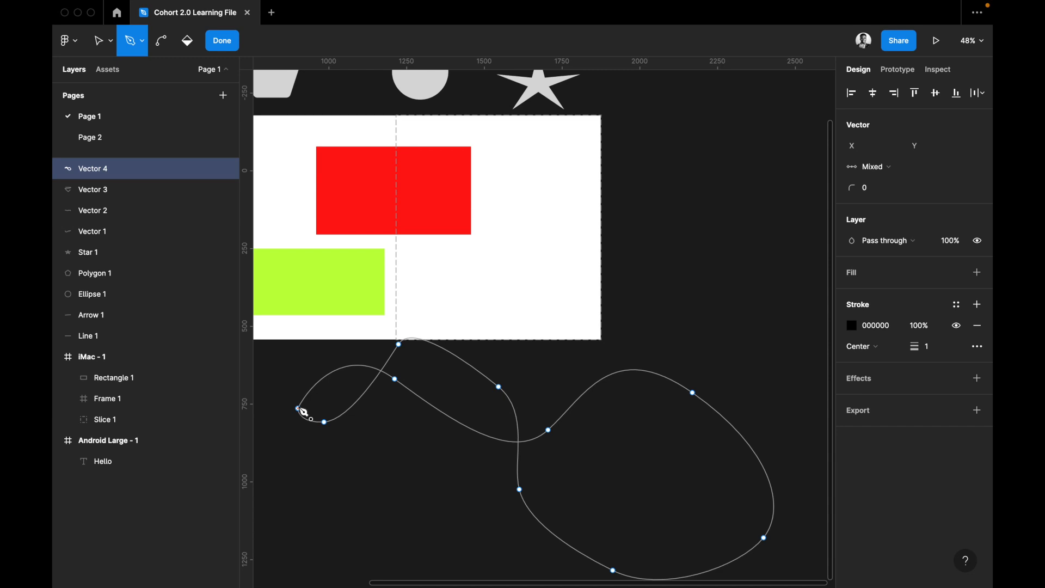
click(328, 402)
Turn the path's anchor at X 1546, Y 695 into a sharp corner with the Bend tool and leave vector editing.
click(161, 42)
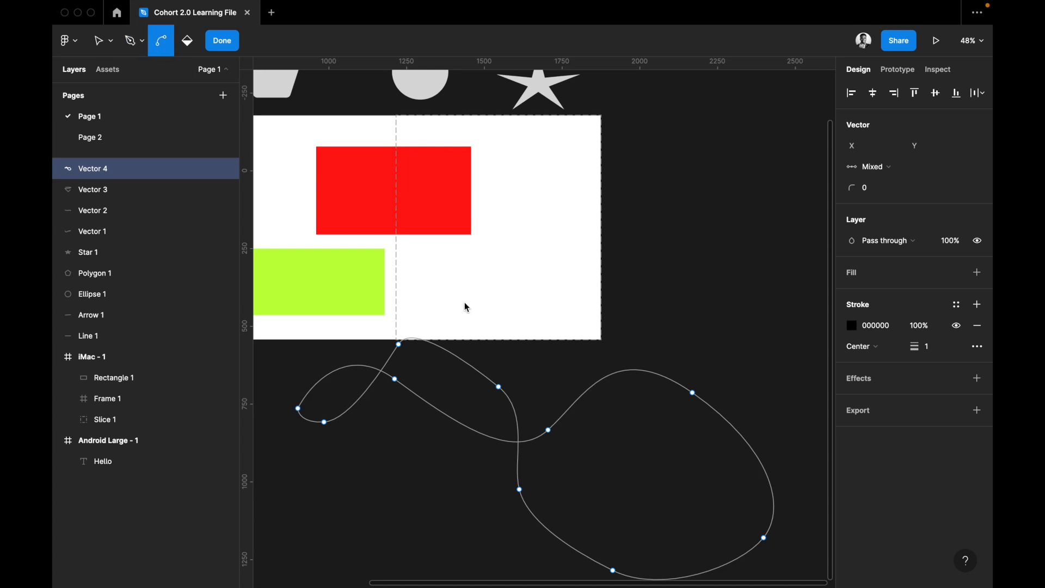
click(499, 387)
key(Escape)
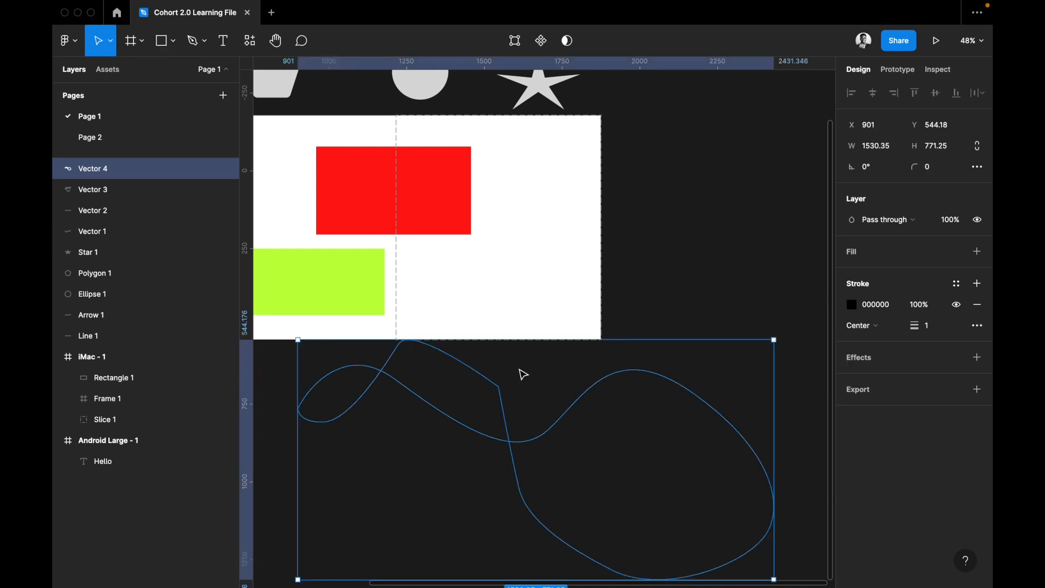
Reopen the closed path for editing and pull mirrored curve handles out of the sharp corner point with the Bend tool.
double_click(500, 389)
click(499, 387)
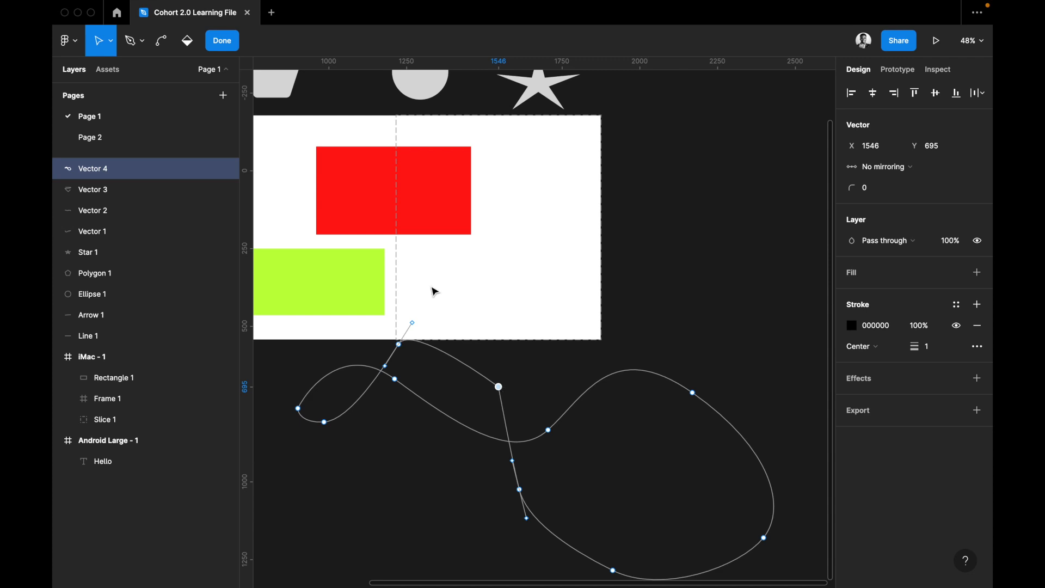
click(162, 41)
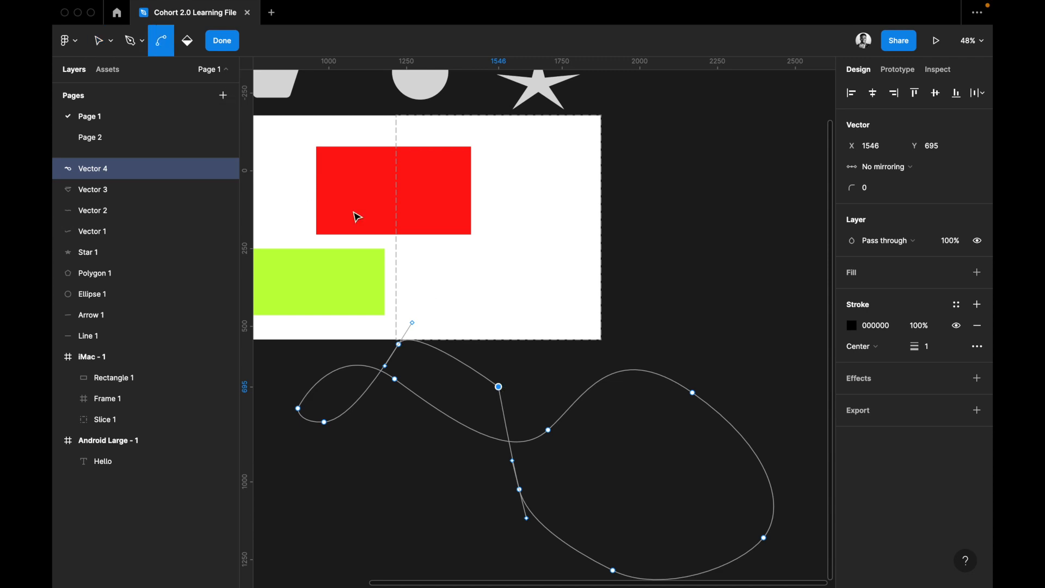
drag(500, 390, 496, 367)
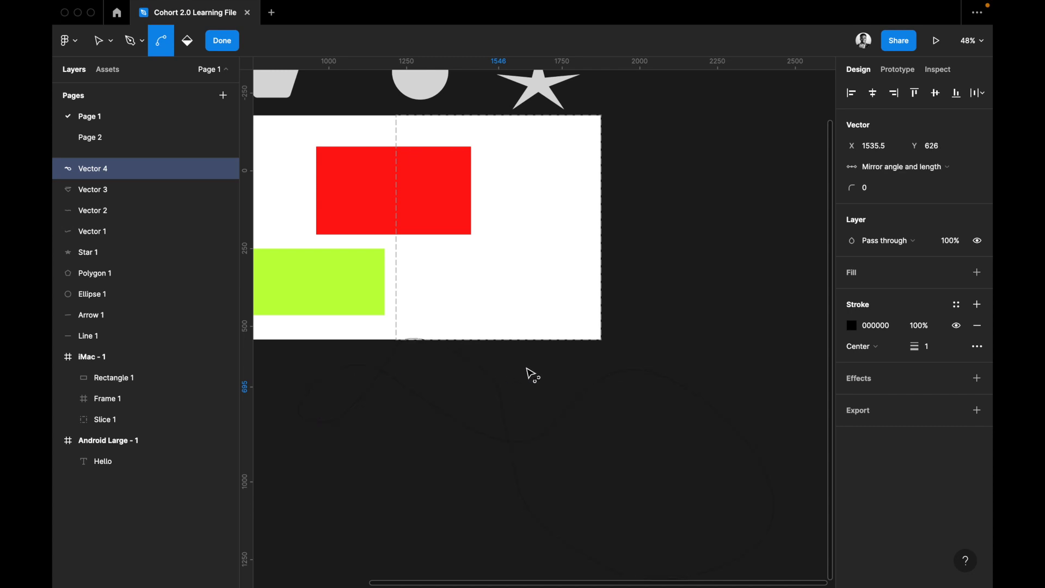
Reshape the closed path with the Bend tool by adjusting curve handles, sharpening the anchor at X 1613, Y 1025, and finish vector editing.
drag(527, 424, 477, 356)
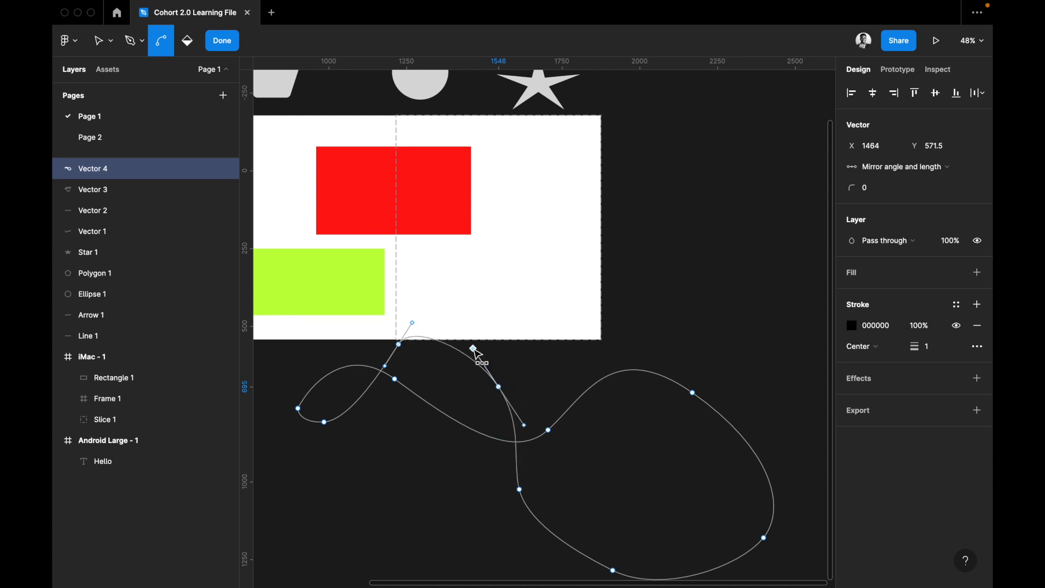
click(520, 489)
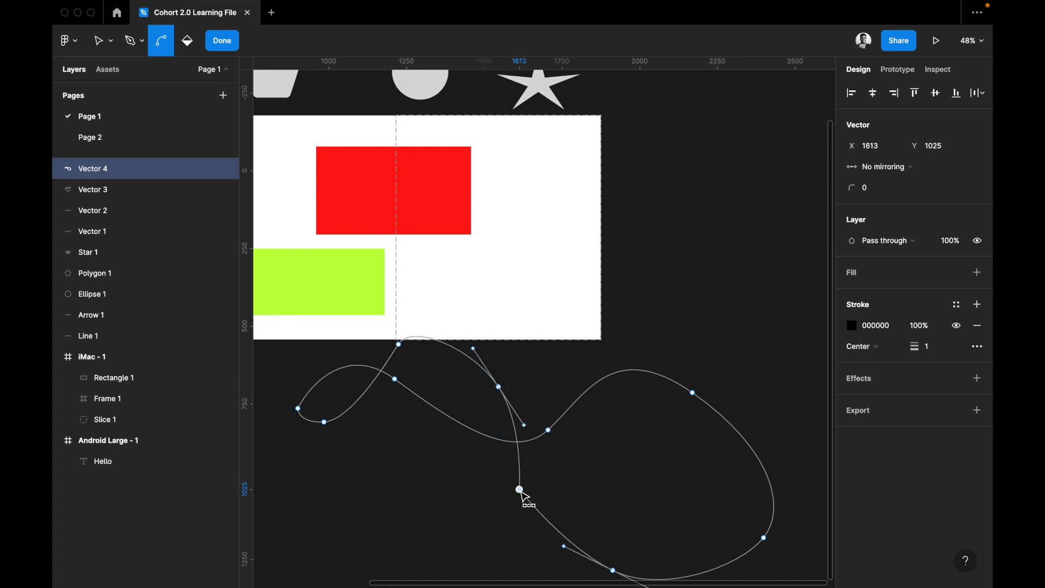
drag(564, 546, 580, 498)
scroll(584, 511, down, 1)
scroll(588, 514, down, 2)
ctrl+scroll(583, 493, up, 5)
drag(506, 249, 406, 320)
ctrl+scroll(513, 270, down, 6)
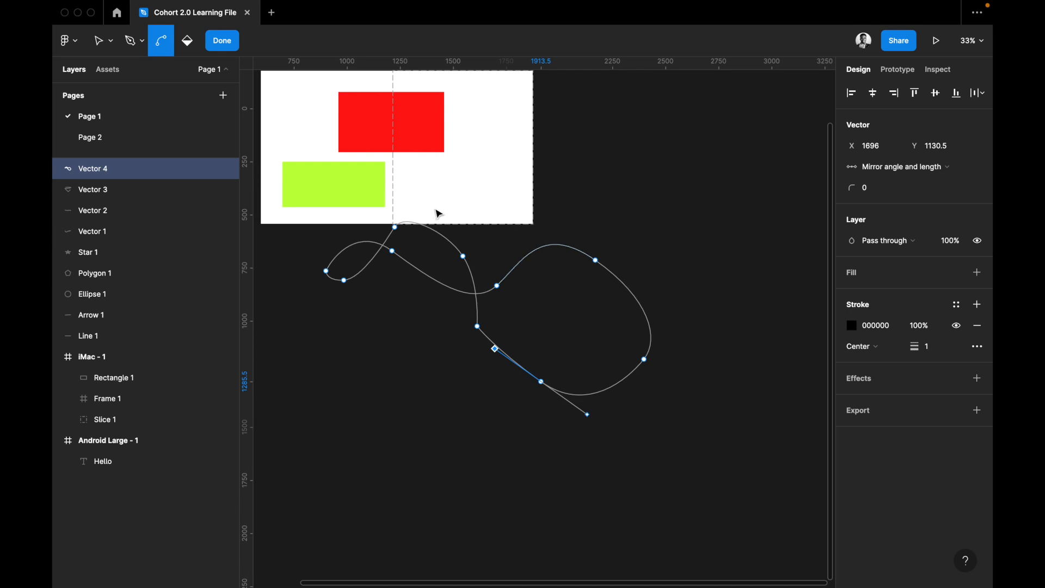
key(Escape)
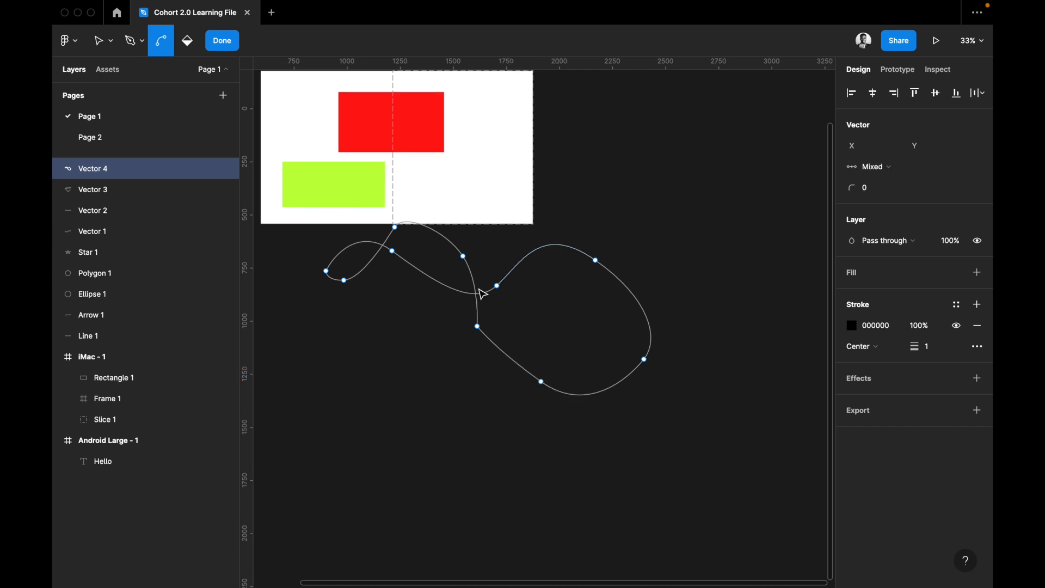
key(Escape)
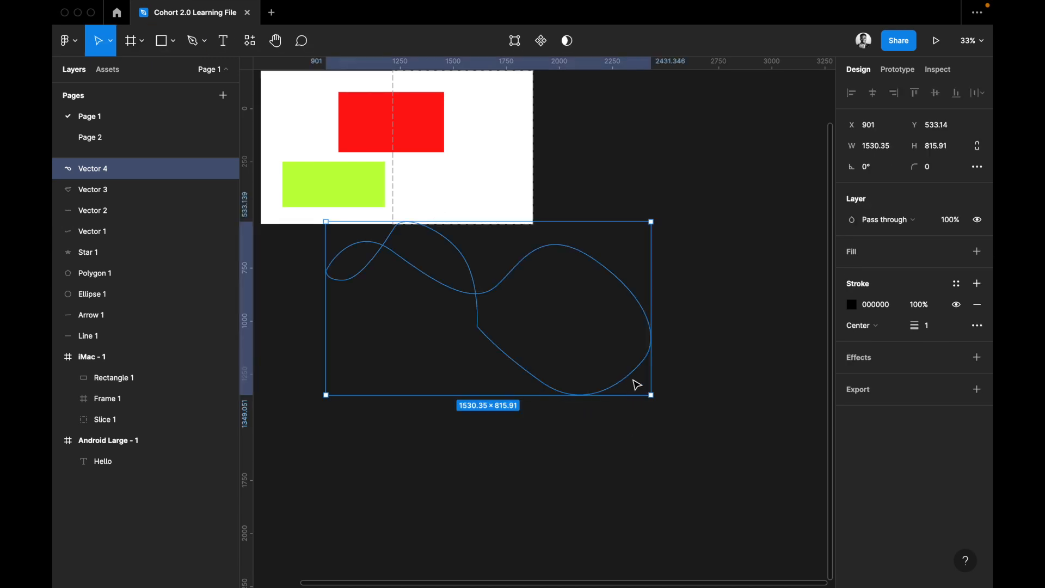
Delete the closed curved path below the iMac frame.
key(Escape)
click(633, 378)
key(Delete)
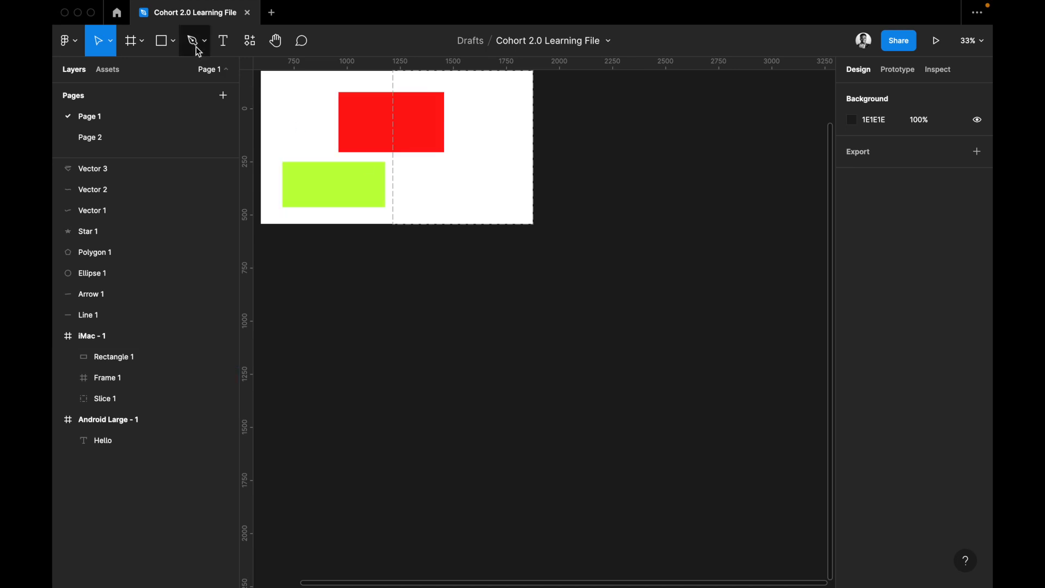
Add the text "Creating New Texts" on the canvas just below the iMac frame, at about X 1267, Y 729.
click(224, 48)
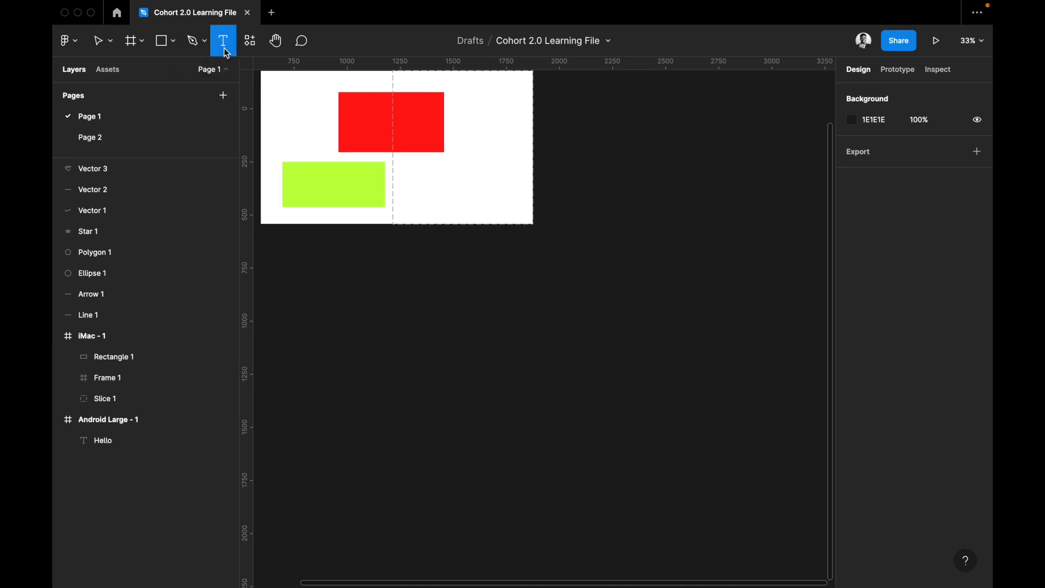
click(404, 264)
text(T)
key(BackSpace)
text(Creatng New)
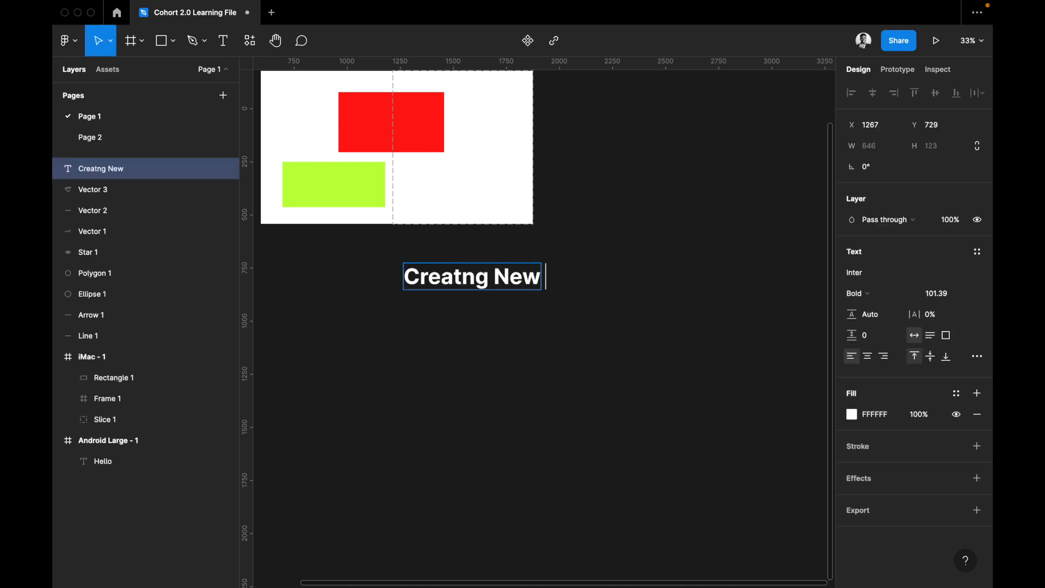
text( Texts)
click(463, 281)
text(i)
key(Escape)
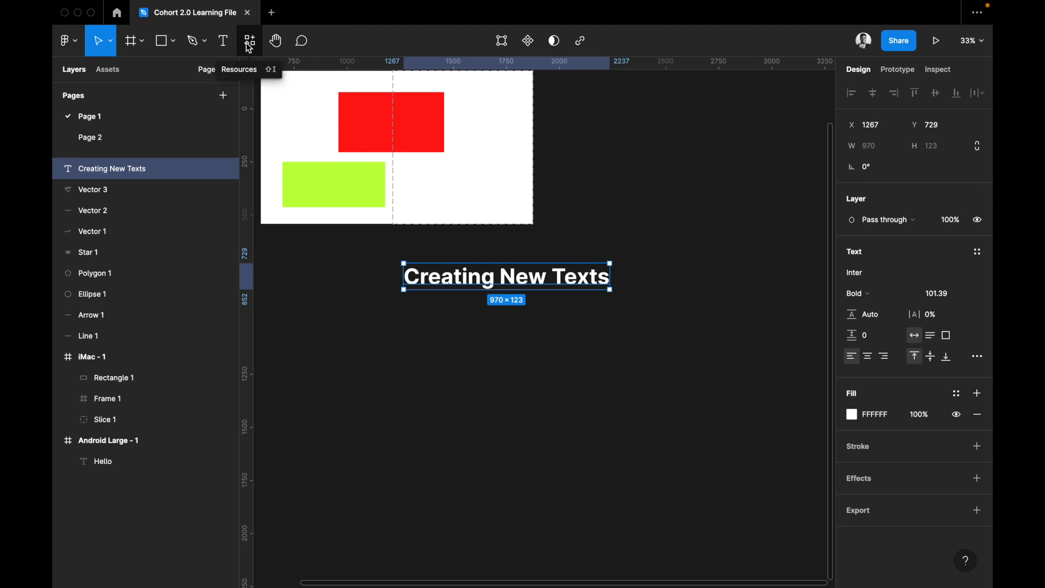
Look through the components, plugins and widgets resources and insert the Sticky note widget just below the "Creating New Texts" heading.
click(246, 44)
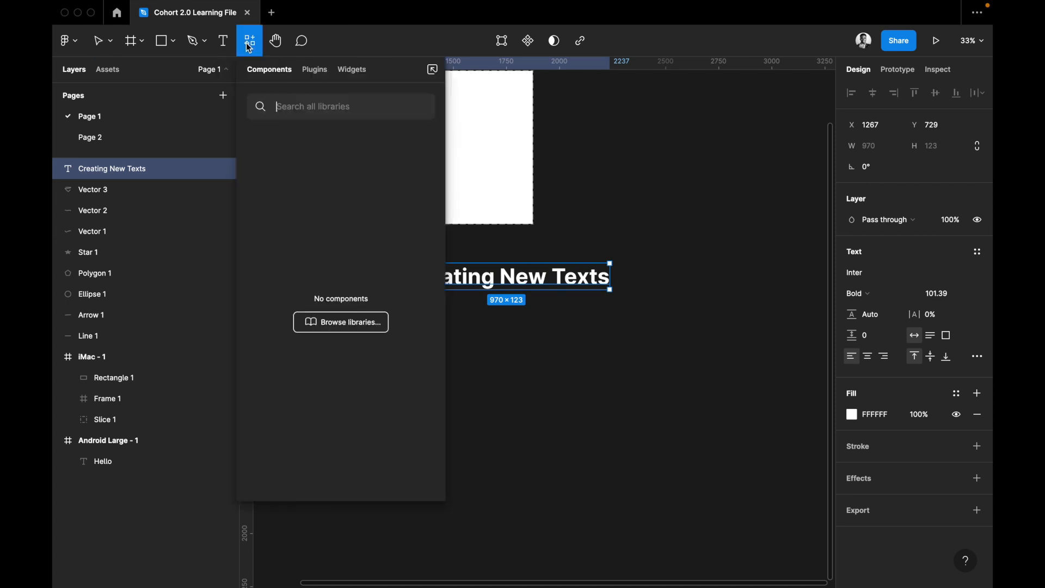
click(316, 75)
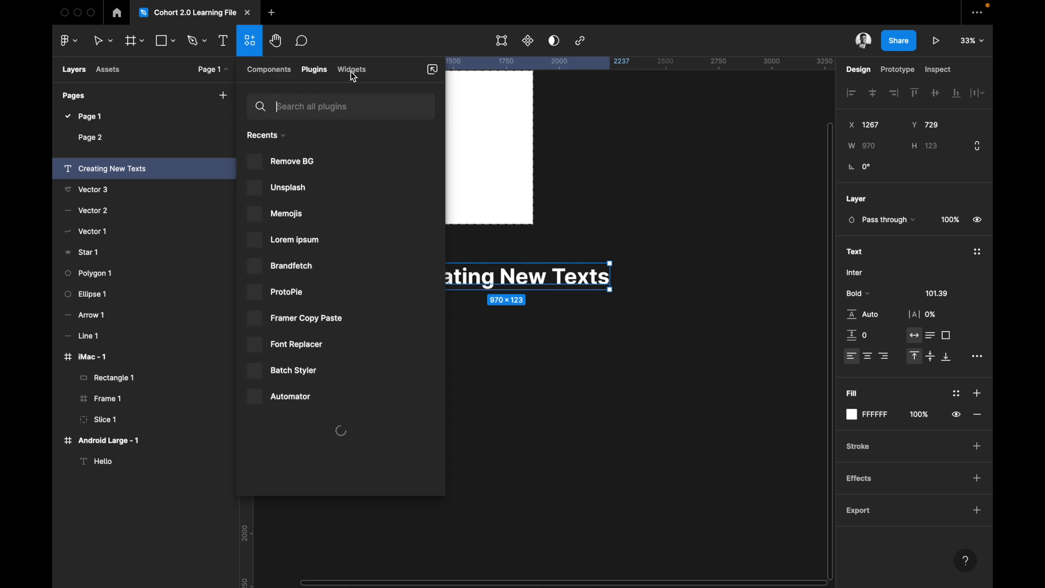
click(353, 74)
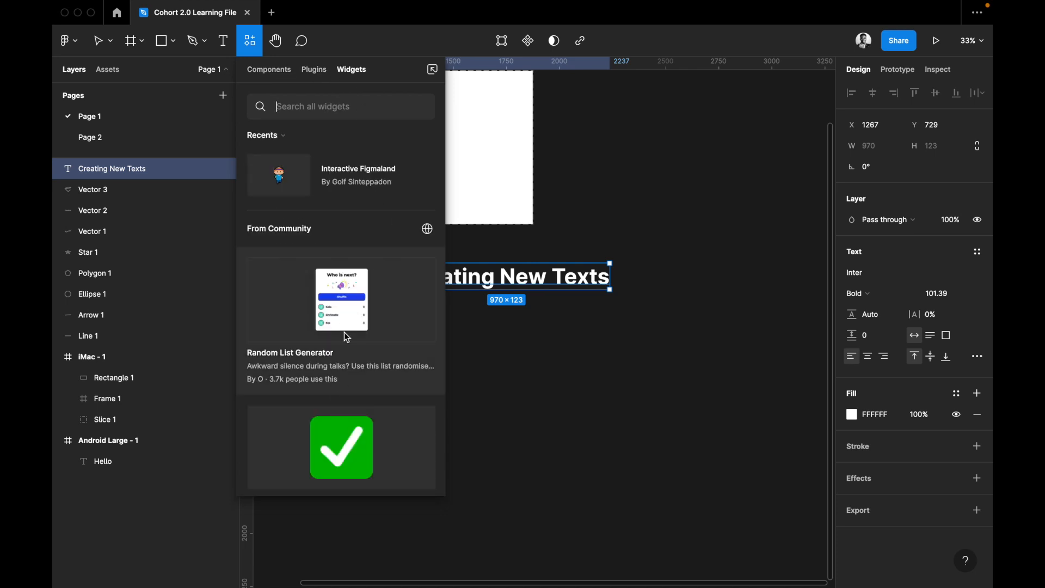
scroll(345, 335, down, 1)
scroll(346, 367, down, 5)
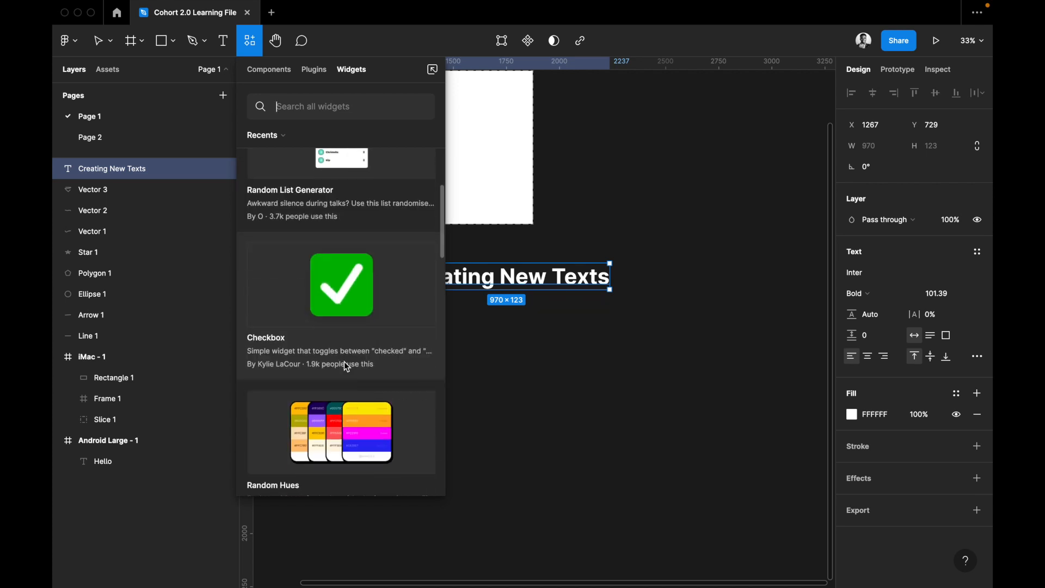
scroll(345, 363, down, 10)
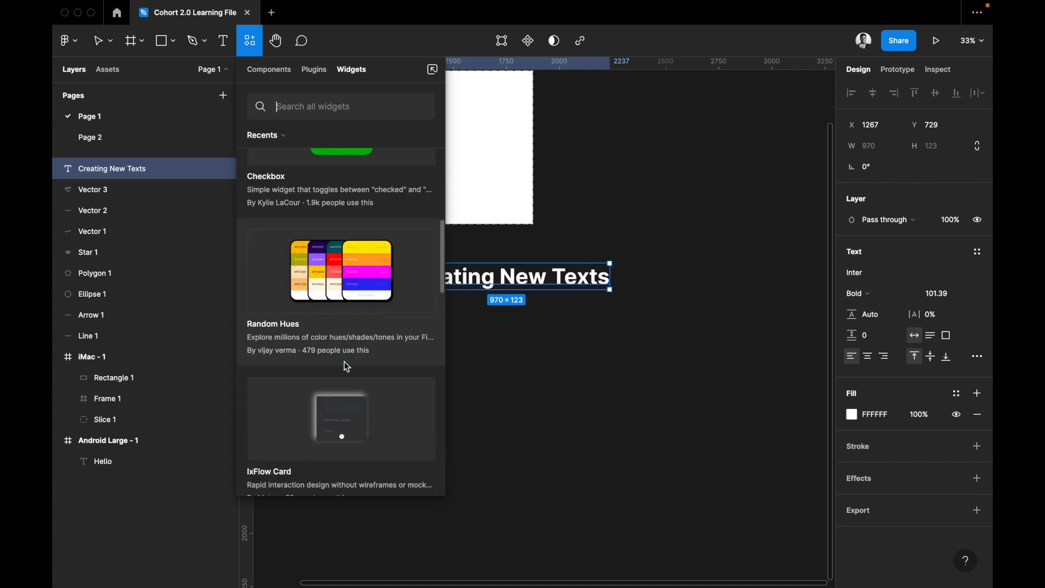
scroll(347, 366, down, 2)
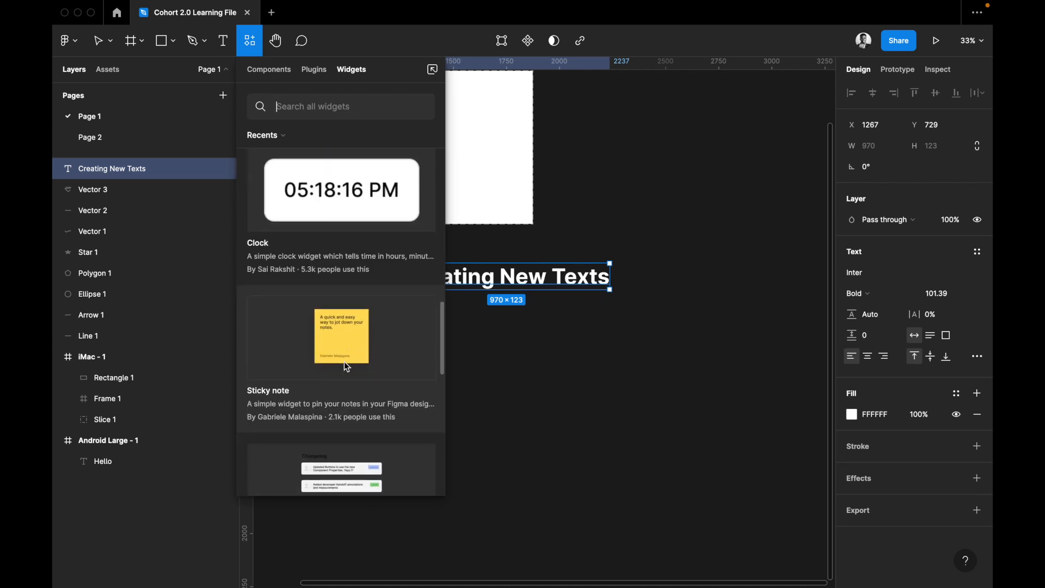
click(347, 321)
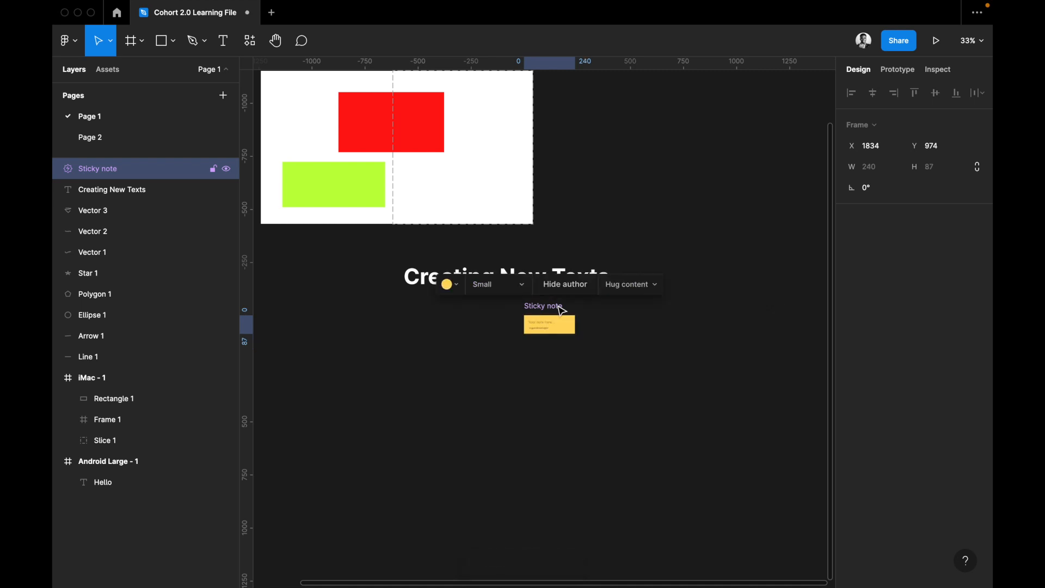
Set the sticky note's size to Large and write "Hello" in it.
scroll(551, 334, up, 5)
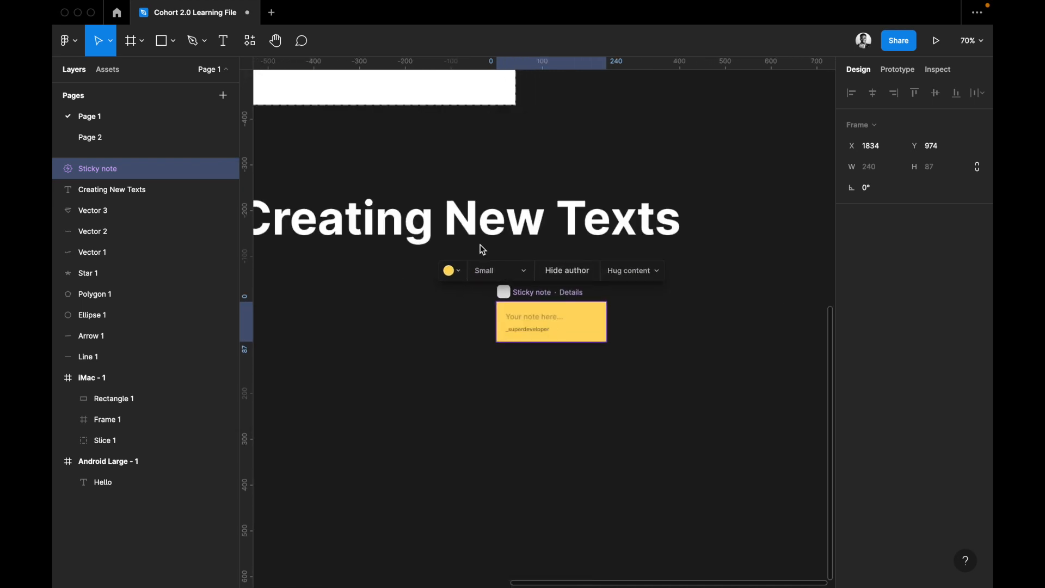
click(512, 272)
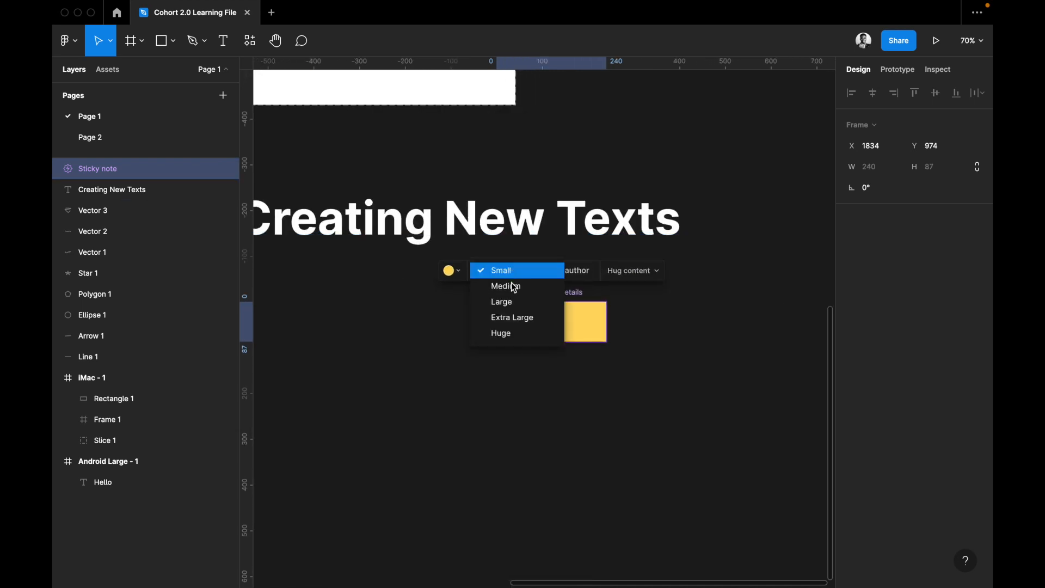
click(513, 299)
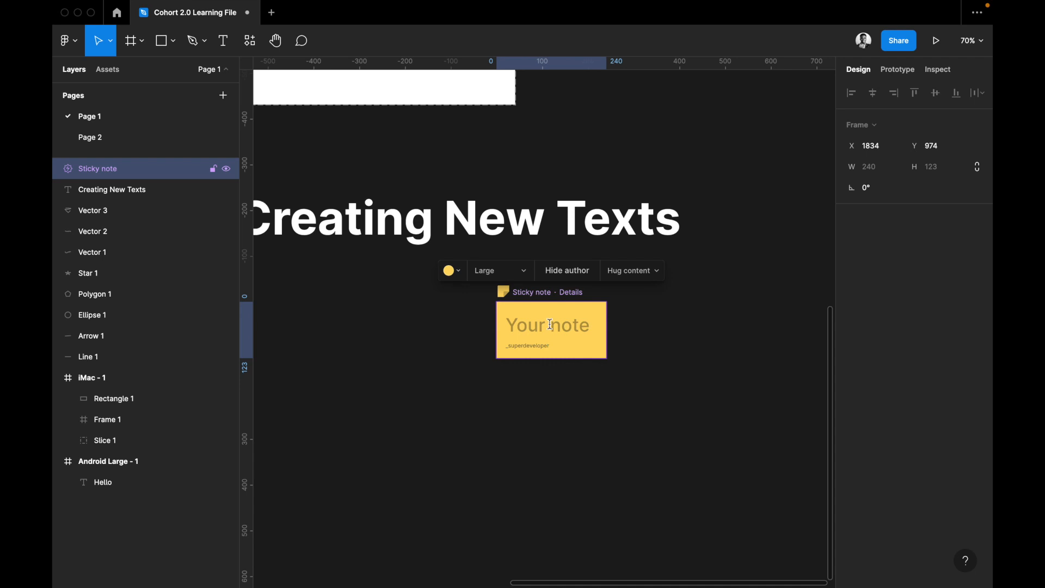
click(550, 325)
text(Hello)
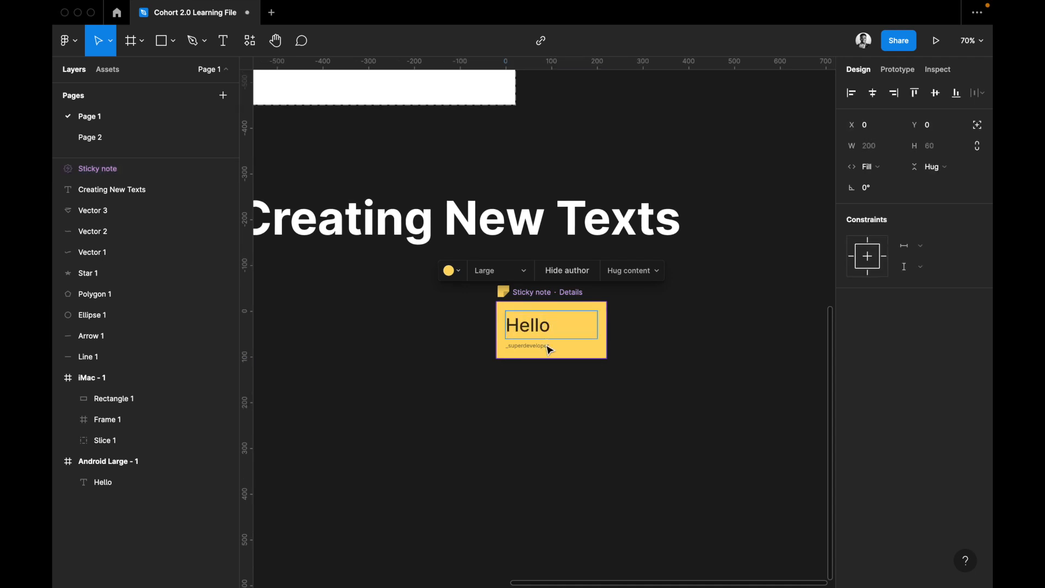
key(Escape)
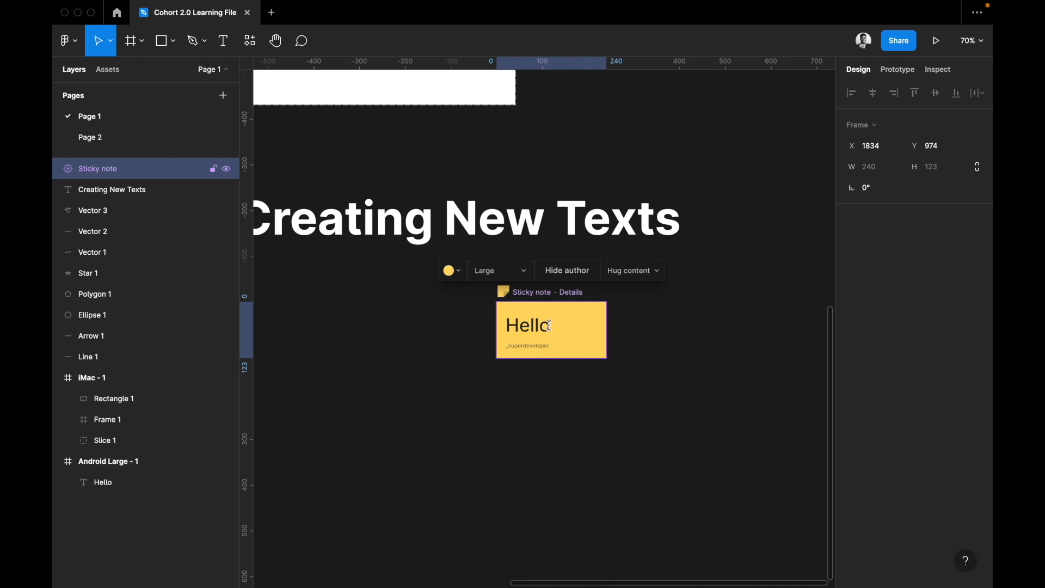
scroll(564, 342, up, 1)
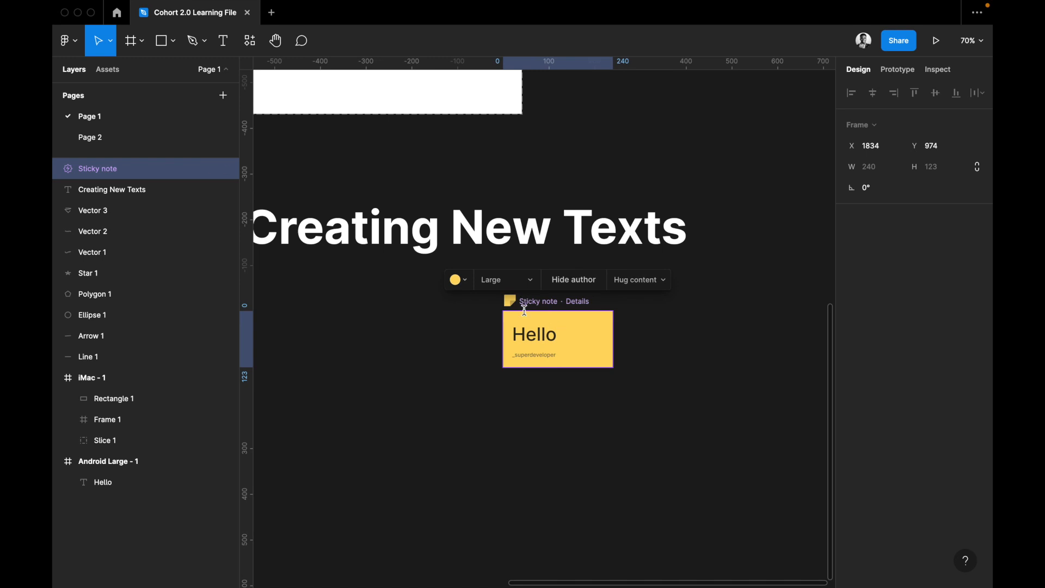
key(Escape)
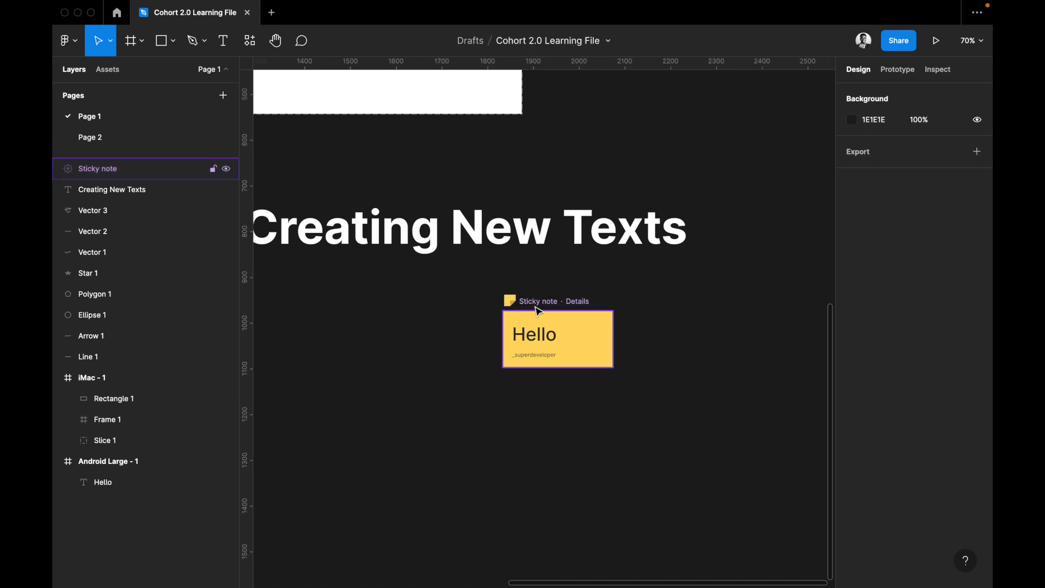
scroll(541, 307, up, 5)
scroll(541, 306, left, 5)
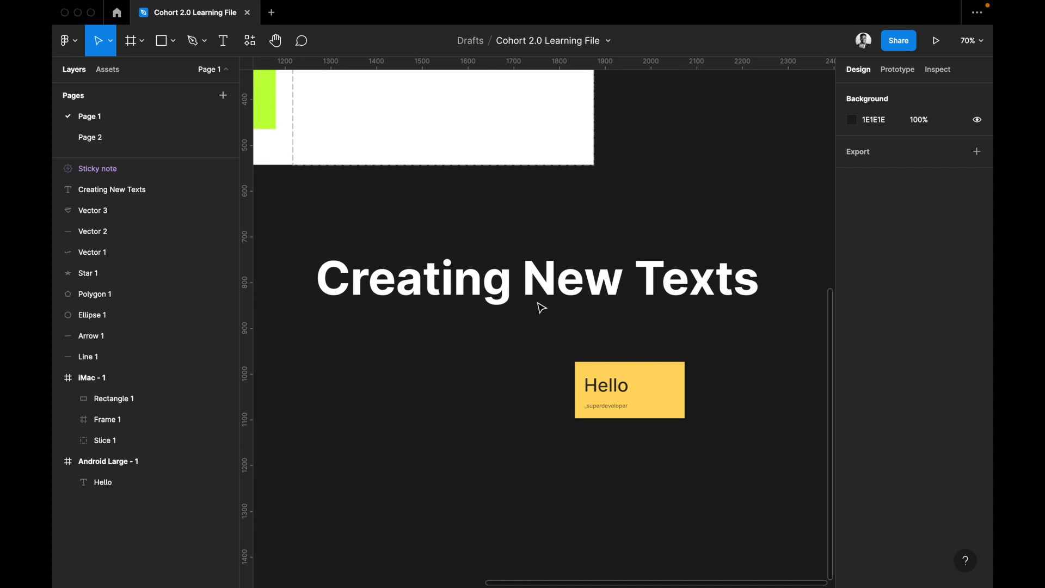
scroll(523, 332, down, 3)
scroll(523, 332, right, 5)
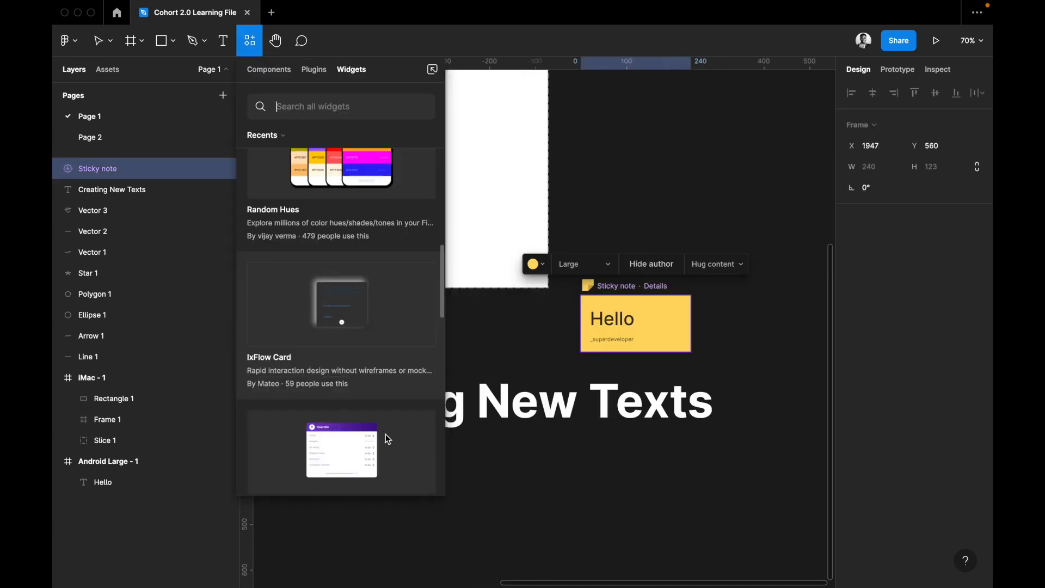
Insert the Checkbox widget from the community widgets and place it outside the iMac frame at about X 2068, Y 330.
scroll(386, 434, down, 3)
scroll(385, 434, down, 6)
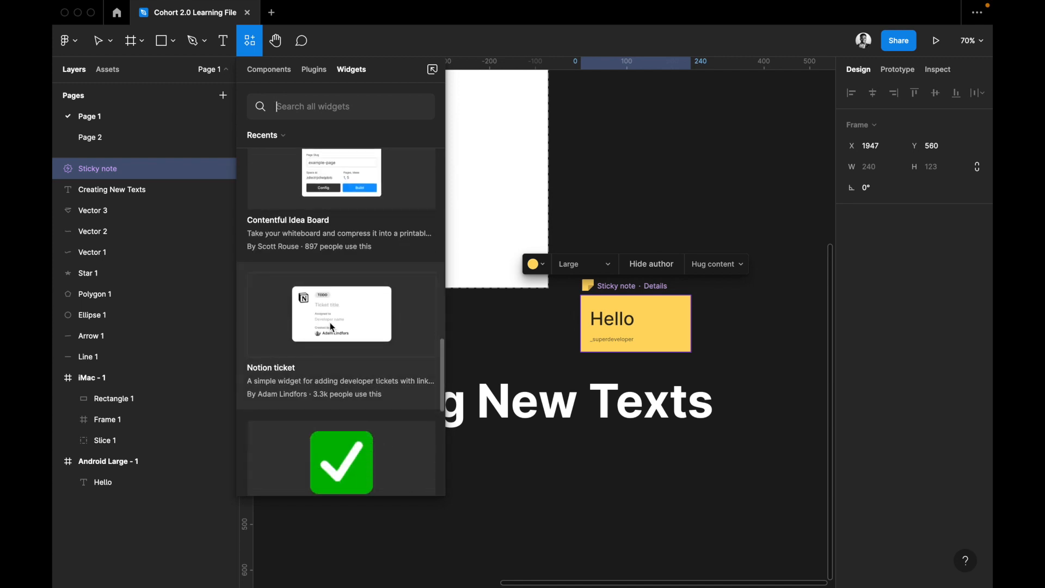
scroll(306, 362, down, 3)
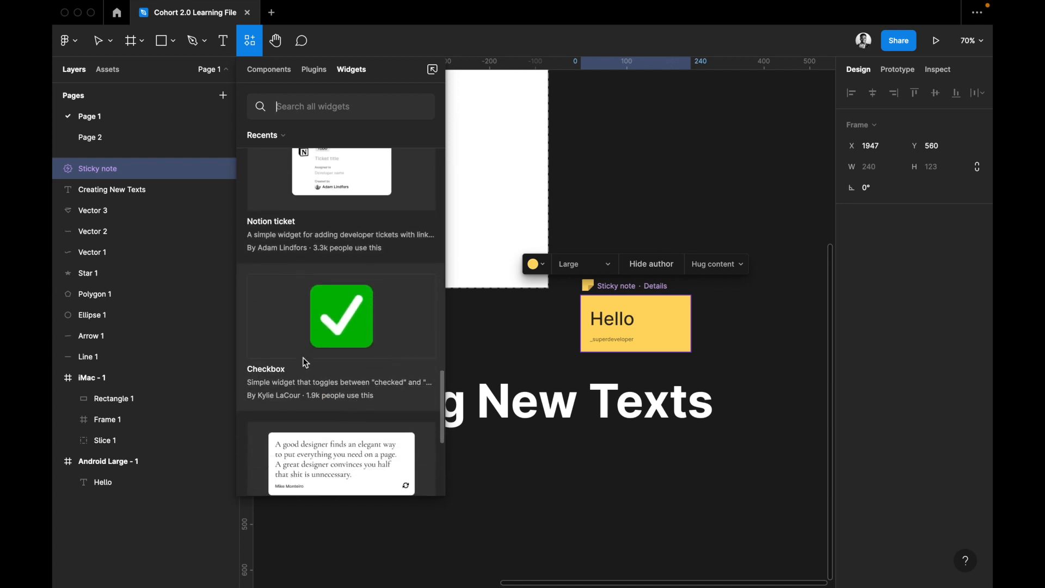
scroll(355, 330, down, 8)
scroll(353, 301, up, 5)
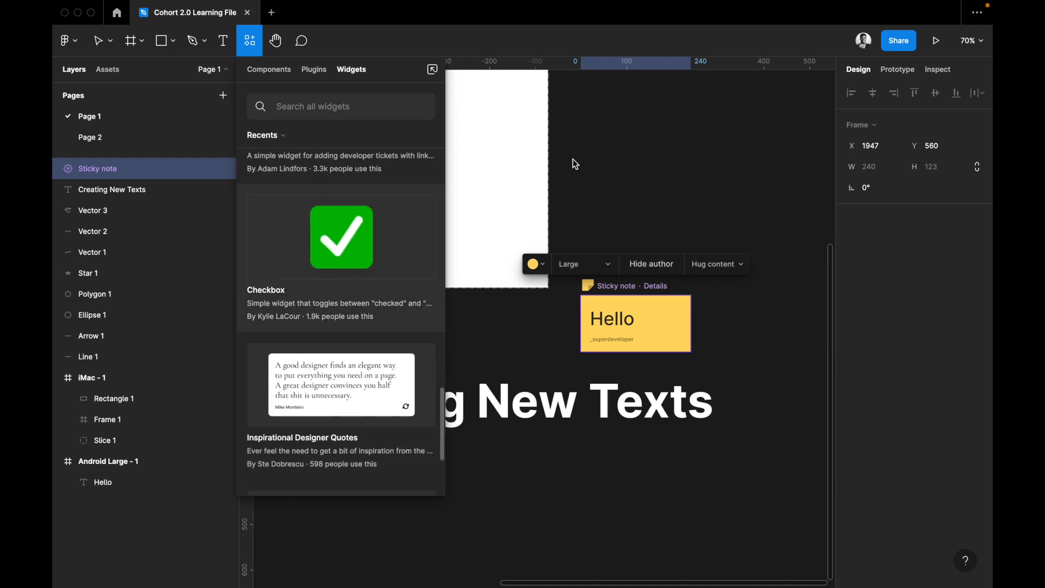
drag(522, 175, 523, 173)
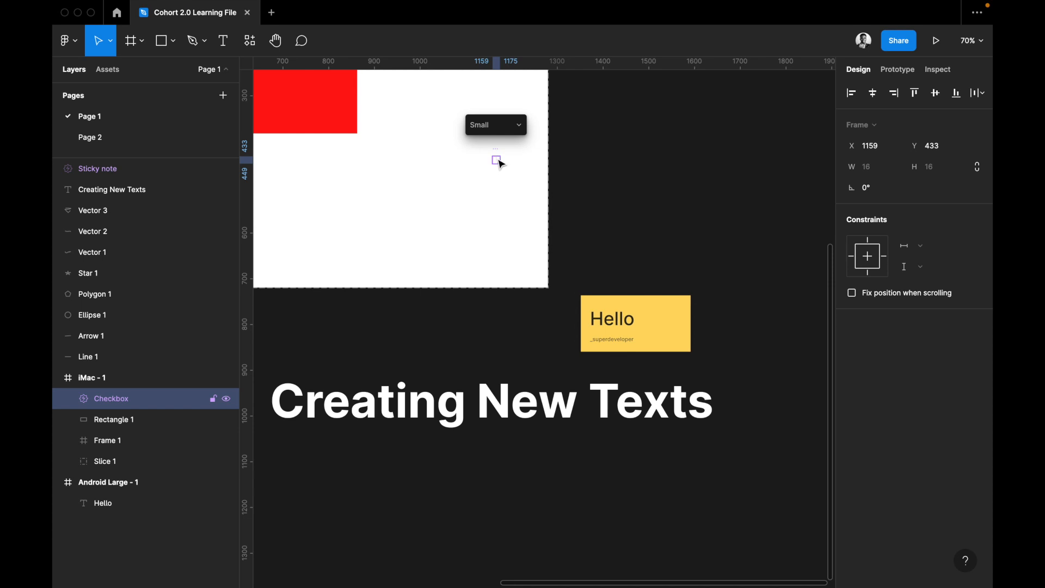
drag(496, 159, 641, 193)
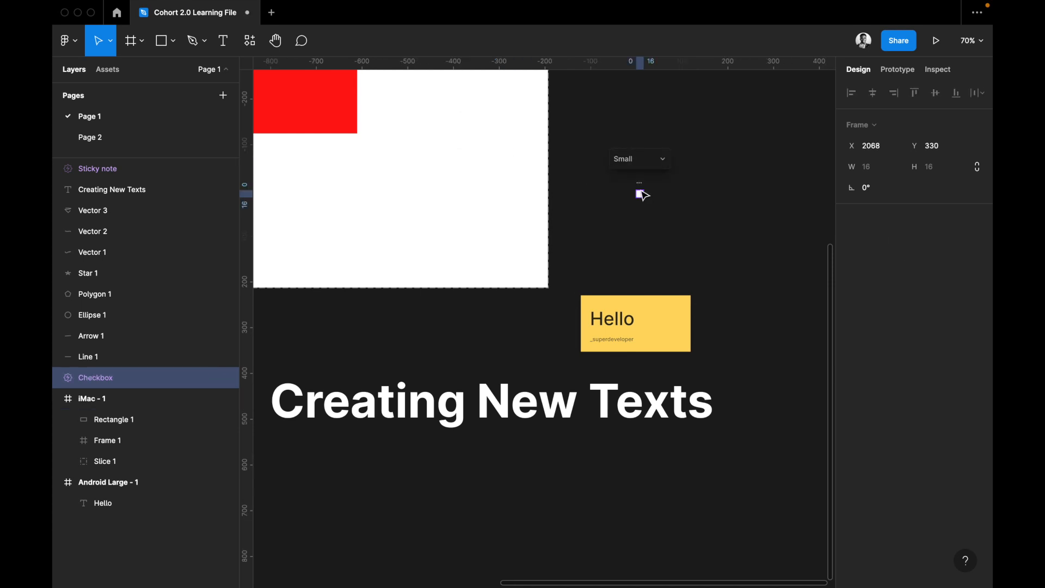
Toggle the Checkbox widget and delete it from the canvas.
scroll(641, 195, up, 5)
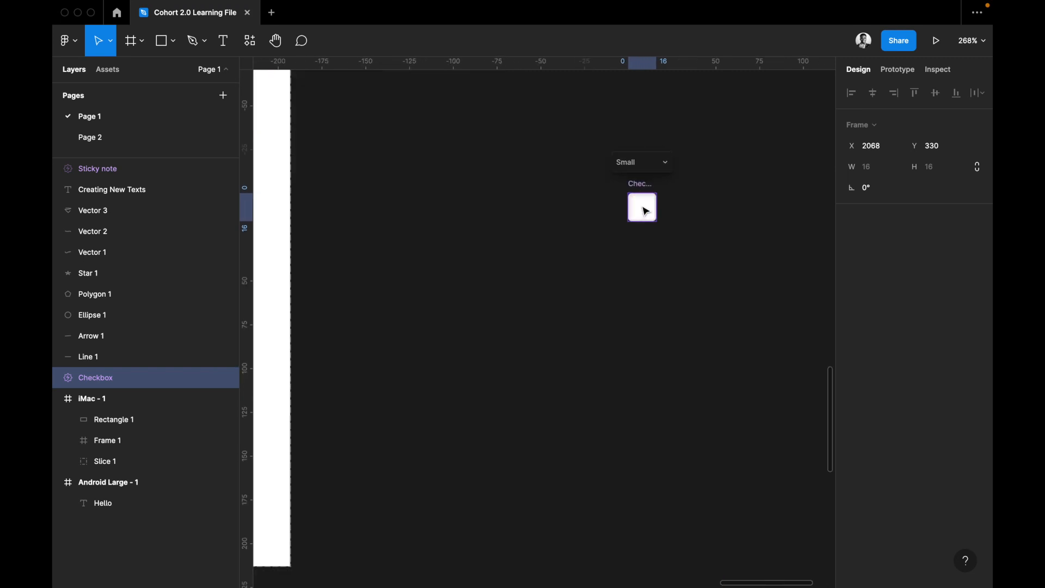
click(643, 209)
click(650, 215)
key(Delete)
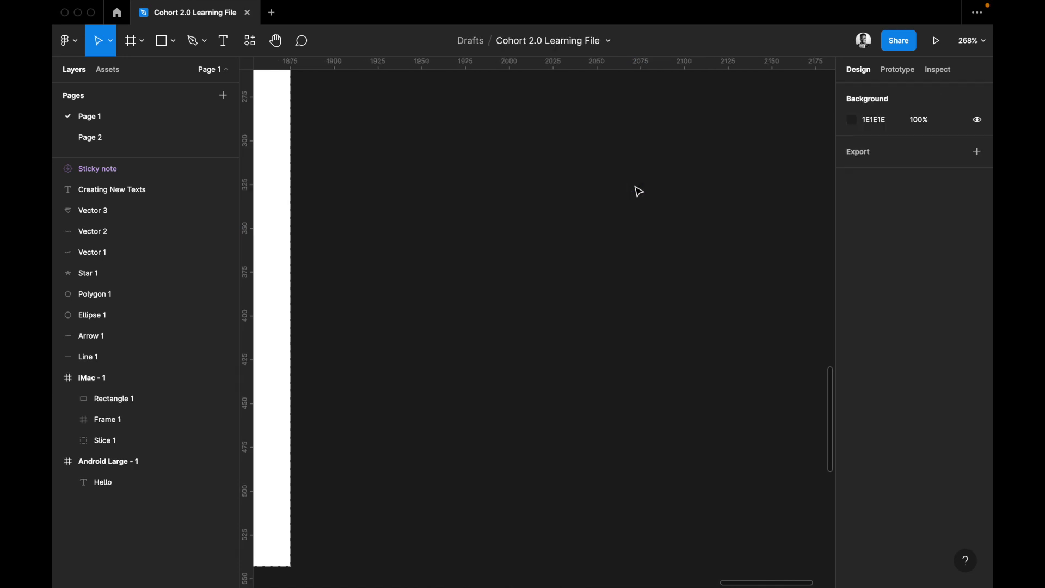
Delete the yellow "Hello" sticky note above the heading.
key(shift+1)
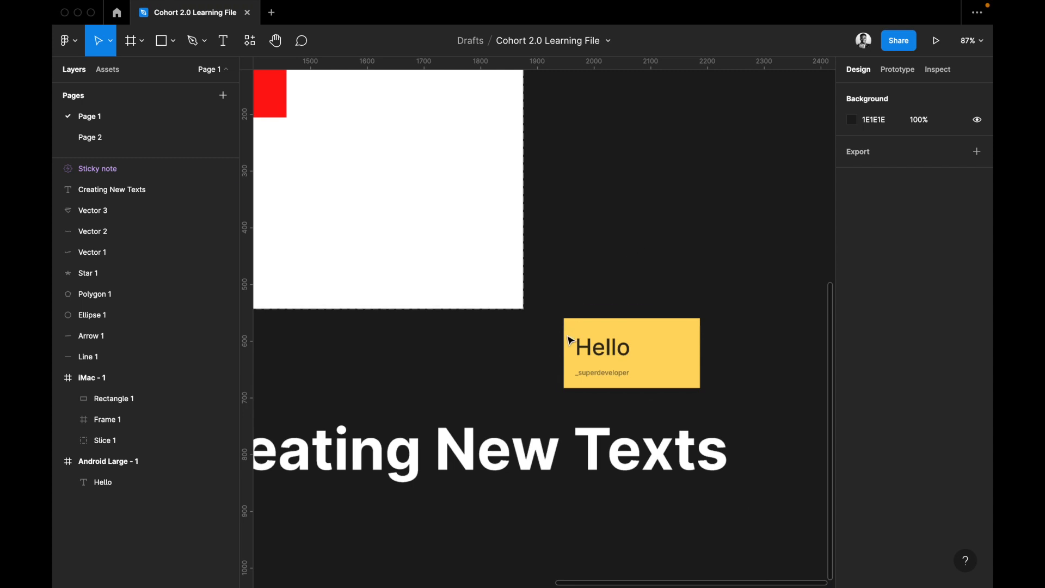
click(570, 341)
key(Delete)
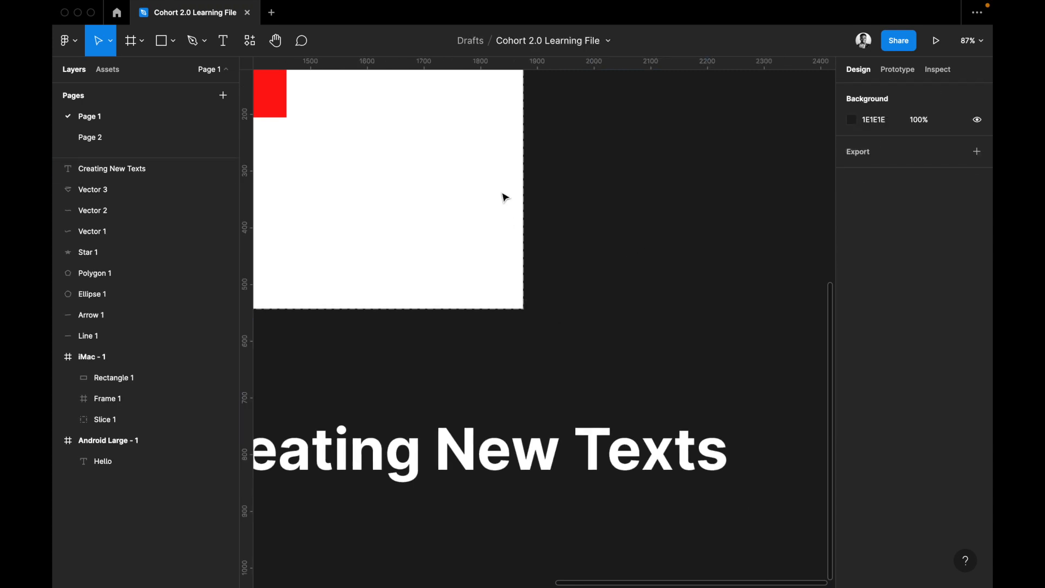
Pan around the canvas with the Hand tool and zoom out to 21% to view all frames and shapes.
click(276, 41)
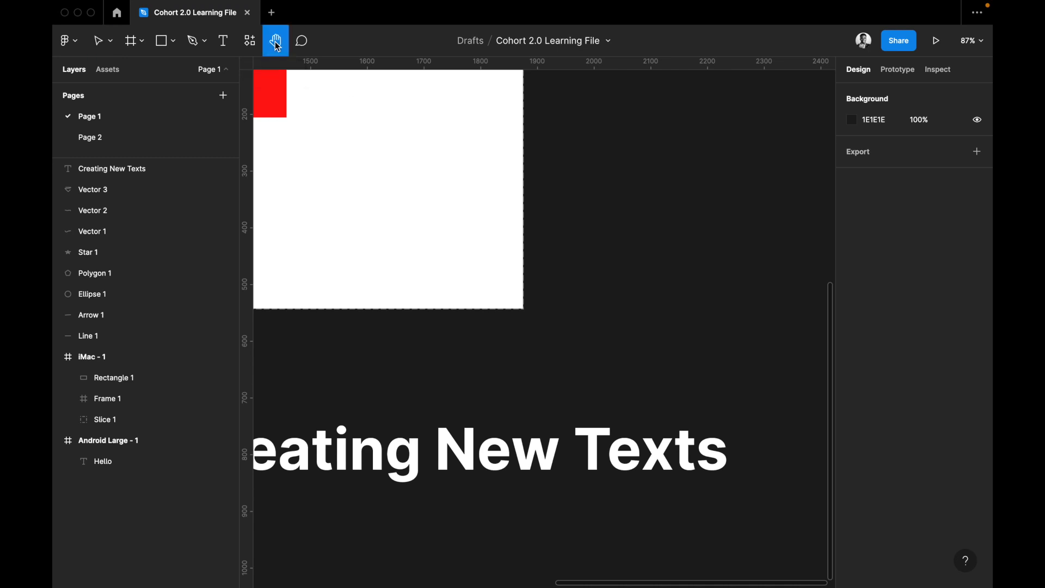
drag(604, 204, 686, 194)
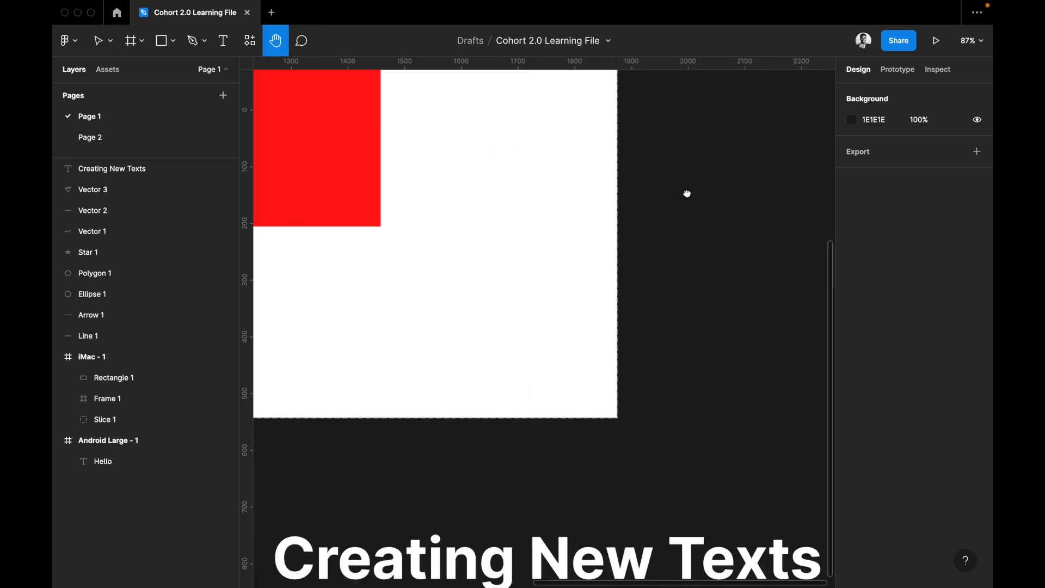
drag(540, 120, 661, 221)
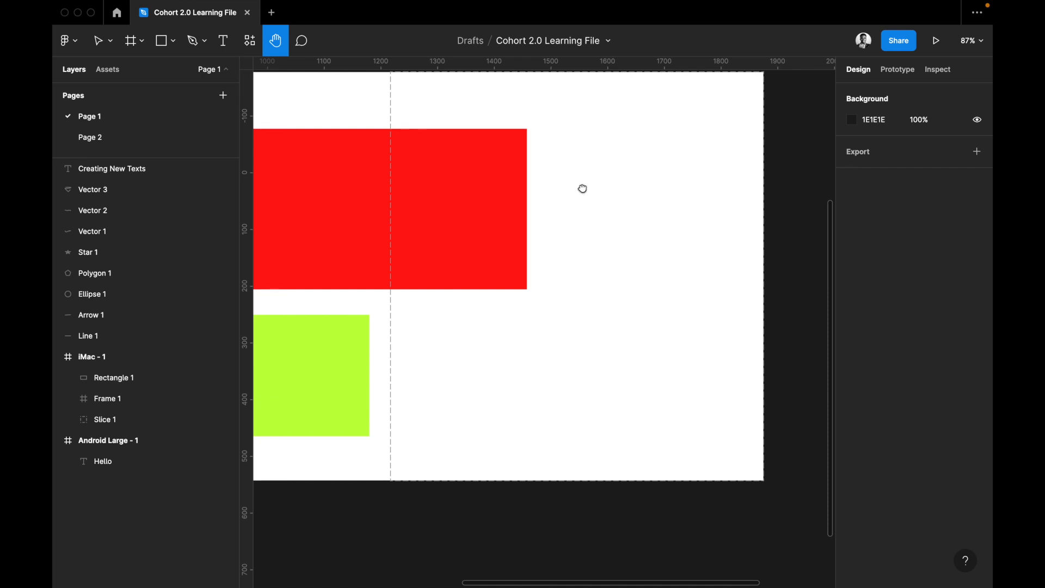
scroll(665, 291, down, 10)
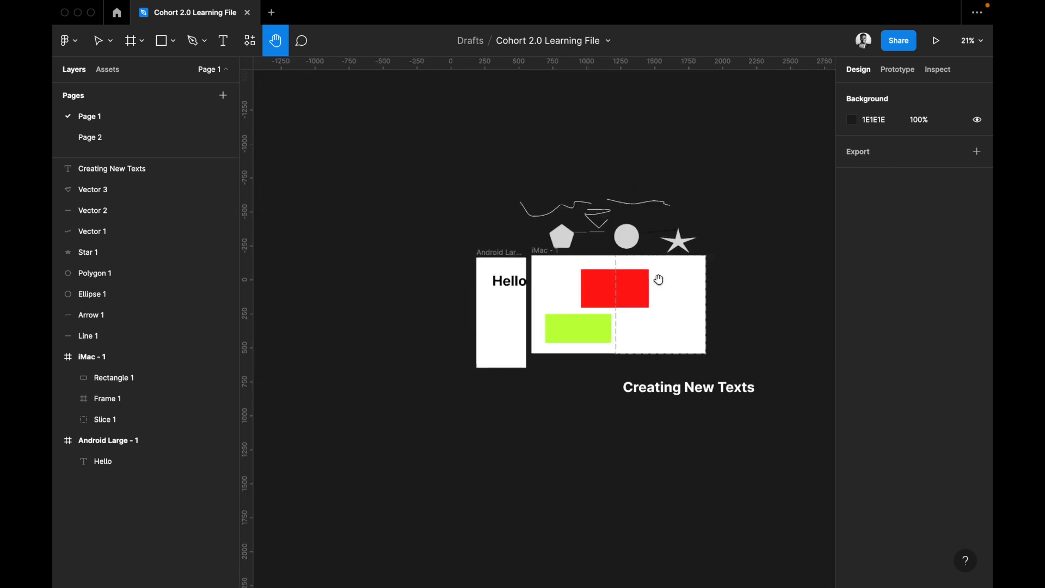
drag(665, 277, 571, 304)
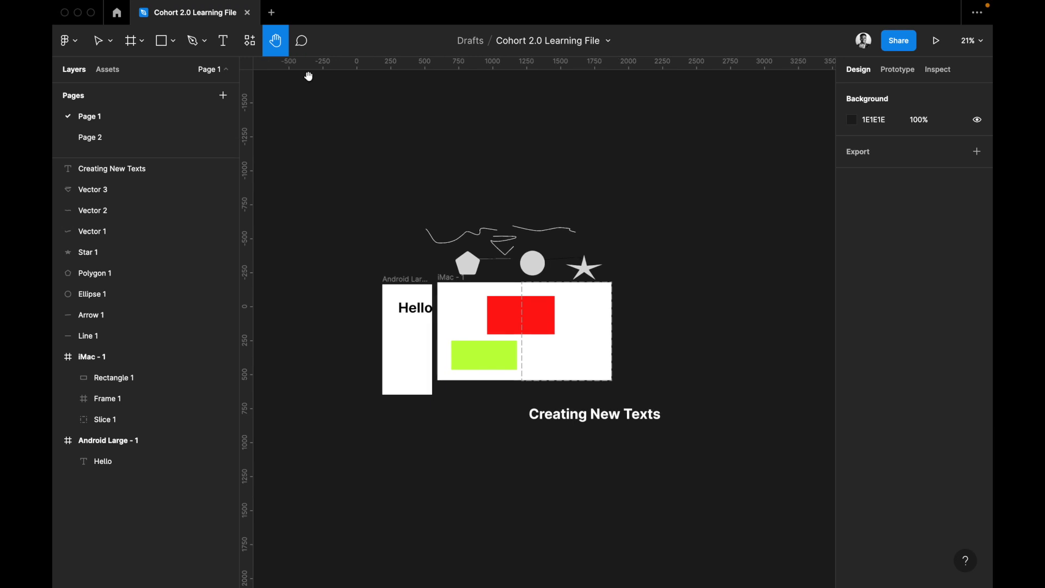
Switch to the Comment tool to show how feedback can be left on the canvas.
click(303, 42)
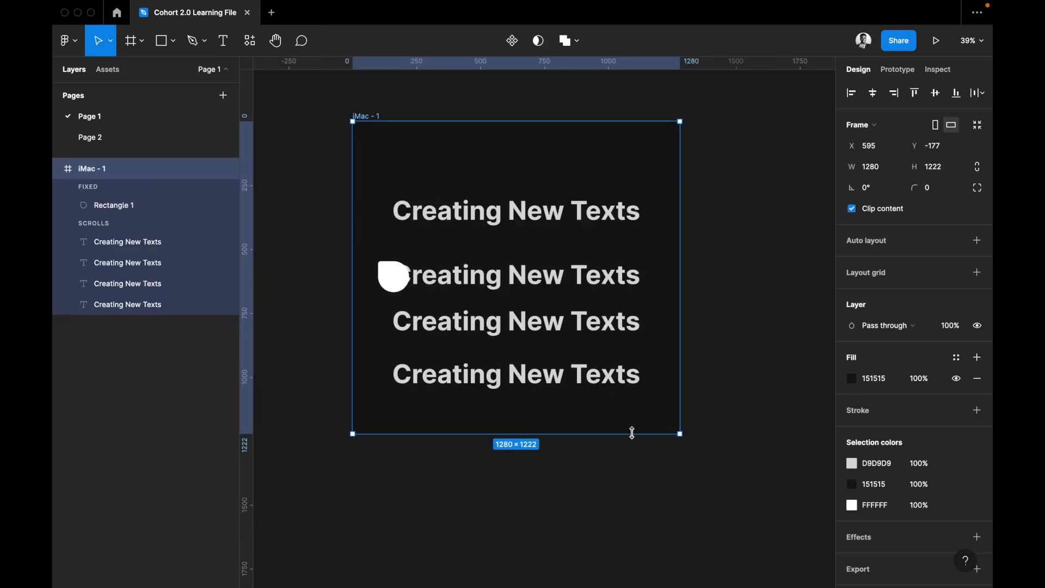
drag(630, 434, 606, 453)
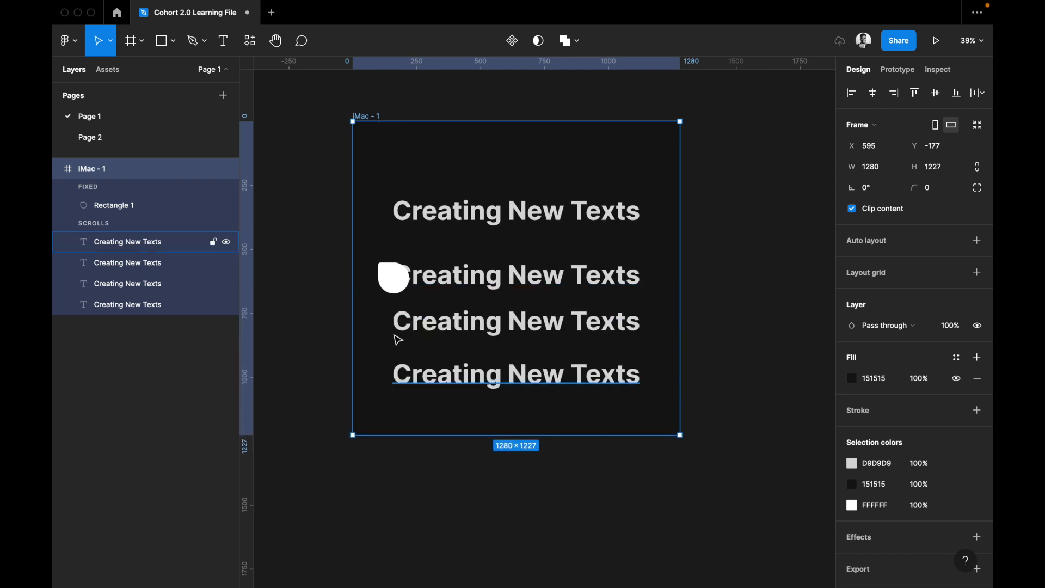
Shorten the iMac - 1 frame to a height of about 974 and check Rectangle 1's constraints.
drag(471, 434, 465, 371)
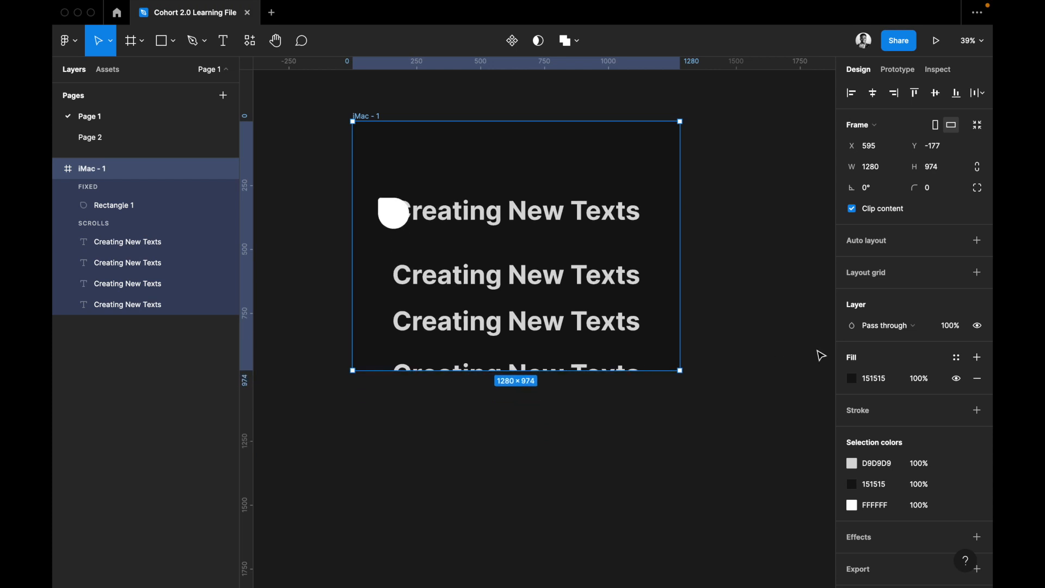
click(391, 223)
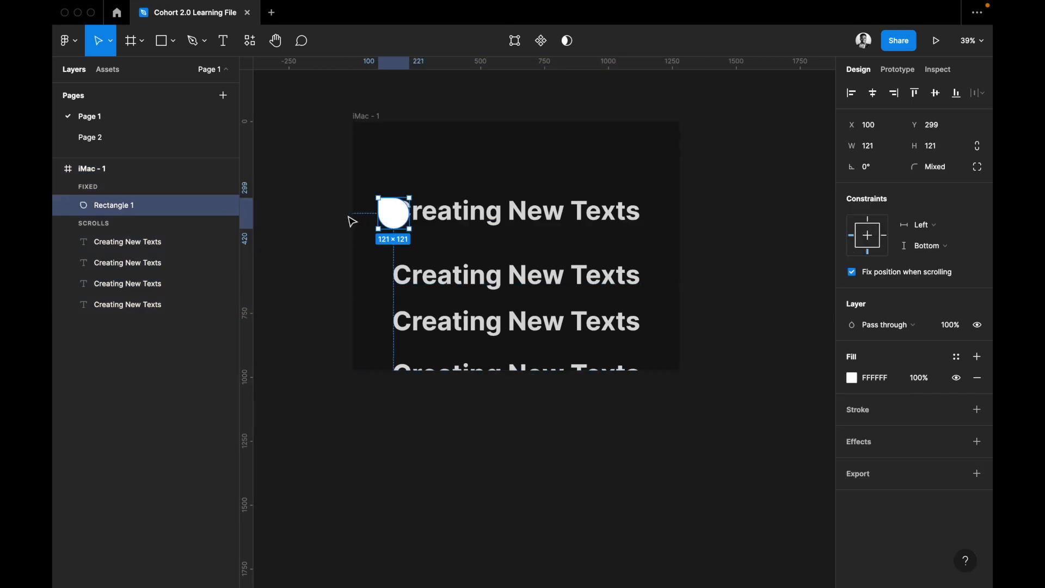
click(684, 261)
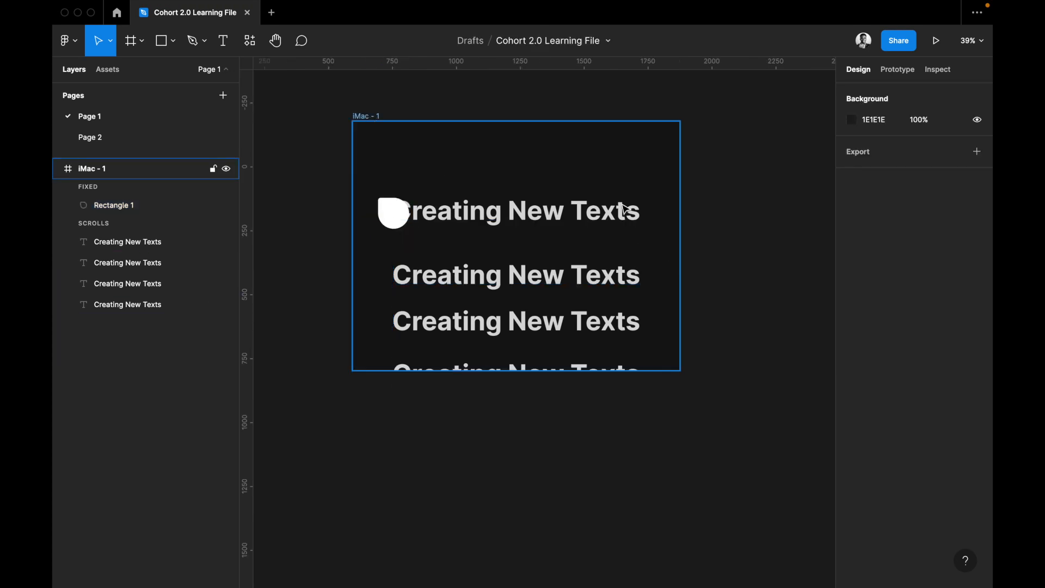
Resize the iMac - 1 frame to about 1337 × 1327 to test how the pinned shape follows its edge.
click(566, 188)
drag(682, 236, 599, 327)
drag(578, 370, 568, 461)
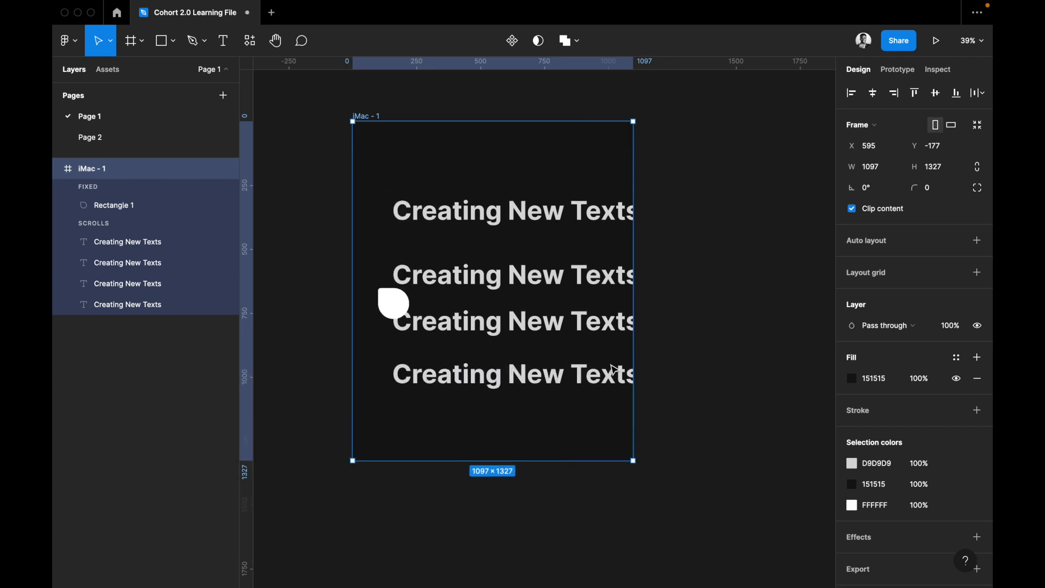
drag(634, 311, 694, 312)
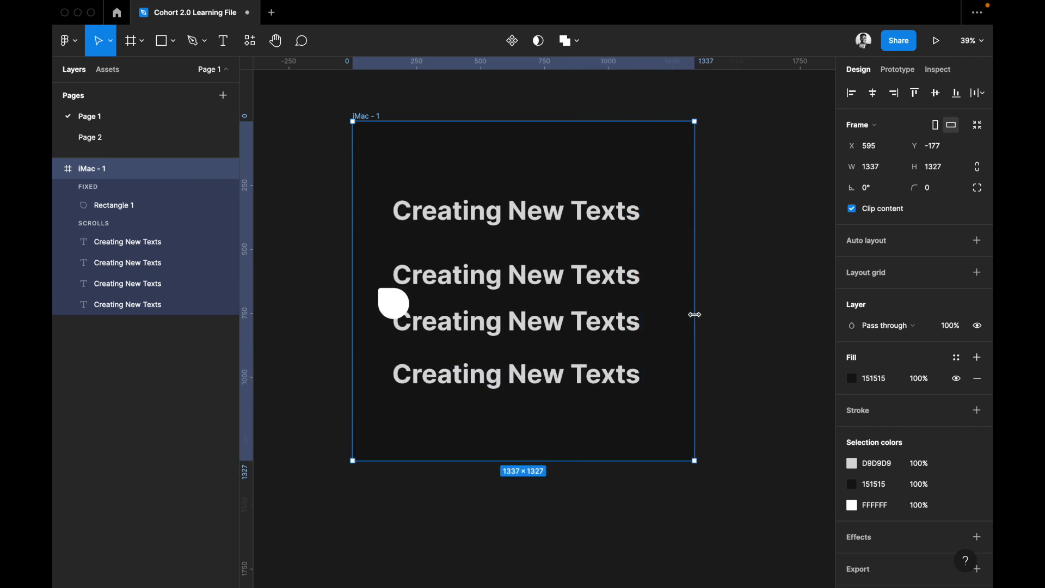
Turn off the fixed position when scrolling for Rectangle 1.
click(393, 303)
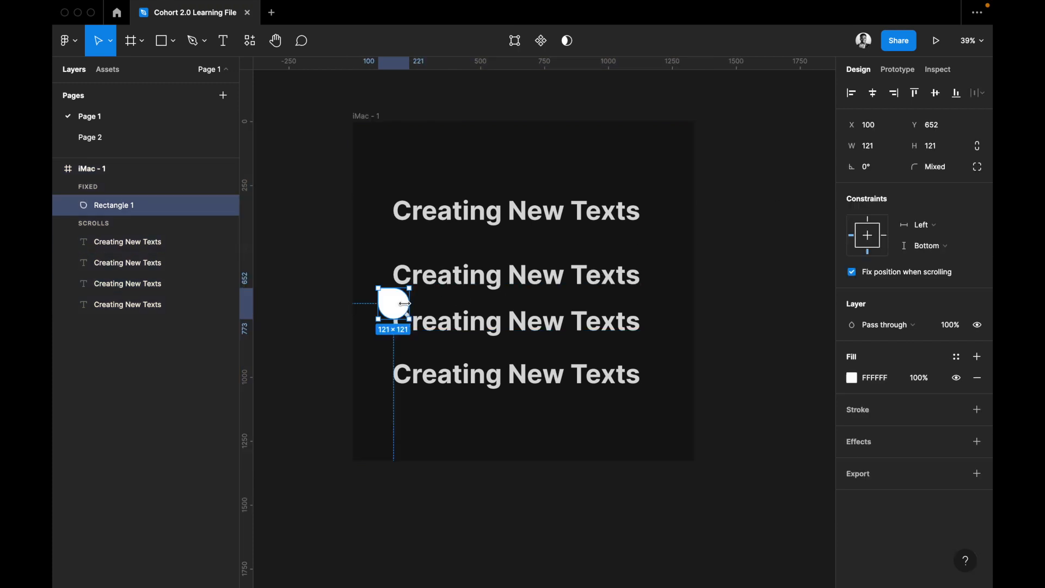
click(883, 275)
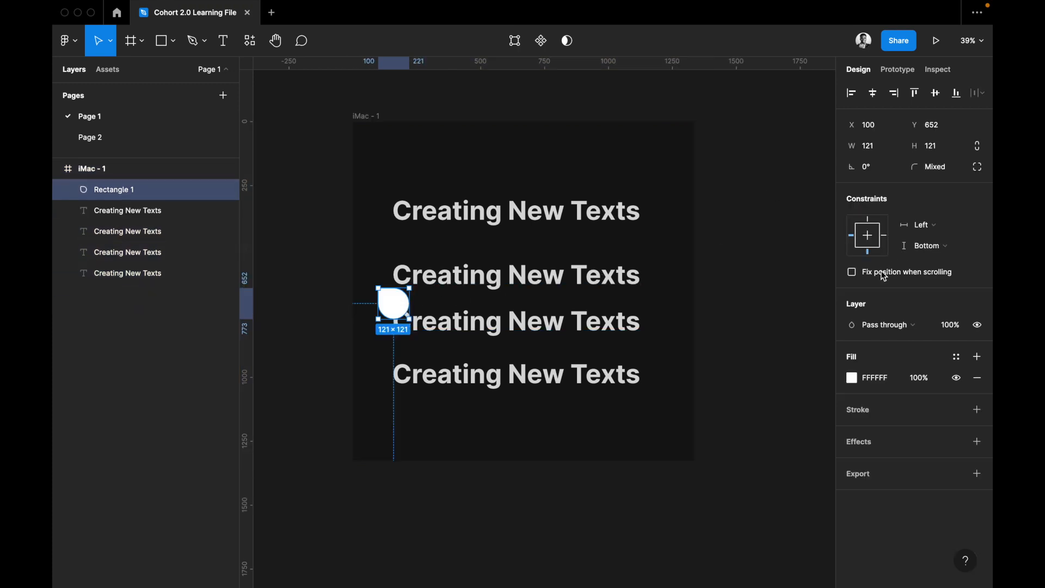
click(660, 467)
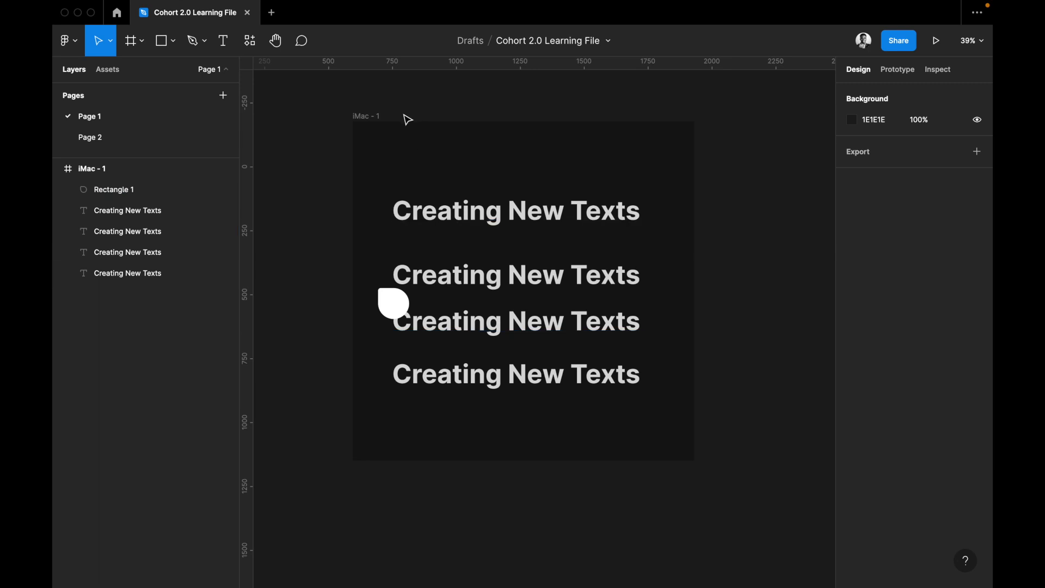
Resize the iMac - 1 frame to about 1291 × 1304.
click(373, 120)
drag(695, 213, 660, 271)
drag(539, 460, 566, 455)
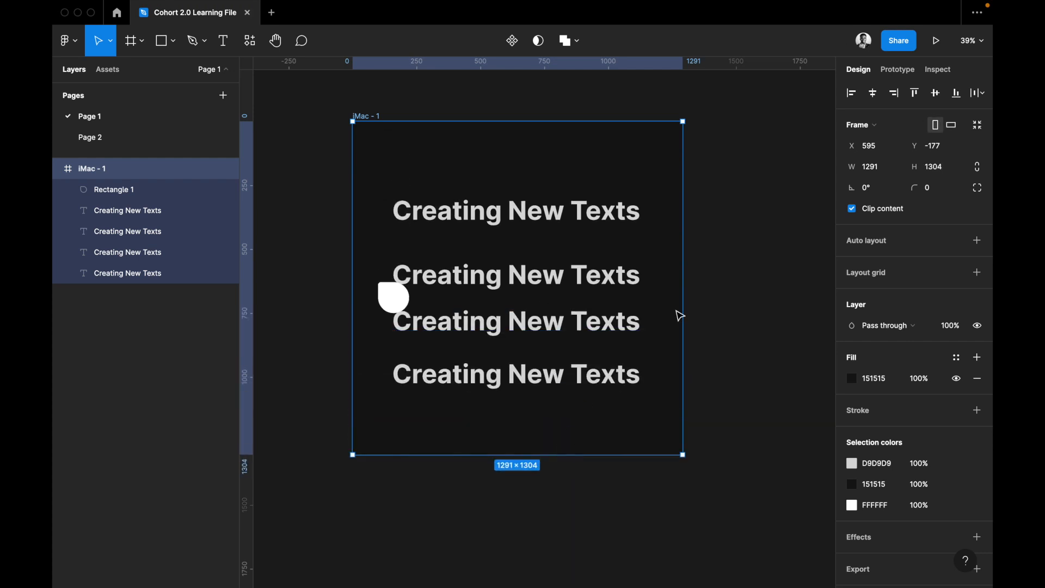
Turn on the fixed position when scrolling for Rectangle 1 and deselect it.
click(397, 305)
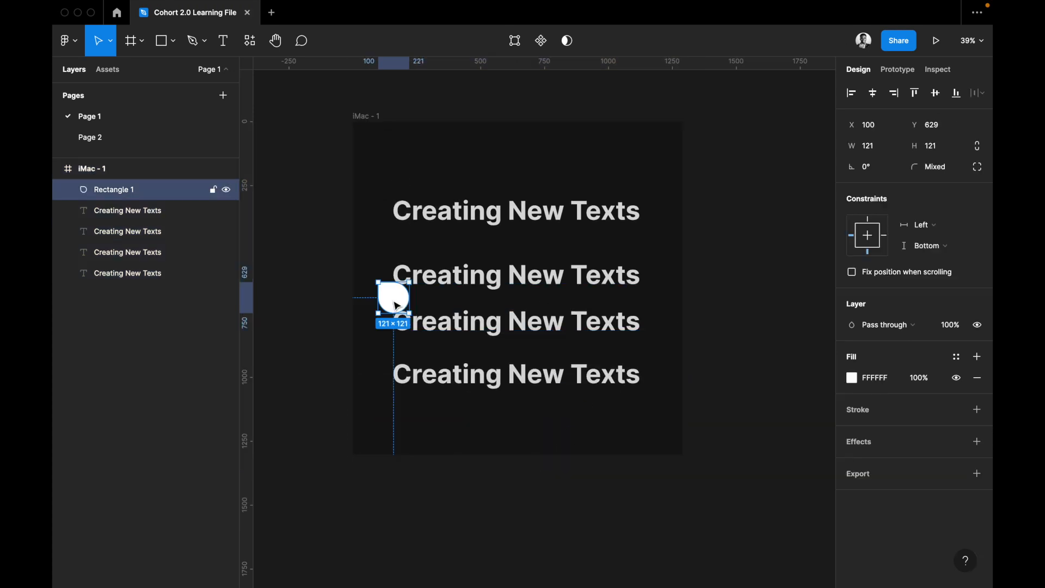
click(853, 273)
click(644, 464)
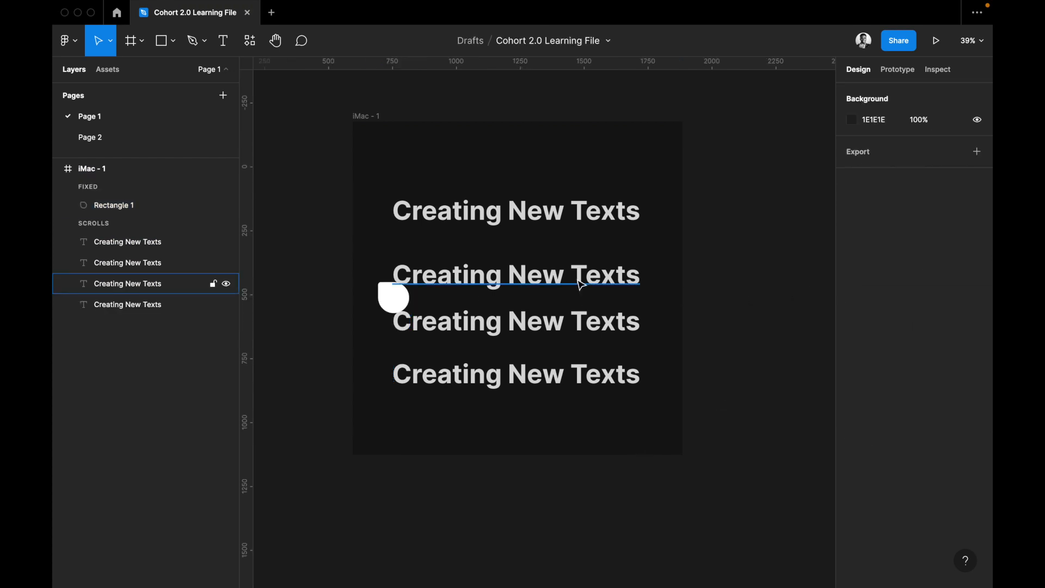
Resize the iMac - 1 frame vertically, first to a height of about 1212 and finally to about 1708.
click(376, 116)
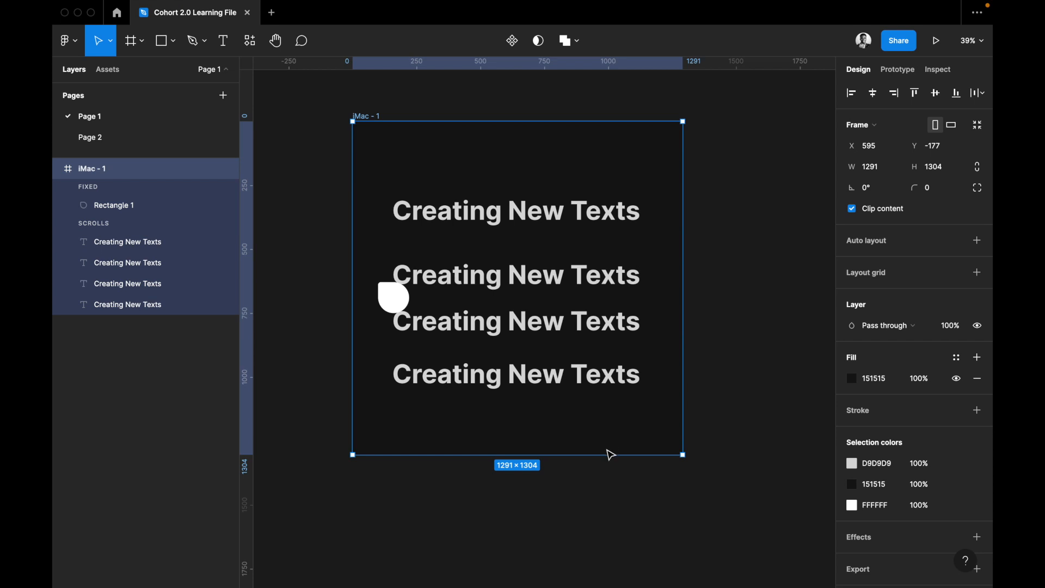
mouse_move(606, 450)
mouse_down()
mouse_move(616, 374)
mouse_move(619, 442)
mouse_up()
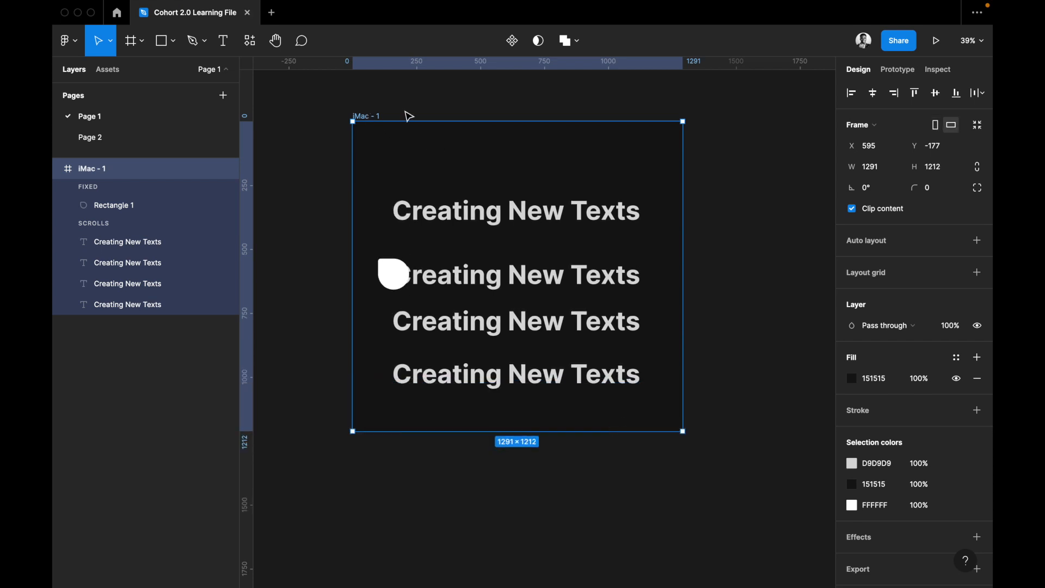
key(Escape)
scroll(414, 174, down, 3)
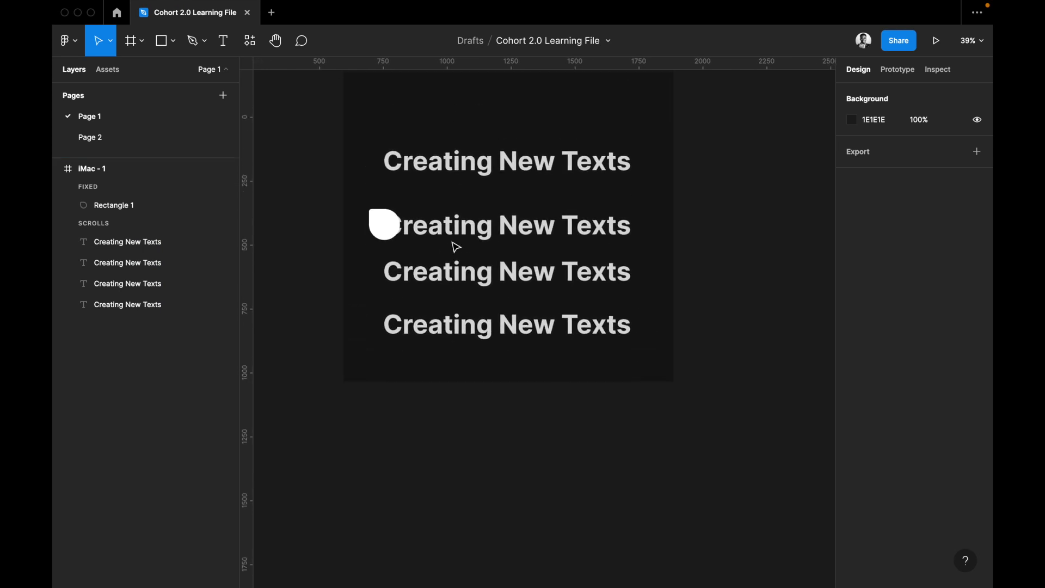
scroll(455, 240, up, 2)
click(362, 105)
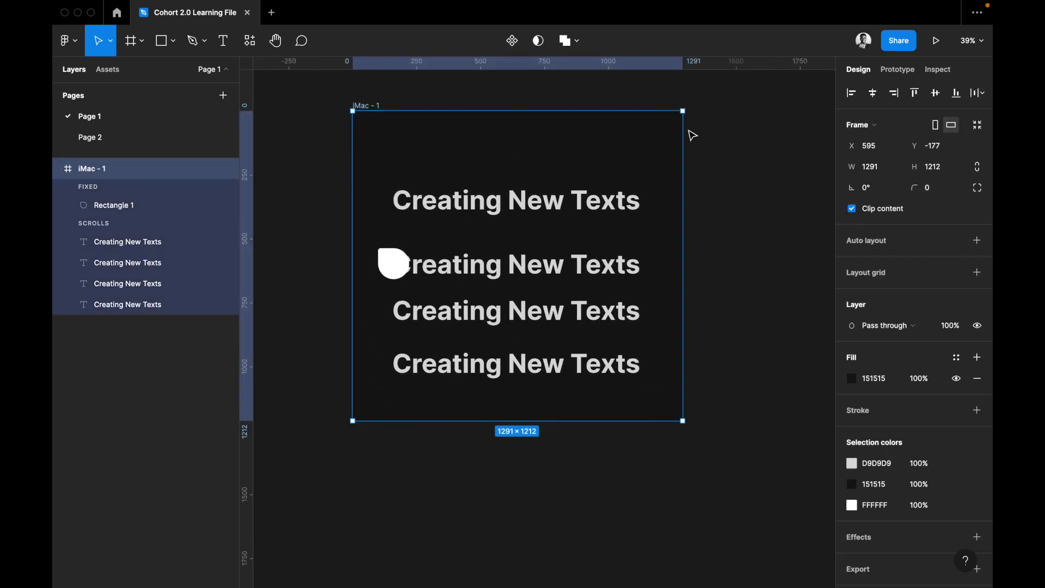
drag(597, 420, 605, 548)
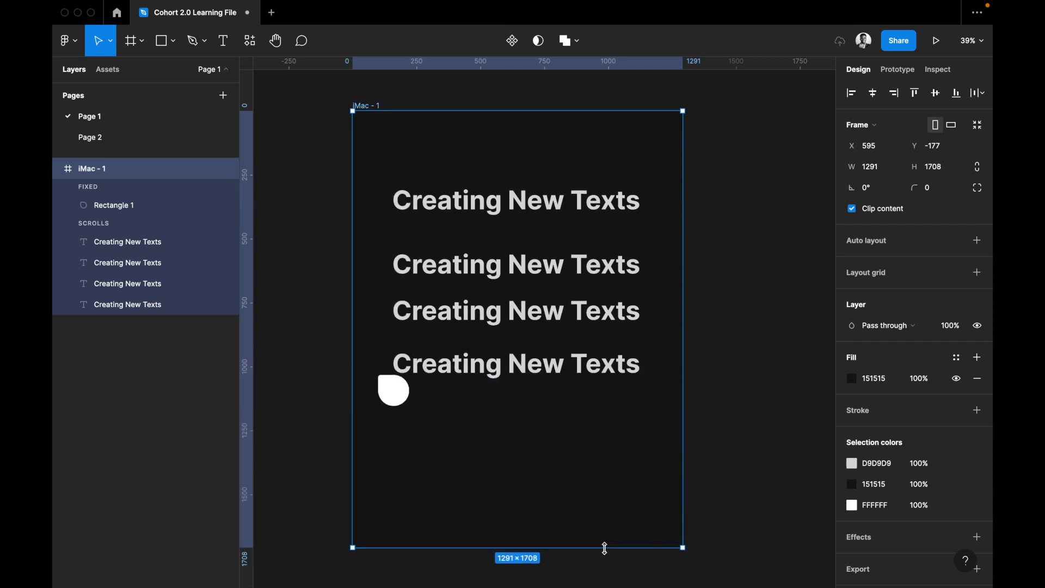
Look through the layer blend modes available for Rectangle 1 and leave it on Pass through.
click(392, 393)
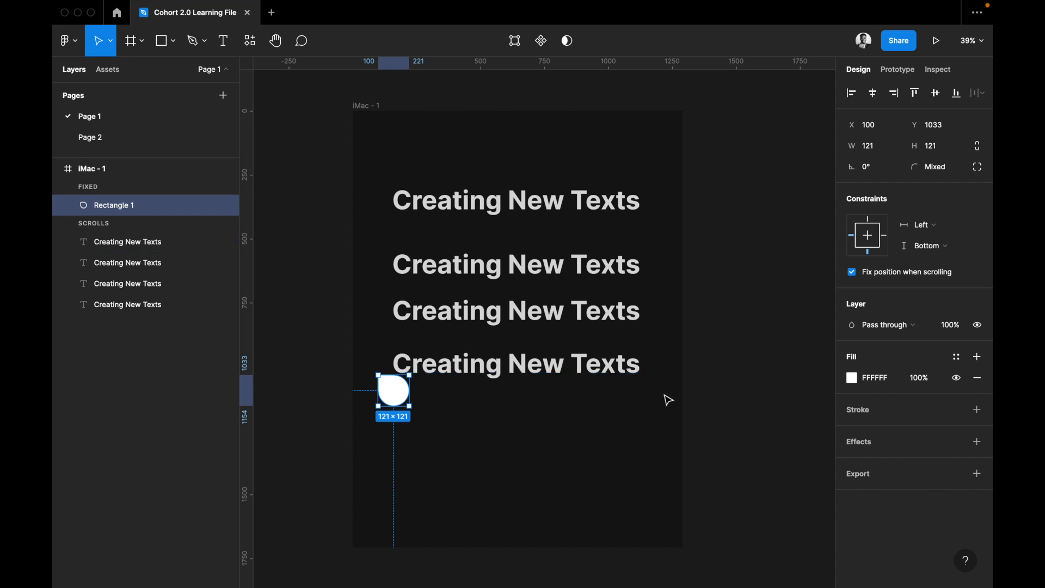
scroll(622, 417, left, 2)
scroll(622, 418, up, 2)
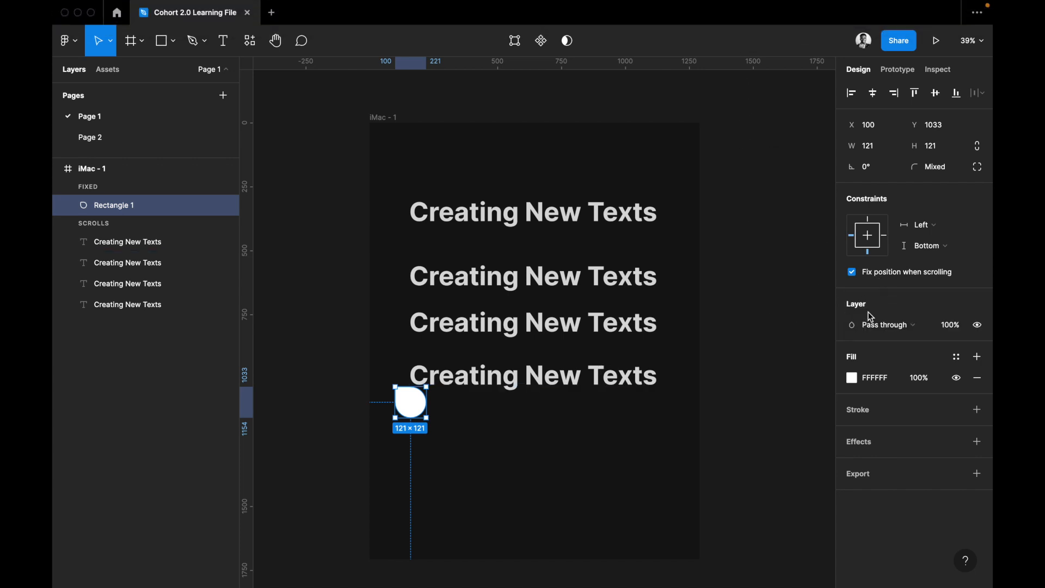
click(891, 334)
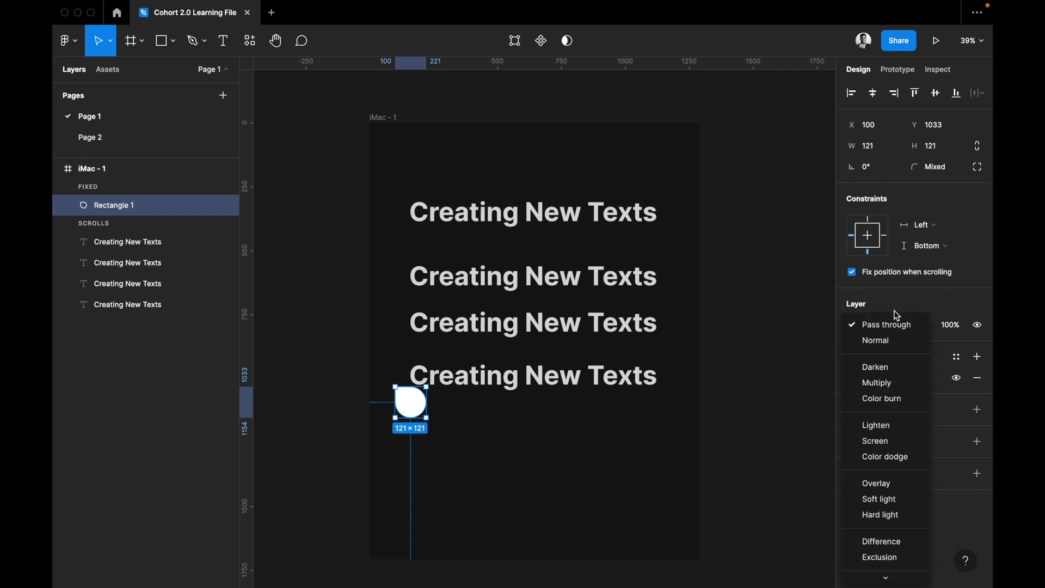
click(569, 353)
Draw a rectangle about 409 × 401 below the lowest "Creating New Texts" line inside the iMac - 1 frame.
click(570, 386)
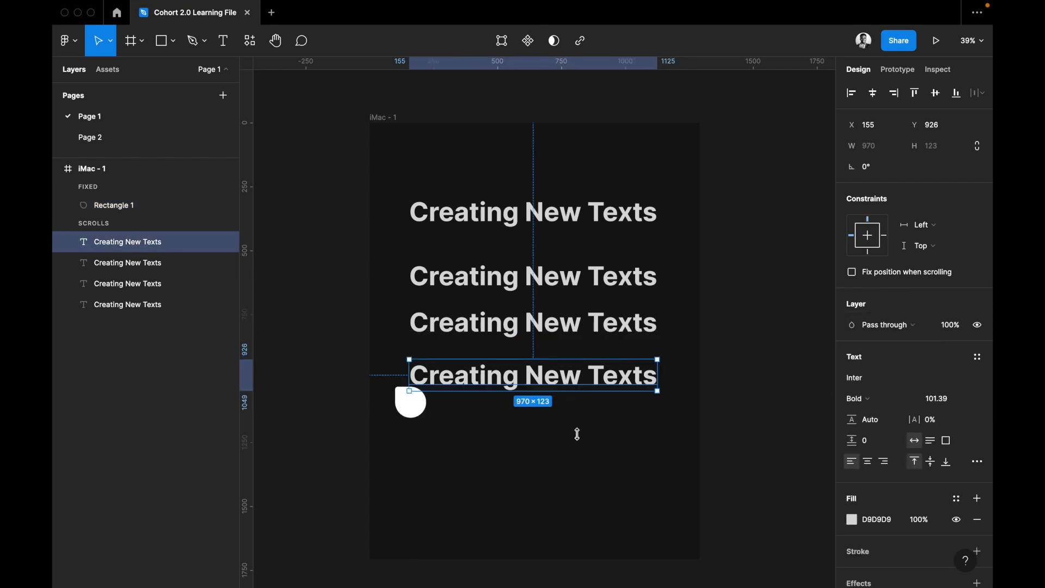
scroll(583, 465, down, 1)
scroll(583, 466, down, 2)
scroll(582, 465, right, 1)
click(570, 470)
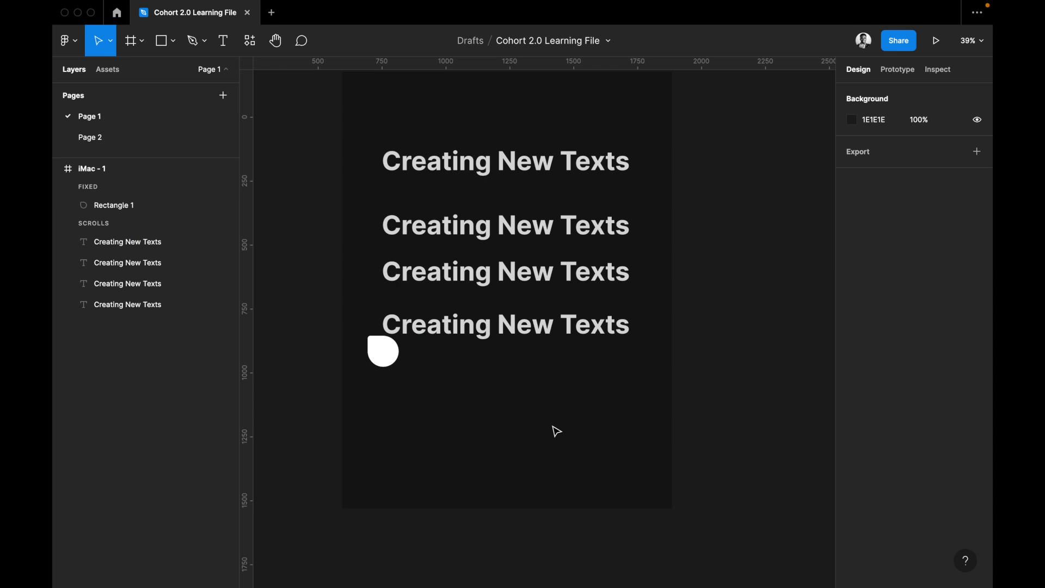
key(r)
drag(442, 368, 547, 470)
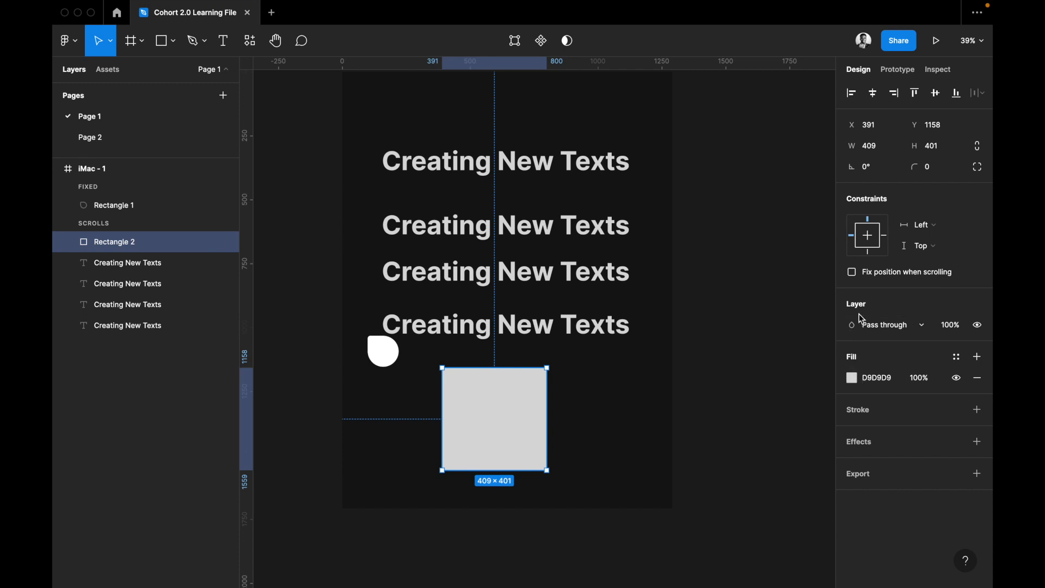
Change the new rectangle's solid fill to the red FB5050.
click(853, 379)
drag(789, 305, 786, 265)
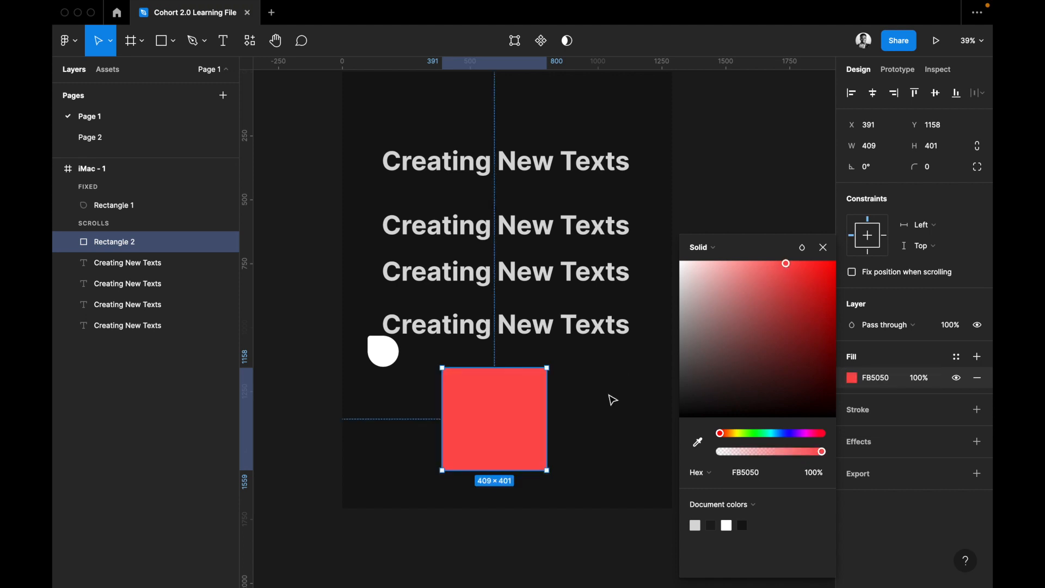
scroll(612, 400, right, 2)
scroll(613, 400, up, 1)
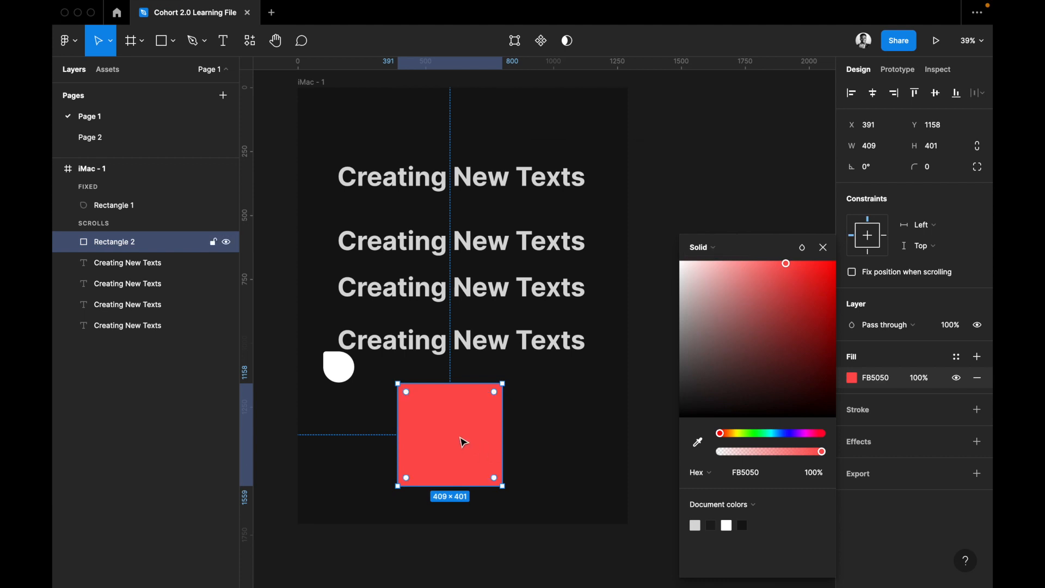
Bring up and dismiss the quick actions search, and open the plugin browser for finding more plugins.
key(super+slash)
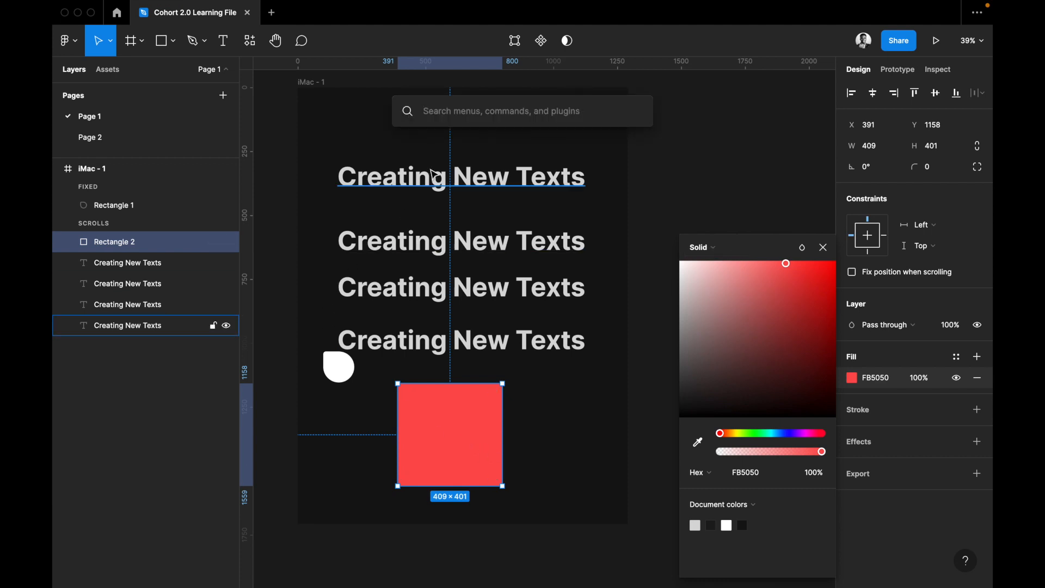
key(Escape)
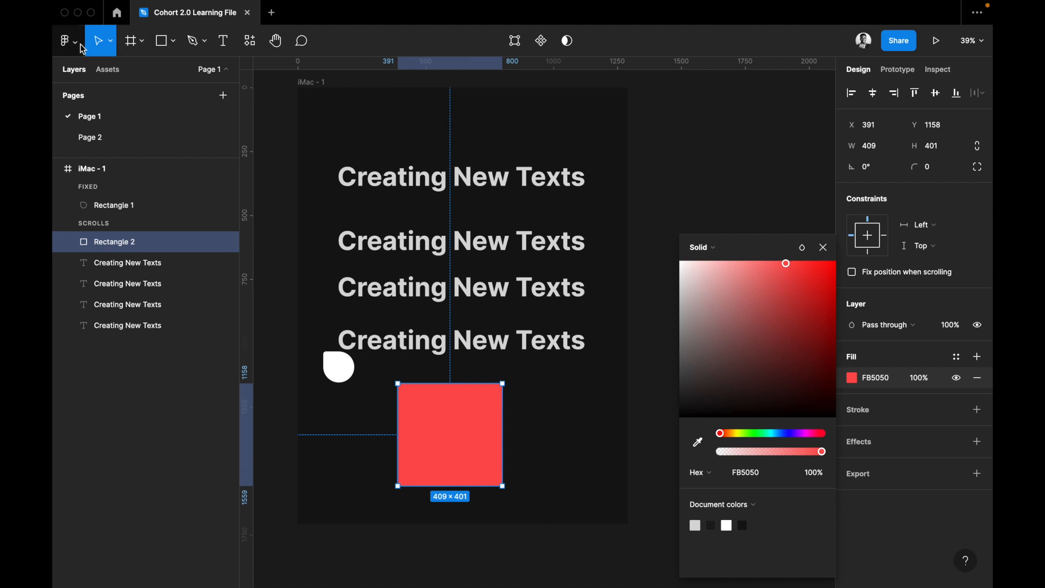
click(79, 48)
mouse_move(118, 256)
mouse_move(115, 219)
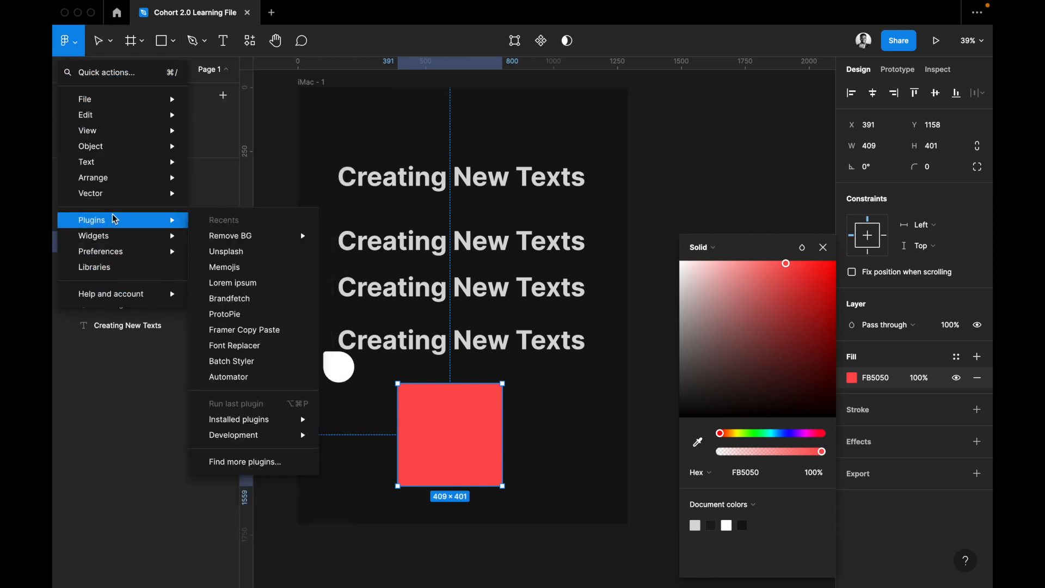
click(246, 462)
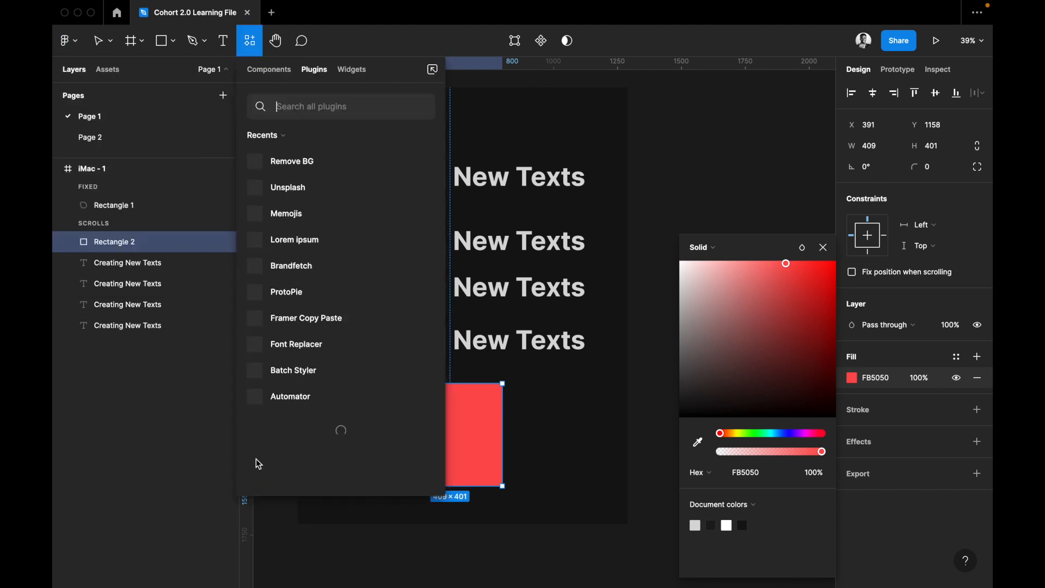
Find and run the Unsplash plugin for the selected red rectangle, and arrange its window beside the rectangle.
text(unsplash)
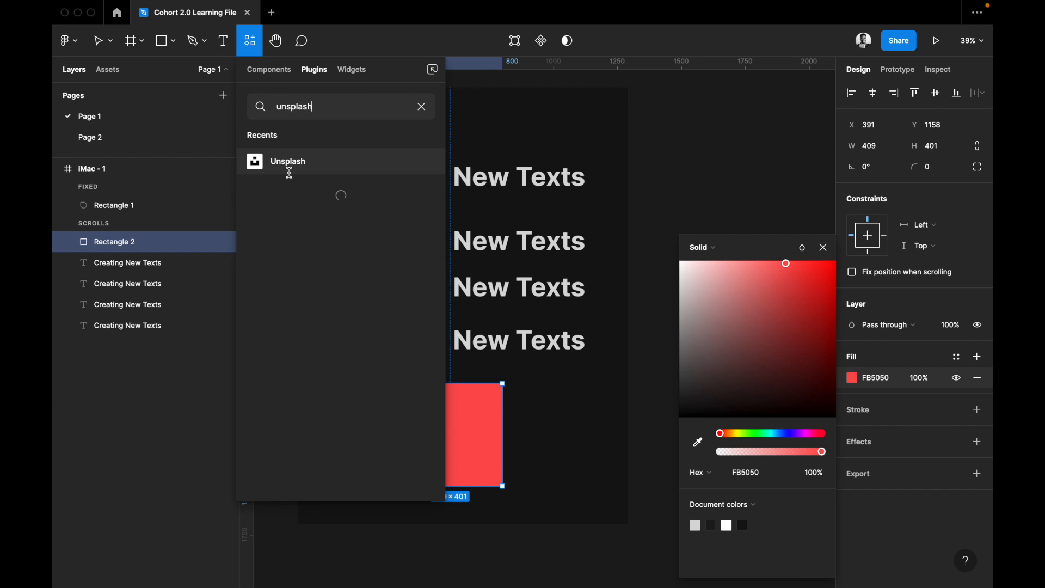
mouse_move(287, 167)
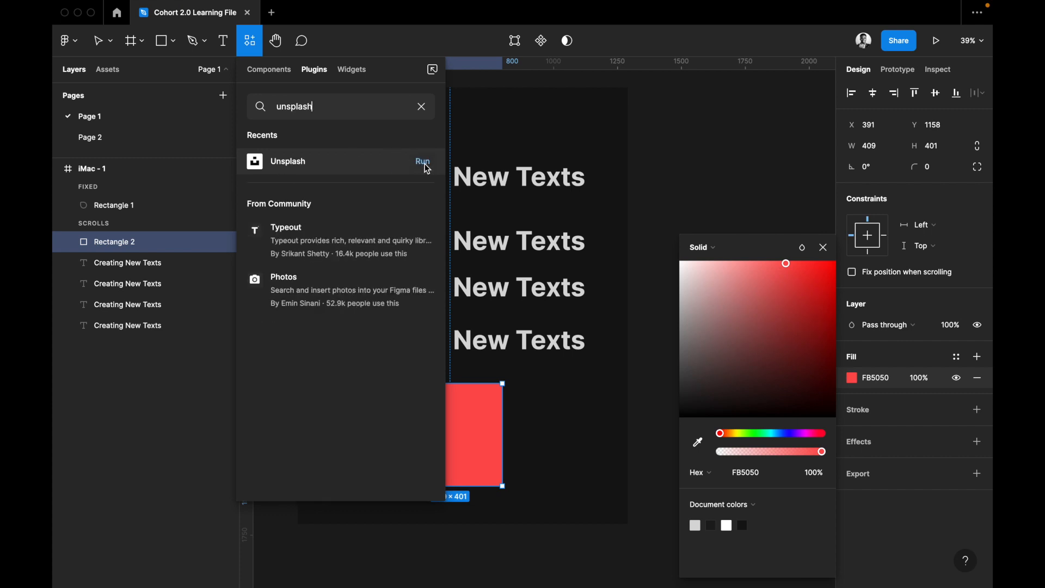
click(425, 163)
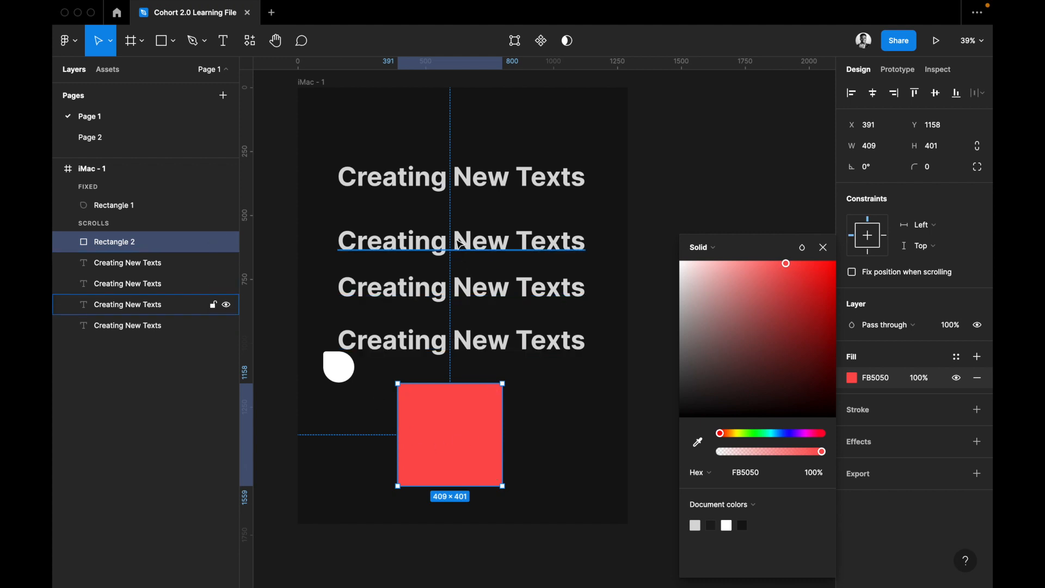
click(827, 252)
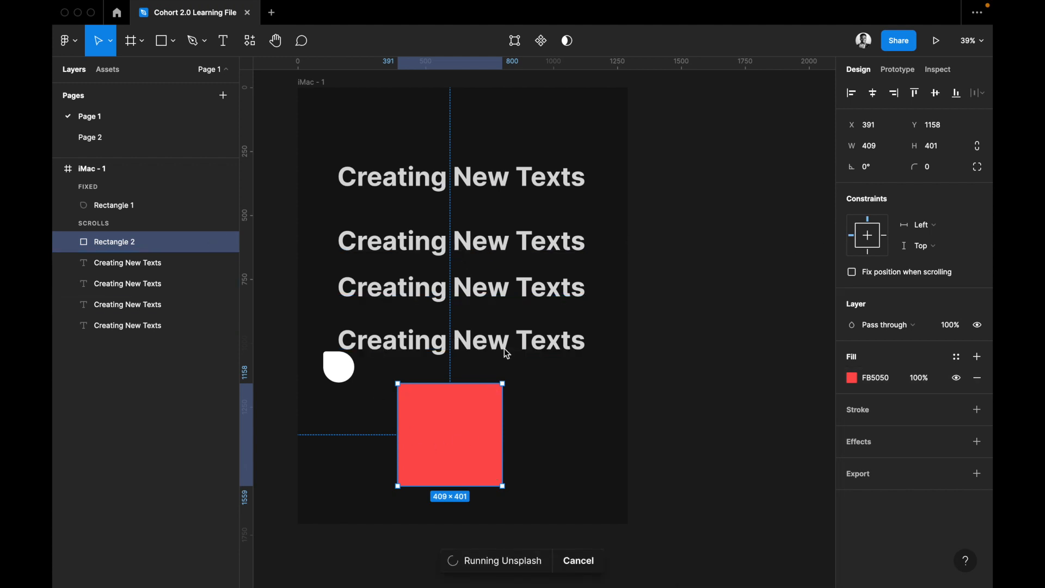
scroll(506, 354, left, 5)
scroll(507, 355, down, 3)
scroll(508, 354, left, 2)
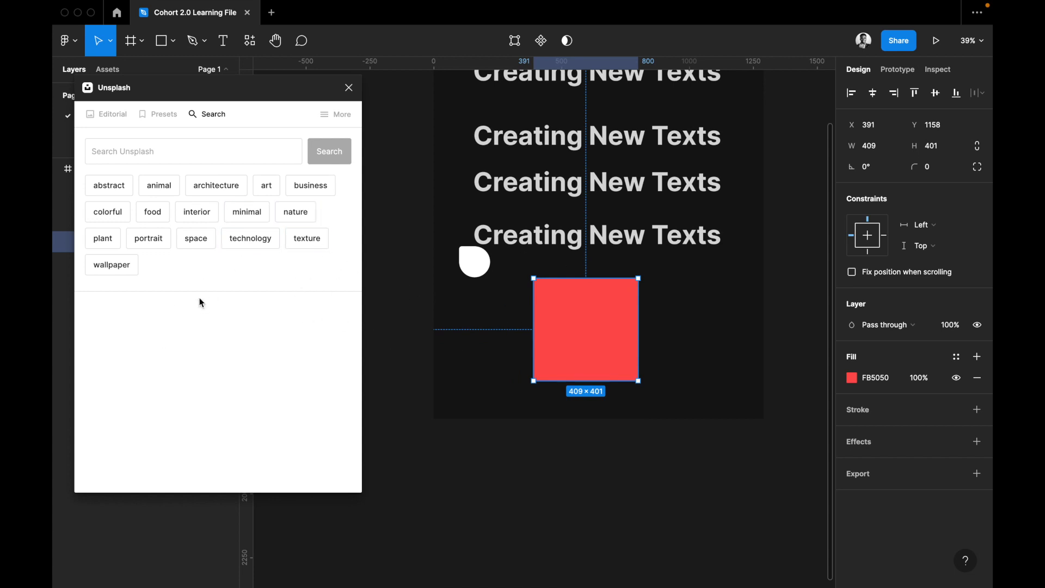
drag(175, 94, 223, 114)
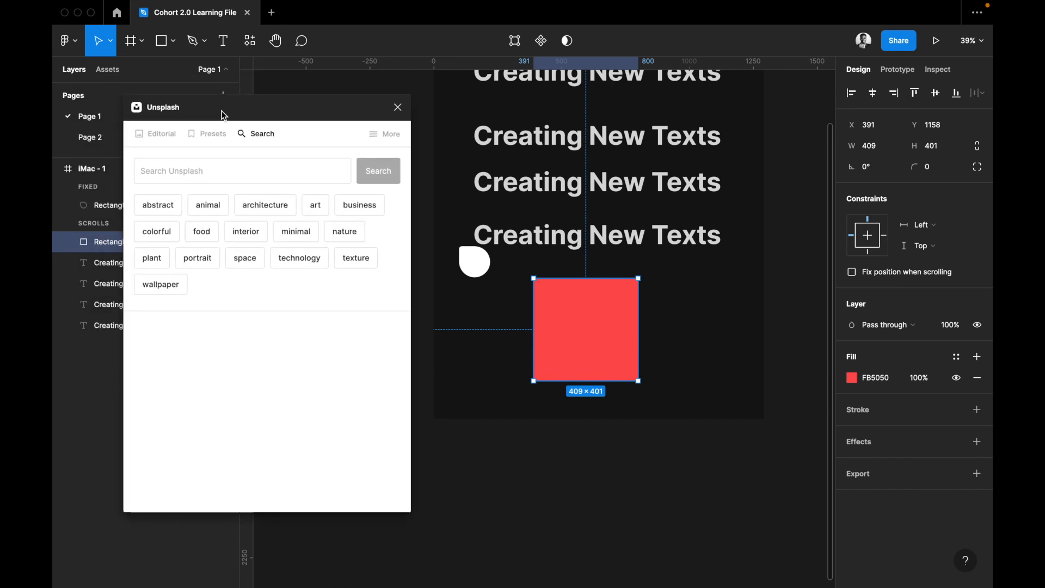
Fill the rectangle with the purple-and-blue wave image from Unsplash's abstract category and close the plugin.
click(157, 205)
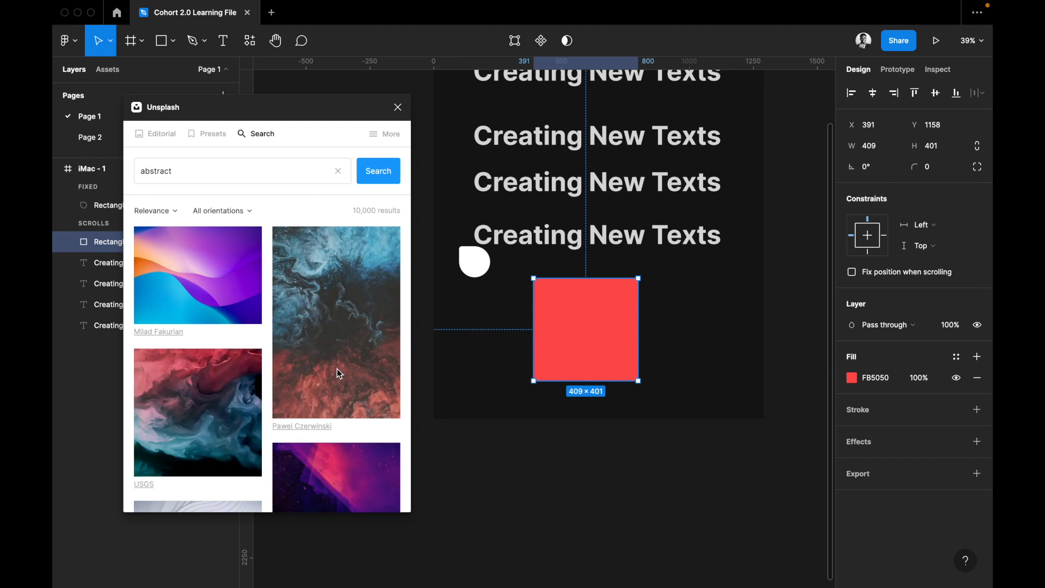
scroll(332, 412, down, 1)
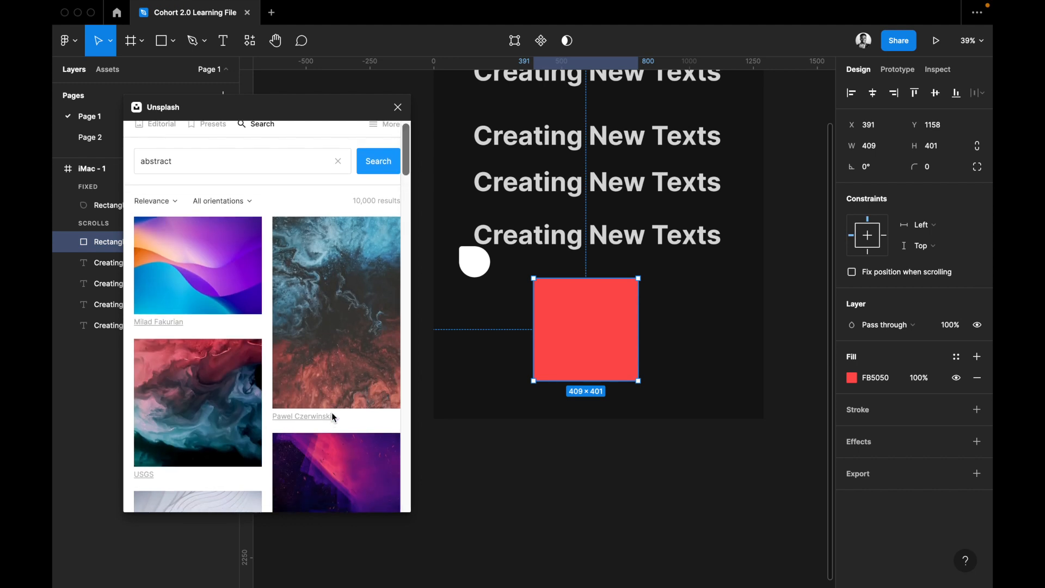
scroll(261, 337, up, 1)
click(192, 273)
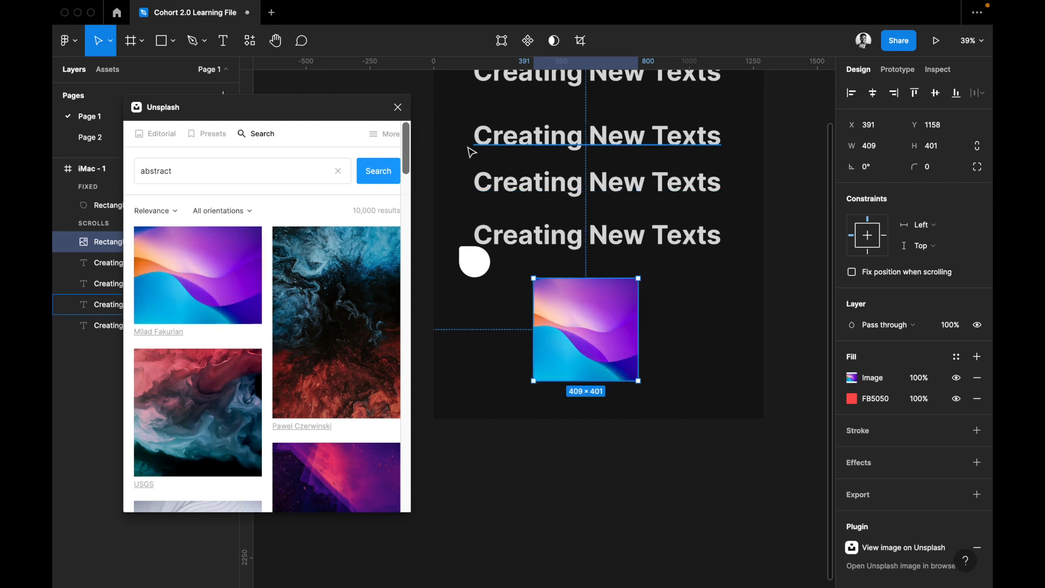
click(398, 107)
scroll(638, 301, right, 1)
scroll(637, 301, right, 1)
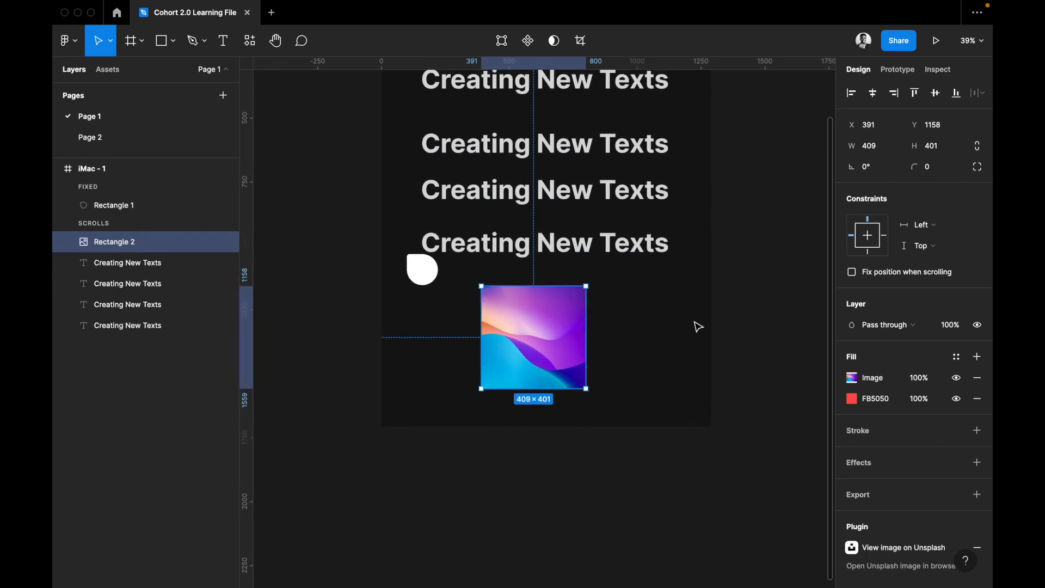
Open the rectangle's image fill settings and view the replacement image chooser without picking a file.
click(878, 385)
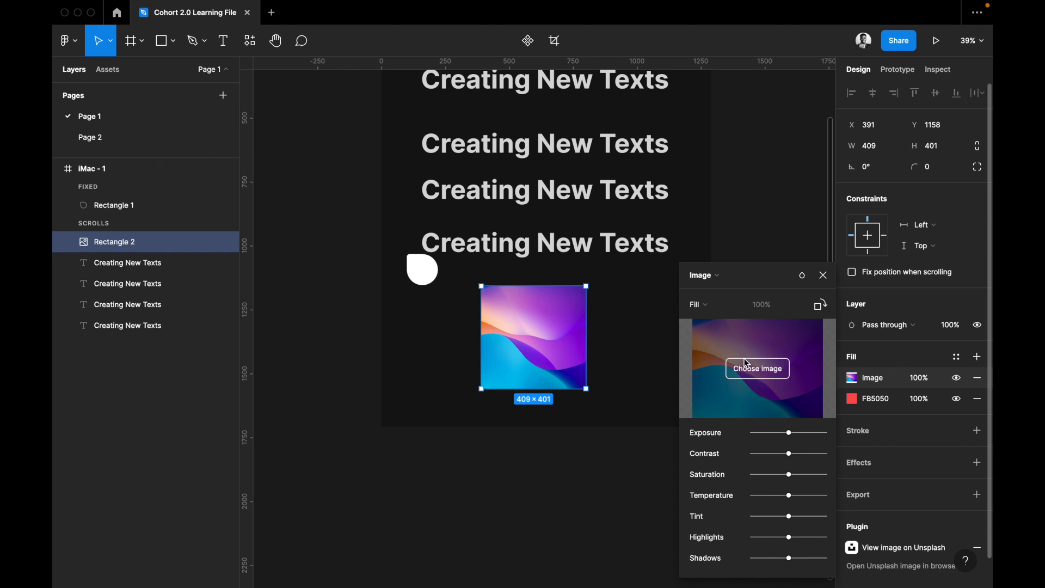
click(755, 374)
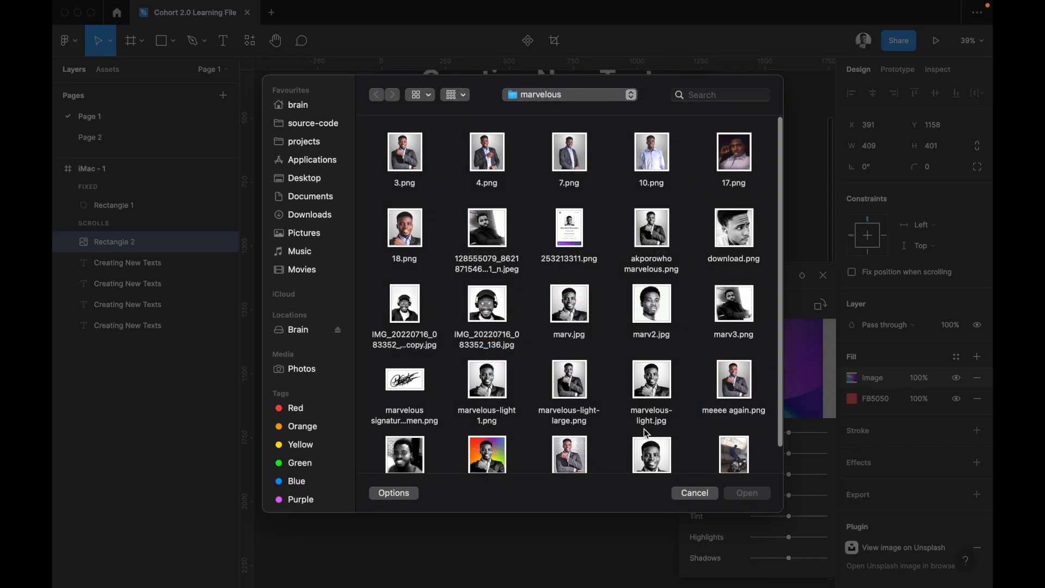
click(695, 493)
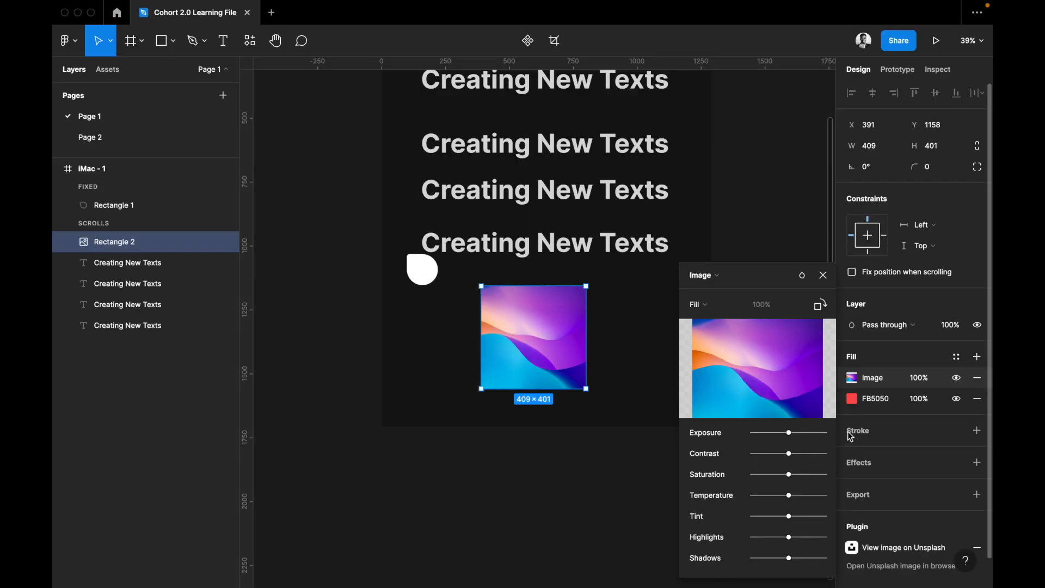
Try image fill adjustments such as contrast, highlights and shadows, returning each to its neutral value.
drag(805, 433, 868, 456)
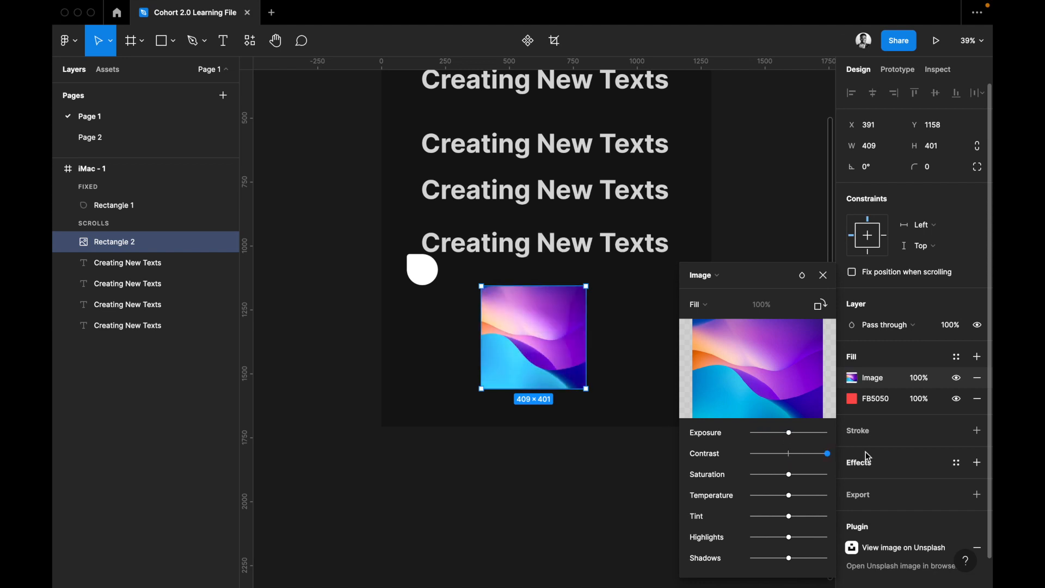
mouse_move(789, 475)
mouse_down()
mouse_move(747, 474)
mouse_move(791, 484)
mouse_move(789, 459)
mouse_up()
drag(790, 497, 788, 542)
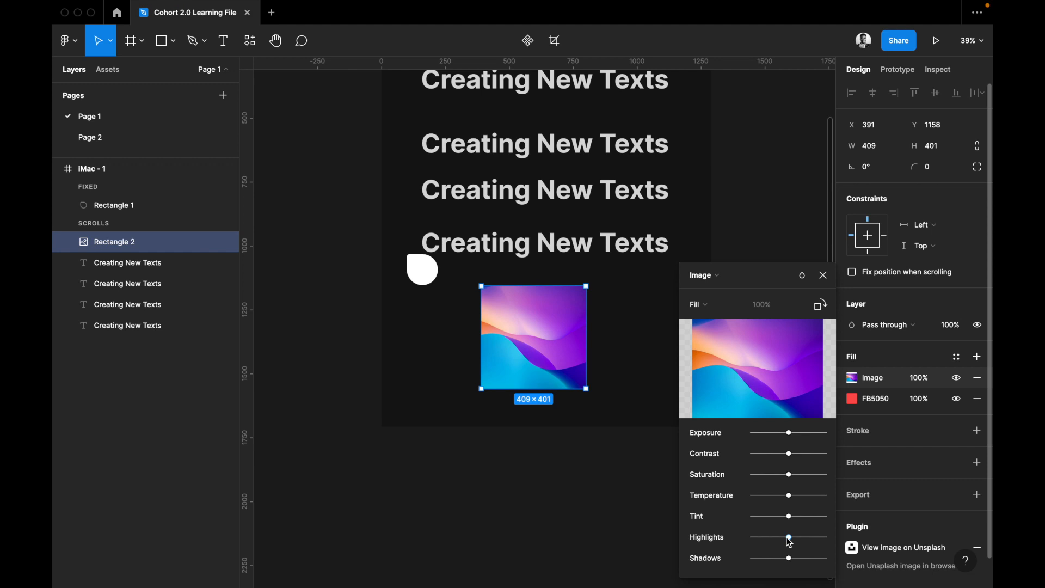
drag(790, 558, 824, 564)
Rotate the image fill in quarter turns until the image is upside down within the rectangle.
click(819, 310)
click(819, 310)
click(819, 310)
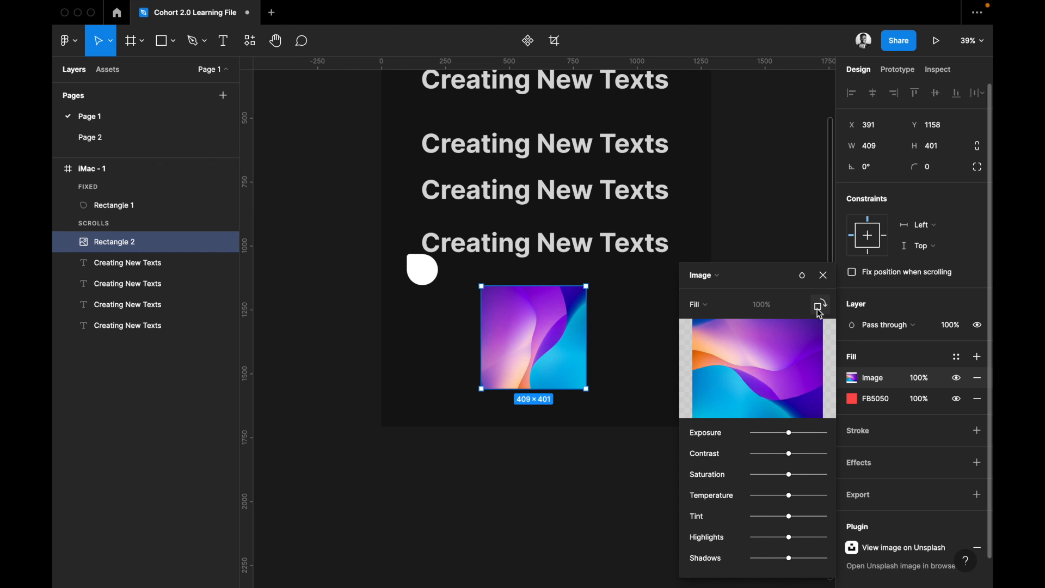
click(819, 310)
click(819, 311)
click(820, 311)
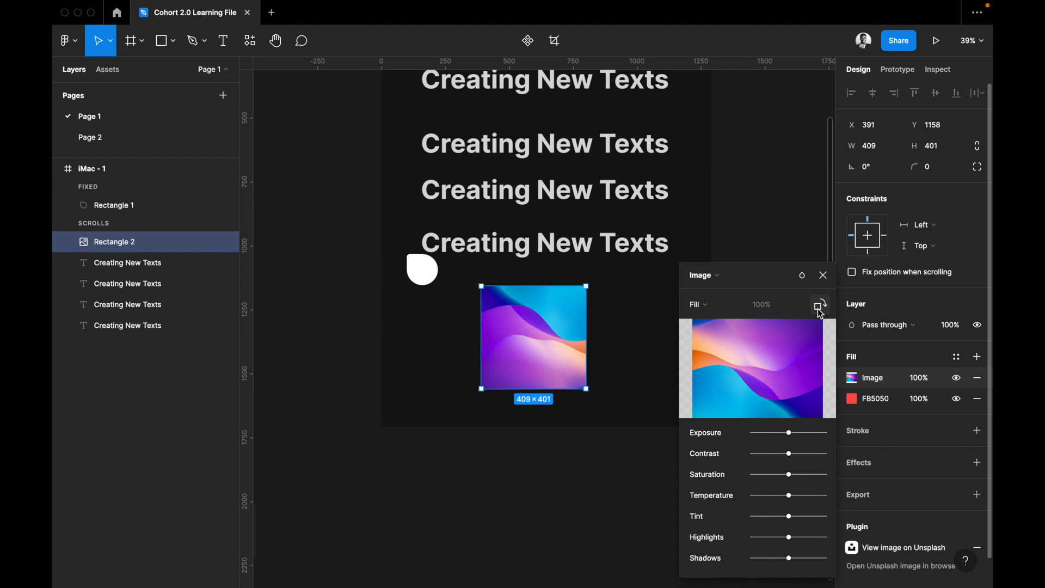
click(819, 311)
click(819, 311)
click(819, 312)
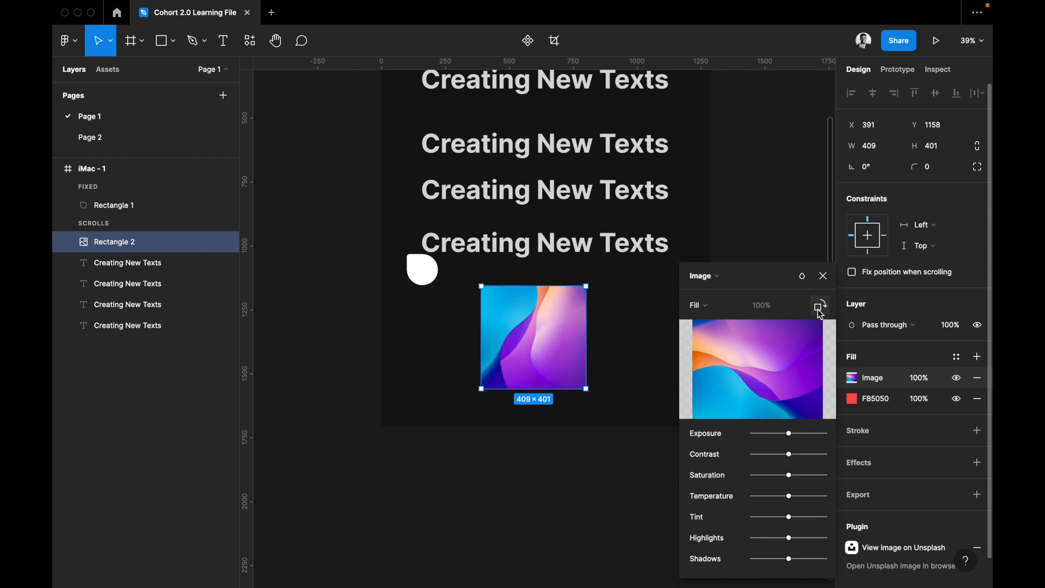
click(819, 311)
Try the Fit and Crop scaling modes on the rectangle's image fill.
click(711, 304)
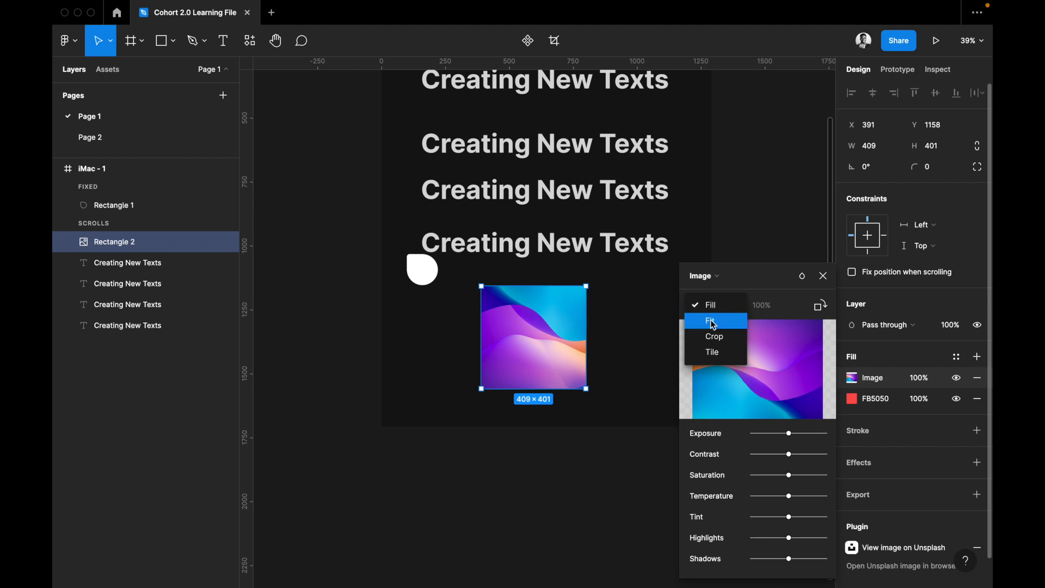
click(710, 319)
click(707, 307)
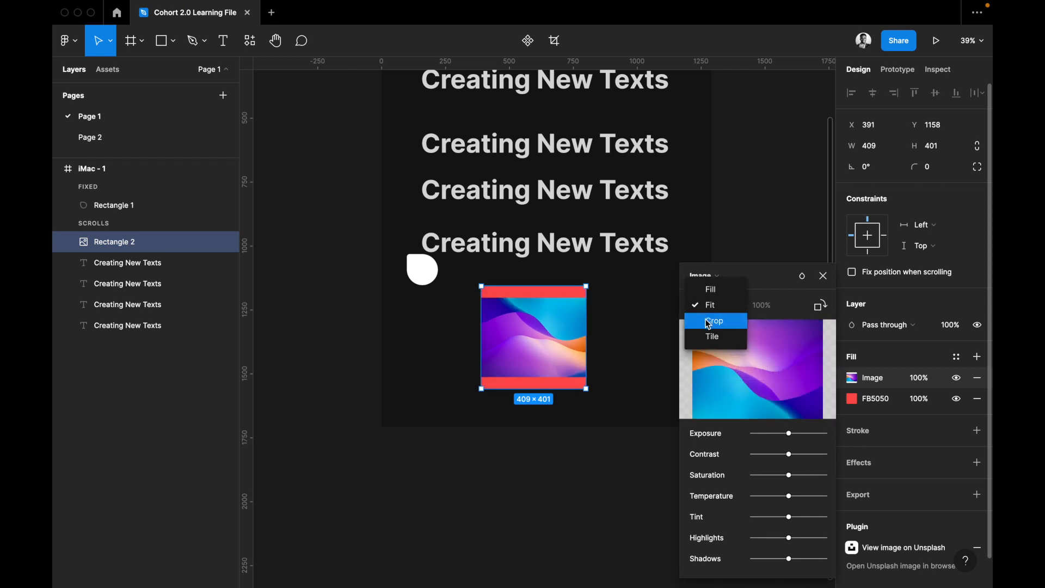
click(706, 319)
click(698, 305)
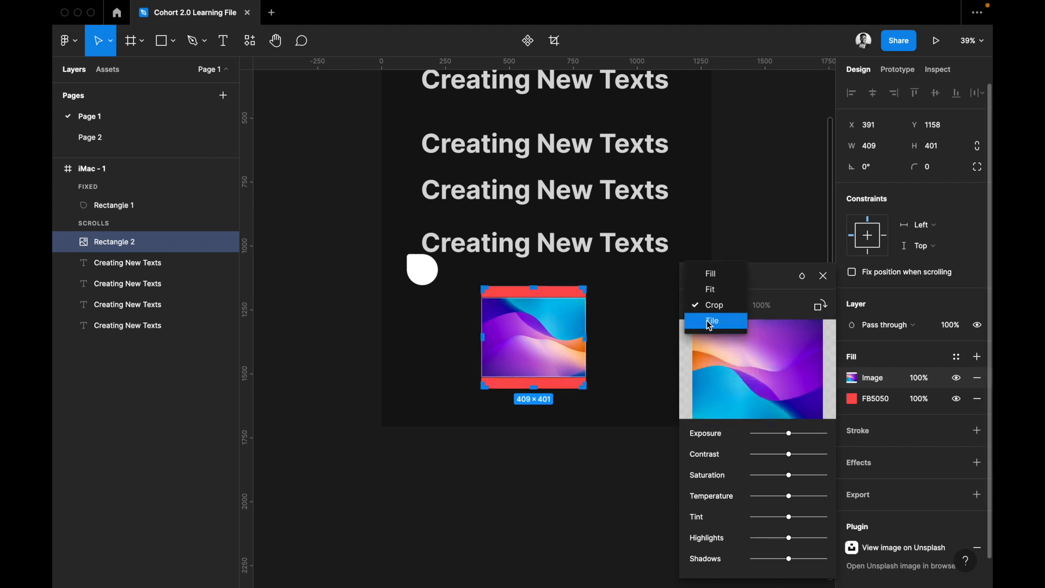
Try Tile mode at various tile sizes, down to about 119 × 90, and return the image to Fill mode.
click(708, 325)
scroll(569, 362, right, 5)
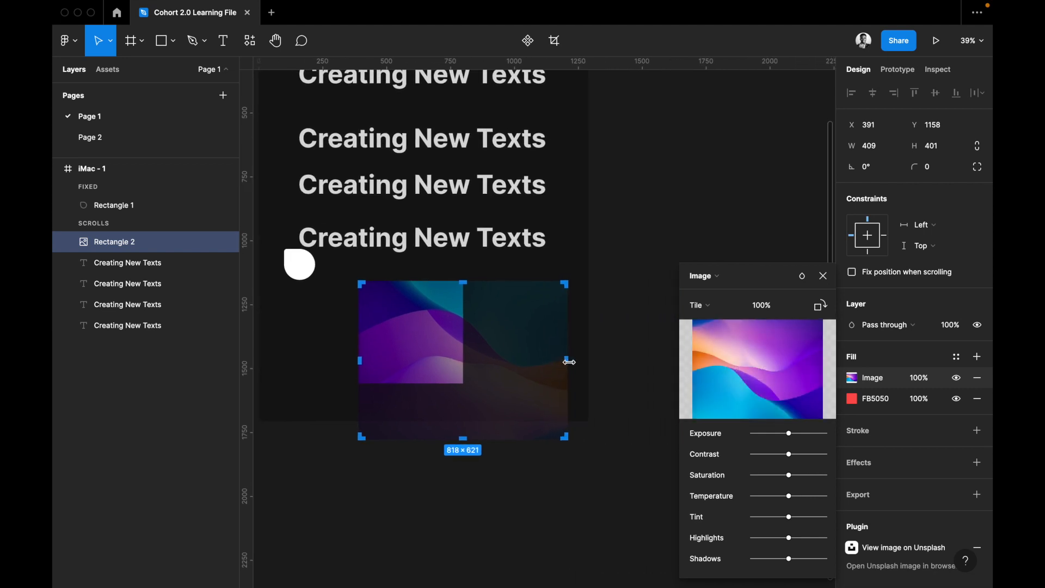
drag(564, 439, 418, 334)
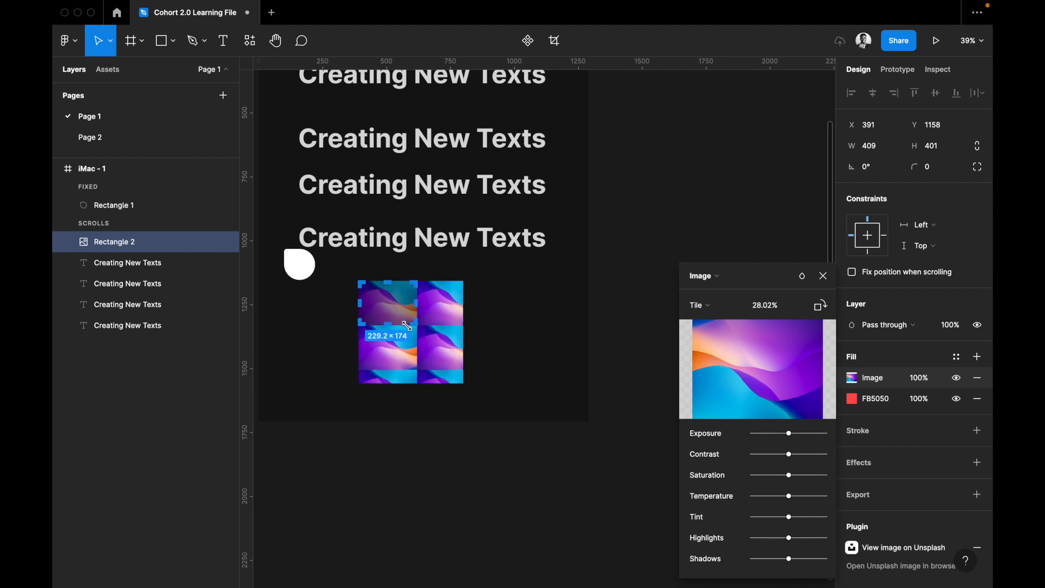
drag(398, 321, 399, 323)
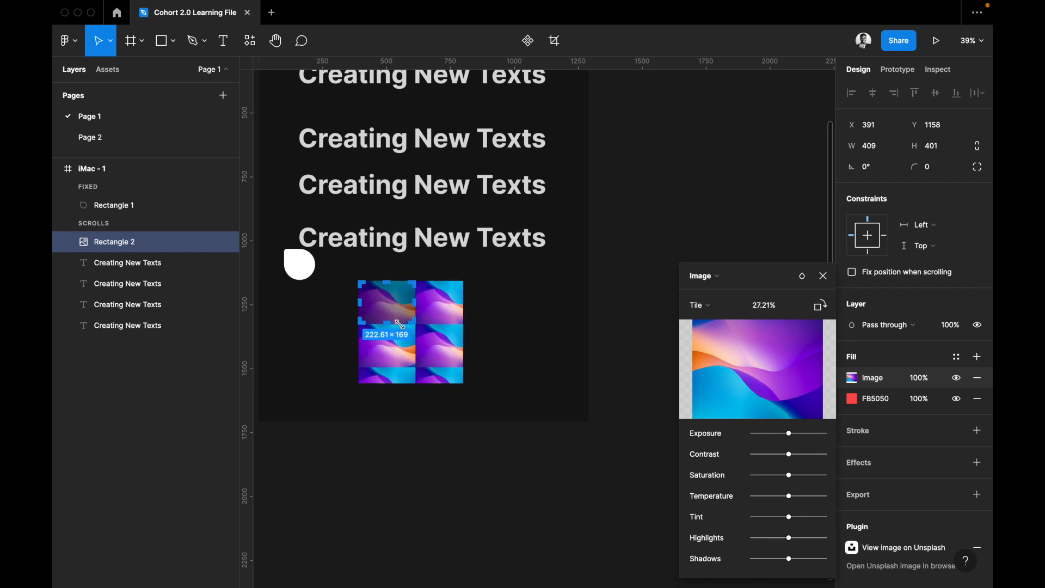
drag(401, 325, 405, 330)
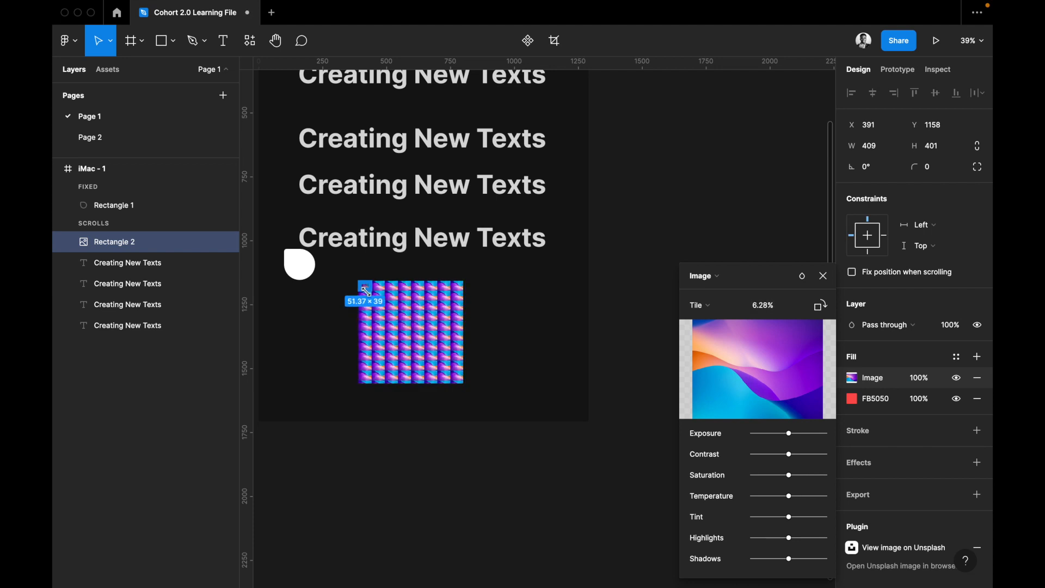
drag(403, 330, 409, 338)
scroll(411, 339, up, 6)
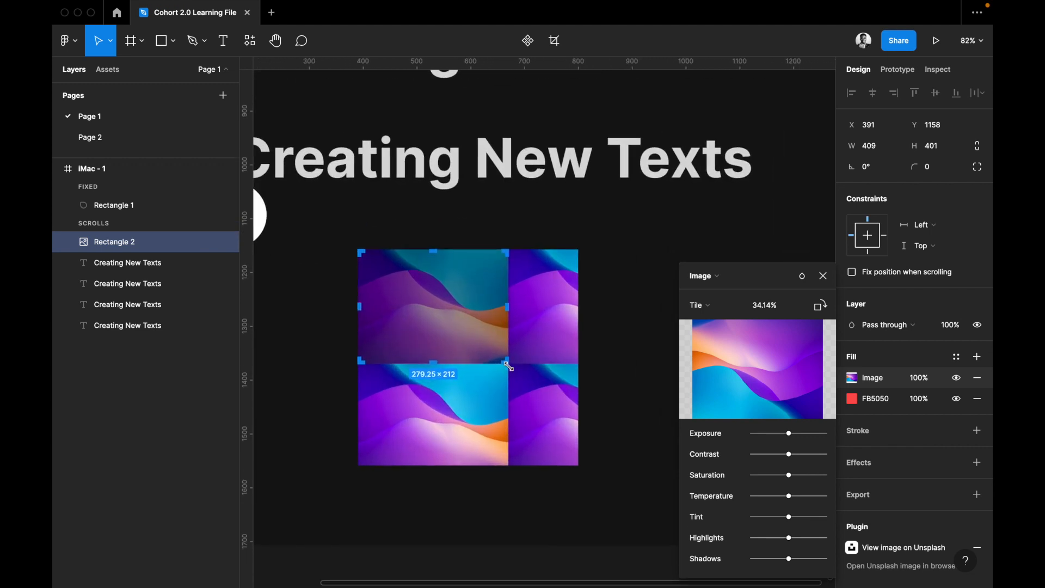
drag(488, 357, 422, 297)
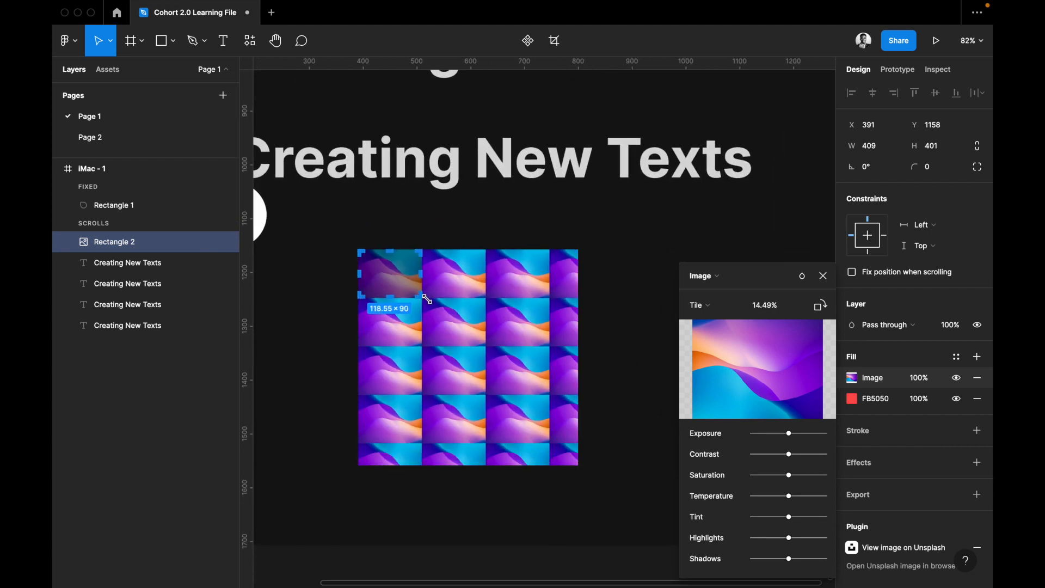
click(704, 305)
click(714, 259)
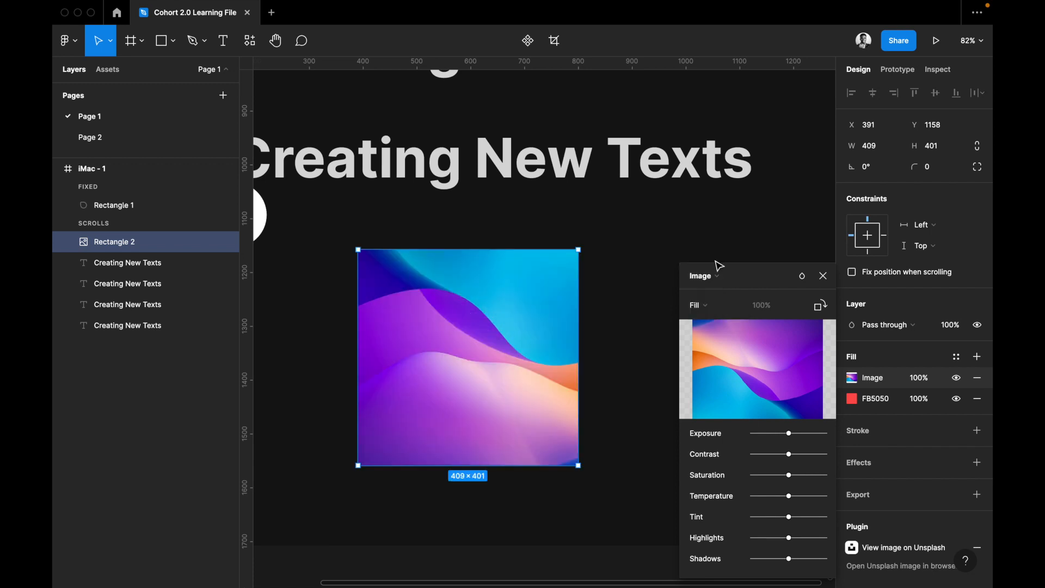
Widen the image rectangle to about 602 × 401 and place it at about X 339, Y 1177.
scroll(638, 338, down, 10)
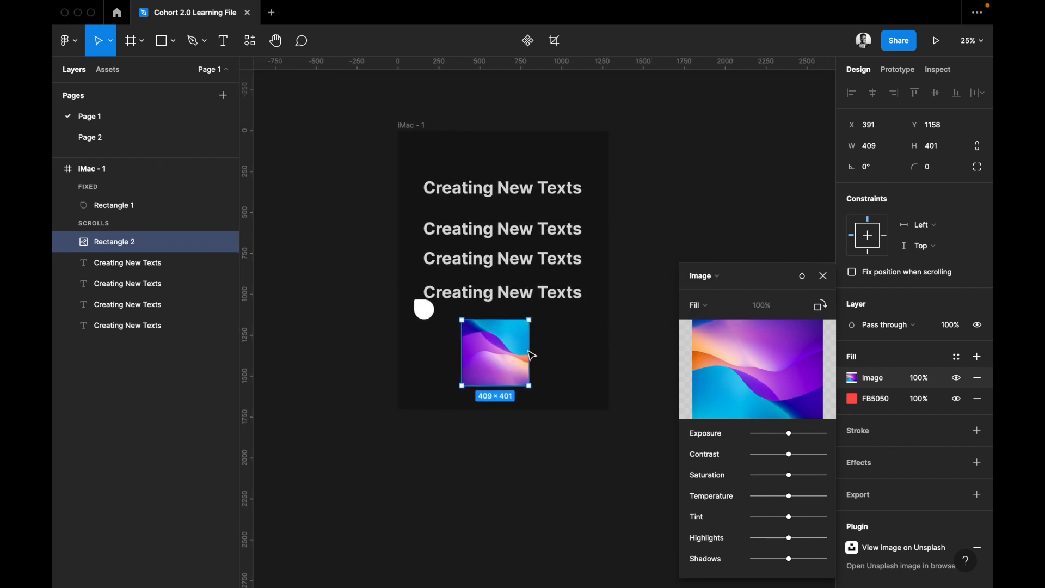
scroll(529, 355, up, 1)
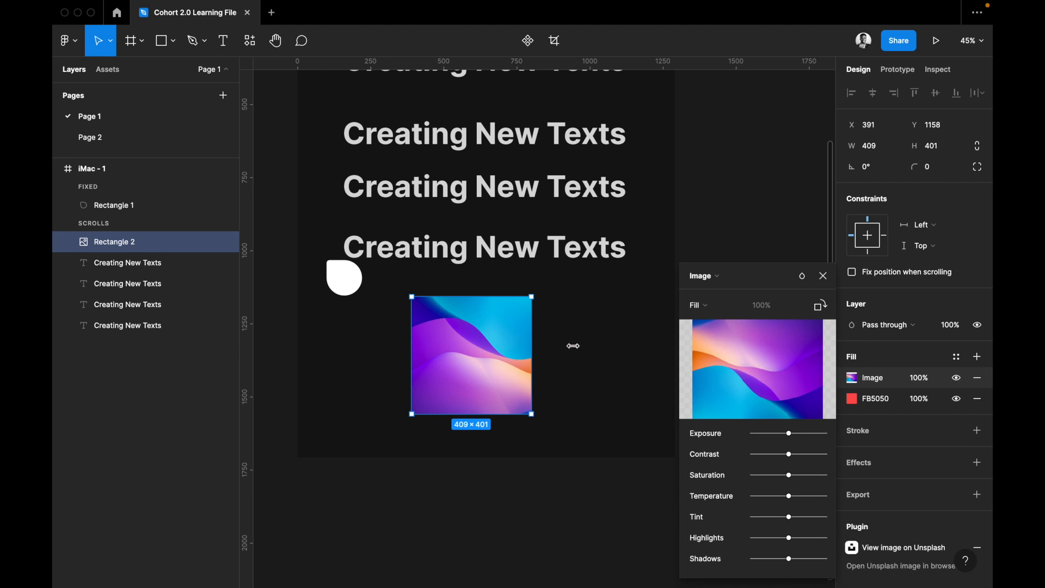
drag(571, 346, 583, 347)
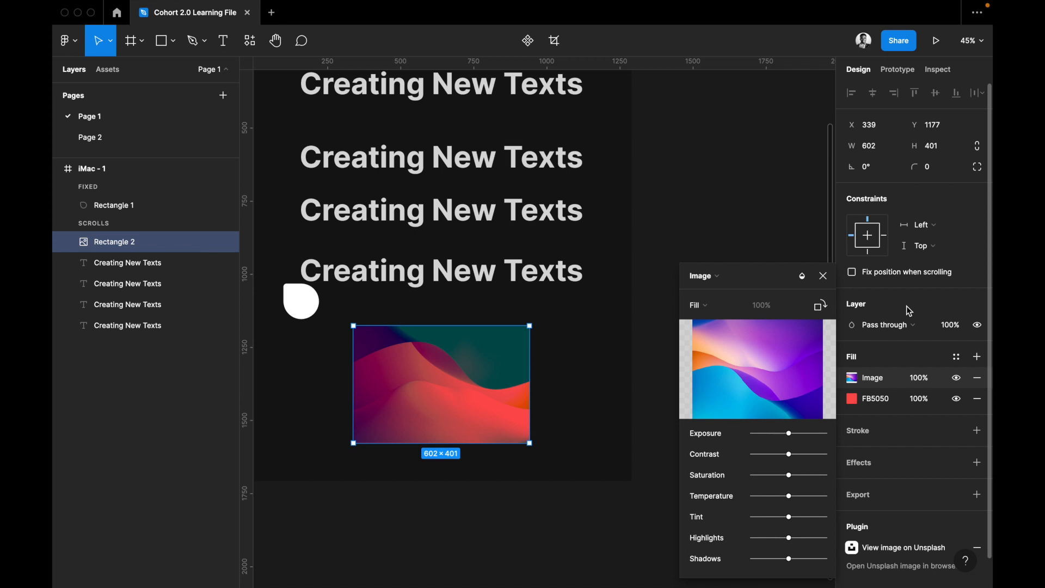
Try the Lighten and Color dodge layer blend modes on the image rectangle.
click(887, 325)
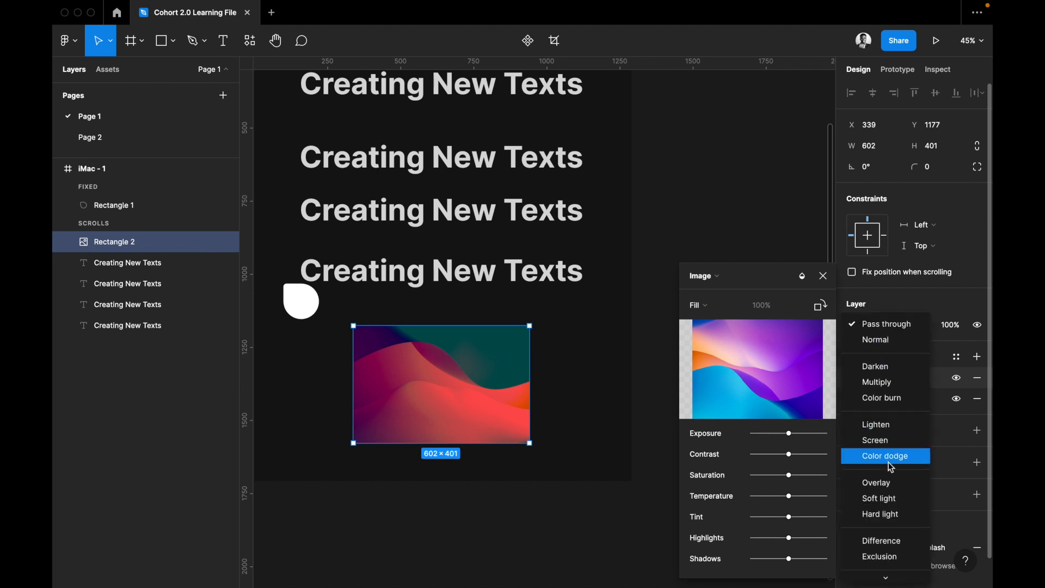
scroll(893, 468, down, 1)
scroll(896, 417, down, 1)
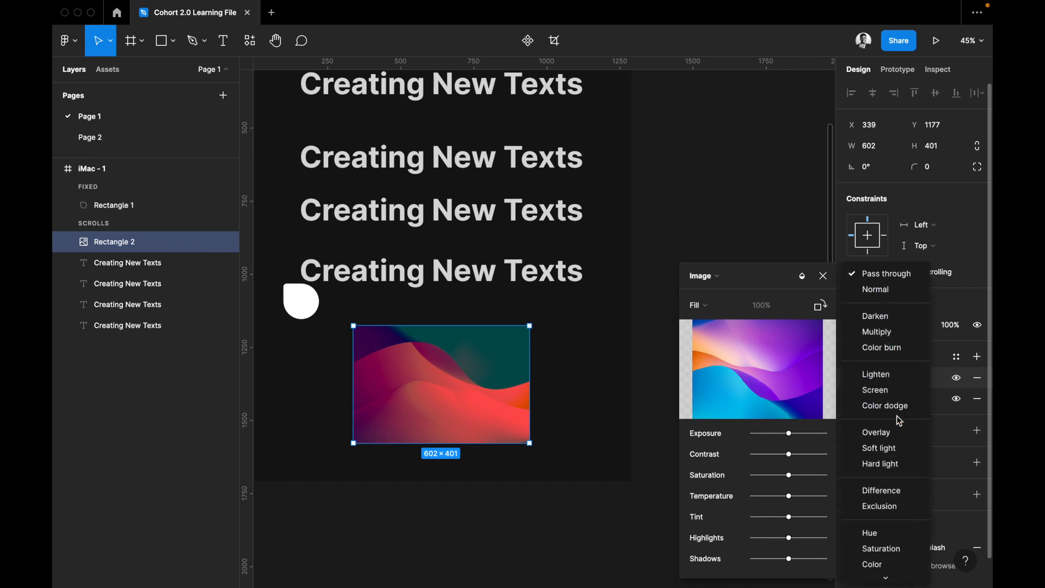
click(893, 372)
click(875, 327)
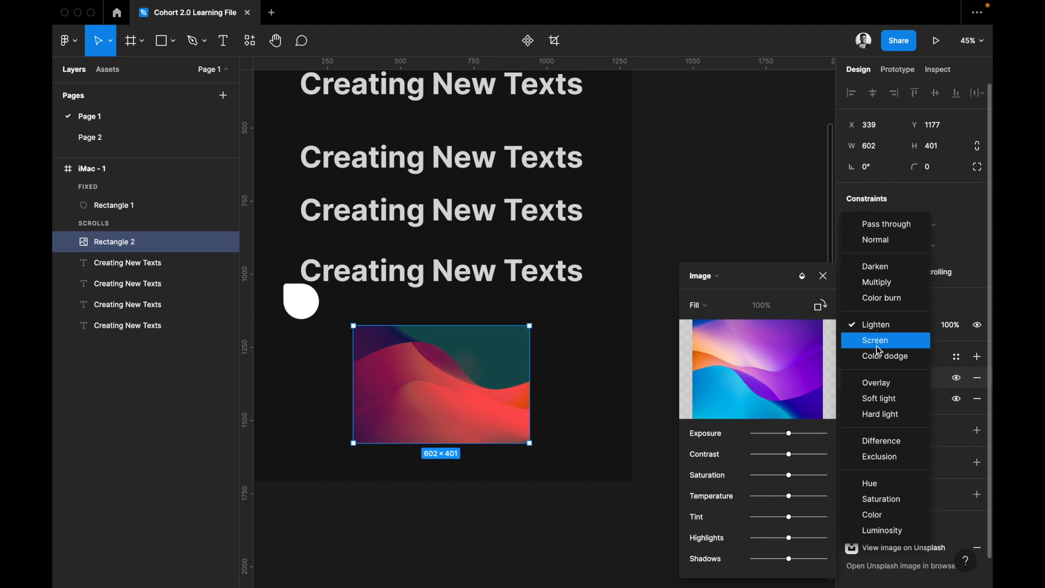
click(879, 354)
Try the Overlay, Soft light and Hard light layer blend modes on the image rectangle.
click(879, 327)
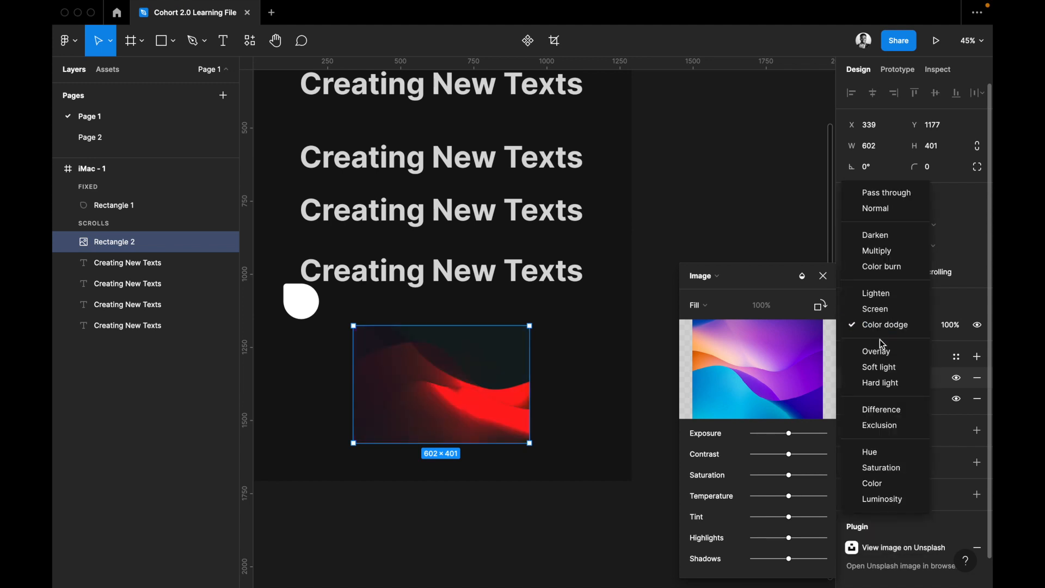
click(883, 350)
click(874, 327)
click(877, 340)
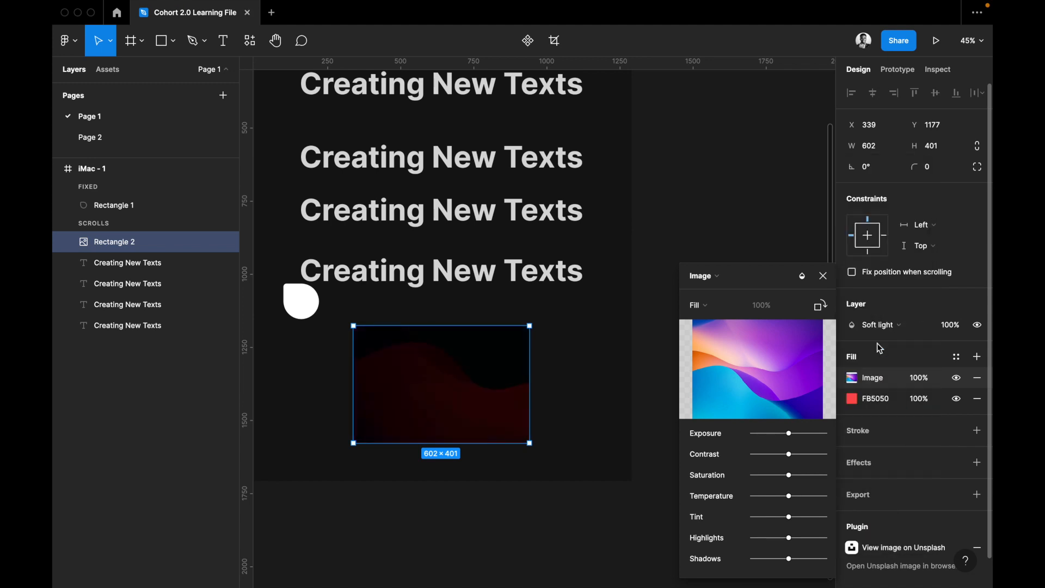
click(877, 328)
click(872, 342)
Try the Difference, Exclusion and Hue layer blend modes on the image rectangle.
click(872, 325)
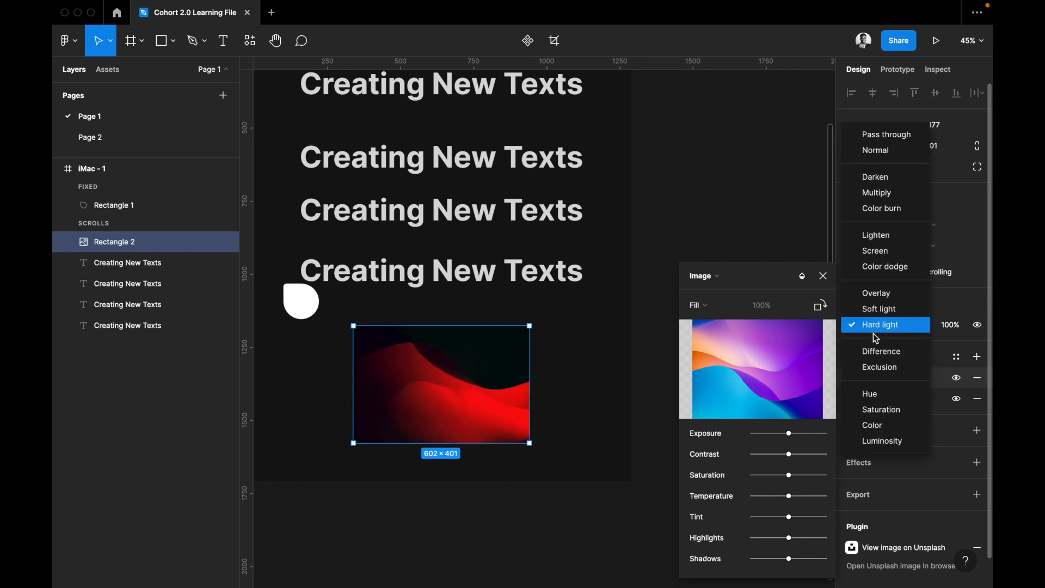
click(874, 346)
click(877, 327)
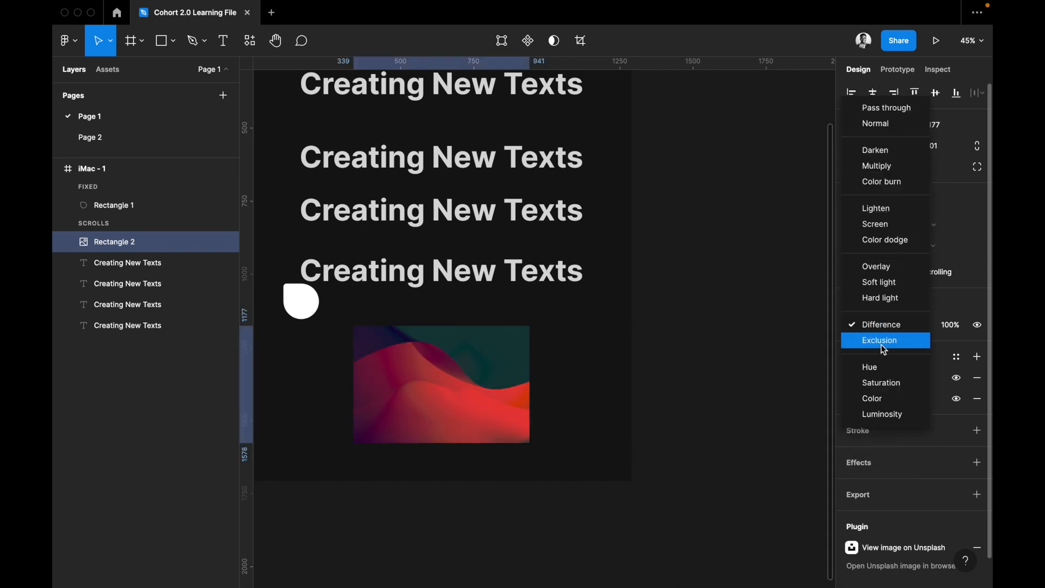
click(881, 343)
click(881, 325)
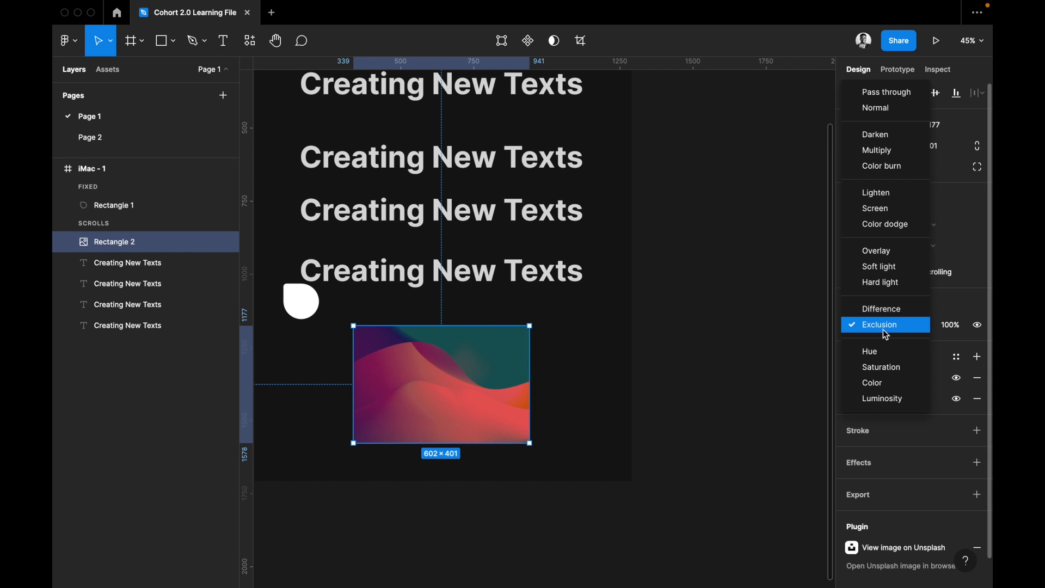
click(884, 349)
Try the Color and Luminosity blend modes on the image rectangle, and go back to Color dodge.
click(881, 327)
click(886, 351)
click(880, 326)
click(881, 340)
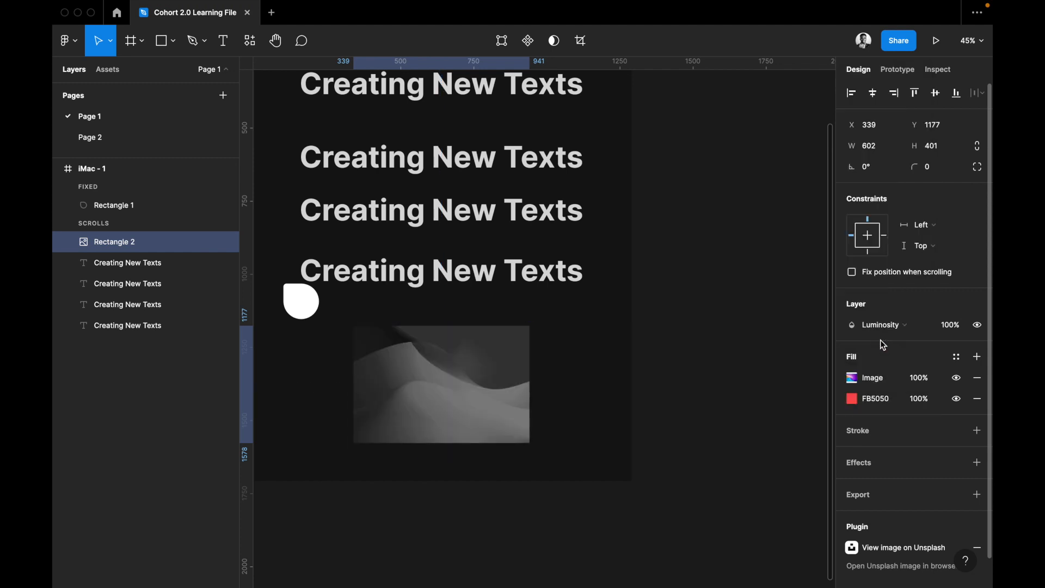
click(877, 328)
scroll(882, 229, up, 1)
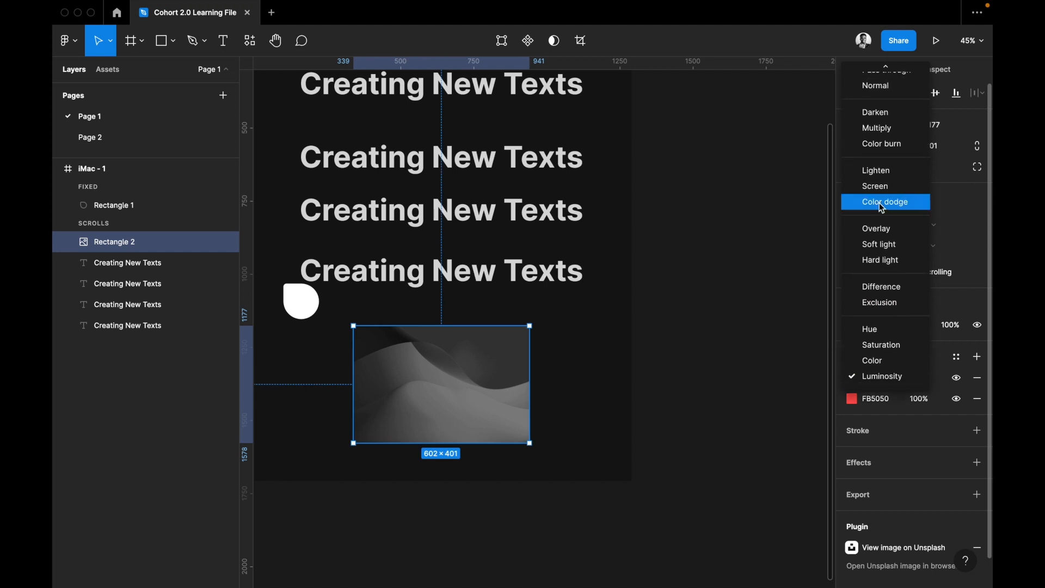
click(880, 203)
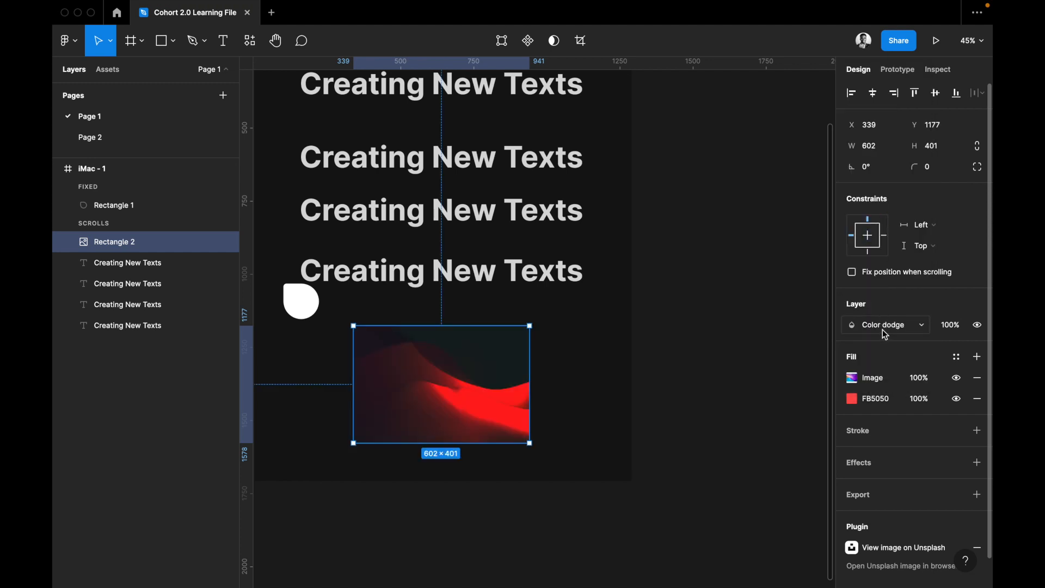
Round the image rectangle's corners to a radius of 50 and set its layer blend mode to Lighten.
click(941, 172)
key(Return)
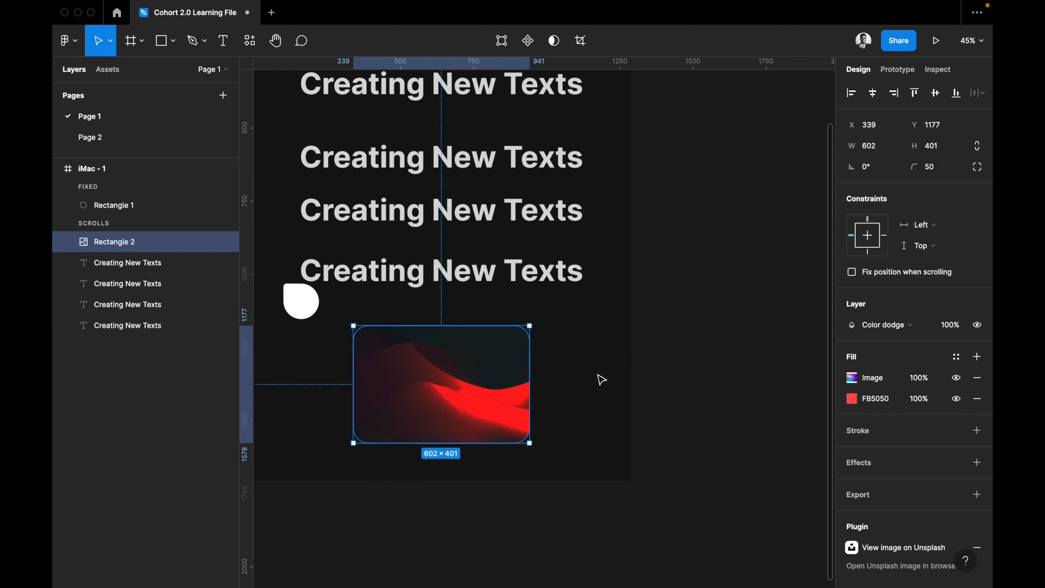
scroll(771, 407, left, 1)
click(885, 325)
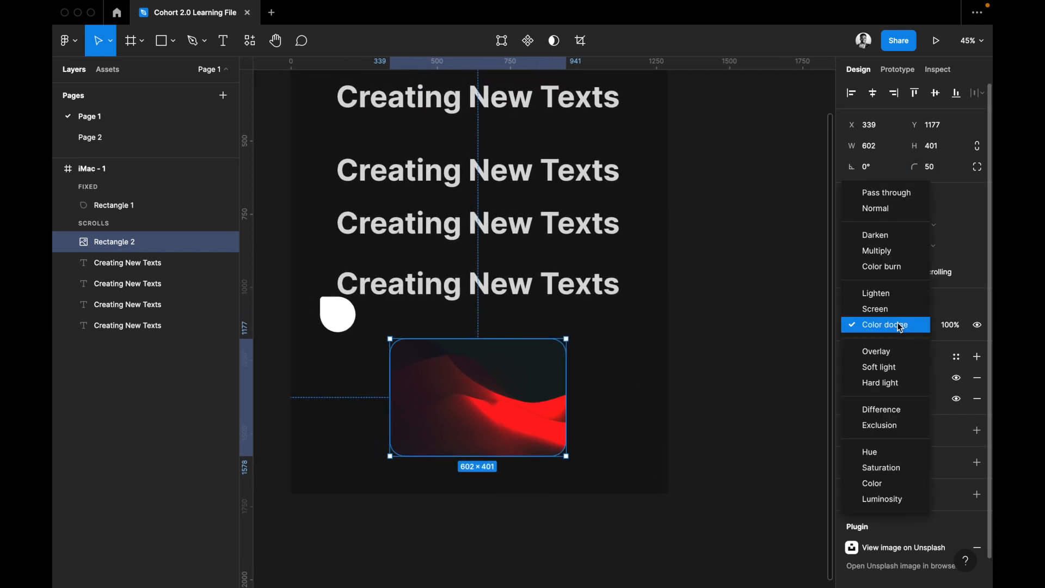
click(873, 291)
click(664, 405)
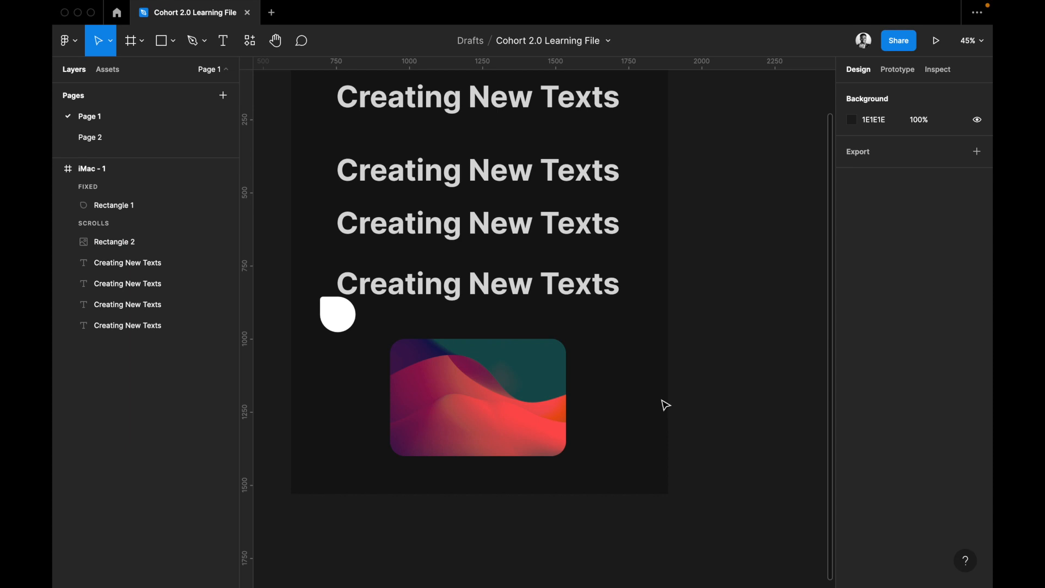
Delete the "Creating New Texts" layers and the white rounded shape from the iMac frame.
scroll(663, 402, up, 1)
drag(664, 372, 498, 151)
key(Delete)
click(362, 381)
key(Delete)
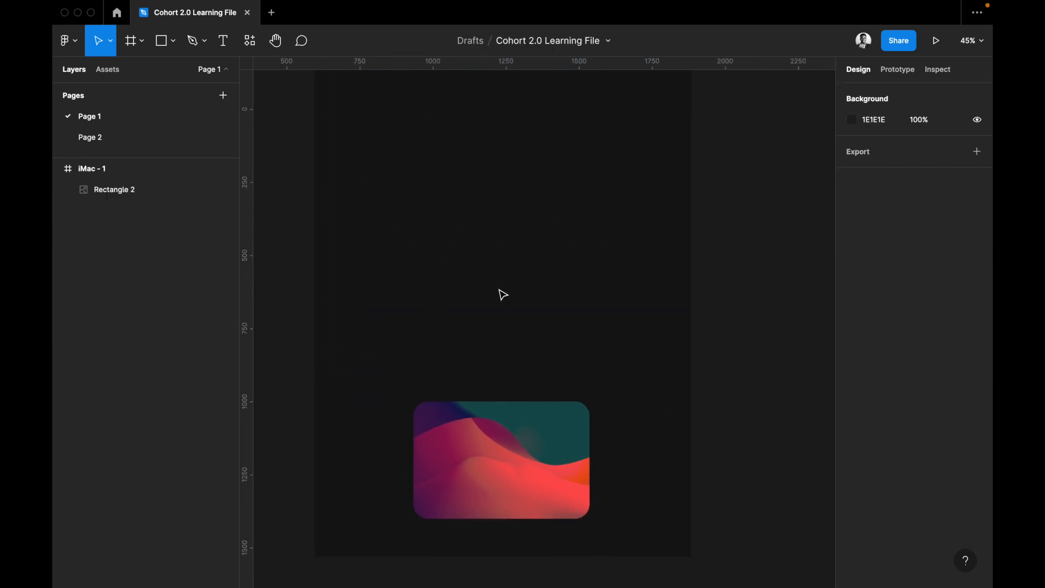
Move the image rectangle to the top of the iMac frame and enlarge it to about 1160 × 682.
scroll(486, 381, up, 2)
drag(484, 514, 399, 192)
drag(493, 198, 656, 201)
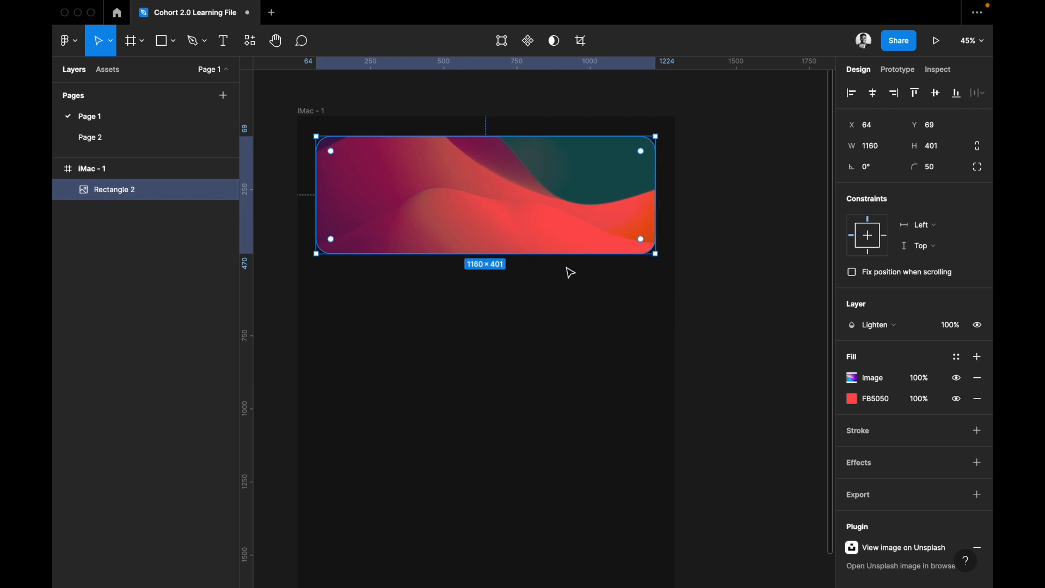
drag(562, 290, 559, 336)
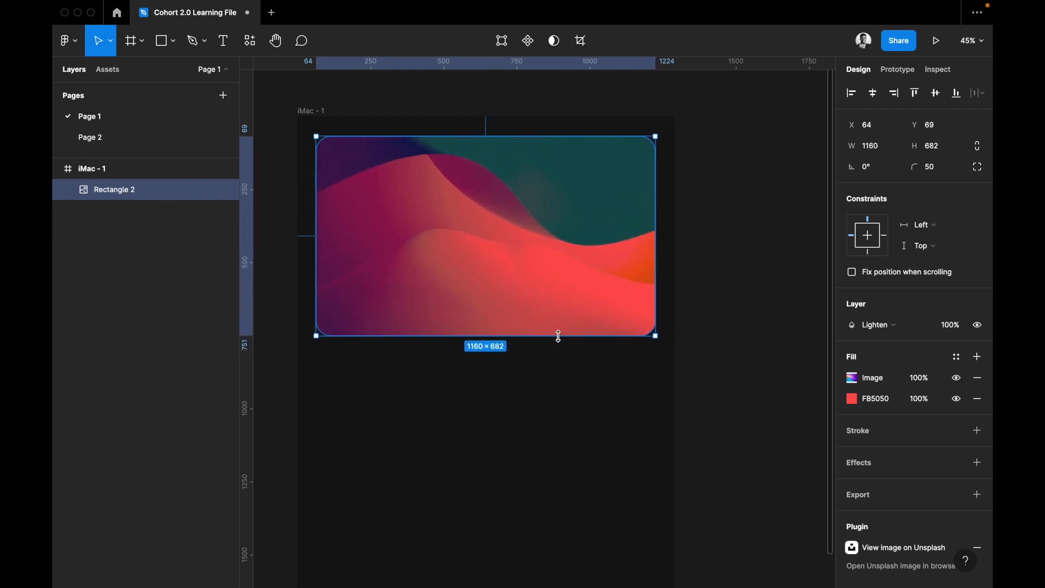
Shift the image rectangle slightly down within the frame, to about X 66, Y 118.
click(584, 386)
scroll(582, 385, up, 2)
scroll(582, 385, left, 2)
click(523, 245)
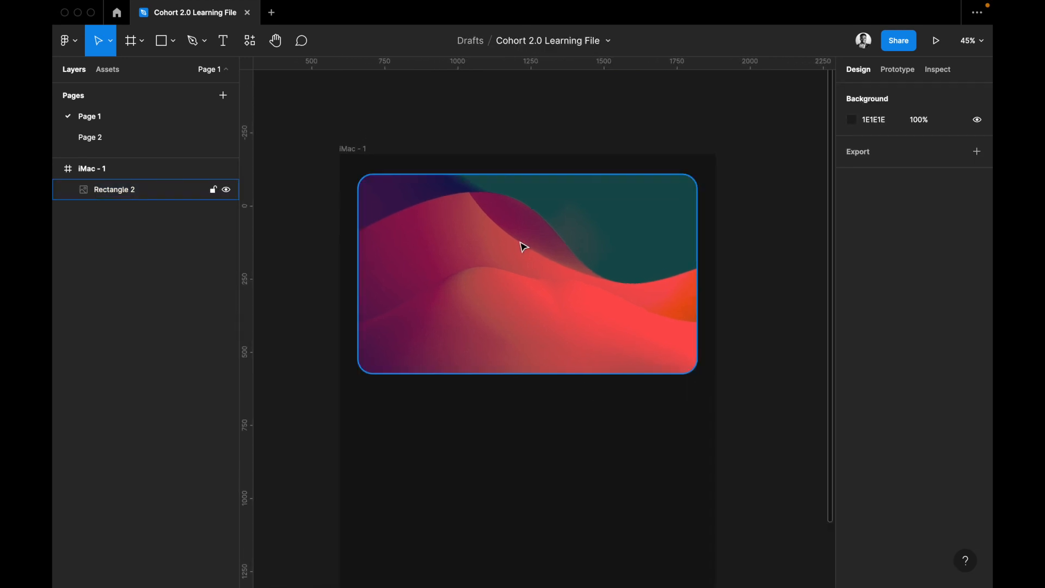
drag(526, 272, 524, 286)
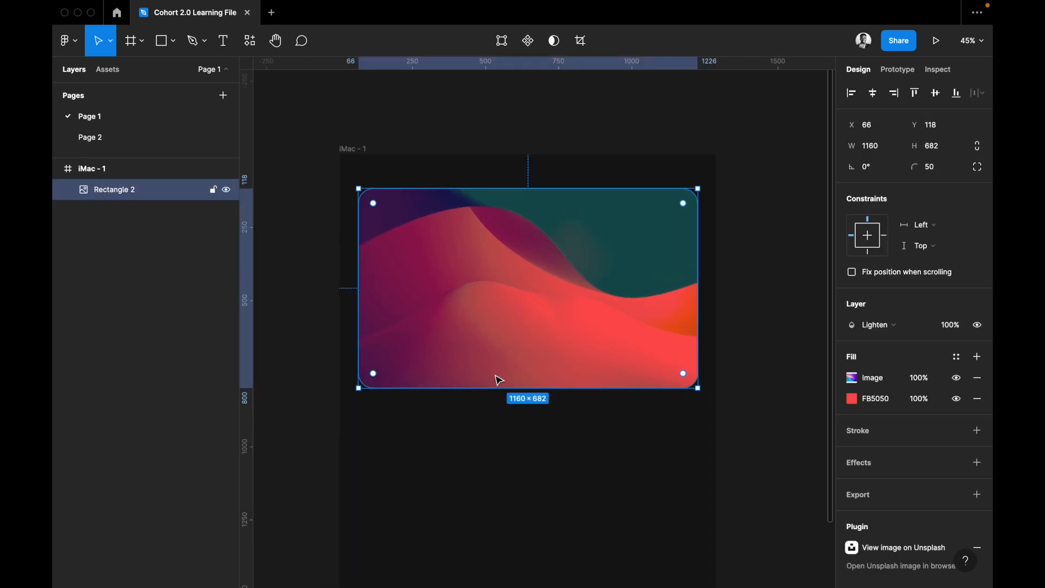
Add the heading "Simple Card Text" below the image, left-aligned with it at about X 66, Y 854.
click(468, 427)
key(t)
click(364, 413)
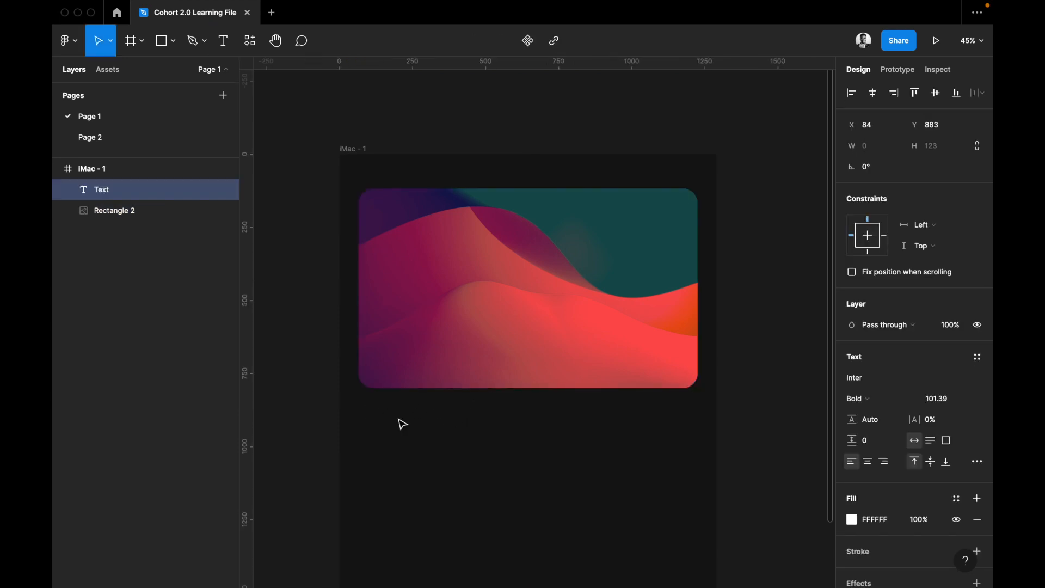
text(Simple Car)
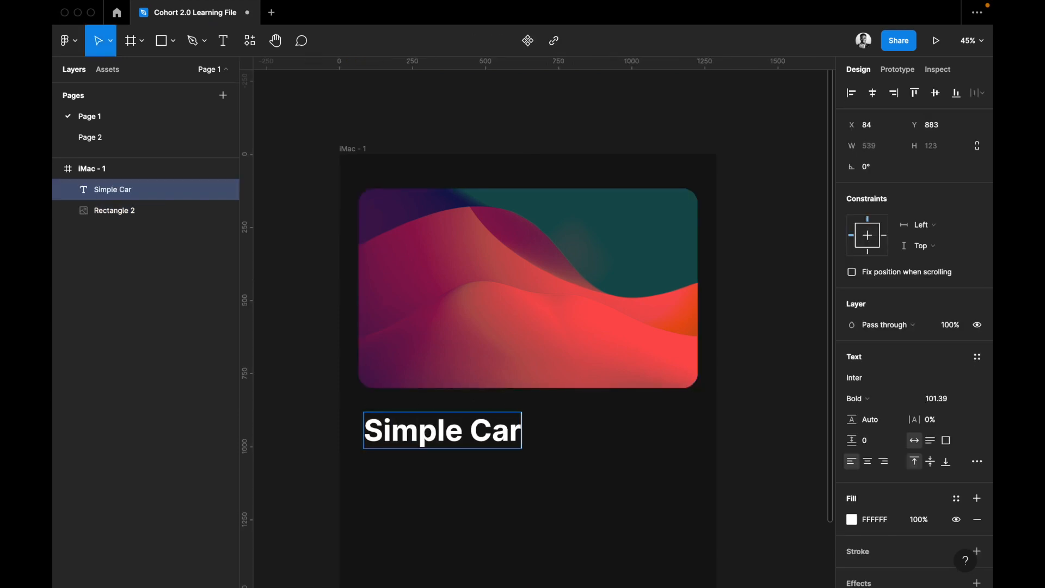
text(d Text)
key(Escape)
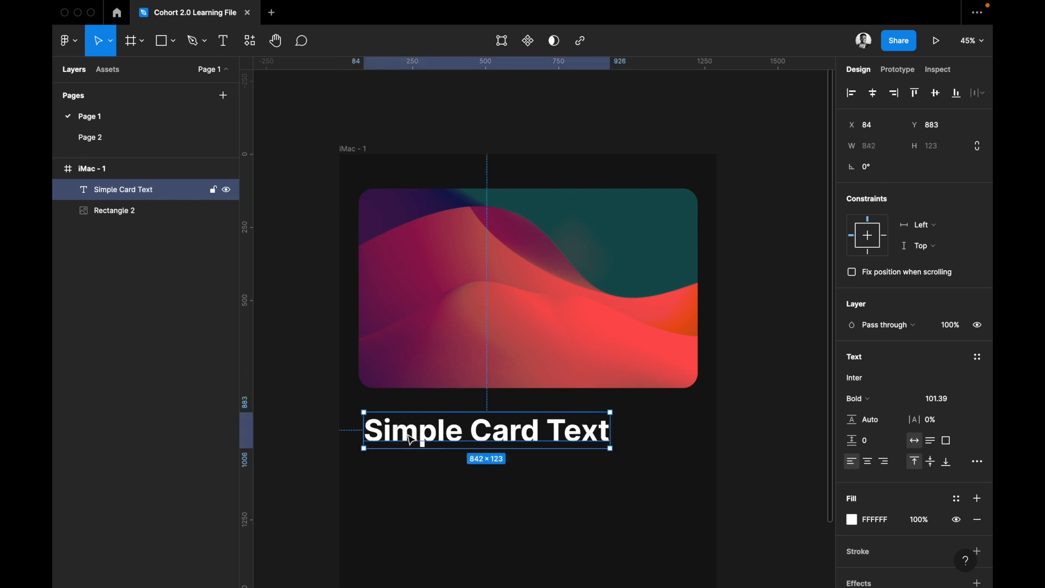
drag(398, 433, 390, 469)
Duplicate the heading below itself at about Y 990 and give the copy font size 50 and Regular weight.
key(ctrl+d)
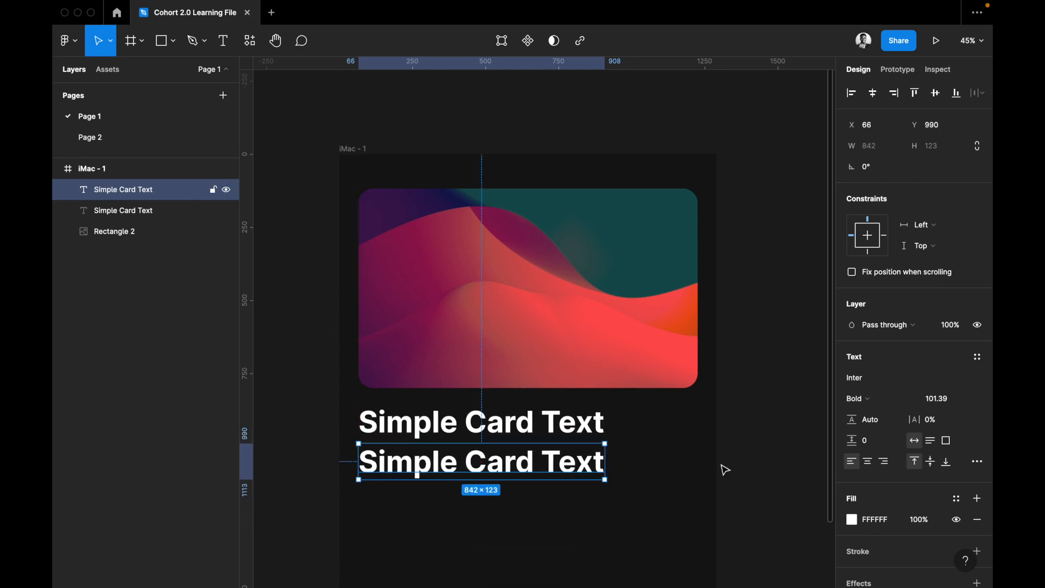
click(937, 398)
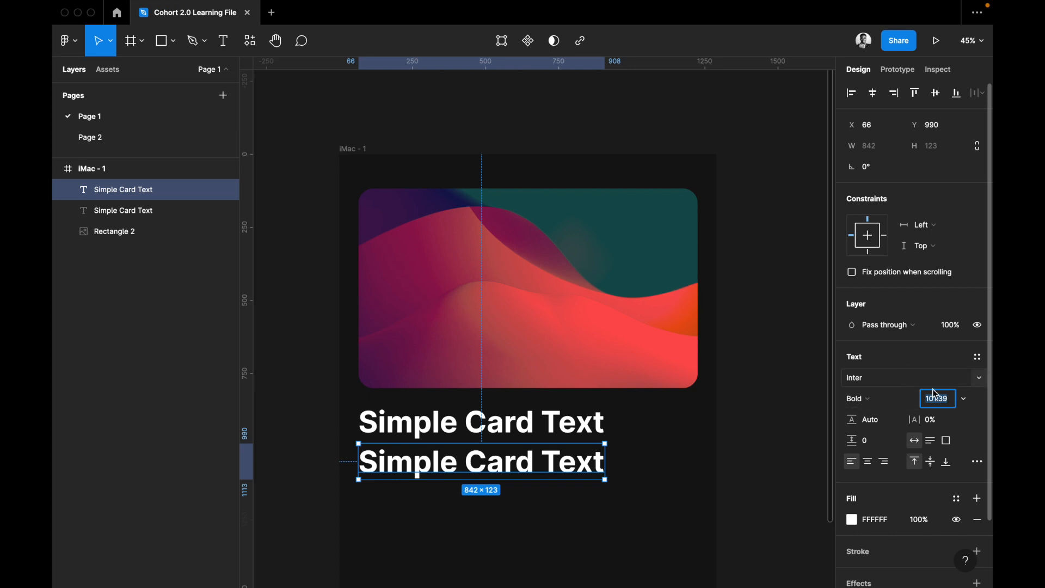
text(50)
key(Return)
key(super+b)
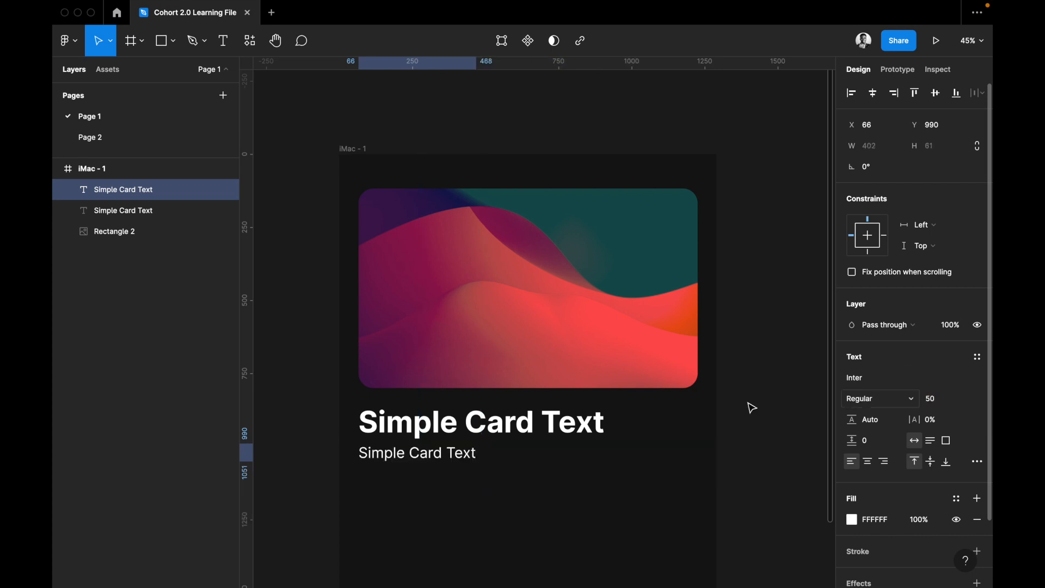
Replace the smaller text below the heading with "Lorem ipsum" repeated four times.
double_click(437, 453)
text(Lorem ipsum)
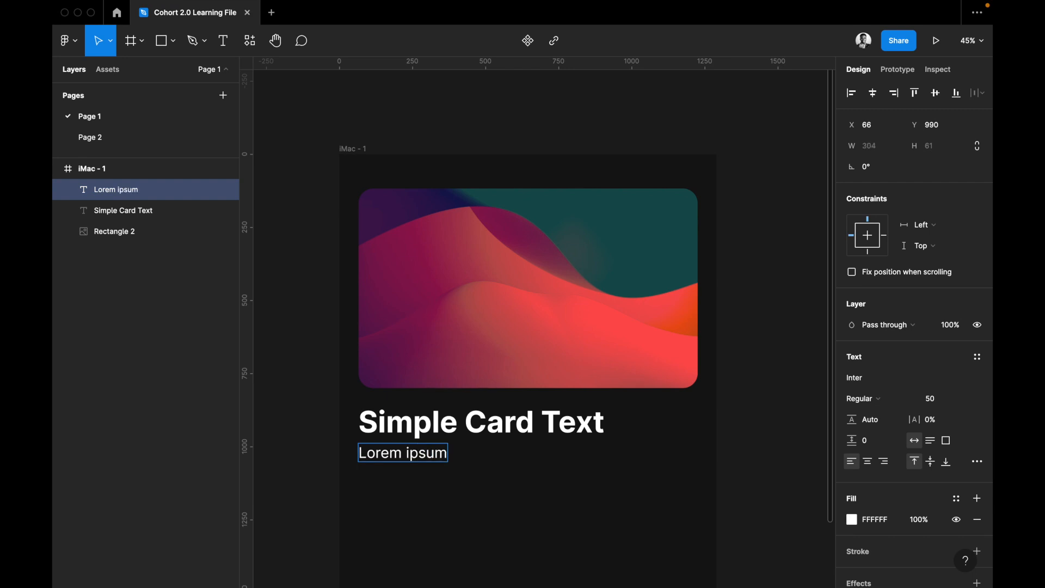
key(super+a)
key(super+c)
key(Right)
key(super+v)
key(super+v)
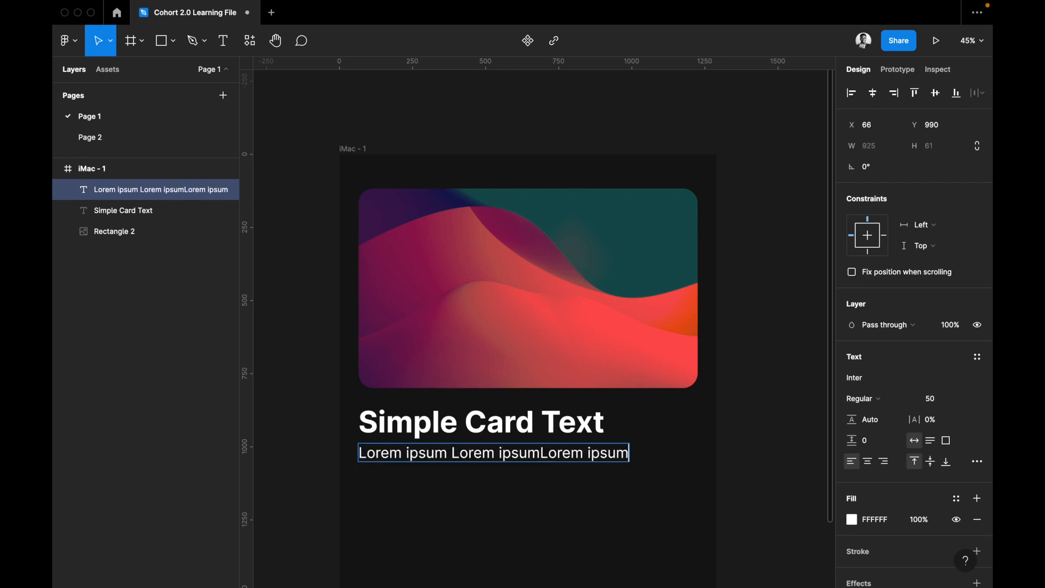
key(super+z)
key(super+v)
key(super+v)
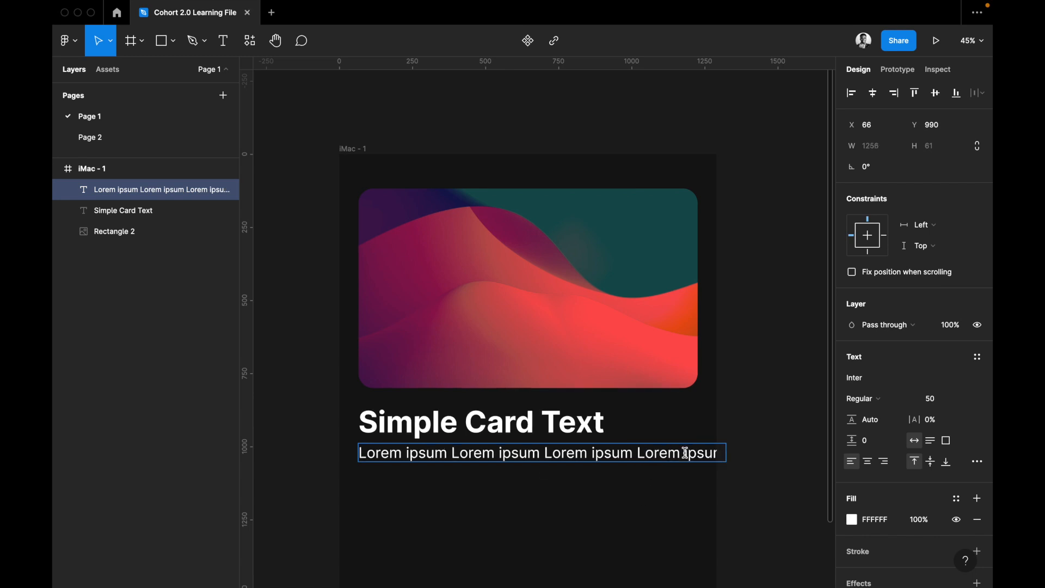
Extend the Lorem ipsum text to seven repeats over two lines and finish editing it.
key(super+v)
key(super+v)
key(super+z)
key(super+v)
key(super+v)
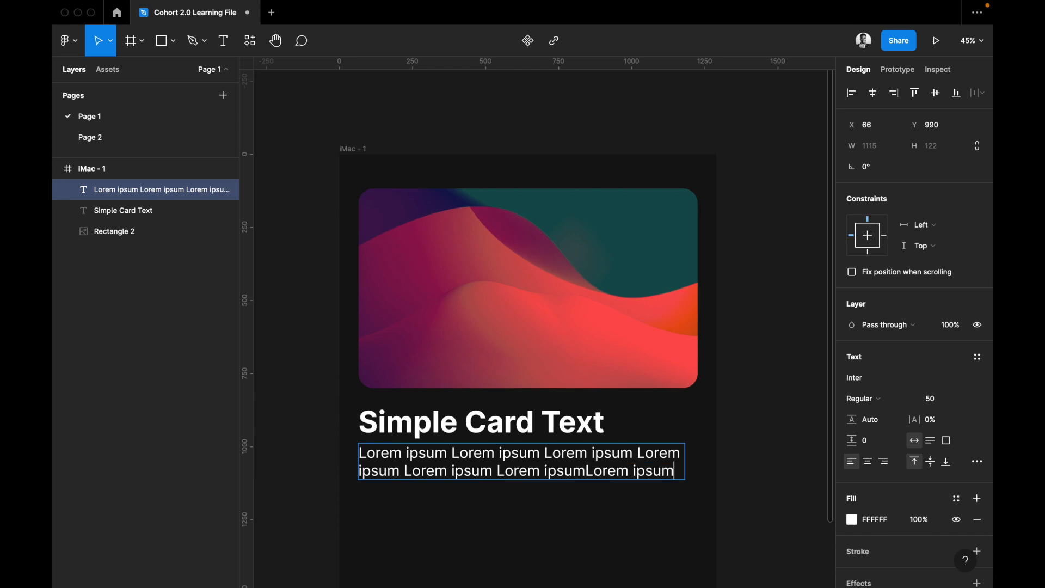
key(Escape)
click(784, 522)
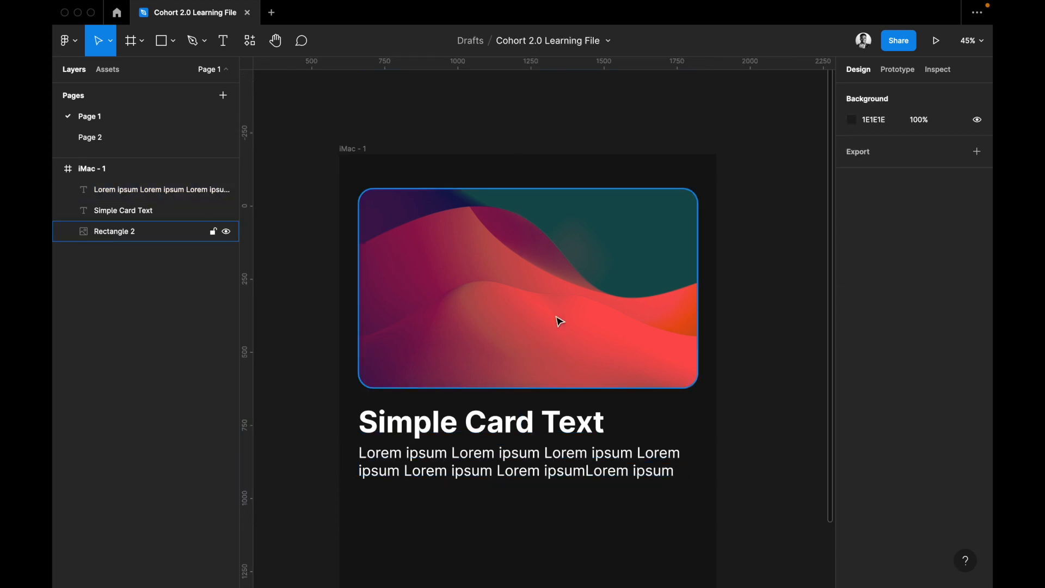
Set the font size of the "Simple Card Text" heading to 100.
click(501, 434)
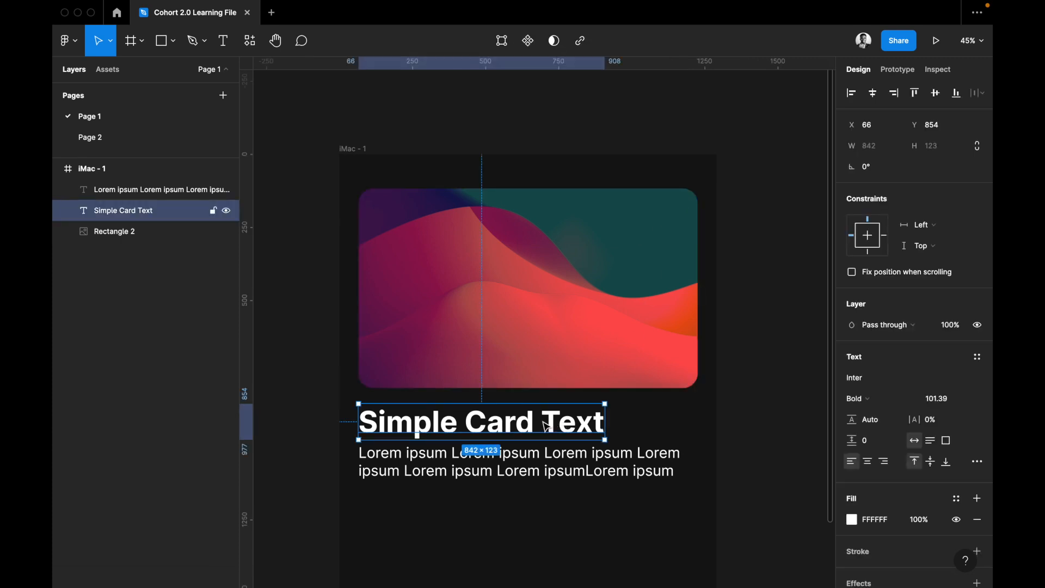
click(938, 398)
text(100)
key(Return)
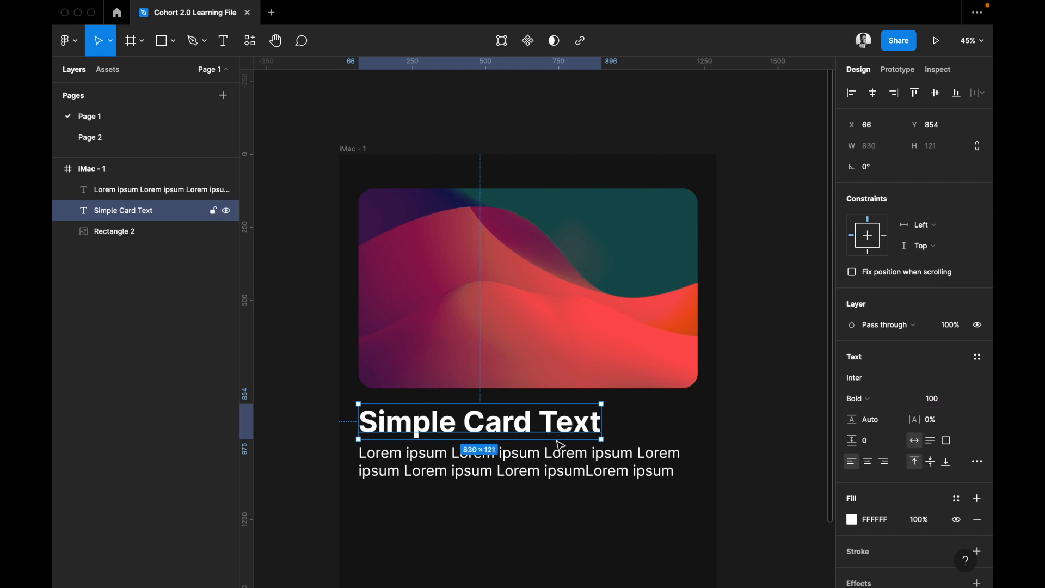
Set the card image layer's blend mode to Normal.
click(565, 470)
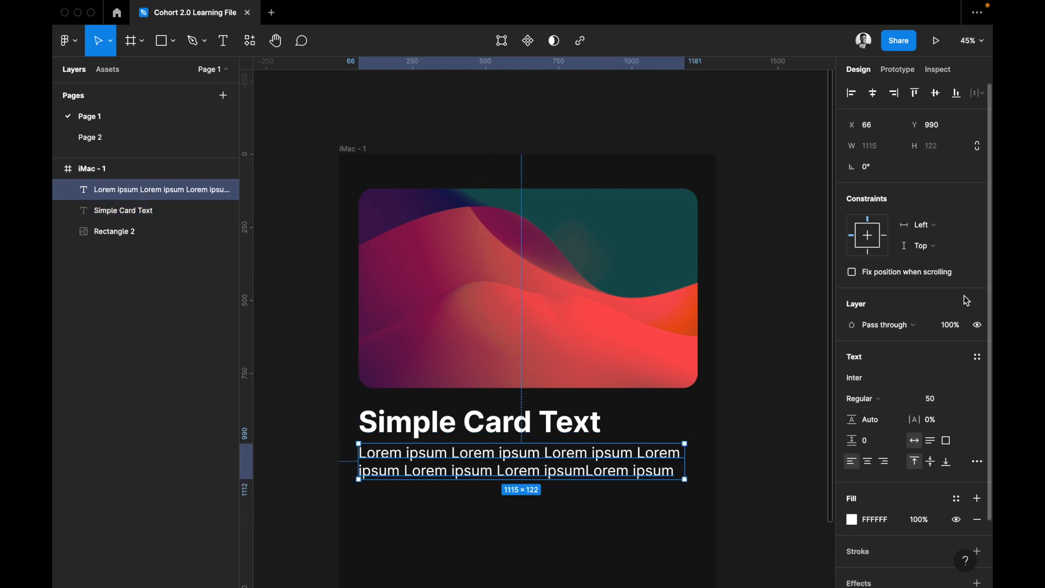
click(678, 357)
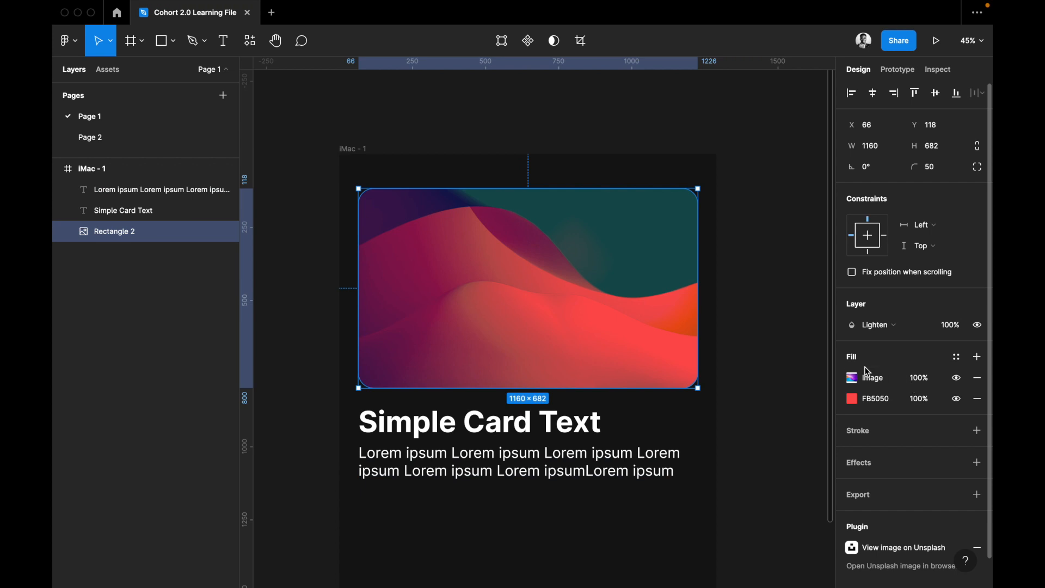
click(898, 329)
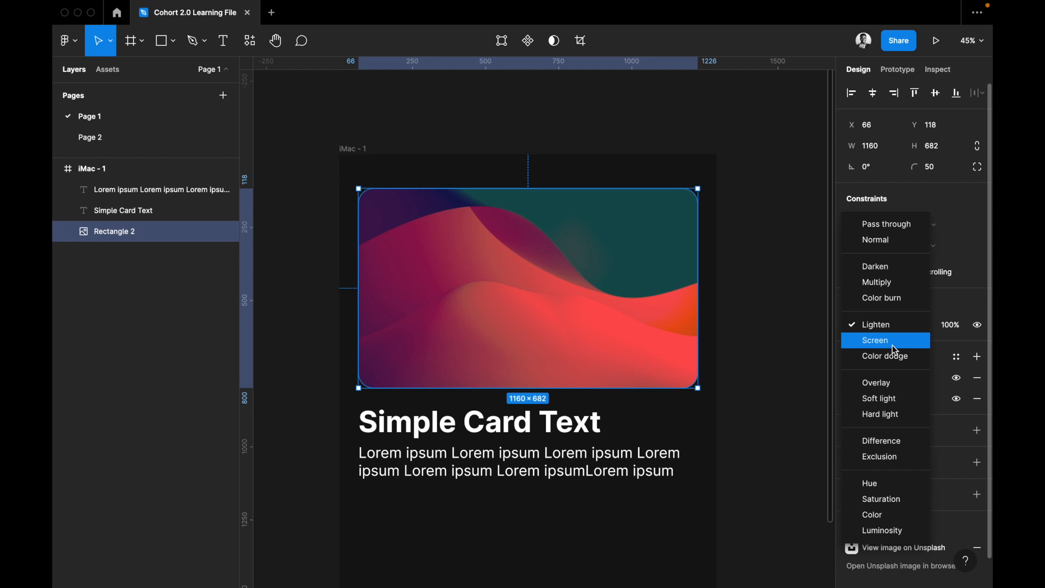
click(882, 248)
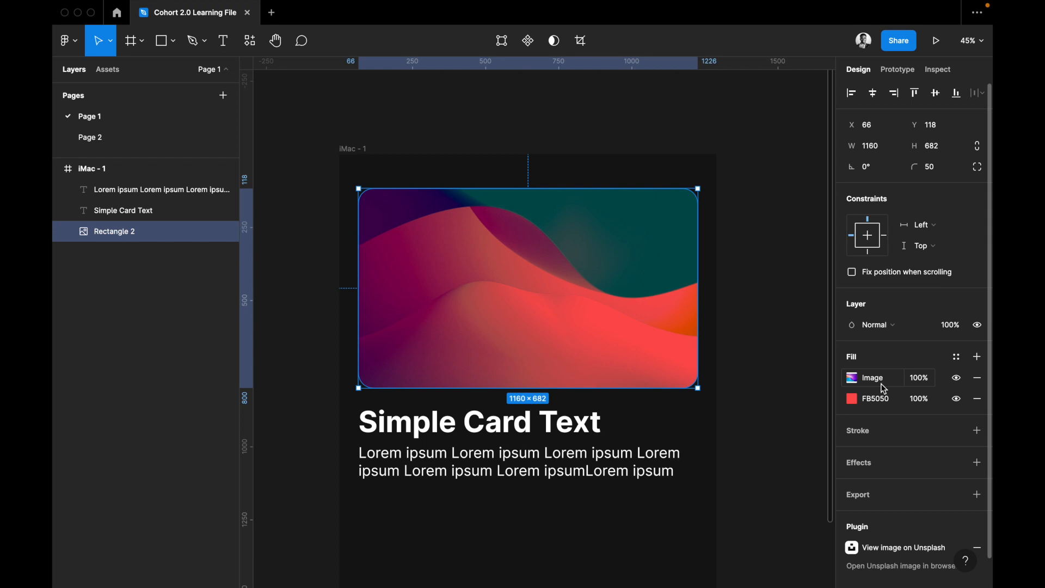
Set the blend mode of the card rectangle's image fill to Normal and close the fill settings.
click(880, 381)
click(800, 275)
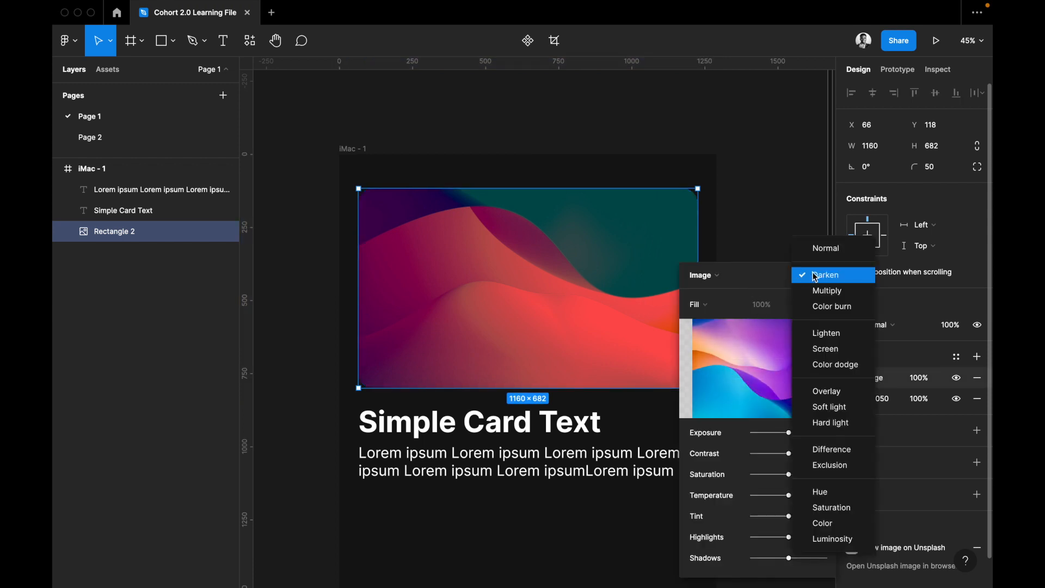
click(831, 252)
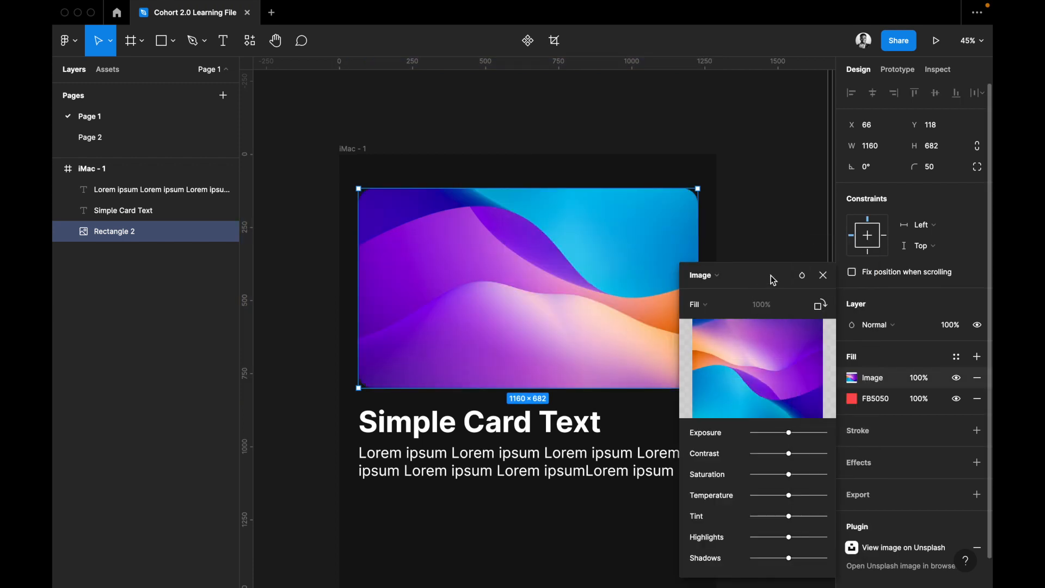
click(823, 275)
Try layer opacities of 50% and 0% on the card image.
click(957, 330)
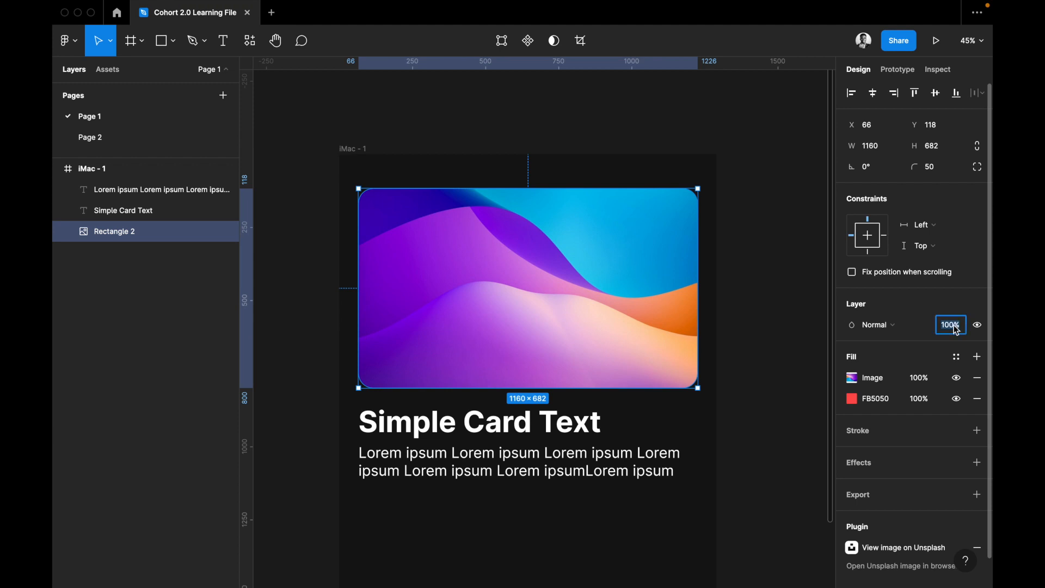
text(50)
key(Return)
click(956, 329)
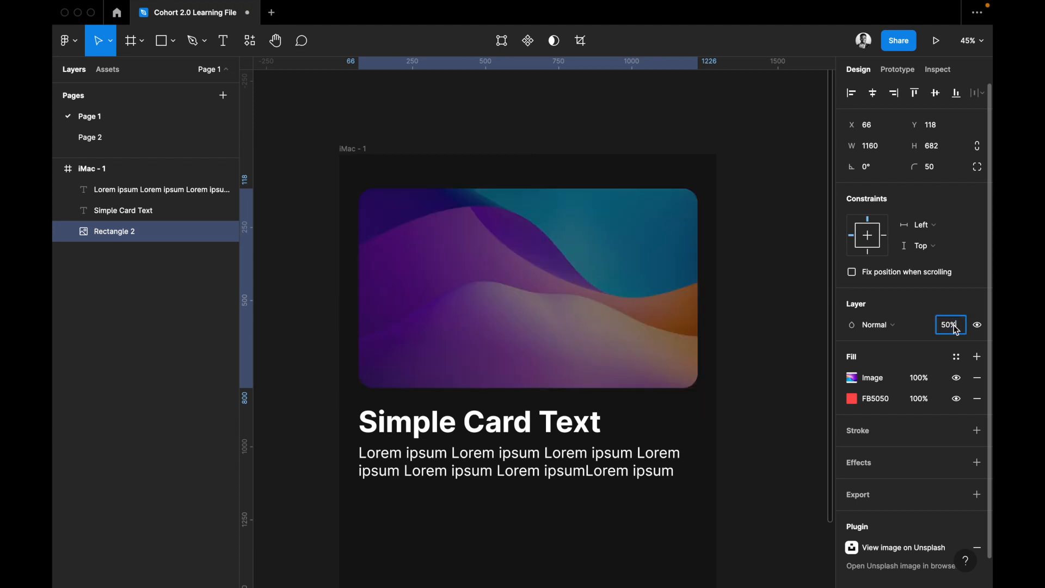
text(0)
key(shift+Return)
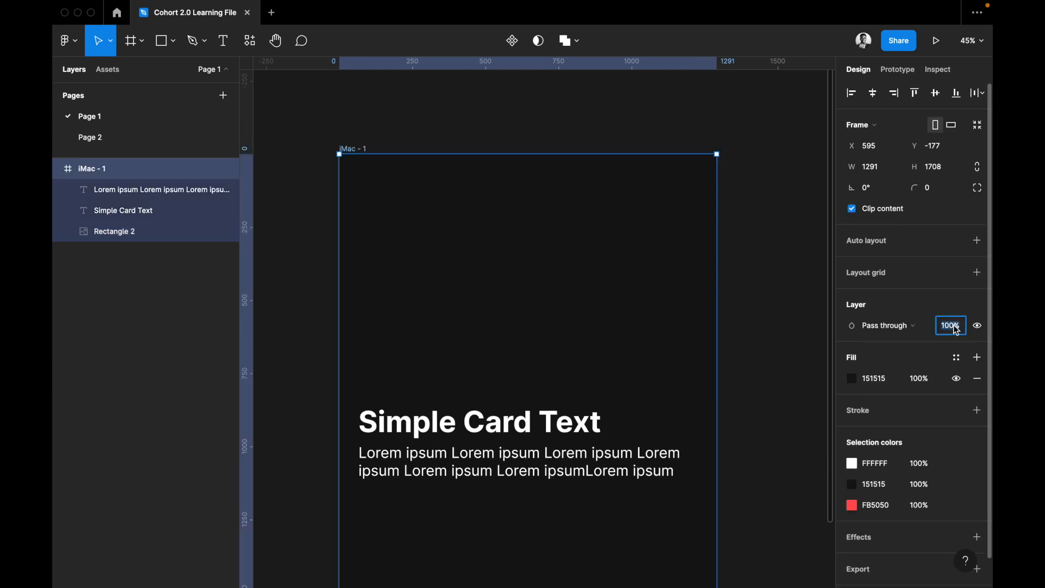
Reselect the card image and change its layer opacity to 10%, 20% and finally 100%.
click(762, 357)
click(566, 385)
click(947, 328)
text(10)
key(Return)
text(20)
key(Return)
text(100)
key(Return)
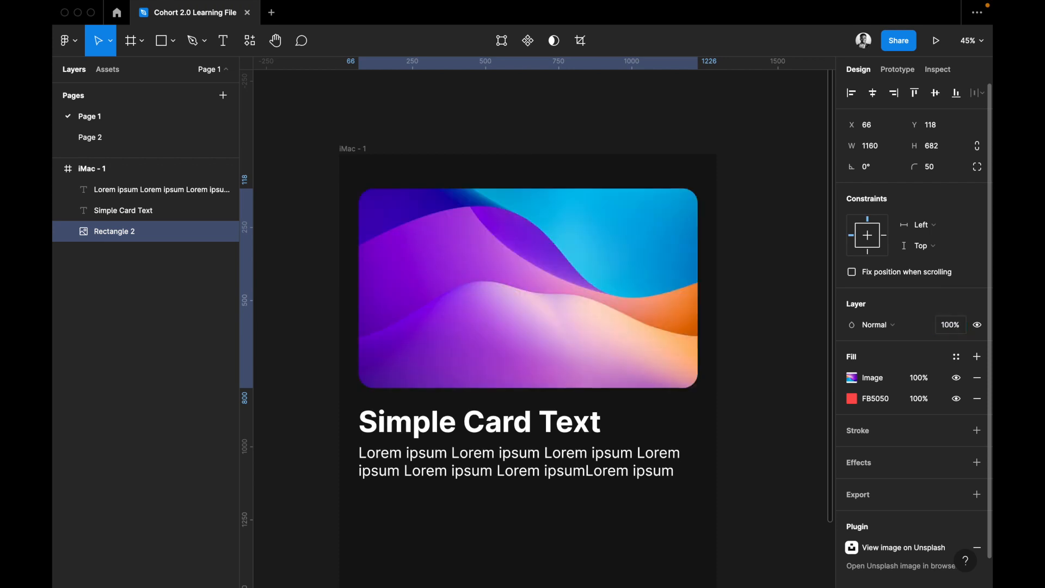
Hide and reshow the card image layer, and do the same with its image fill alone.
click(977, 326)
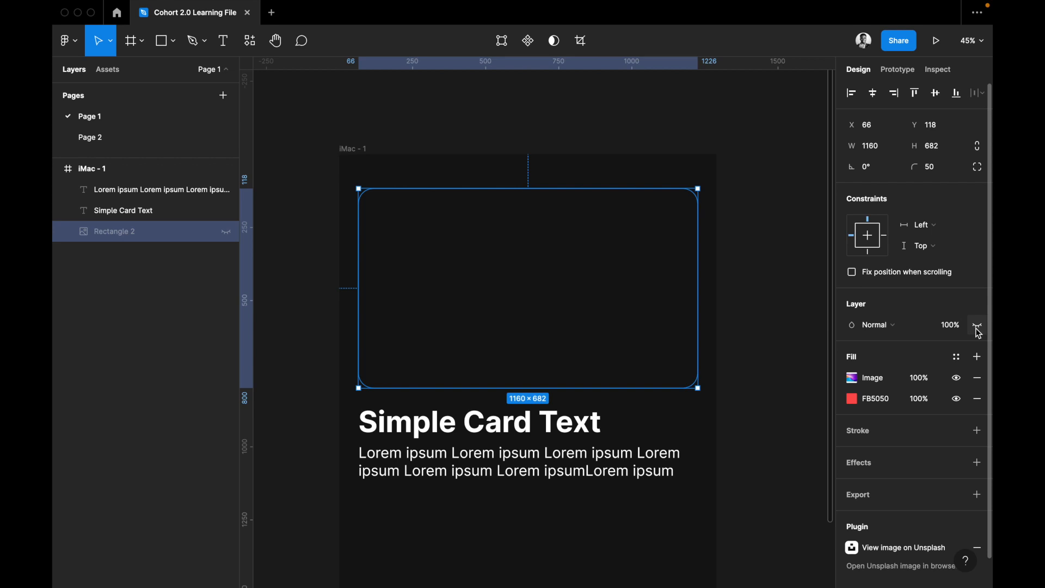
click(978, 328)
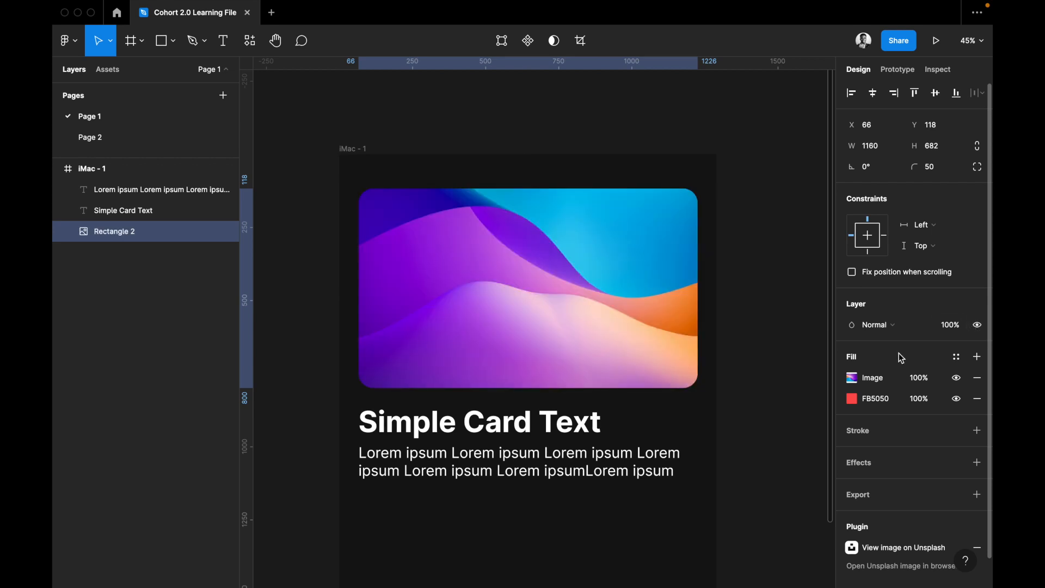
click(957, 378)
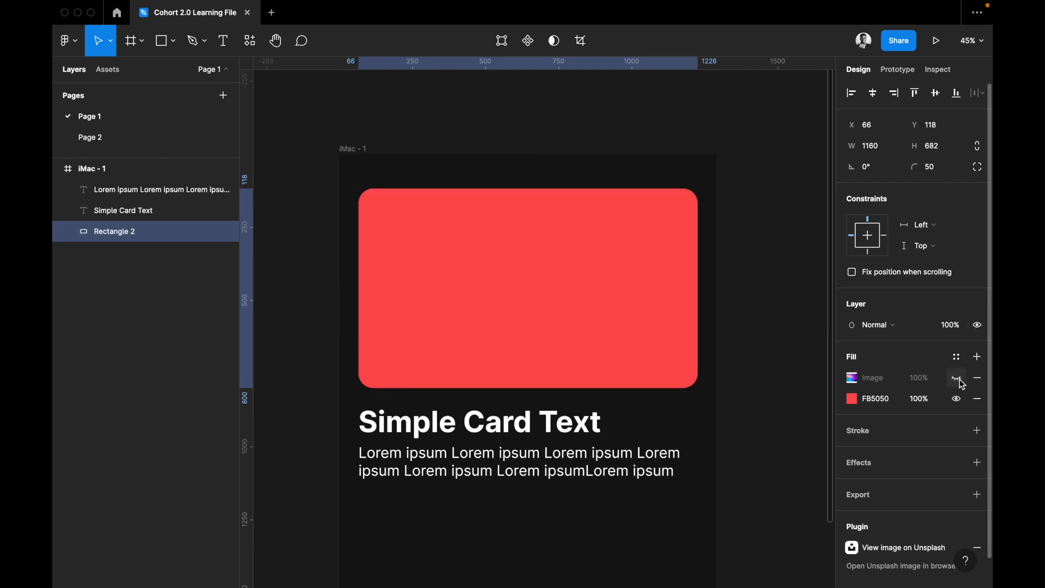
click(958, 378)
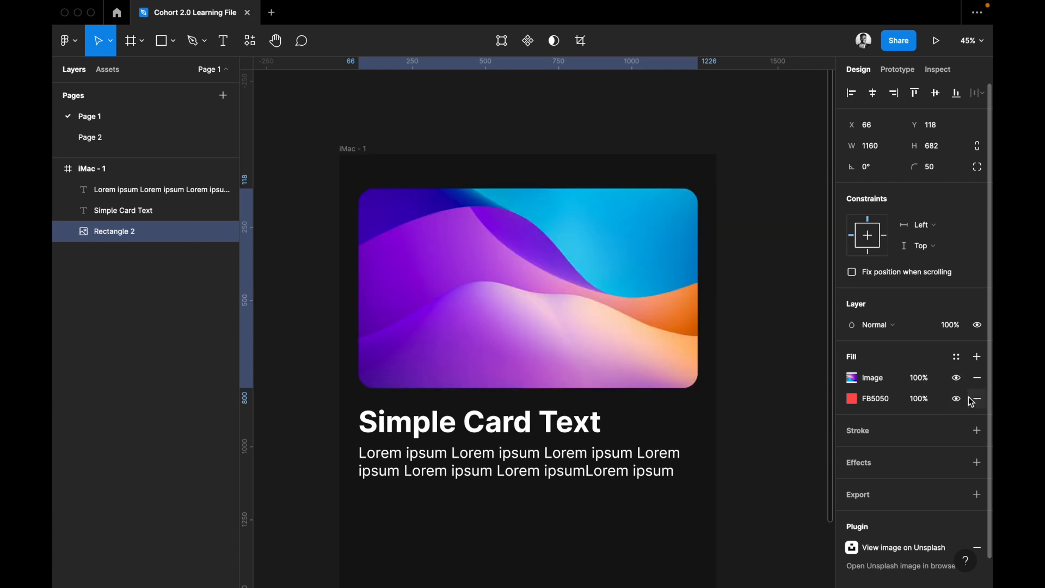
Add a 000000 fill over the card image, trying 50% opacity and ending at 0%.
click(977, 357)
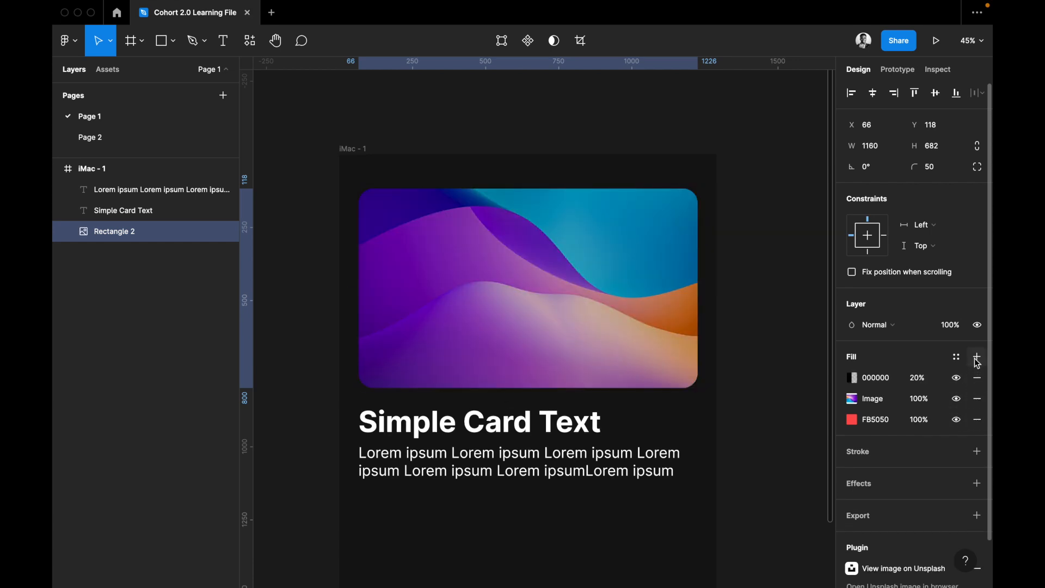
click(930, 378)
text(50)
key(Return)
click(930, 378)
text(0)
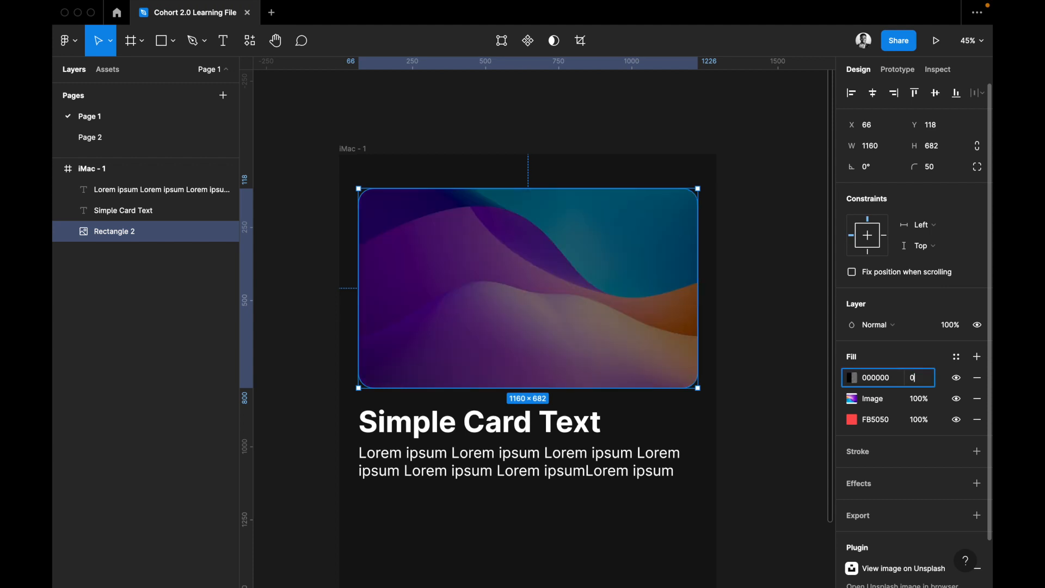
key(Return)
Reorder the fills with the image above black and the red FB5050 on top, toggling the red fill off and on.
mouse_move(896, 393)
mouse_down()
mouse_move(895, 373)
mouse_move(895, 413)
mouse_move(893, 374)
mouse_up()
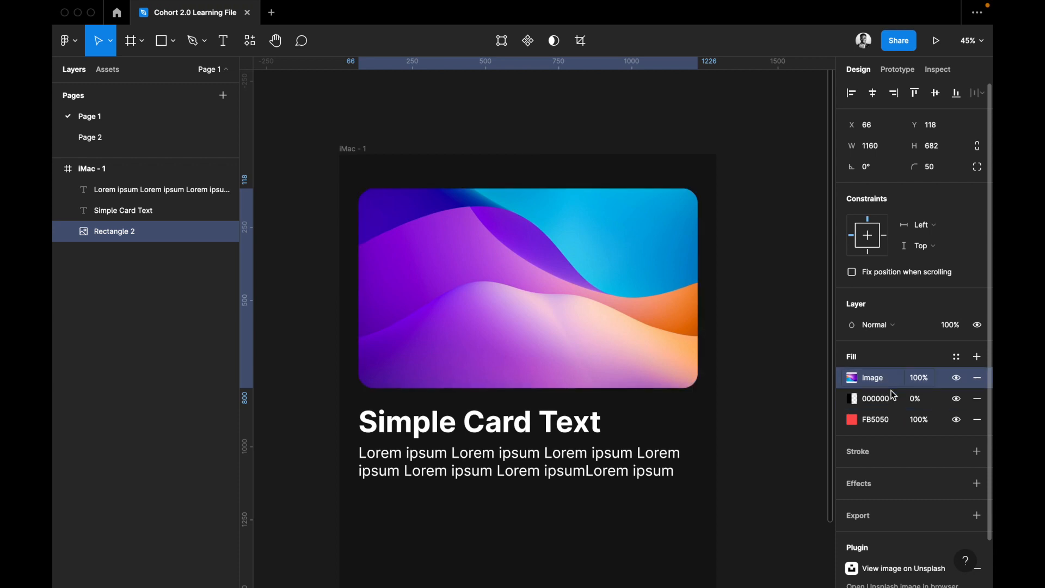
click(893, 419)
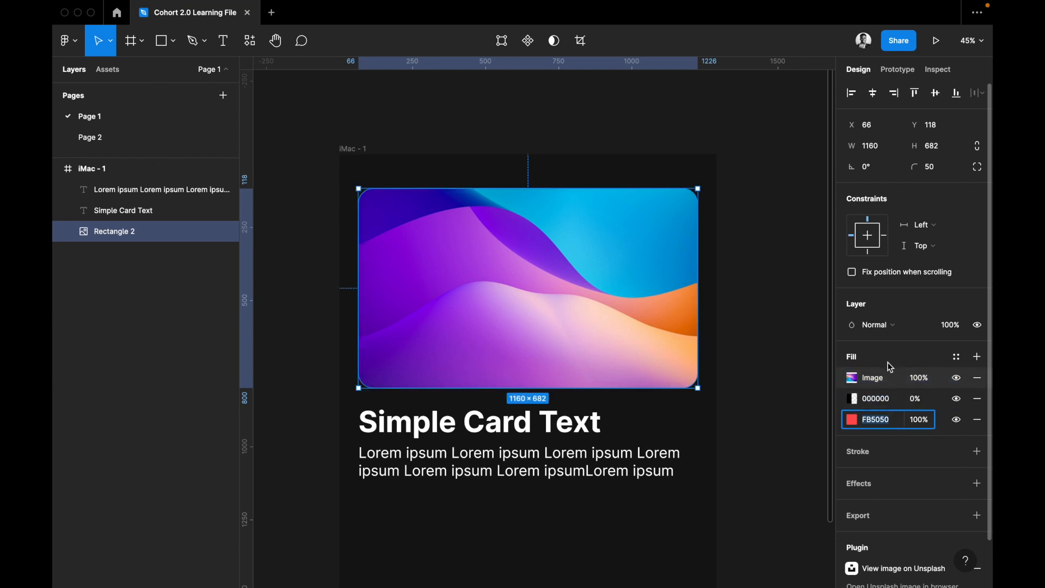
click(957, 420)
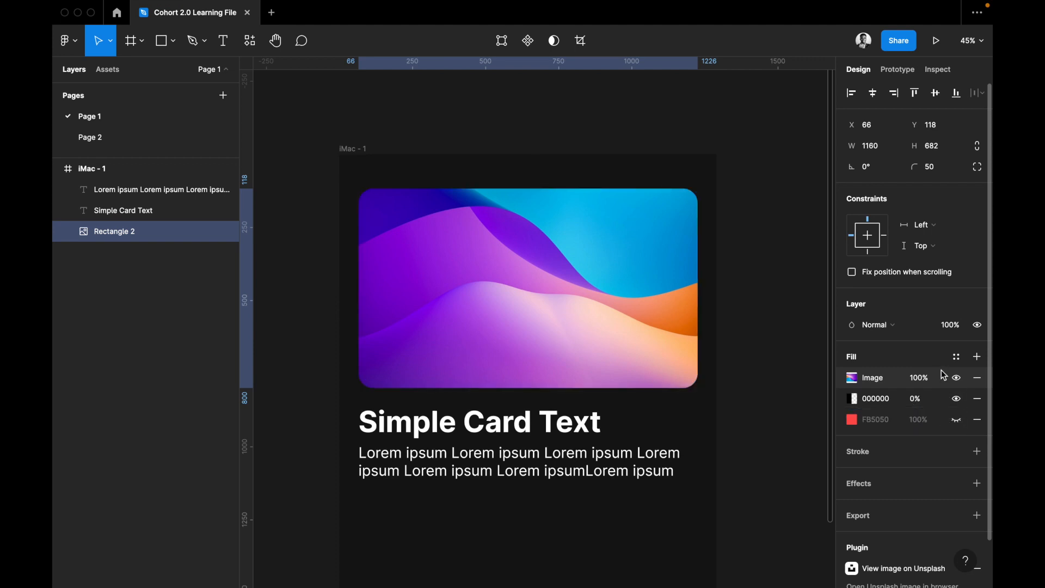
drag(940, 420, 937, 378)
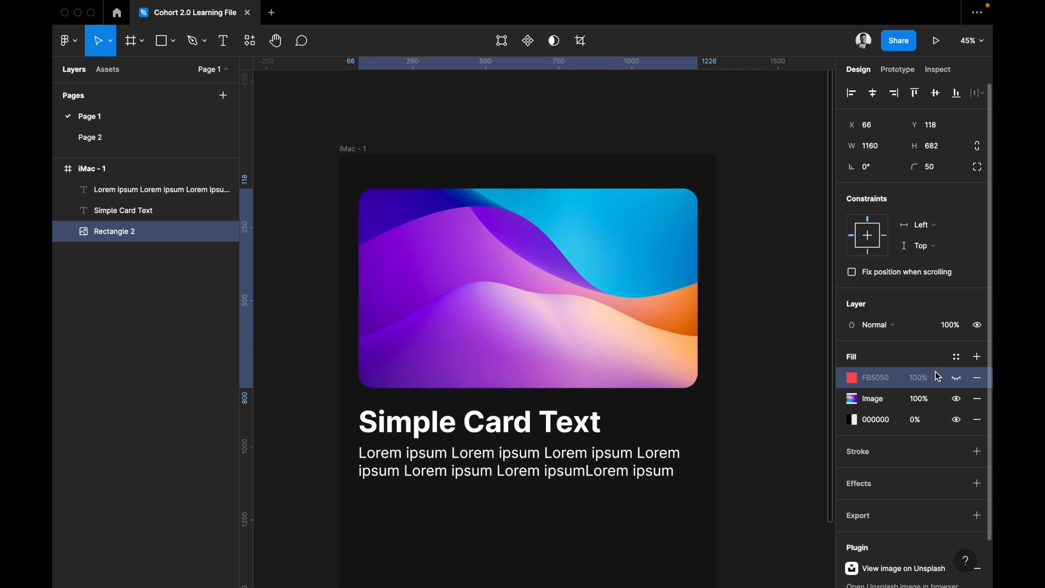
click(959, 382)
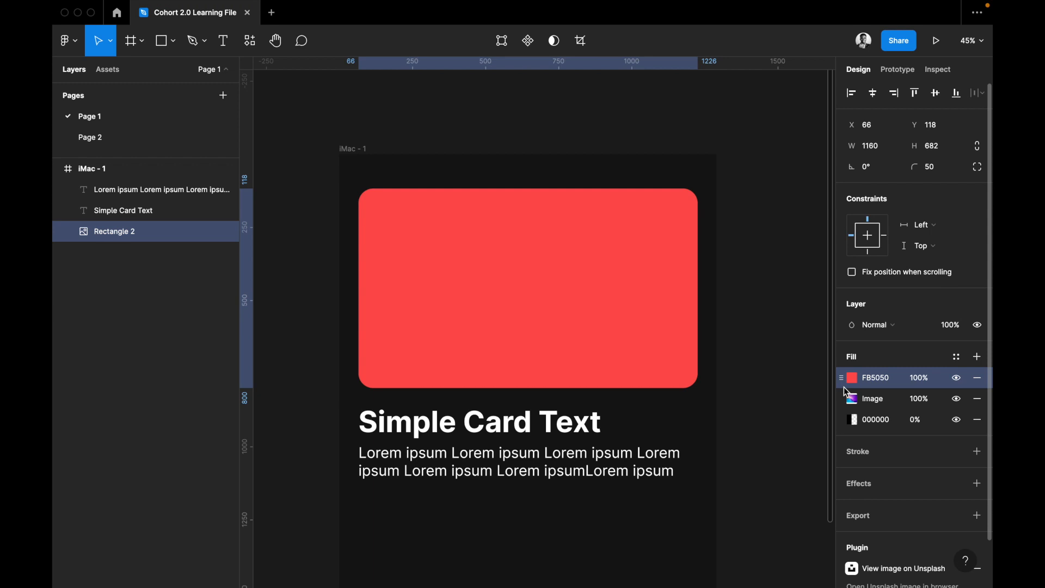
Move the red FB5050 fill below the image fill and remove both the red and black fills.
drag(939, 377, 940, 421)
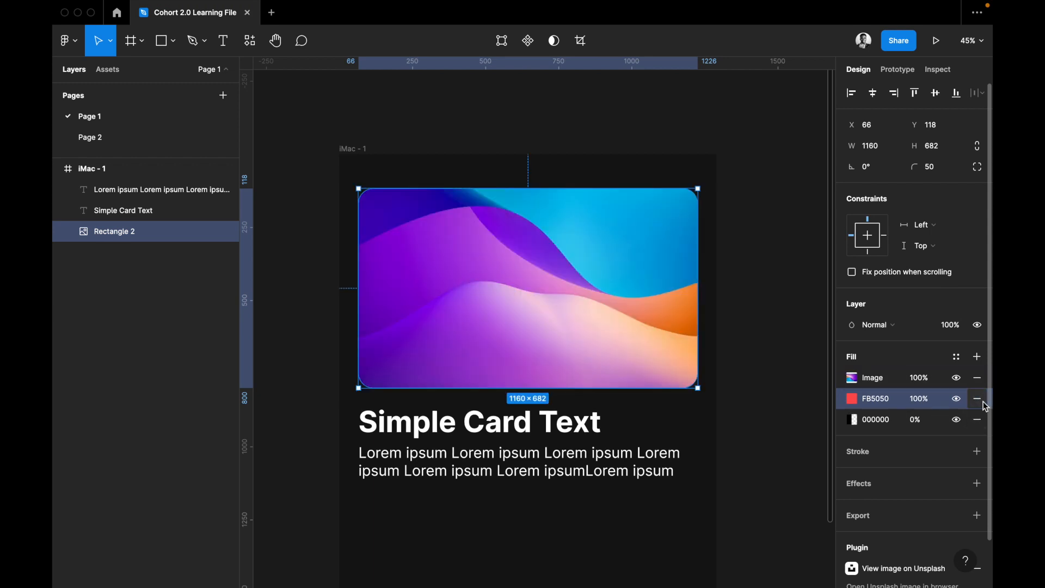
click(984, 402)
click(980, 402)
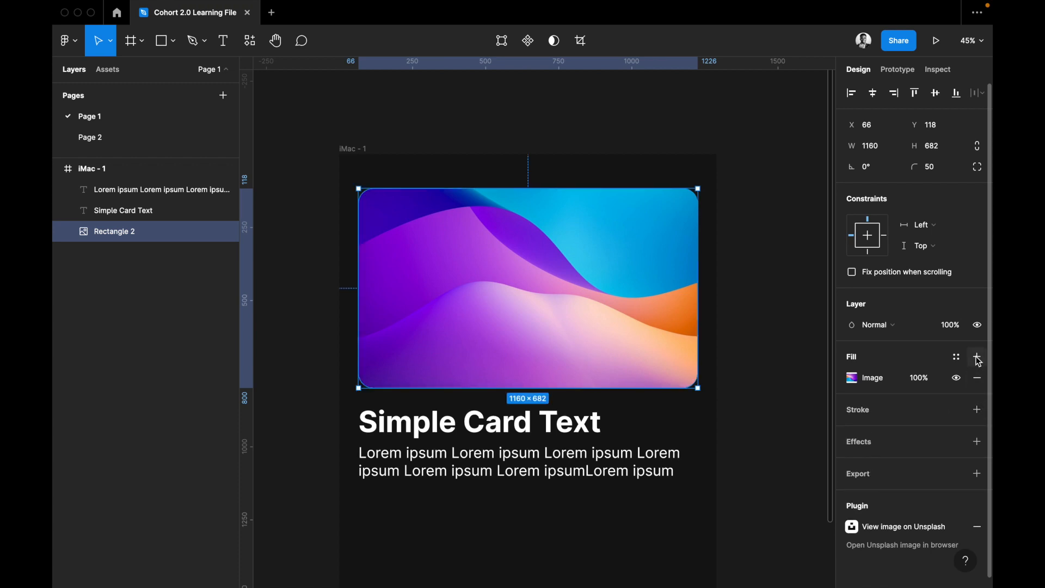
View the color styles available for the card image's fill and close the list.
click(960, 360)
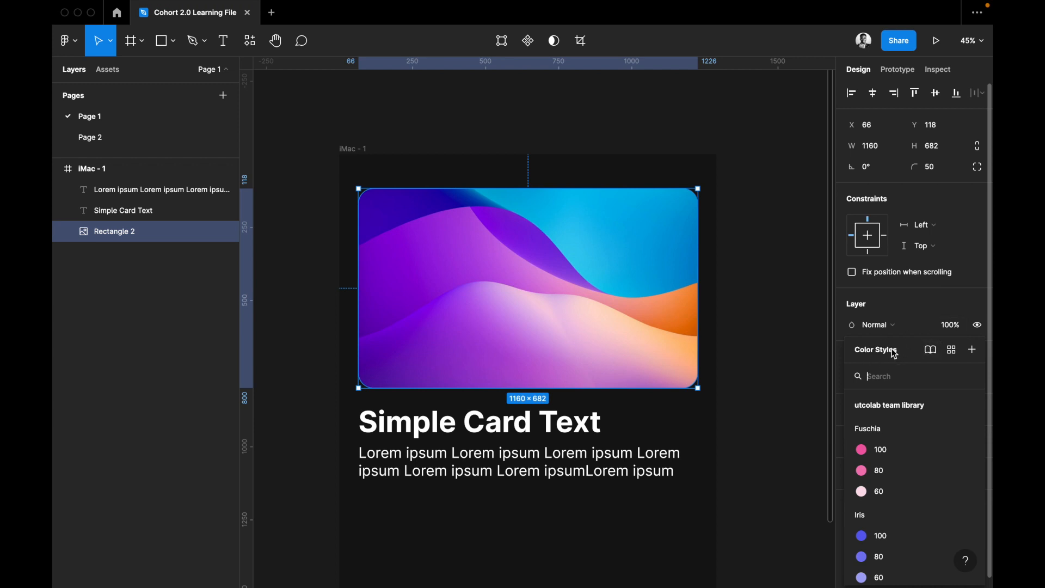
click(917, 308)
scroll(960, 391, down, 1)
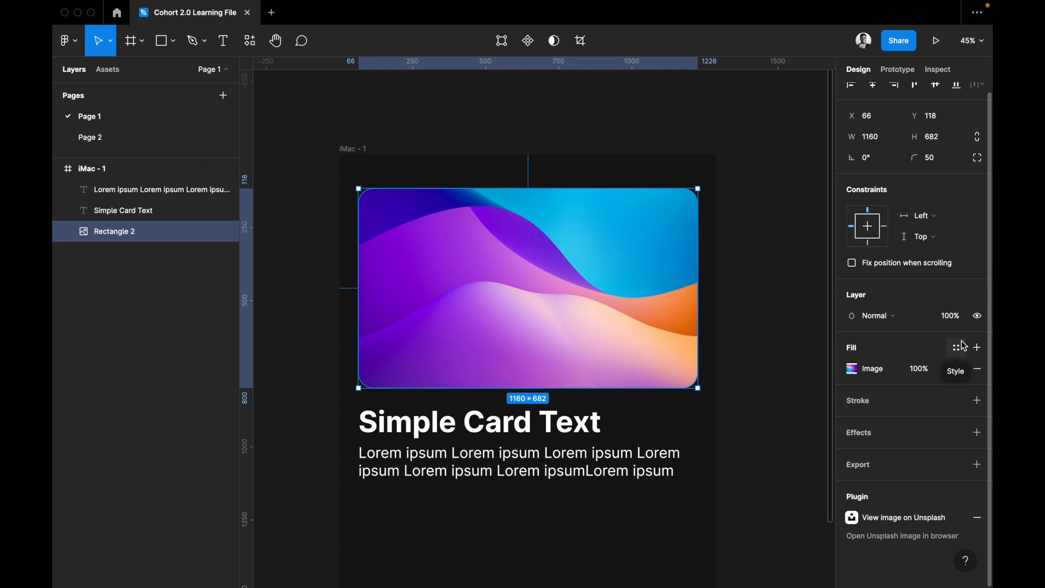
Add a stroke to the card image and set its weight to 10.
click(901, 401)
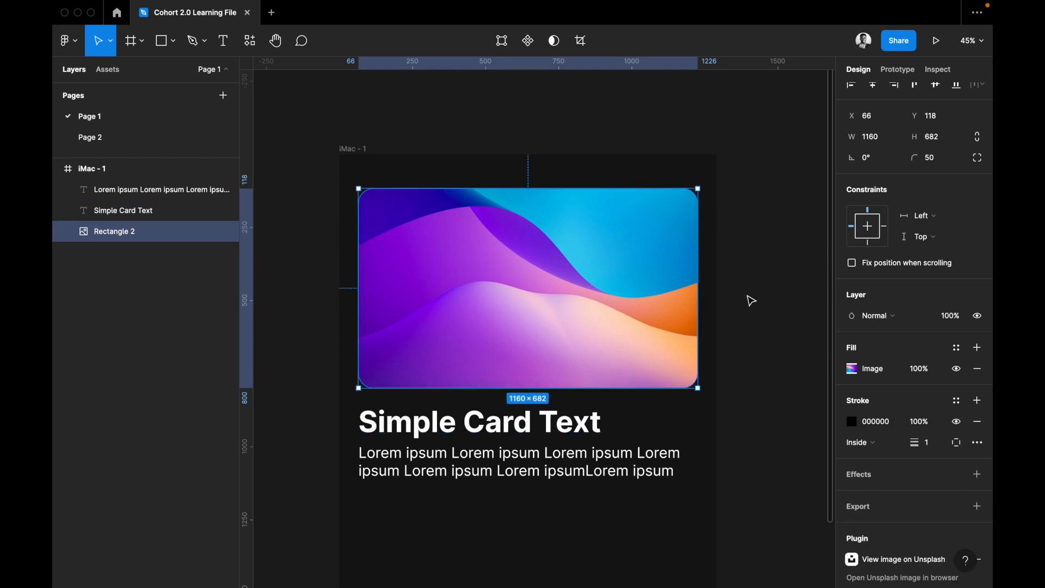
click(934, 445)
text(10)
key(Return)
Set the card image's stroke color to blue and deselect the image.
click(868, 422)
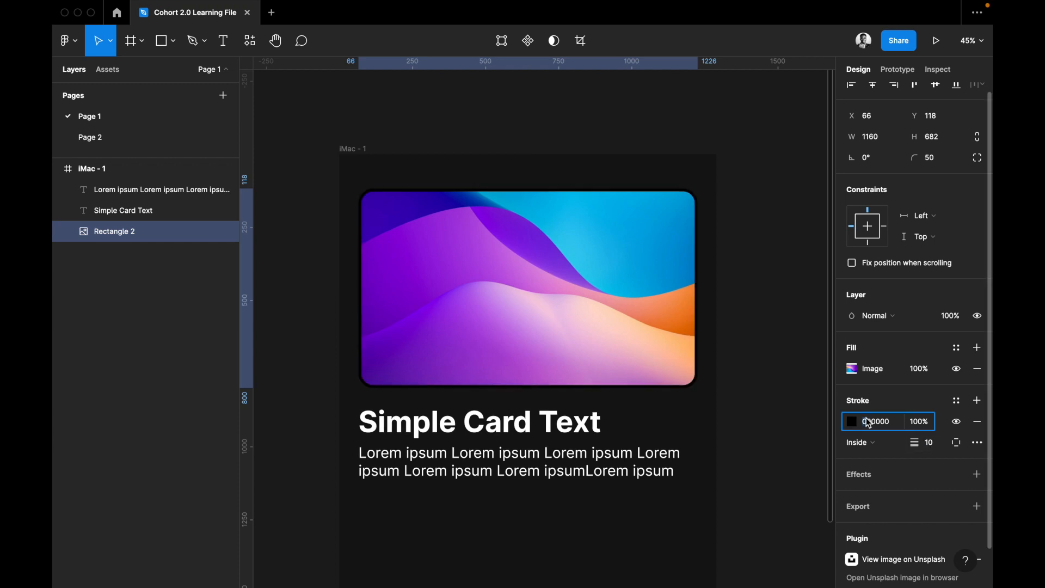
double_click(869, 422)
key(BackSpace)
text(blue)
key(Return)
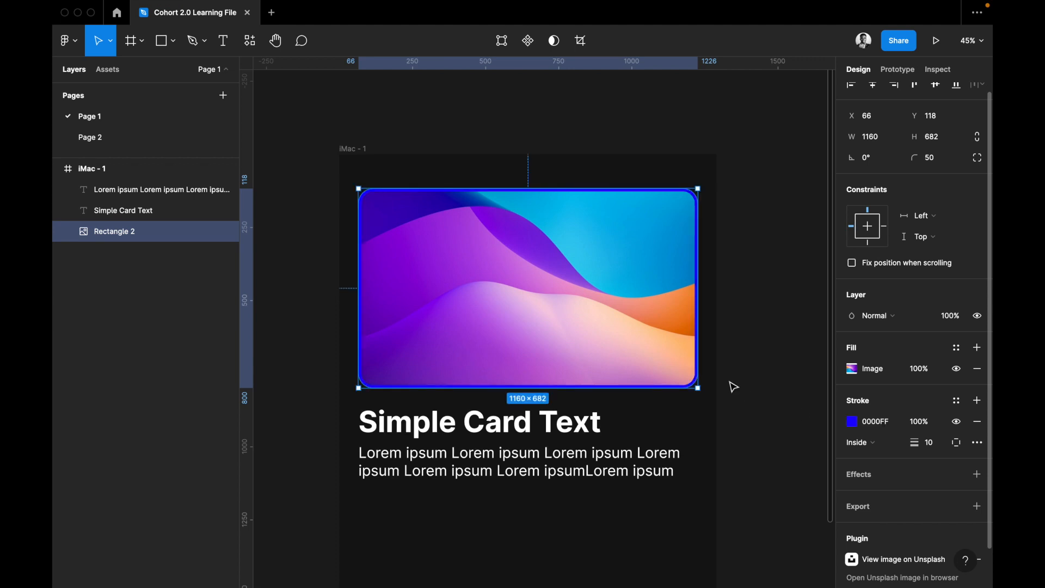
click(733, 388)
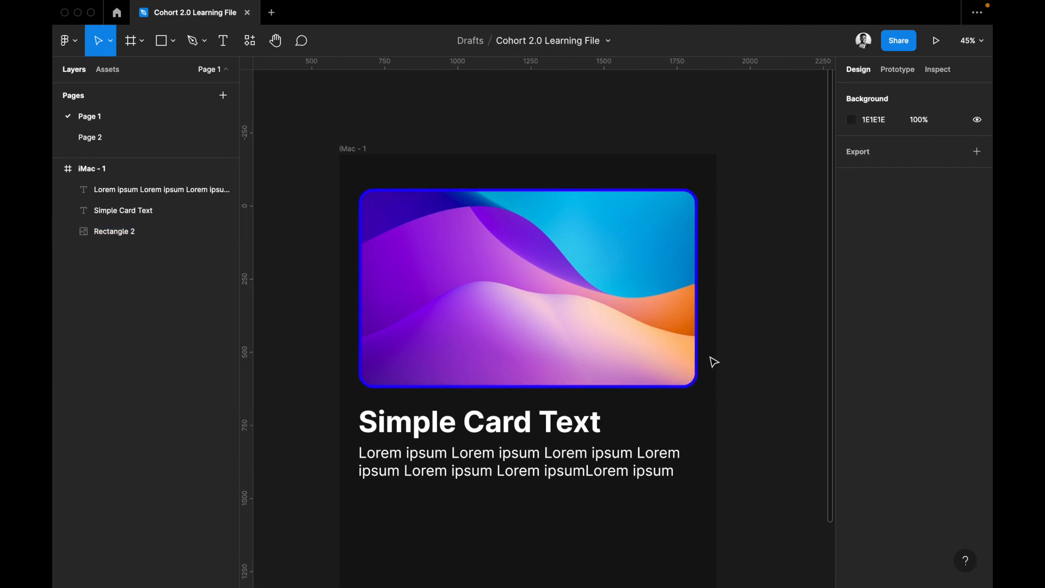
Change the card image's stroke color to white (FFFFFF).
scroll(712, 362, up, 5)
scroll(684, 381, down, 5)
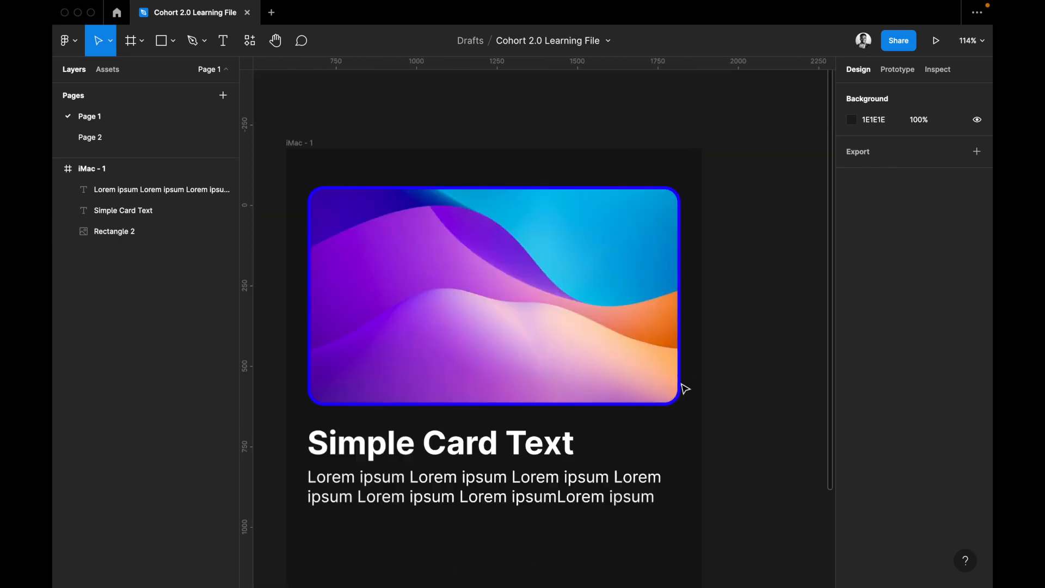
scroll(678, 395, up, 3)
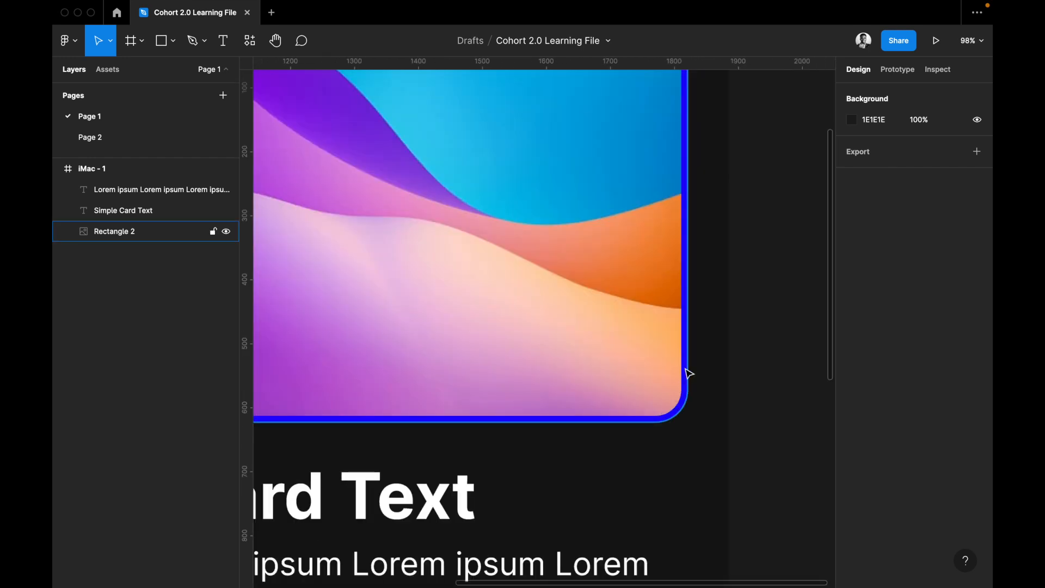
click(686, 373)
click(883, 434)
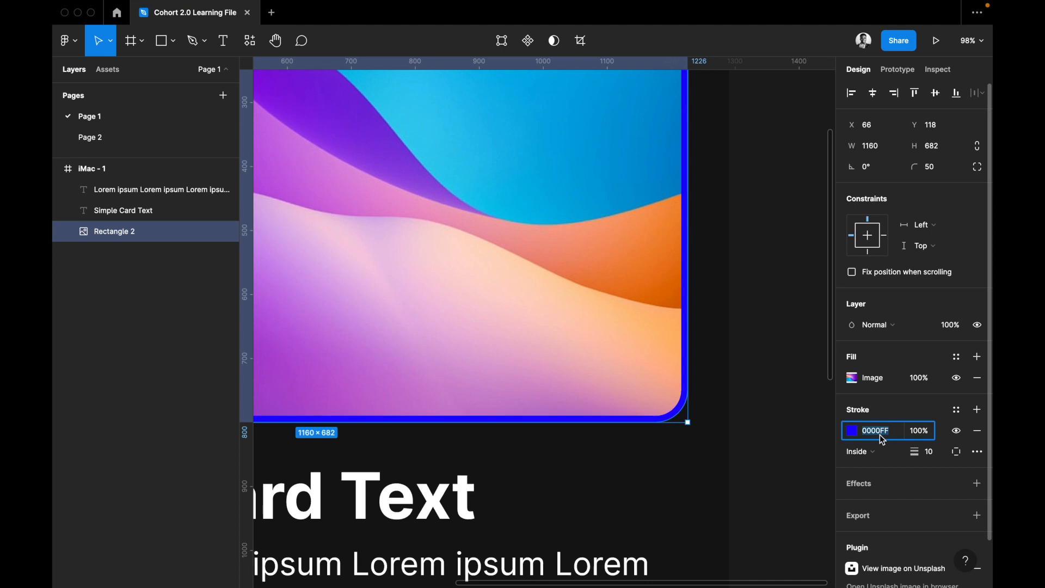
text(white)
key(Return)
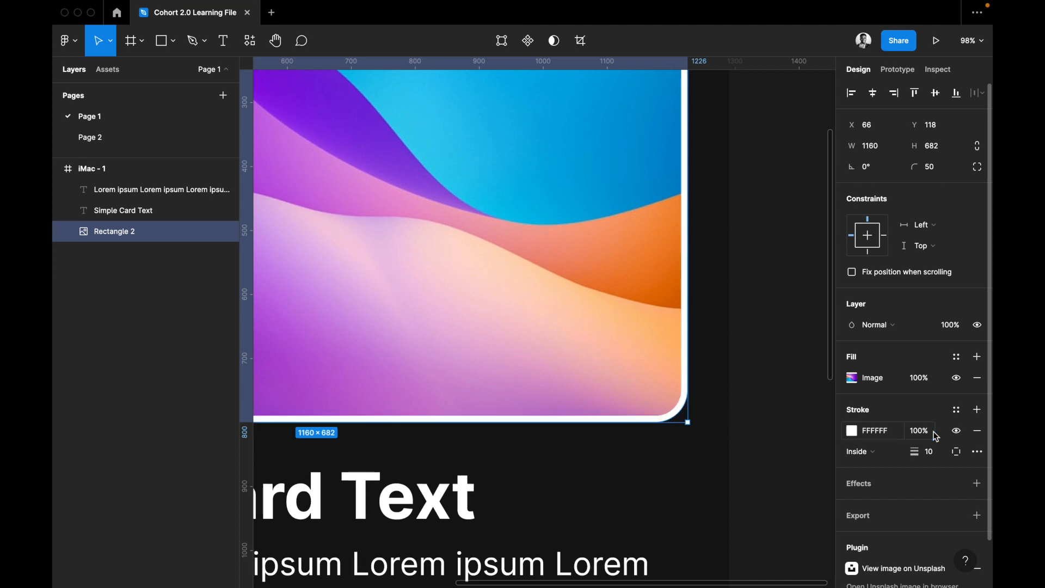
Try 50% opacity on the white stroke, settle on 30%, and deselect the image.
click(925, 434)
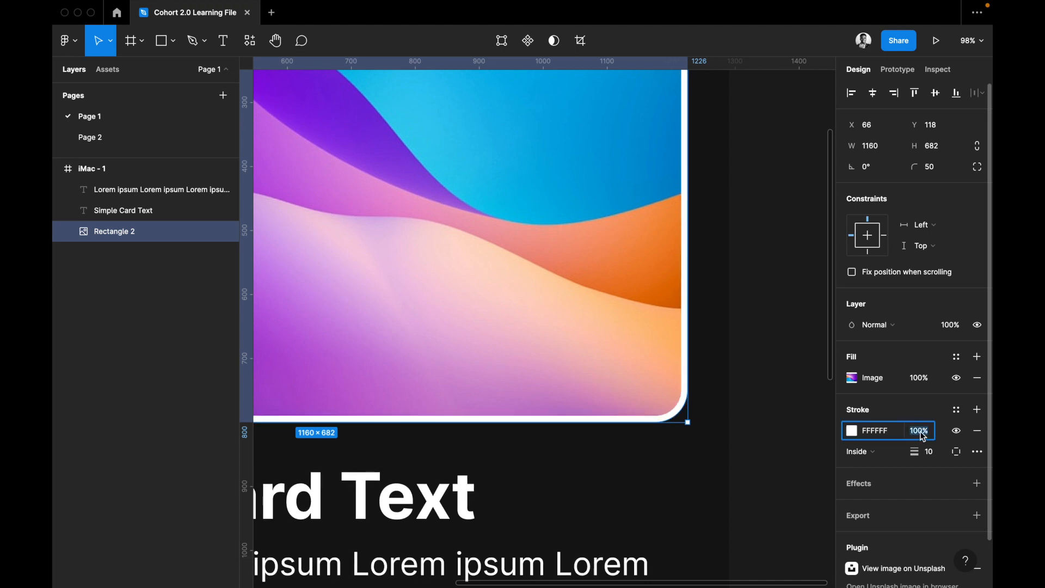
text(50)
key(Return)
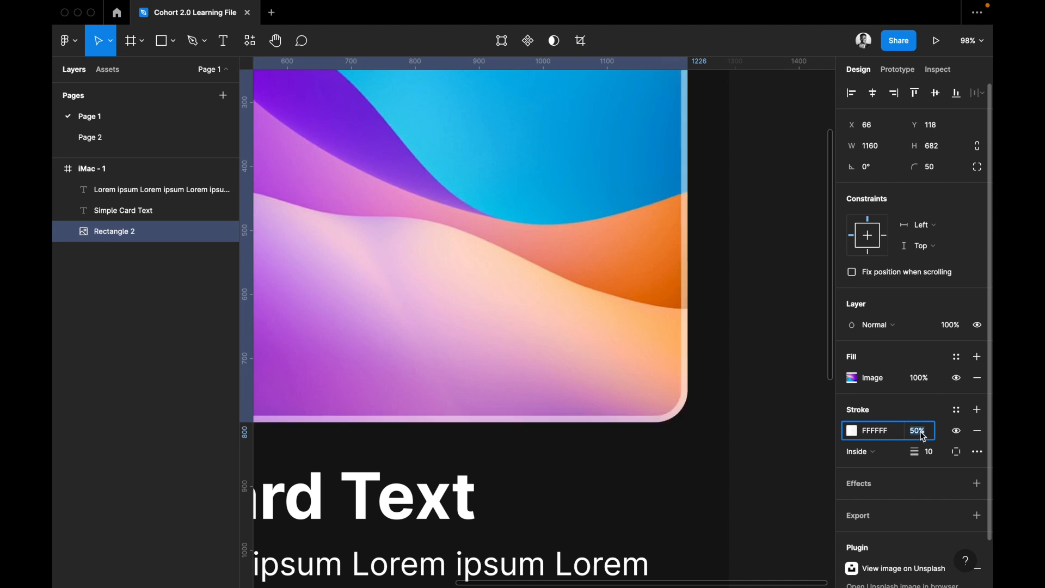
text(30)
key(Return)
click(718, 457)
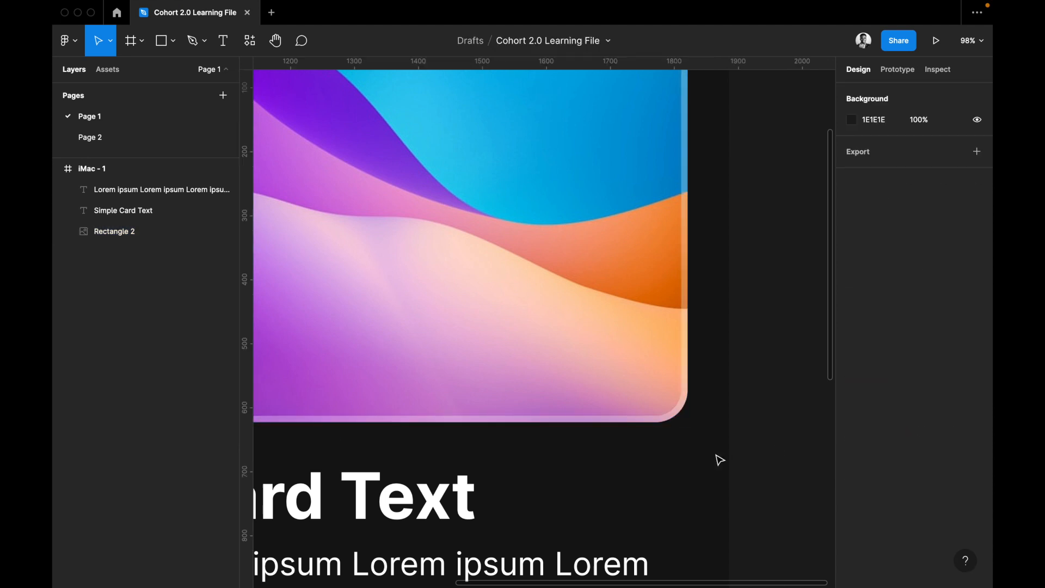
Try a stroke weight of 40 on the card image, reduce it to 25, and deselect the image.
scroll(717, 456, down, 5)
scroll(719, 460, up, 5)
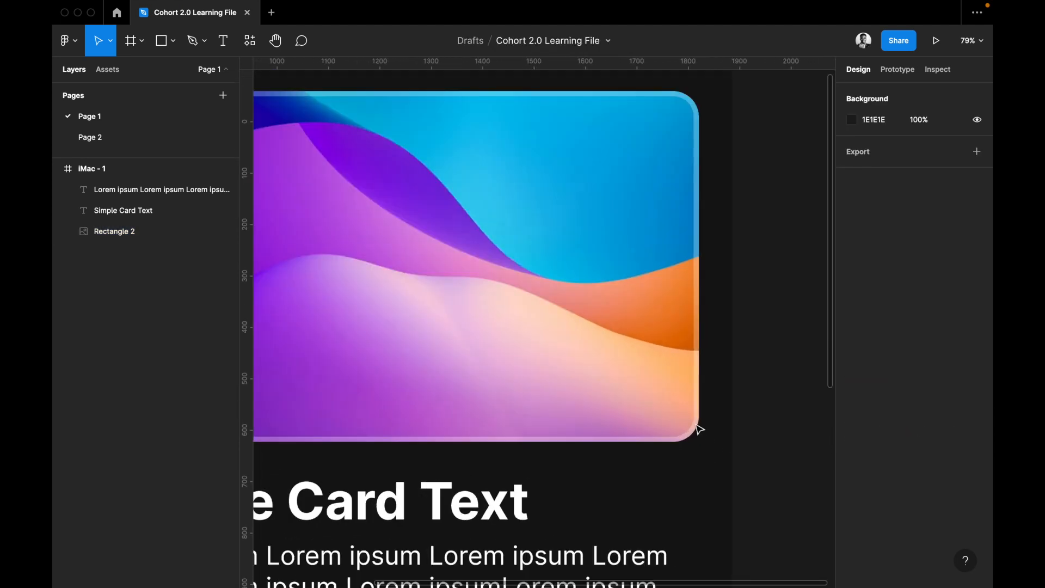
click(690, 420)
click(939, 454)
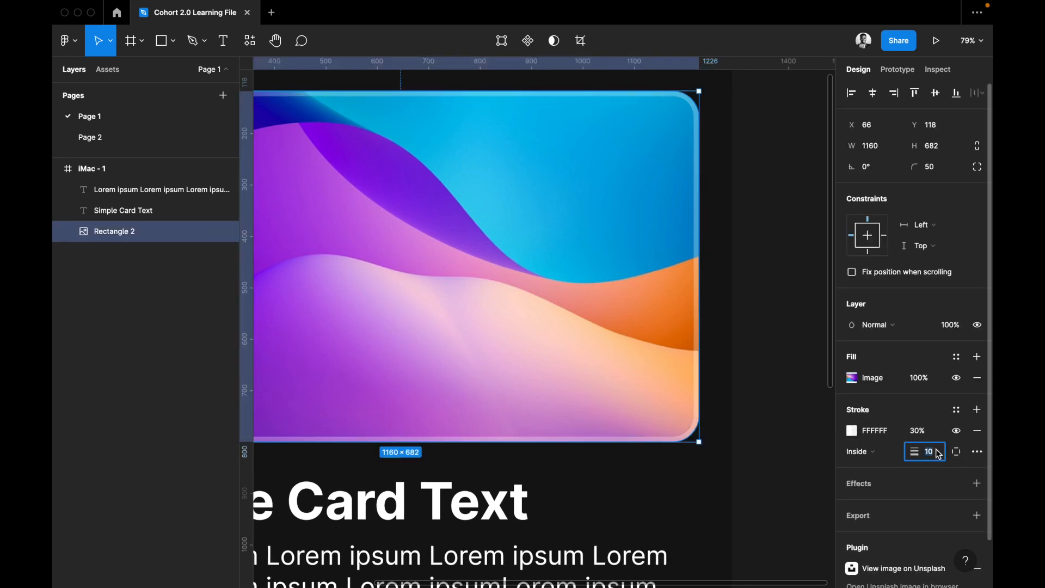
text(40)
key(Return)
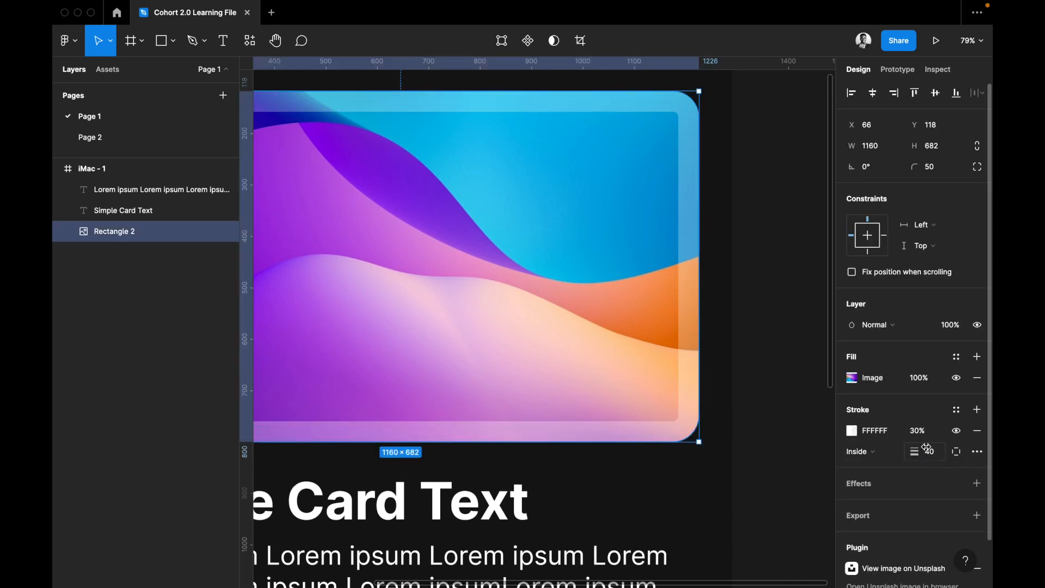
key(Return)
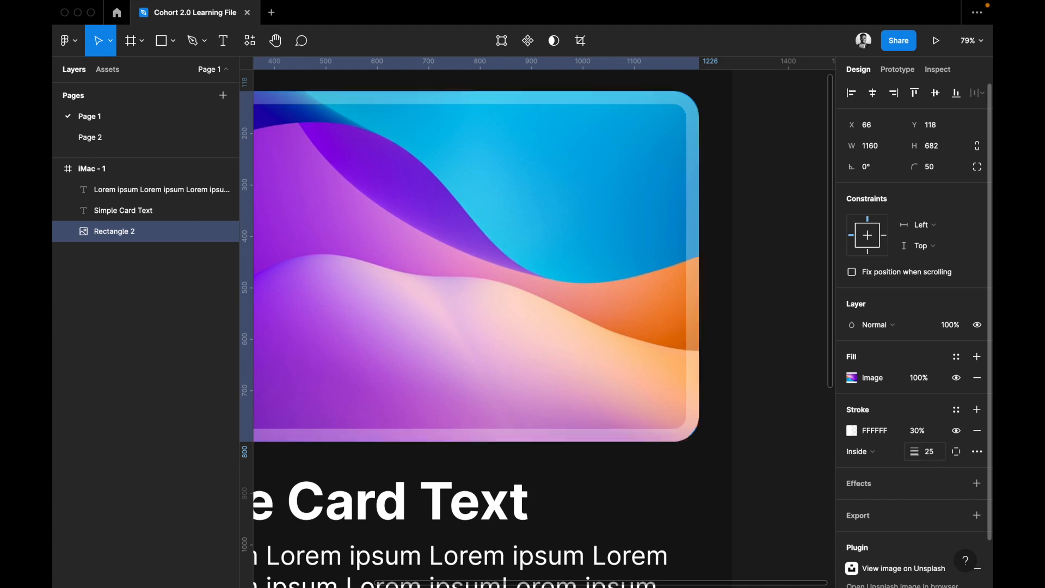
click(715, 491)
Try the Center and Outside positions for the card image's stroke.
scroll(716, 491, left, 2)
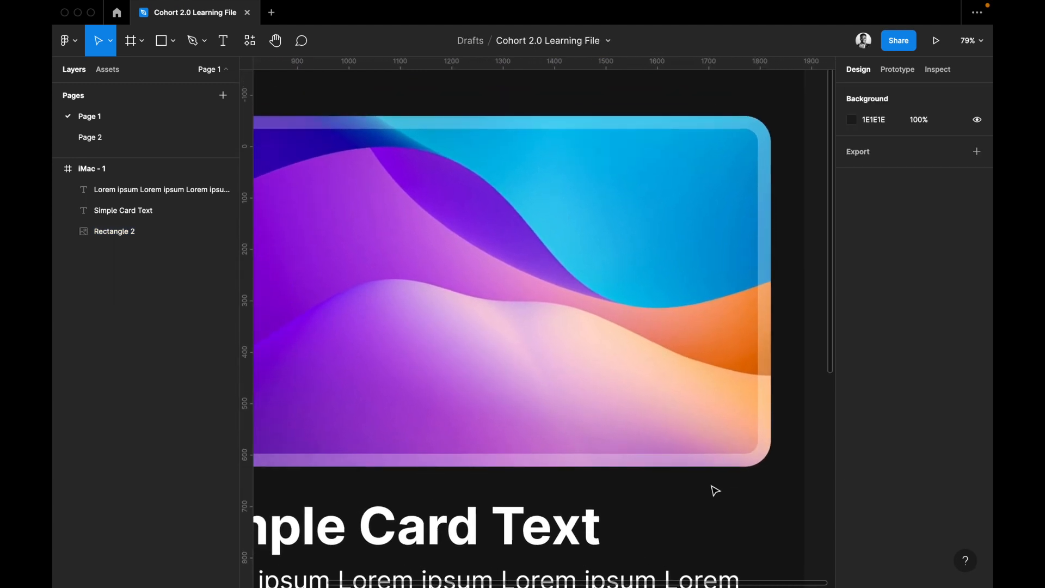
scroll(713, 490, left, 2)
scroll(714, 490, down, 5)
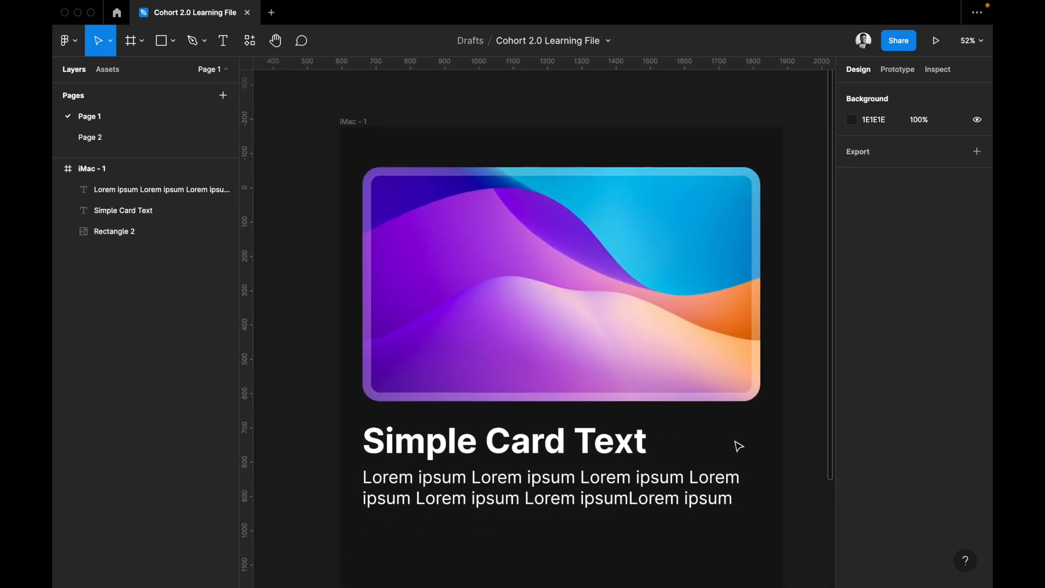
scroll(708, 414, right, 3)
click(682, 385)
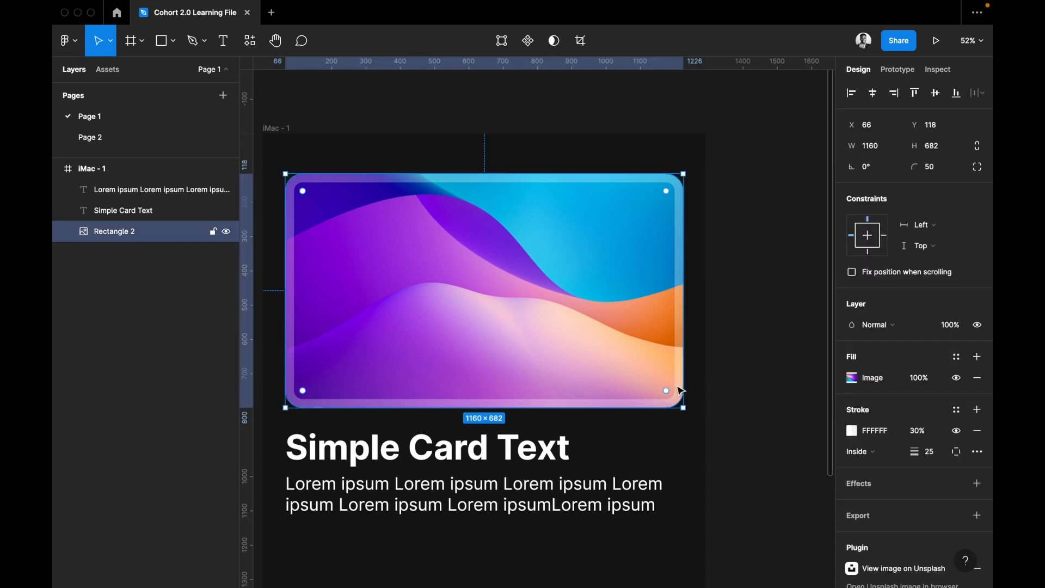
click(870, 456)
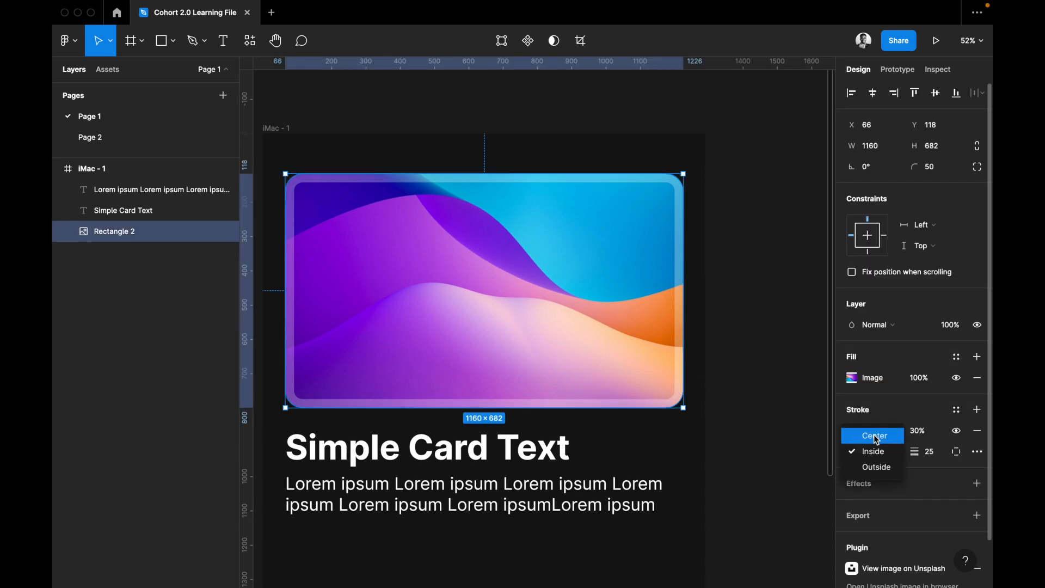
click(874, 435)
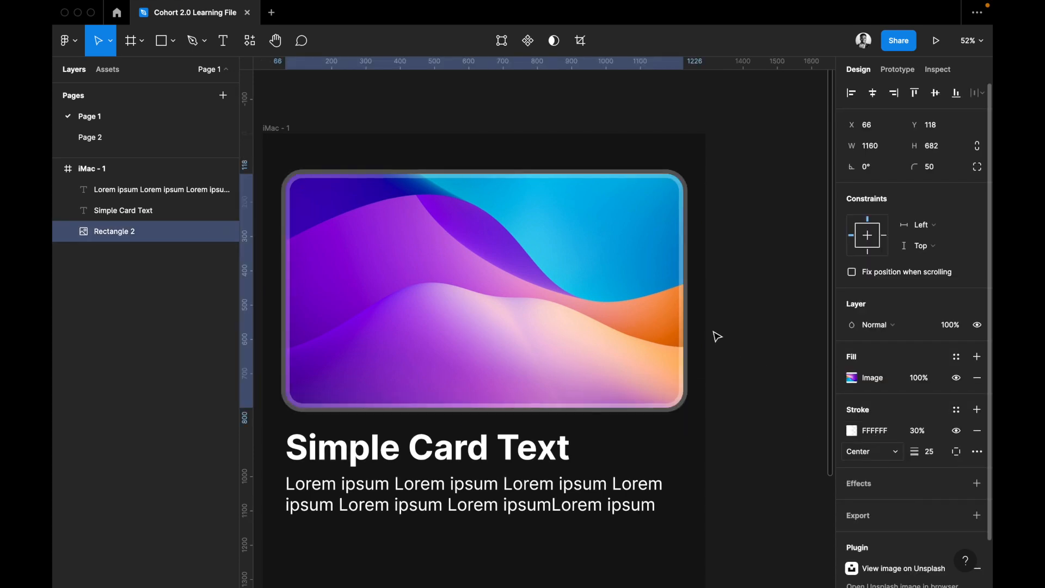
click(876, 454)
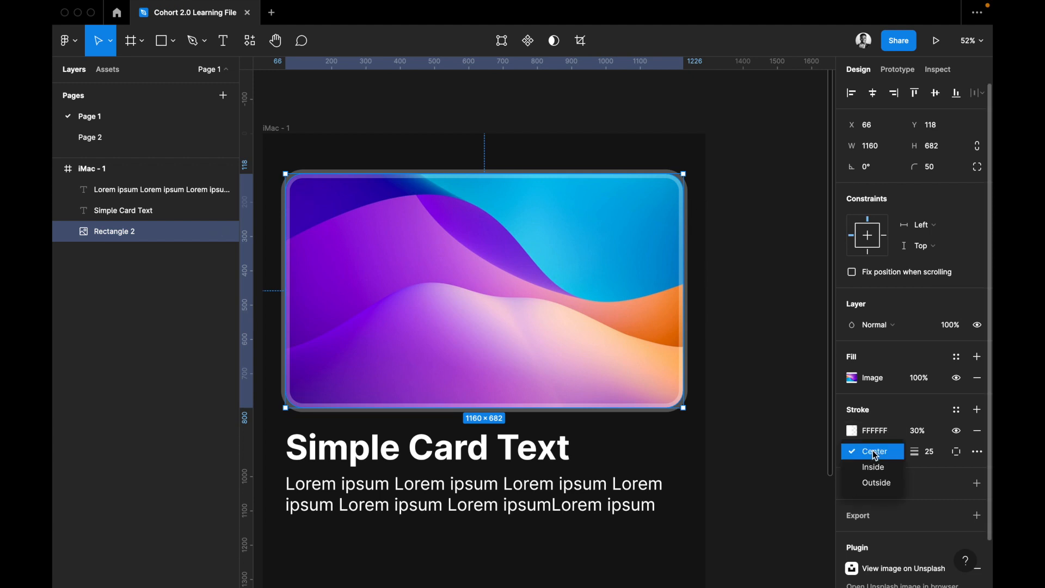
click(876, 483)
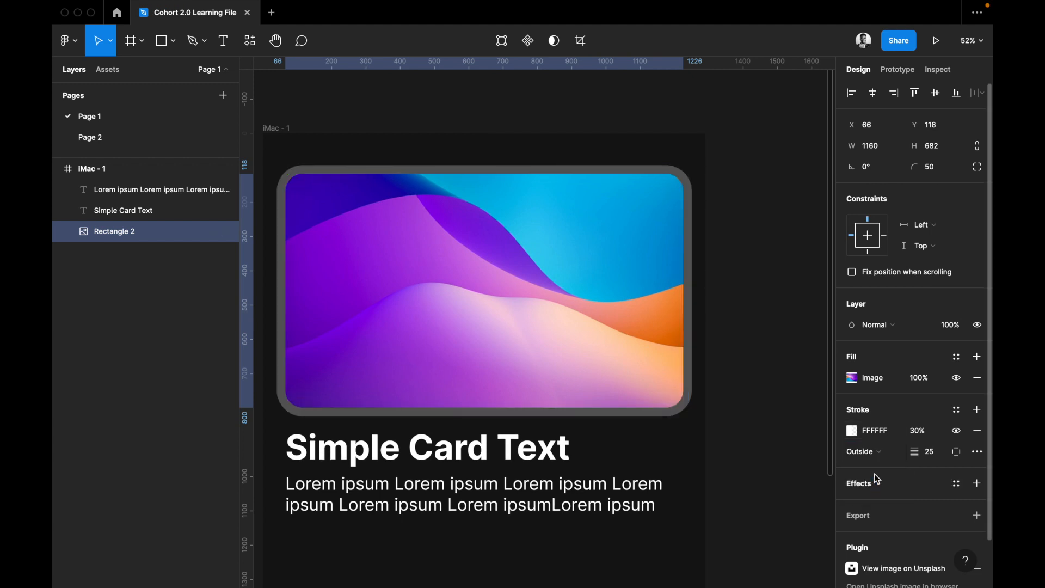
Return the stroke position to Inside, compare it with Outside and Center again, and finish on Inside.
click(871, 452)
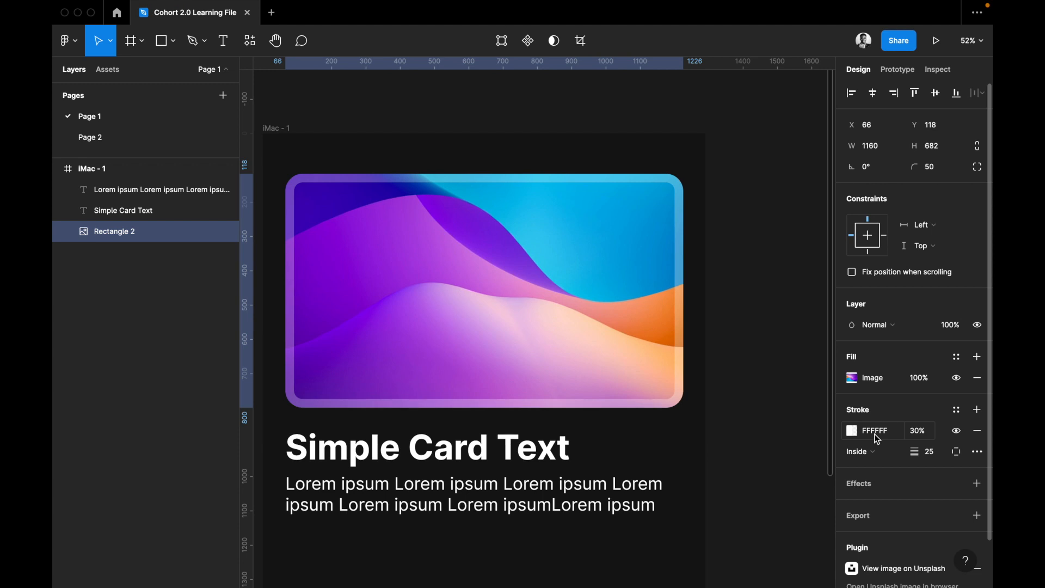
click(875, 444)
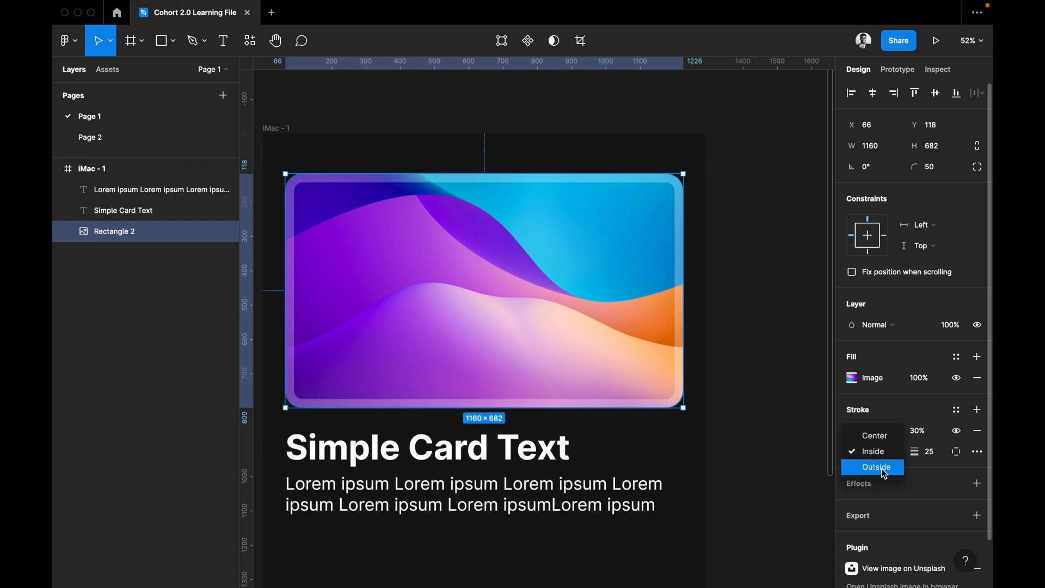
click(885, 473)
click(881, 457)
click(878, 418)
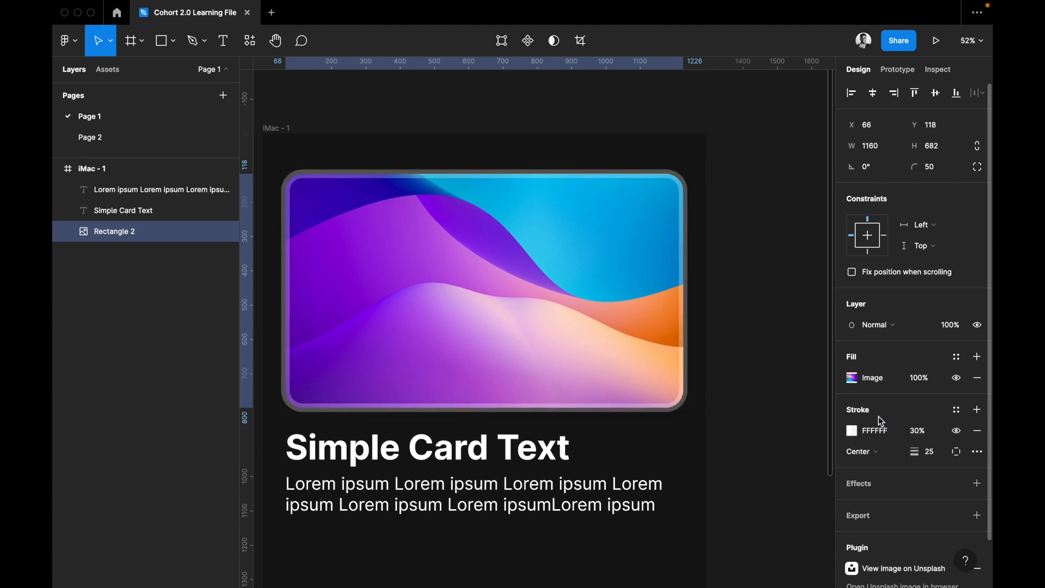
click(877, 448)
click(877, 466)
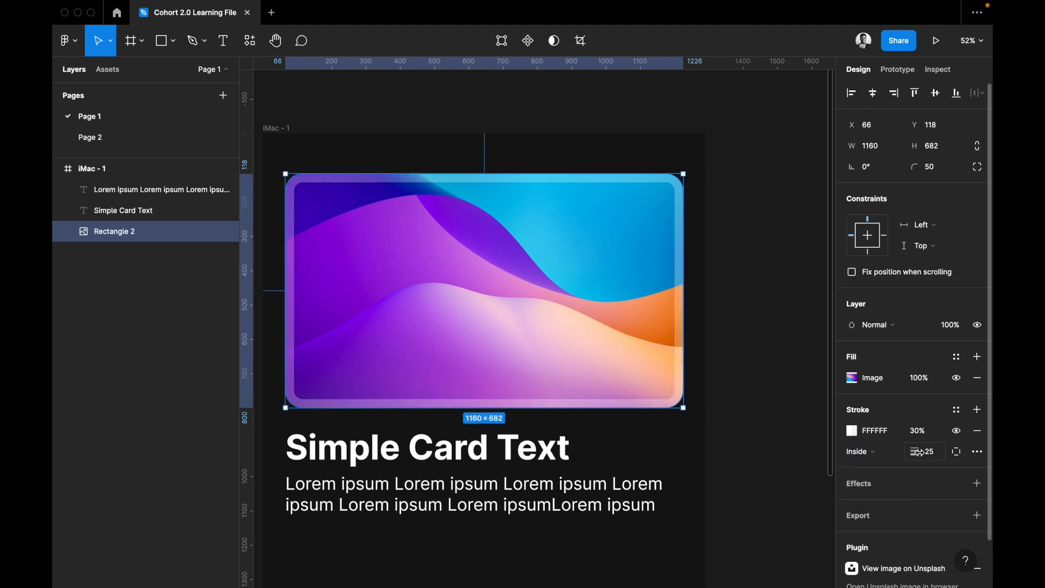
mouse_move(920, 453)
mouse_down()
mouse_move(896, 452)
mouse_move(984, 445)
mouse_move(882, 460)
mouse_move(915, 453)
mouse_up()
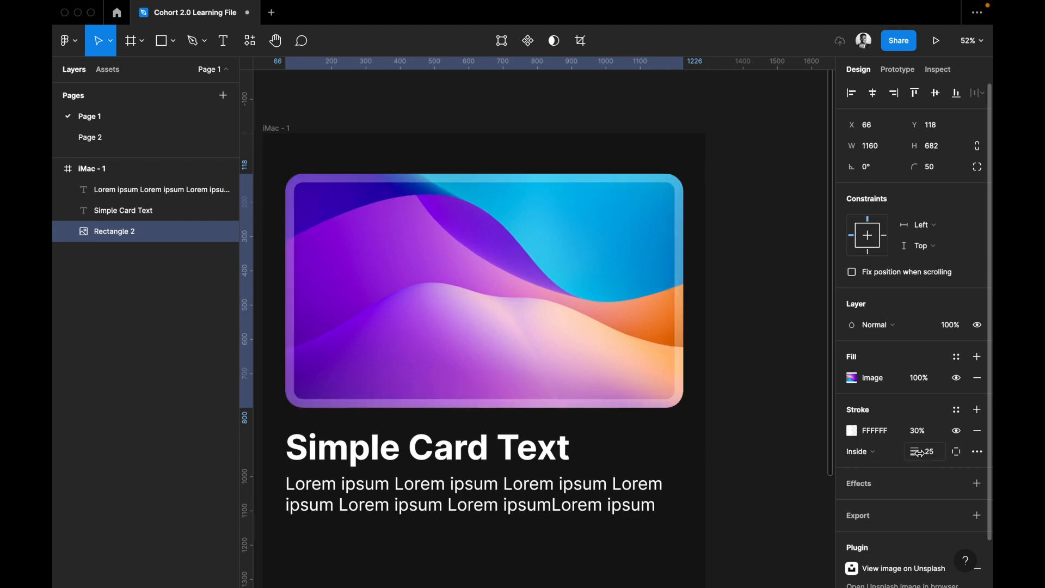
Try the stroke on only the Top side and only the Right side, then restore it to All sides.
click(957, 453)
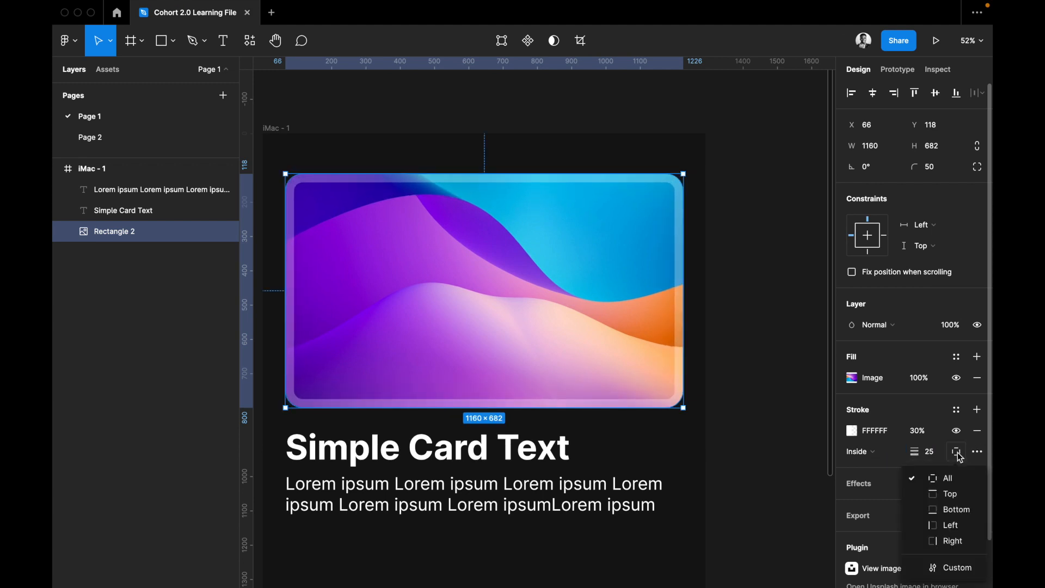
click(944, 494)
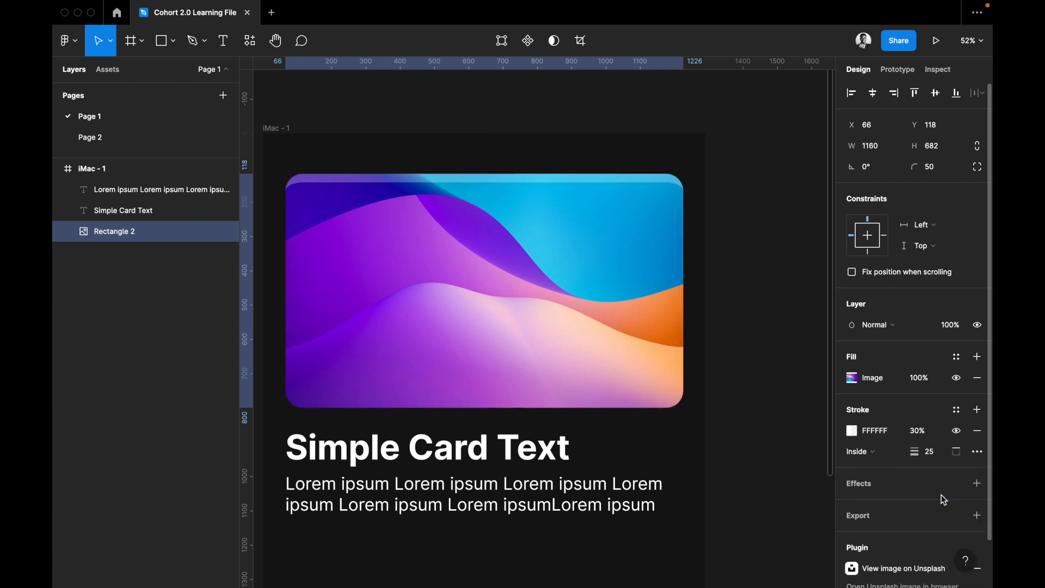
click(957, 451)
click(944, 544)
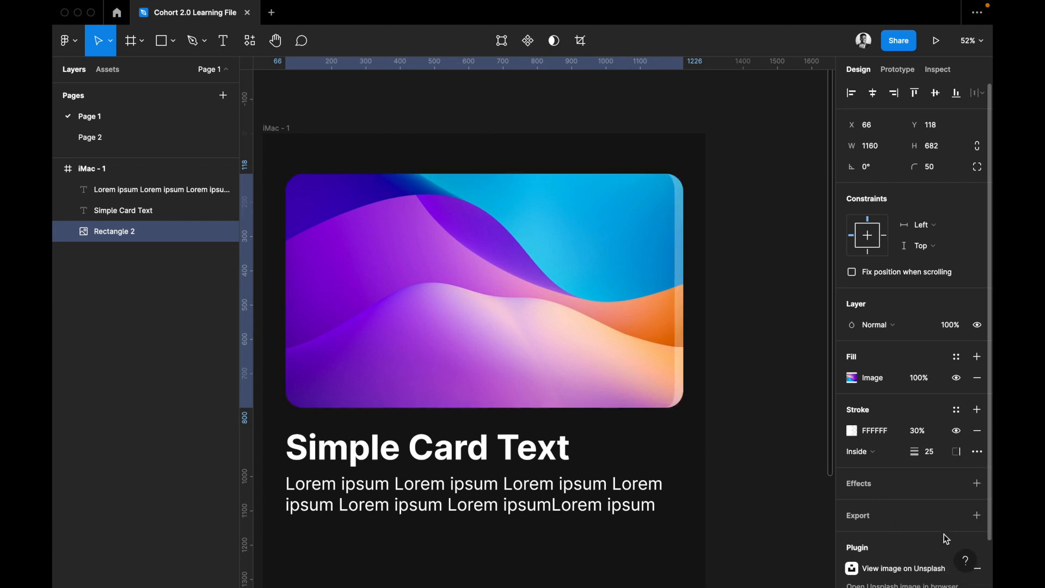
click(954, 453)
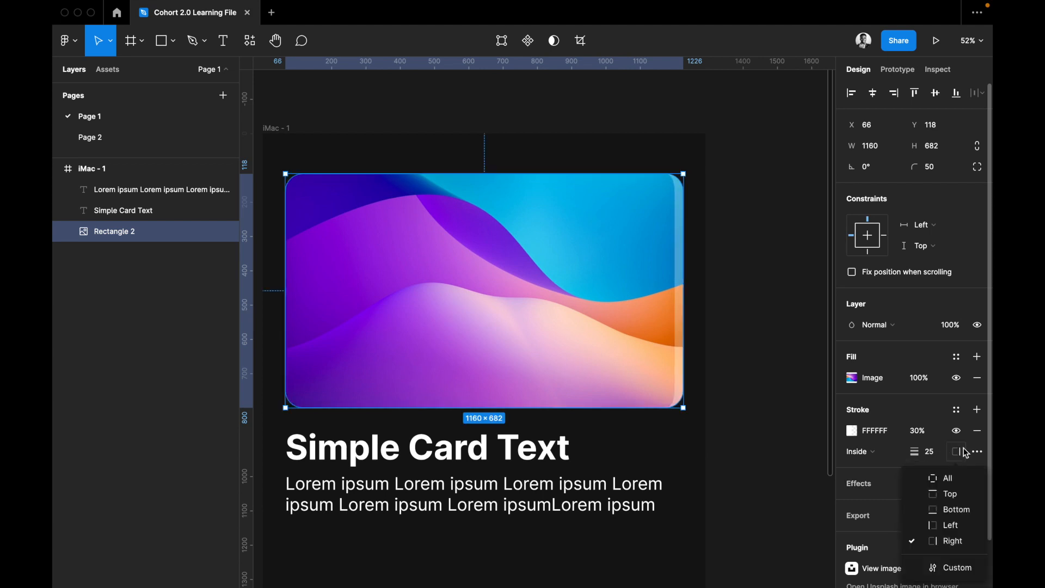
click(954, 478)
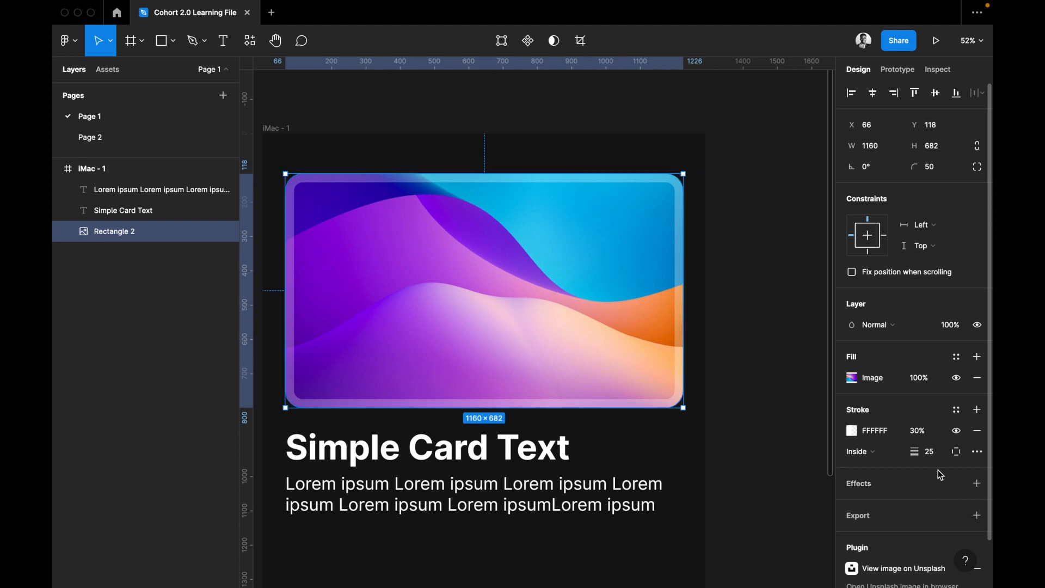
Try the Dash stroke style on the card image's stroke, then return it to Solid.
scroll(946, 449, down, 1)
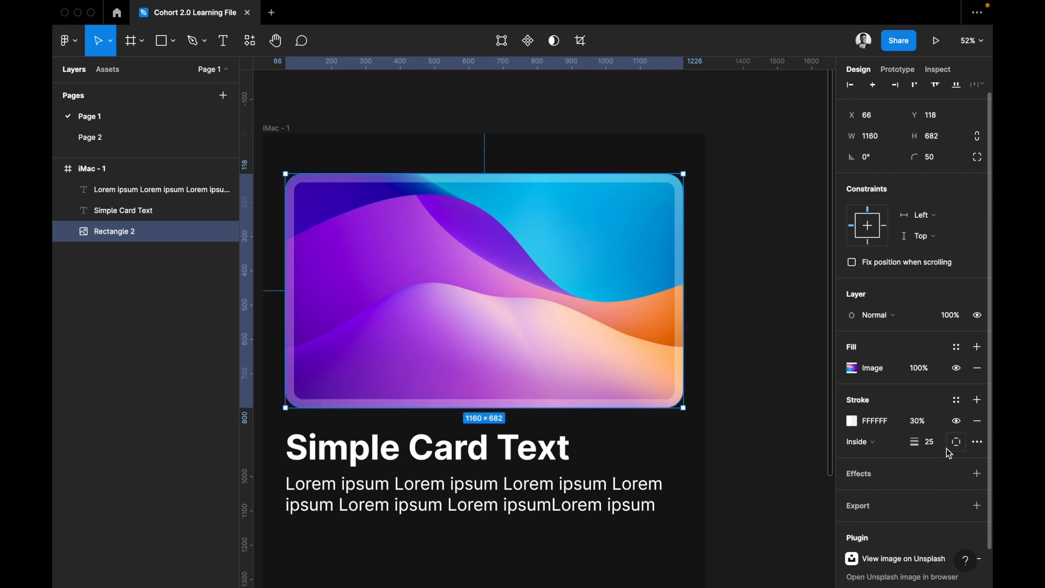
click(978, 444)
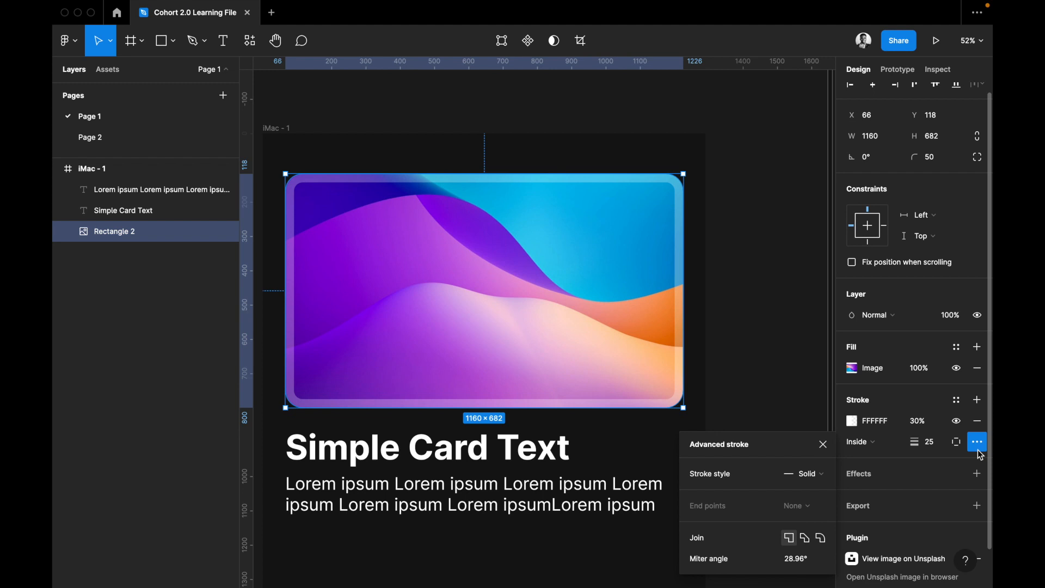
click(804, 475)
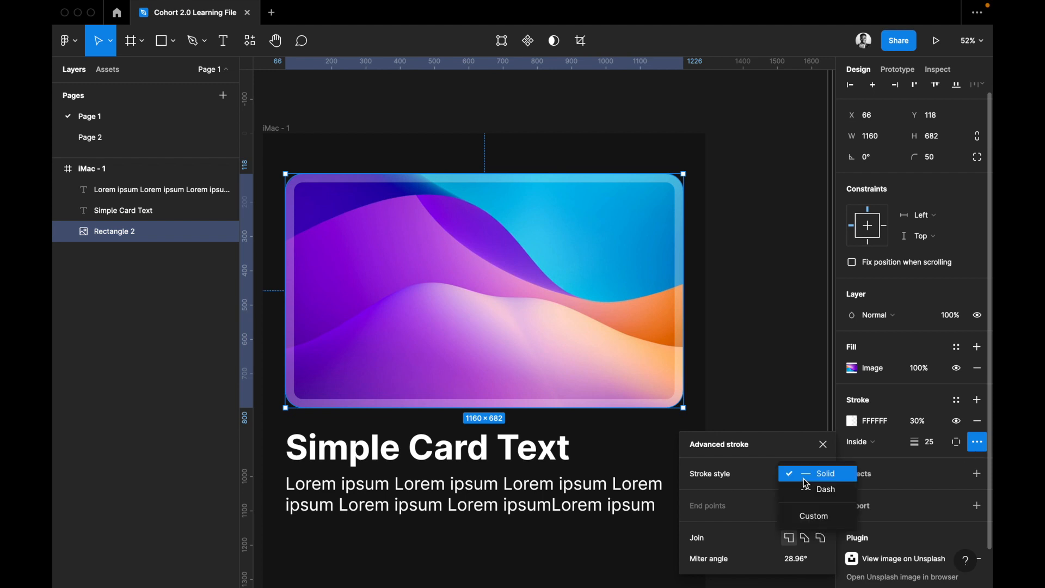
click(808, 490)
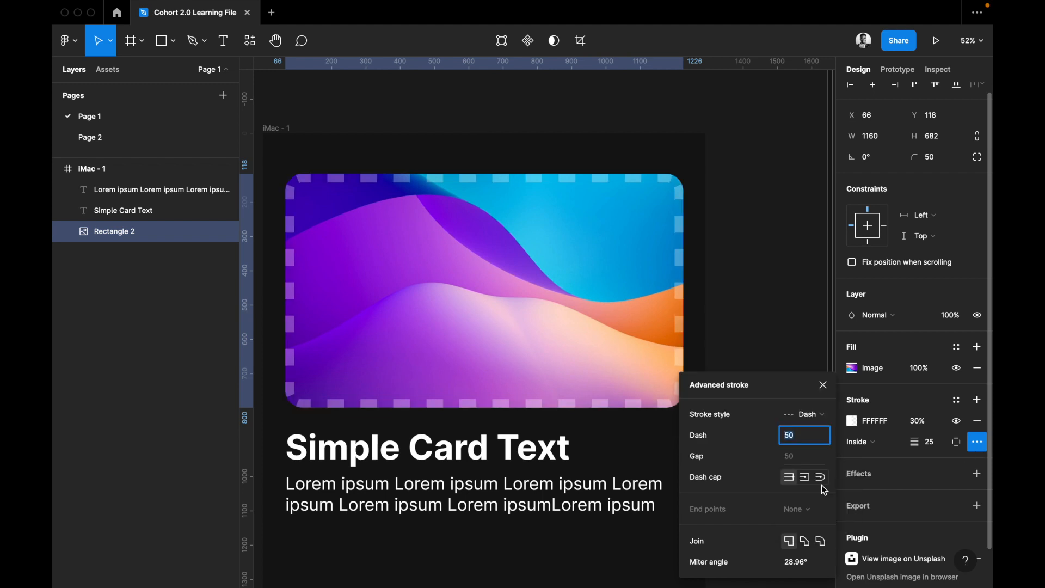
click(817, 415)
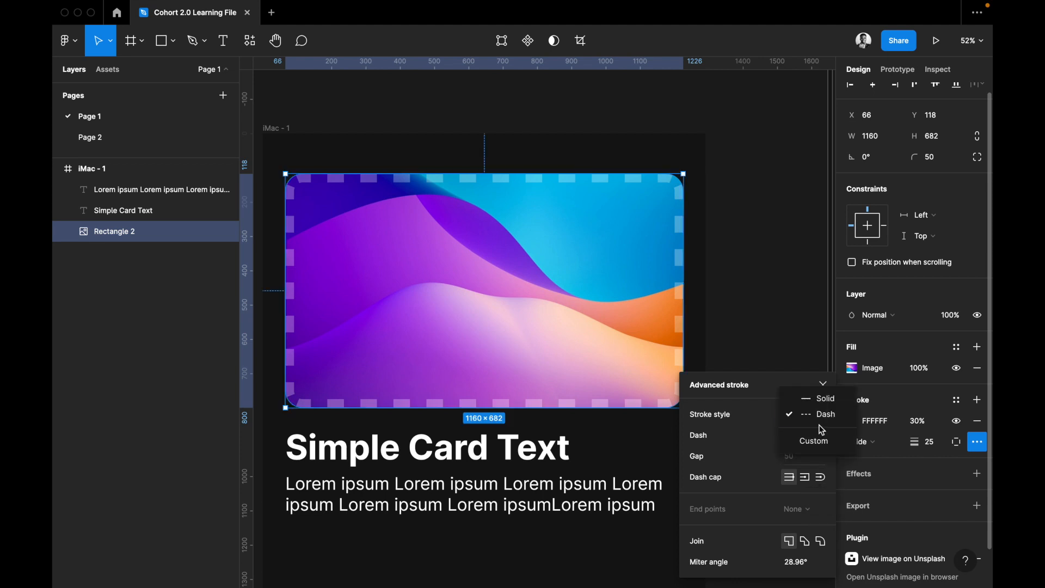
click(768, 429)
click(808, 412)
click(814, 402)
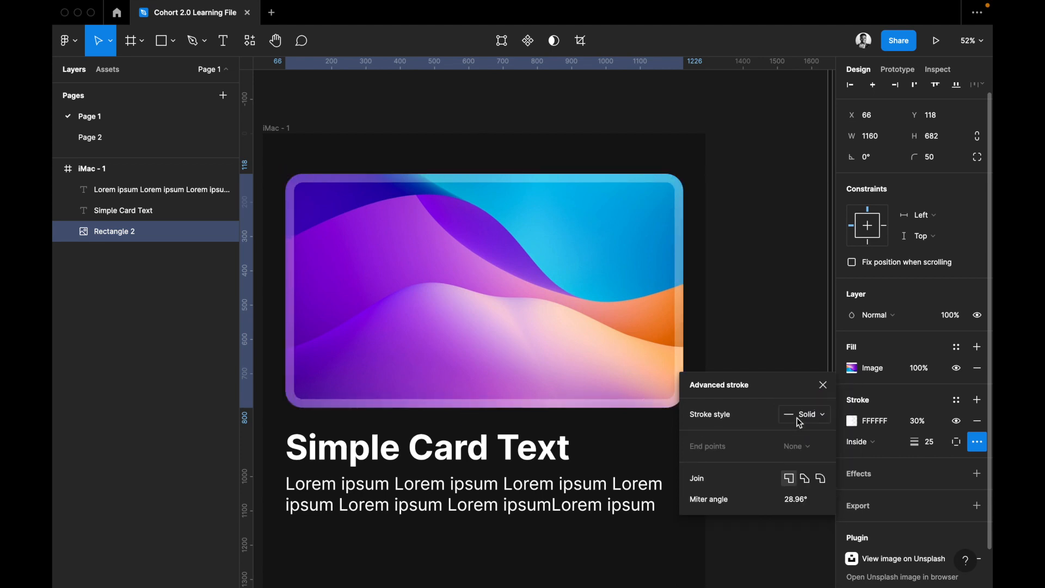
Try the Custom stroke style with the other two dash caps, then return the stroke to Solid.
click(812, 414)
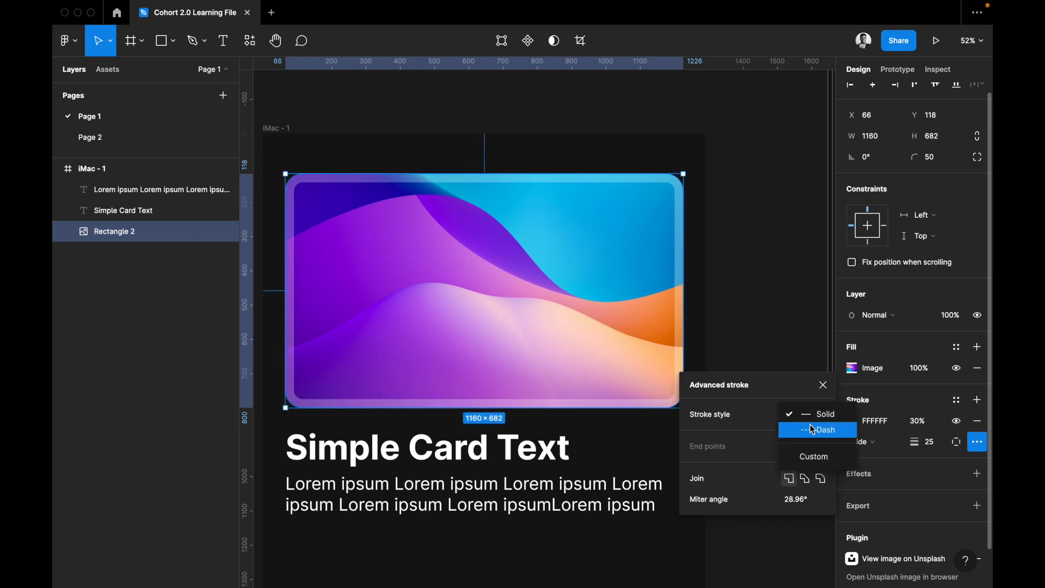
click(803, 455)
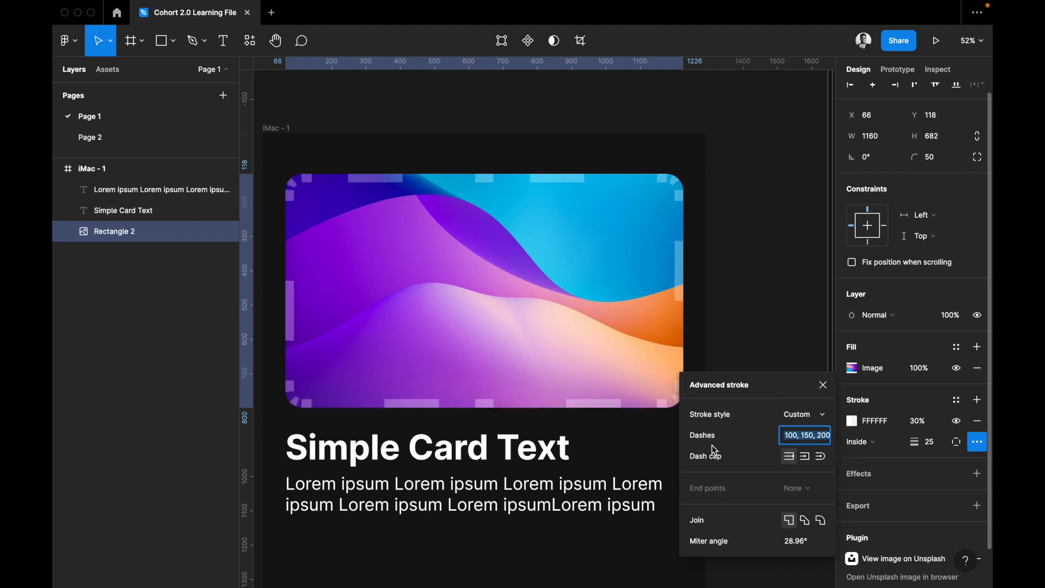
click(807, 457)
click(819, 457)
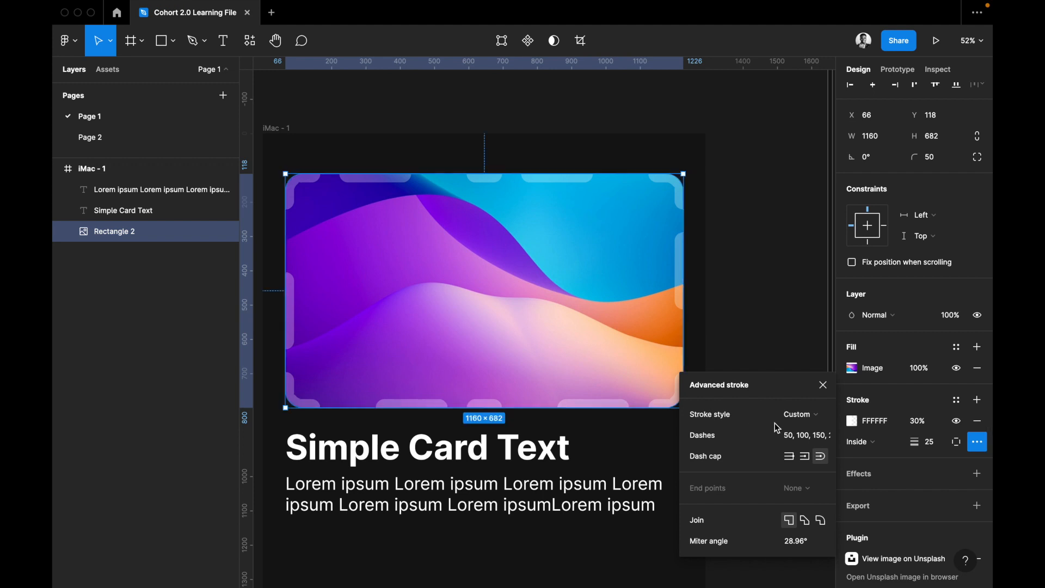
click(800, 414)
click(808, 372)
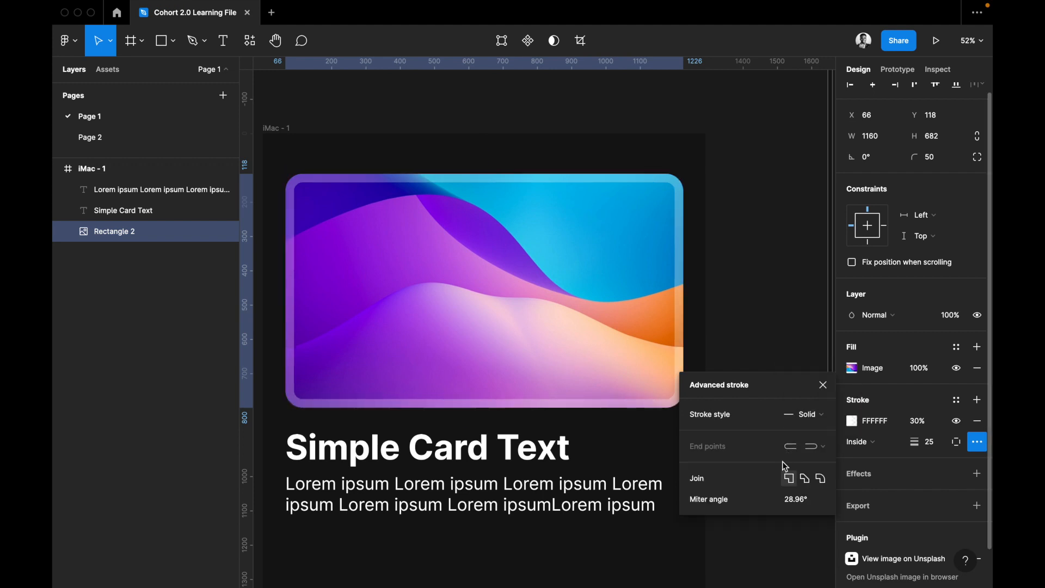
Try the Bevel and Round stroke joins, then set the card image's corner radius to 0.
click(805, 478)
click(822, 478)
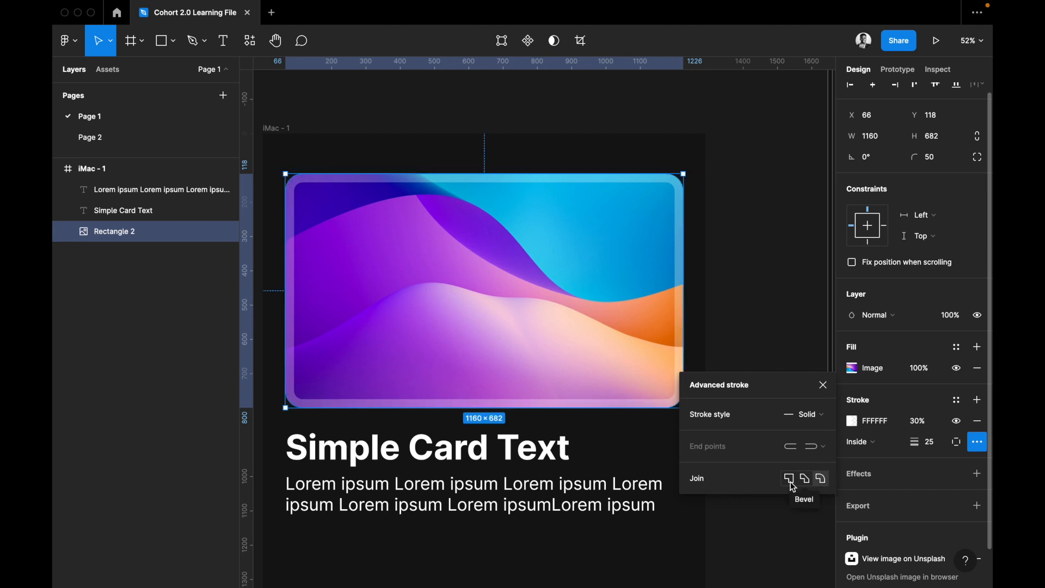
click(930, 157)
text(0)
key(Return)
Compare the Miter, Bevel and Round joins on the square-cornered stroke, ending on Round.
click(787, 479)
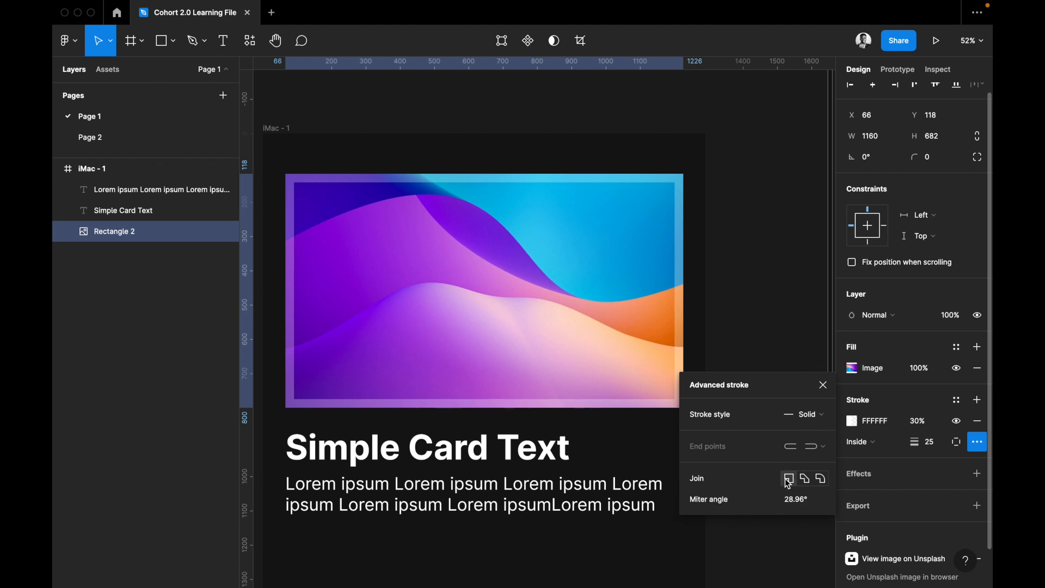
click(814, 502)
click(806, 481)
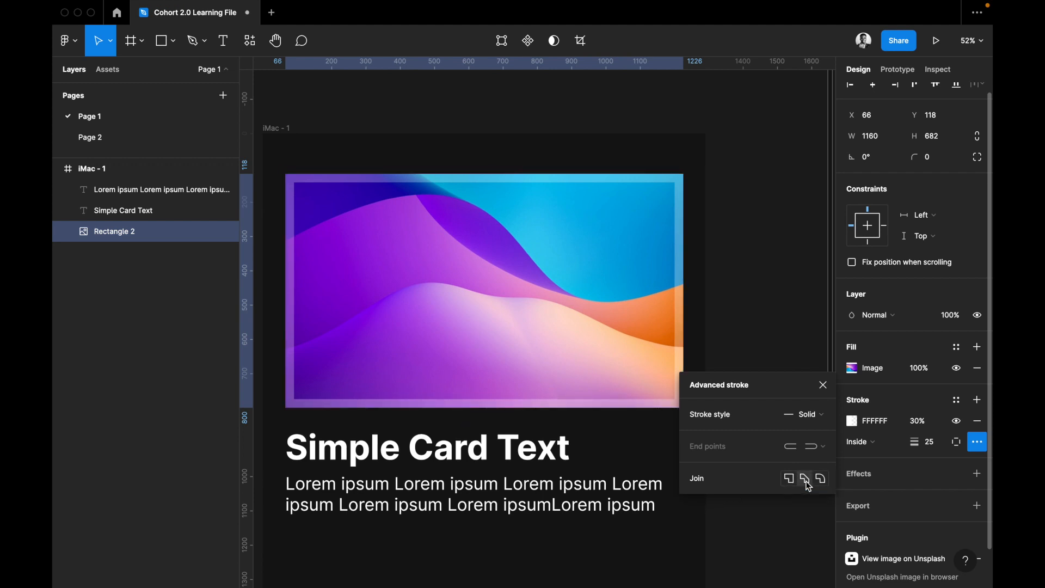
click(790, 480)
click(821, 479)
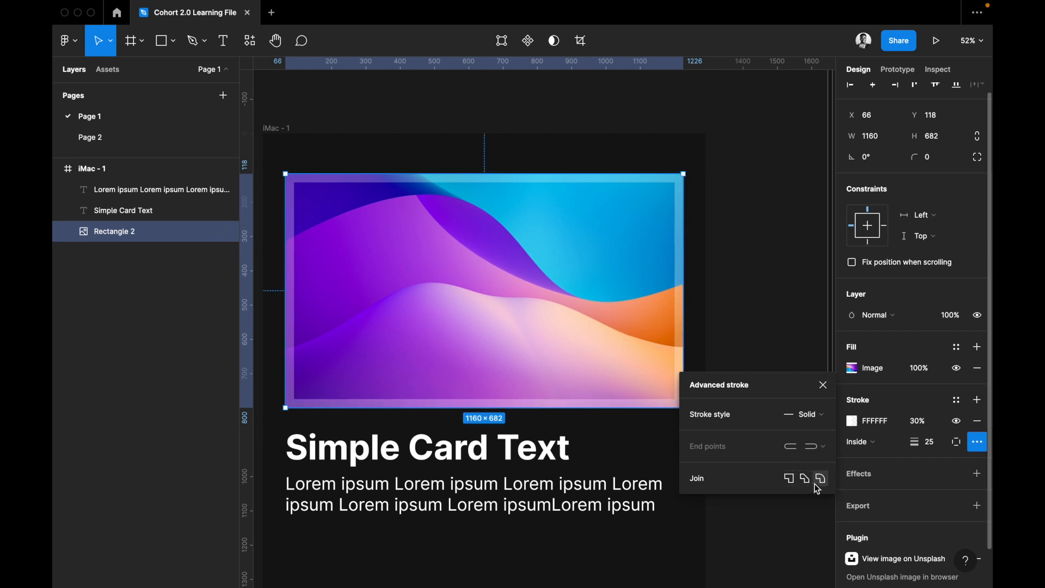
Switch the card image's stroke style to Dash and set its join to Miter.
click(814, 416)
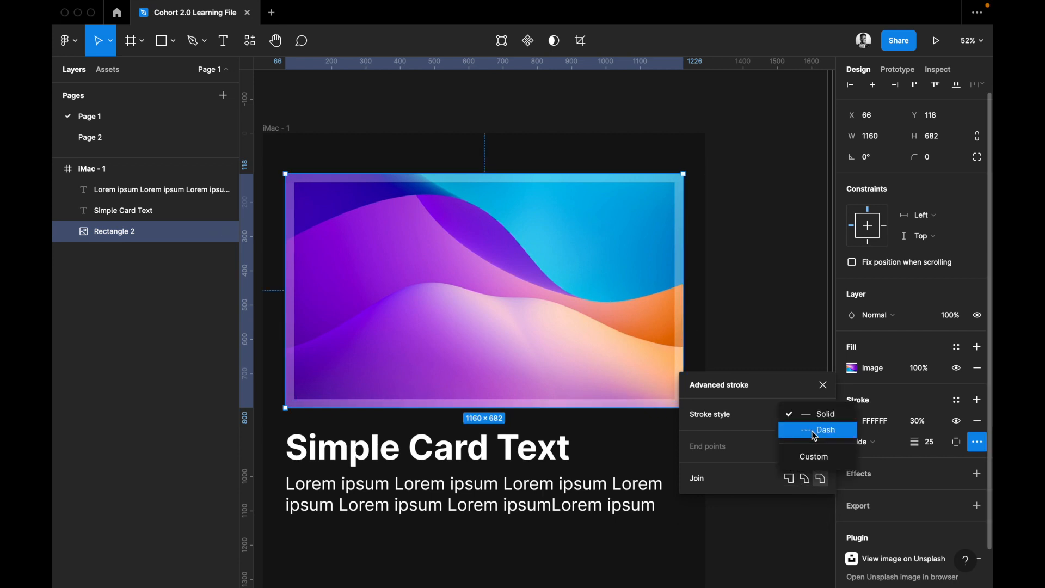
click(815, 433)
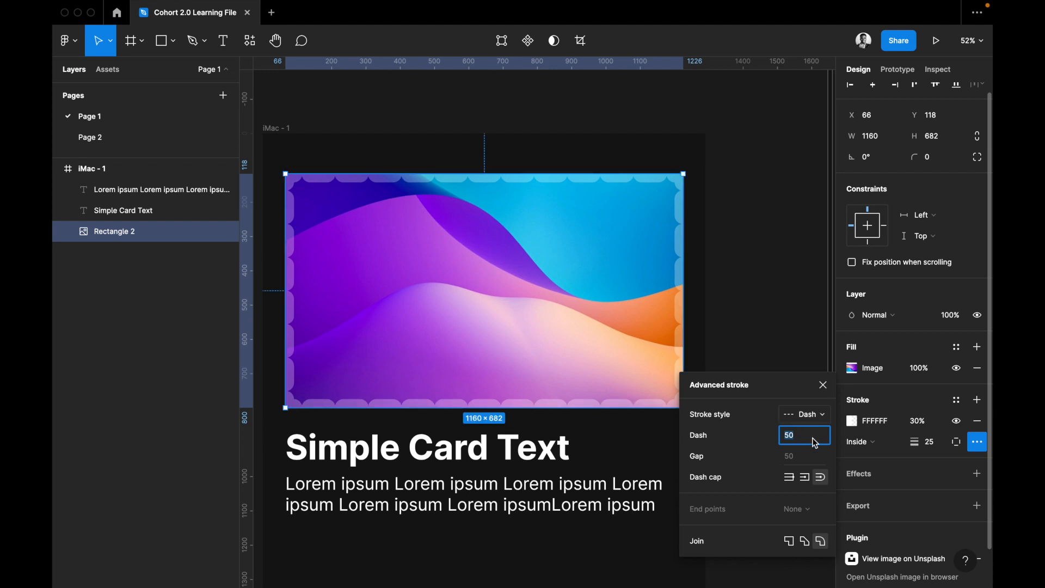
click(789, 542)
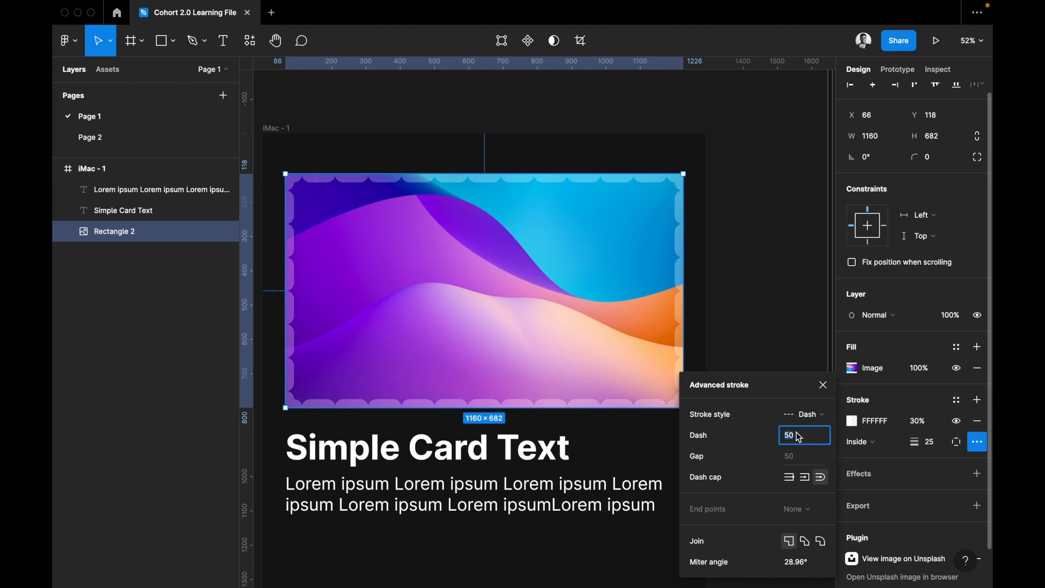
Try a dash length of 5 on the stroke, then set it to 100.
text(5)
key(Return)
click(808, 438)
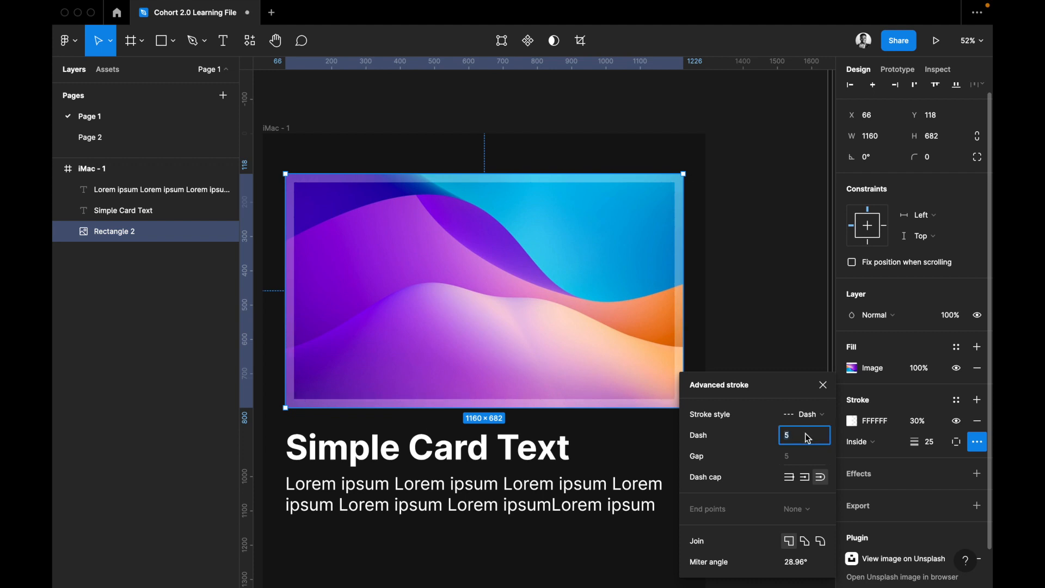
text(100)
key(Return)
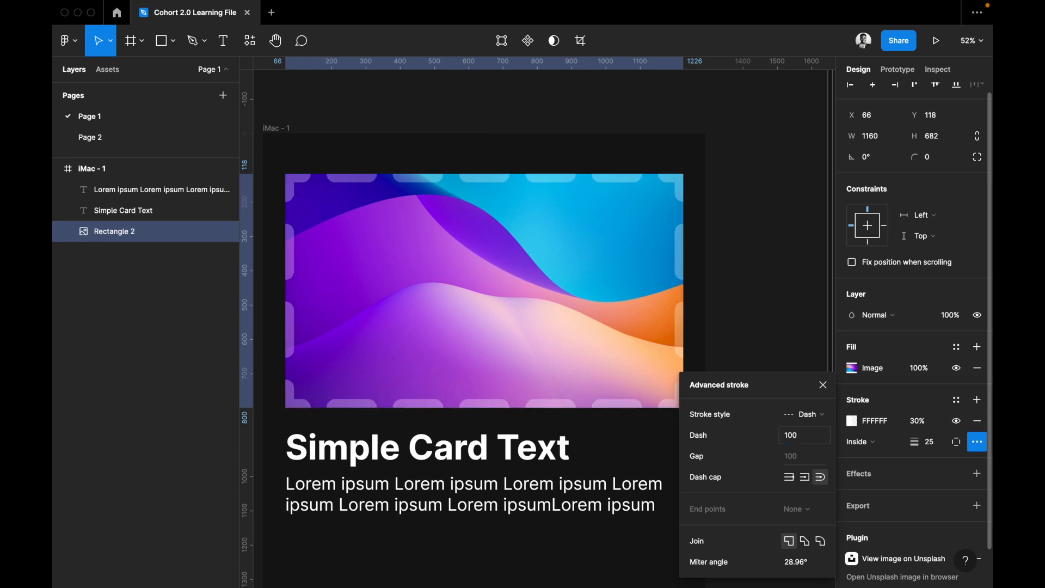
Compare the Square, Round and None dash caps on the dashed stroke, ending on Round.
click(803, 479)
click(821, 478)
click(790, 480)
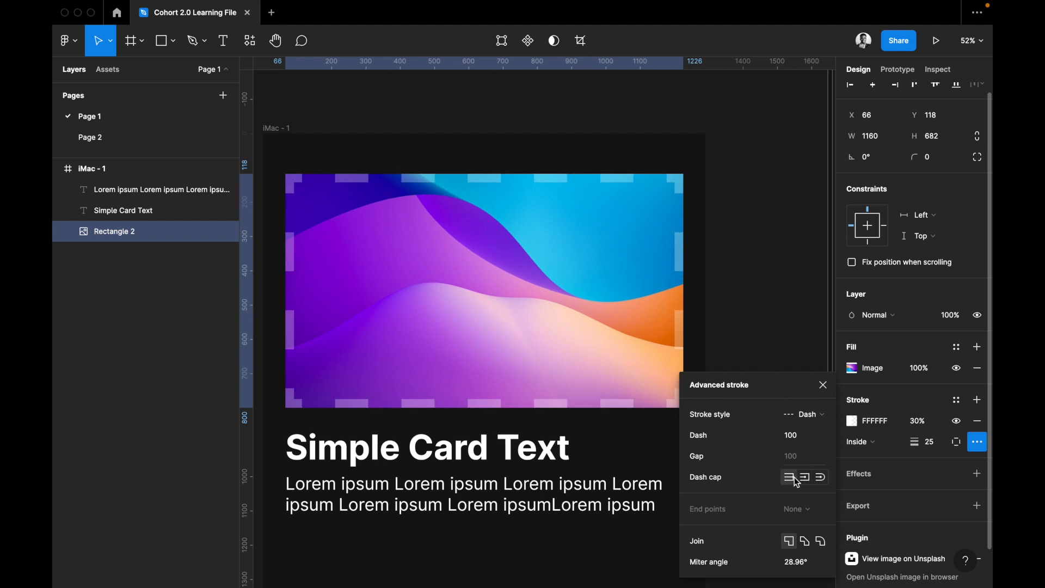
click(820, 478)
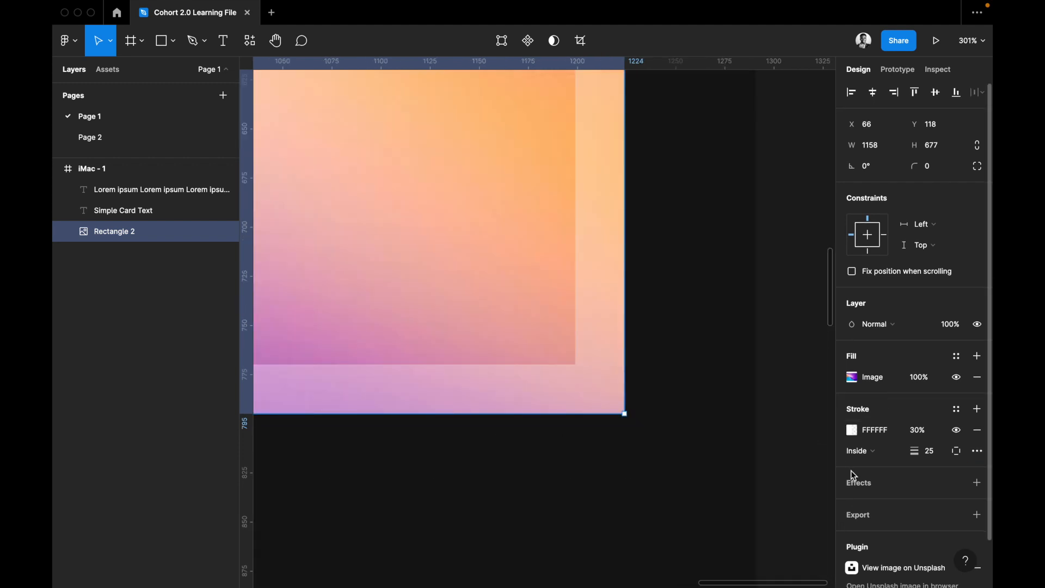
Add a drop shadow effect to the card image and open the shadow's settings.
scroll(852, 473, down, 1)
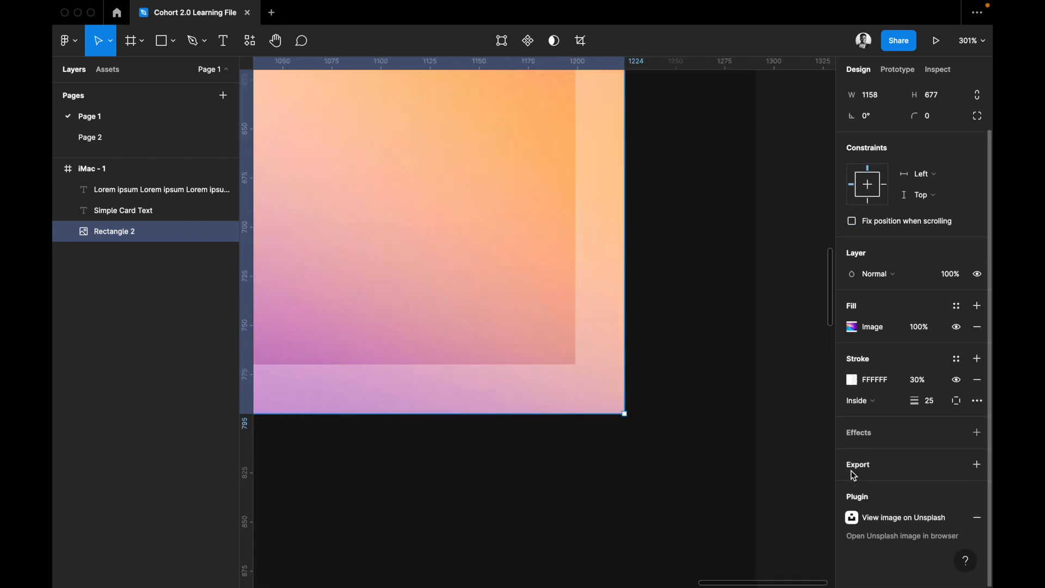
click(884, 432)
scroll(656, 451, down, 5)
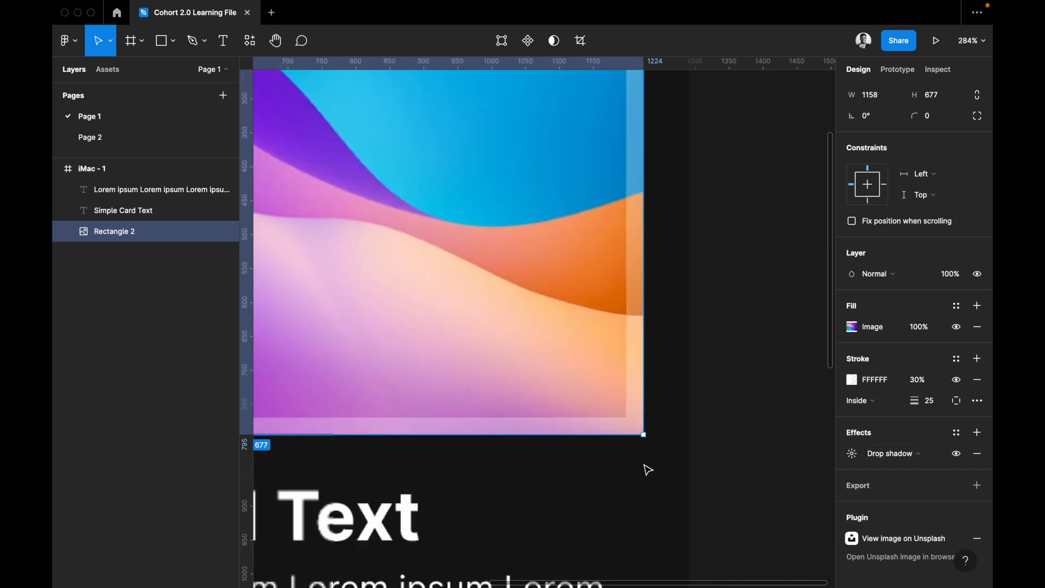
scroll(648, 470, up, 3)
scroll(648, 470, left, 4)
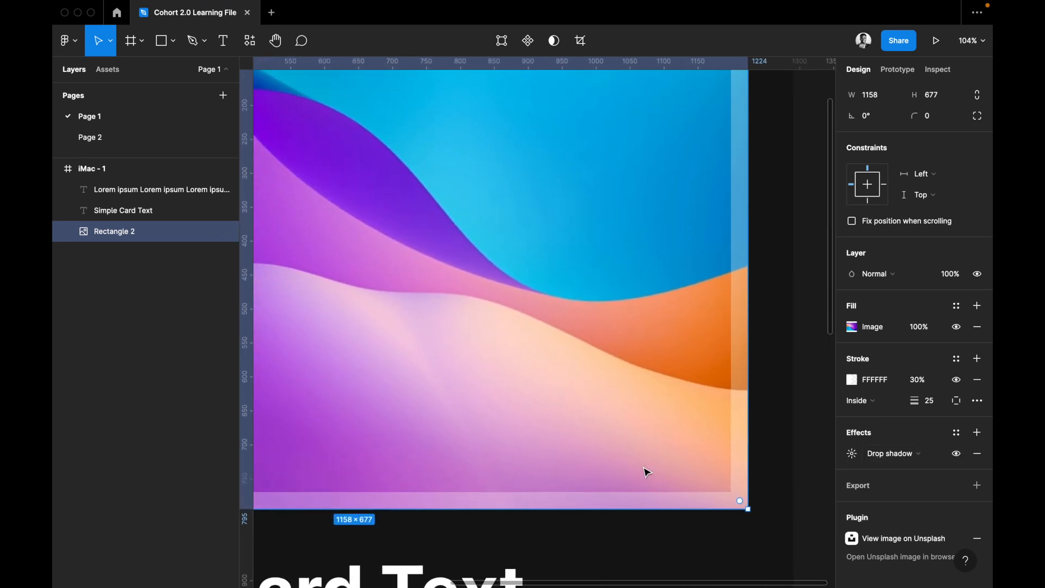
scroll(647, 472, down, 4)
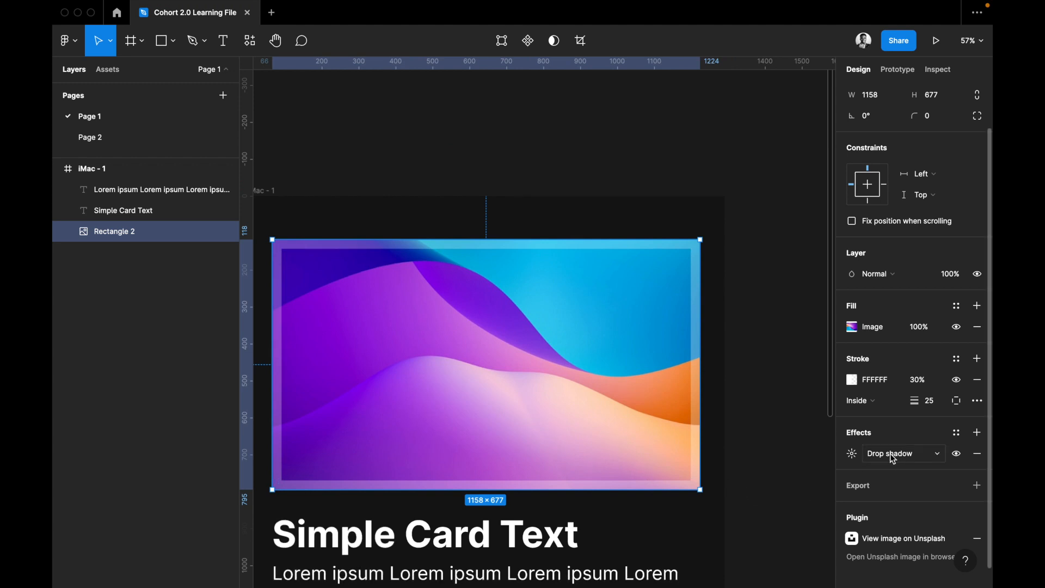
click(853, 454)
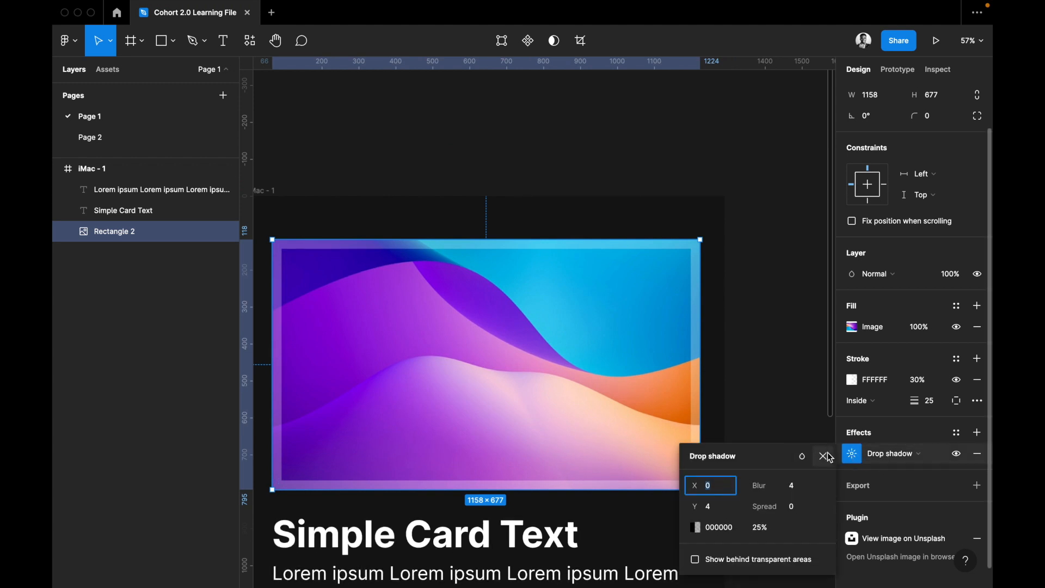
Change the card image's effect to Layer blur and set its blur to 100.
click(891, 452)
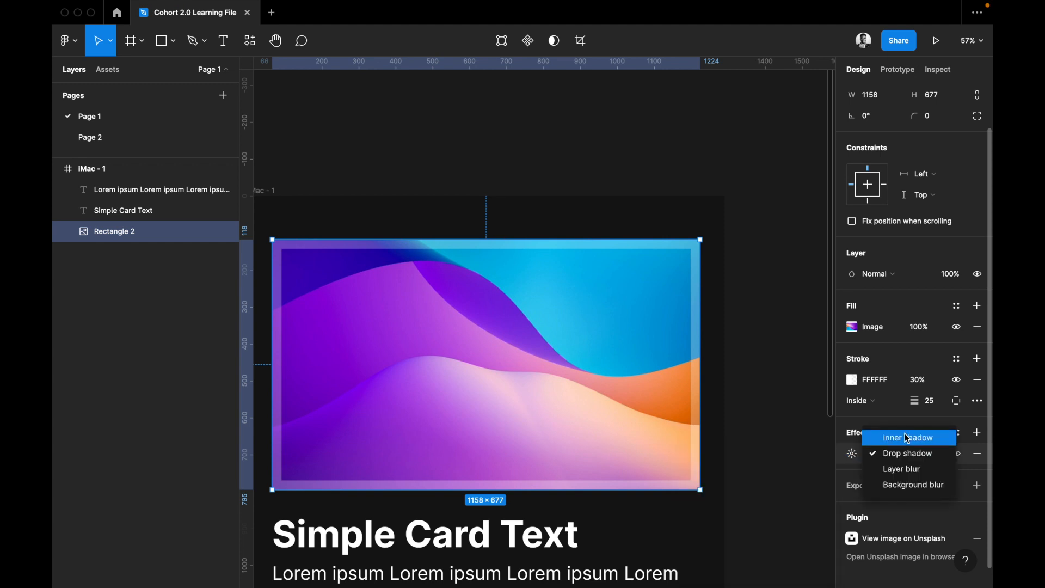
click(909, 472)
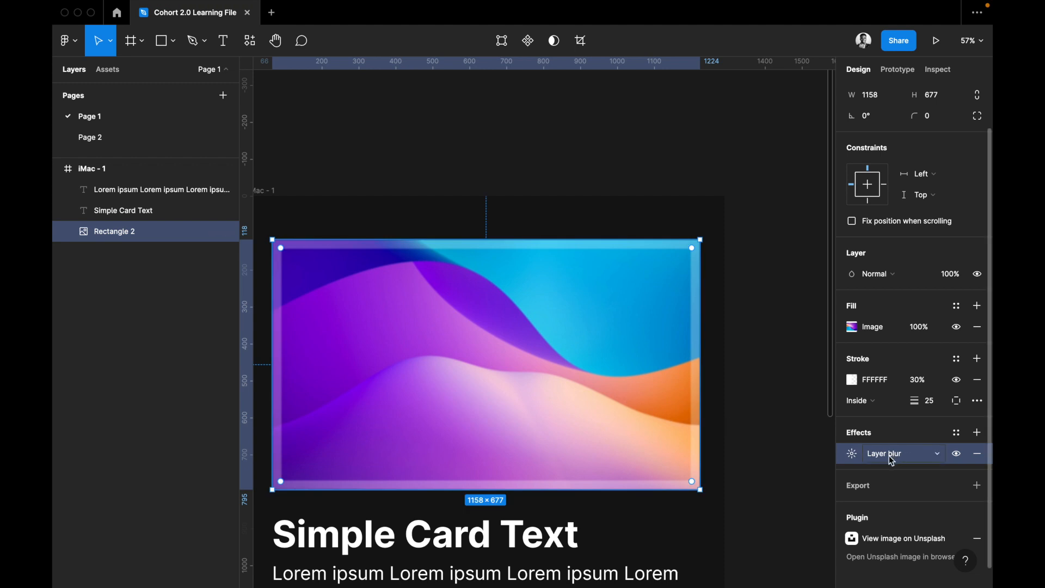
click(851, 456)
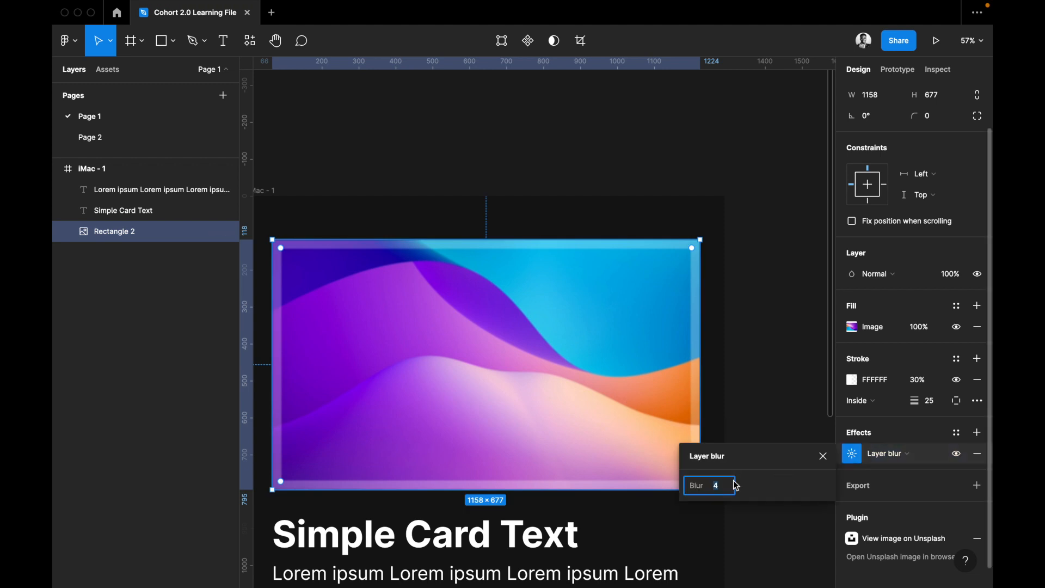
drag(742, 487, 808, 533)
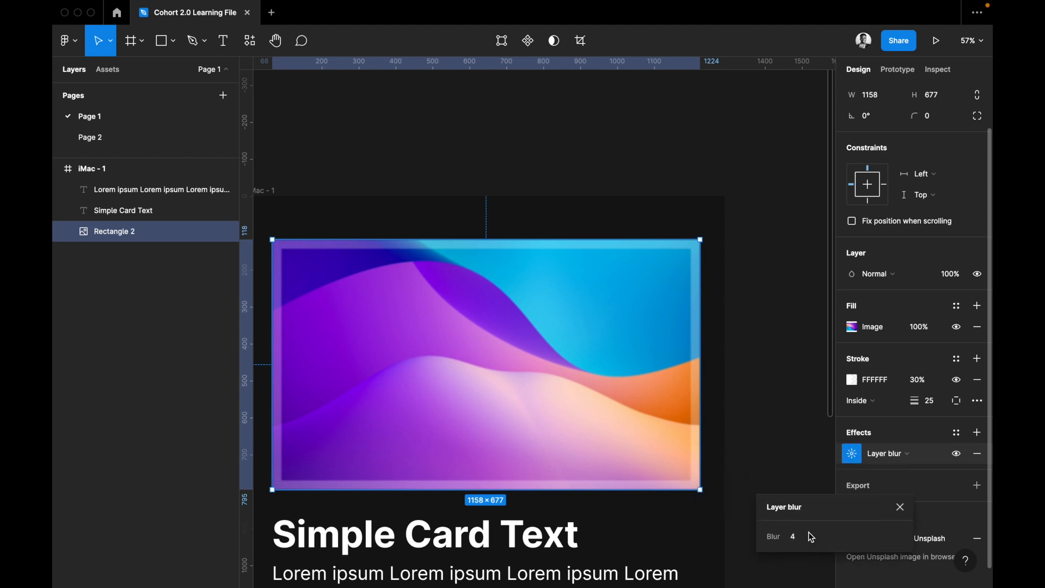
click(800, 536)
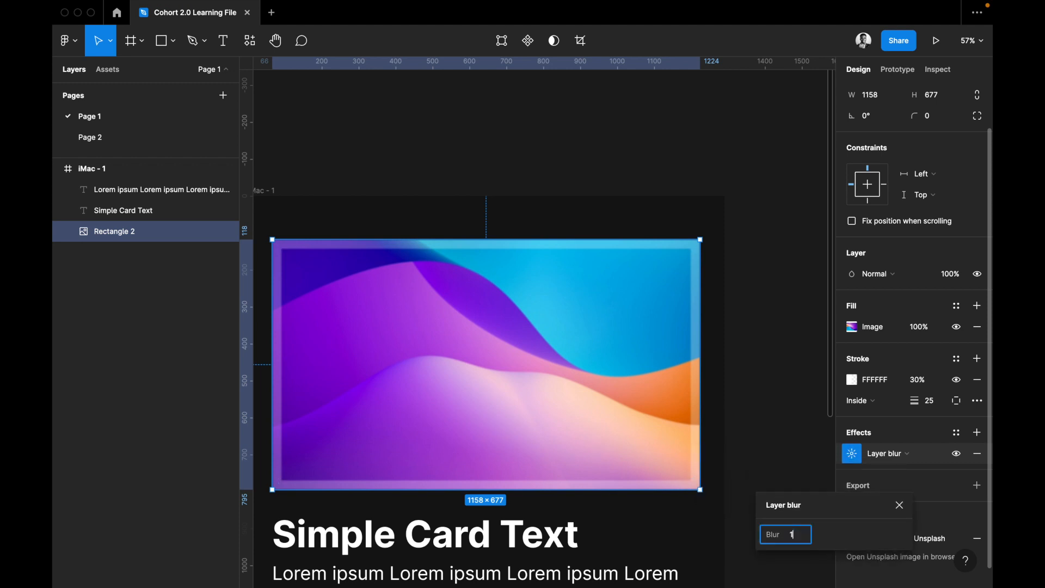
key(Return)
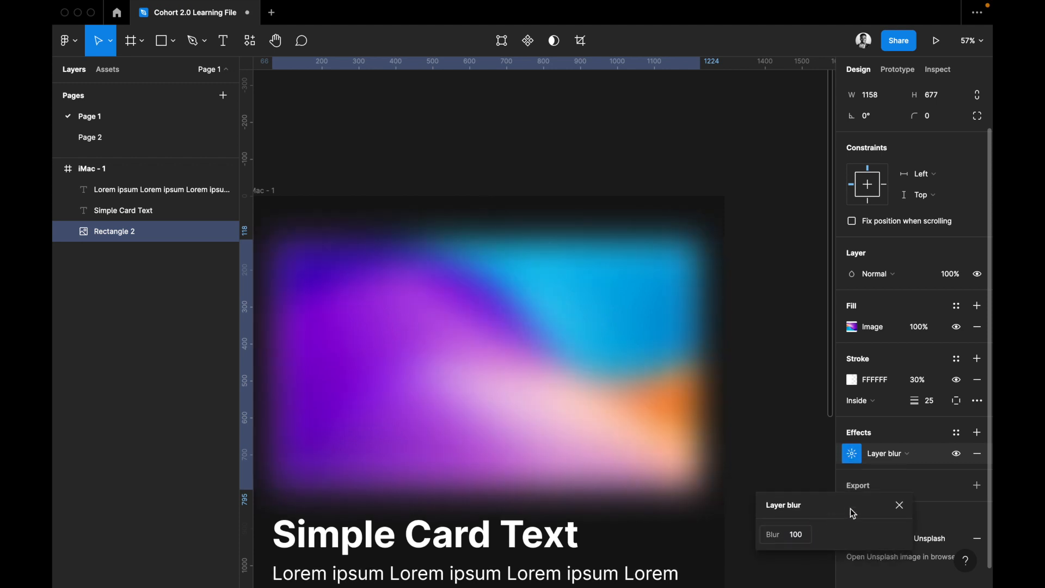
drag(814, 501, 786, 486)
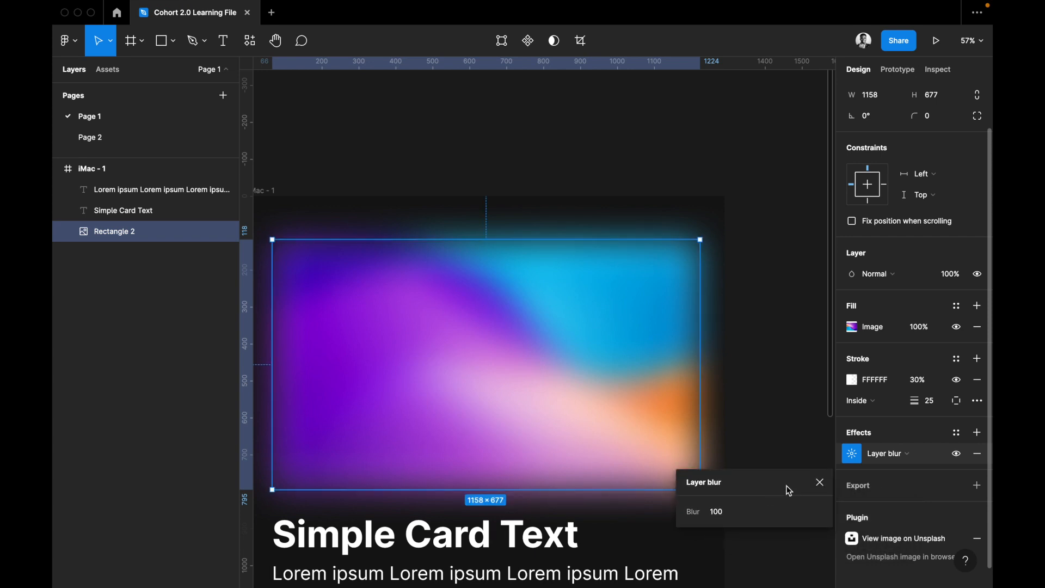
Change the card image's effect to Background blur and open its blur settings.
click(878, 453)
click(887, 465)
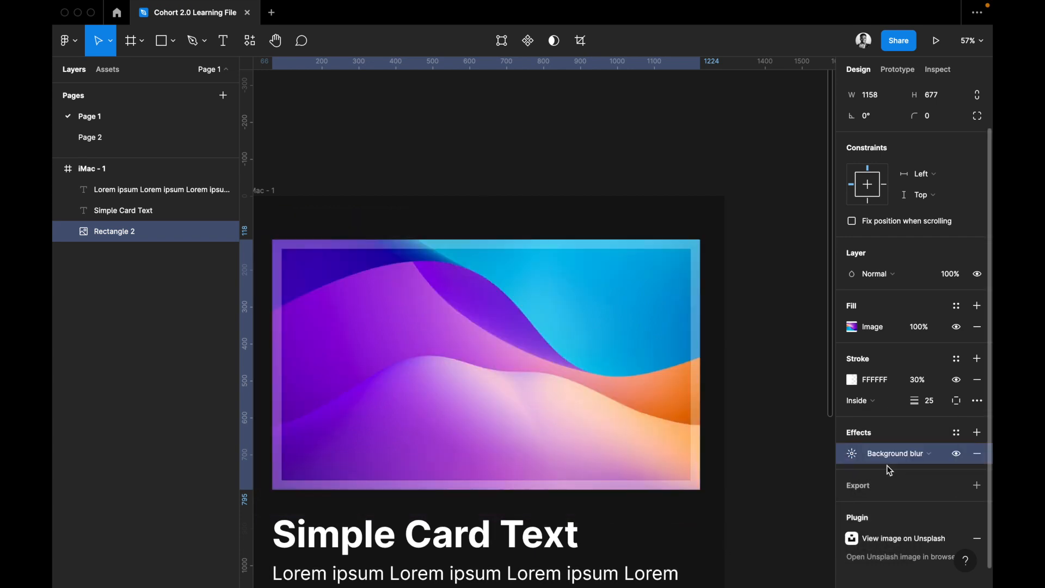
click(858, 458)
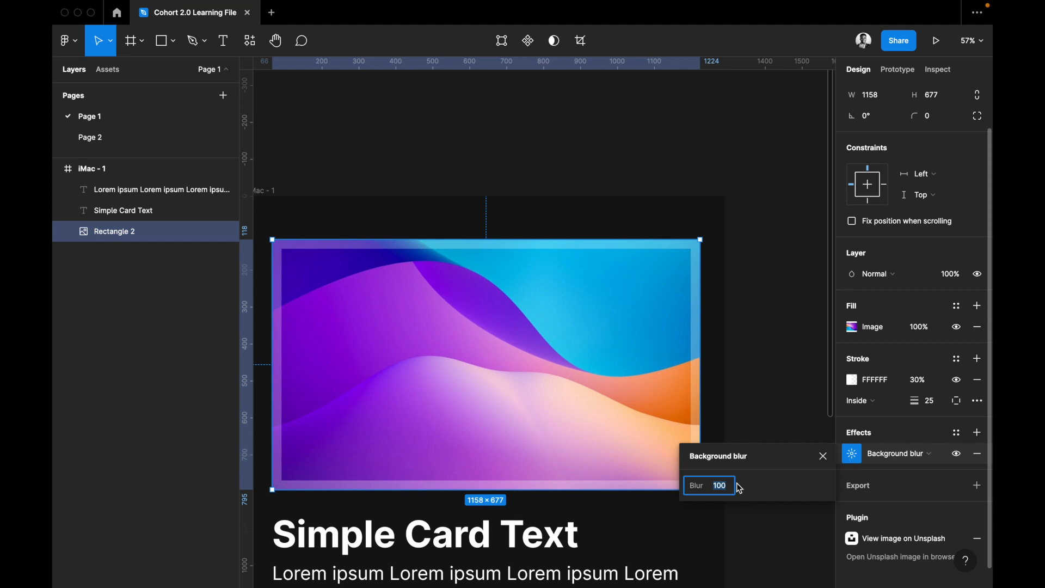
Set the card image's background blur to 500.
text(5)
key(Return)
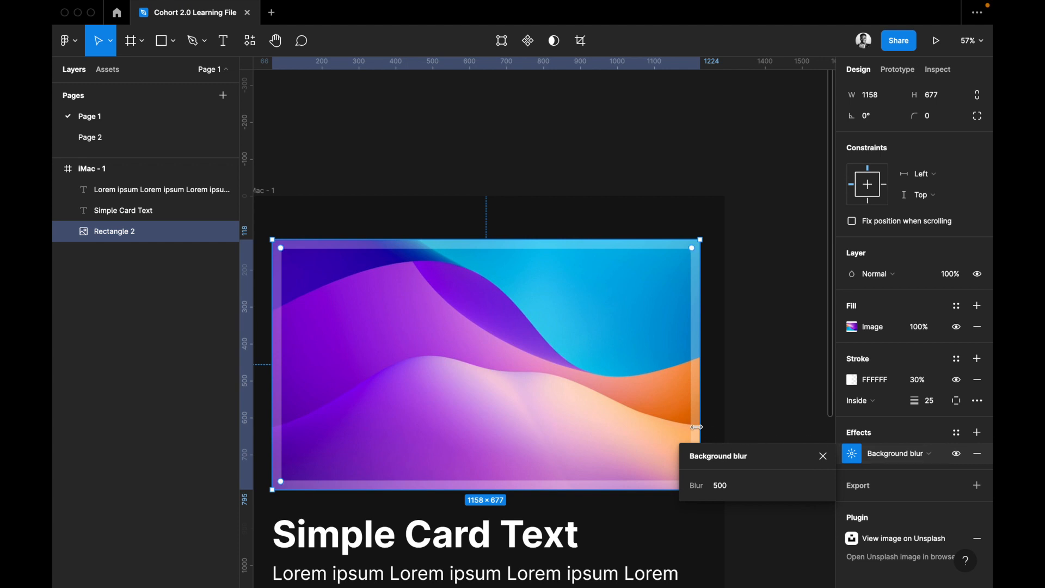
Draw a rectangle about 525 × 389 over the middle of the card image and fill it black (000000).
key(r)
drag(351, 298, 544, 442)
drag(467, 390, 457, 385)
click(875, 378)
text(0)
key(Return)
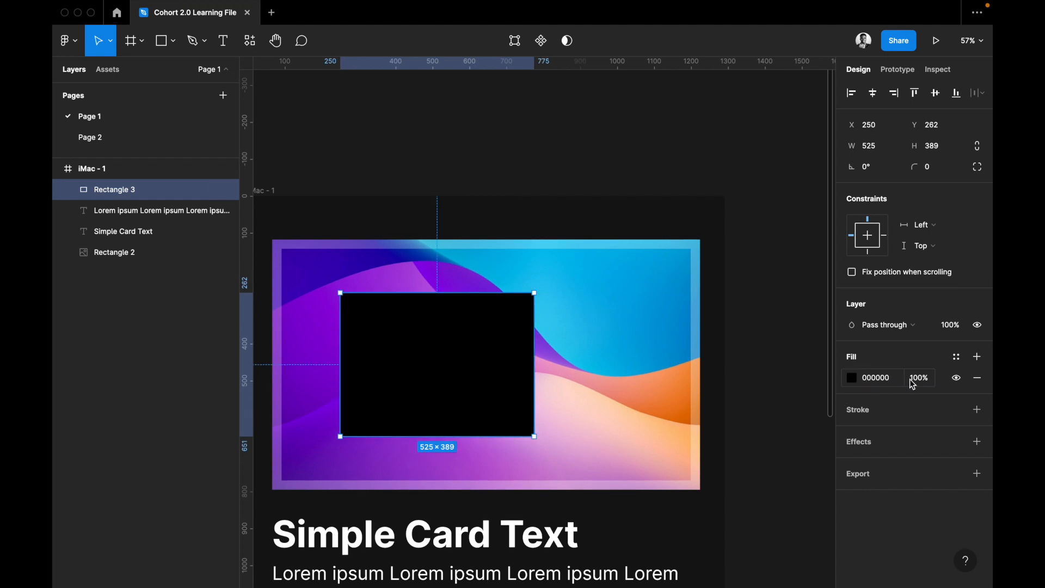
Make the new rectangle's fill white (FFFFFF) at 10% opacity and enlarge the rectangle to about 725 × 548.
click(873, 378)
text(f)
key(Return)
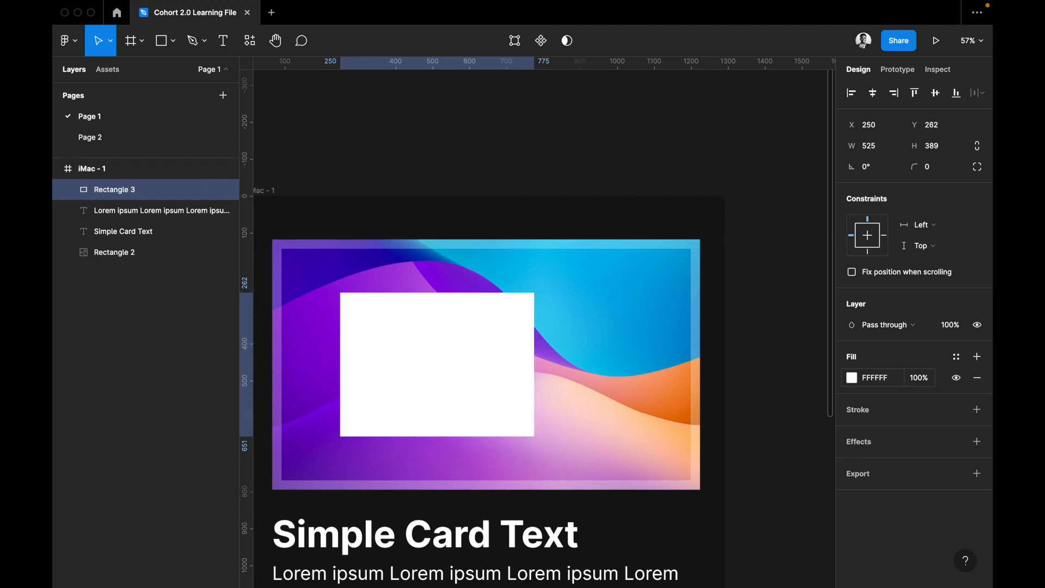
click(927, 378)
text(10)
key(Return)
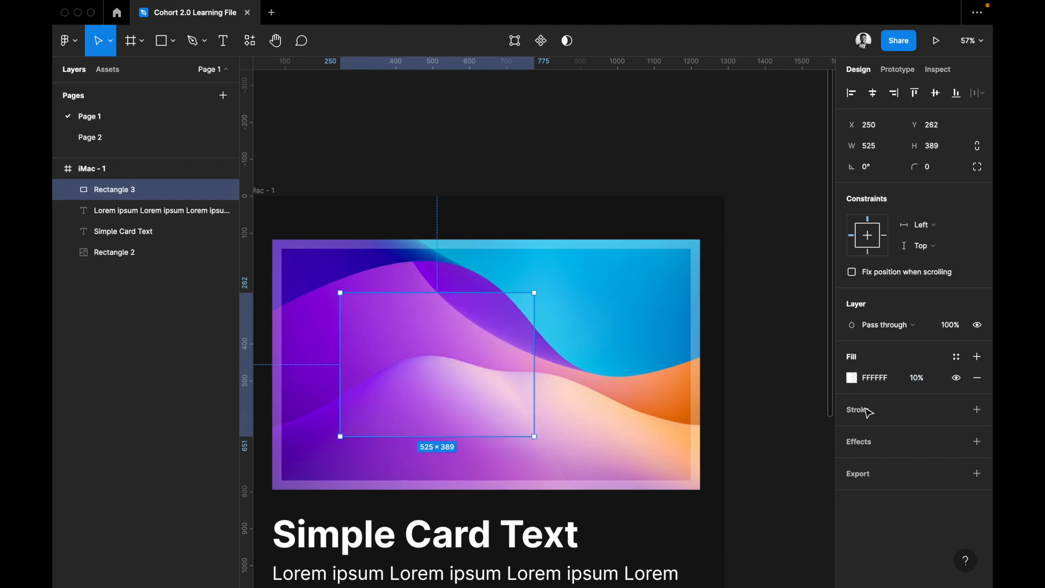
drag(601, 487, 610, 496)
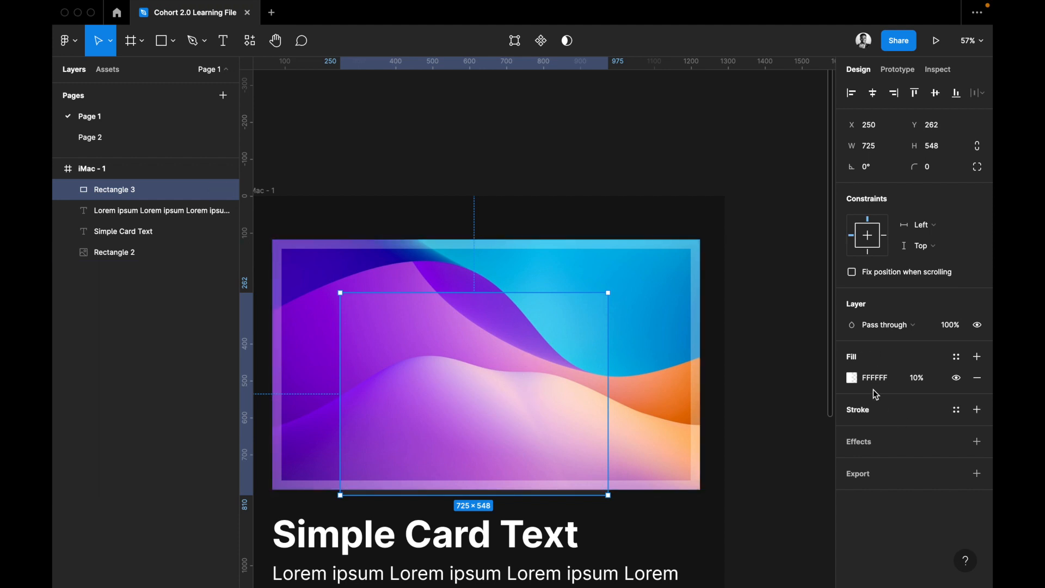
Add an effect to the translucent rectangle, change it to Background blur and set the blur to 400.
click(891, 442)
click(877, 464)
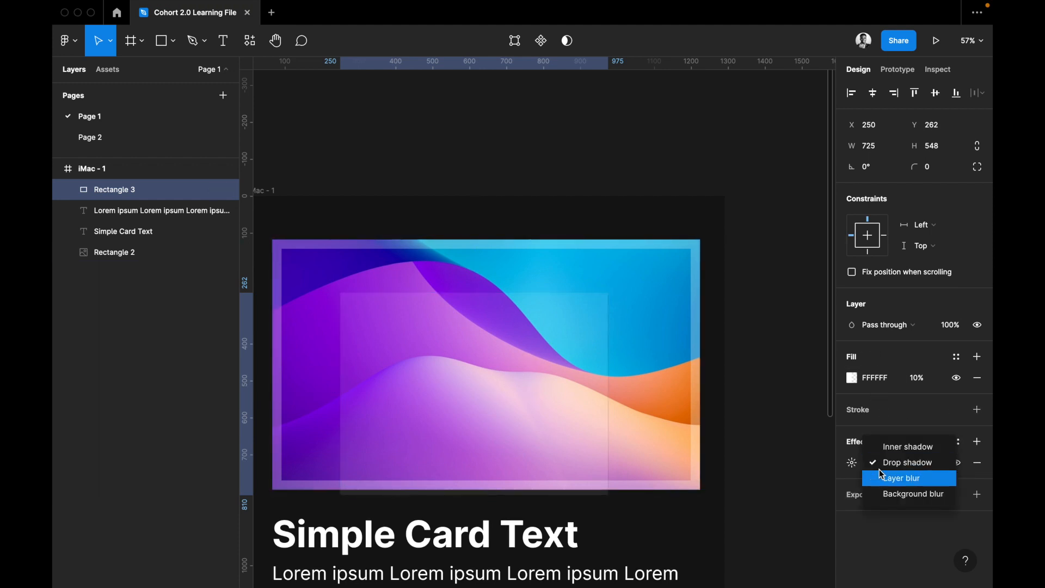
click(899, 494)
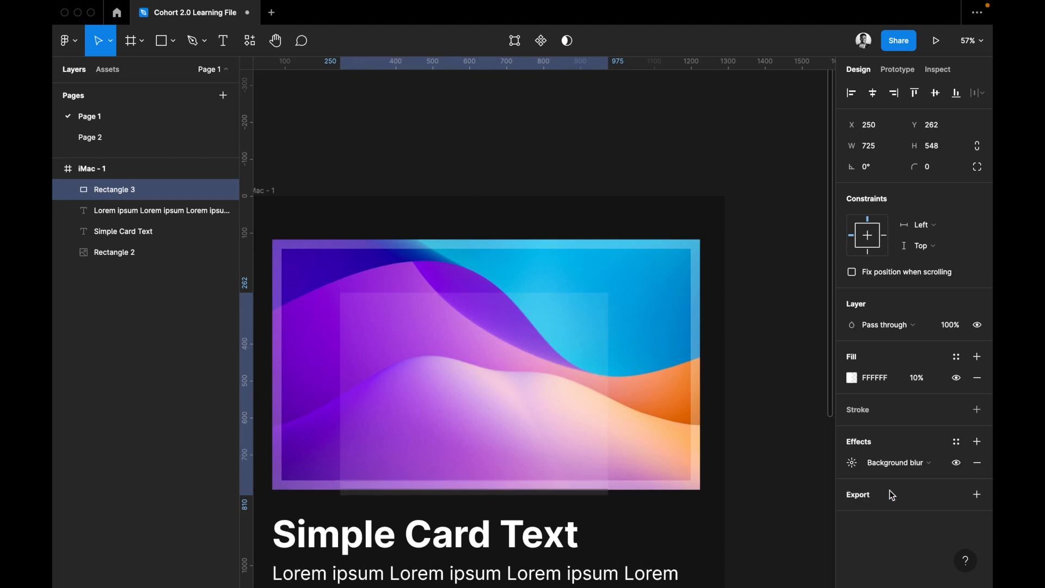
click(860, 466)
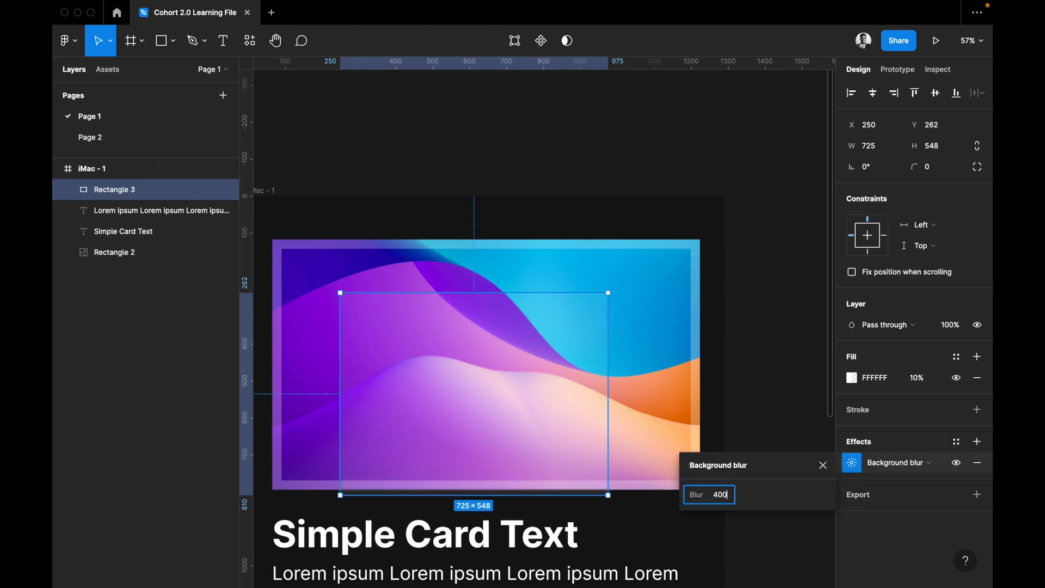
key(Return)
click(853, 463)
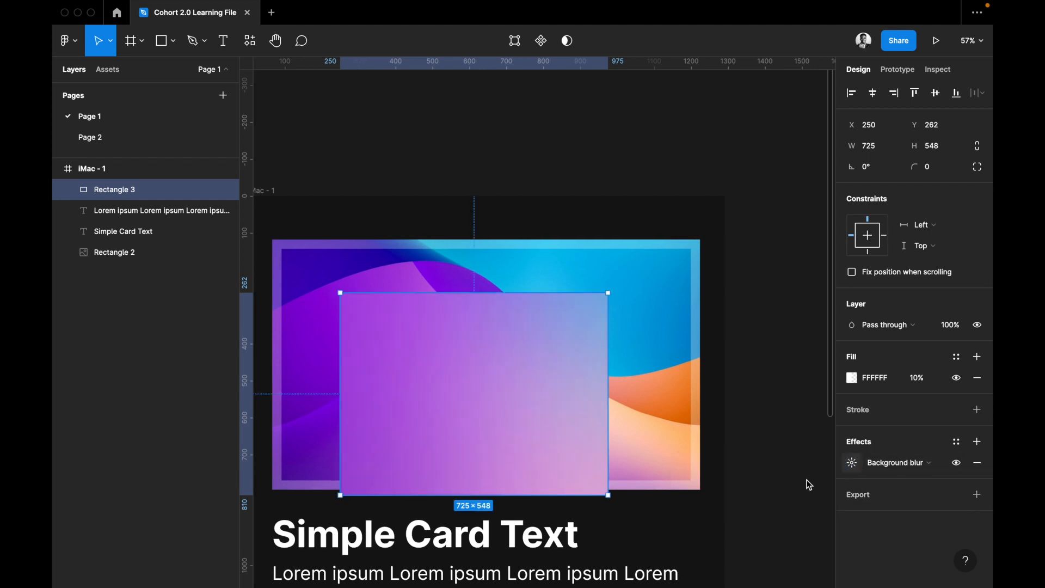
Try a background blur of 50 on the translucent rectangle and settle on 30.
click(857, 467)
text(50)
key(Return)
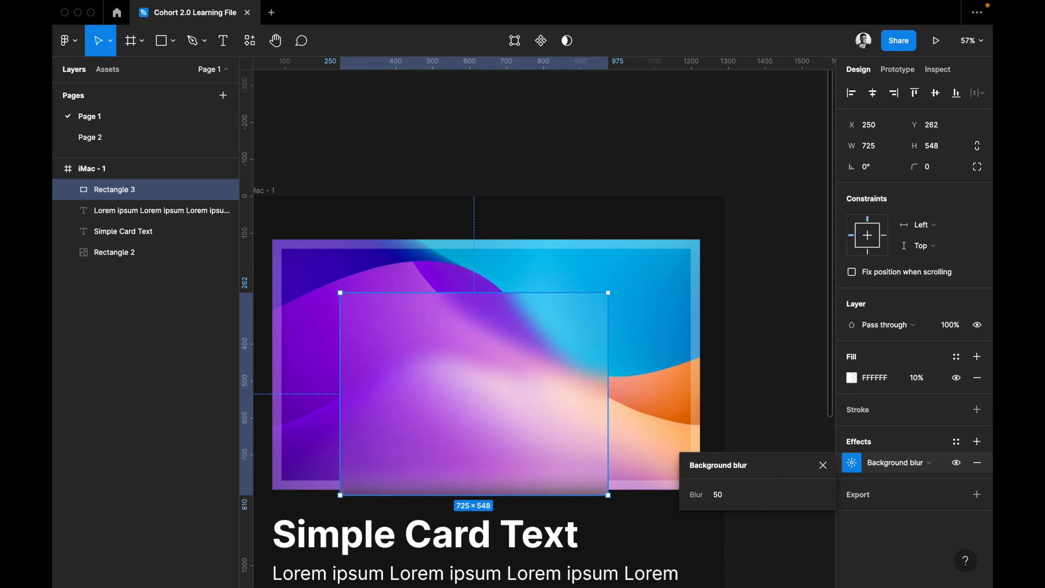
click(725, 500)
text(3)
key(Return)
Remove the card image's stroke and enlarge the image to about 1322 × 811, past the frame's upper and side edges.
click(627, 371)
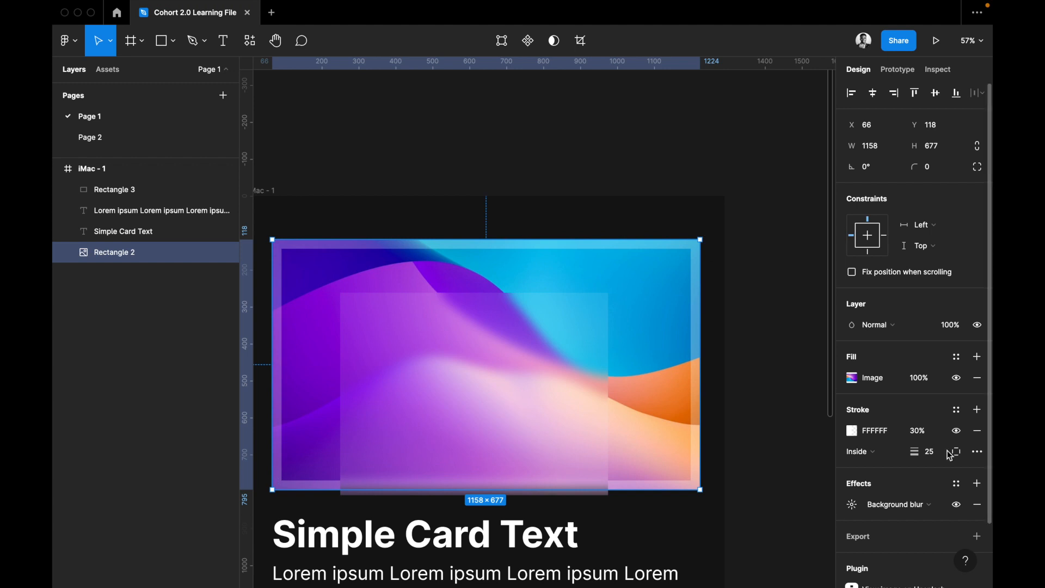
click(978, 430)
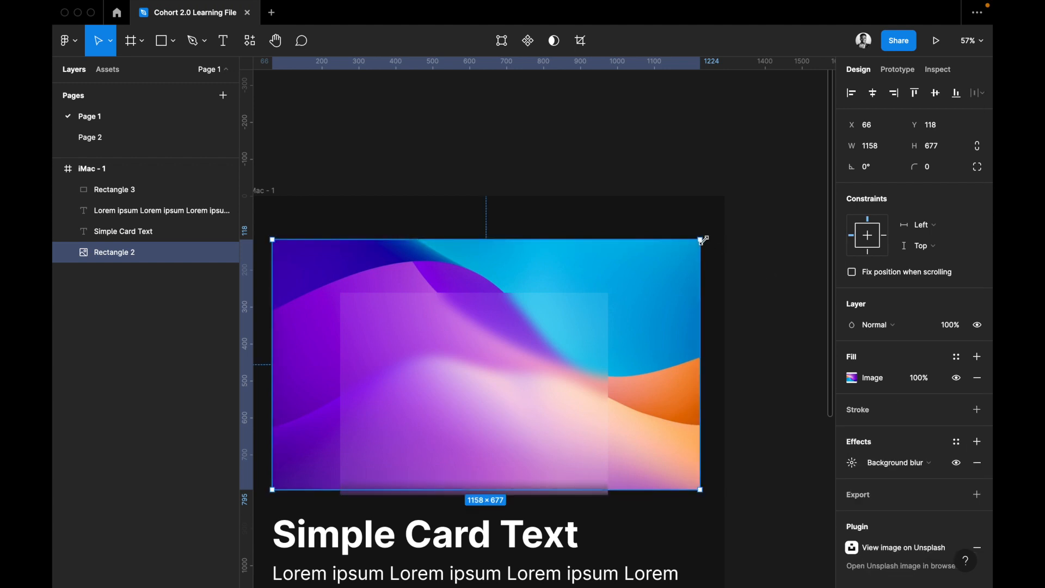
drag(717, 204, 730, 189)
scroll(280, 245, left, 5)
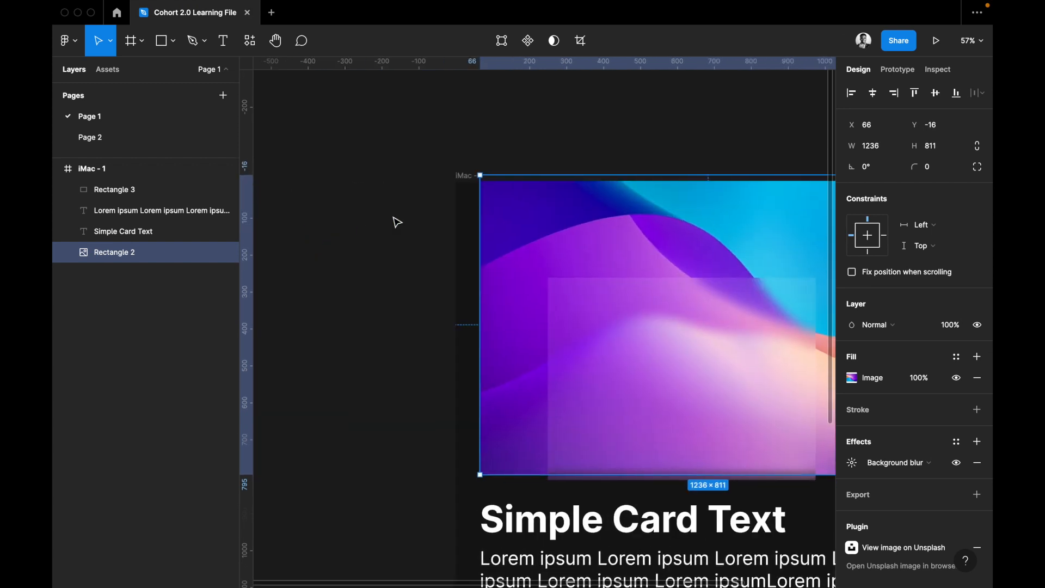
drag(470, 242, 448, 240)
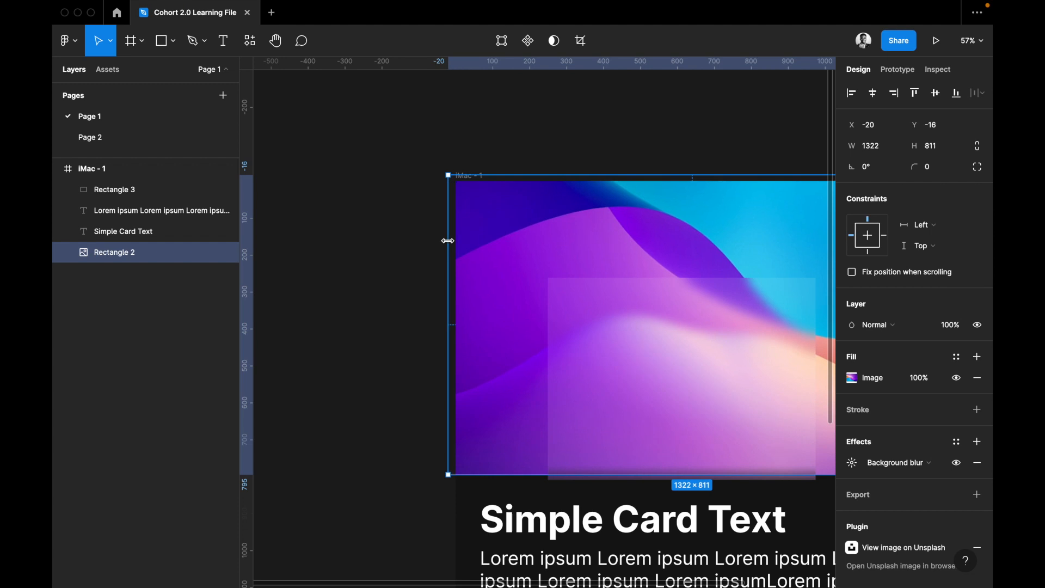
scroll(474, 256, right, 4)
Move the blurred rectangle to about X 171, Y 163 and resize it to about 935 × 739, overlapping the heading.
click(602, 373)
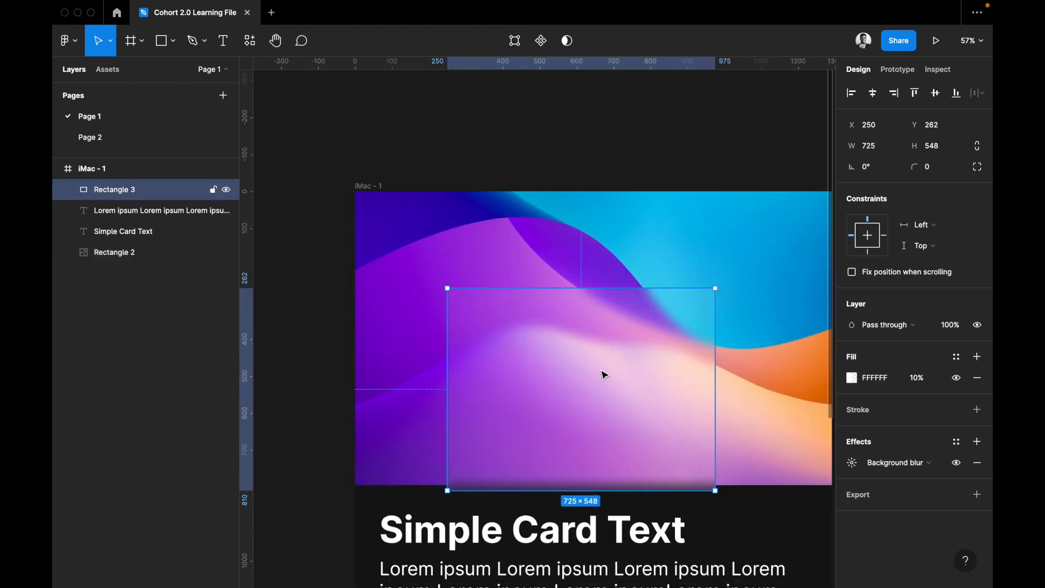
drag(611, 385, 585, 349)
scroll(718, 338, right, 2)
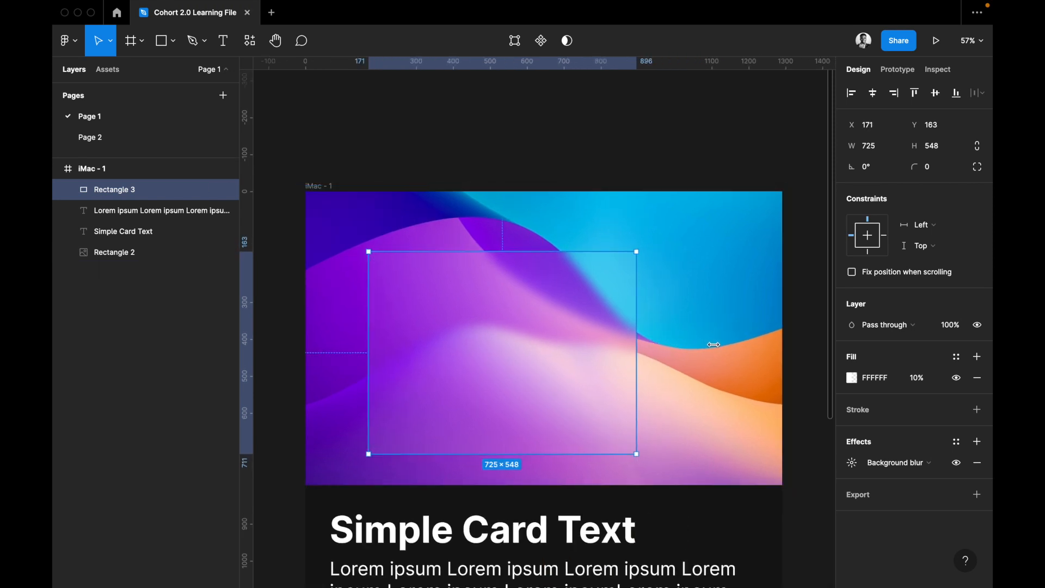
drag(714, 345, 714, 345)
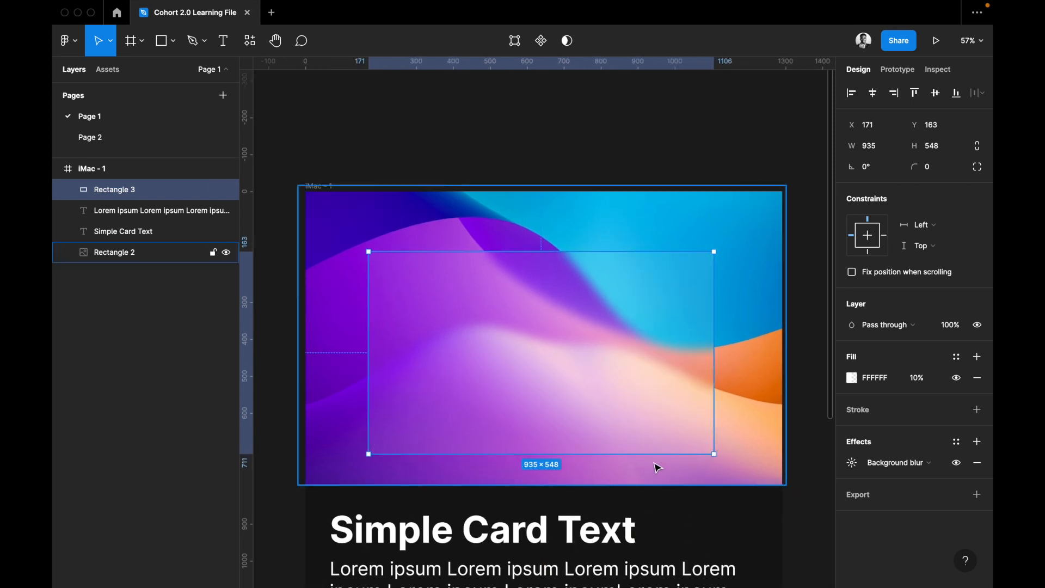
drag(653, 510, 654, 525)
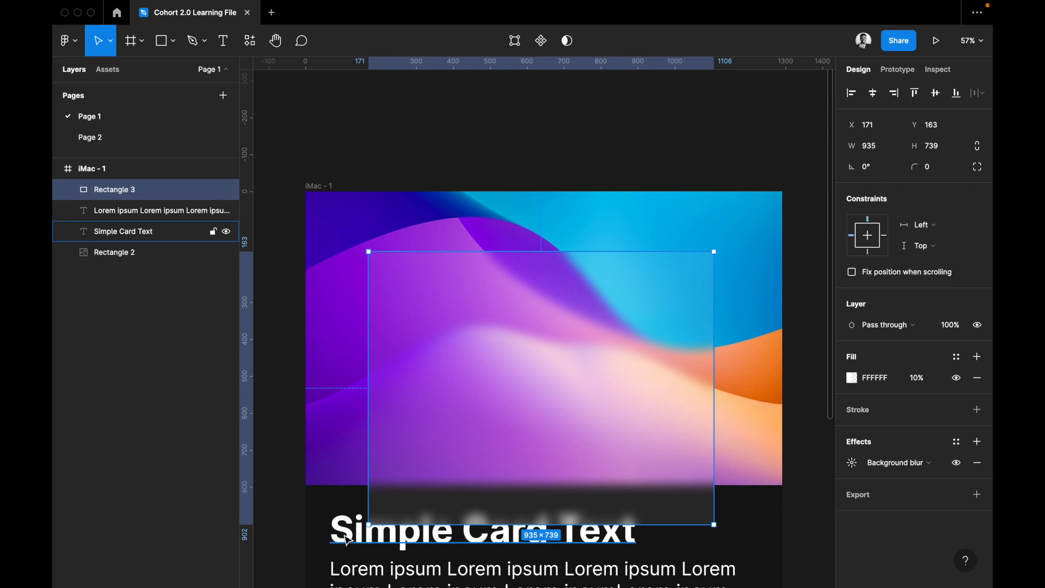
Cut and paste the "Simple Card Text" heading in front of the blurred rectangle and place it at about X 231, Y 249.
click(380, 544)
key(ctrl+x)
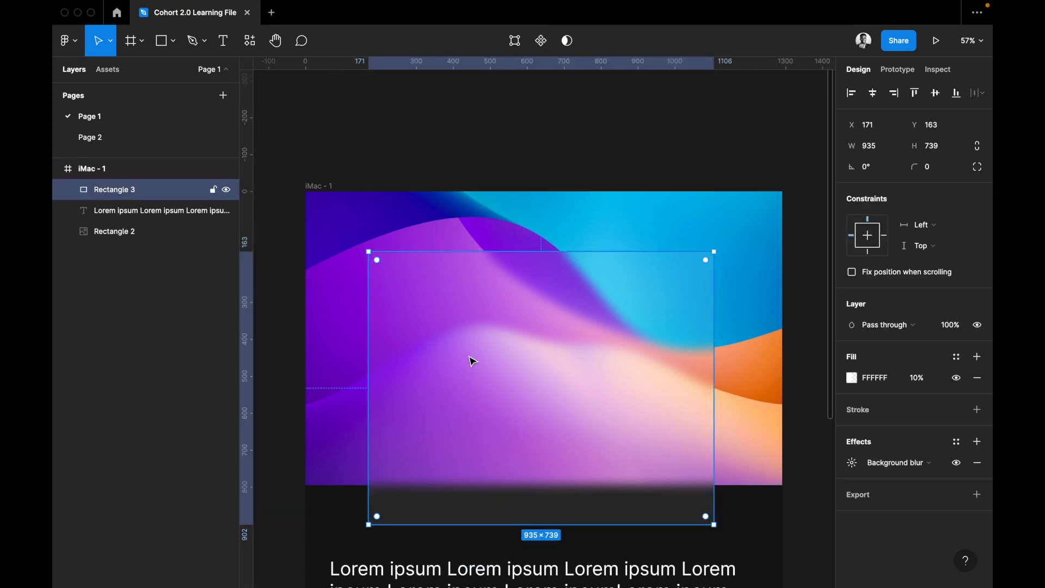
key(ctrl+v)
drag(375, 522, 430, 306)
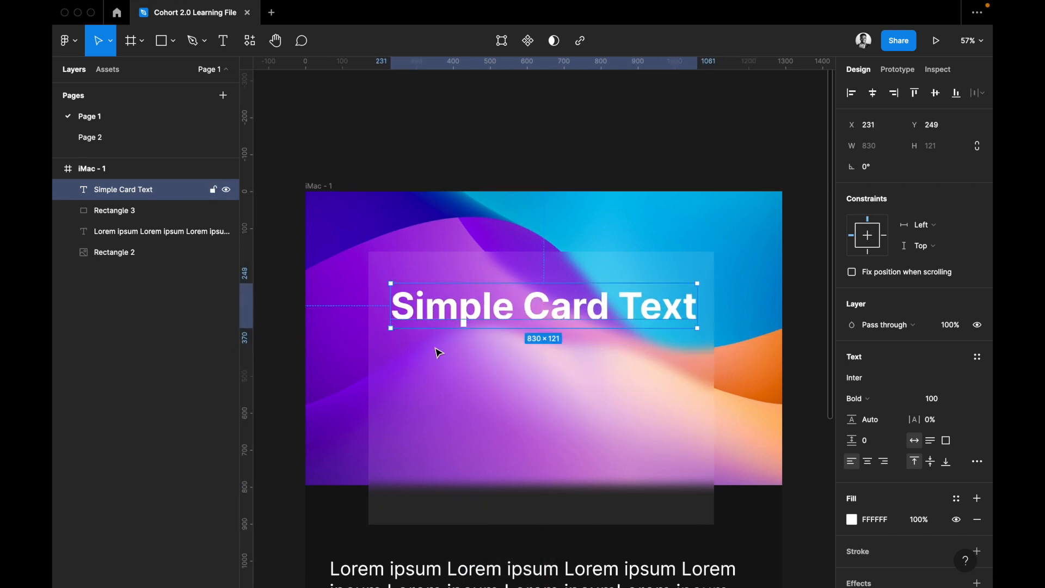
Cut and paste the lorem ipsum text in front of the blurred rectangle, aligned below the heading at about X 231, Y 390.
click(452, 569)
key(Delete)
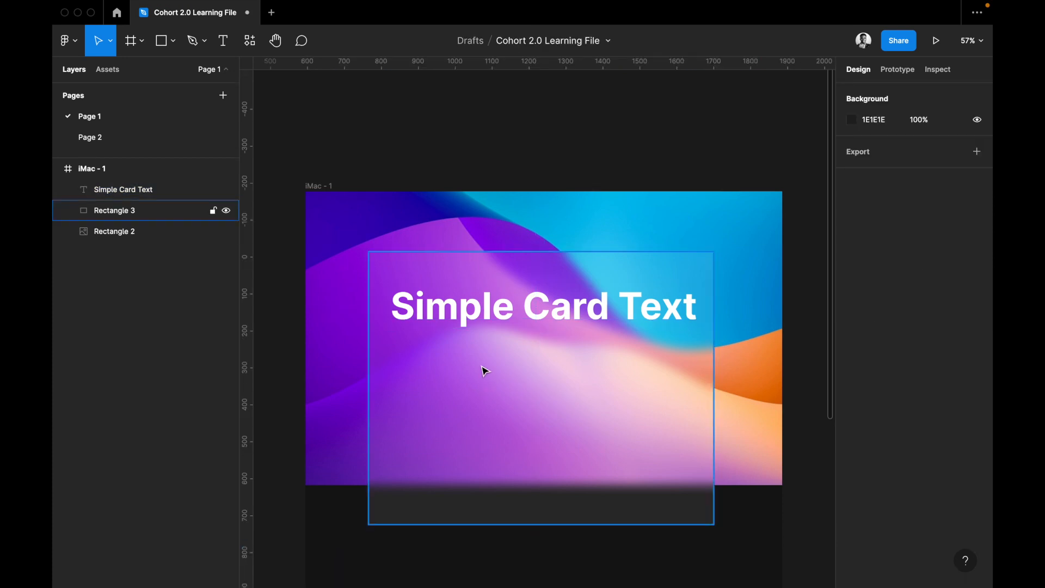
key(ctrl+z)
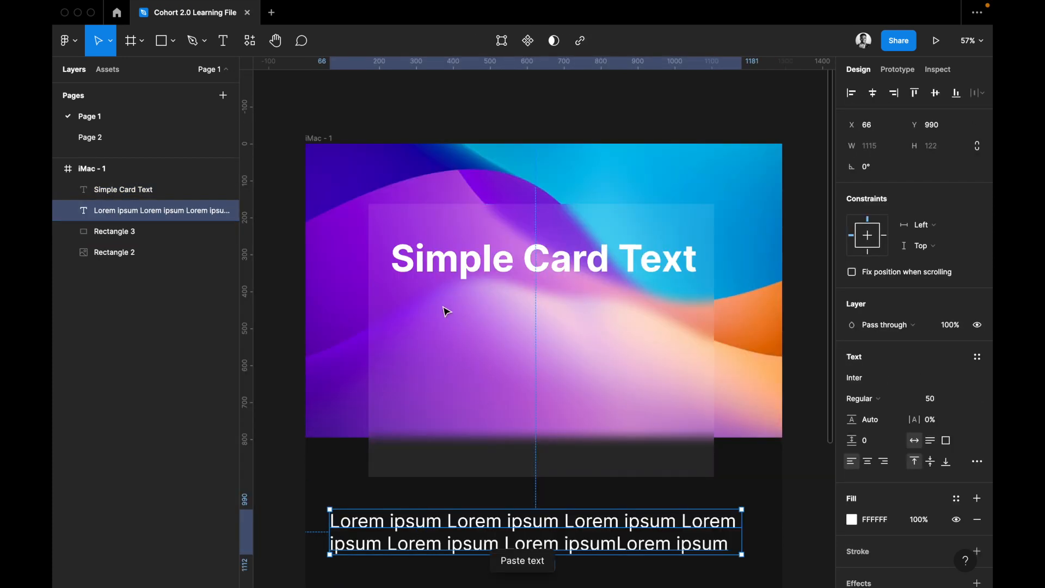
key(ctrl+z)
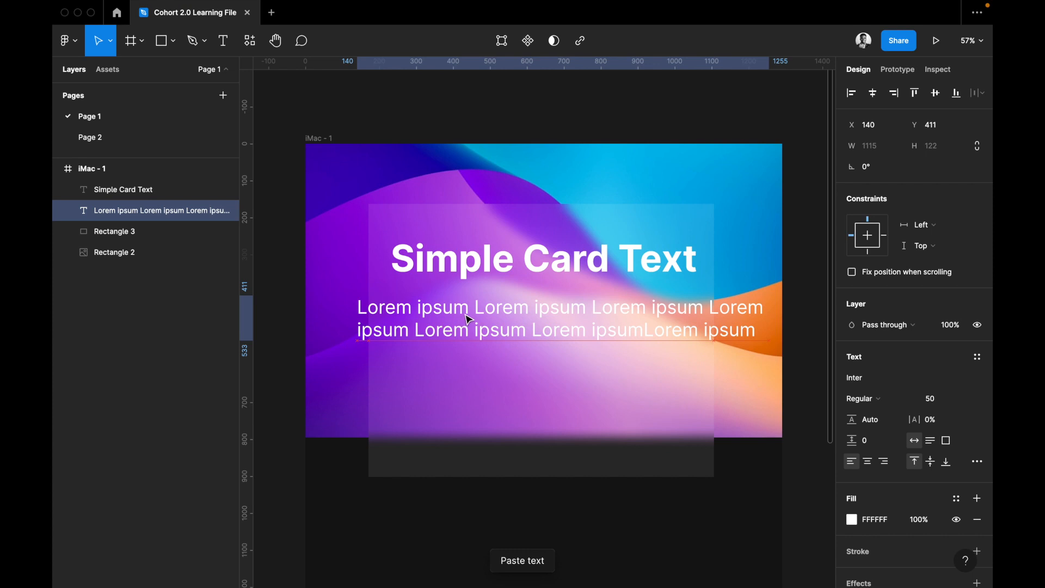
key(ctrl+z)
drag(471, 310, 439, 322)
Narrow the lorem ipsum text box to the heading's width of 830.
scroll(512, 336, right, 2)
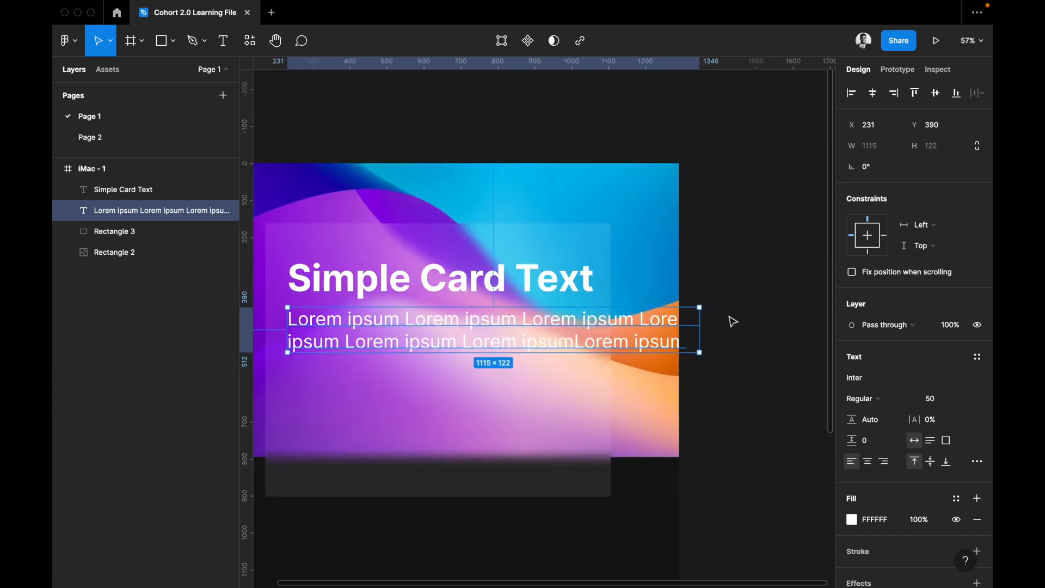
drag(633, 326, 595, 332)
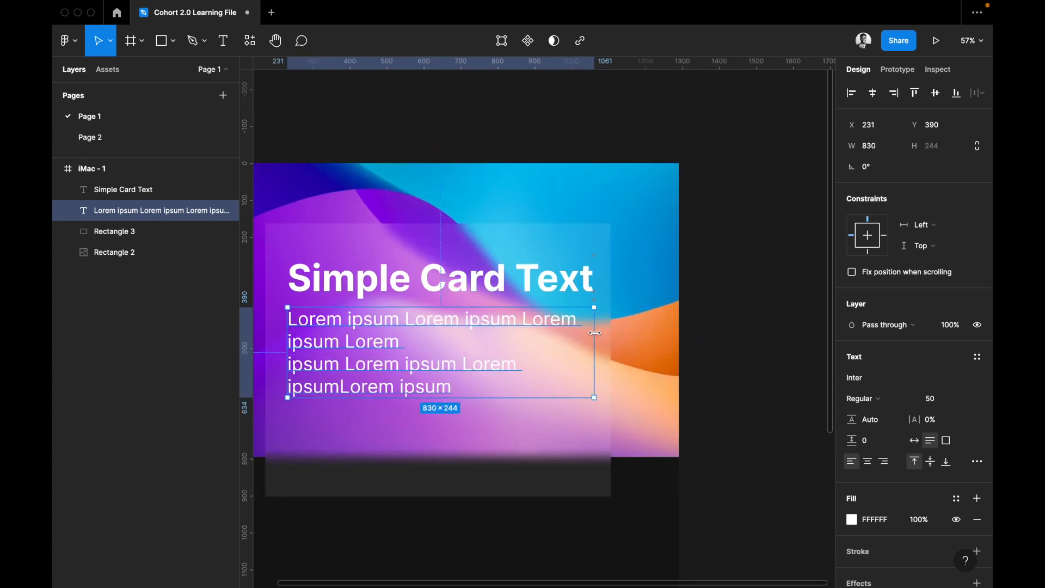
Set the translucent rectangle's background blur to 20.
click(499, 441)
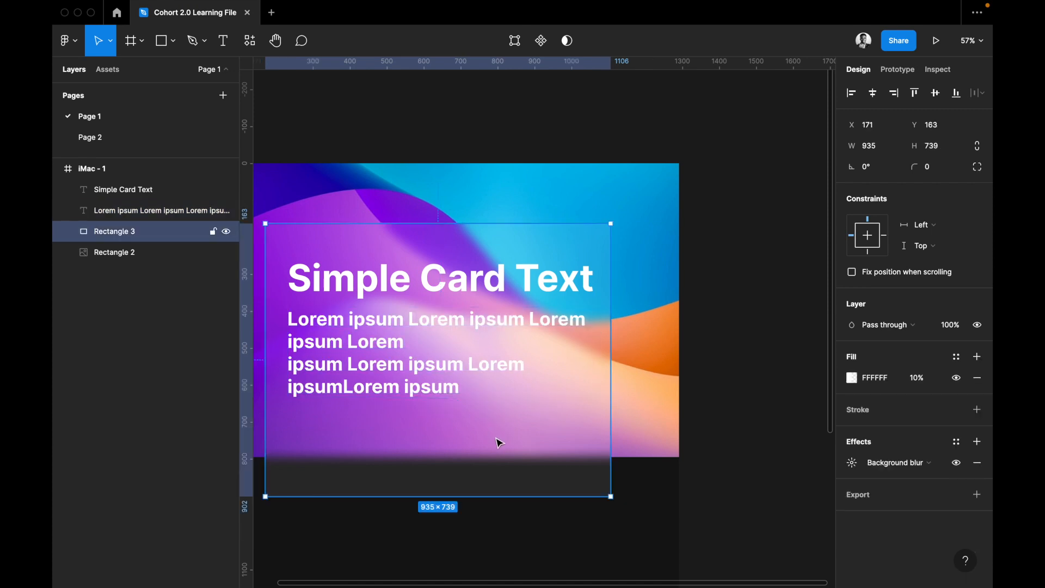
click(847, 470)
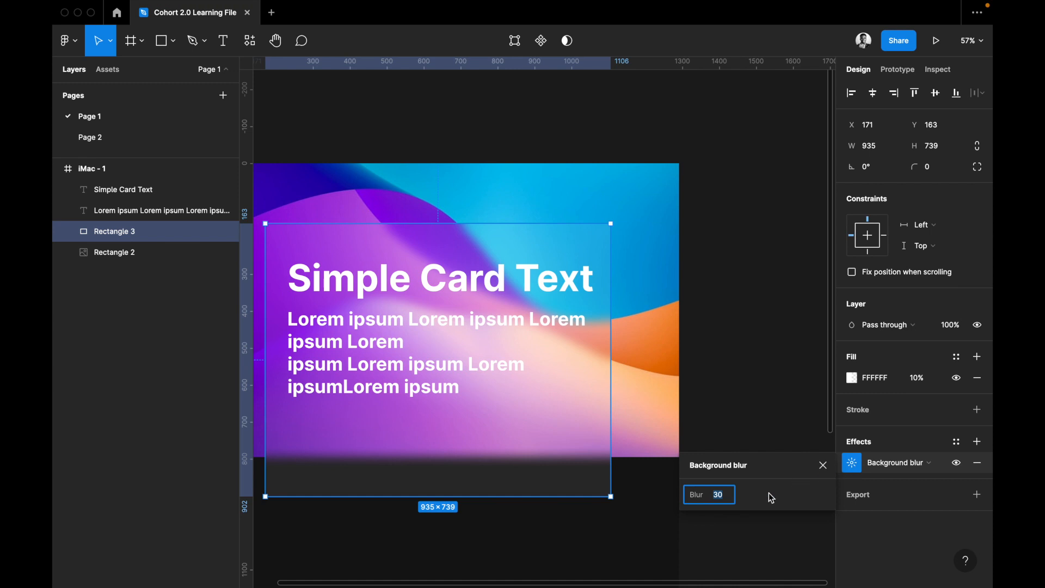
text(20)
key(Return)
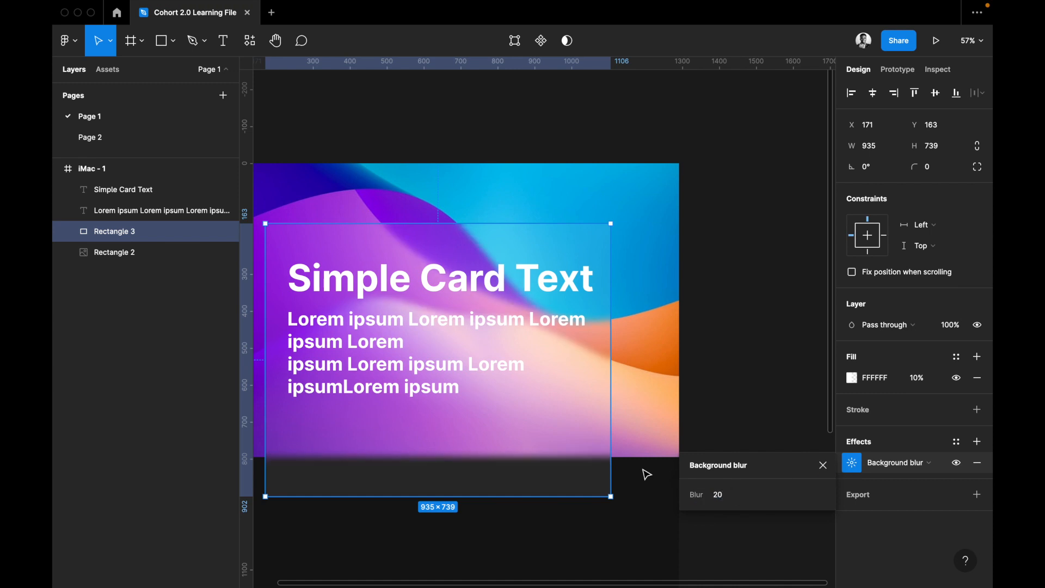
Add a black (000000) fill at 40% opacity on top of the card image's picture fill.
scroll(648, 468, up, 1)
scroll(648, 468, left, 2)
click(686, 274)
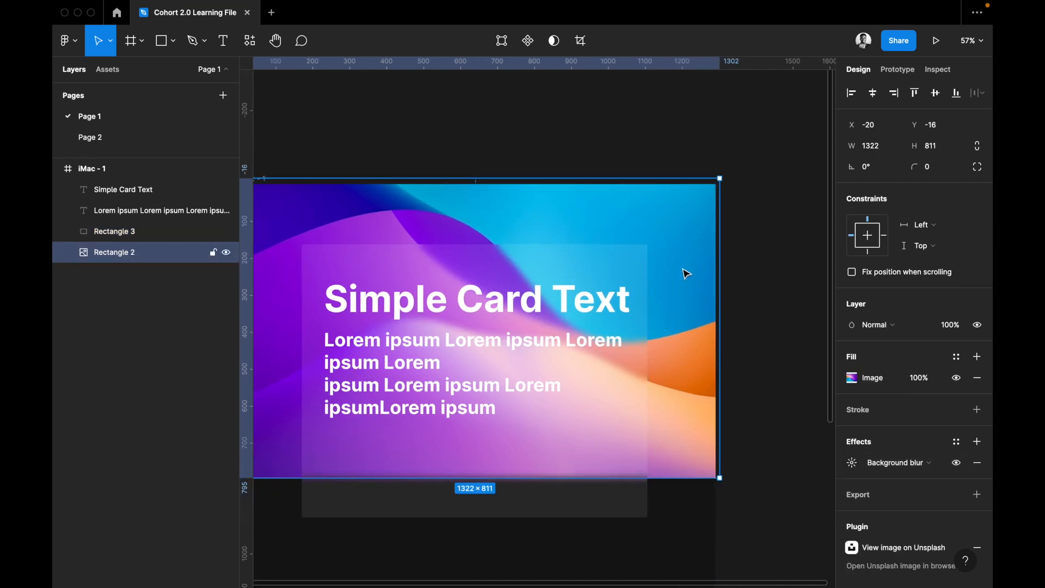
click(977, 357)
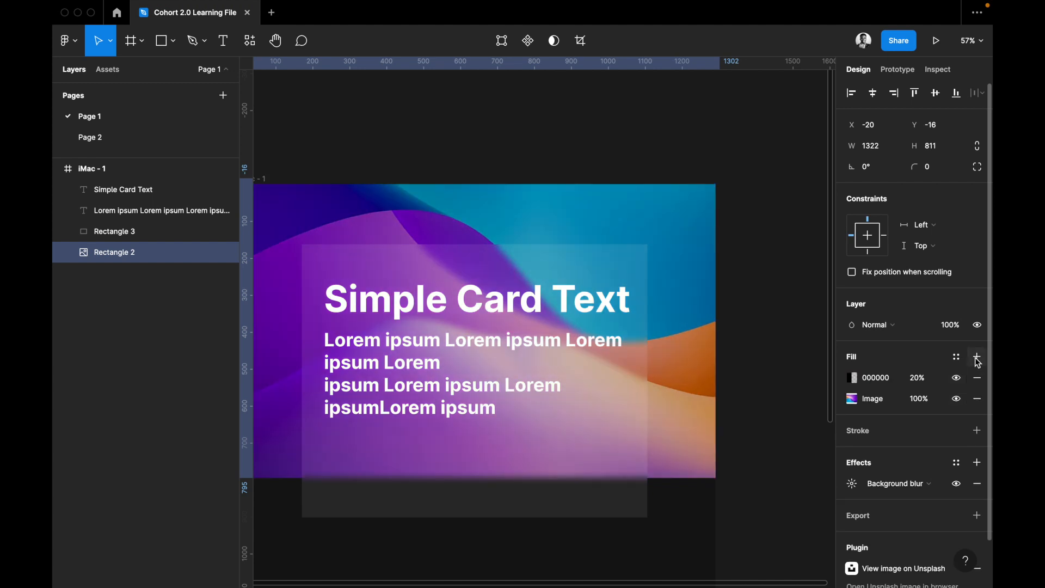
click(918, 378)
text(40)
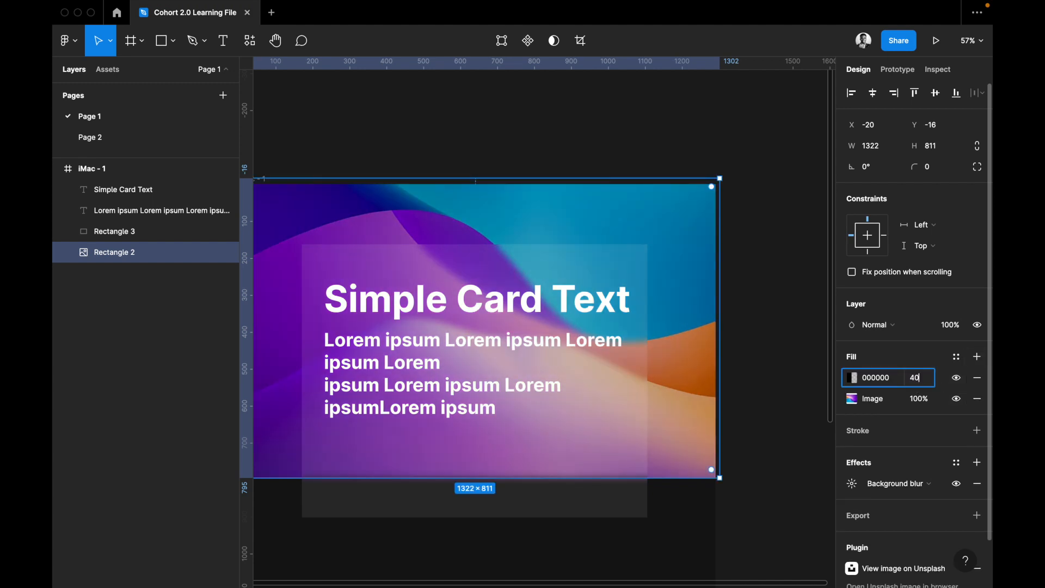
key(Return)
key(Escape)
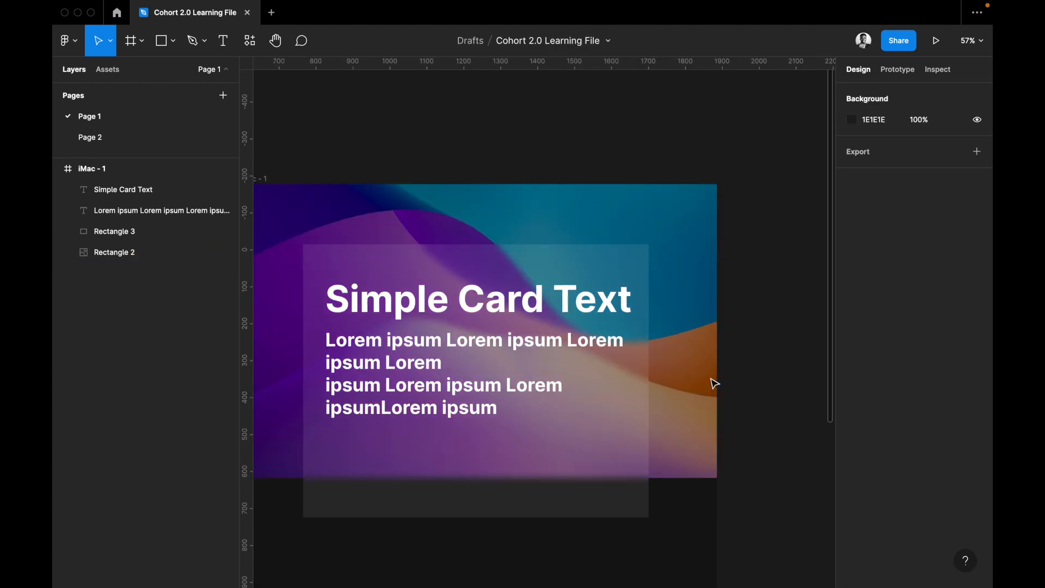
Round the translucent rectangle's corners with a radius of about 50, then select the card image.
scroll(715, 384, left, 2)
scroll(714, 389, down, 1)
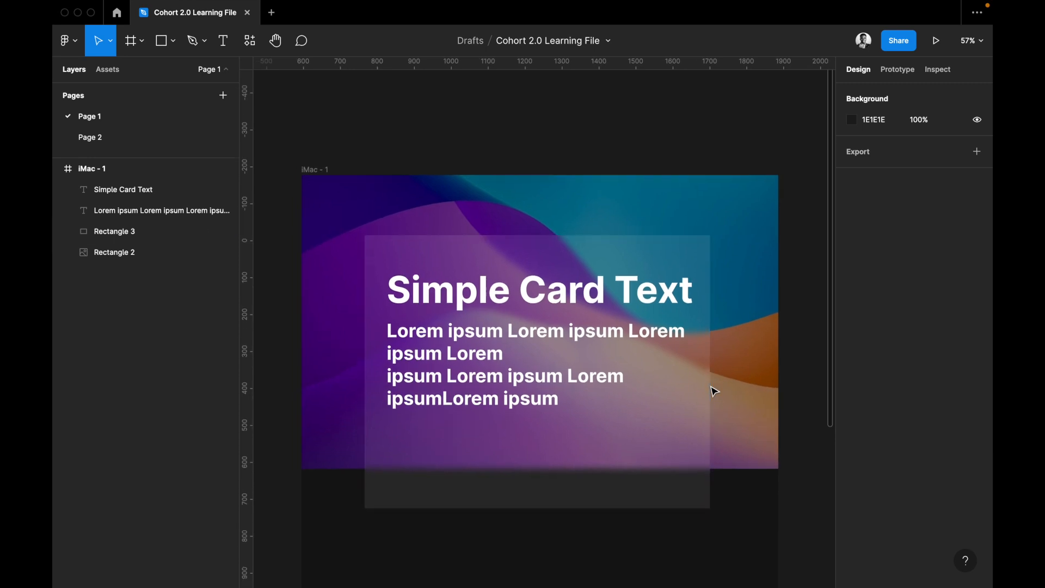
click(705, 504)
click(938, 165)
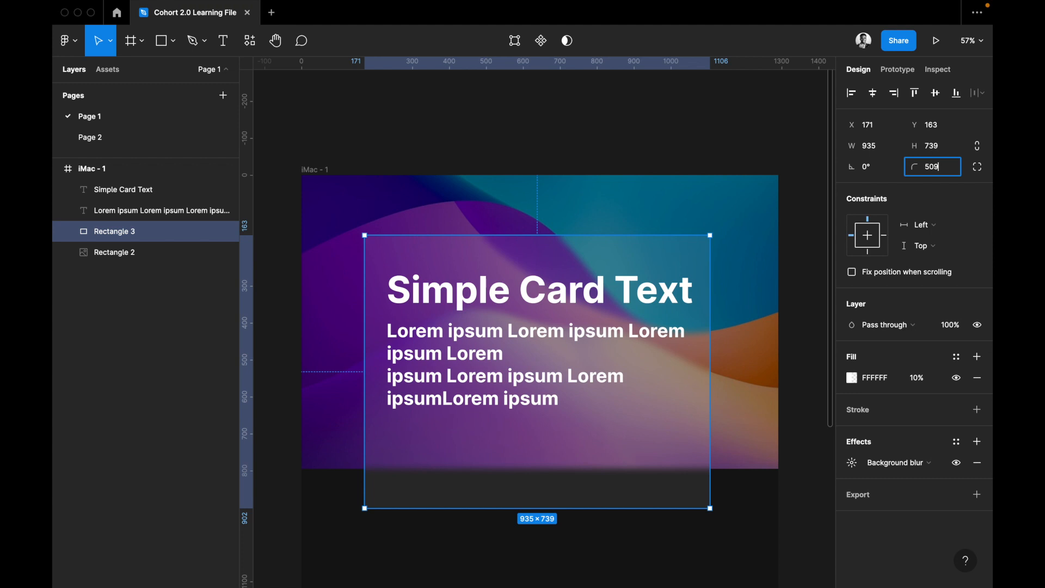
key(Return)
click(745, 377)
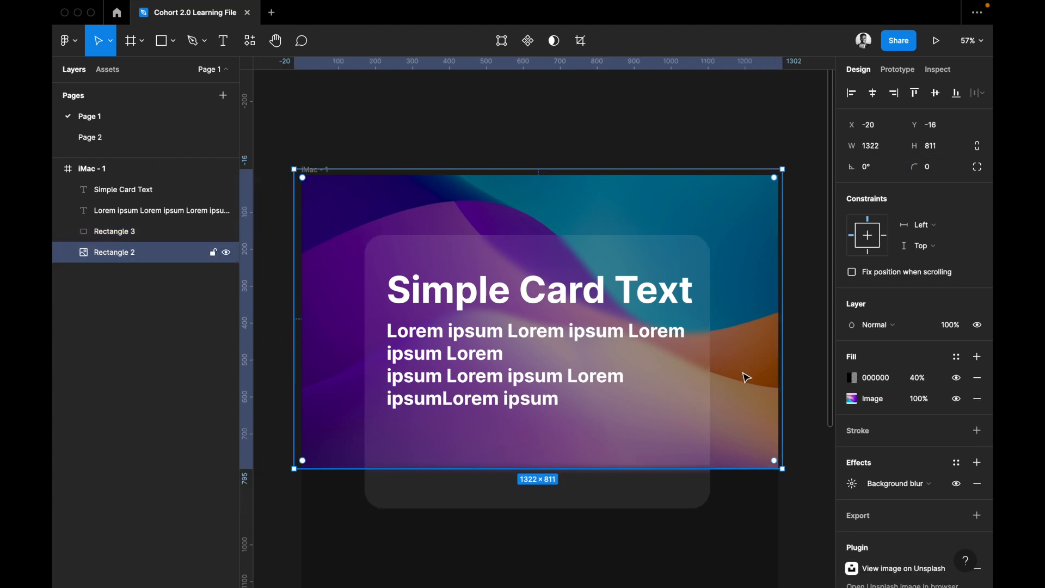
Examine the effect types available for the card image's background blur, keeping the current type.
scroll(604, 477, right, 3)
scroll(604, 476, down, 1)
scroll(608, 478, left, 2)
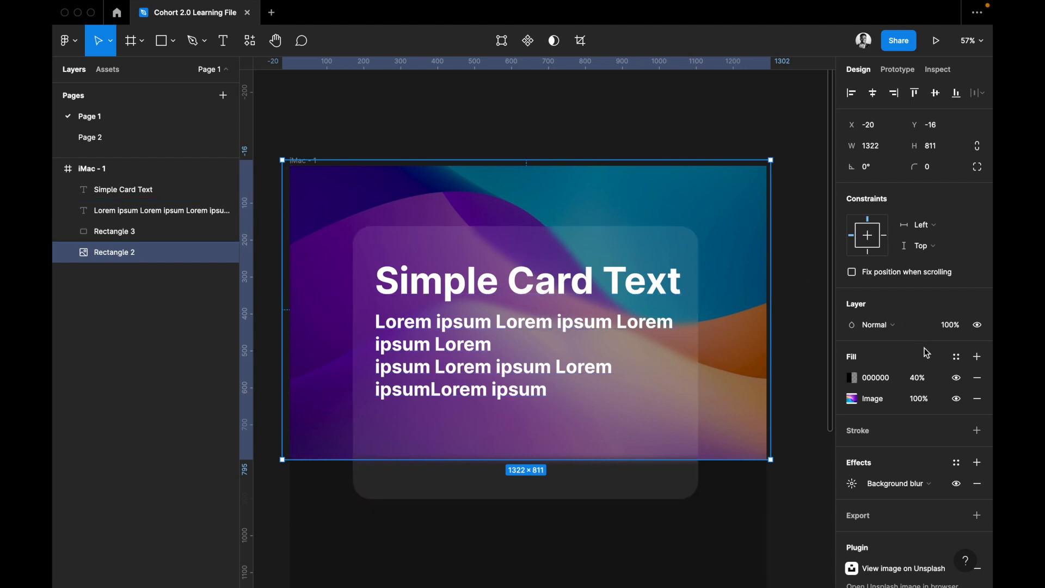
scroll(889, 422, down, 2)
click(897, 436)
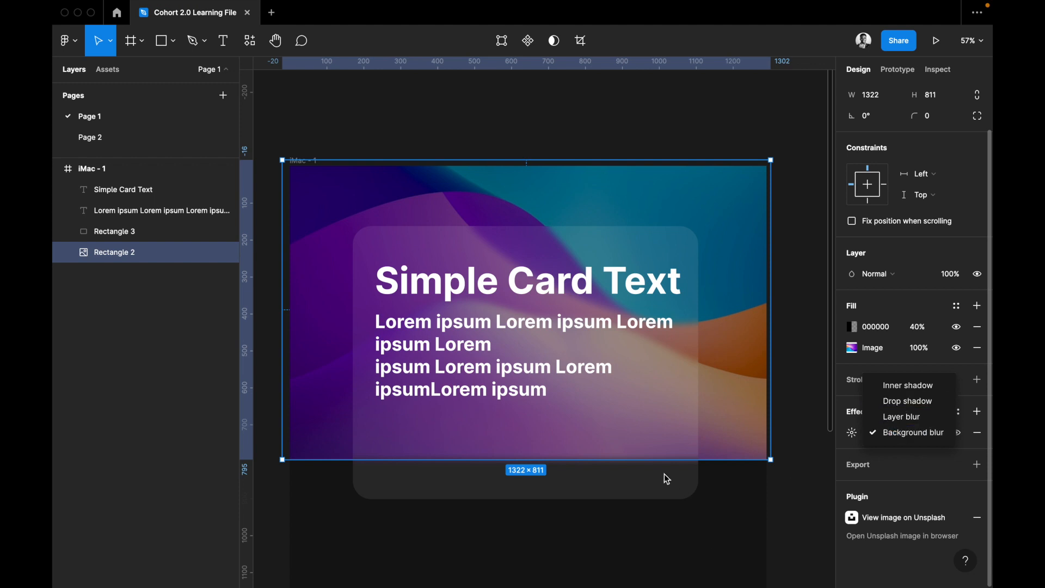
click(784, 435)
Draw a rectangle about 1087 × 578 in the empty area of the iMac frame below the card.
scroll(710, 553, down, 5)
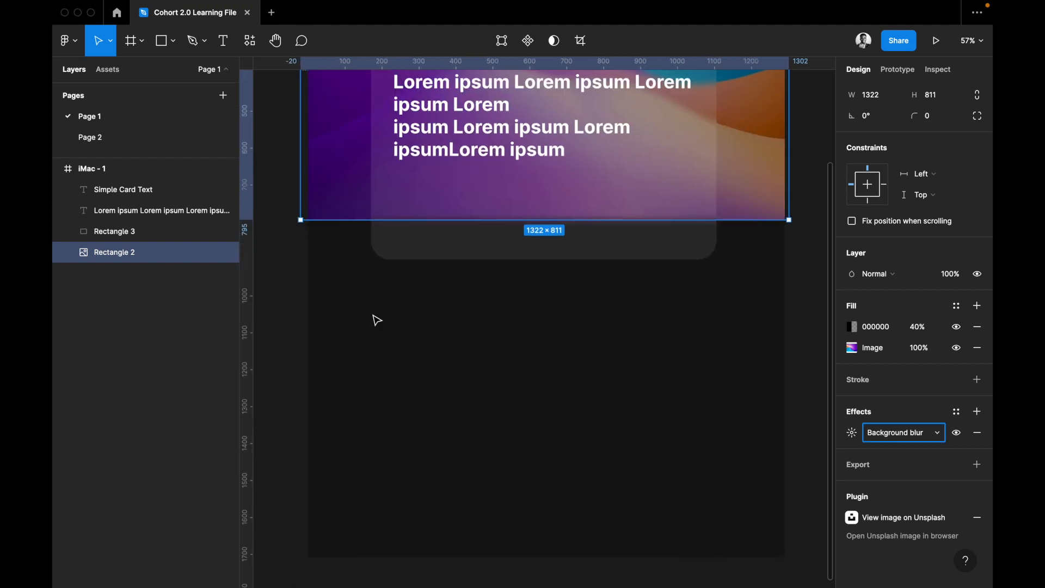
key(r)
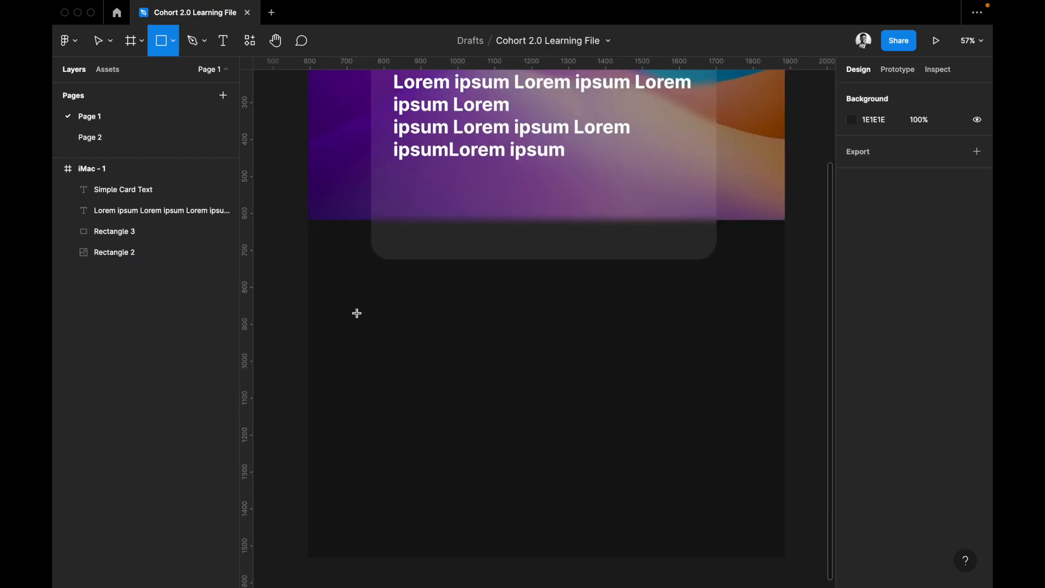
mouse_move(346, 314)
mouse_down()
mouse_move(743, 511)
mouse_move(747, 527)
mouse_up()
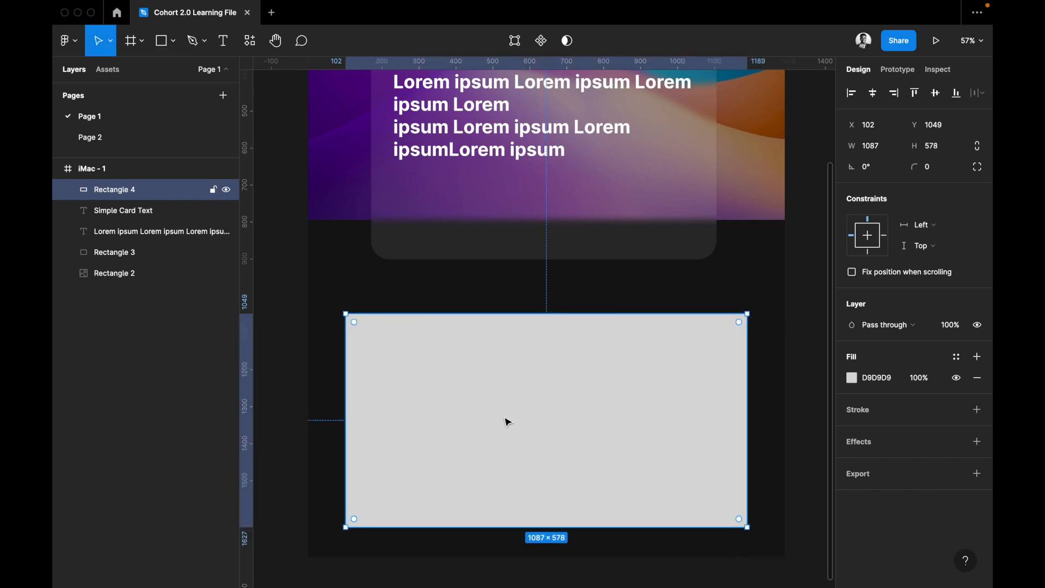
Draw a smaller rectangle about 434 × 317 inside the grey rectangle and fill it with white (FFFFFF).
key(r)
drag(431, 360, 591, 478)
click(892, 385)
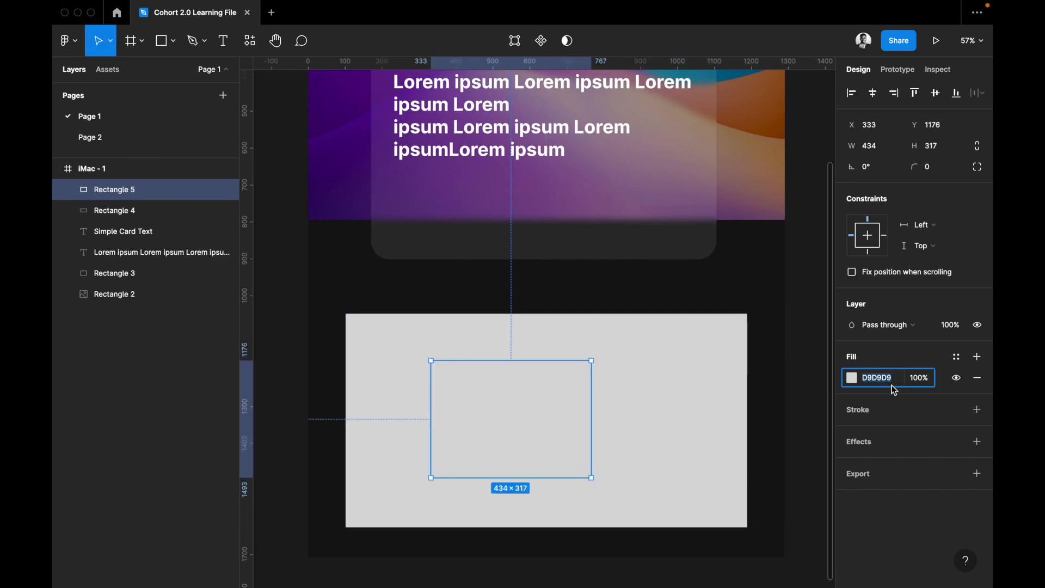
text(fff)
key(Return)
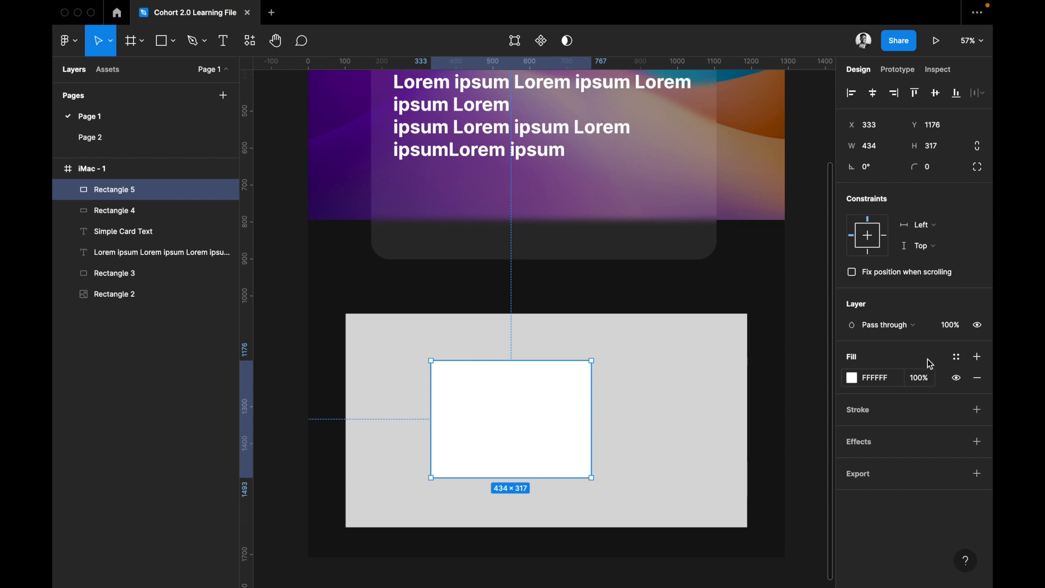
Set the white rectangle's corner radius to 50.
click(938, 170)
text(50)
key(Return)
Add a drop shadow effect to the white rectangle and open the shadow's settings.
scroll(537, 416, left, 2)
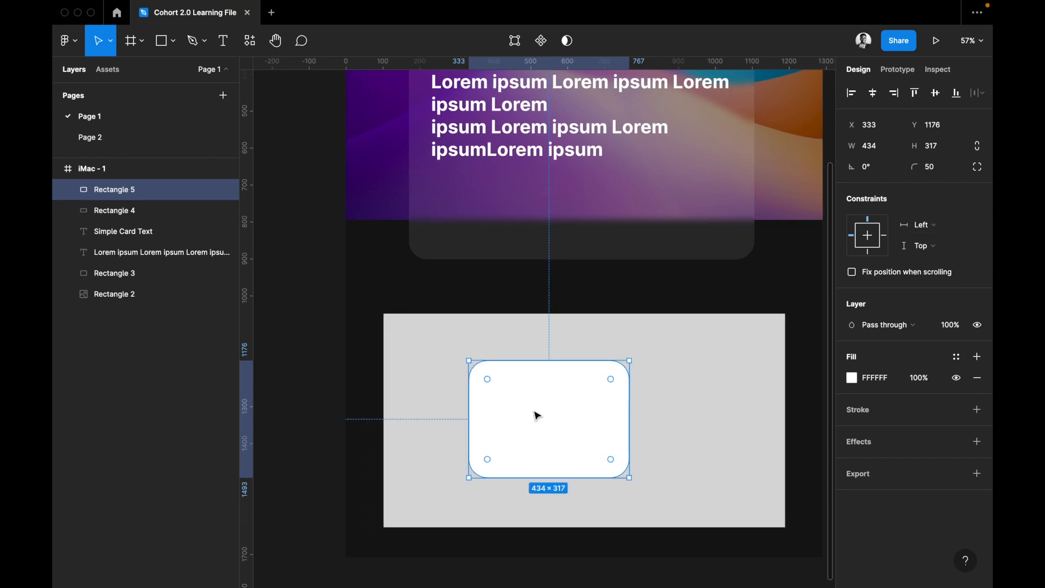
scroll(536, 415, up, 3)
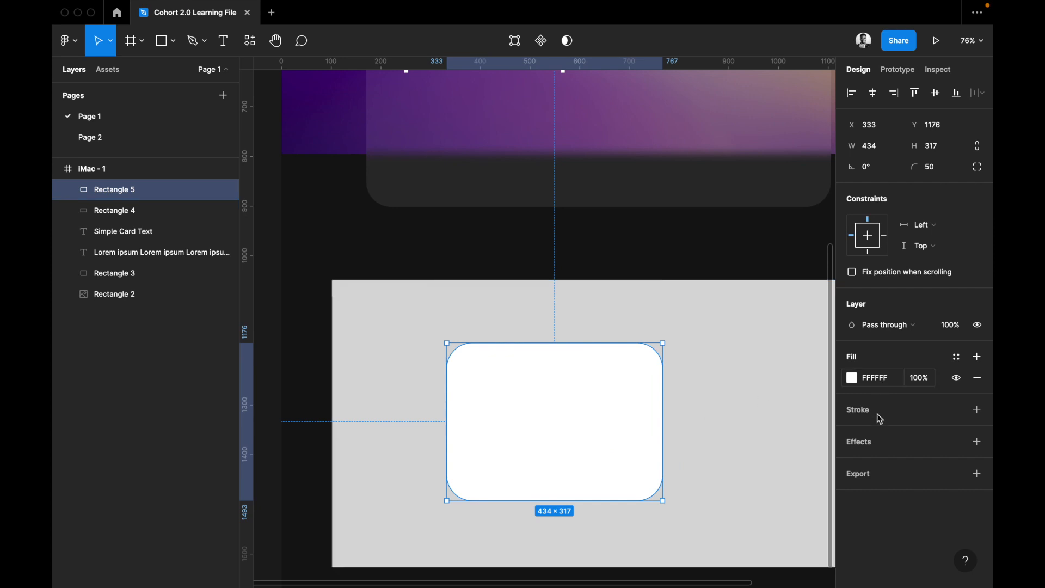
click(883, 442)
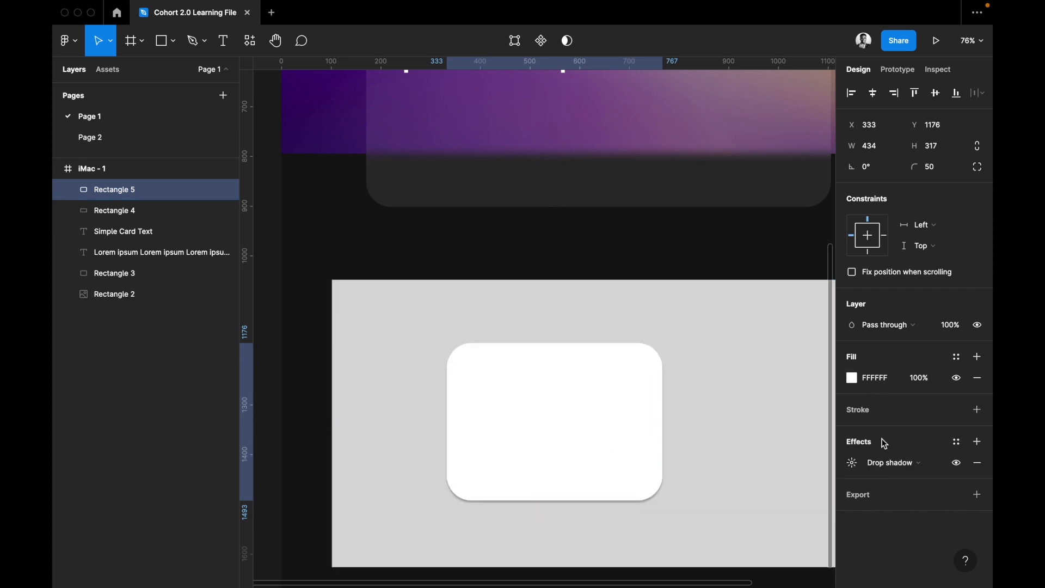
click(865, 467)
click(858, 467)
click(858, 466)
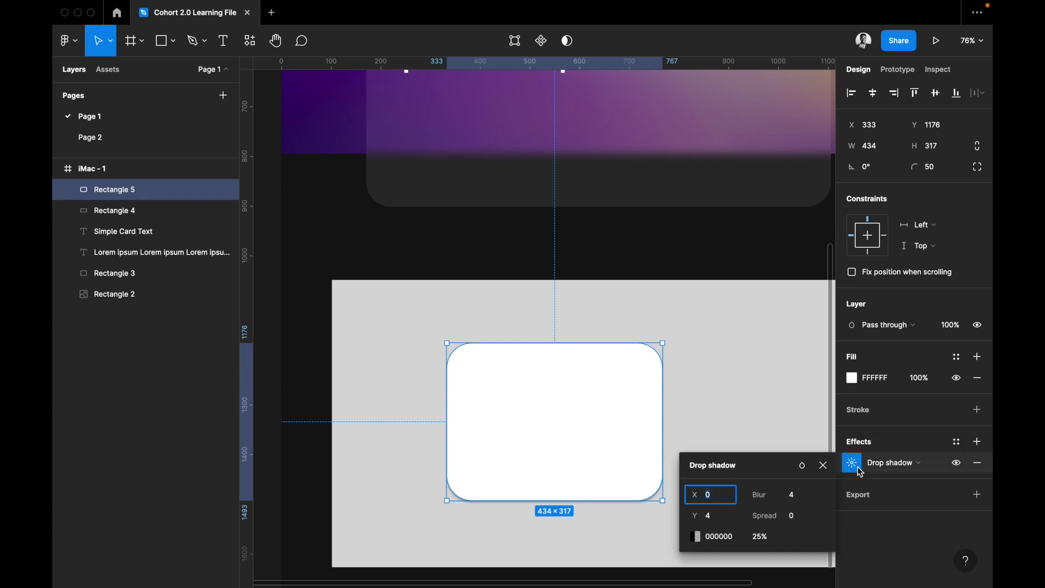
Set the white rectangle's drop shadow to a blur of 50 and a spread of 20.
click(799, 497)
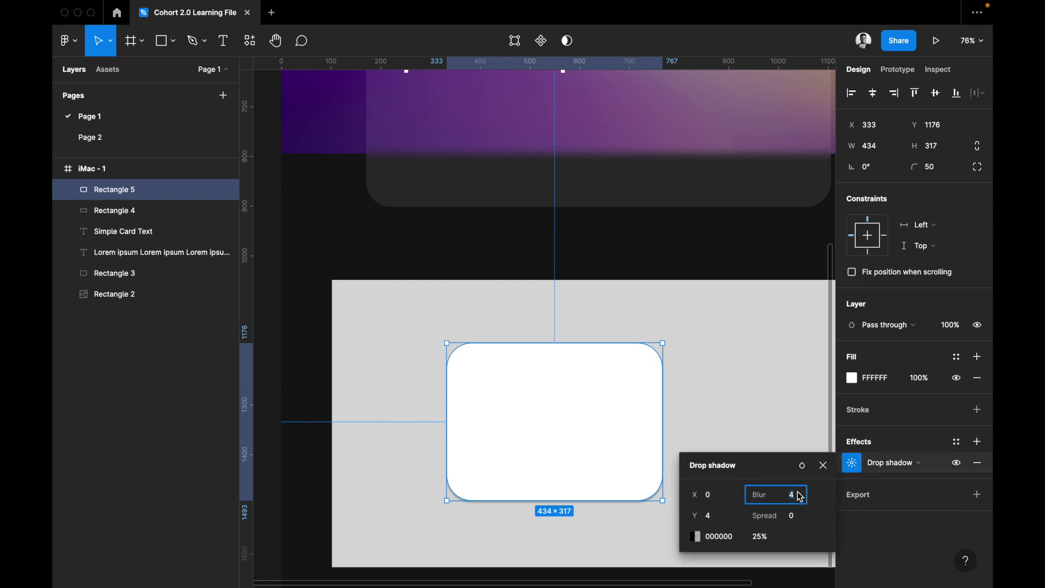
text(50)
key(Return)
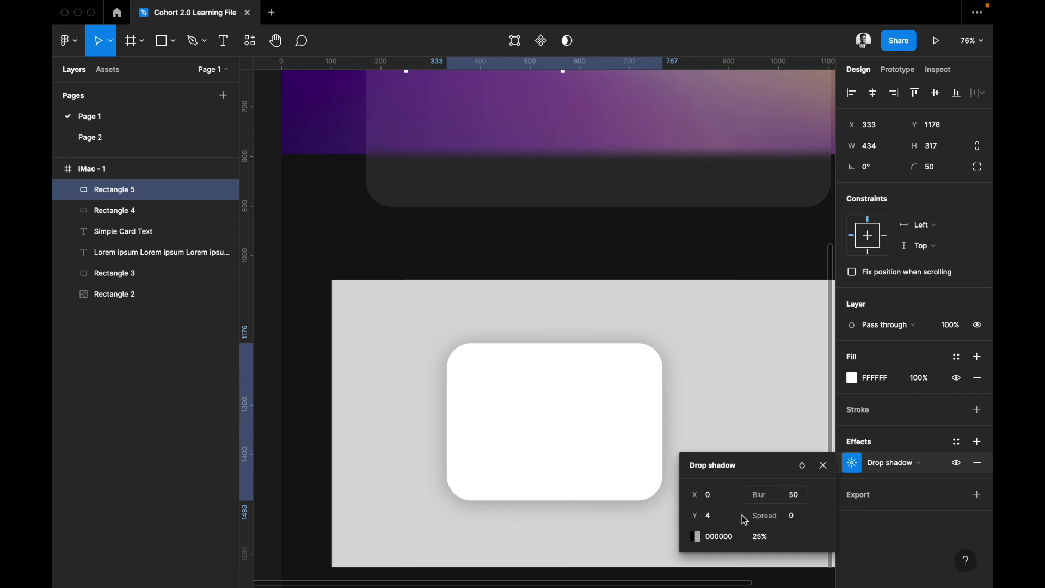
click(801, 520)
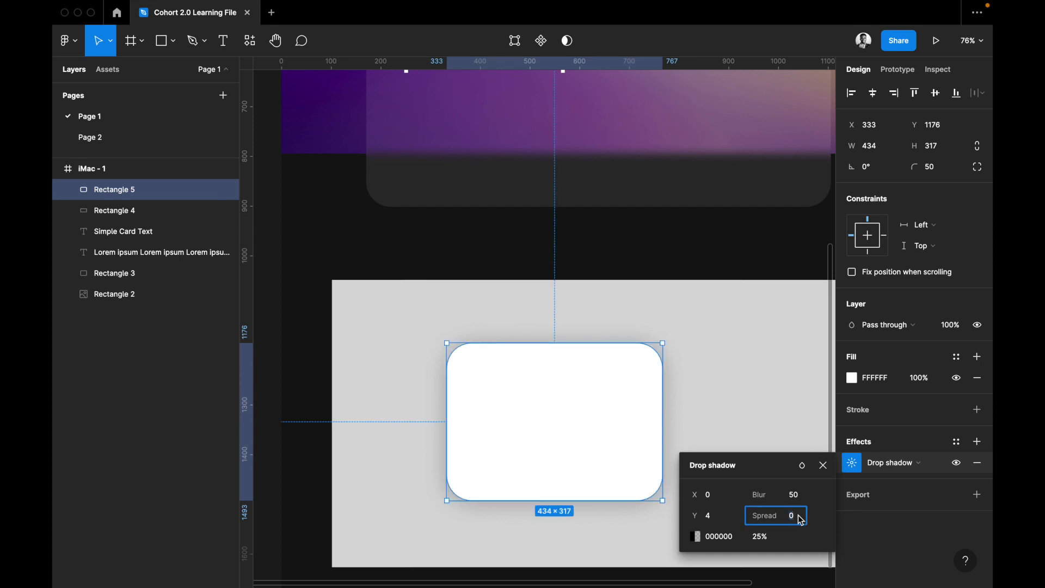
text(20)
key(Return)
Lower the drop shadow's opacity, trying 10% and settling on 5%.
scroll(654, 528, right, 2)
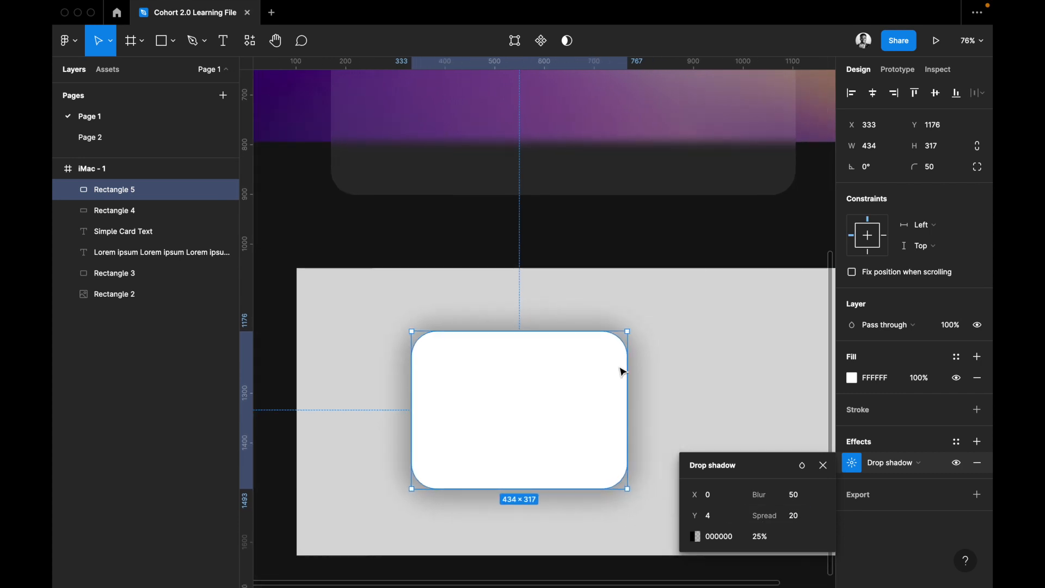
click(762, 541)
text(10)
key(Return)
click(764, 539)
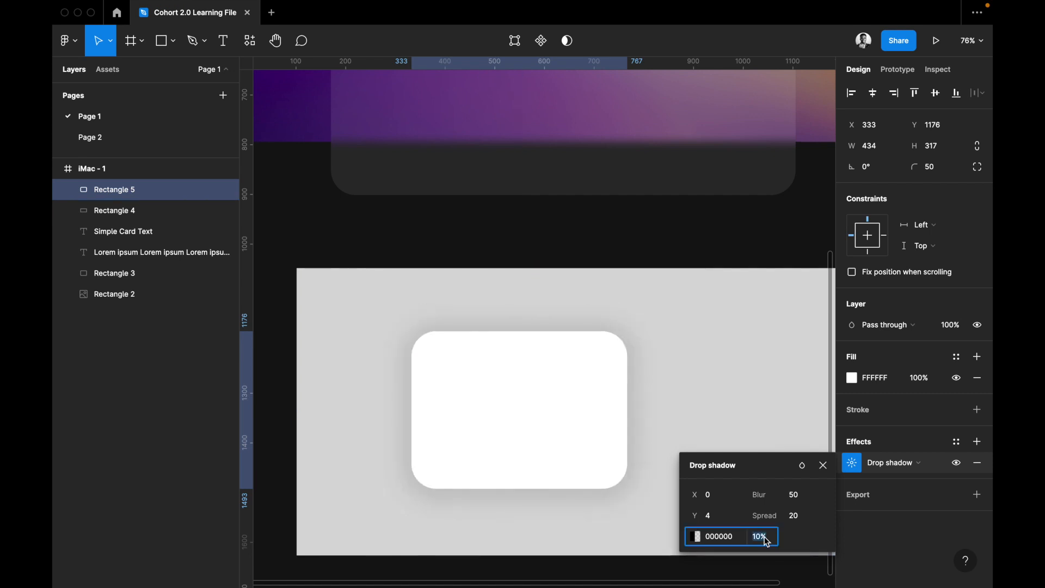
text(5)
key(Return)
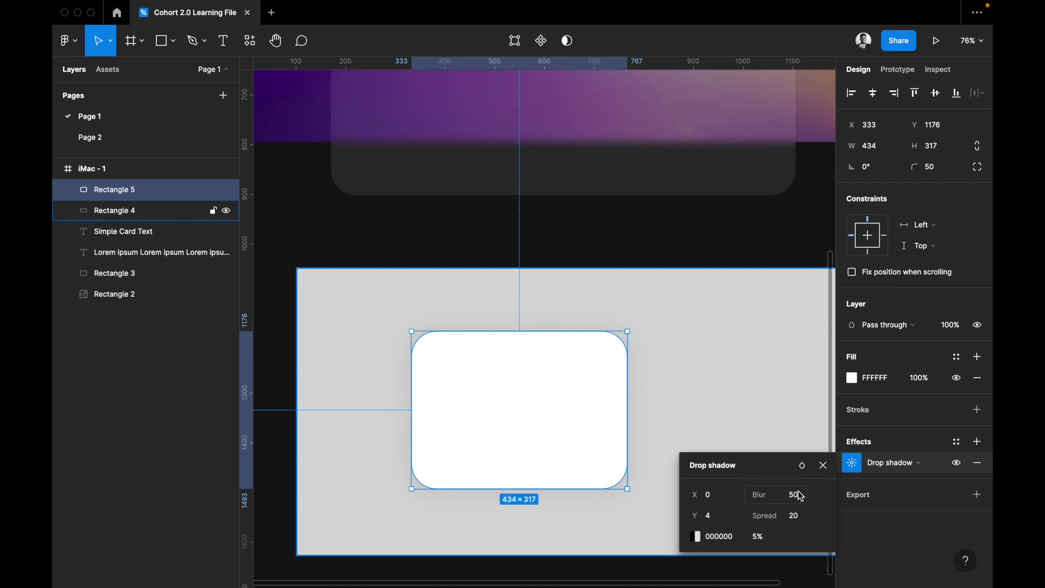
Increase the drop shadow's spread to 30 and its blur to 60.
click(798, 516)
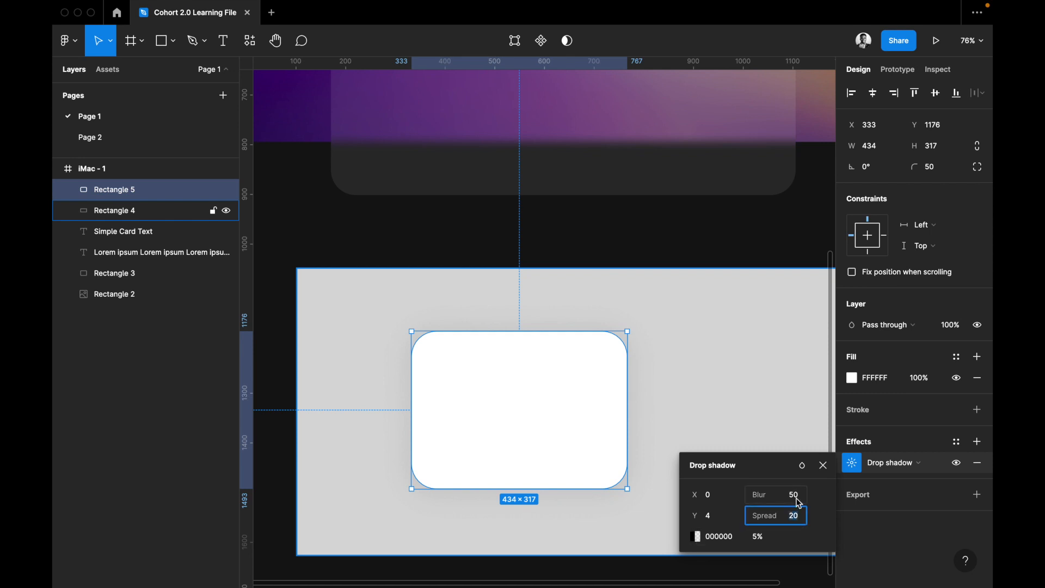
text(30)
key(Return)
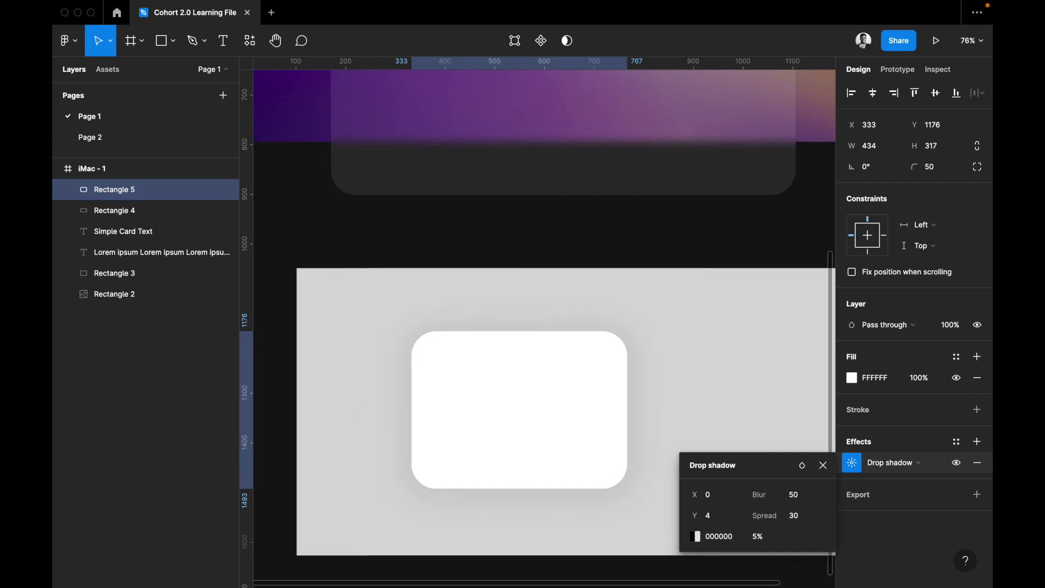
click(800, 501)
text(60)
key(Return)
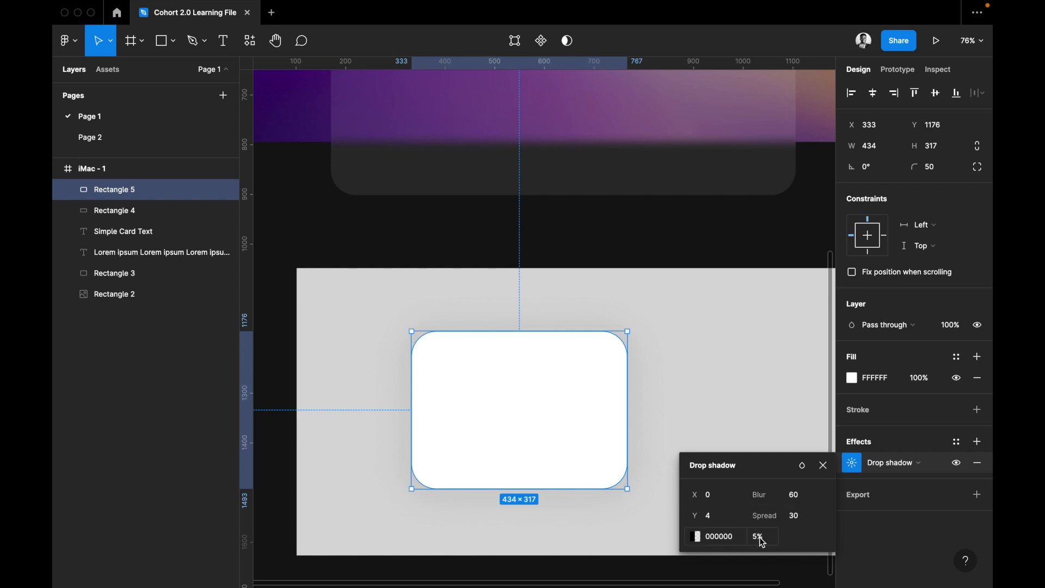
Lighten the drop shadow's color to dark grey 4F4F4F and close the shadow settings.
click(701, 541)
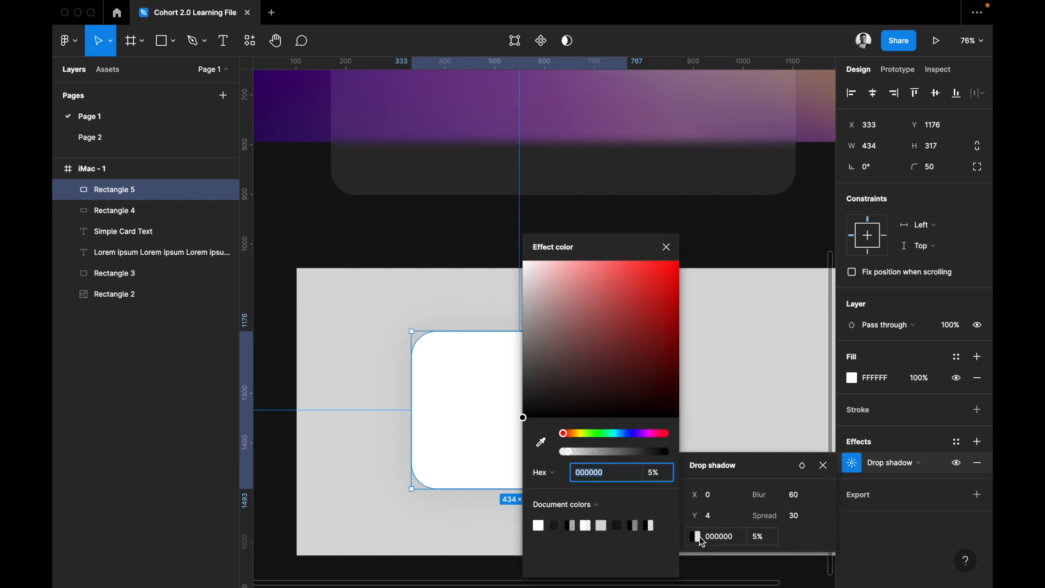
drag(517, 360, 521, 348)
drag(518, 259, 507, 380)
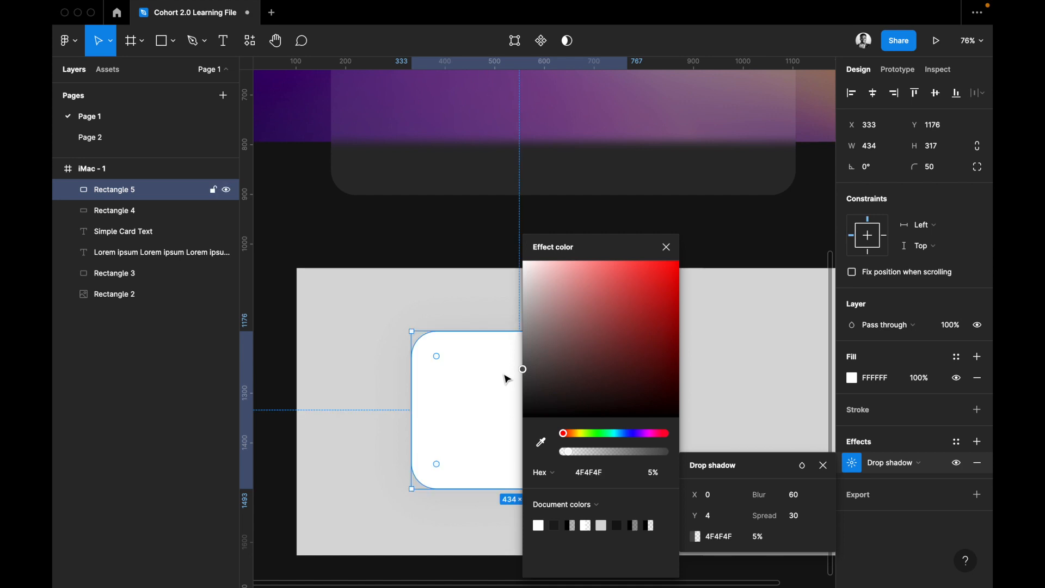
click(506, 380)
click(678, 415)
click(685, 416)
Hide the white rectangle's drop shadow and show it again to compare the card with and without it.
scroll(685, 416, right, 1)
scroll(685, 415, down, 1)
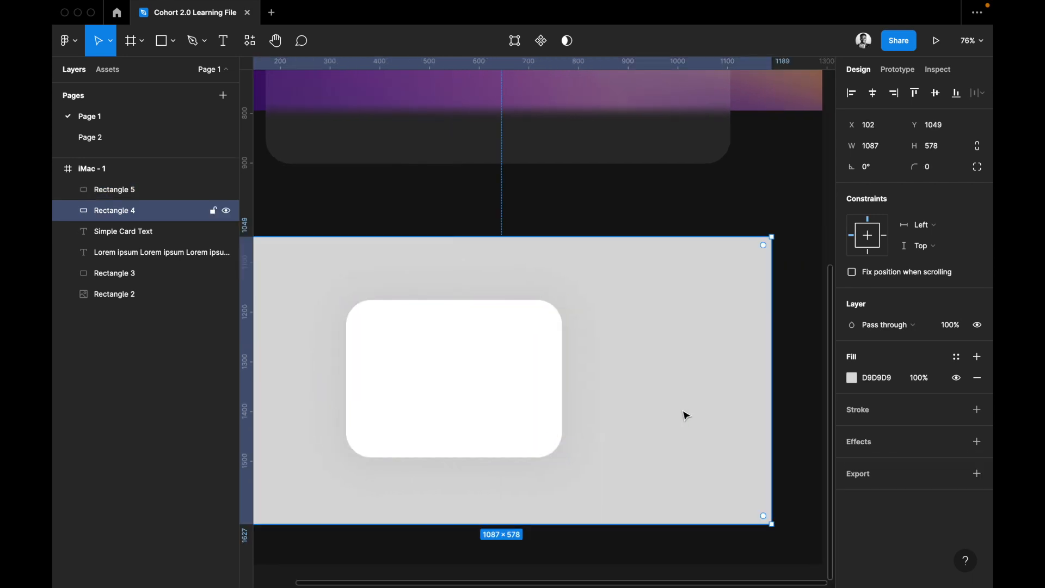
ctrl+scroll(680, 421, down, 5)
ctrl+scroll(594, 428, up, 6)
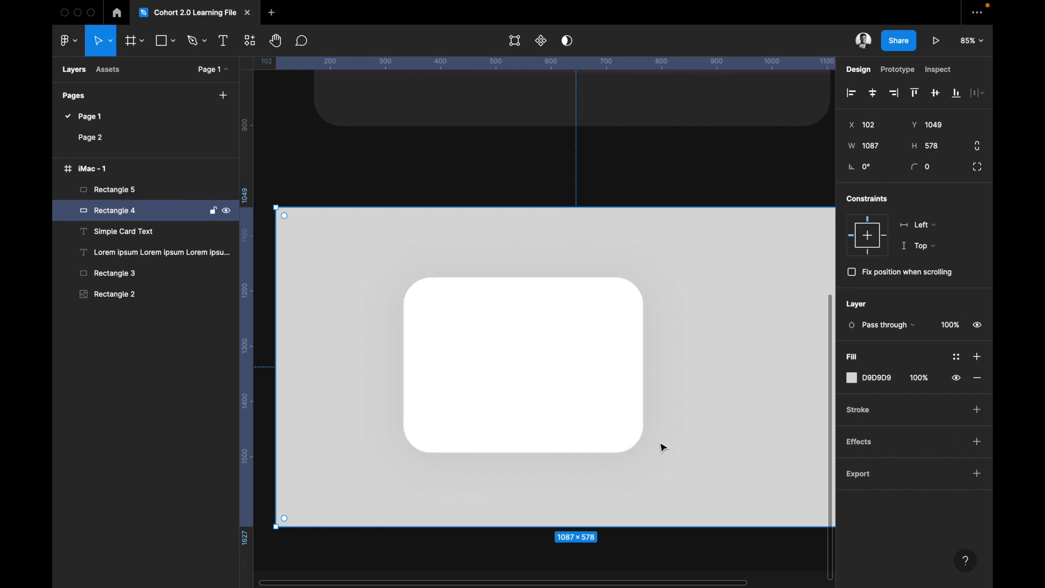
click(601, 412)
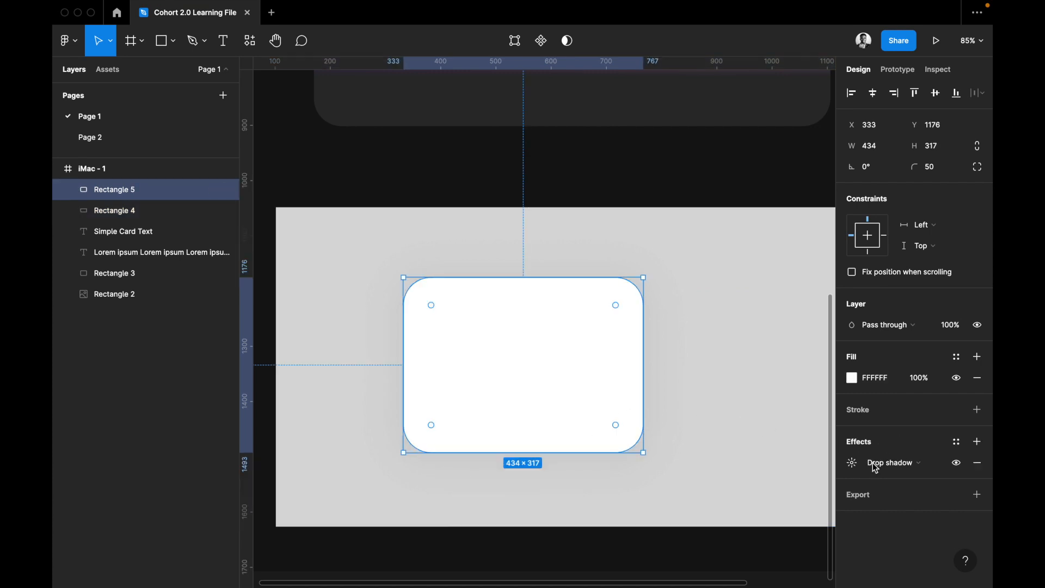
click(956, 463)
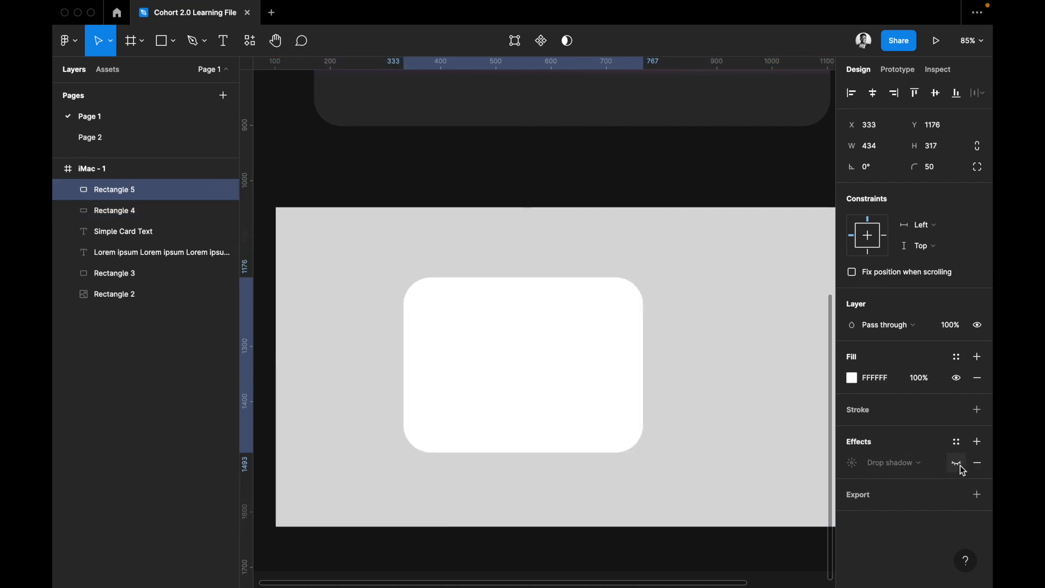
click(670, 467)
click(610, 415)
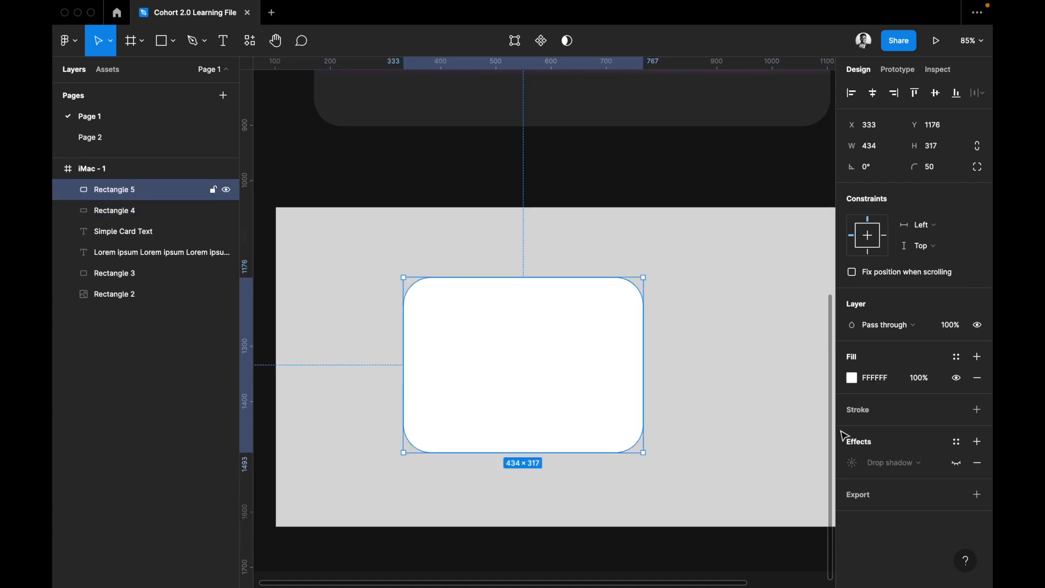
click(956, 463)
click(695, 459)
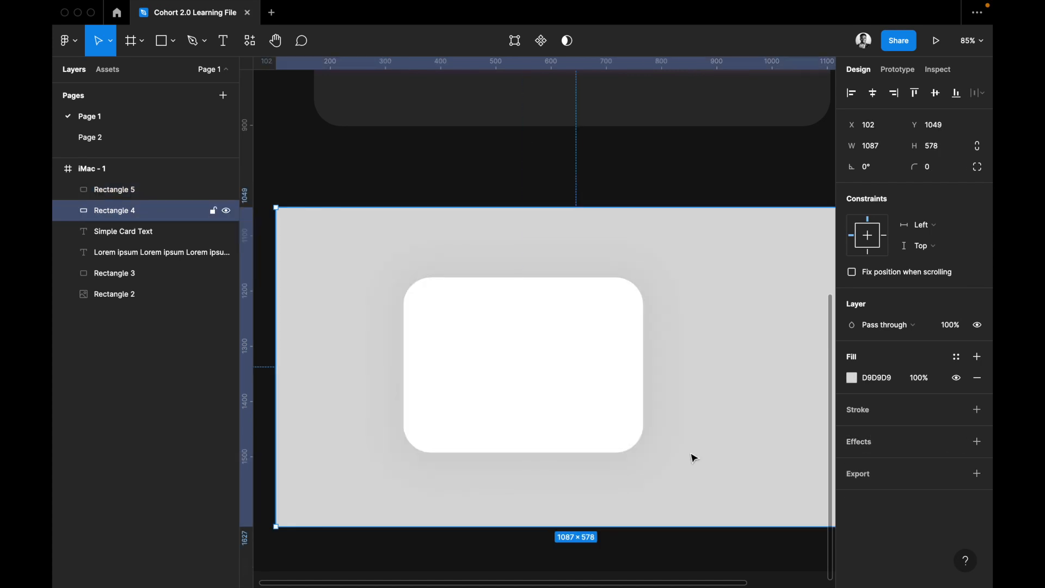
click(532, 390)
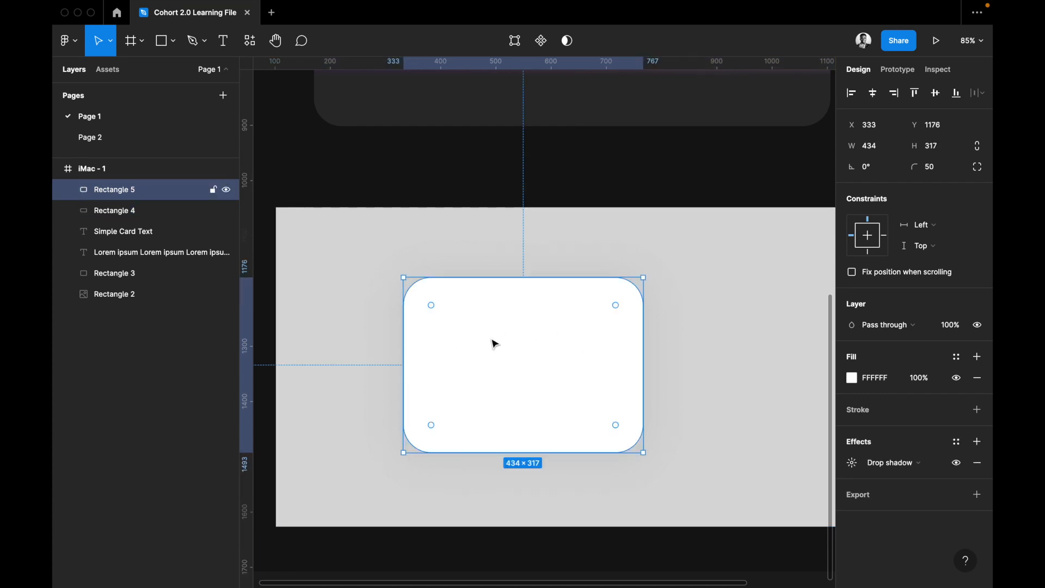
click(623, 252)
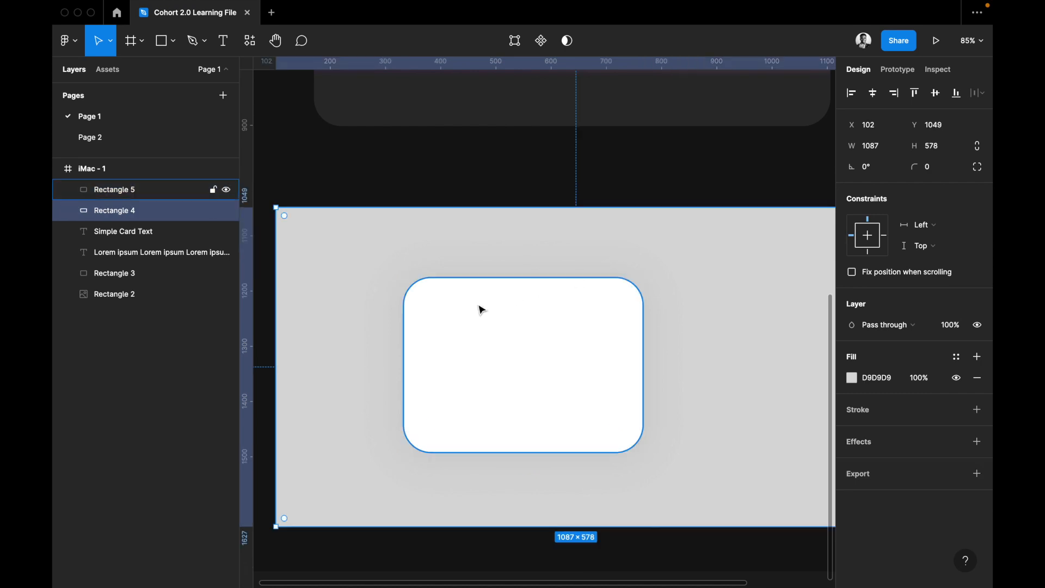
Draw a circle in the upper-left corner of the white rectangle and resize it to 80 × 80.
key(o)
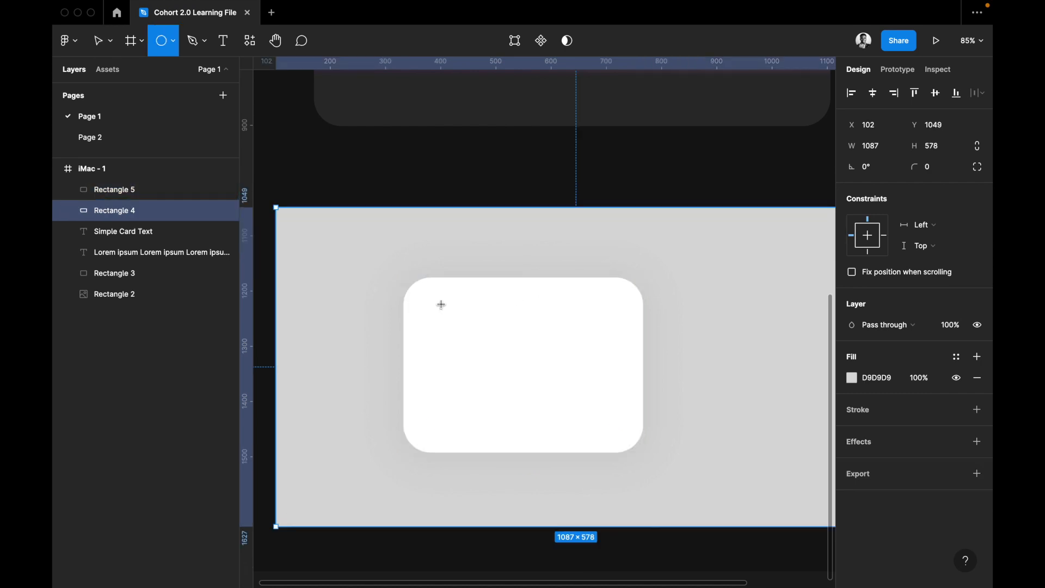
mouse_move(431, 302)
mouse_down()
mouse_move(480, 350)
mouse_move(455, 327)
mouse_up()
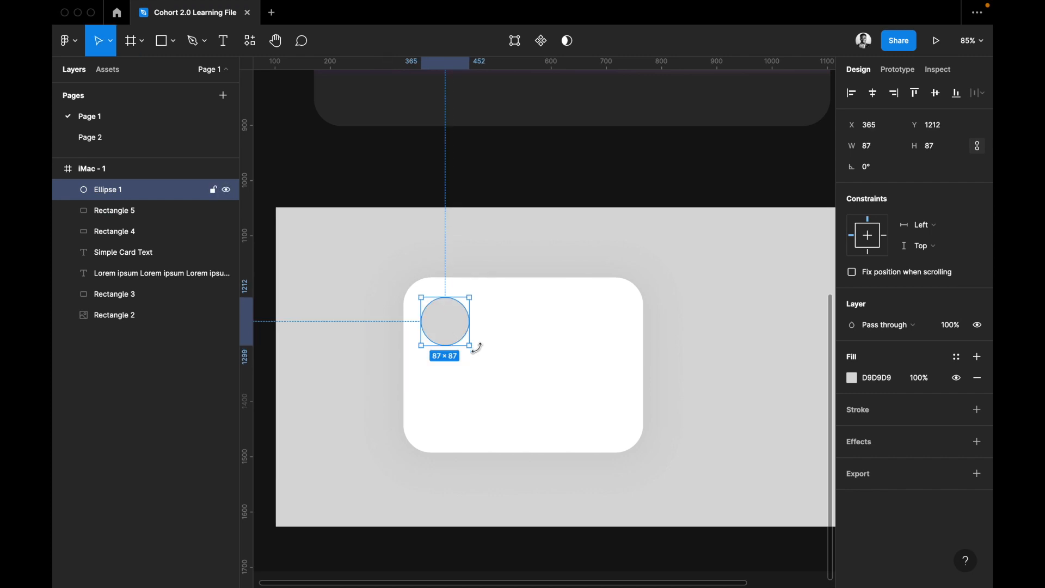
drag(467, 342, 465, 339)
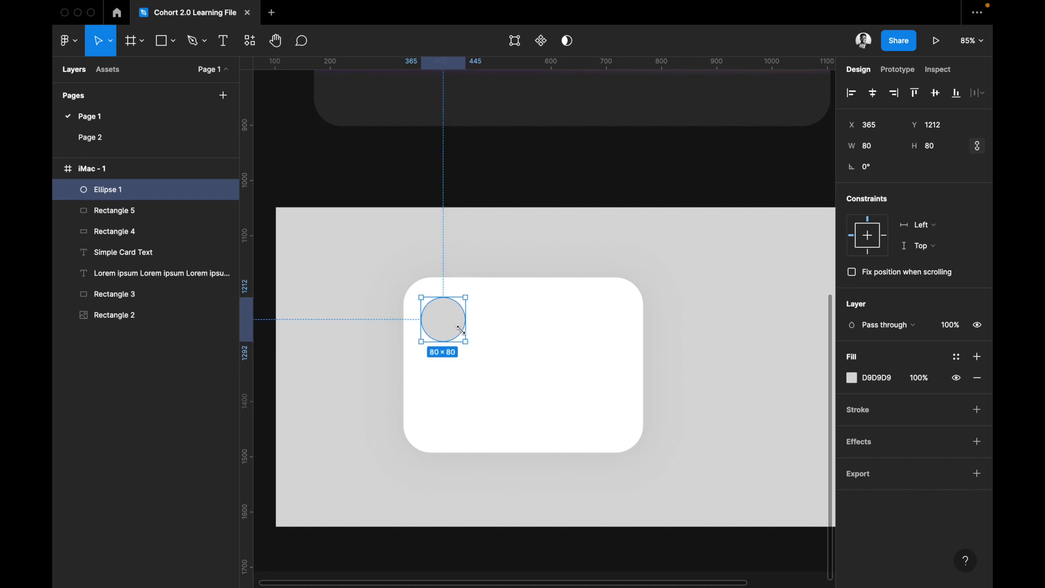
scroll(436, 161, up, 5)
scroll(435, 162, up, 2)
click(442, 131)
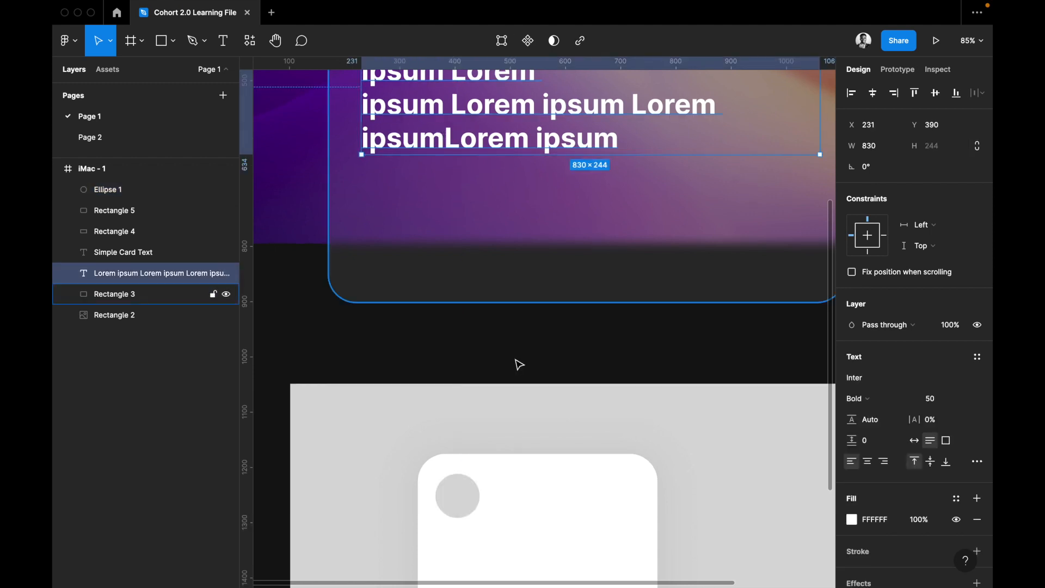
scroll(518, 364, down, 3)
click(444, 405)
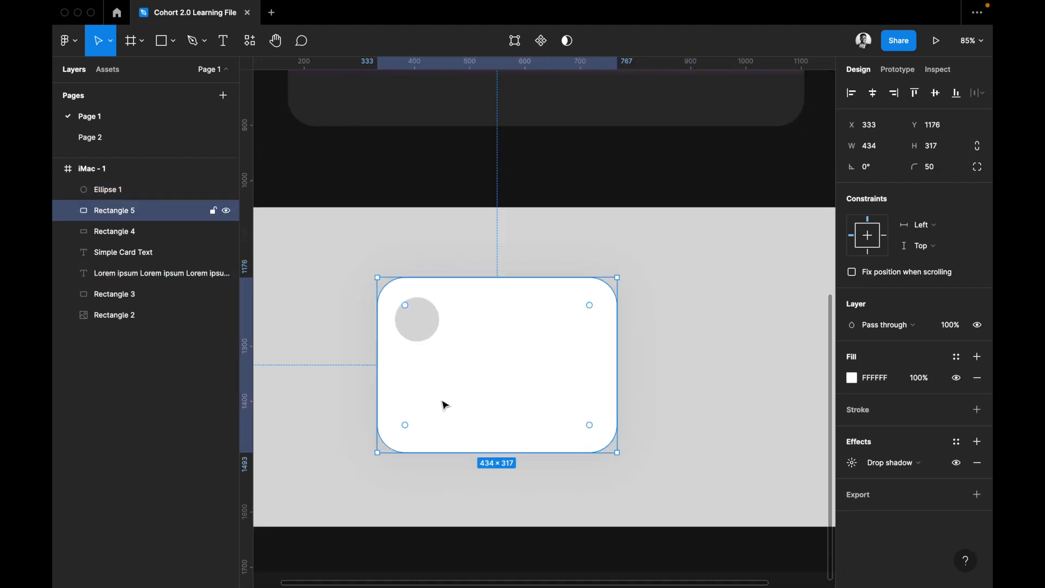
key(ctrl+v)
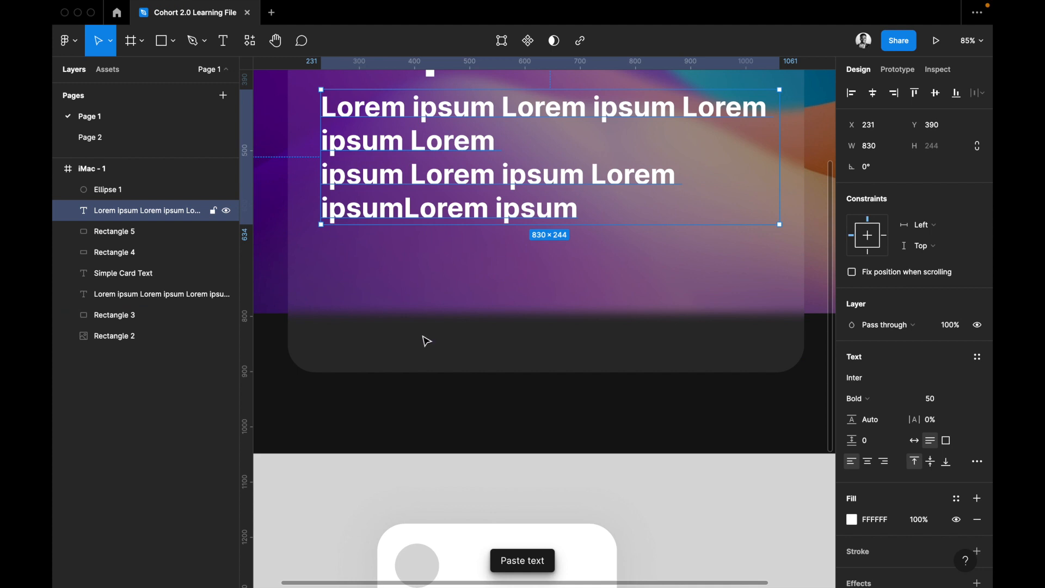
drag(435, 474, 449, 555)
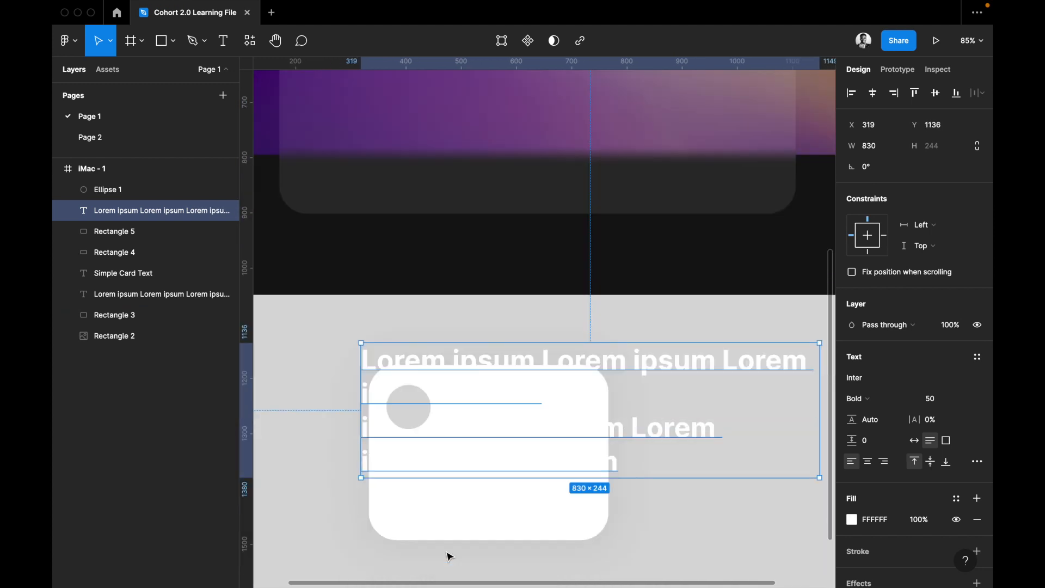
key(Delete)
Paste the copied lorem ipsum text over the white card and set its font size to 25.
click(473, 465)
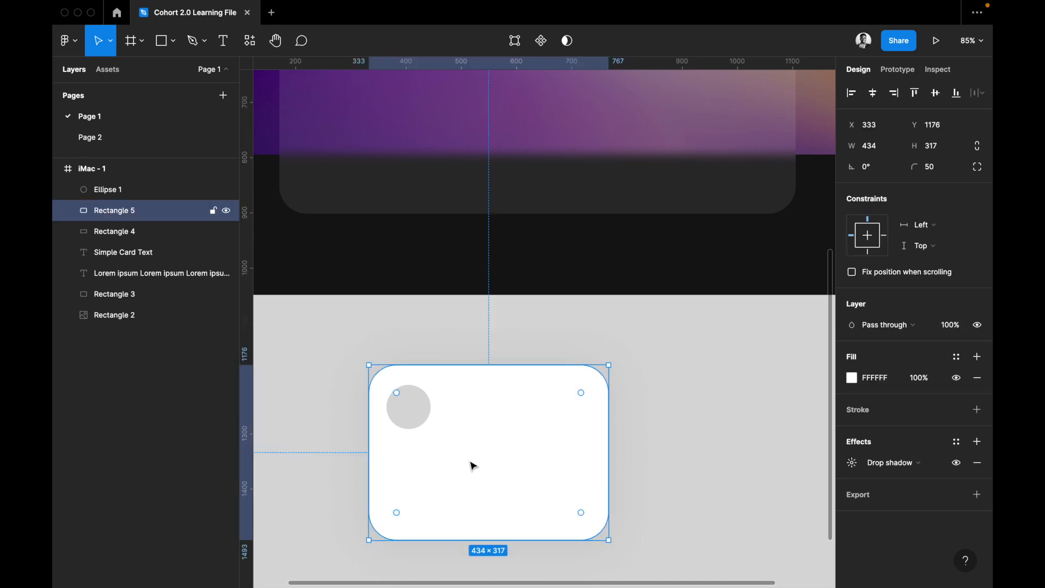
key(ctrl+v)
click(934, 398)
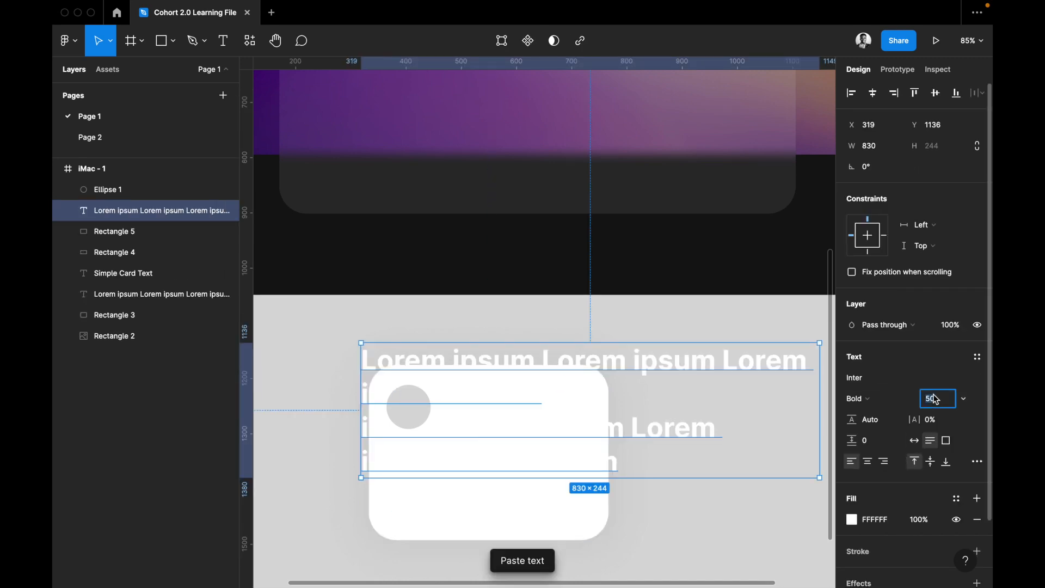
text(25)
key(Return)
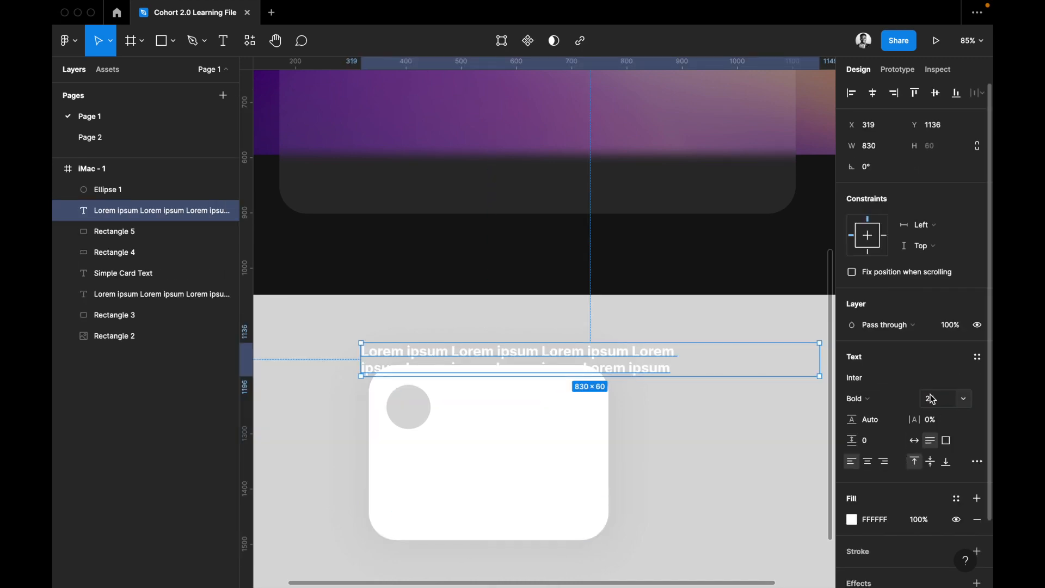
Color the pasted text black (000000) and move it onto the white card at X 333, Y 1347.
drag(499, 346, 490, 478)
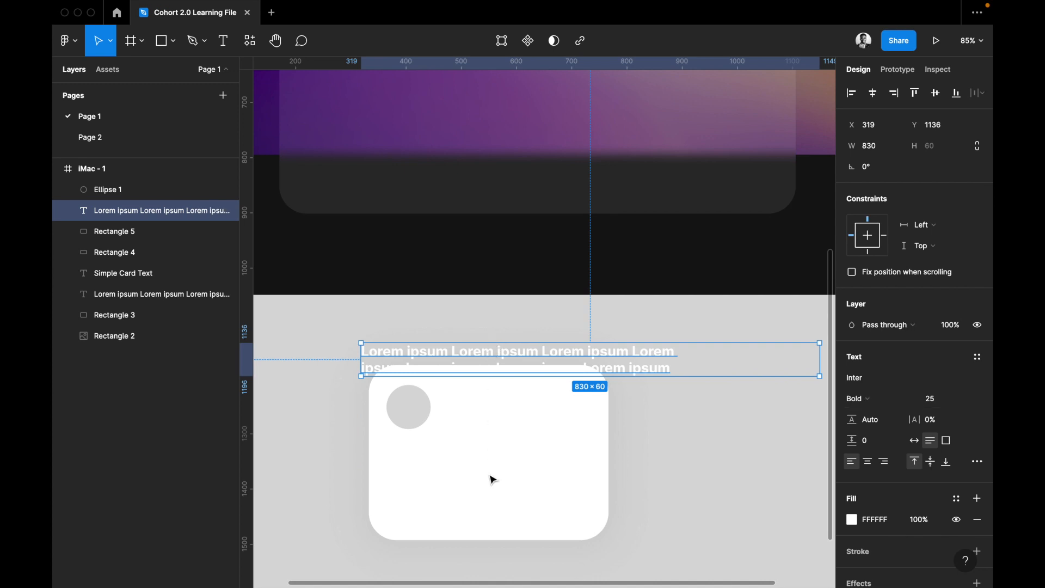
click(875, 519)
text(00)
key(Return)
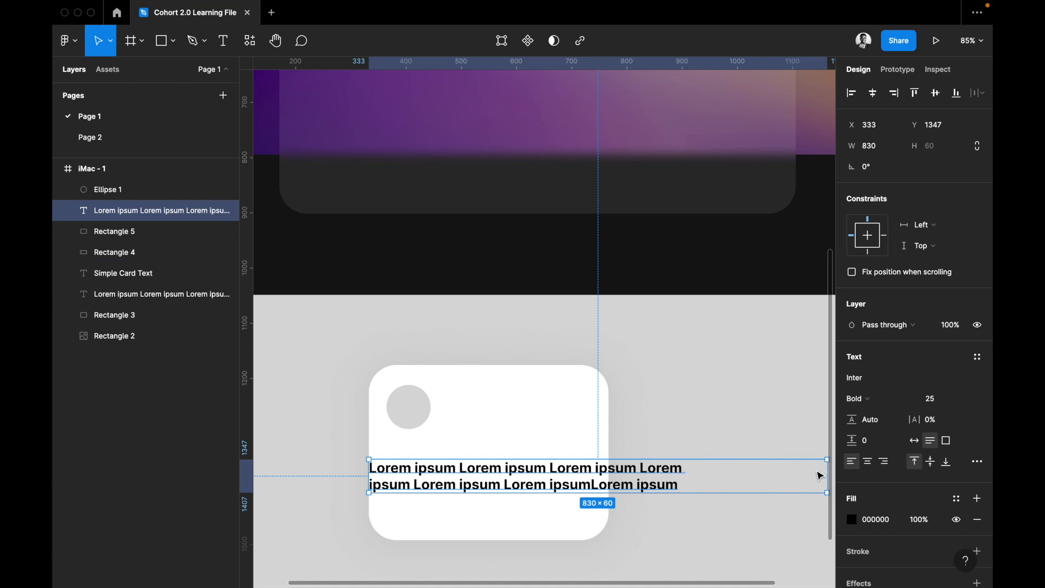
Replace the lorem ipsum text on the white card with a person's full name and set the text box to auto width.
double_click(552, 482)
key(BackSpace)
text(Hi,)
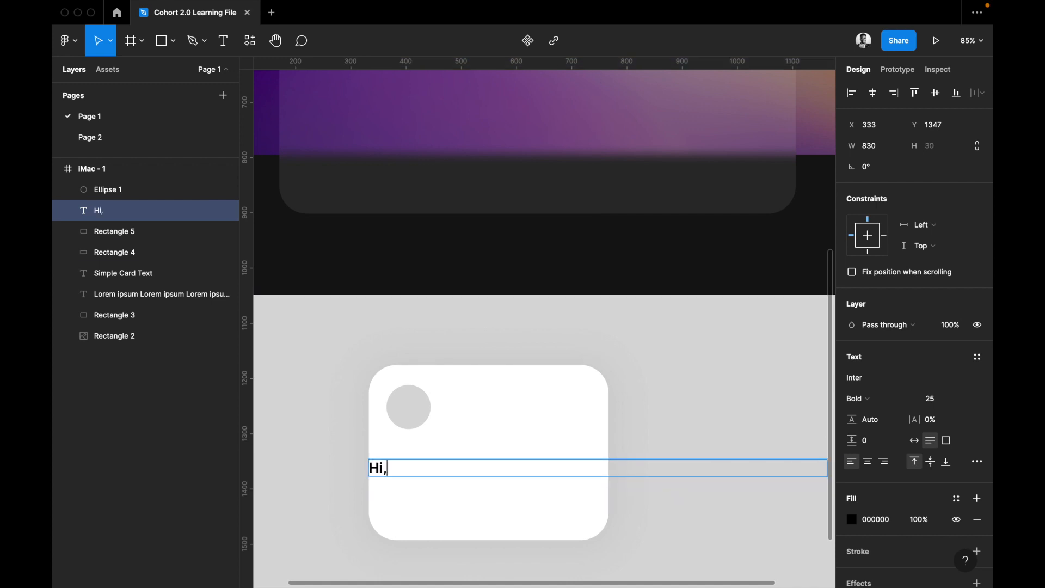
key(BackSpace)
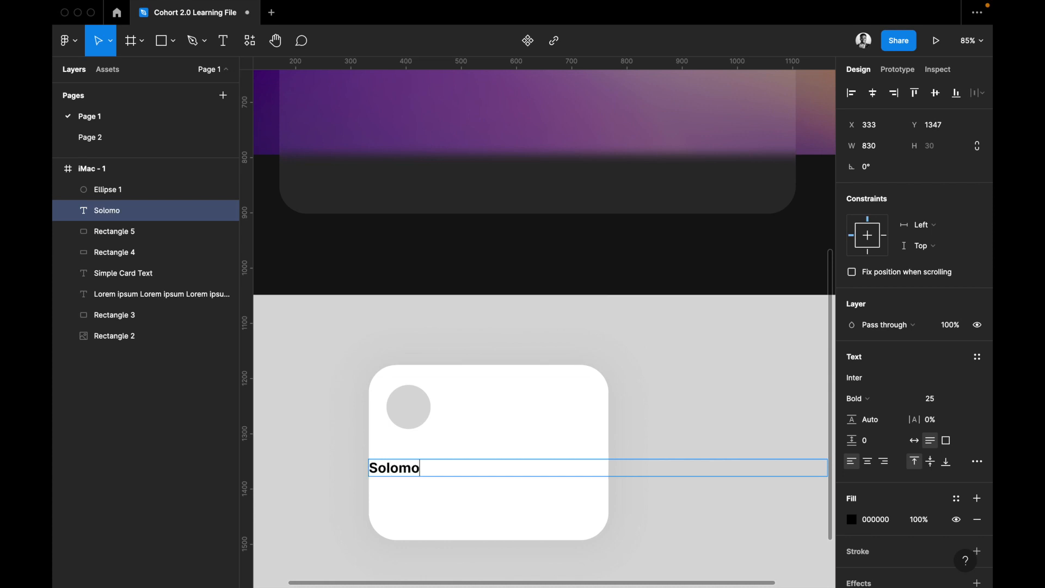
key(Escape)
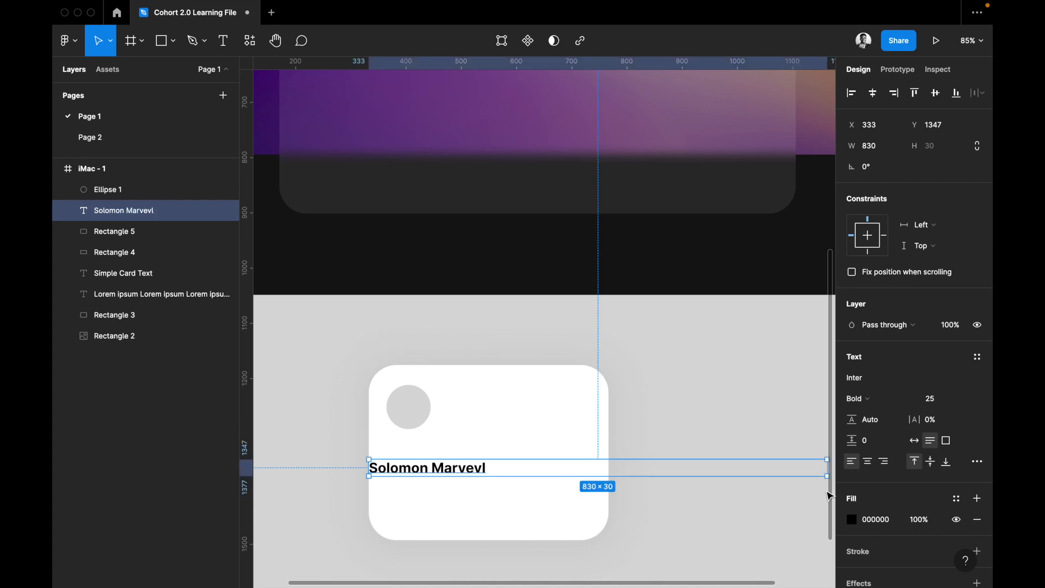
click(917, 440)
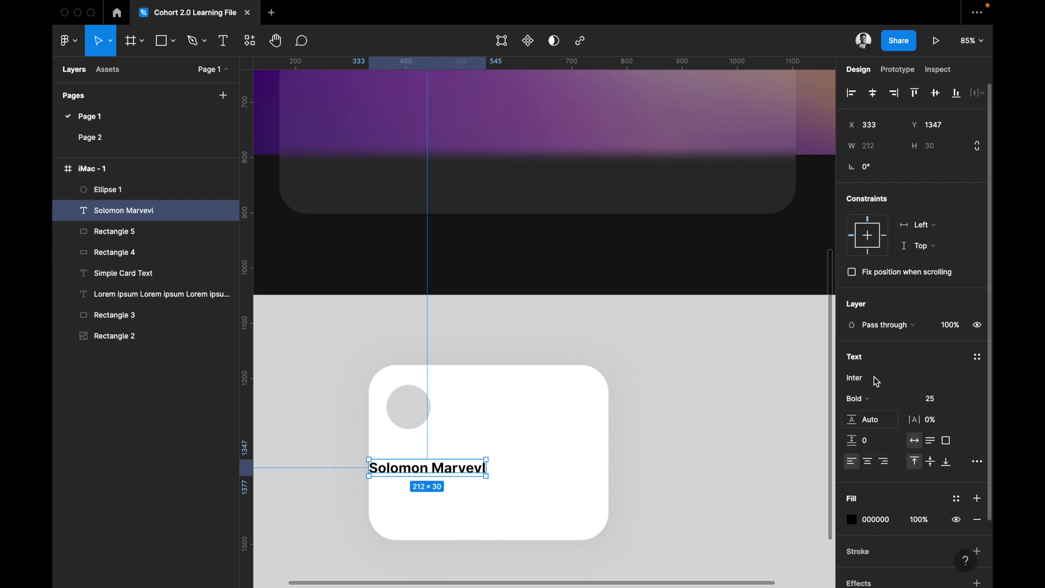
Change the name's font to Poppins with the Bold weight.
click(978, 379)
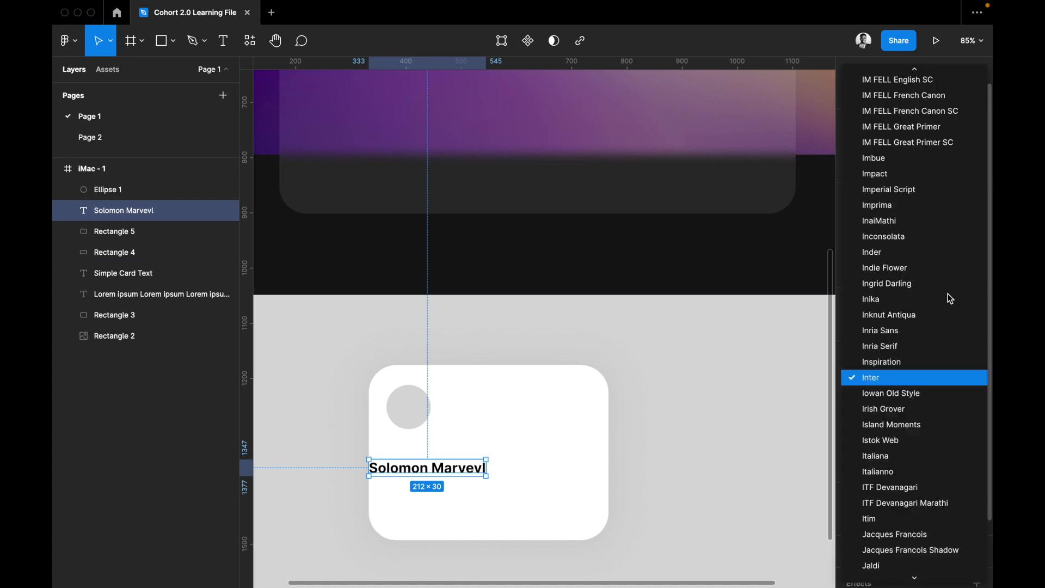
key(Escape)
click(895, 383)
text(Poppins)
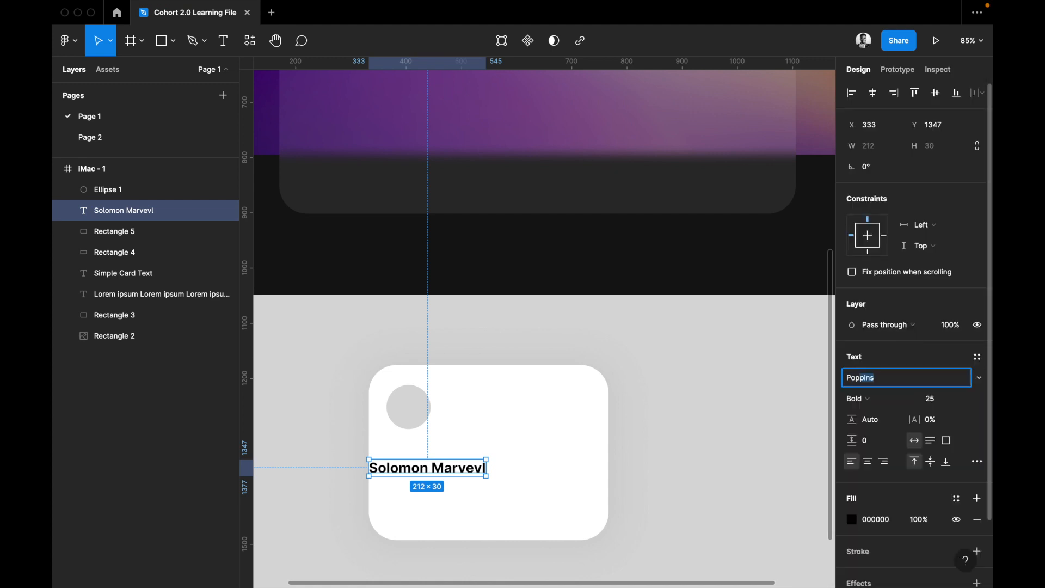
key(Return)
click(899, 407)
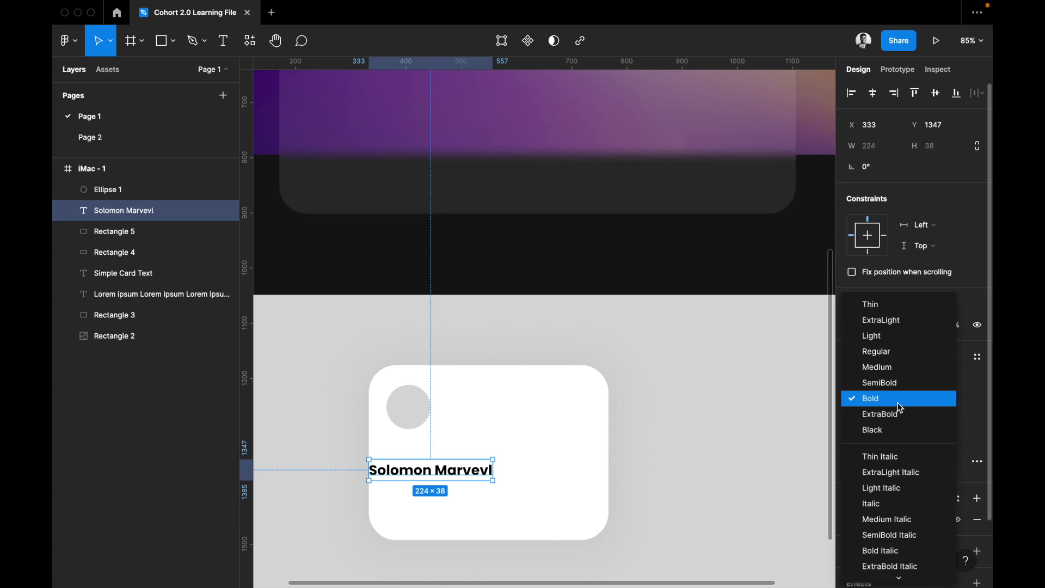
click(899, 407)
Try a font size of 20 on the name and settle on 30.
click(940, 400)
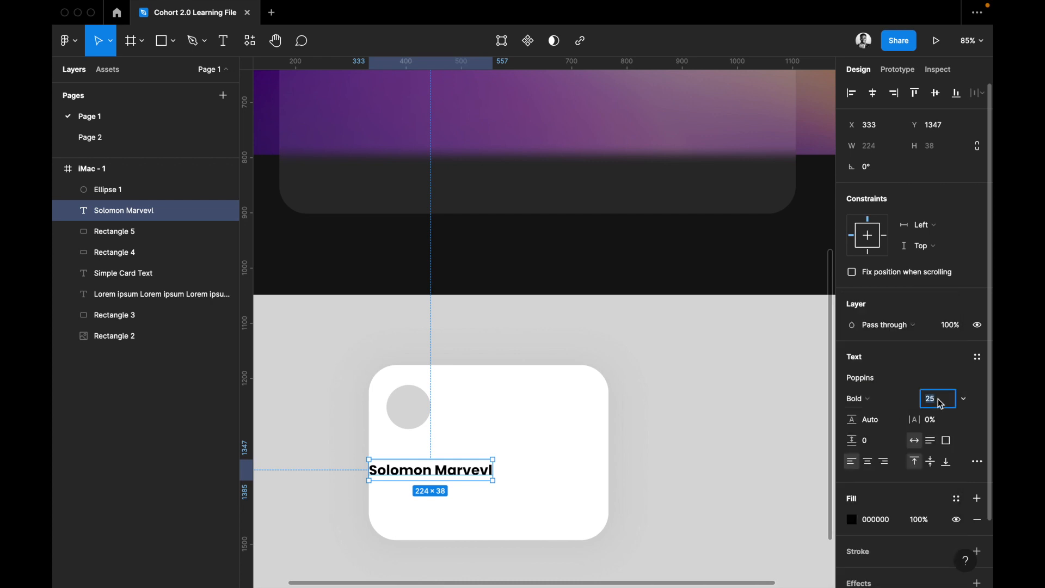
text(20)
key(Return)
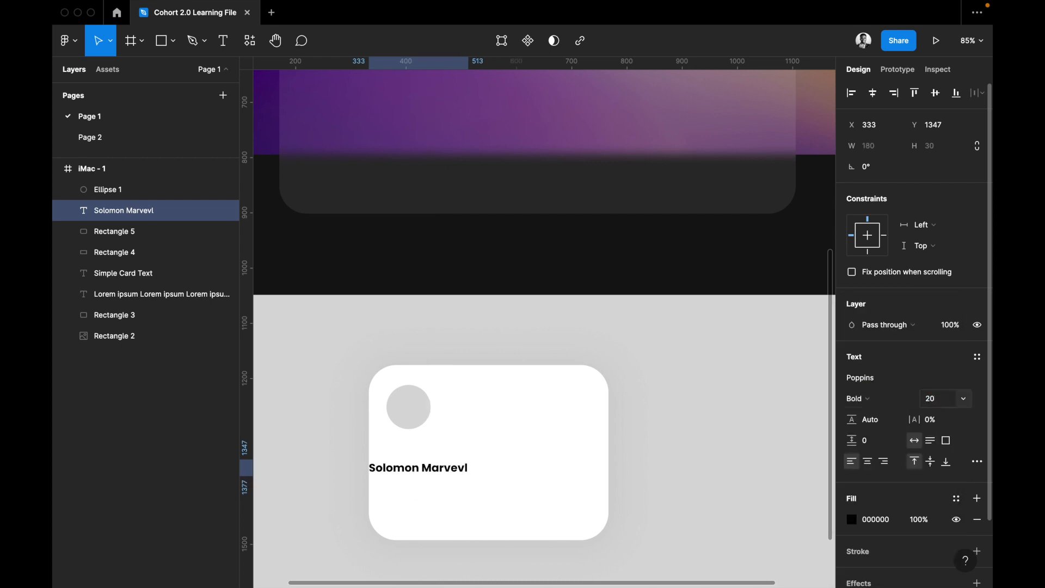
click(939, 400)
text(30)
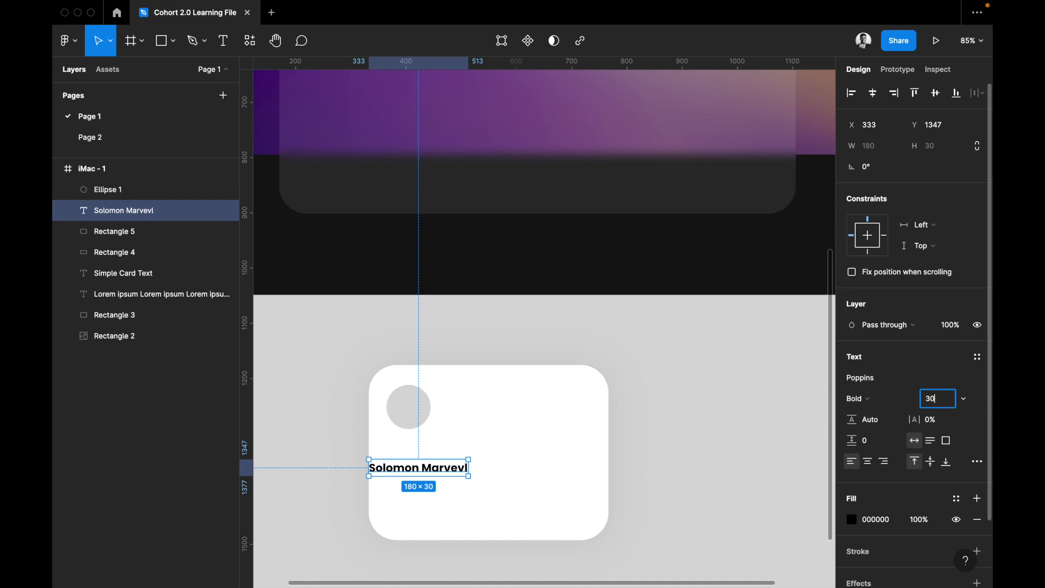
key(Return)
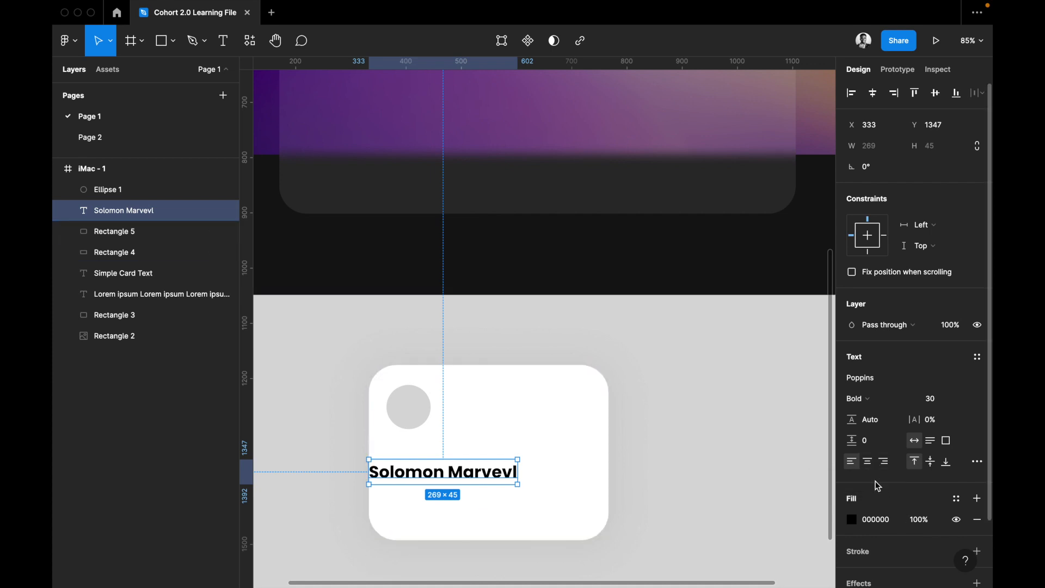
Add a second line reading "I am a designer" below the name, keeping the text left-aligned.
click(867, 461)
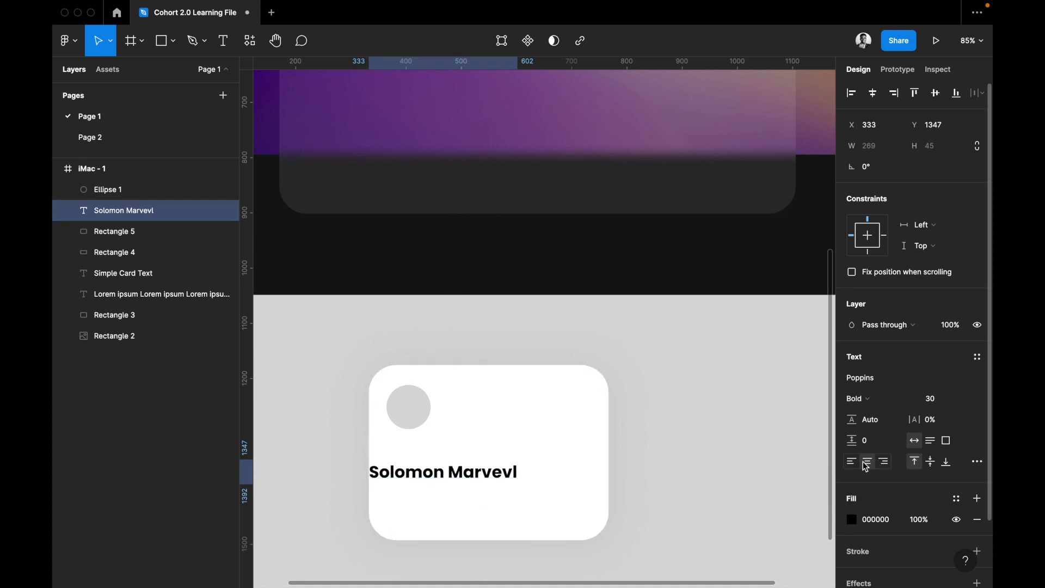
click(851, 461)
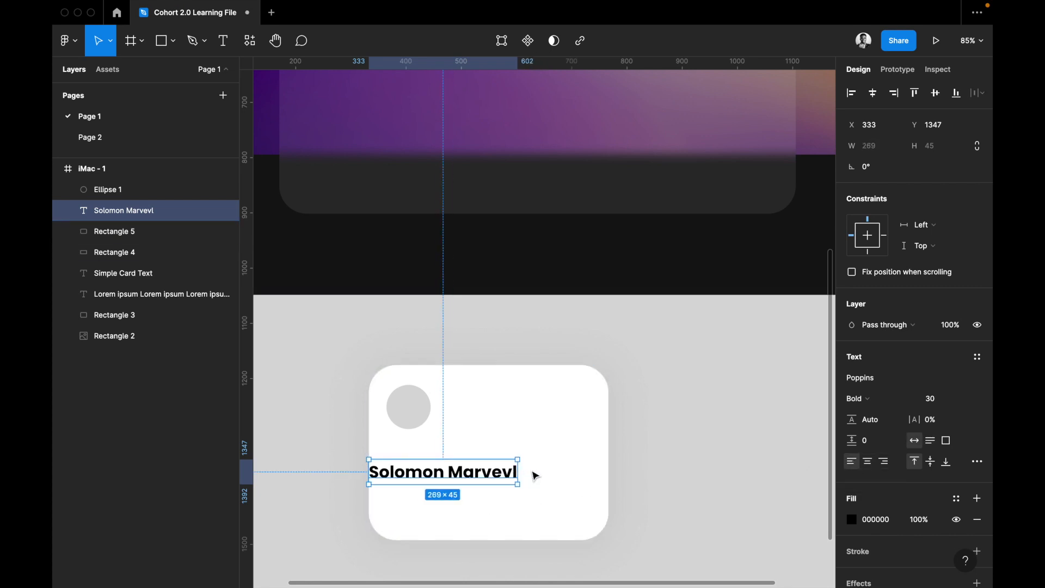
key(Return)
key(Right)
key(Return)
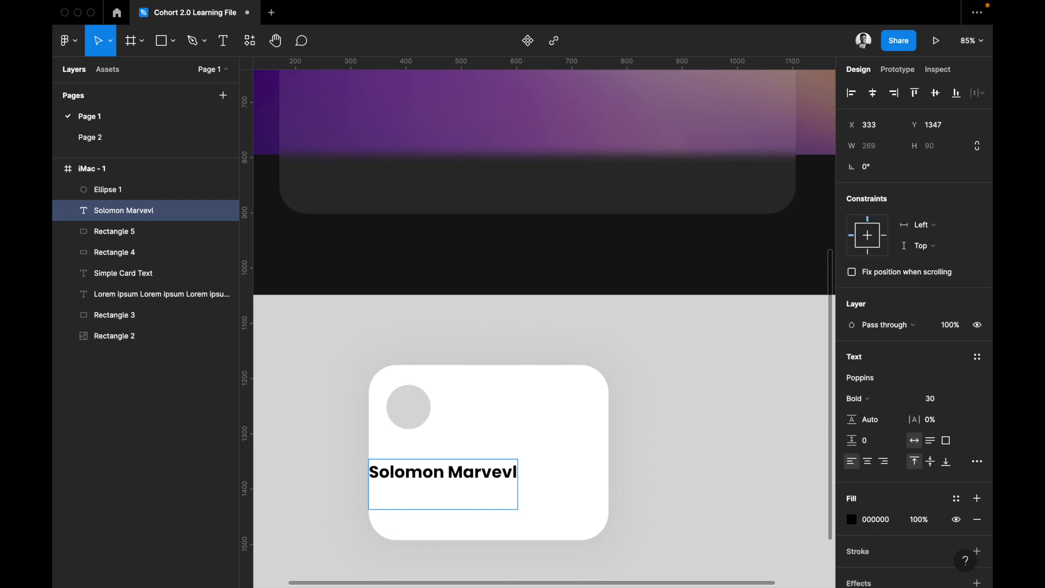
text(I am an)
key(BackSpace)
key(BackSpace)
text(de)
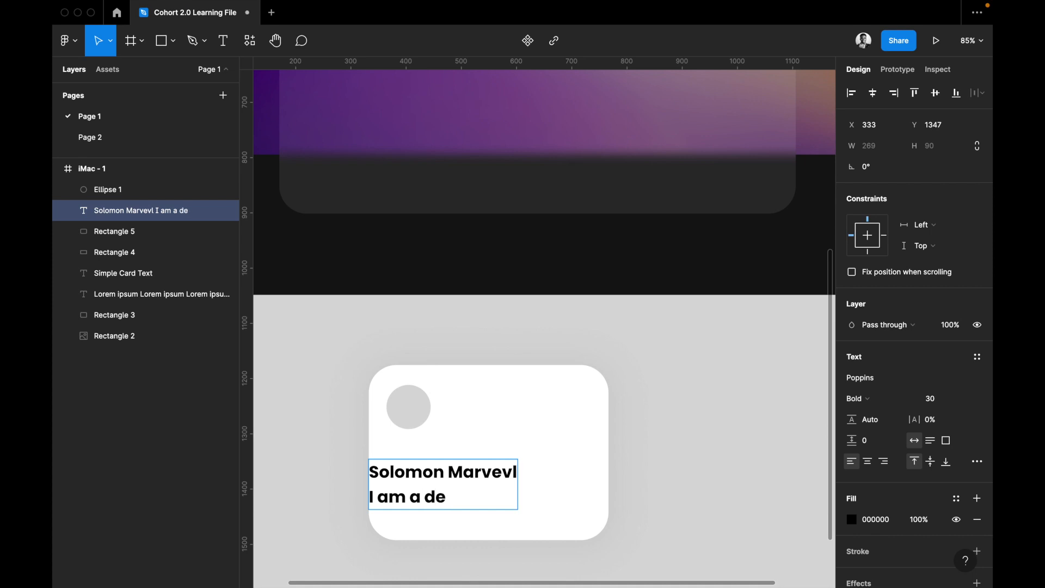
text(signer)
key(Escape)
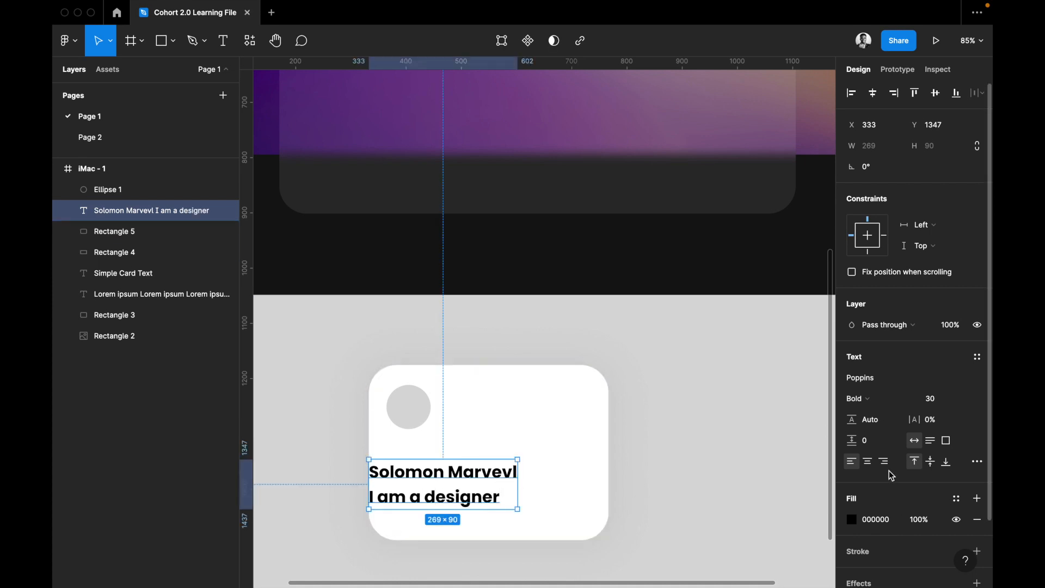
Compare center, right and left text alignment on the two lines with aligning the whole text block within the frame.
click(868, 461)
click(884, 461)
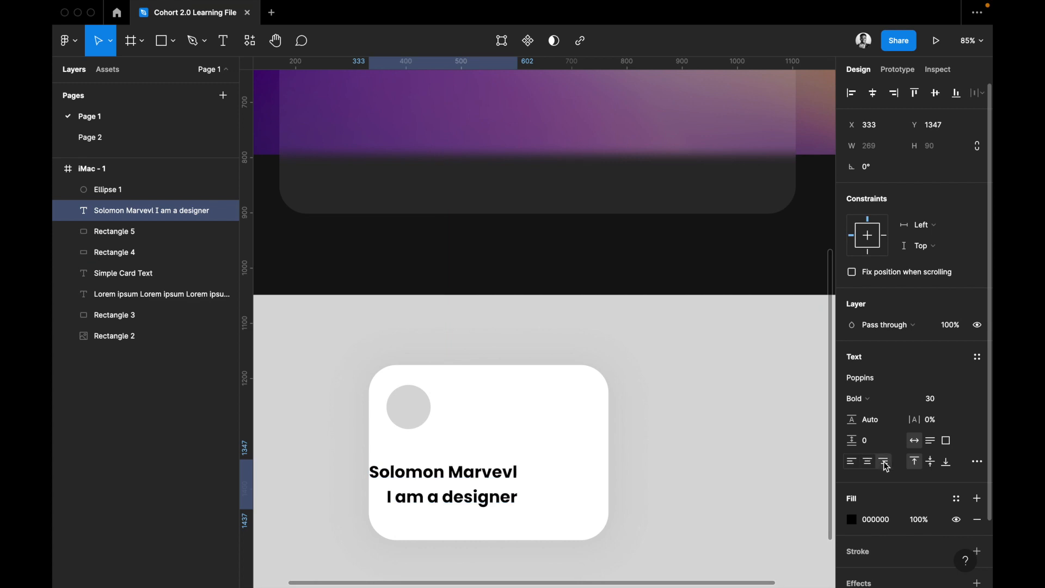
click(867, 462)
click(851, 462)
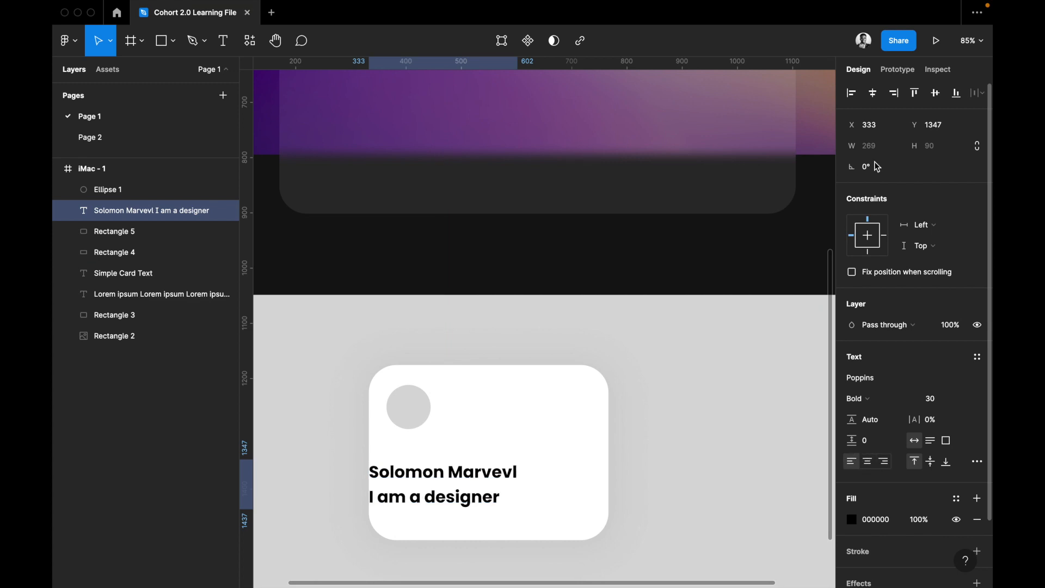
click(852, 94)
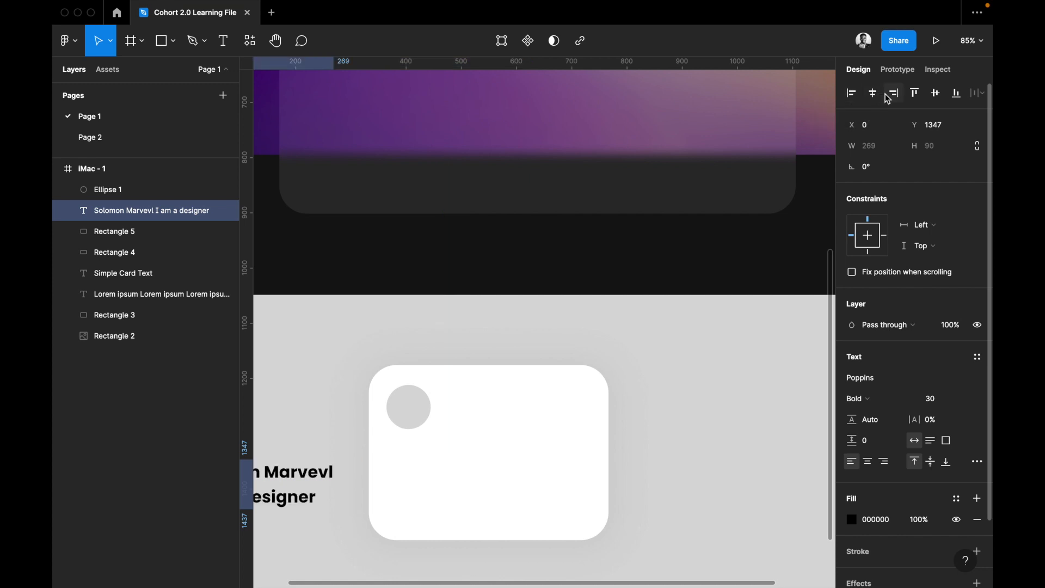
click(875, 94)
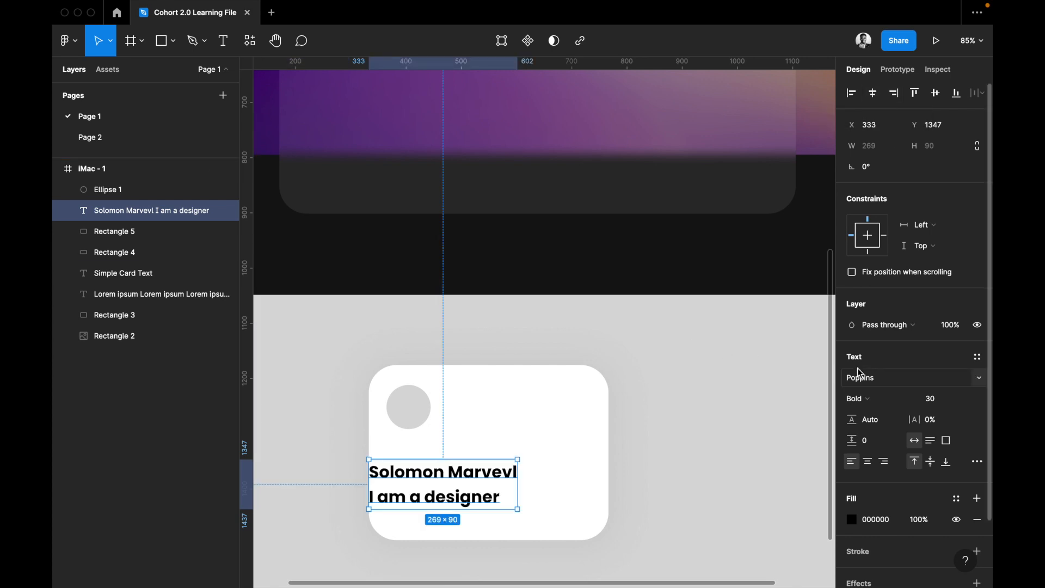
click(869, 462)
click(883, 462)
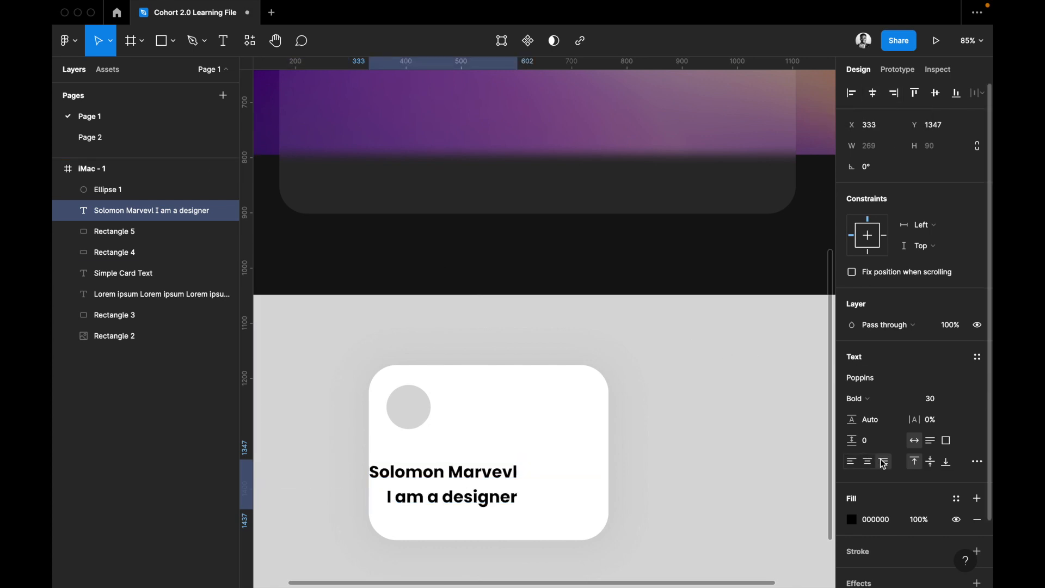
click(867, 462)
click(852, 462)
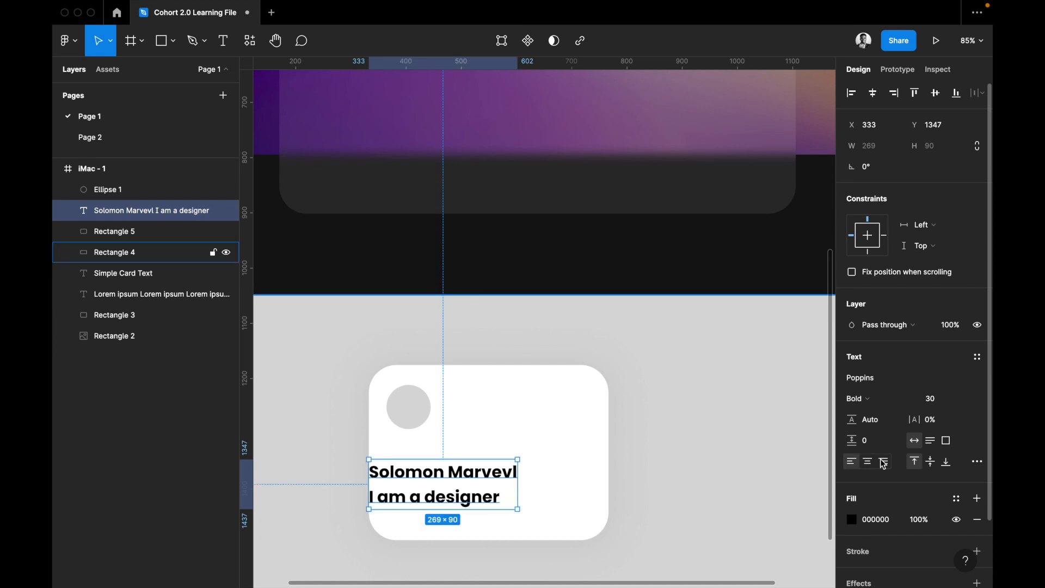
Try a 50% fill opacity on the two-line text and undo it.
scroll(920, 474, down, 2)
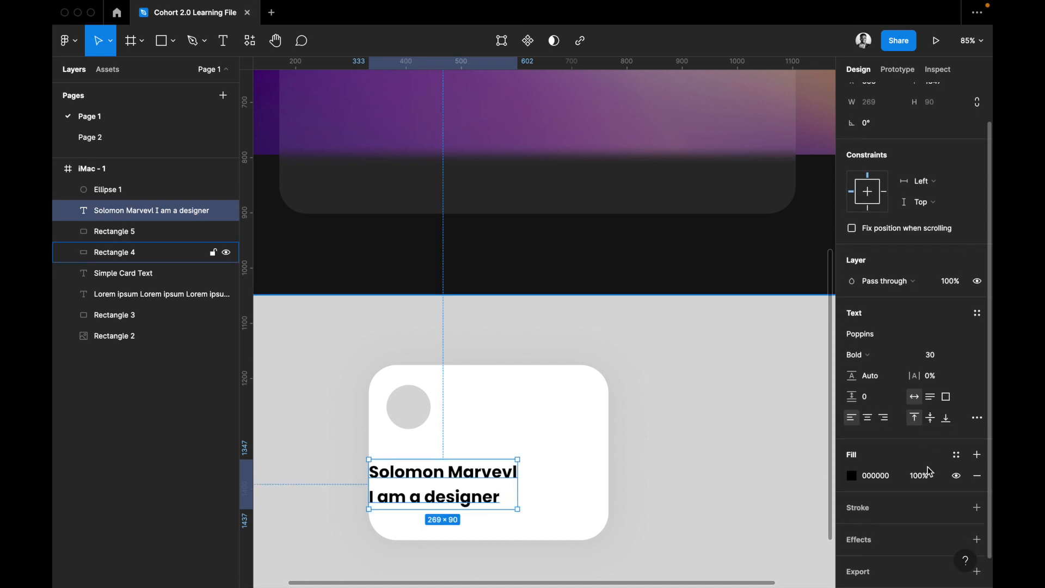
scroll(874, 484, down, 1)
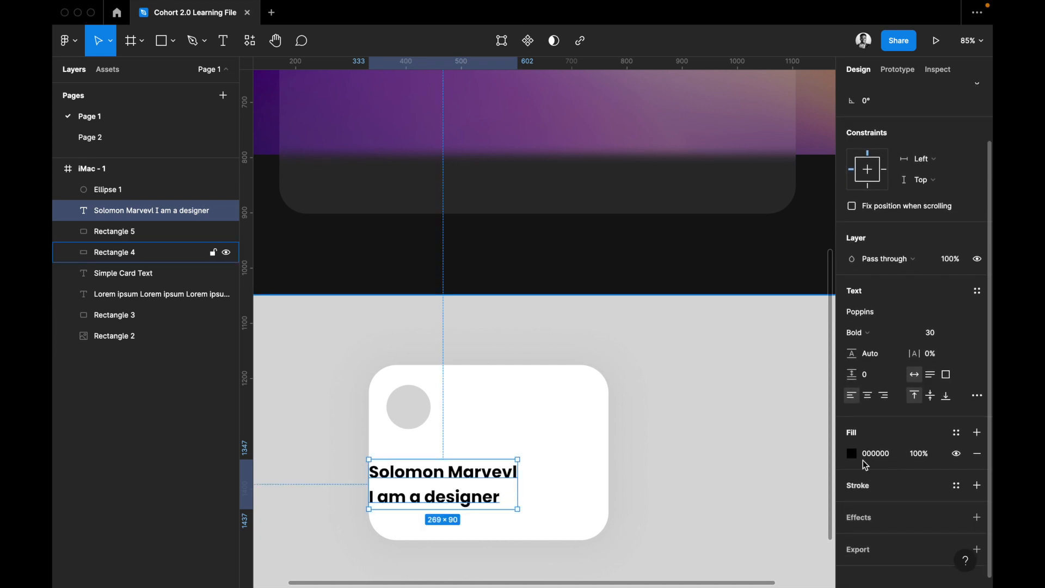
click(920, 457)
text(50)
key(Return)
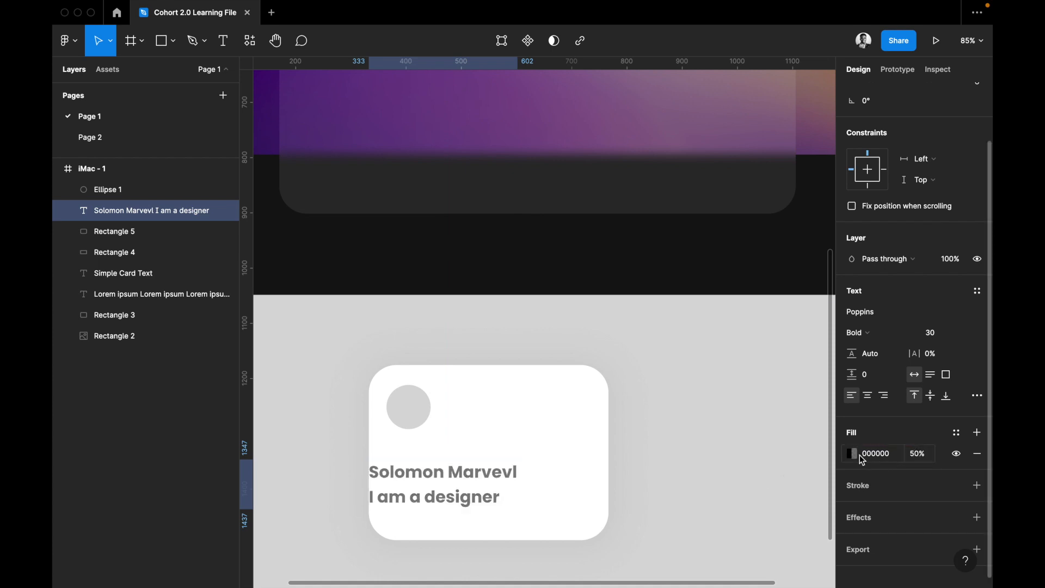
key(super+z)
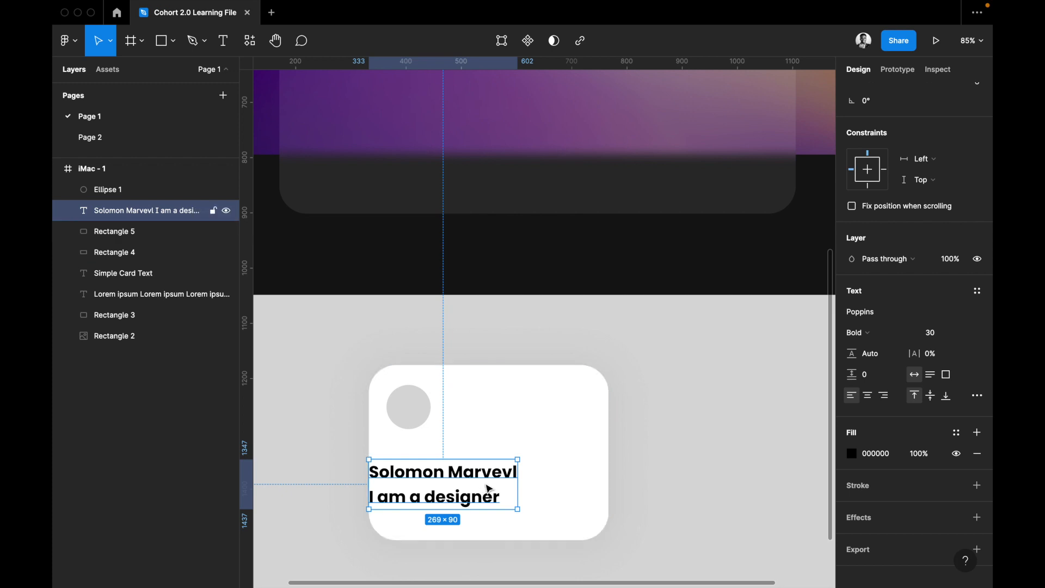
Add a black outside stroke of 1 to the two-line text.
scroll(965, 464, down, 1)
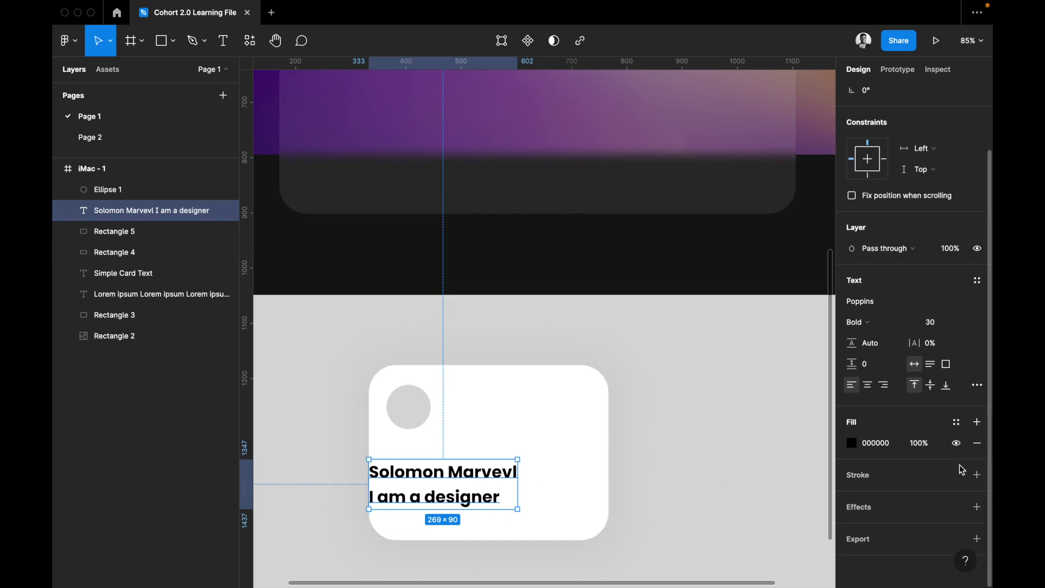
click(978, 474)
scroll(909, 501, down, 2)
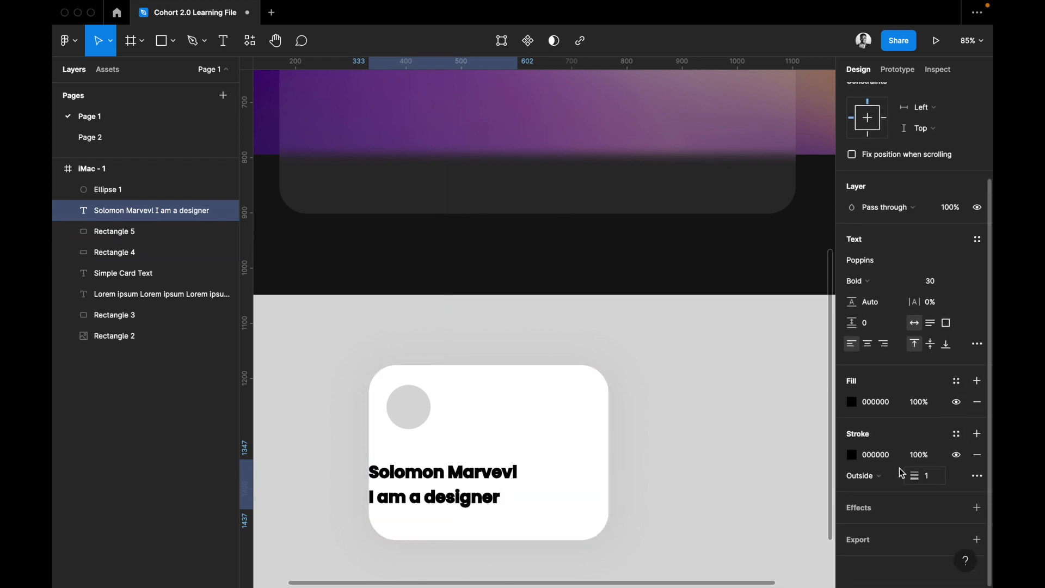
Recolor the two-line text's outside stroke to red (FF2F2F) and remove the stroke from the text.
click(852, 454)
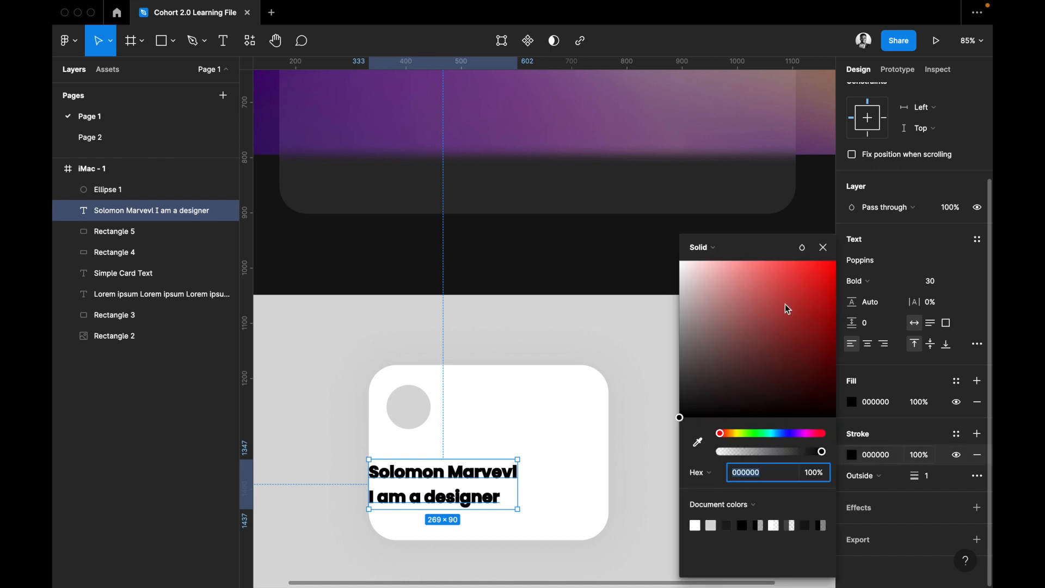
click(808, 262)
click(823, 248)
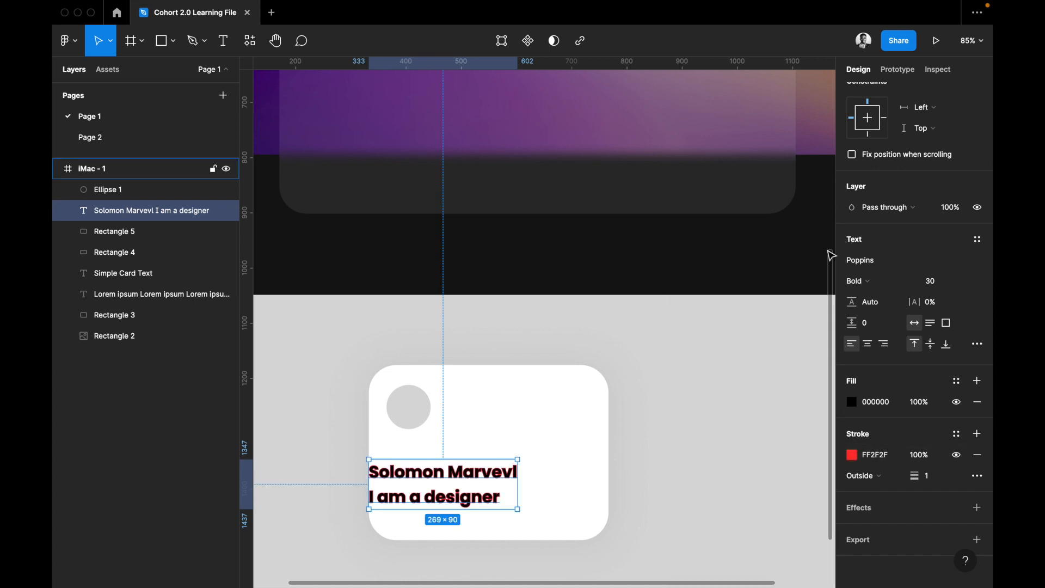
click(977, 454)
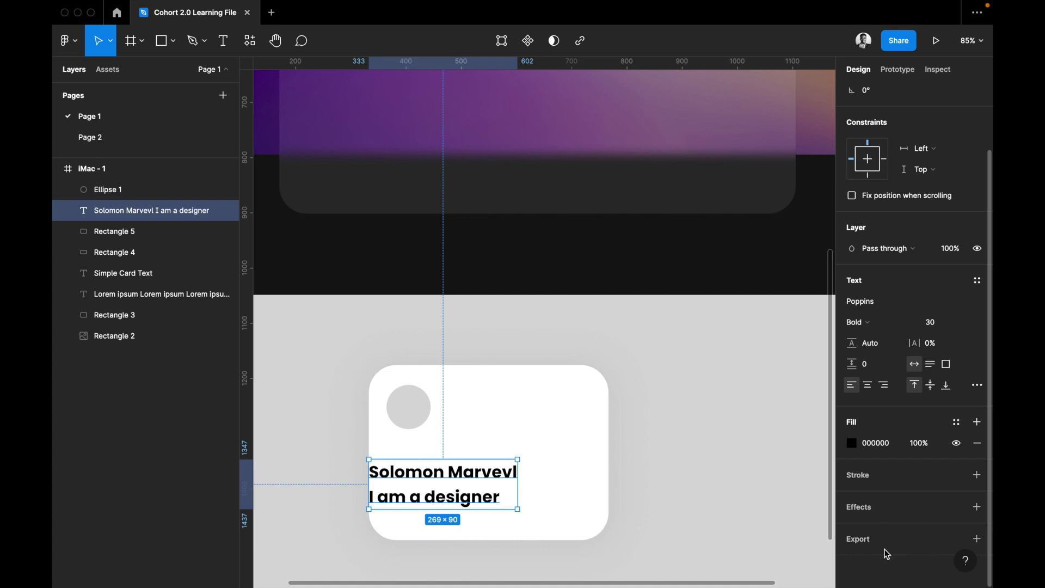
Move the two-line text beneath the grey circle to X 370, Y 1312, and try a duplicate directly below it, deleting the copy.
click(570, 410)
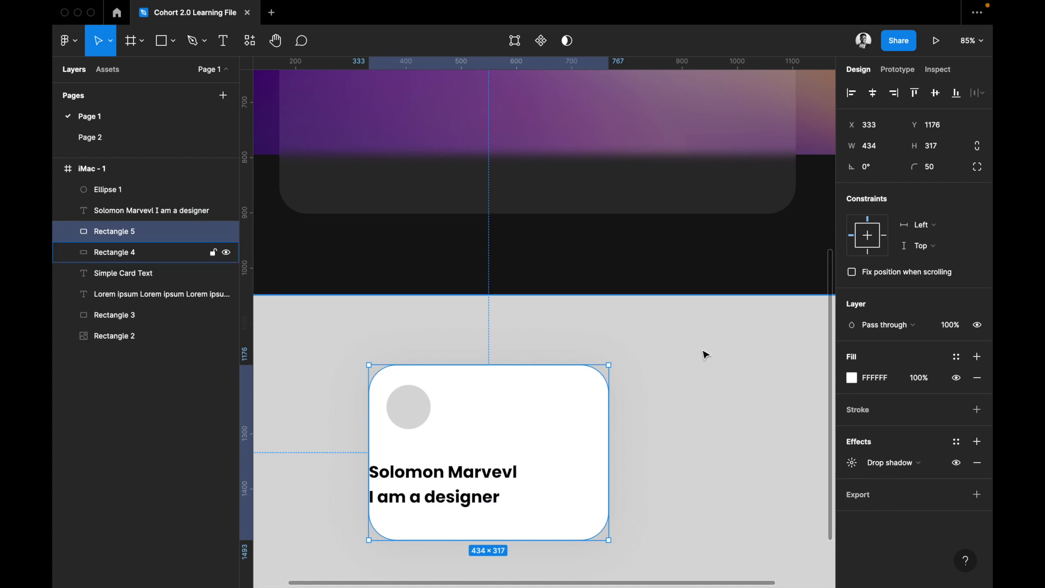
click(404, 484)
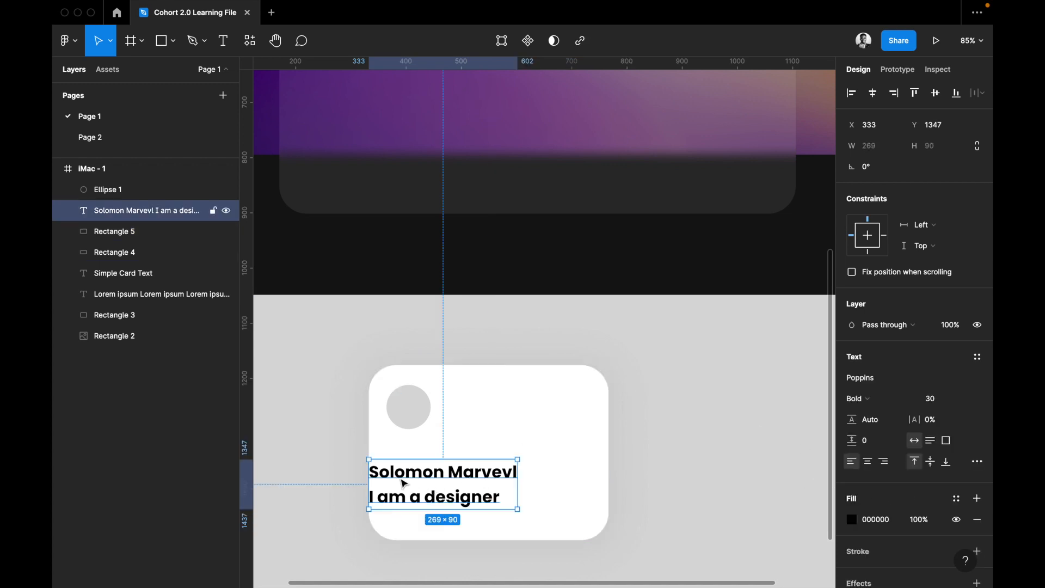
drag(400, 477, 427, 549)
key(super+d)
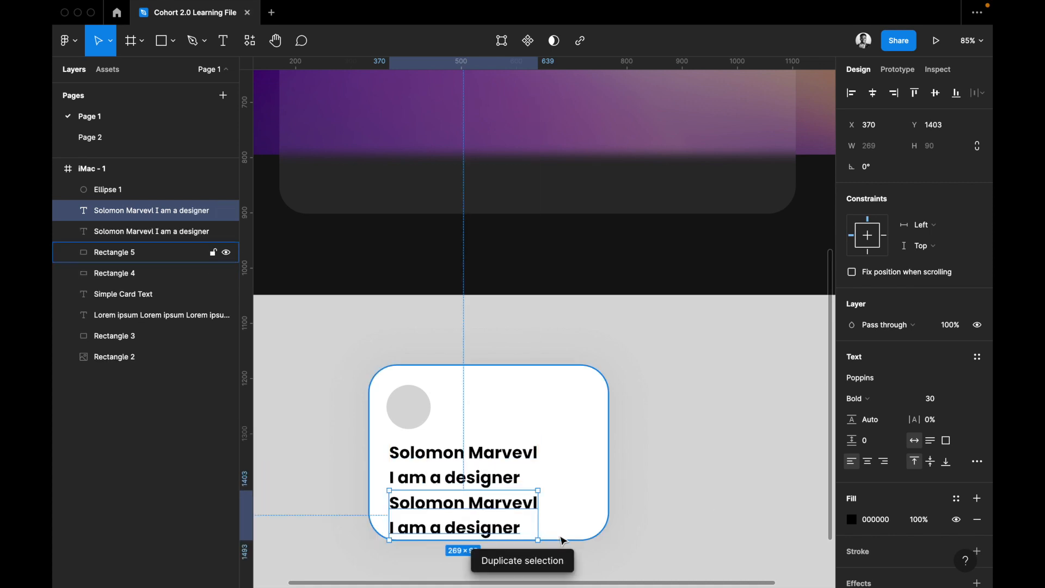
key(Delete)
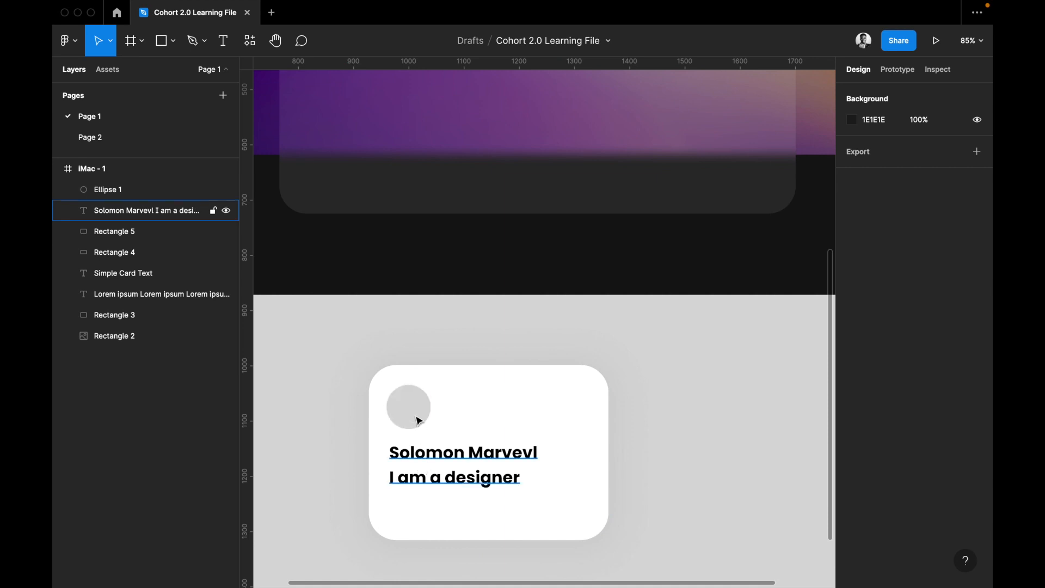
Turn the two-line text on the white profile card into a component.
click(415, 449)
scroll(592, 414, down, 5)
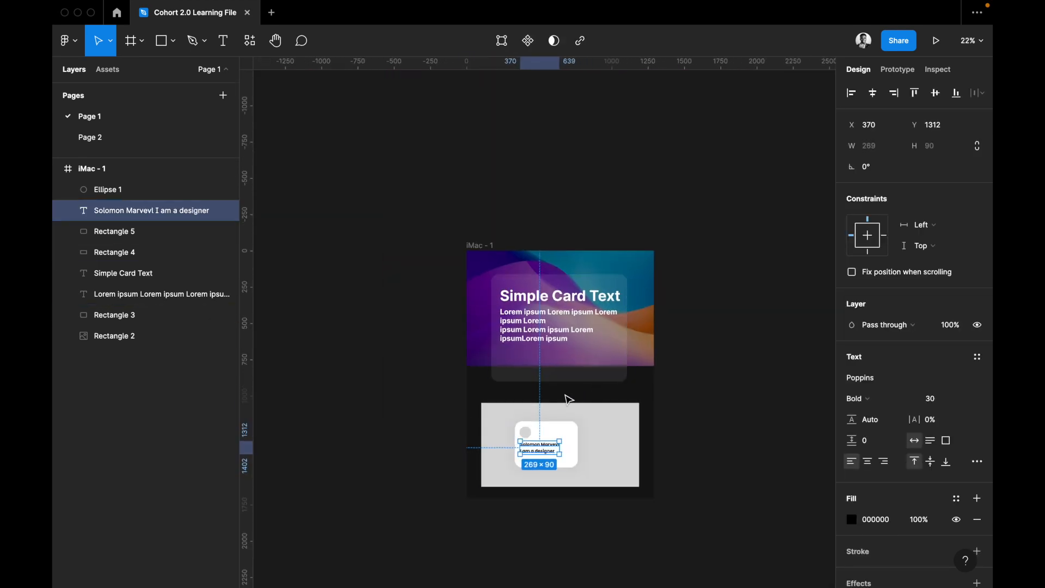
scroll(566, 397, up, 3)
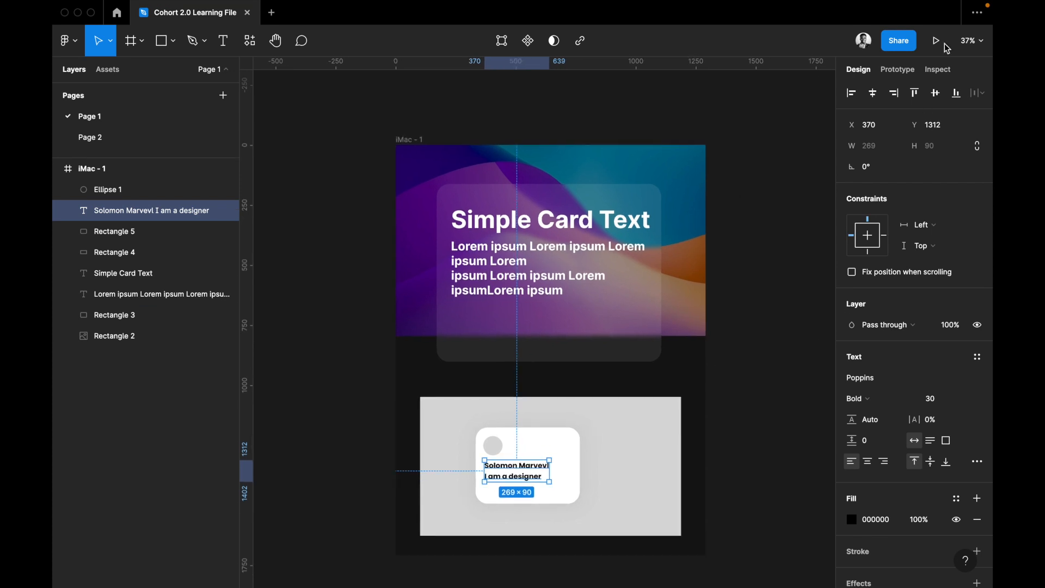
click(528, 48)
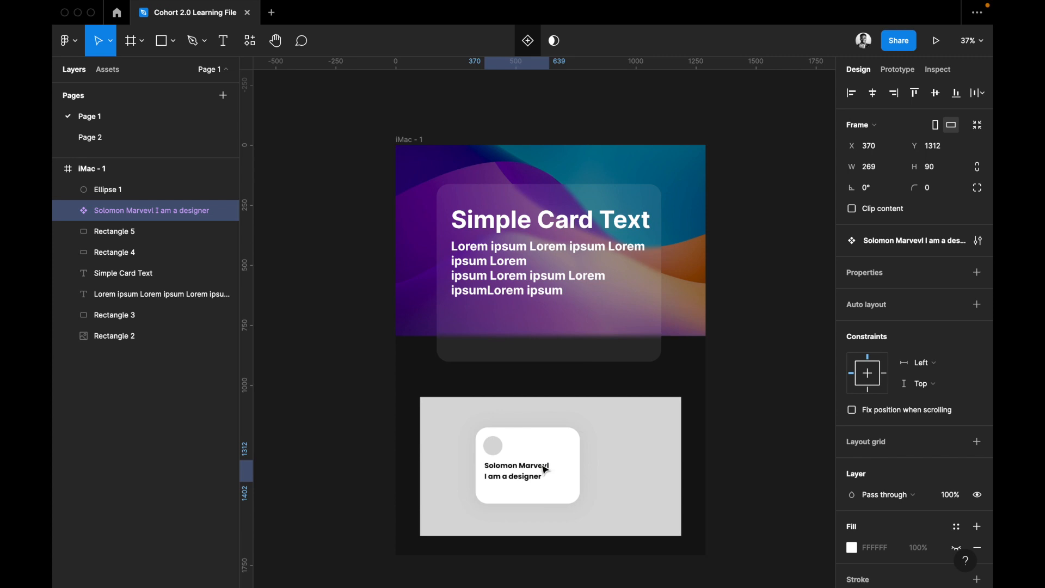
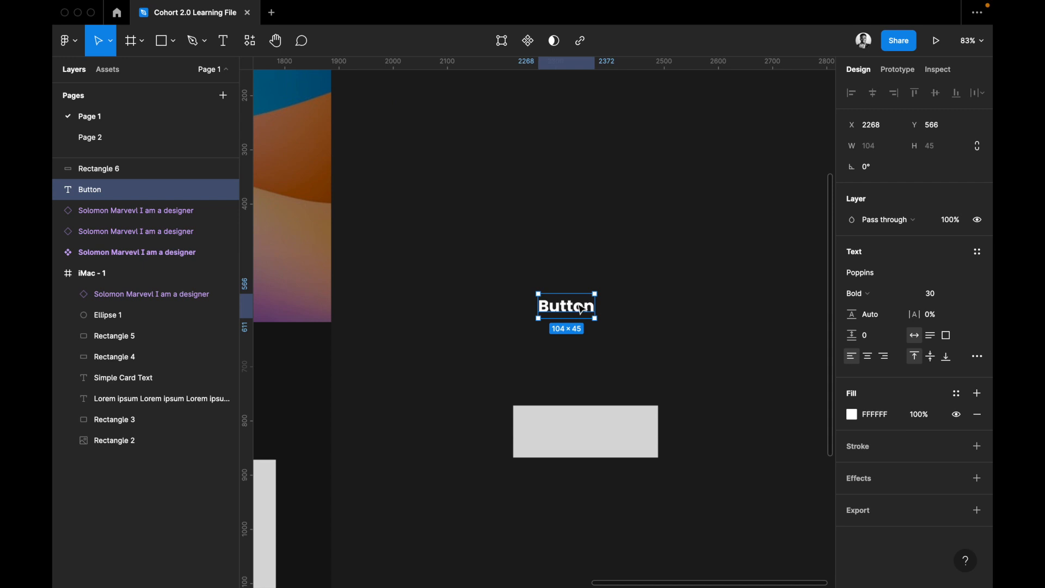
Move the Button text onto the grey rectangle, cut and paste it above the rectangle in layer order, and center it there.
drag(607, 423, 607, 438)
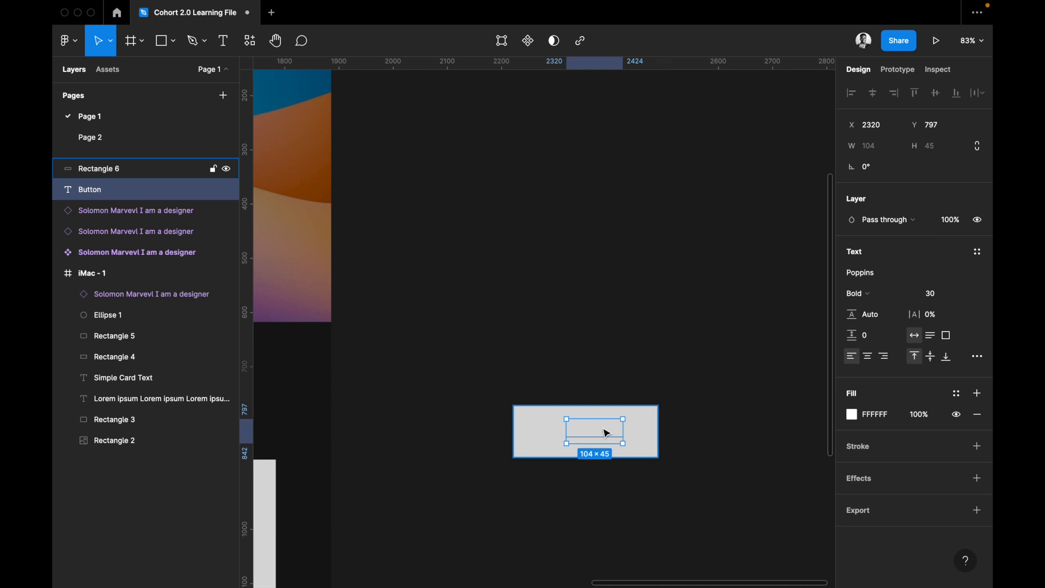
key(Delete)
click(640, 427)
key(super+v)
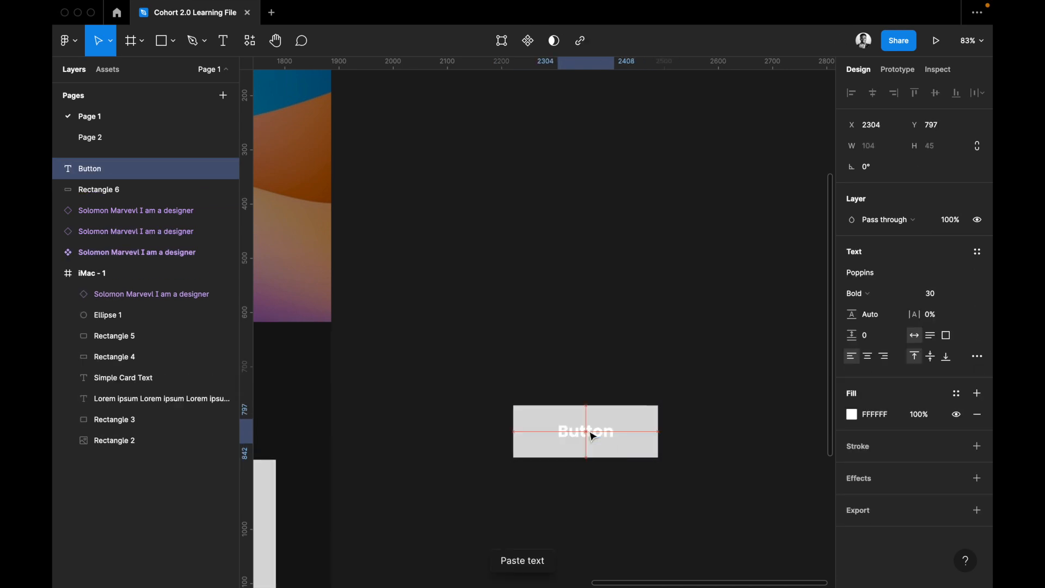
drag(596, 436, 586, 436)
Round the button rectangle's corners, trying a radius of 10 and settling on 50.
click(652, 426)
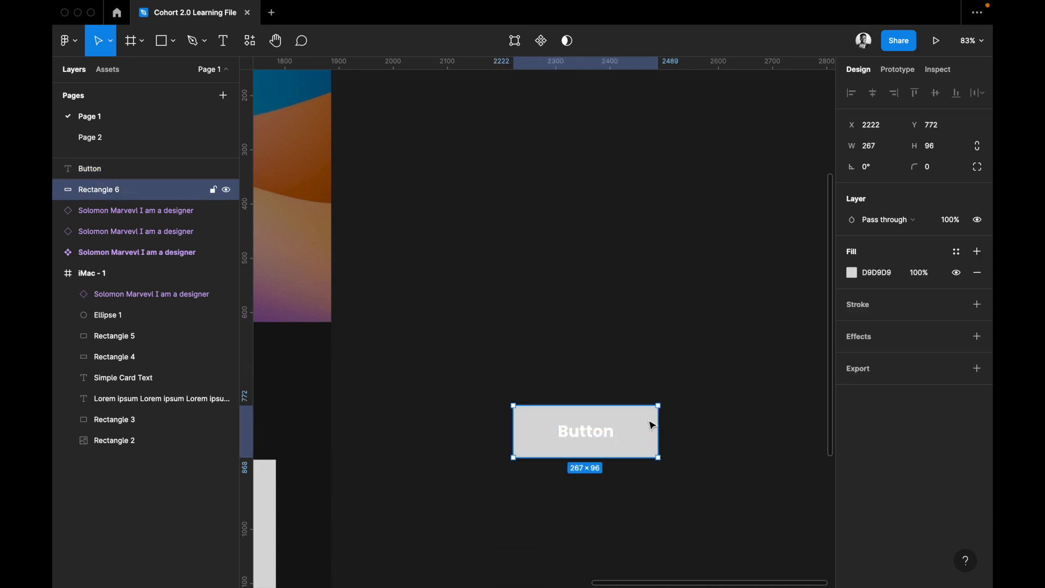
click(939, 175)
text(10)
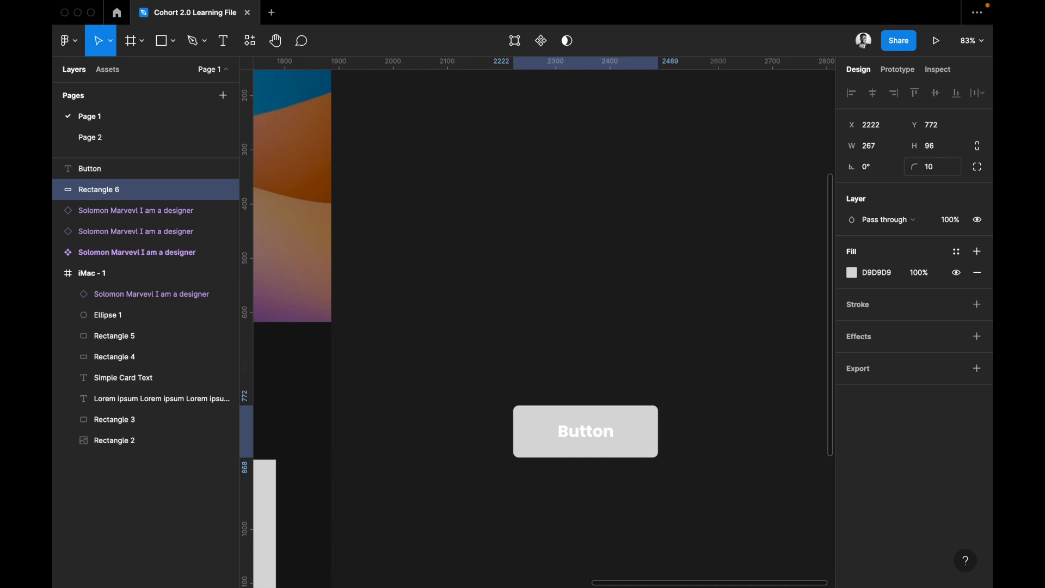
key(Return)
text(50)
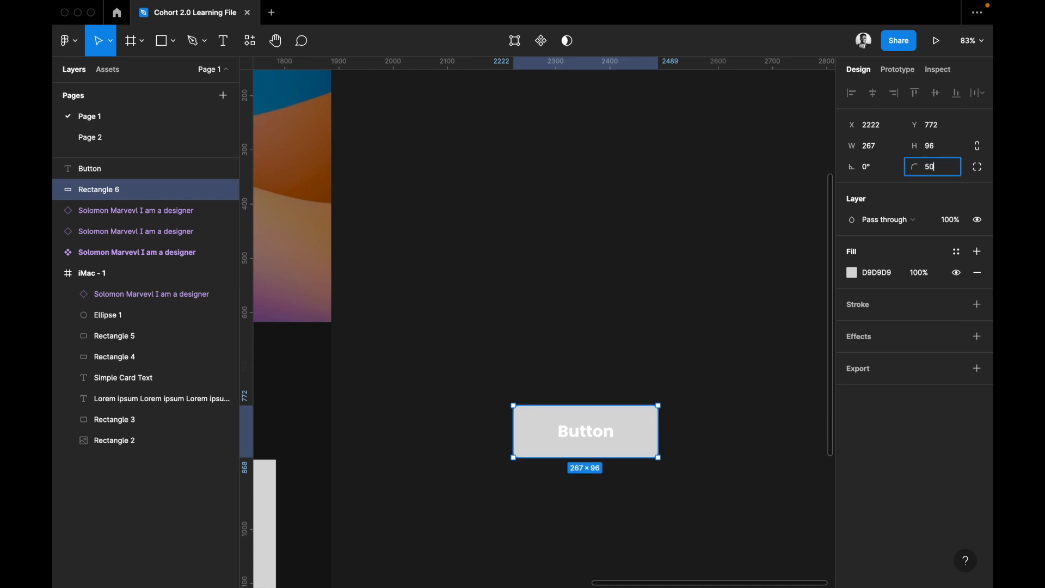
key(Return)
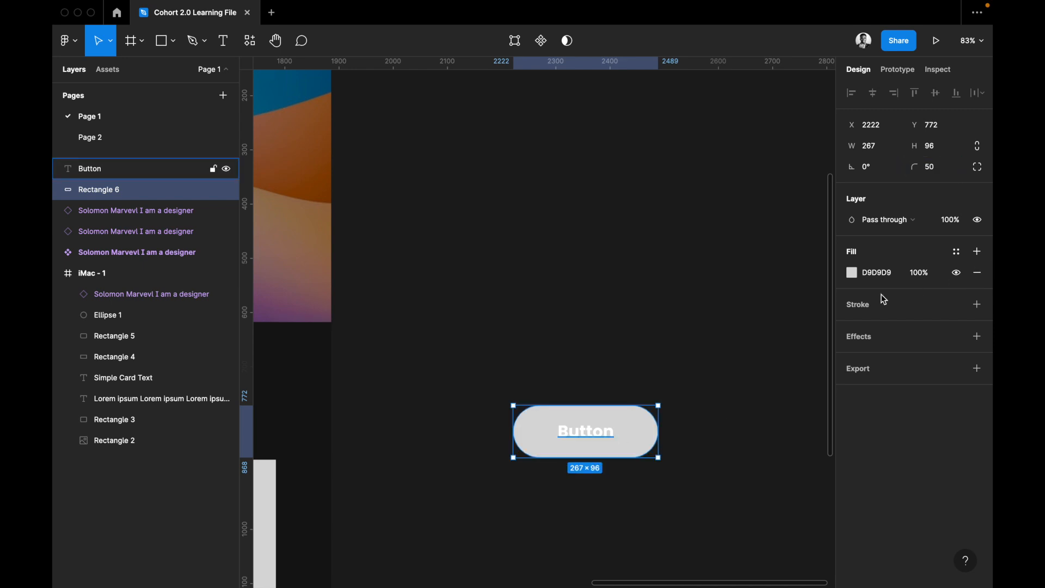
Recolor the button rectangle's solid fill to light green (9BDB69).
click(858, 279)
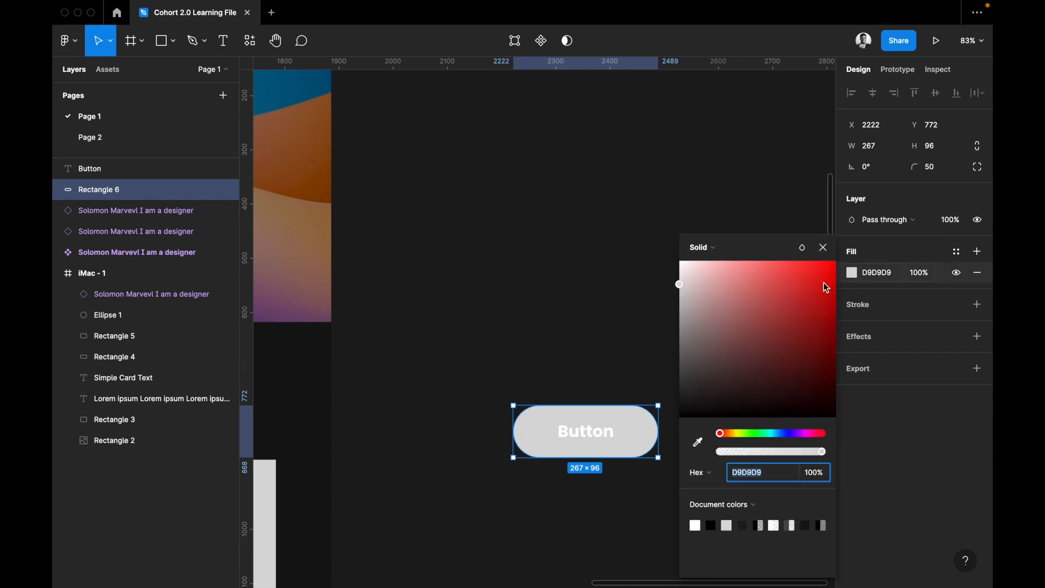
click(746, 434)
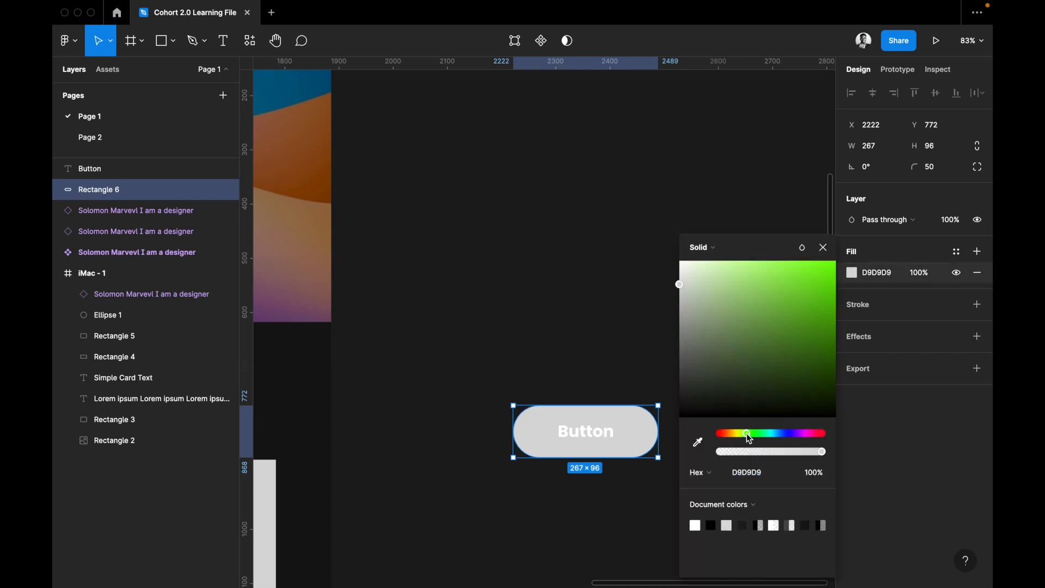
click(785, 290)
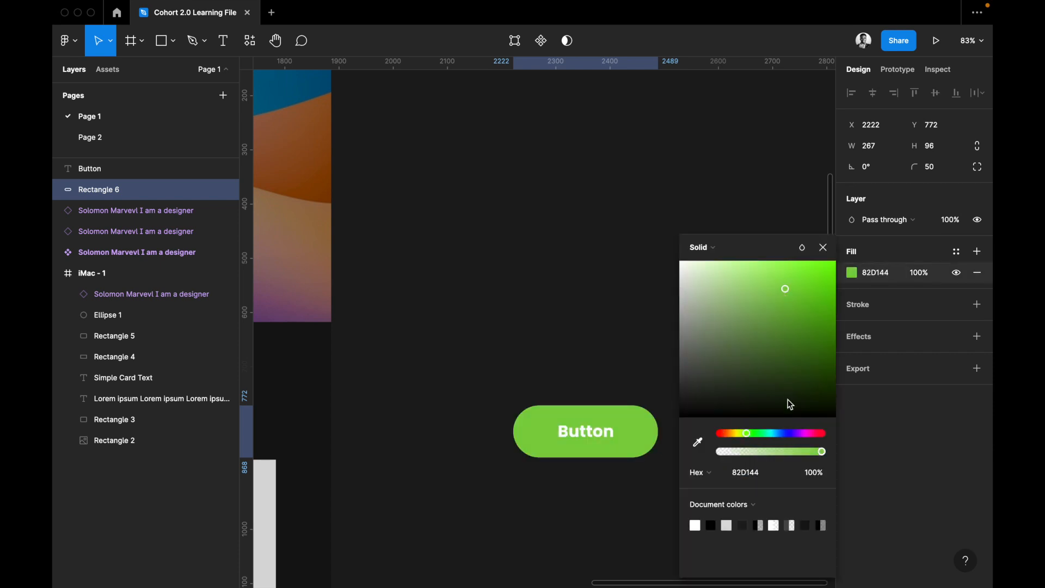
click(763, 296)
click(761, 283)
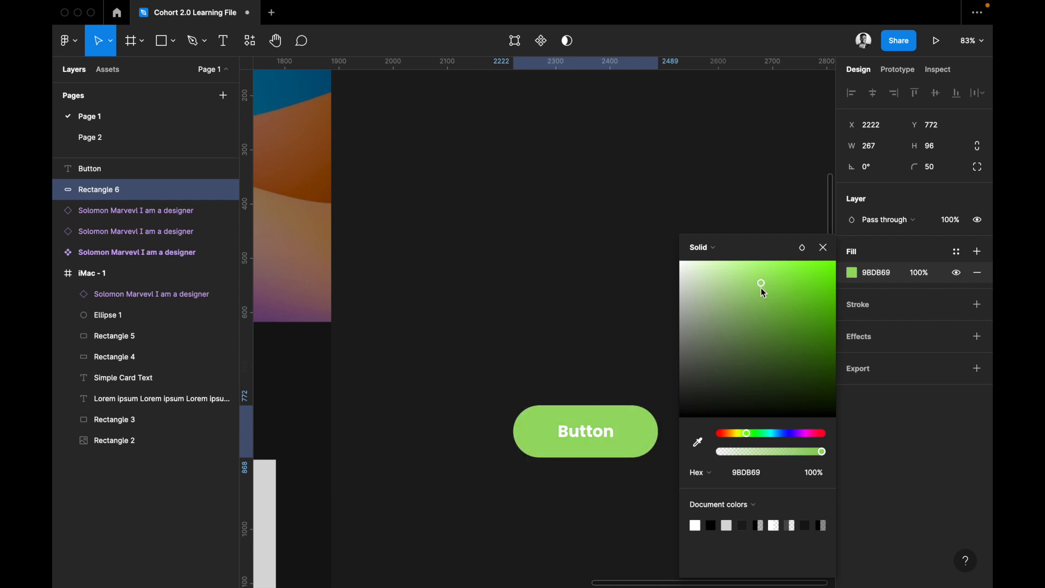
Try a radial gradient fill on the button rectangle and change it to a linear gradient.
click(718, 249)
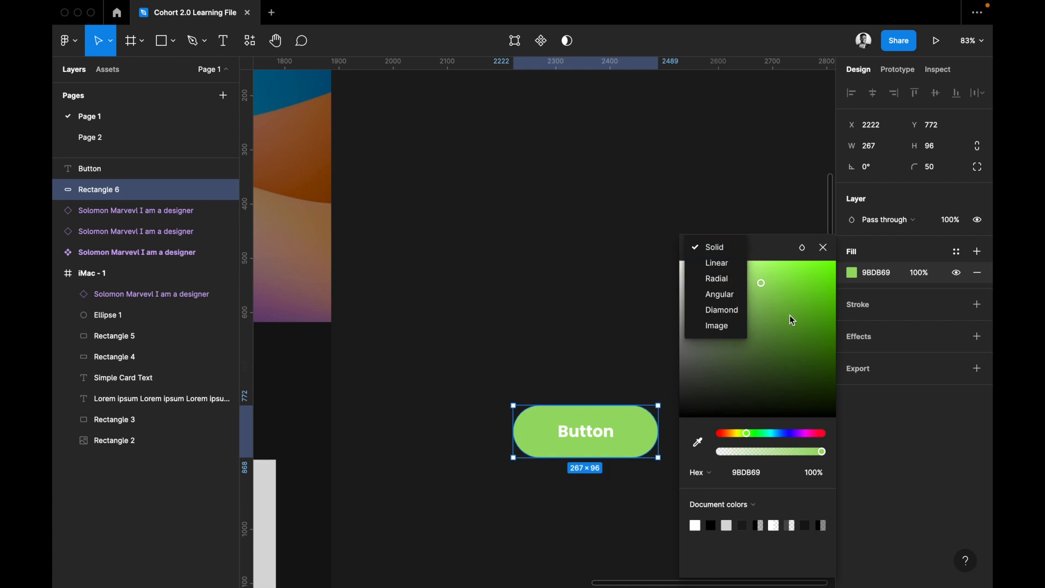
click(722, 277)
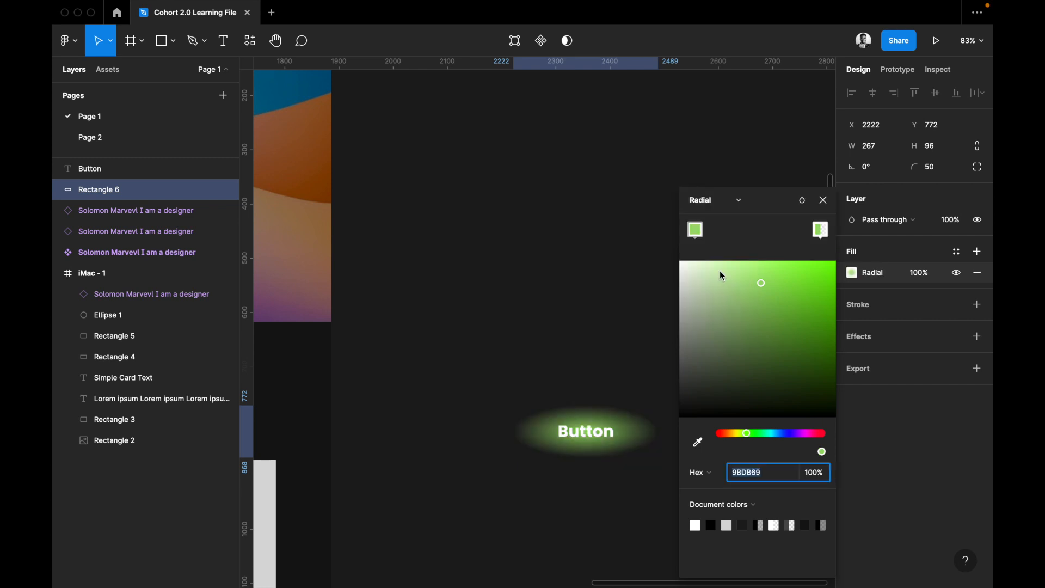
click(717, 201)
click(719, 185)
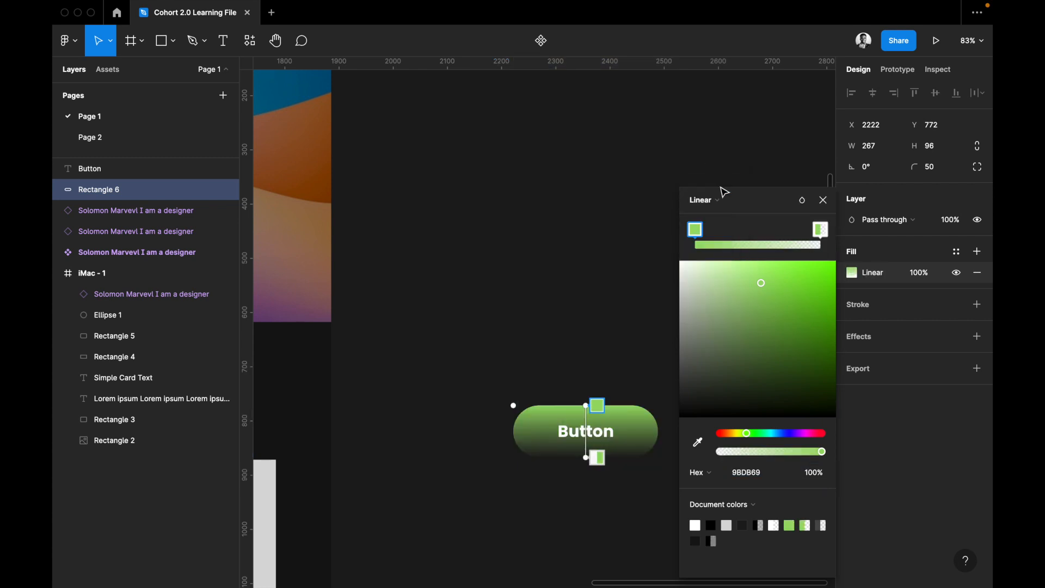
Set the linear gradient's start stop to bright blue and its end stop to red (F4232F) at 100% opacity.
click(598, 458)
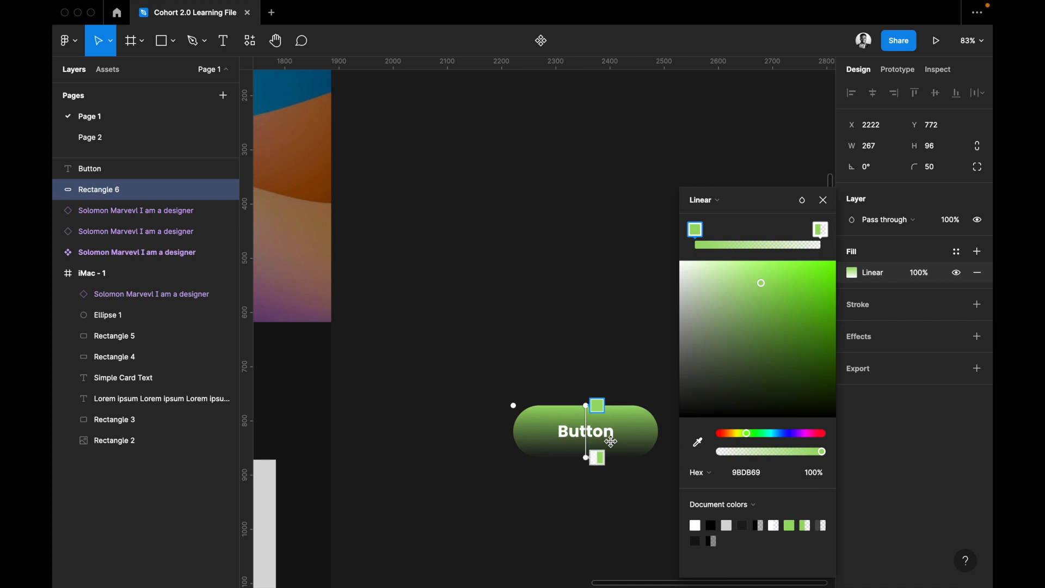
click(823, 436)
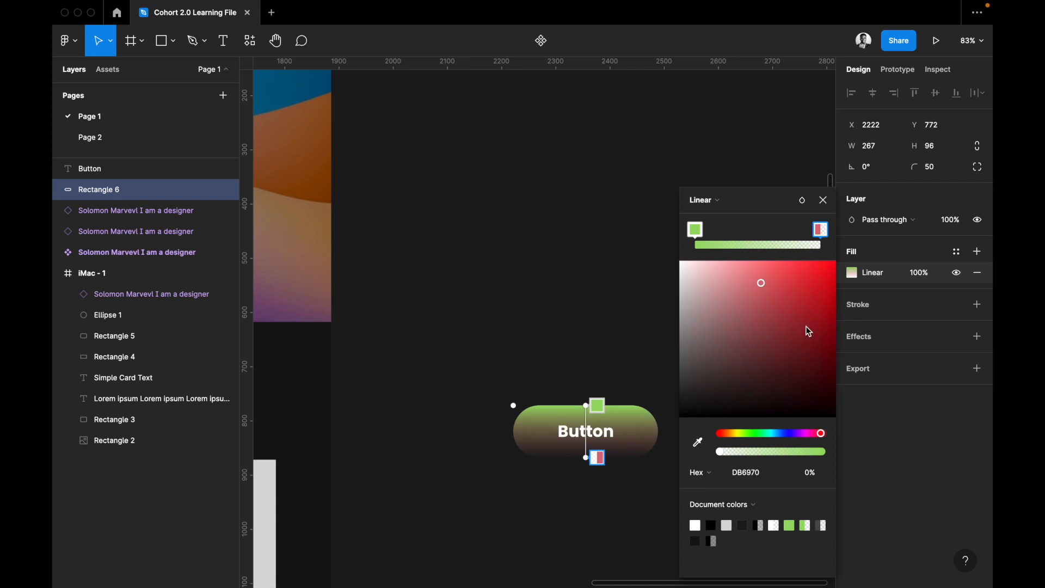
drag(815, 282, 814, 267)
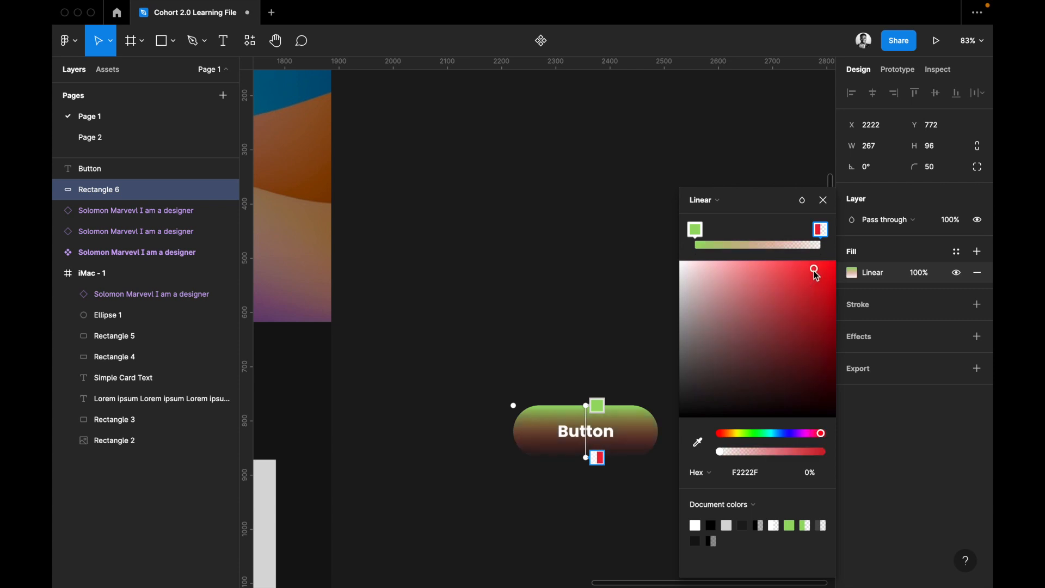
click(695, 229)
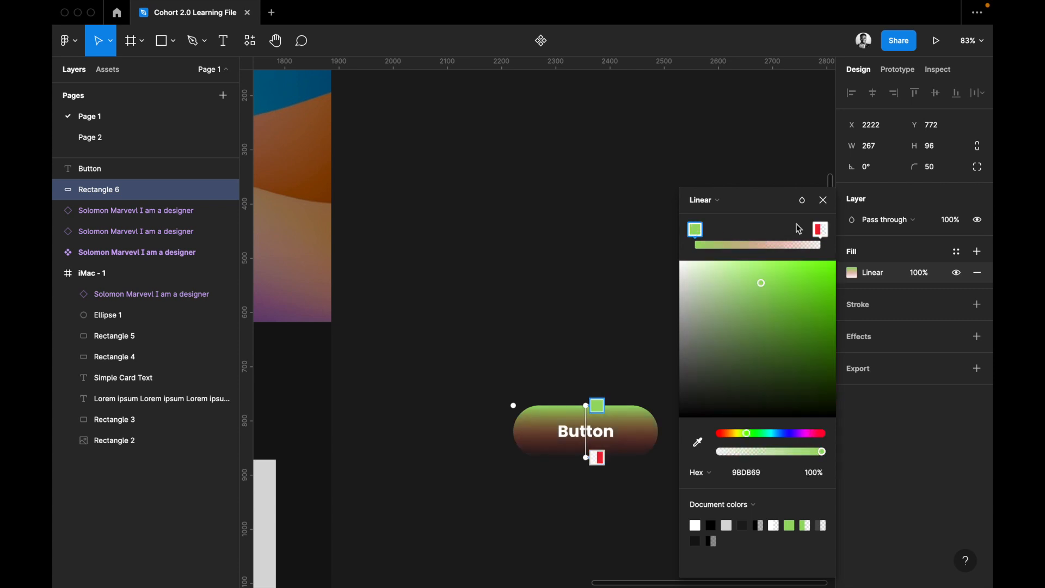
click(783, 433)
click(796, 293)
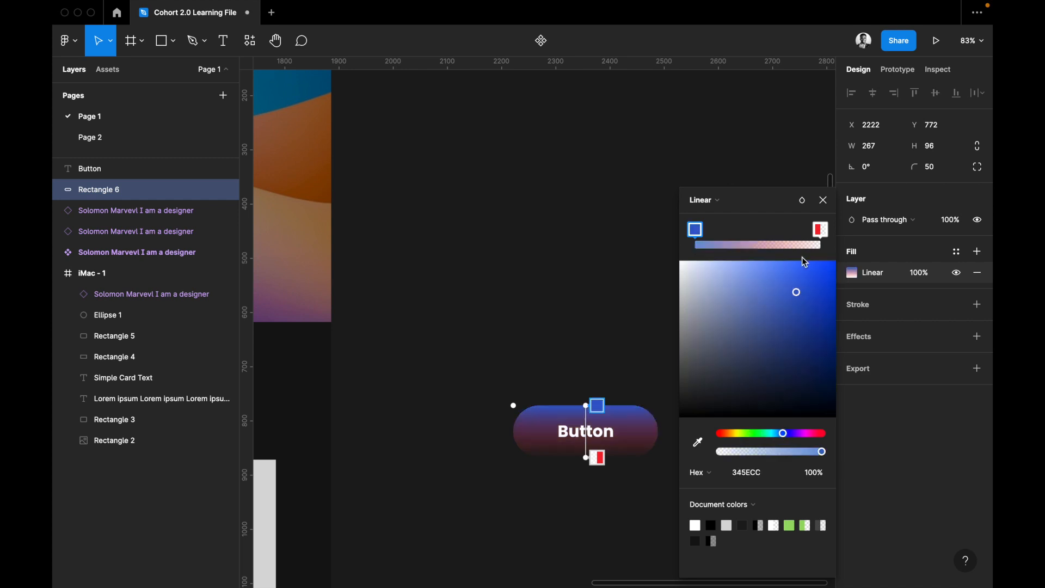
click(820, 230)
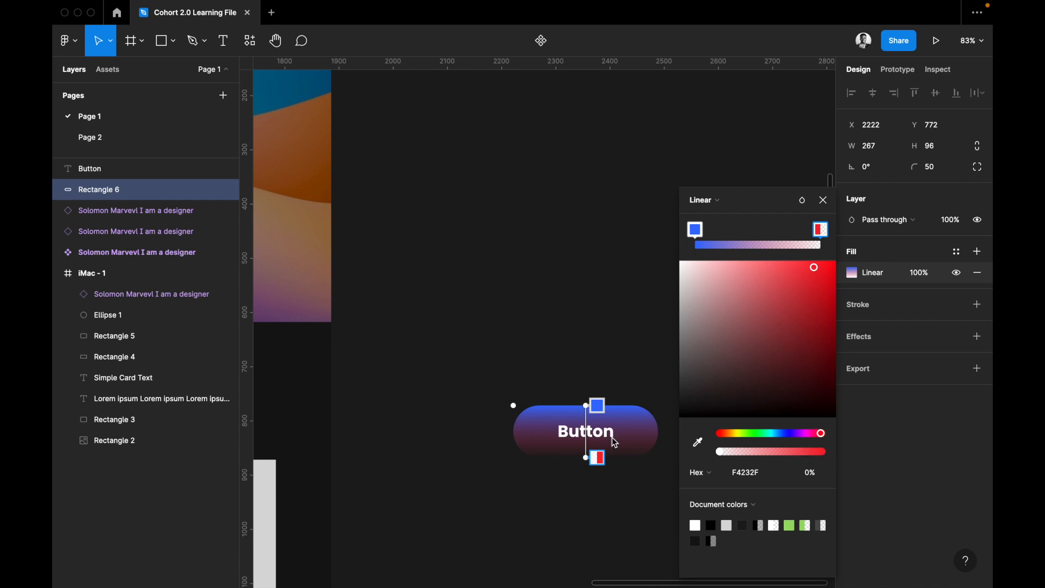
click(823, 452)
Angle the gradient diagonally from the button's upper-left edge to its lower-right edge.
drag(586, 406, 535, 405)
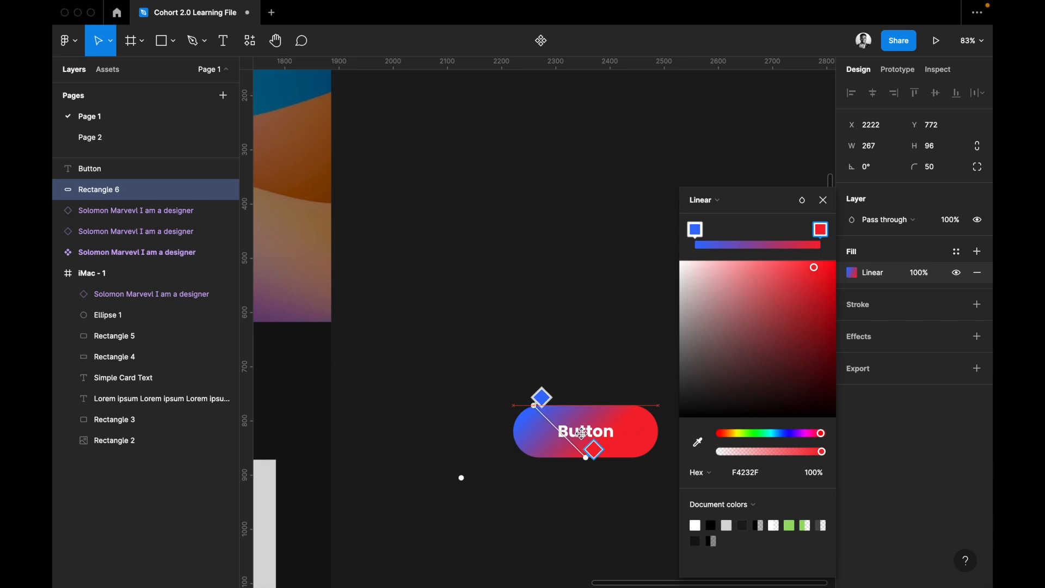
scroll(571, 463, right, 3)
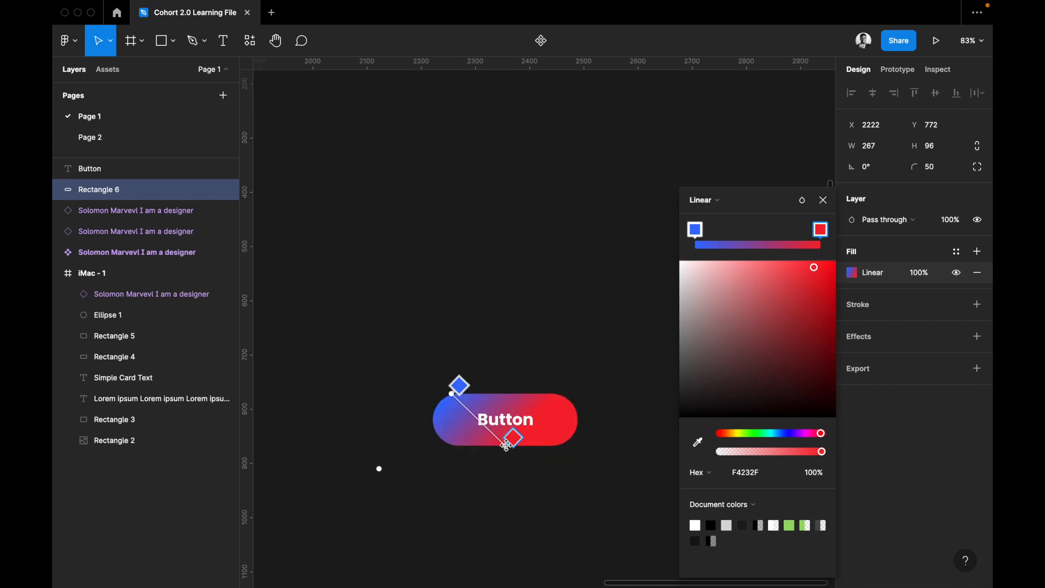
drag(566, 441, 567, 442)
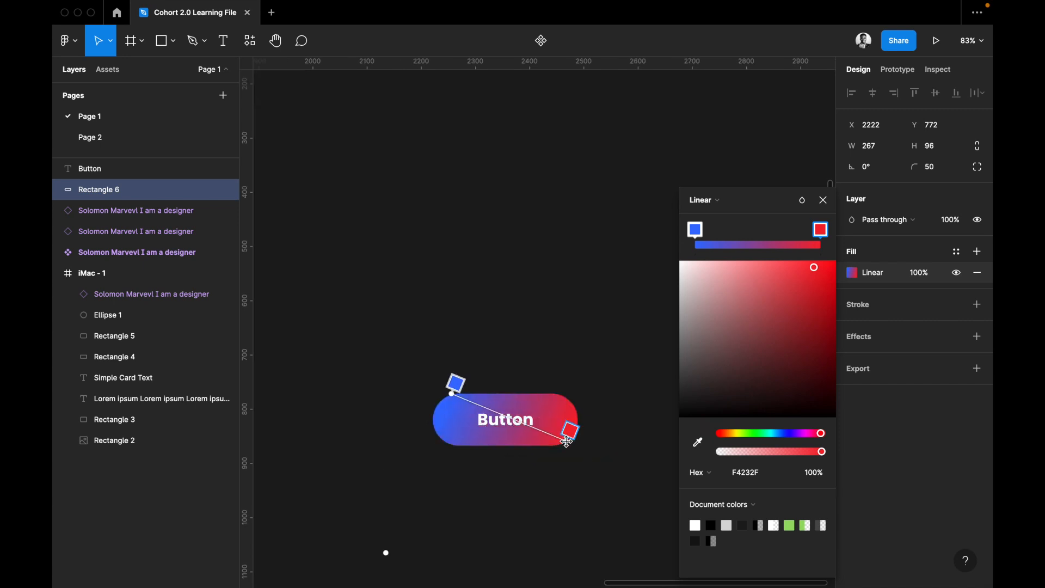
Add a middle stop to the gradient, try blue, cyan and orange (DA572D) on it, and delete the stop.
click(510, 423)
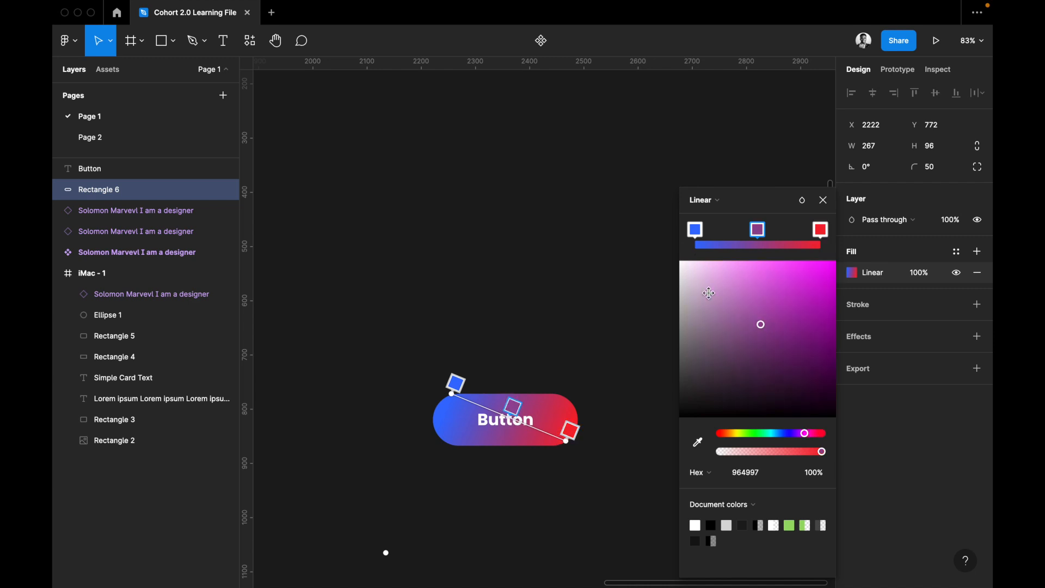
click(783, 433)
click(804, 287)
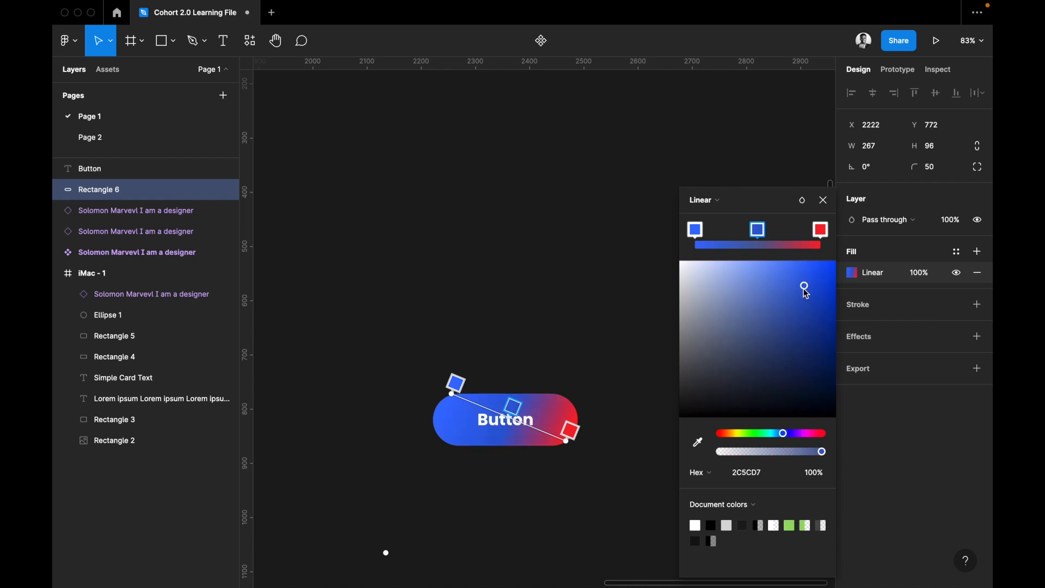
click(773, 434)
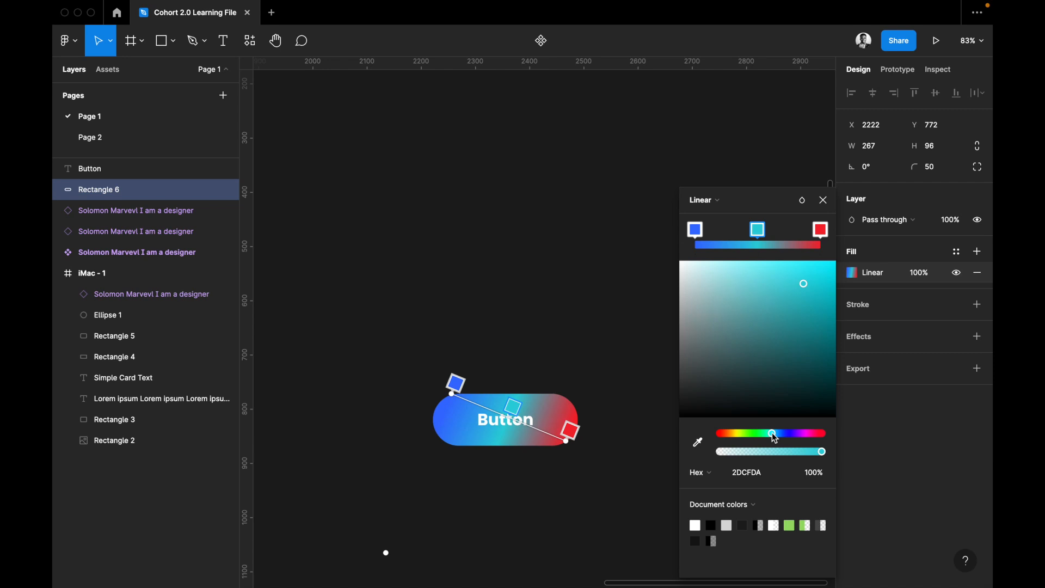
drag(763, 435, 724, 435)
click(735, 436)
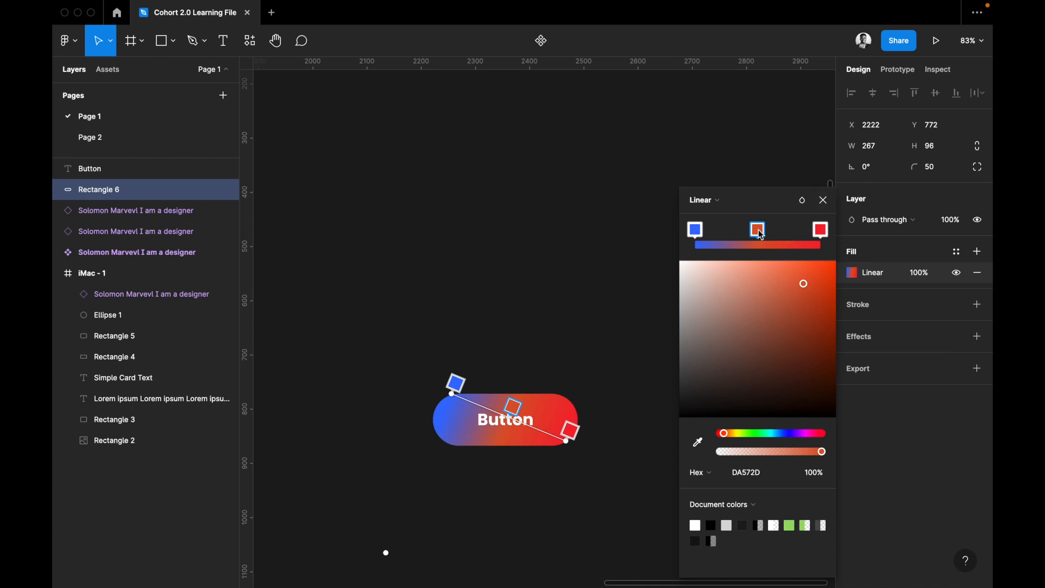
key(Delete)
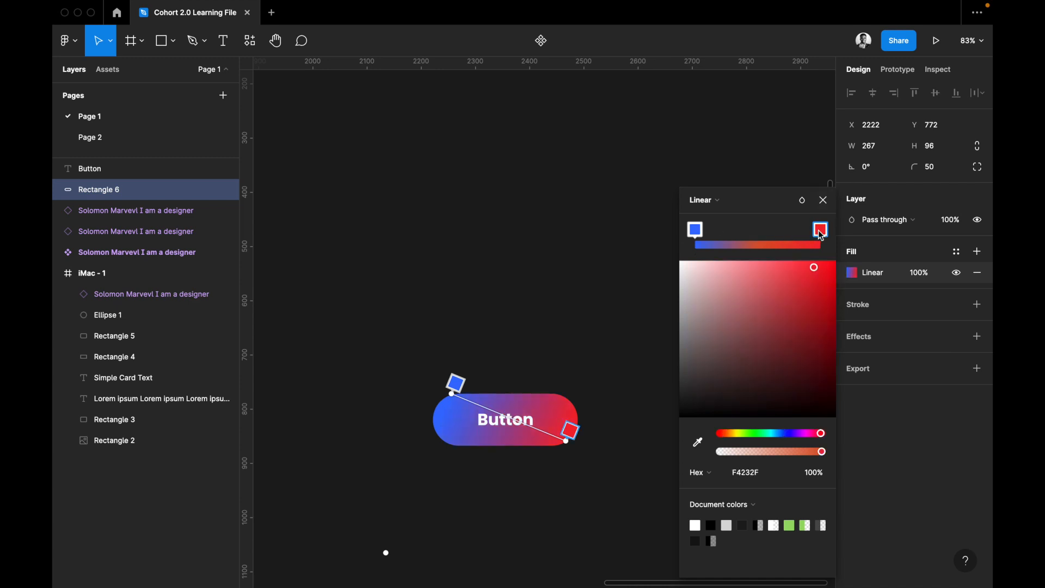
Recolor the gradient's end stop to dark blue (0B4479) and stretch the gradient line to the button's opposite corners.
click(779, 434)
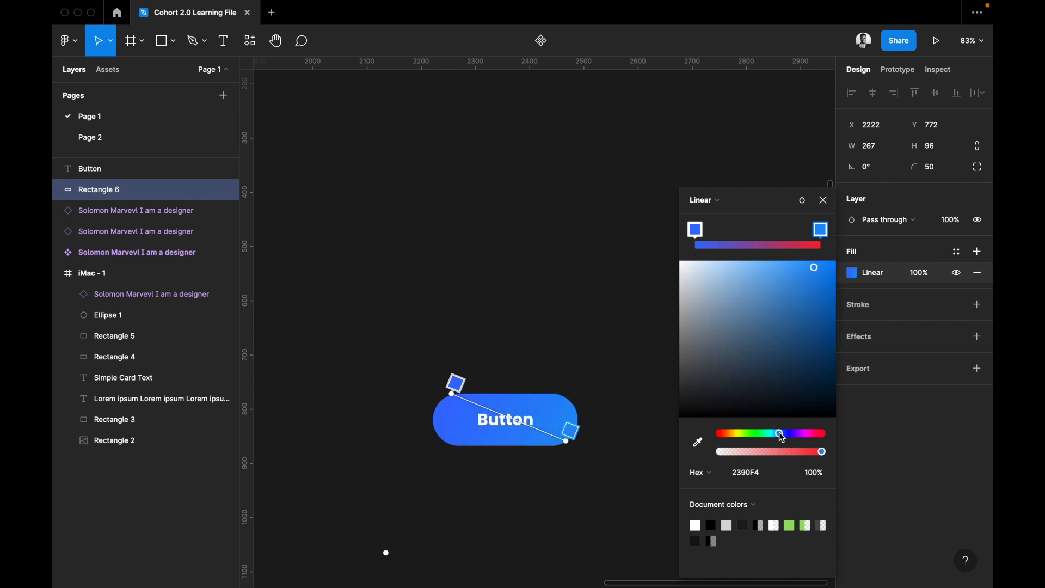
click(799, 375)
click(822, 344)
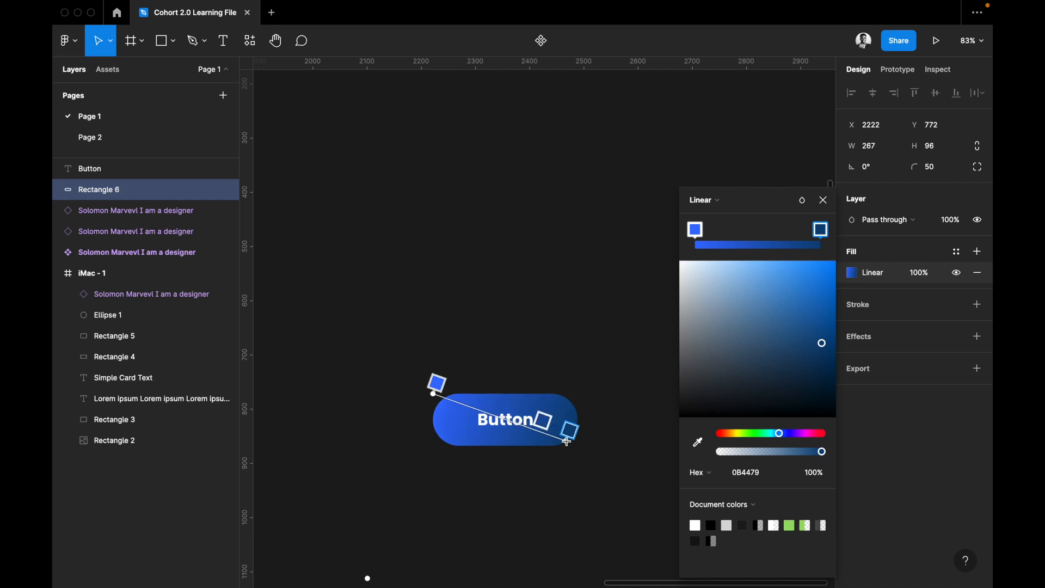
drag(566, 441, 582, 445)
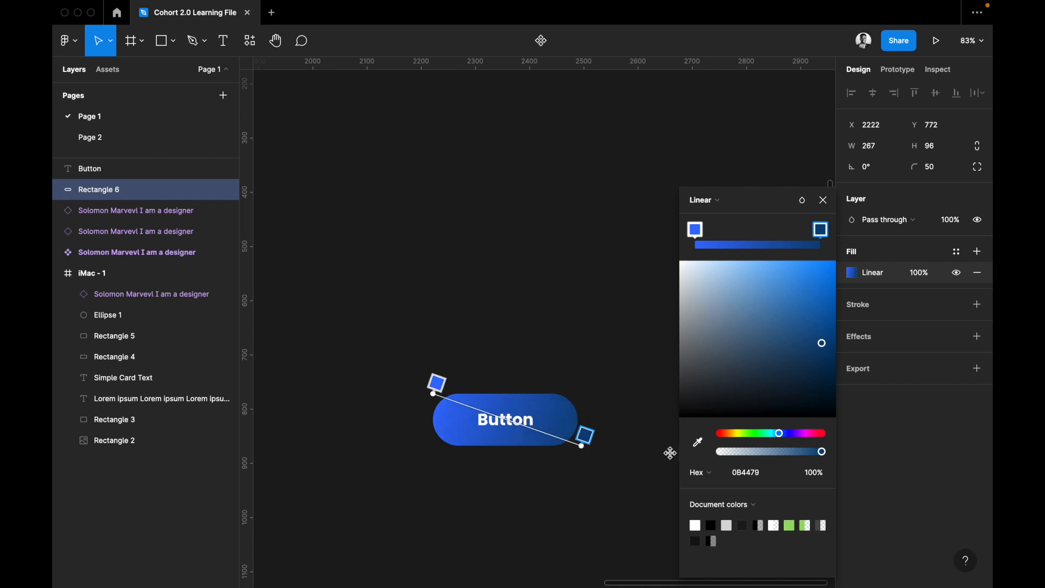
click(718, 200)
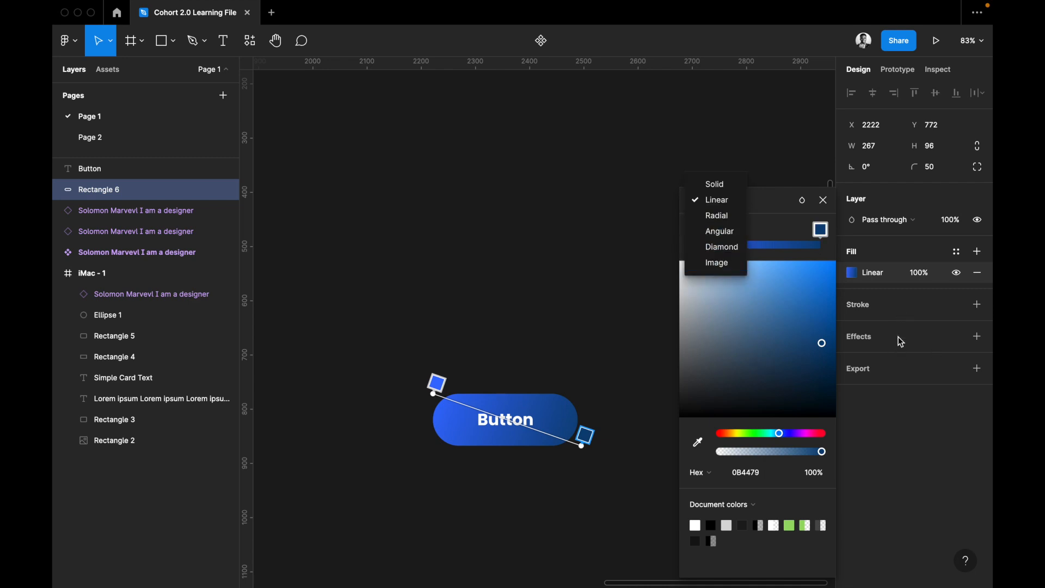
key(Escape)
key(Escape)
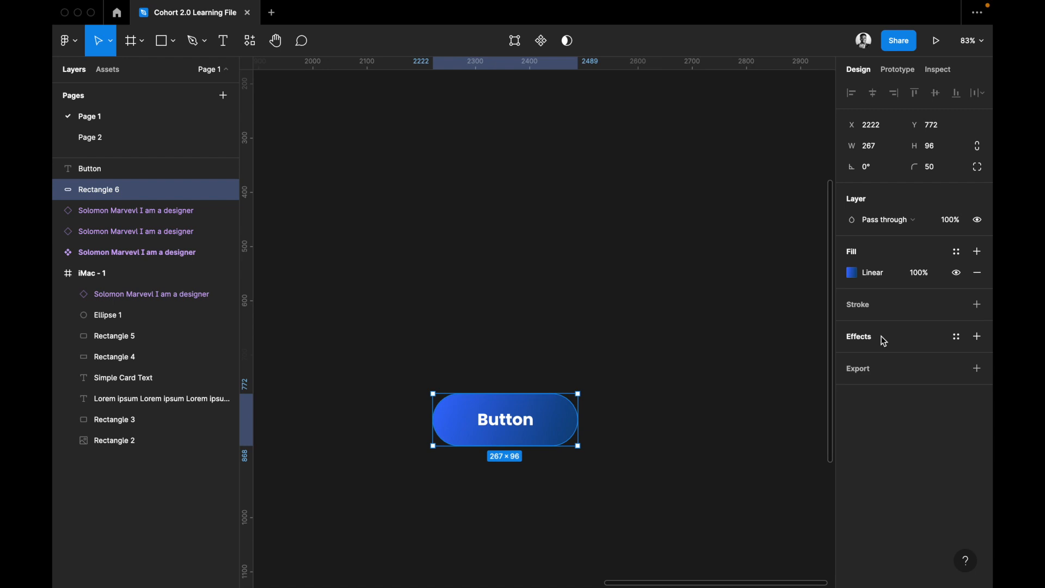
Add an inner shadow effect to the button's rectangle and set its blur to 50.
click(873, 338)
click(876, 357)
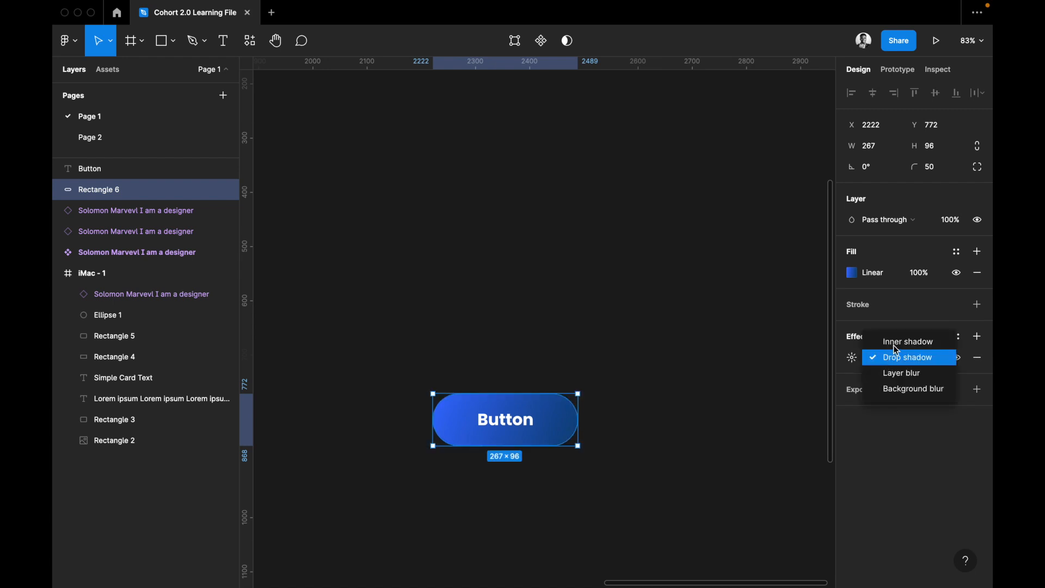
click(896, 344)
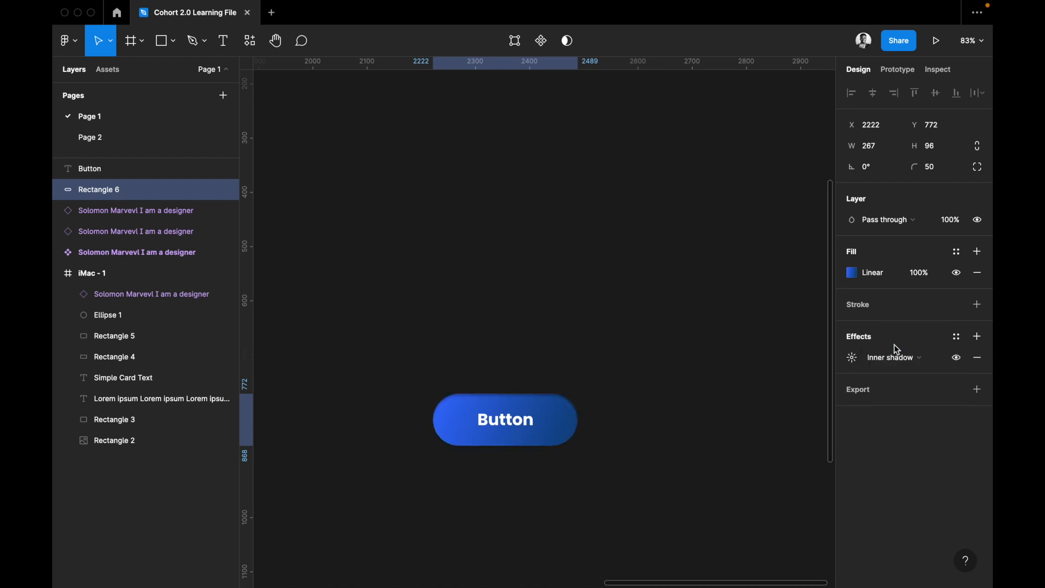
click(854, 361)
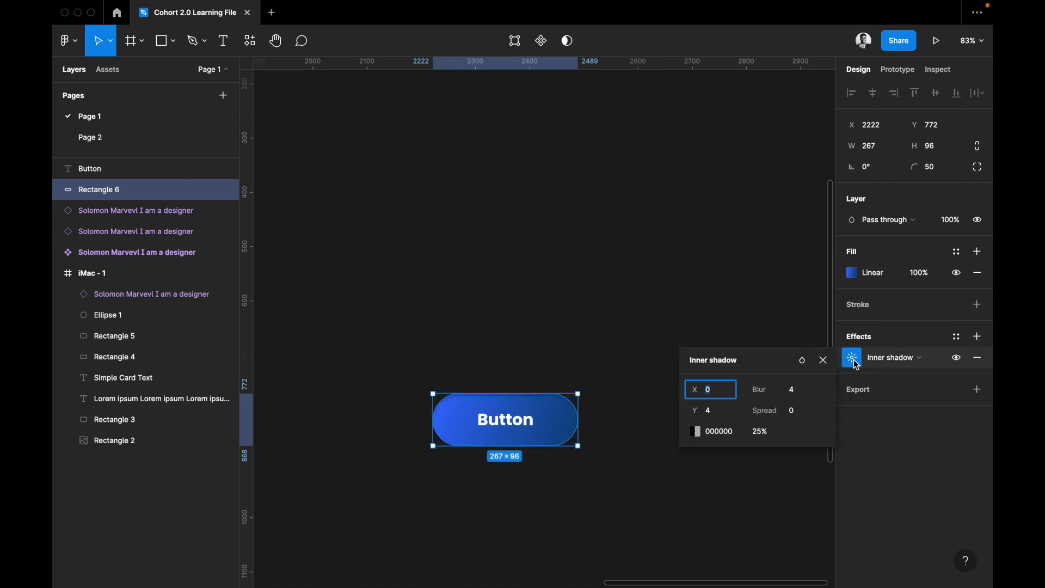
click(797, 394)
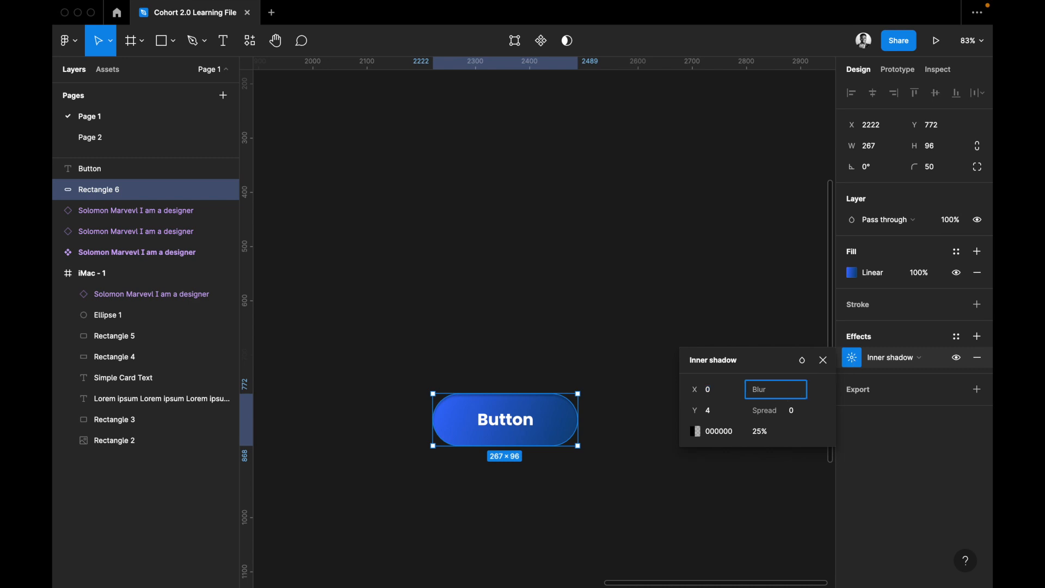
text(50)
key(Return)
Try spread values of 30, 40, 20 and 25 on the button's inner shadow.
click(794, 411)
text(30)
key(Return)
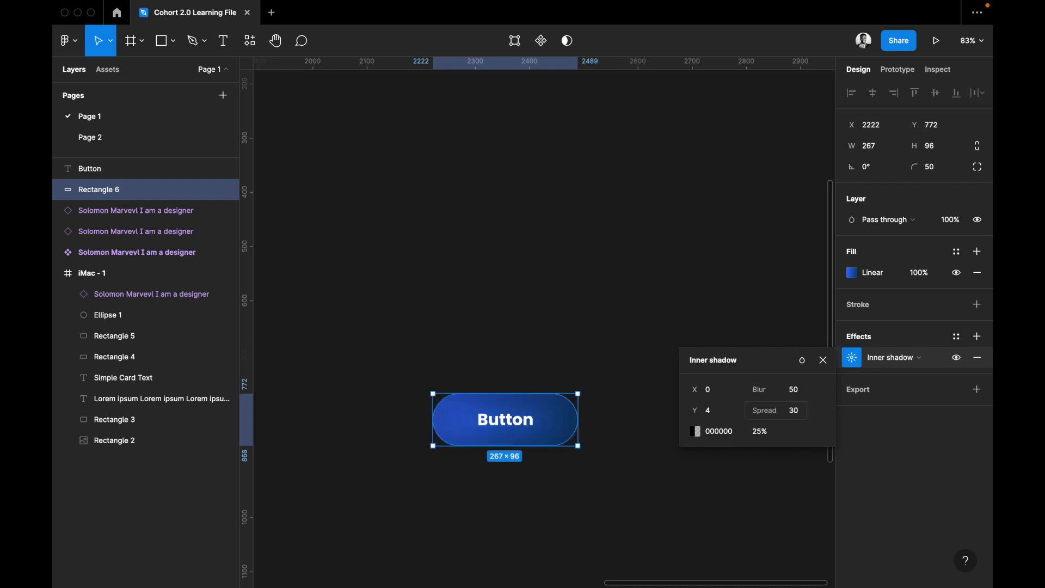
click(794, 414)
text(40)
key(Return)
click(795, 417)
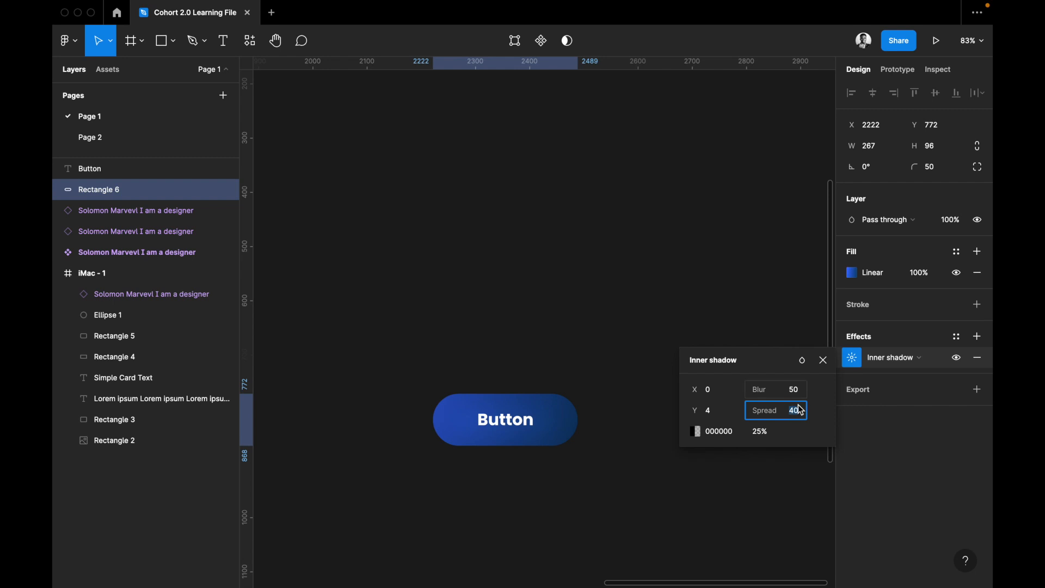
text(20)
key(Return)
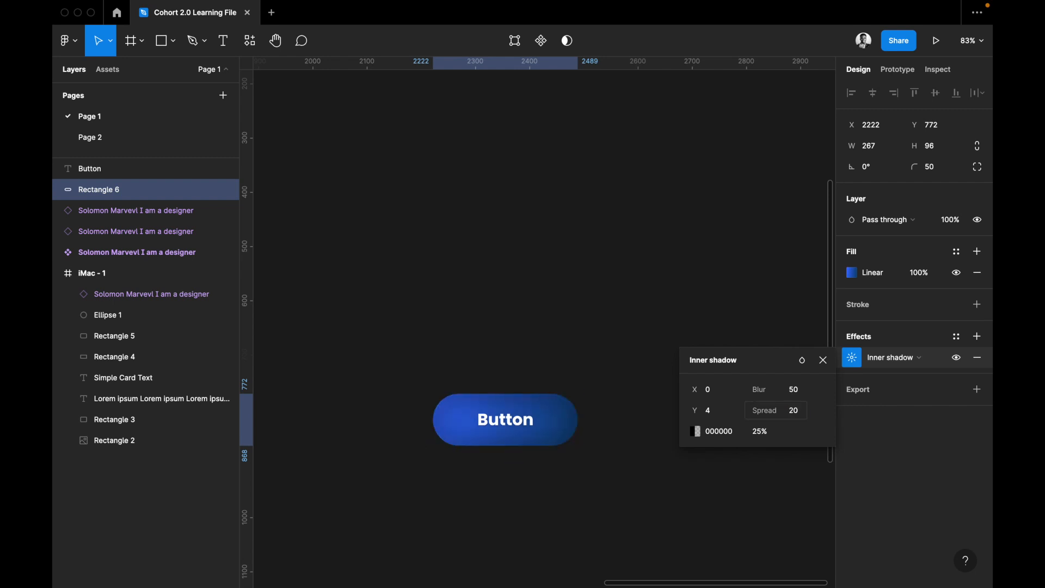
click(794, 410)
text(25)
key(Return)
Try inner shadow opacities of 35% and 10%, and set the opacity to 30%.
click(803, 391)
click(760, 431)
text(35)
key(Return)
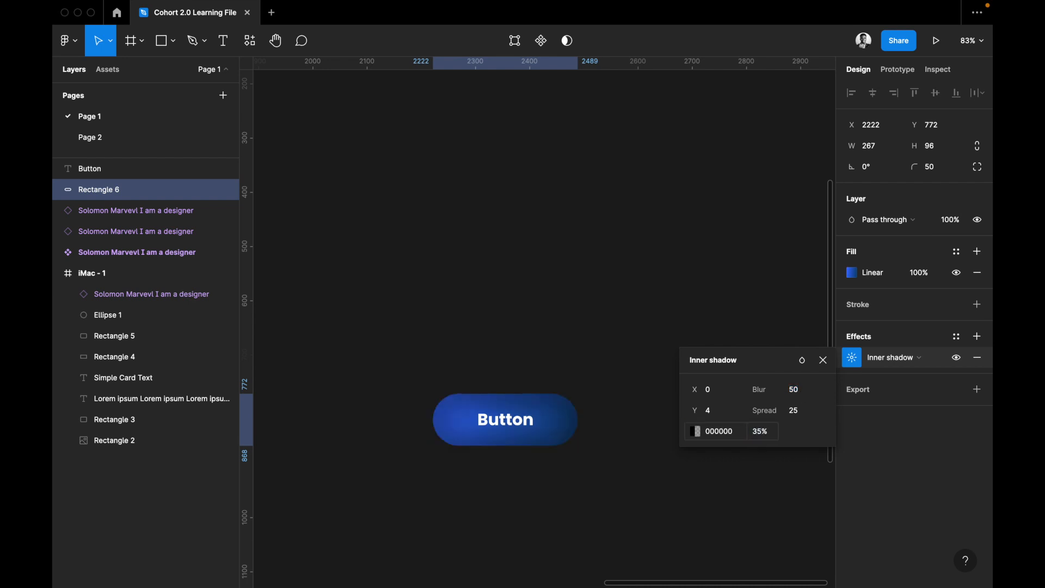
click(759, 432)
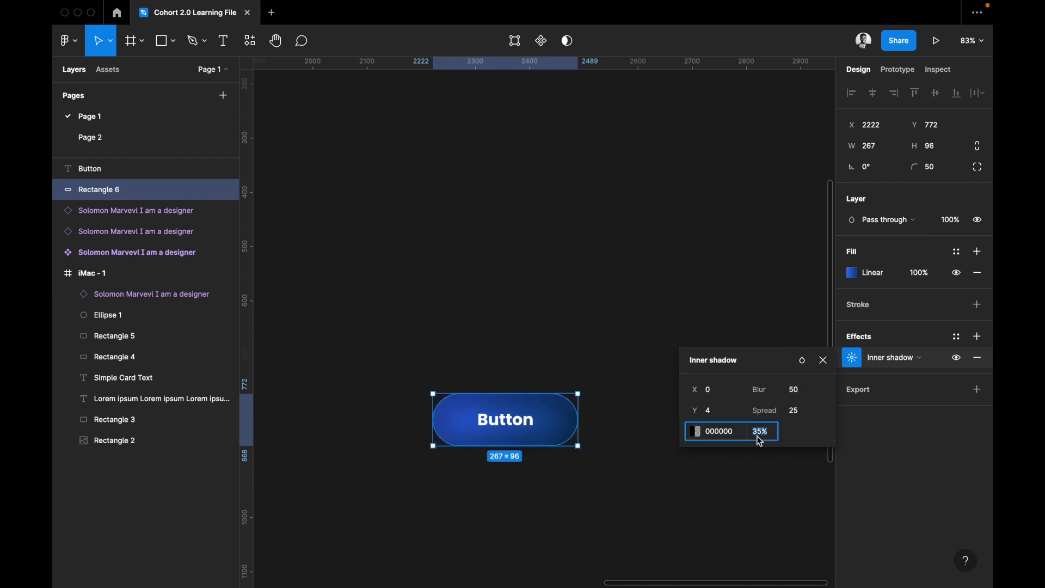
text(10)
key(Return)
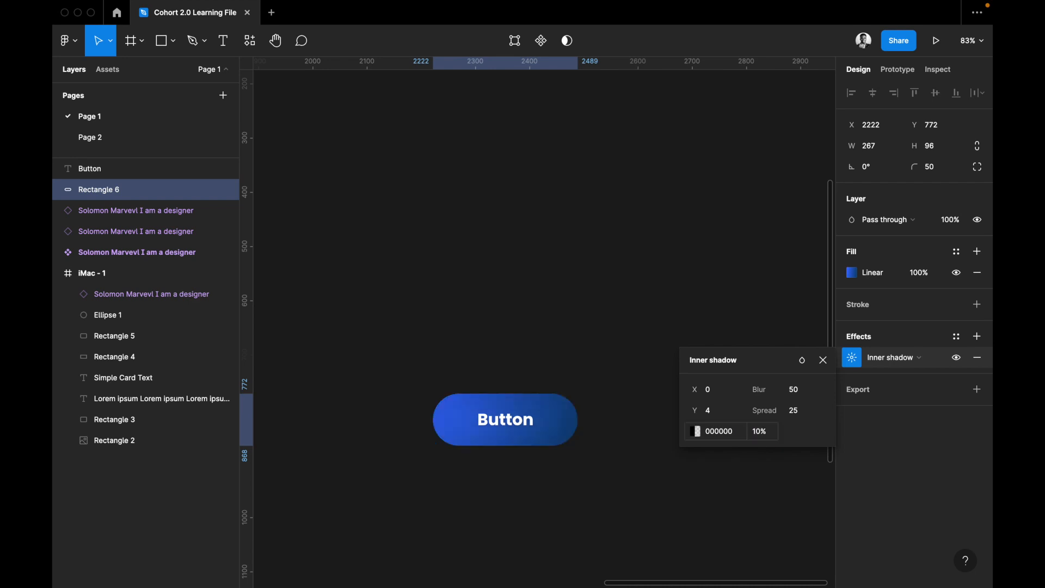
click(764, 436)
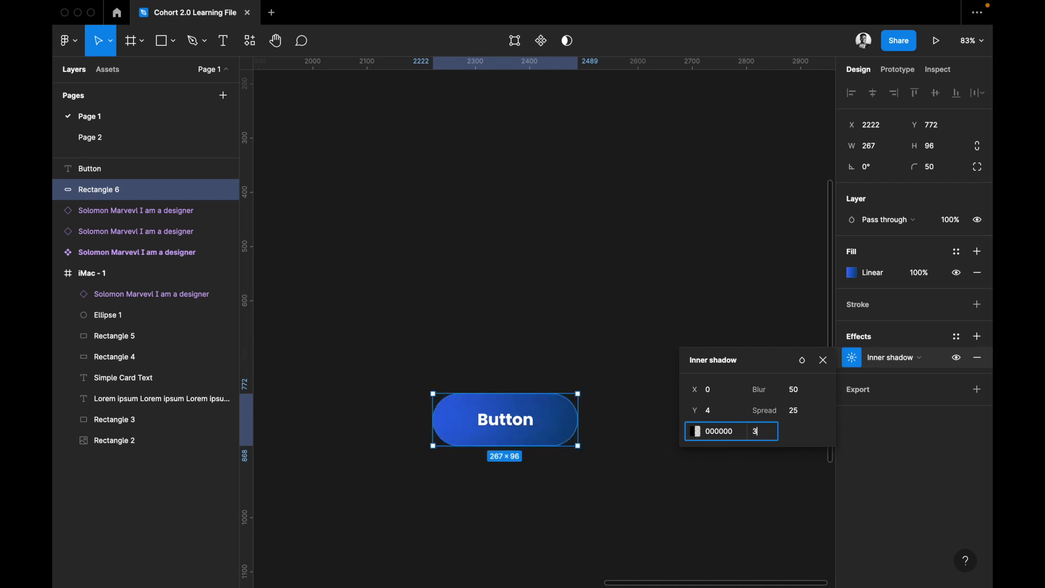
key(Return)
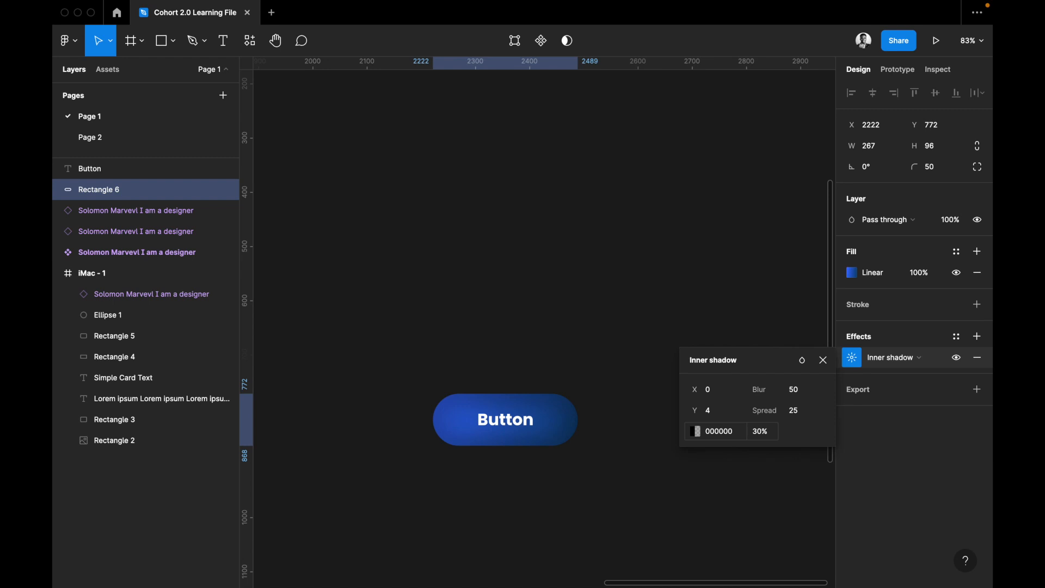
Raise the inner shadow's blur to 100, try a spread of 50, and set the spread to 20.
click(800, 397)
text(100)
key(Return)
click(798, 415)
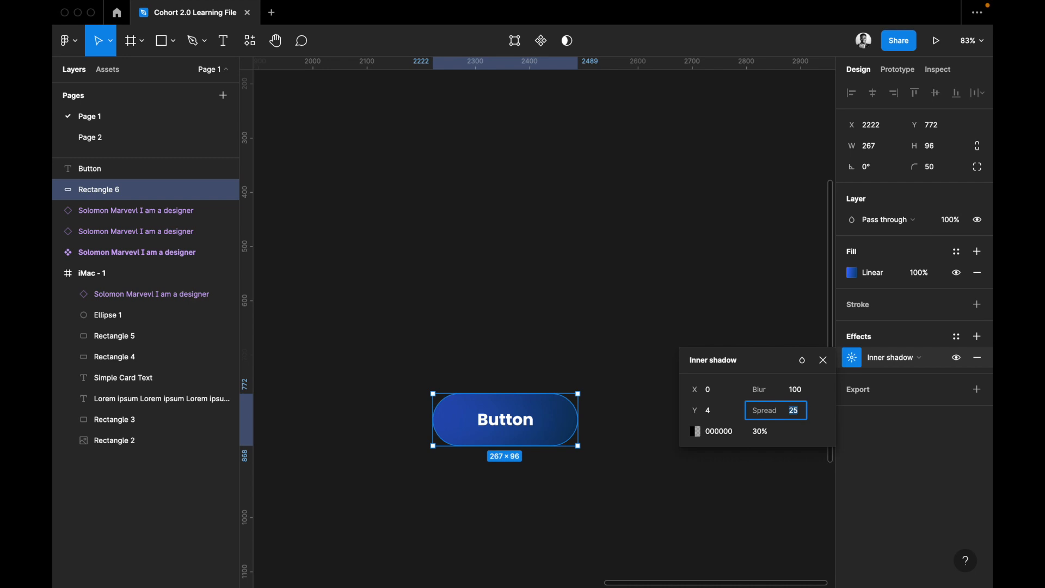
text(50)
key(Return)
click(797, 418)
text(20)
key(Return)
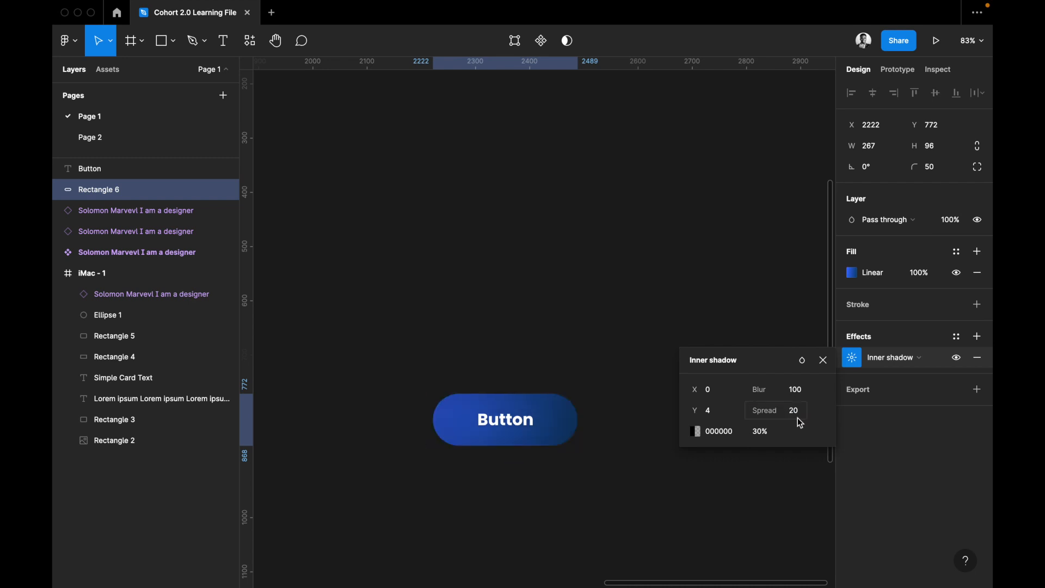
Steepen the button's linear gradient so it runs almost vertically from the middle of its upper edge to its lower edge.
click(852, 274)
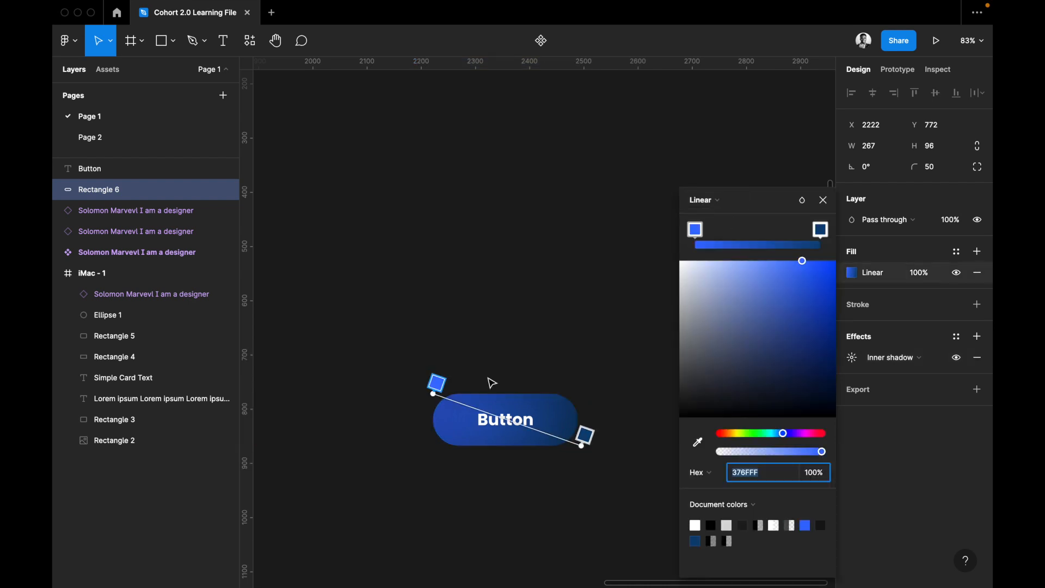
drag(432, 393, 491, 393)
drag(583, 446, 509, 446)
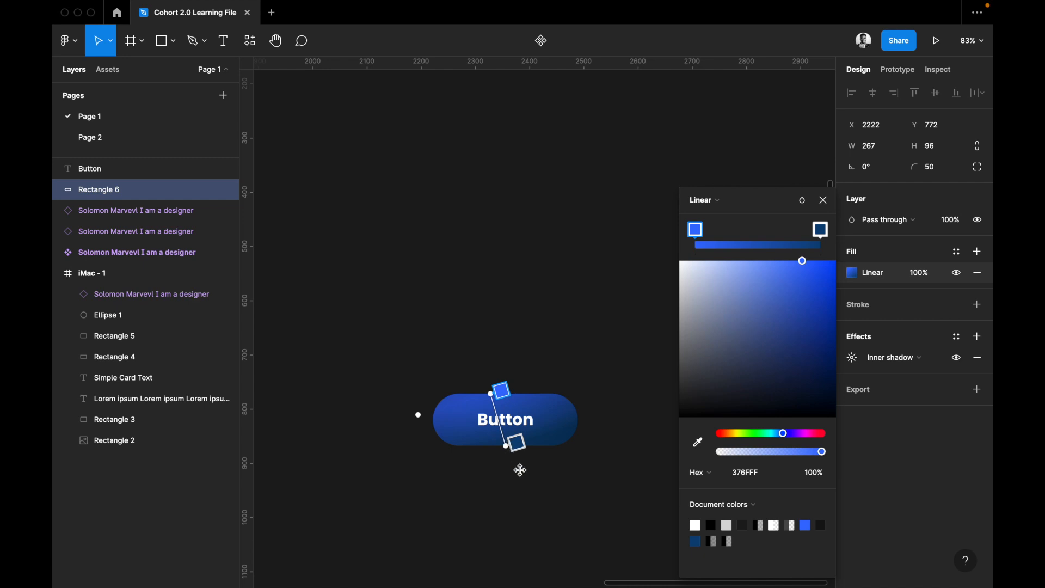
key(Escape)
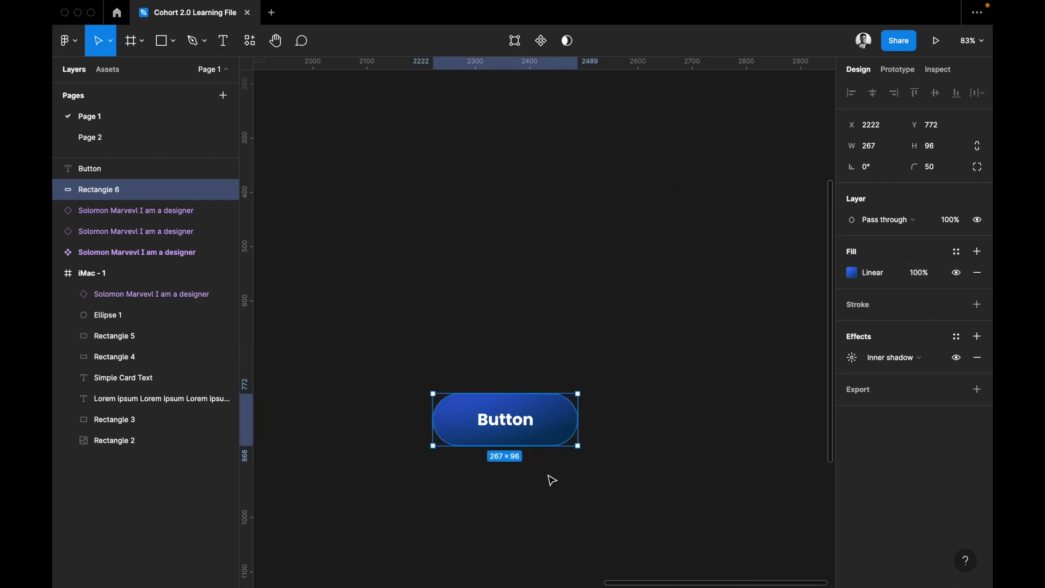
Select the button's label and rectangle together and move them onto the white card, below the "I am a designer" text.
click(548, 475)
scroll(587, 498, left, 2)
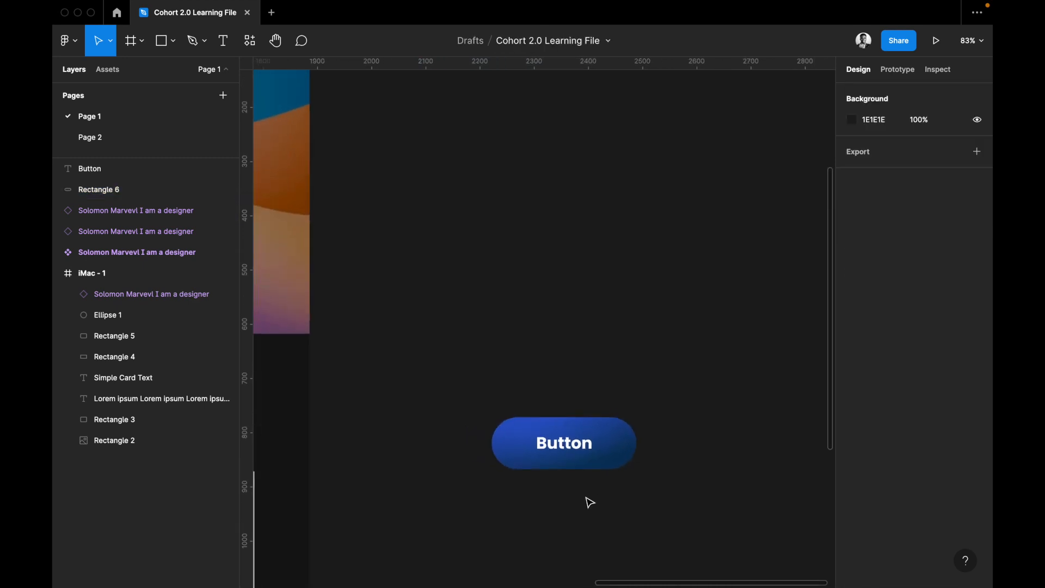
scroll(590, 502, down, 3)
scroll(589, 502, left, 2)
drag(676, 419, 670, 337)
scroll(669, 339, down, 2)
scroll(670, 338, left, 3)
drag(747, 271, 356, 495)
scroll(357, 495, left, 5)
scroll(356, 495, down, 3)
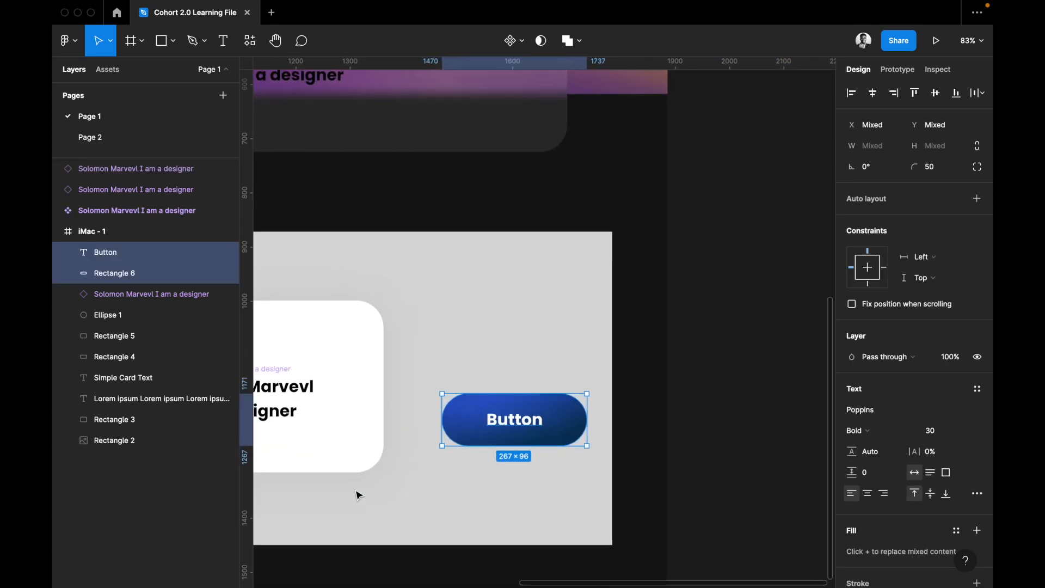
scroll(357, 496, left, 5)
scroll(356, 496, up, 1)
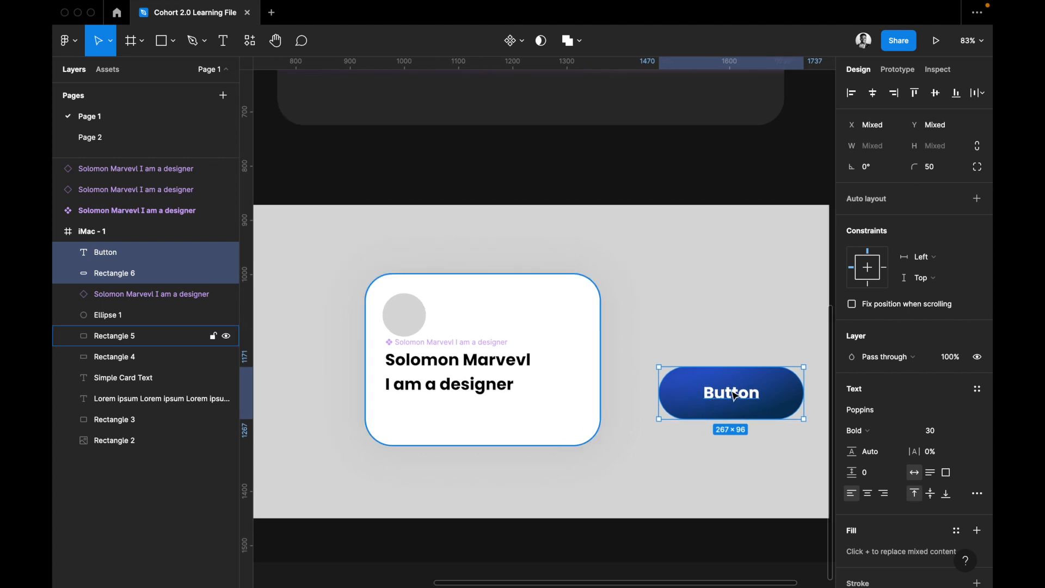
drag(505, 413, 459, 431)
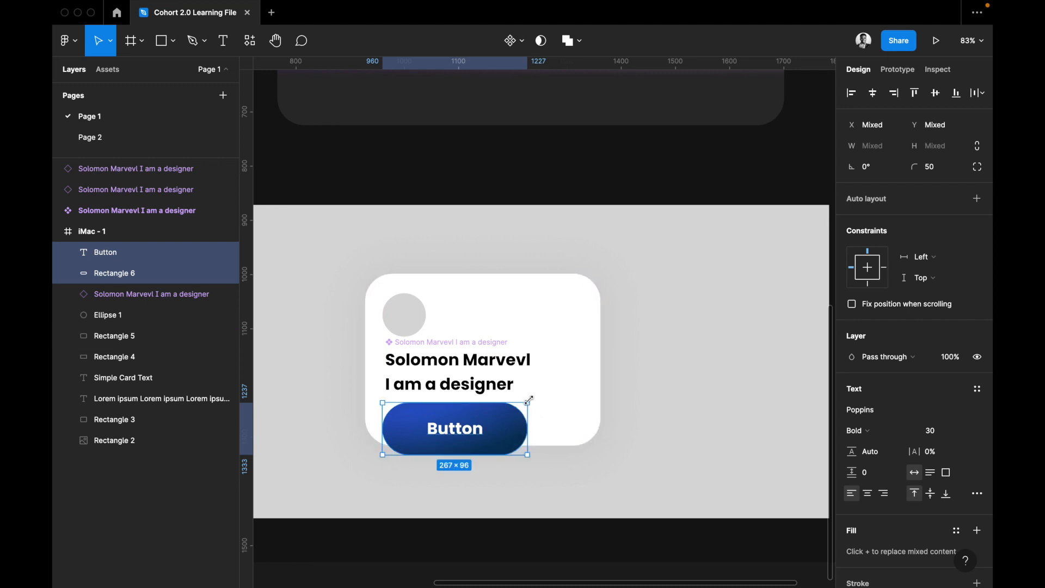
Scale the button and its label down proportionally with the Scale tool to about 144 × 52 so they fit inside the card.
click(141, 47)
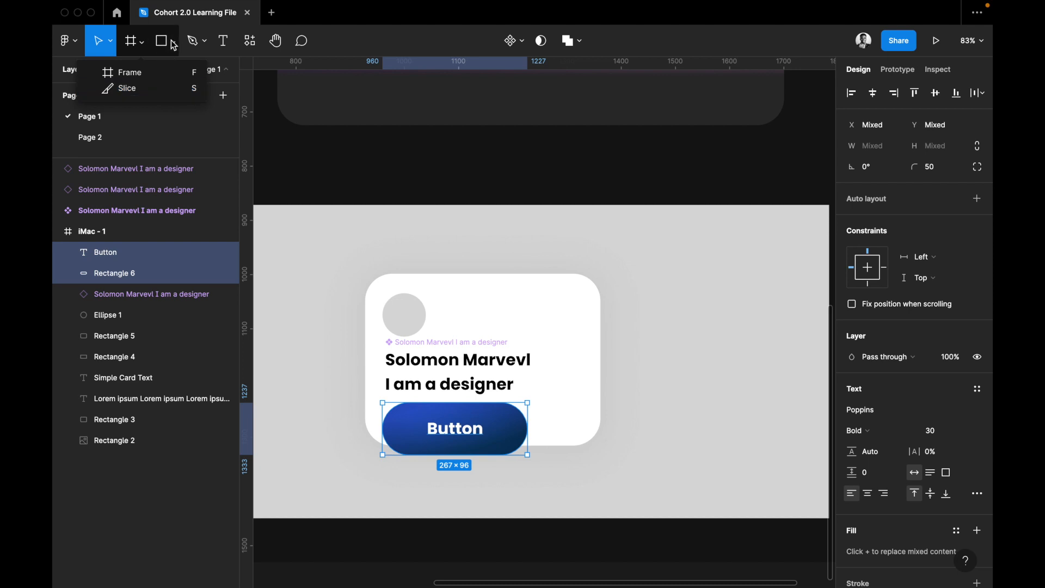
click(111, 46)
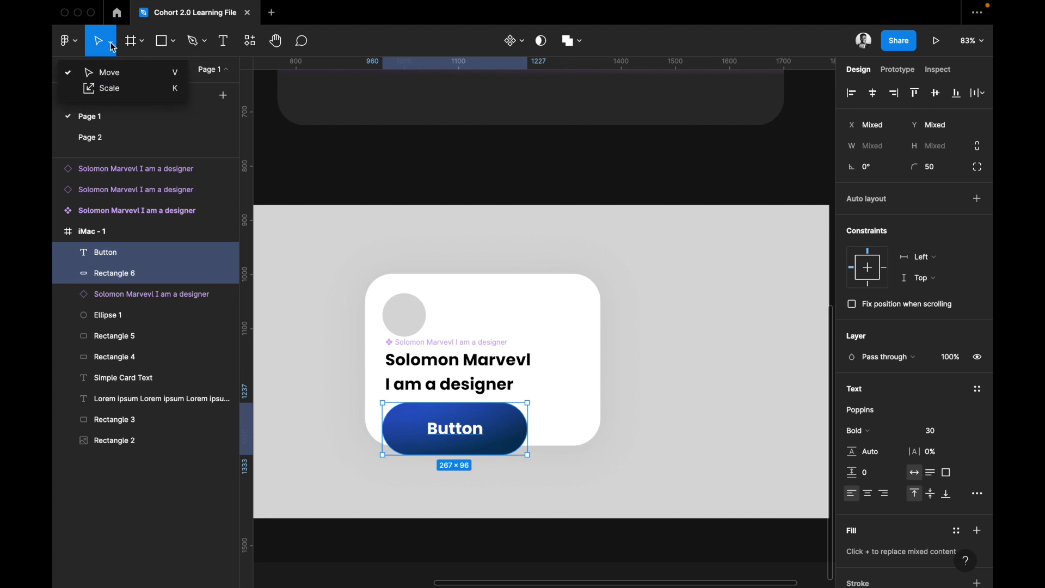
click(109, 89)
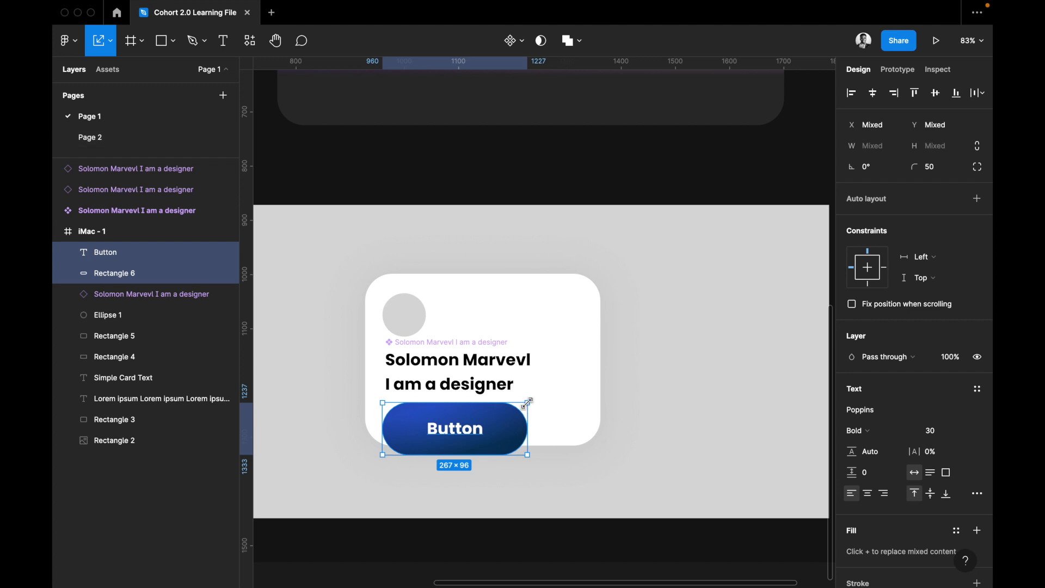
drag(484, 430, 422, 425)
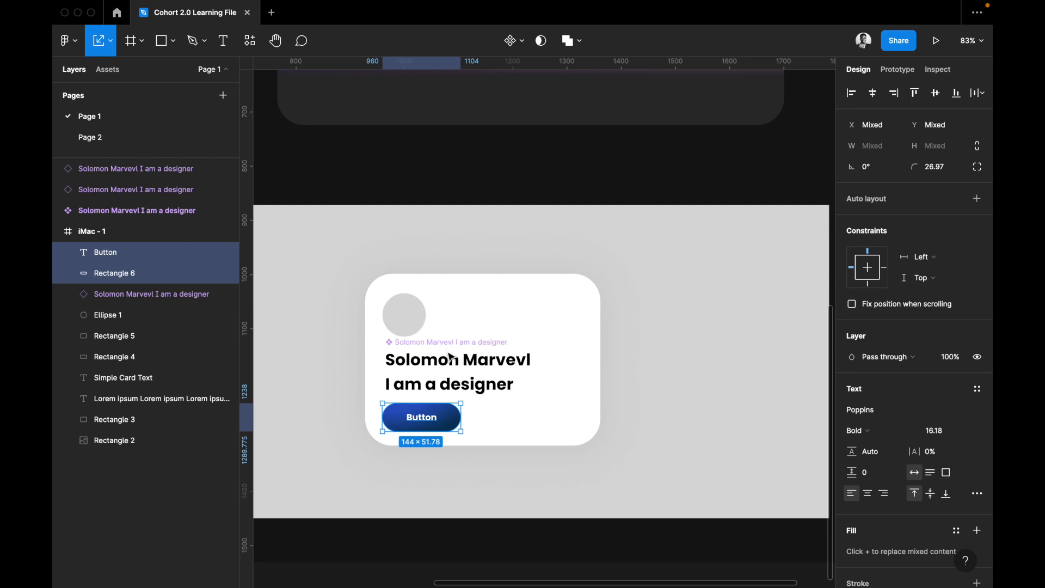
click(449, 361)
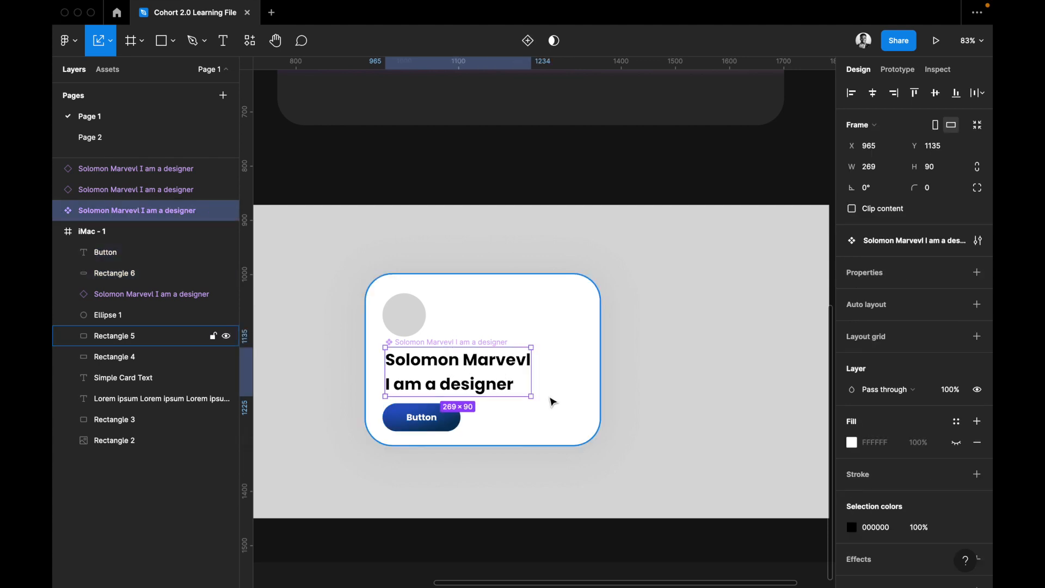
click(544, 375)
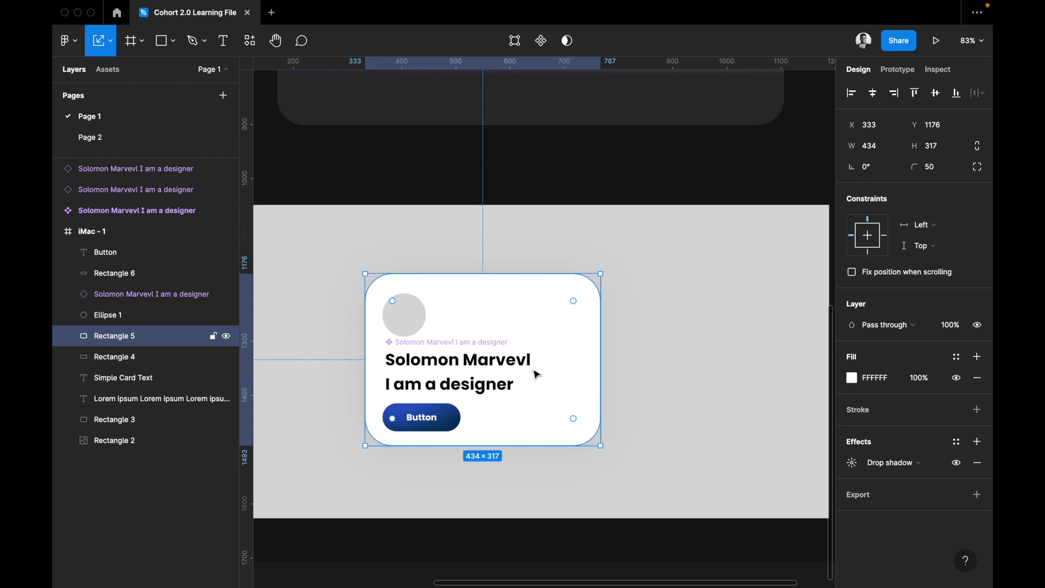
key(super+z)
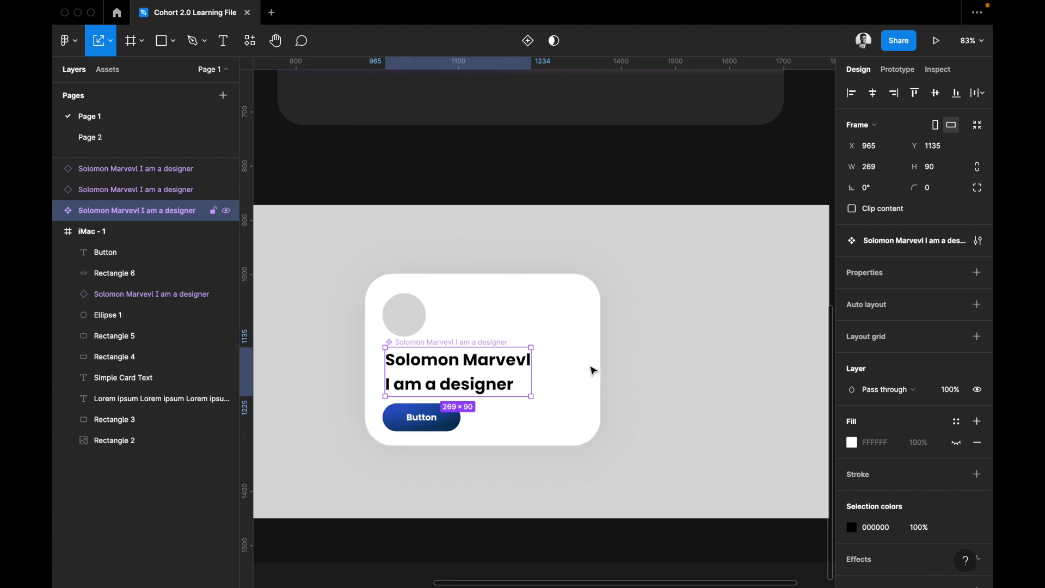
click(567, 335)
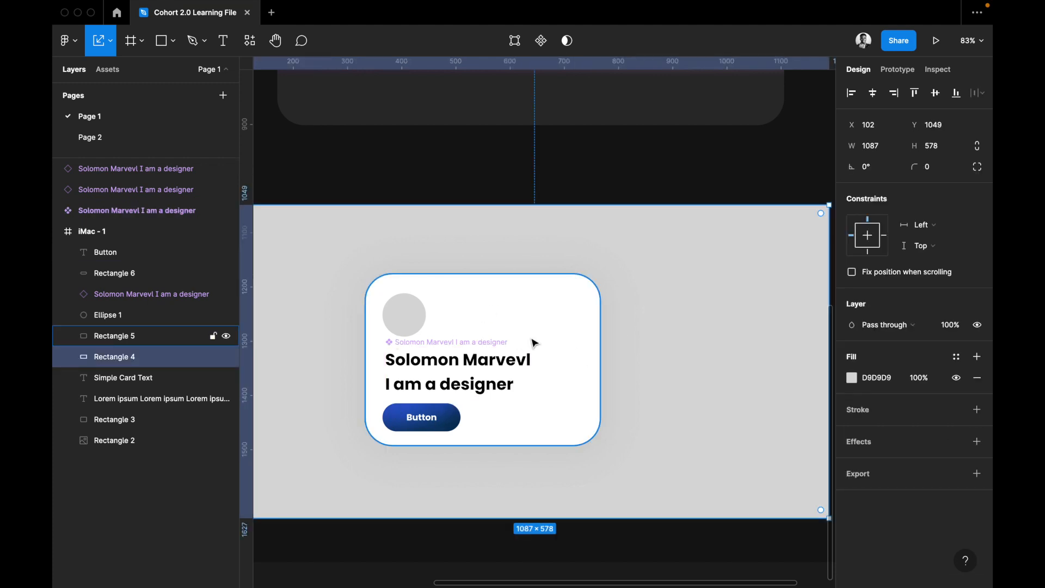
click(500, 368)
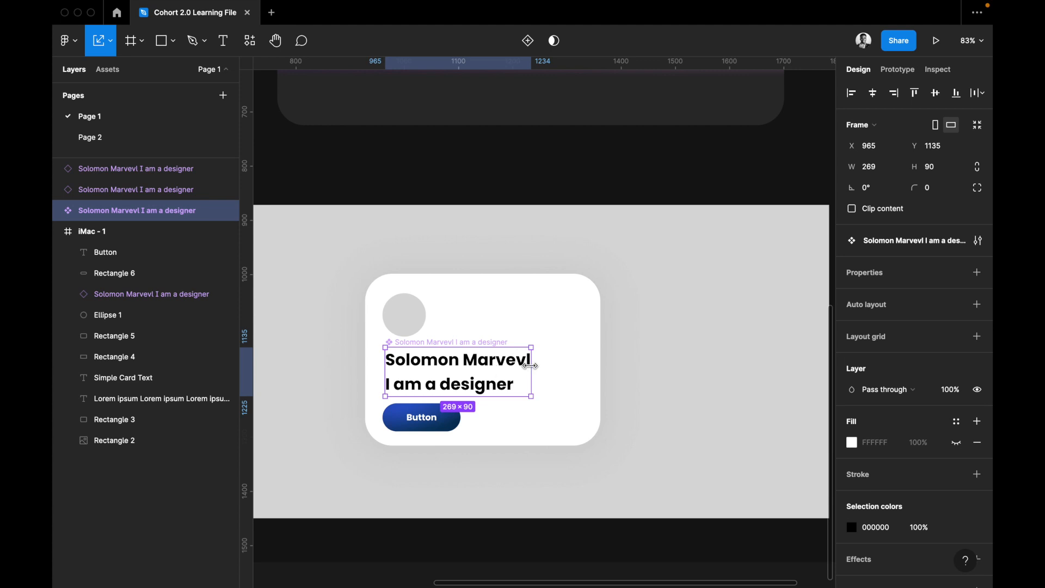
scroll(533, 367, left, 2)
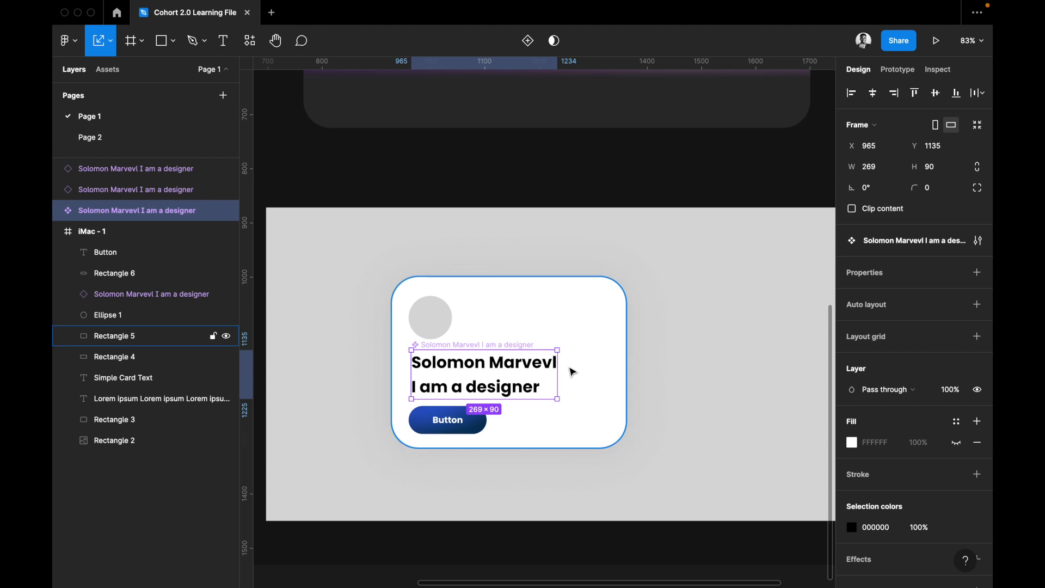
click(667, 325)
scroll(667, 325, down, 3)
scroll(668, 325, right, 2)
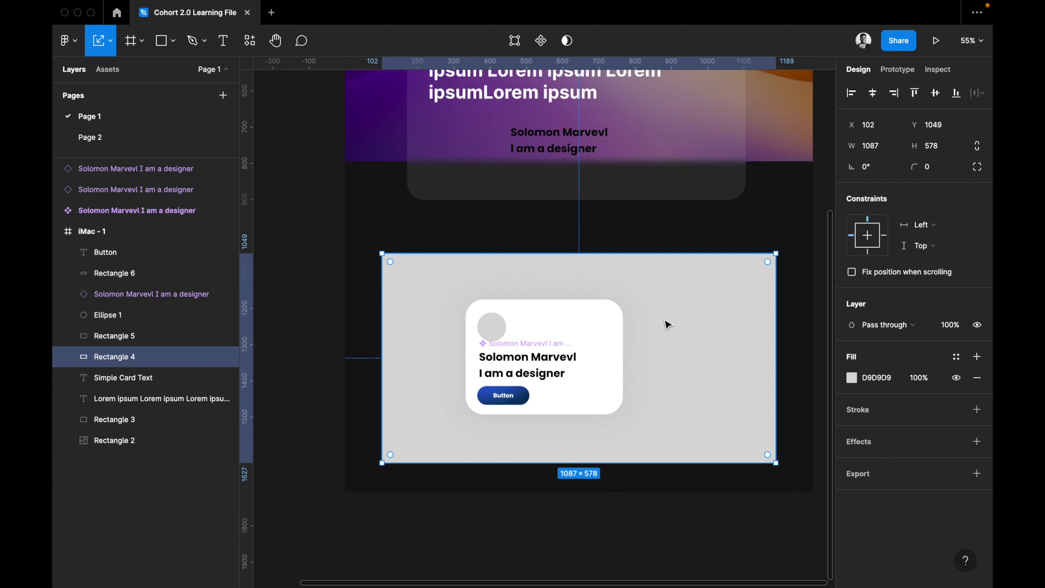